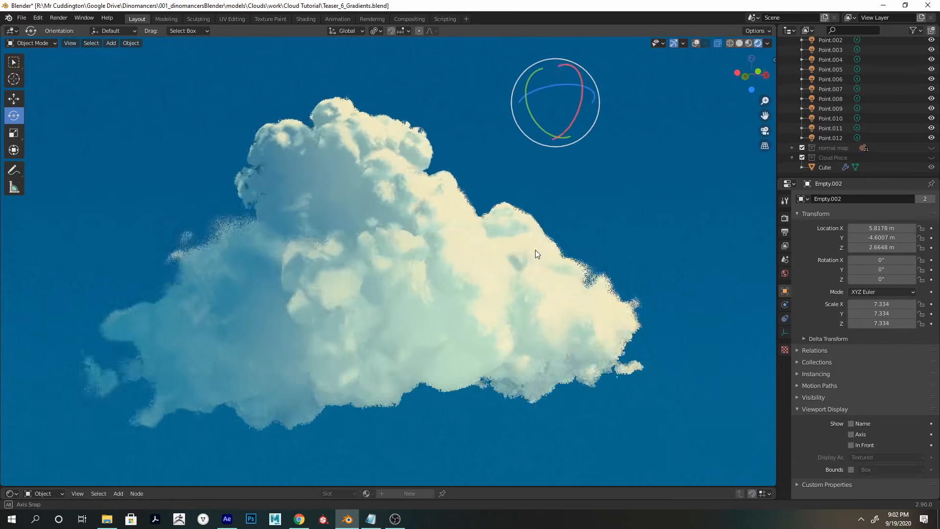
pyautogui.press('s')
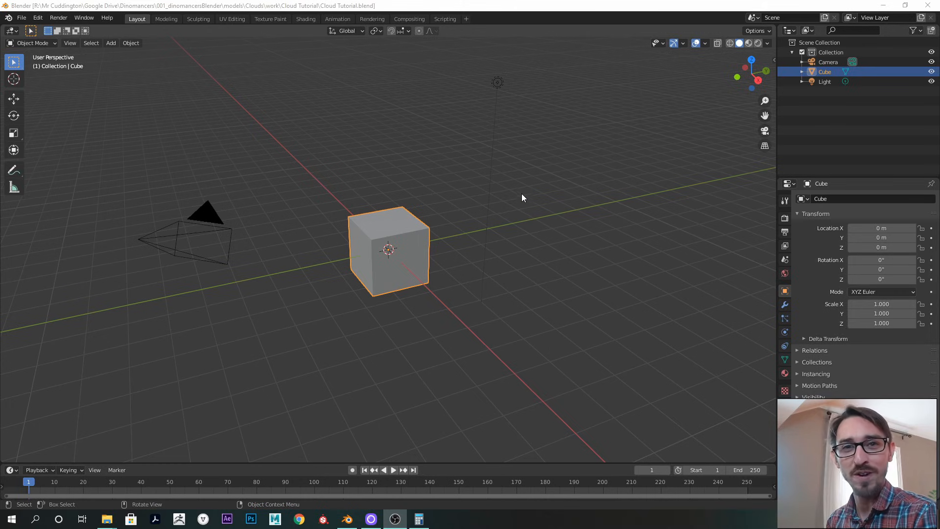
# Search the add-on preferences for "node w" to check whether Node Wrangler is enabled, and close the preferences
pyautogui.click(37, 18)
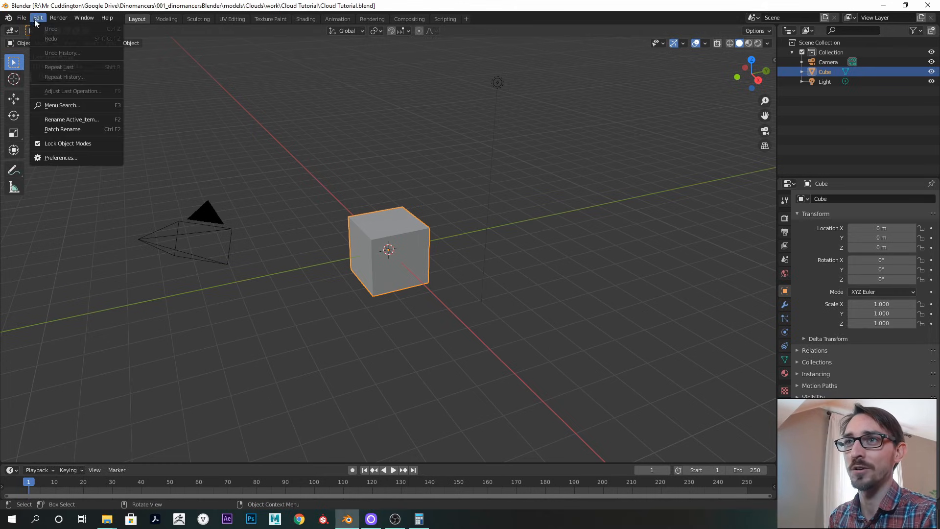
pyautogui.click(88, 162)
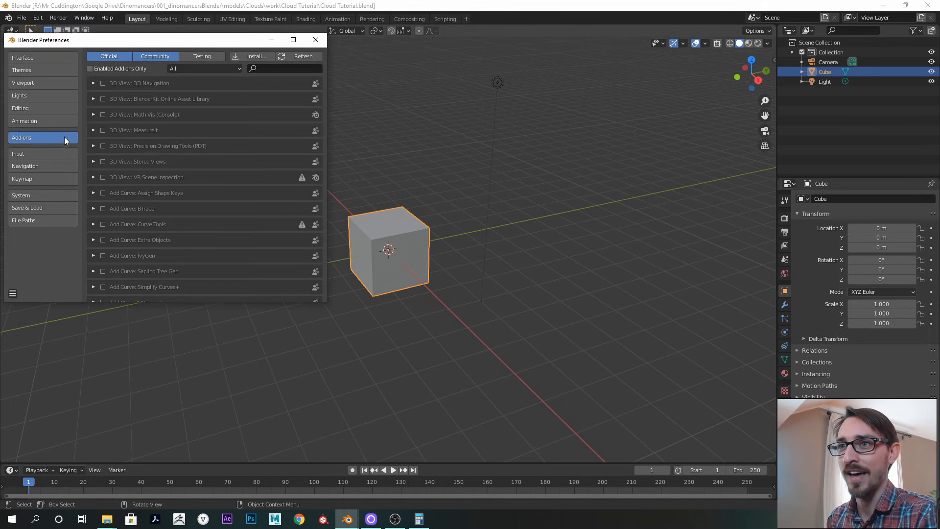
pyautogui.click(292, 69)
pyautogui.write('node w')
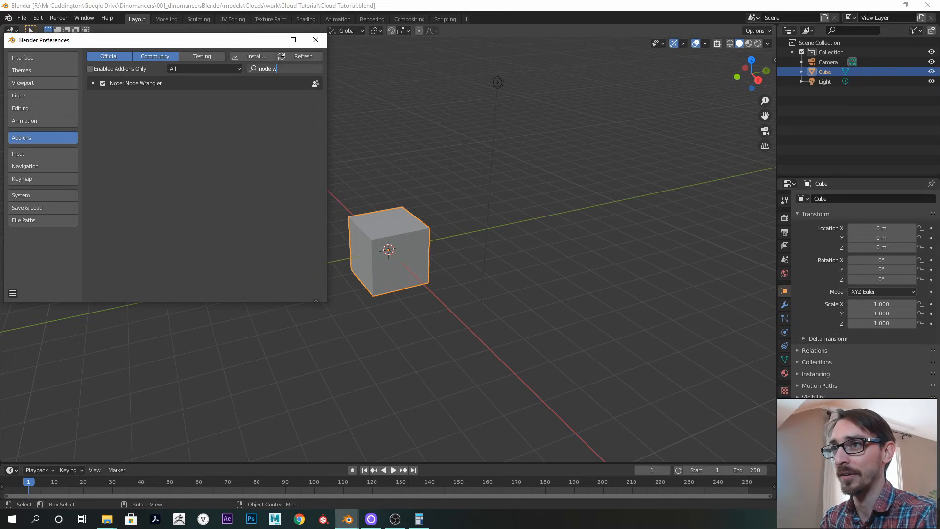
pyautogui.press('Return')
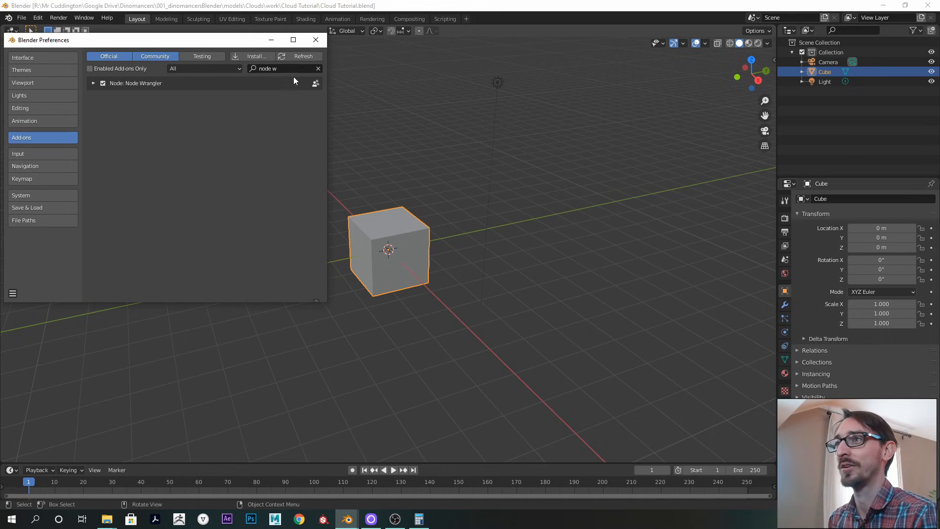
pyautogui.click(316, 40)
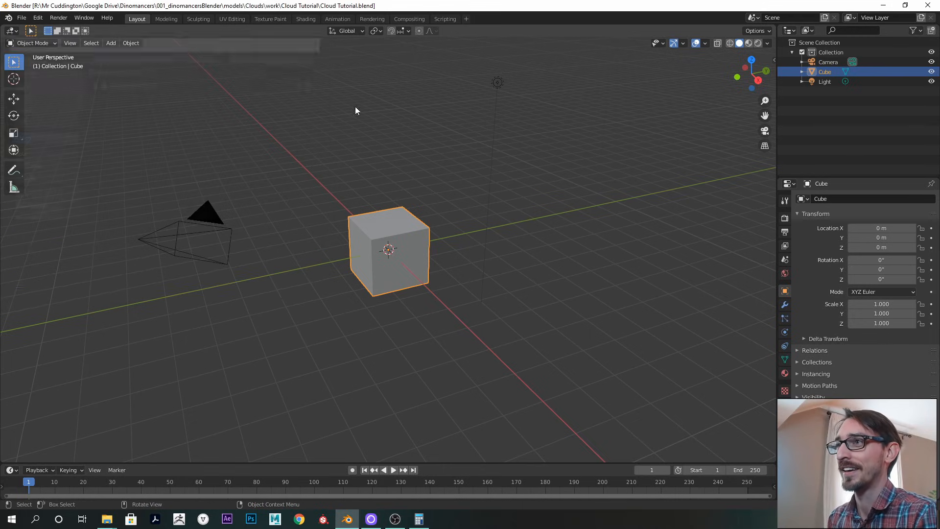
# Change the cube's material surface shader to Principled Volume
pyautogui.click(483, 203)
pyautogui.moveTo(507, 251); pyautogui.dragTo(479, 265, button='middle')
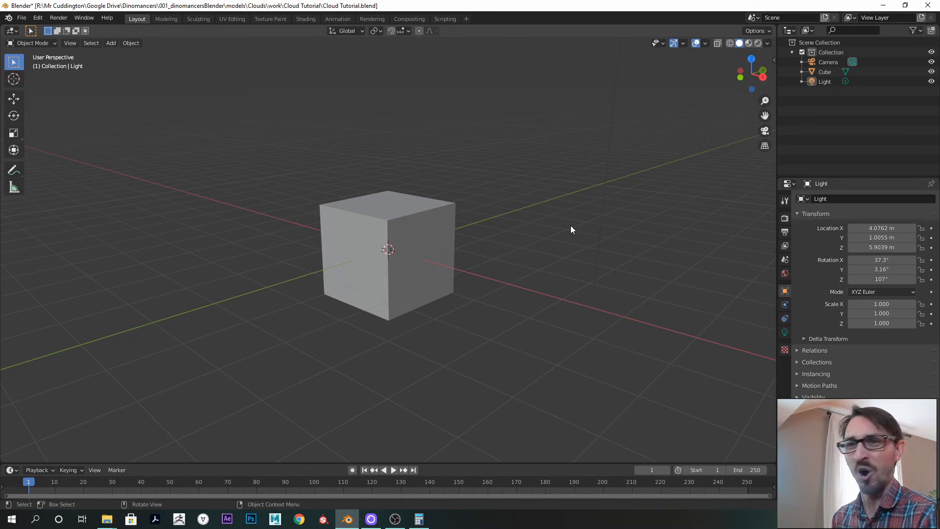
pyautogui.moveTo(529, 219); pyautogui.dragTo(493, 219, button='middle')
pyautogui.click(437, 245)
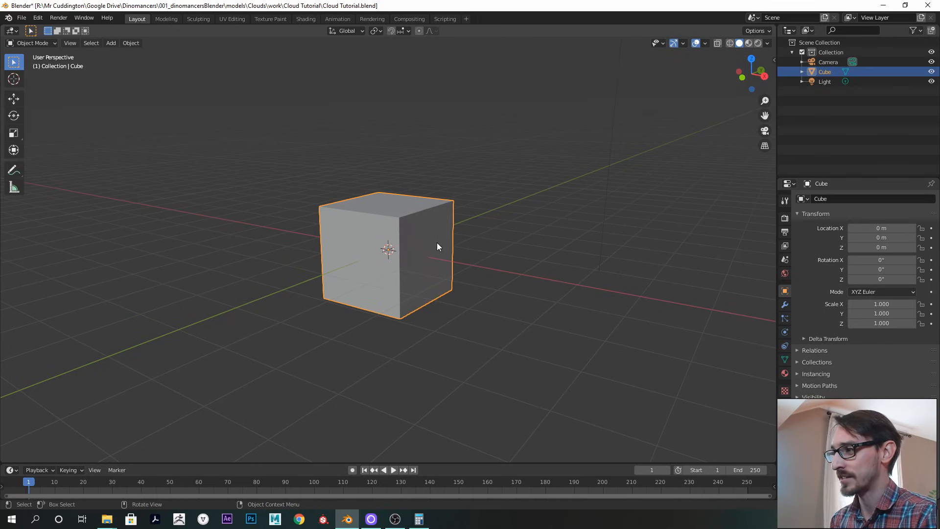
pyautogui.click(785, 373)
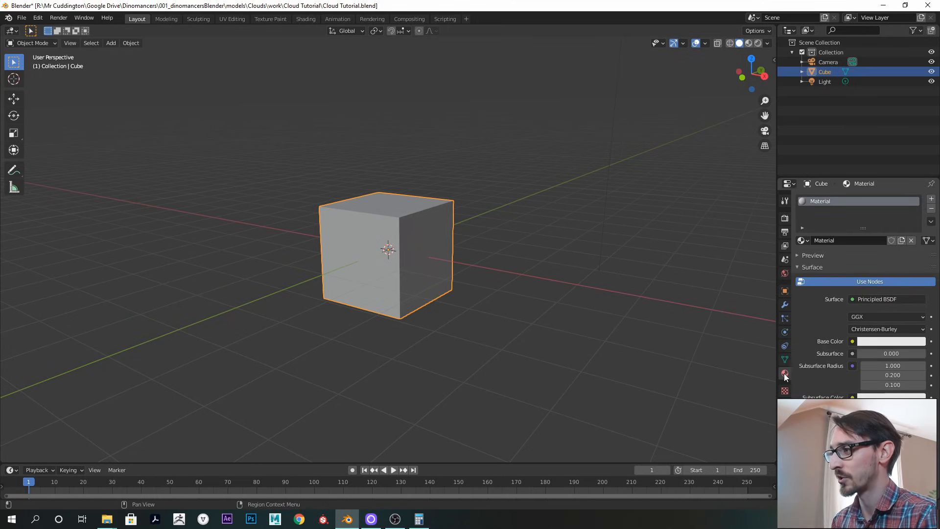
pyautogui.click(866, 300)
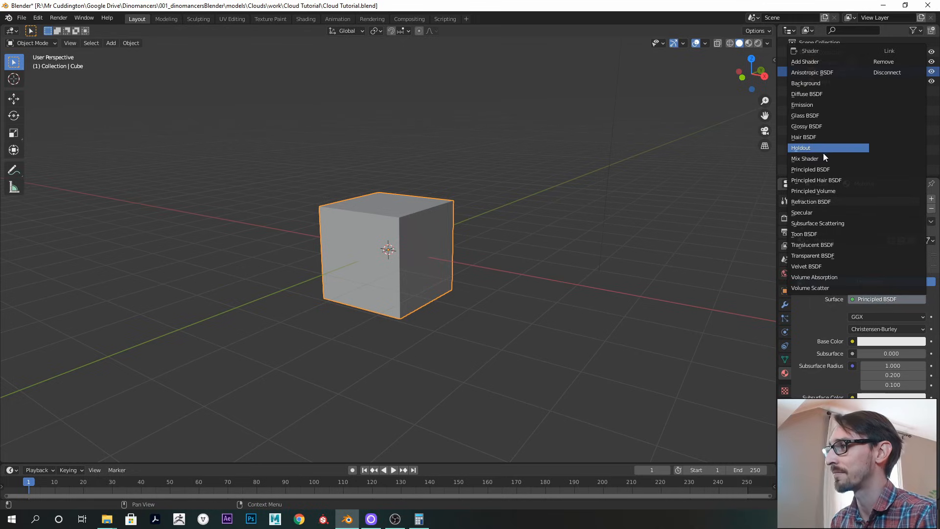
pyautogui.click(821, 191)
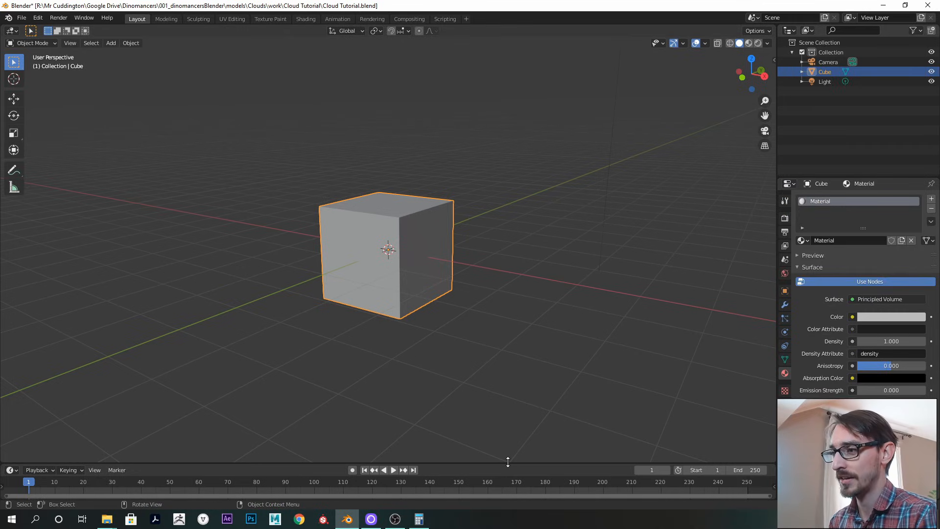
# Enlarge the timeline area below the 3D viewport and turn it into a Shader Editor
pyautogui.moveTo(509, 462); pyautogui.dragTo(509, 221)
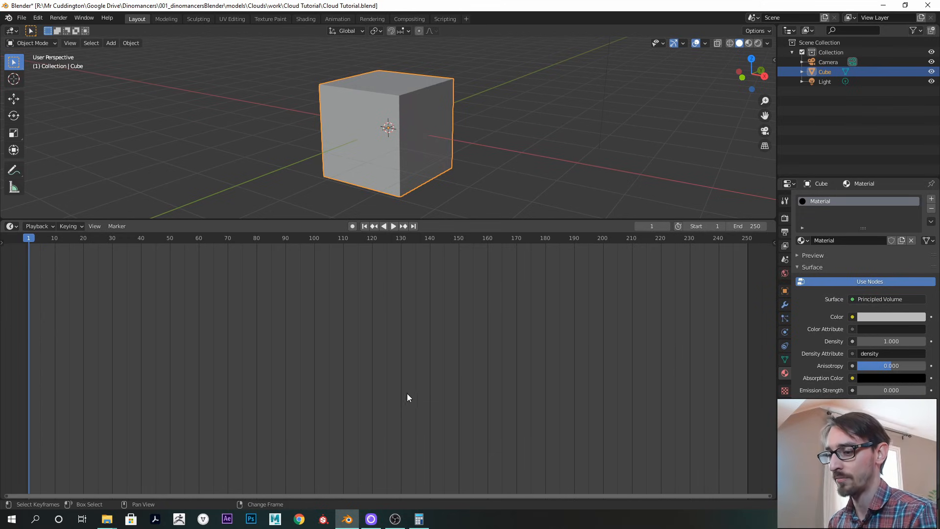
pyautogui.hotkey('shift', 'F3')
pyautogui.hotkey('shift', 'F3')
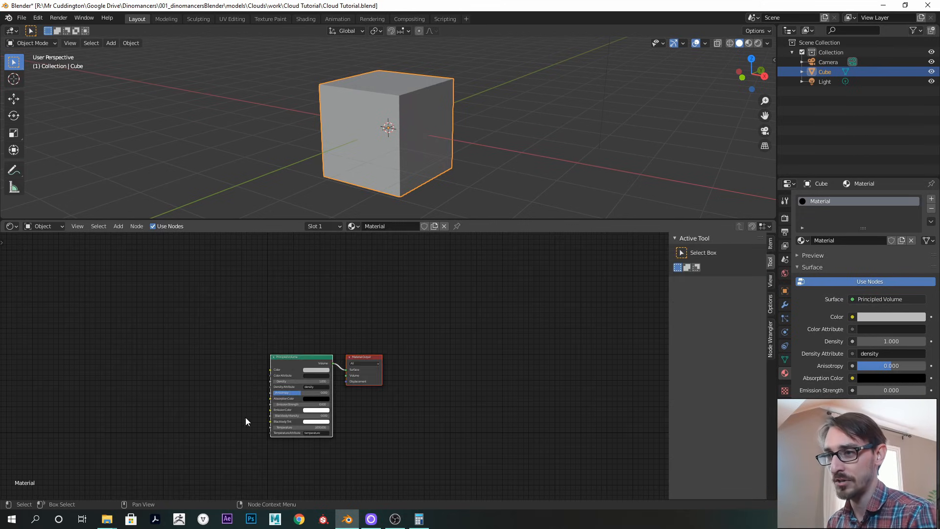
# Reroute the Principled Volume link from the Surface input to the Volume input of the Material Output
pyautogui.keyDown('ctrl'); pyautogui.keyDown('alt'); pyautogui.moveTo(354, 434); pyautogui.dragTo(431, 377); pyautogui.keyUp('alt'); pyautogui.keyUp('ctrl')
pyautogui.moveTo(354, 290); pyautogui.dragTo(353, 296)
pyautogui.click(408, 327)
pyautogui.moveTo(412, 324); pyautogui.dragTo(413, 337)
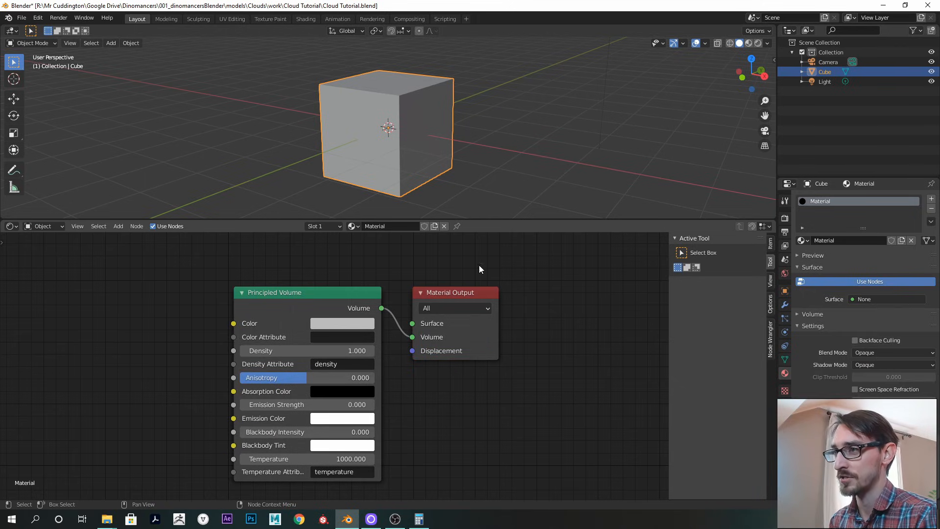
# Give the 3D viewport more height and display it in Rendered shading
pyautogui.moveTo(516, 225); pyautogui.dragTo(515, 302)
pyautogui.press('z')
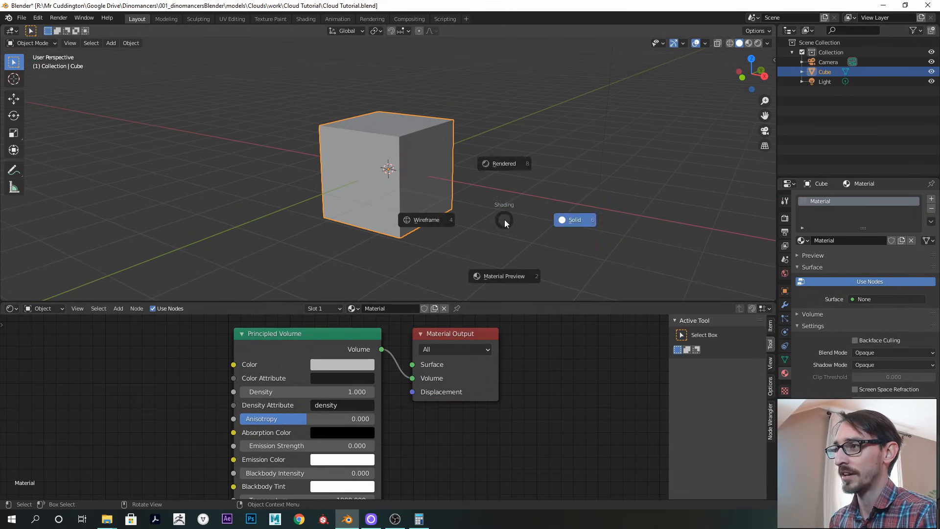
pyautogui.click(510, 160)
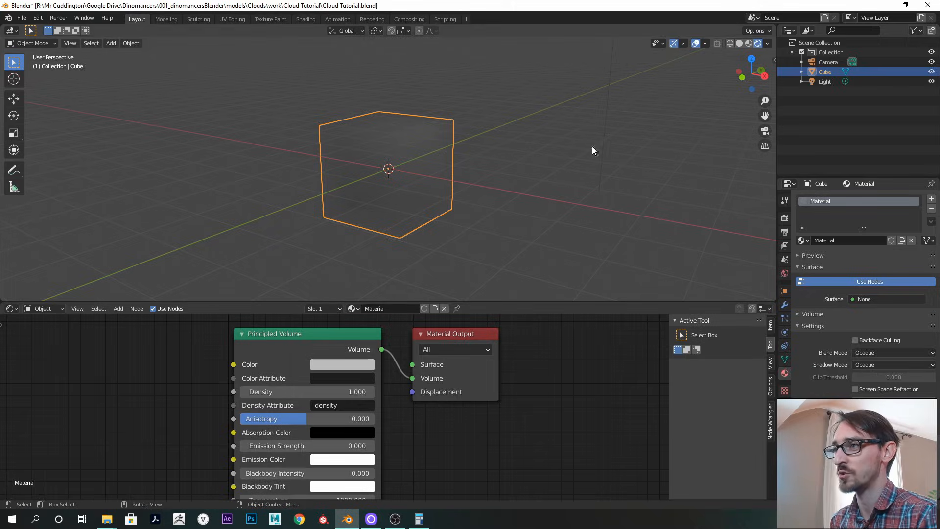
# Move the point light closer to the cube, just above and beside it, so it lights the volume
pyautogui.click(825, 82)
pyautogui.scroll(-5, 563, 147)
pyautogui.press('g')
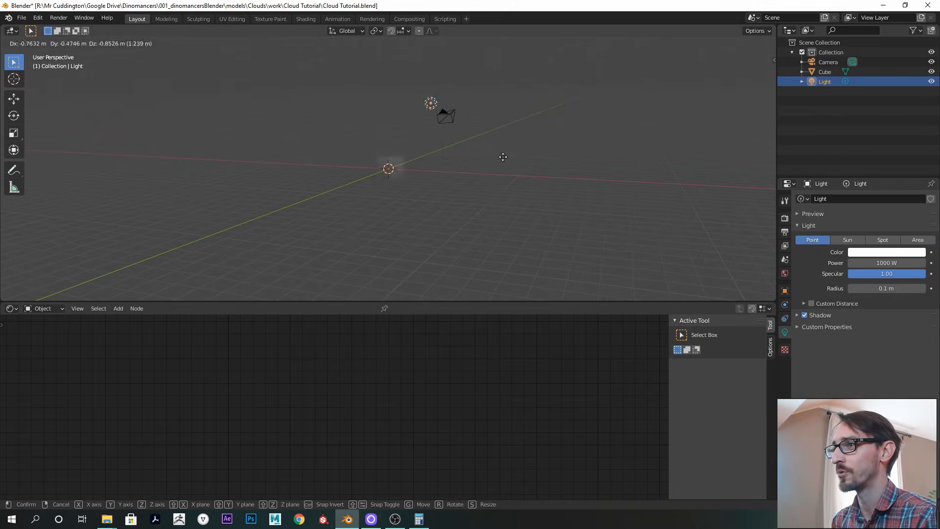
pyautogui.click(495, 195)
pyautogui.scroll(7, 439, 183)
pyautogui.moveTo(508, 169); pyautogui.dragTo(498, 163, button='middle')
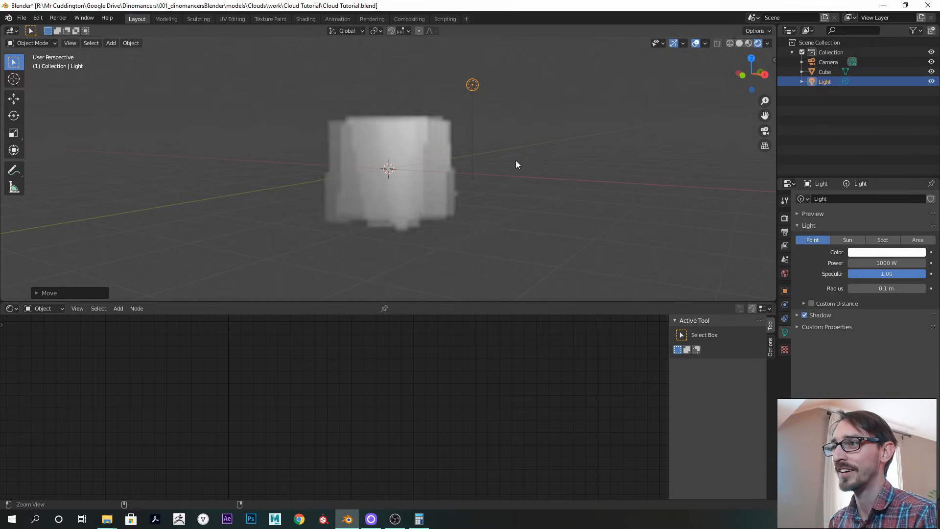
pyautogui.press('g')
pyautogui.click(513, 171)
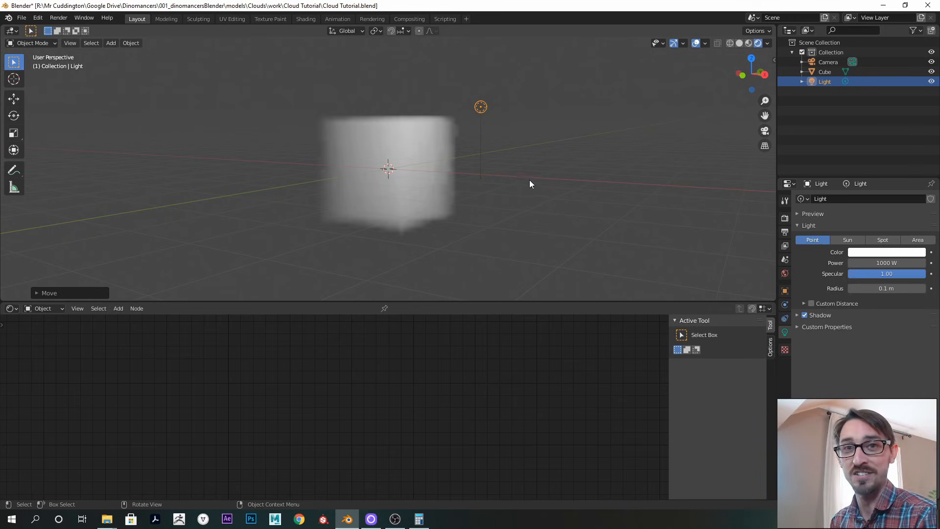
pyautogui.moveTo(524, 168); pyautogui.dragTo(524, 189, button='middle')
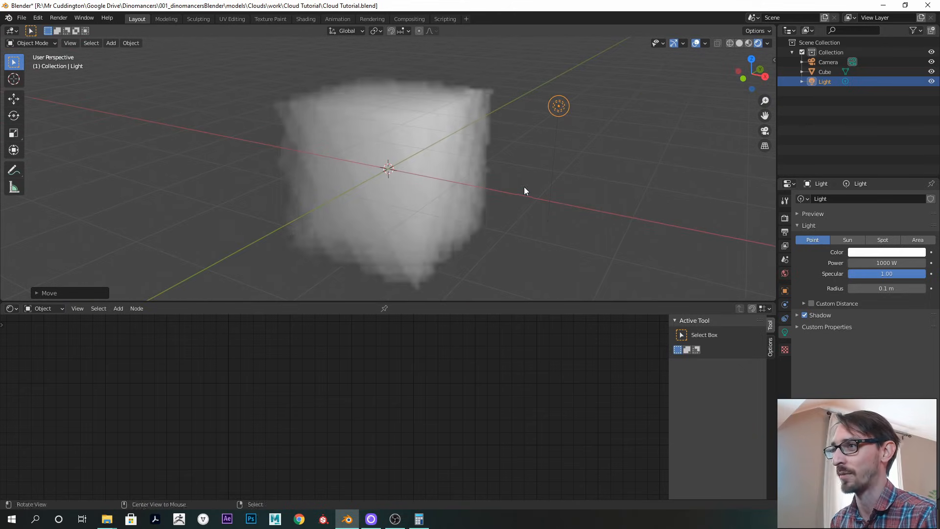
# Set the Eevee volumetrics tile size to 2 px in the render settings
pyautogui.click(785, 232)
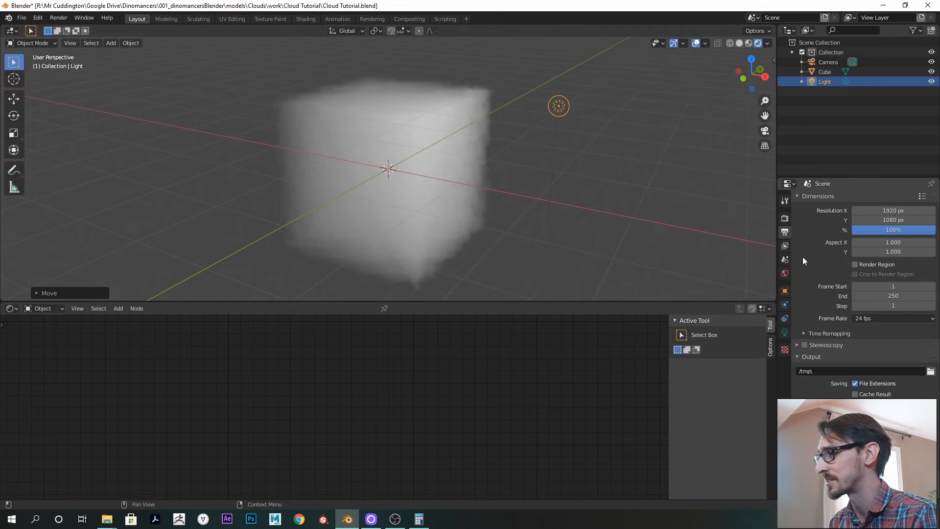
pyautogui.click(785, 218)
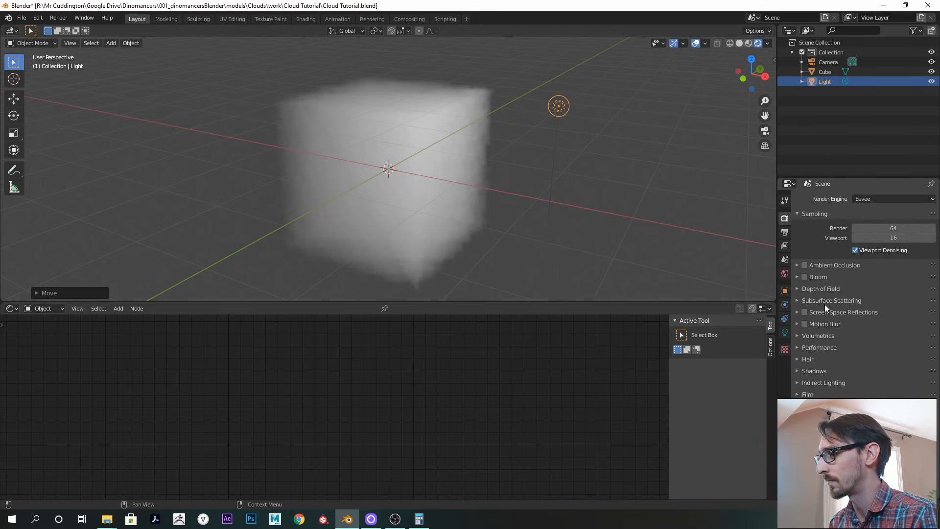
pyautogui.click(816, 335)
pyautogui.scroll(-3, 863, 328)
pyautogui.click(865, 315)
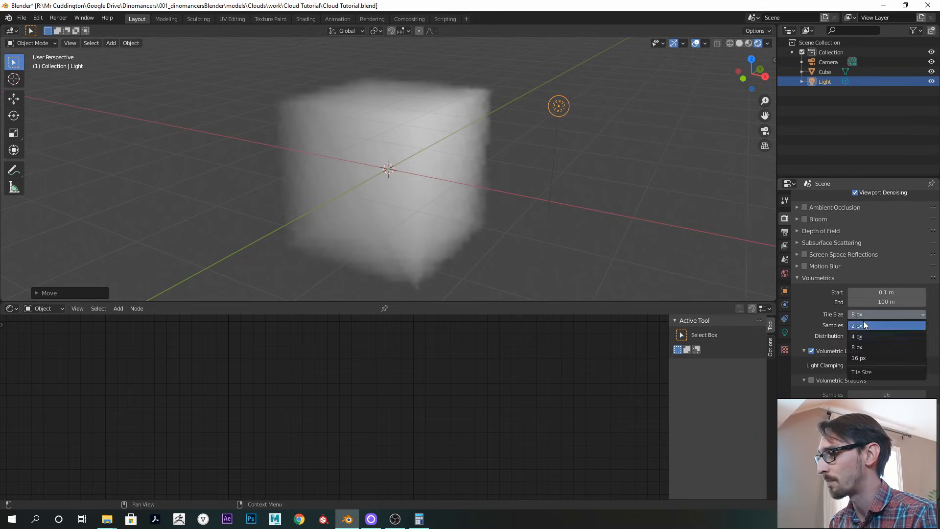
pyautogui.click(861, 326)
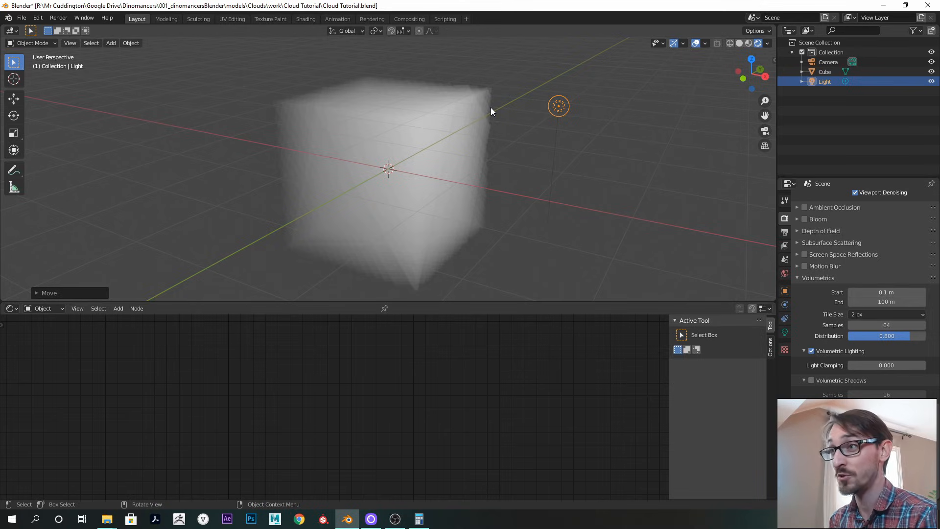
# Select the cube and enlarge the Shader Editor, leaving free space before its Principled Volume node
pyautogui.moveTo(481, 219)
pyautogui.mouseDown(button='middle')
pyautogui.moveTo(497, 204)
pyautogui.moveTo(462, 204)
pyautogui.moveTo(448, 245)
pyautogui.moveTo(519, 214)
pyautogui.moveTo(478, 204)
pyautogui.mouseUp(button='middle')
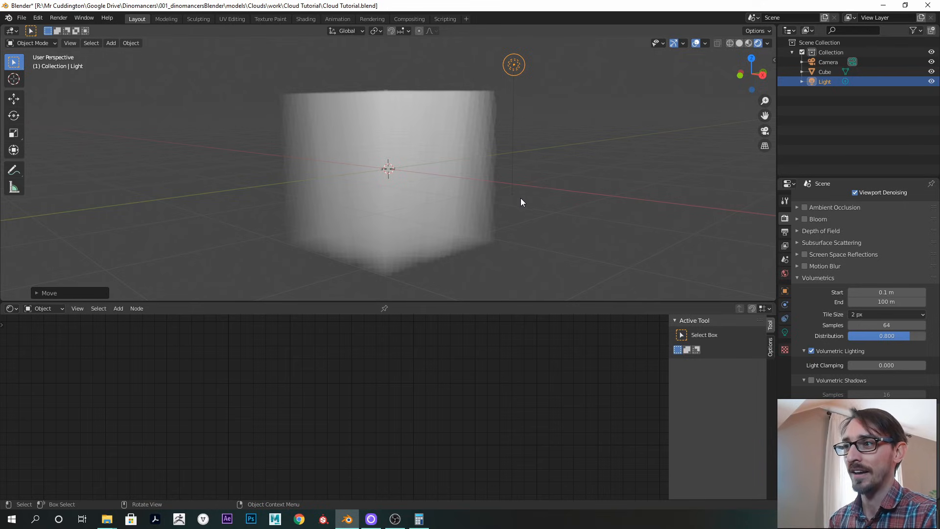
pyautogui.moveTo(498, 162); pyautogui.dragTo(523, 139, button='middle')
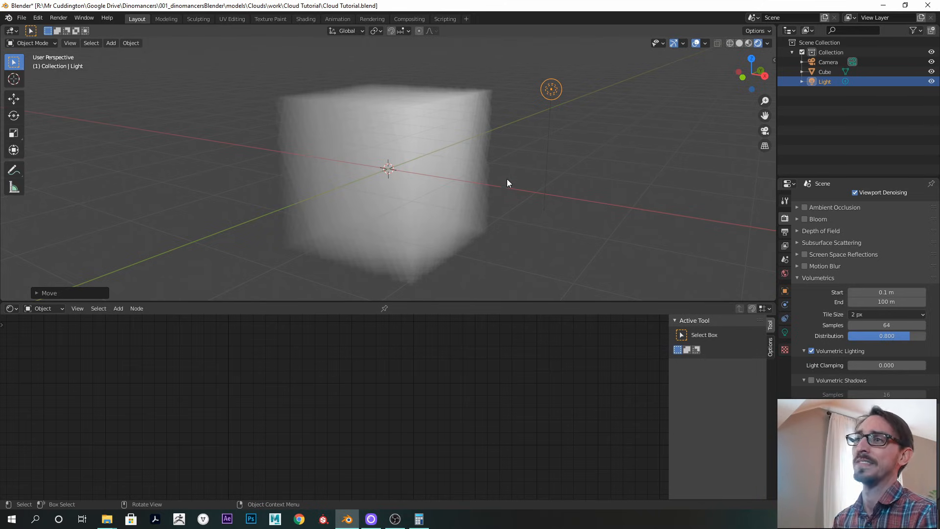
pyautogui.click(465, 184)
pyautogui.moveTo(517, 301); pyautogui.dragTo(514, 269)
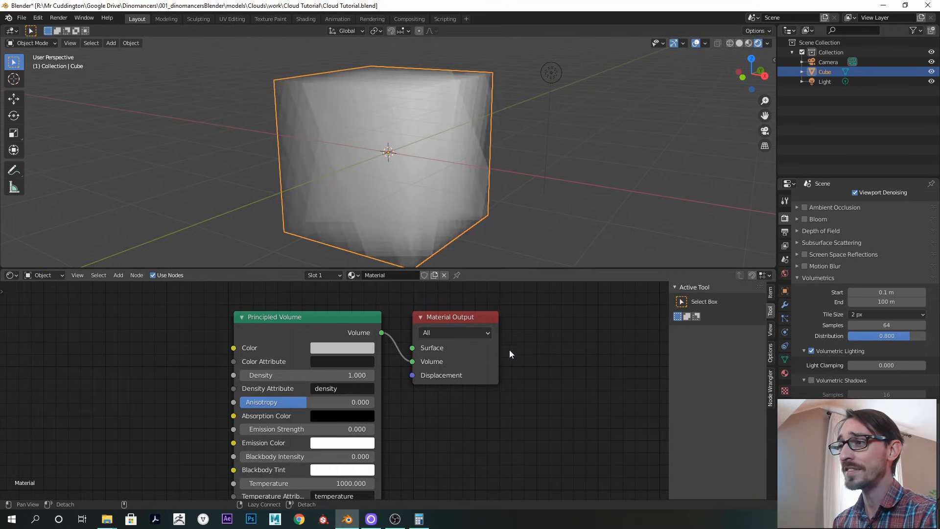
pyautogui.keyDown('ctrl'); pyautogui.keyDown('alt'); pyautogui.moveTo(516, 359); pyautogui.dragTo(530, 387); pyautogui.keyUp('alt'); pyautogui.keyUp('ctrl')
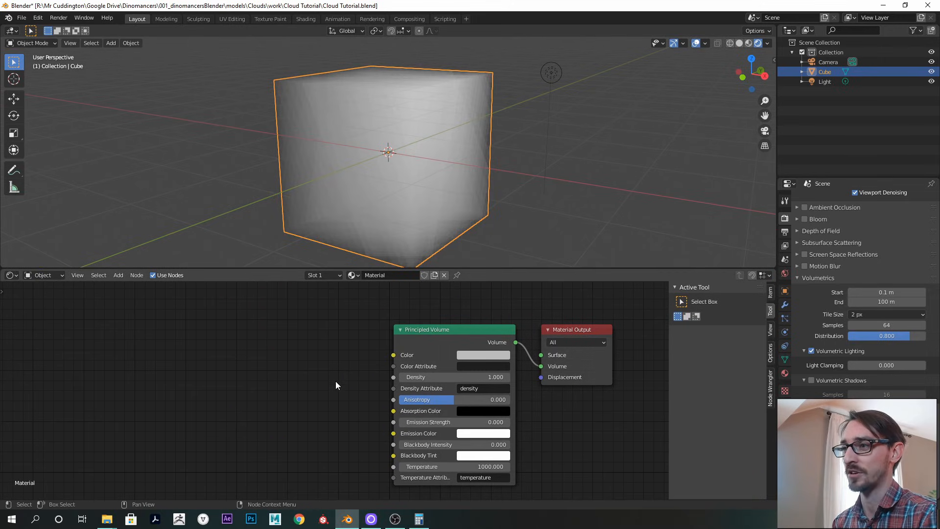
pyautogui.moveTo(500, 173)
pyautogui.mouseDown(button='middle')
pyautogui.moveTo(454, 187)
pyautogui.moveTo(390, 181)
pyautogui.moveTo(506, 171)
pyautogui.moveTo(496, 174)
pyautogui.mouseUp(button='middle')
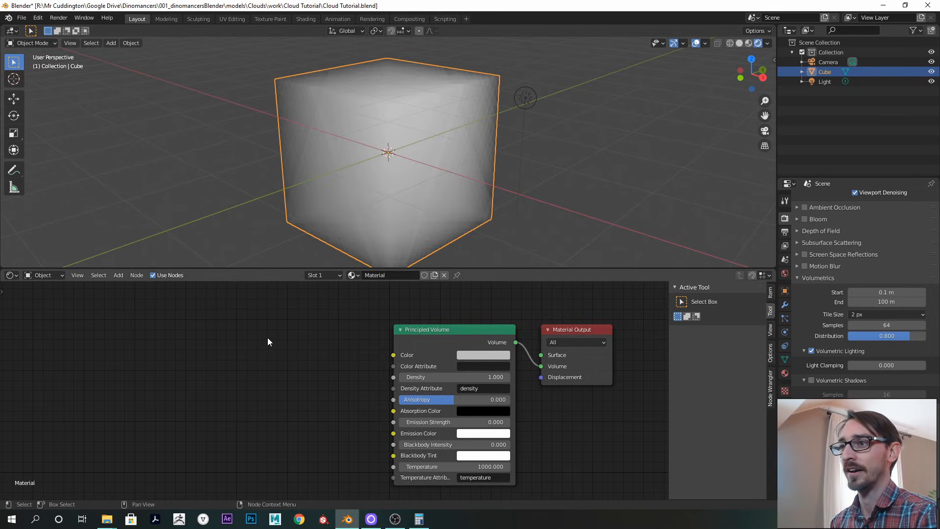
# Add a Musgrave Texture node and connect its Height output to the Density of the Principled Volume
pyautogui.hotkey('shift', 'a')
pyautogui.click(233, 339)
pyautogui.write('mus')
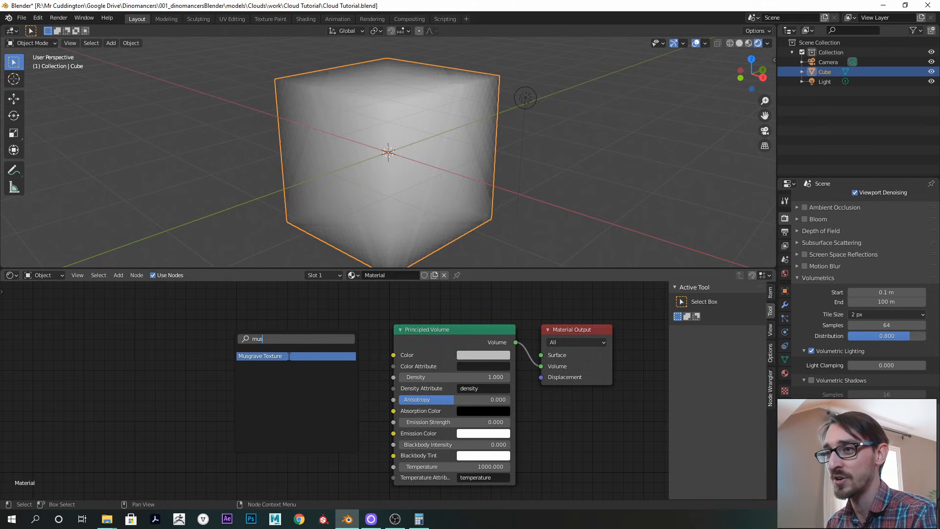
pyautogui.click(289, 356)
pyautogui.click(248, 375)
pyautogui.moveTo(267, 374); pyautogui.dragTo(393, 377)
# Place the 3D cursor near the X axis away from the cube, add a UV sphere there and scale it up larger than the cube
pyautogui.moveTo(445, 154)
pyautogui.mouseDown(button='middle')
pyautogui.moveTo(502, 163)
pyautogui.moveTo(382, 159)
pyautogui.moveTo(392, 204)
pyautogui.moveTo(383, 196)
pyautogui.moveTo(504, 162)
pyautogui.moveTo(445, 157)
pyautogui.moveTo(465, 168)
pyautogui.moveTo(401, 182)
pyautogui.moveTo(530, 149)
pyautogui.moveTo(436, 192)
pyautogui.moveTo(498, 161)
pyautogui.moveTo(446, 164)
pyautogui.moveTo(466, 186)
pyautogui.mouseUp(button='middle')
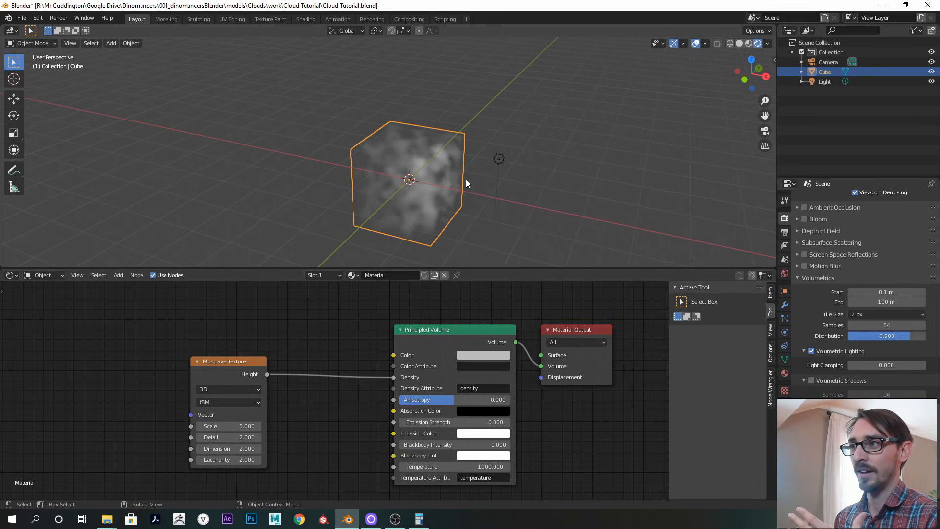
pyautogui.moveTo(443, 173); pyautogui.dragTo(433, 193, button='middle')
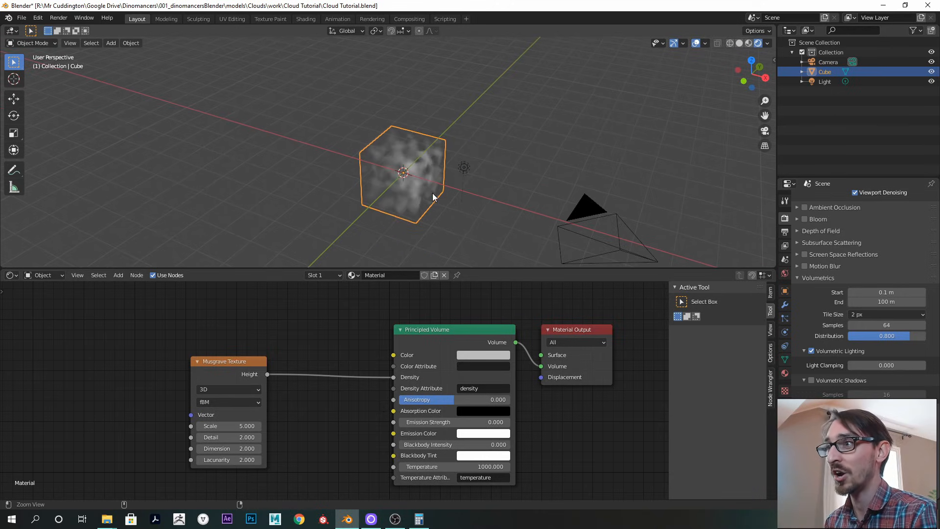
pyautogui.moveTo(454, 146); pyautogui.dragTo(441, 162, button='middle')
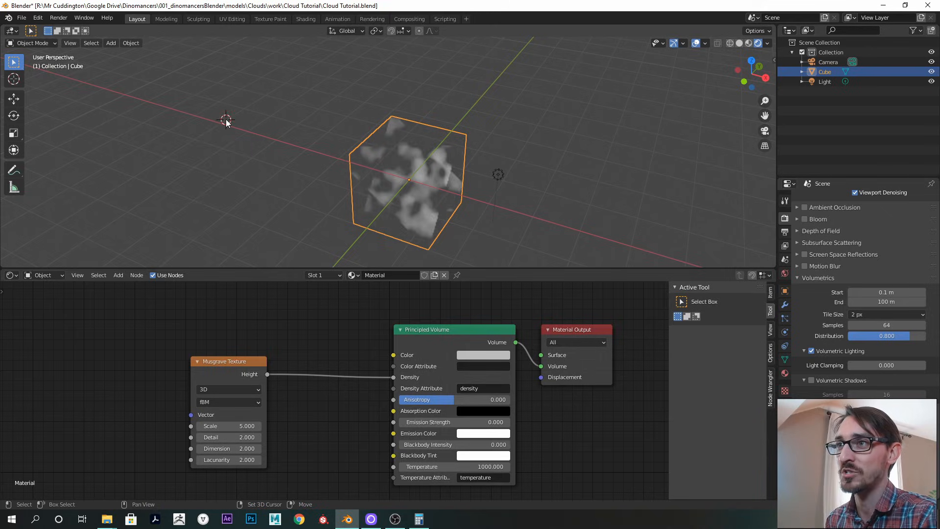
pyautogui.hotkey('shift', 'a')
pyautogui.moveTo(224, 122)
pyautogui.click(283, 148)
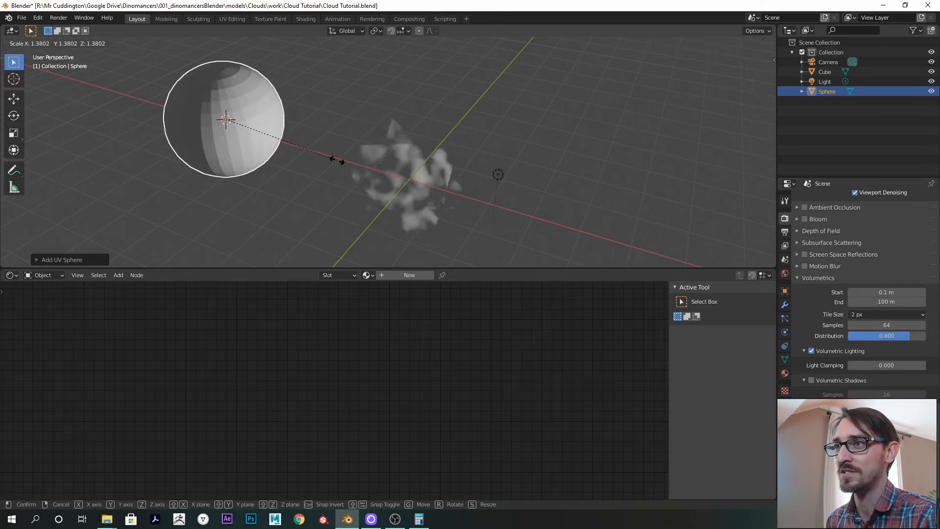
pyautogui.press('s')
pyautogui.click(551, 244)
# Assign the existing cloud Material to the UV sphere
pyautogui.click(785, 373)
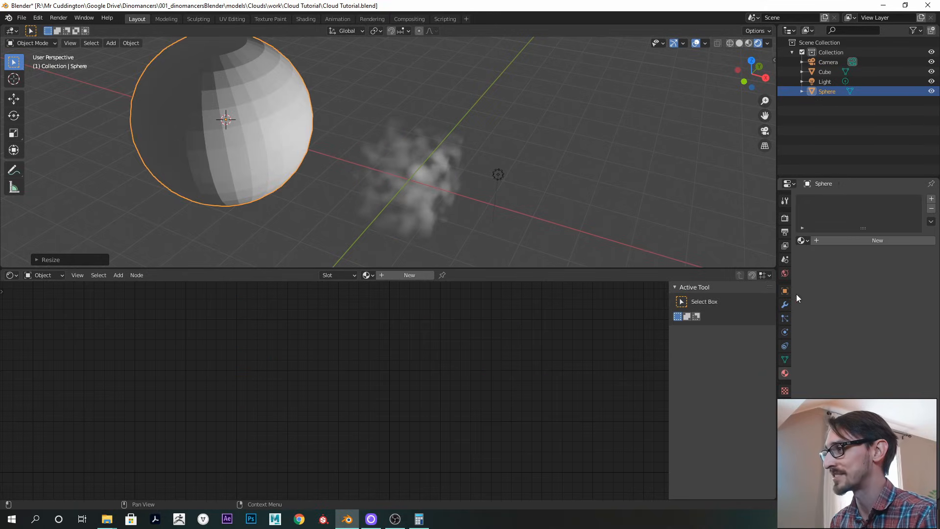
pyautogui.click(802, 240)
pyautogui.click(828, 253)
# Select the point light, move it above and between the sphere and the cube, and inspect how it lights both volumes
pyautogui.click(824, 81)
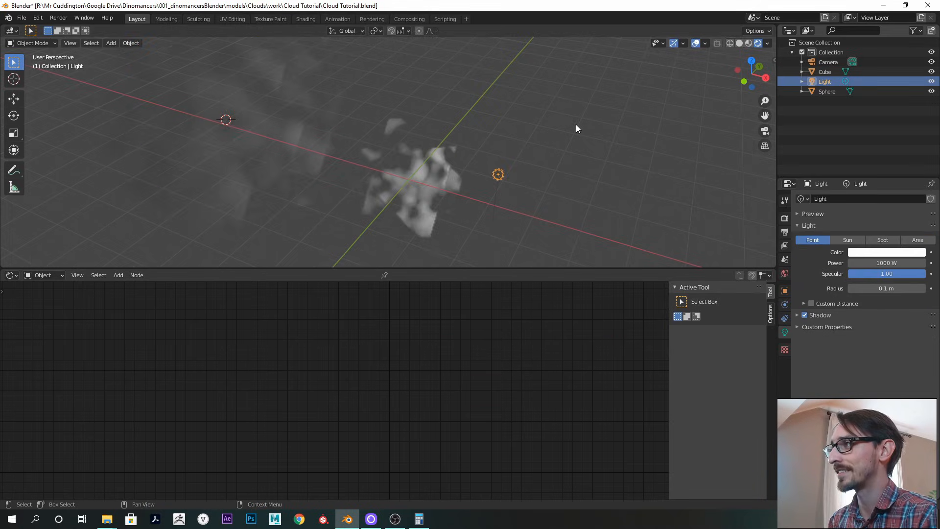
pyautogui.scroll(-4, 595, 144)
pyautogui.press('g')
pyautogui.click(443, 79)
pyautogui.scroll(3, 439, 102)
pyautogui.moveTo(440, 103); pyautogui.dragTo(410, 123, button='middle')
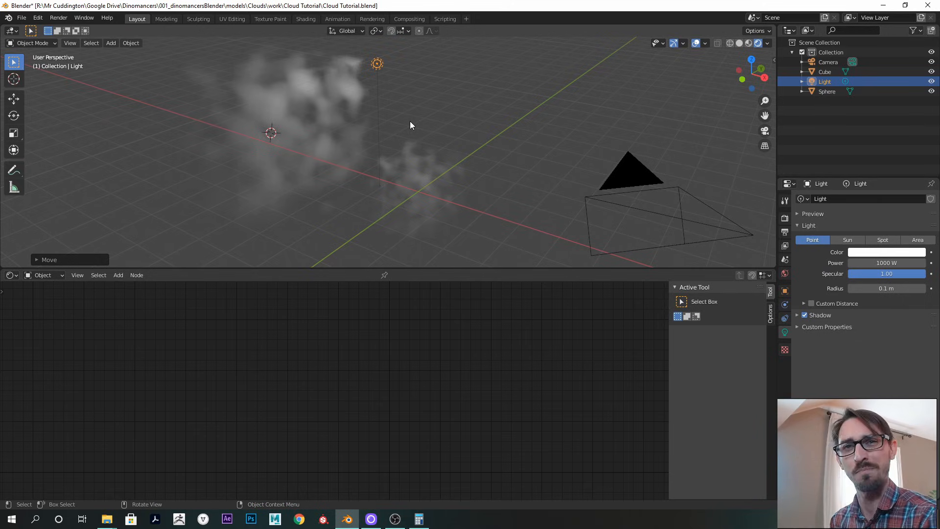
pyautogui.moveTo(377, 142); pyautogui.dragTo(403, 116, button='middle')
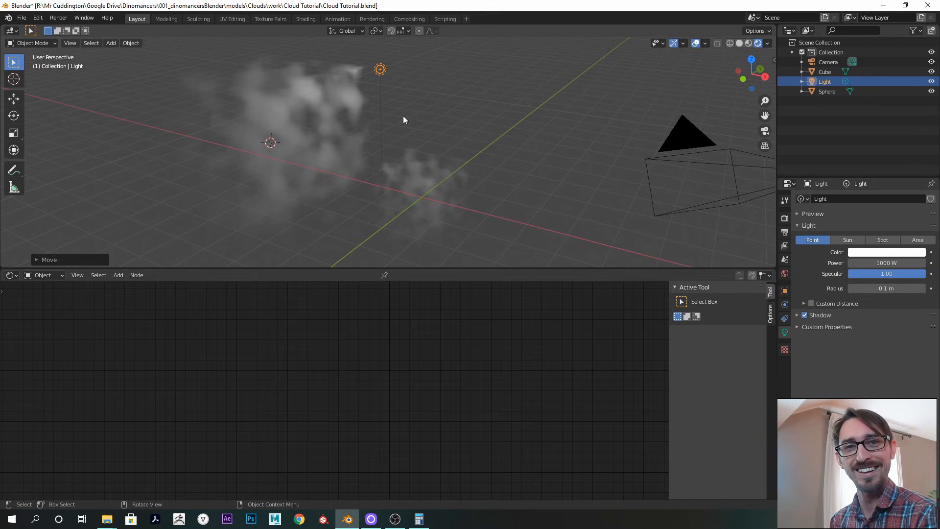
pyautogui.moveTo(448, 97)
pyautogui.mouseDown(button='middle')
pyautogui.moveTo(433, 104)
pyautogui.moveTo(465, 91)
pyautogui.mouseUp(button='middle')
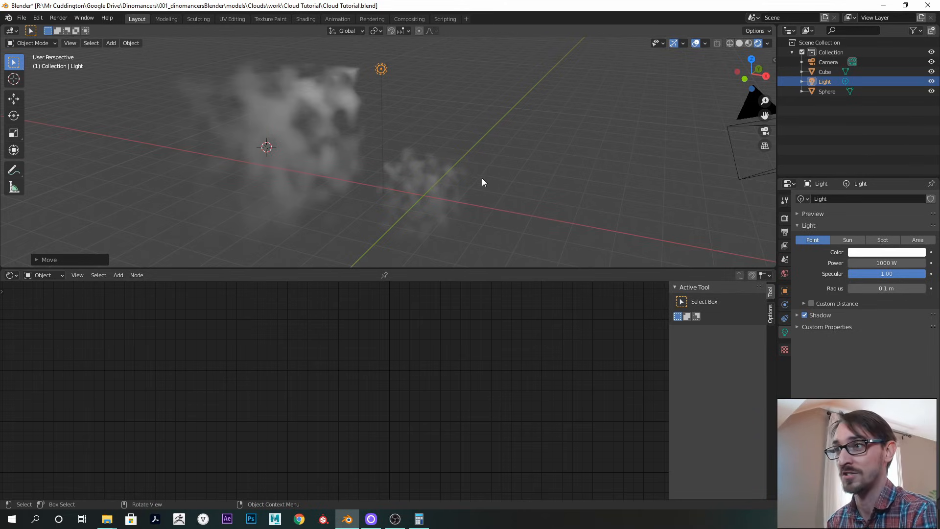
pyautogui.moveTo(471, 145); pyautogui.dragTo(451, 139, button='middle')
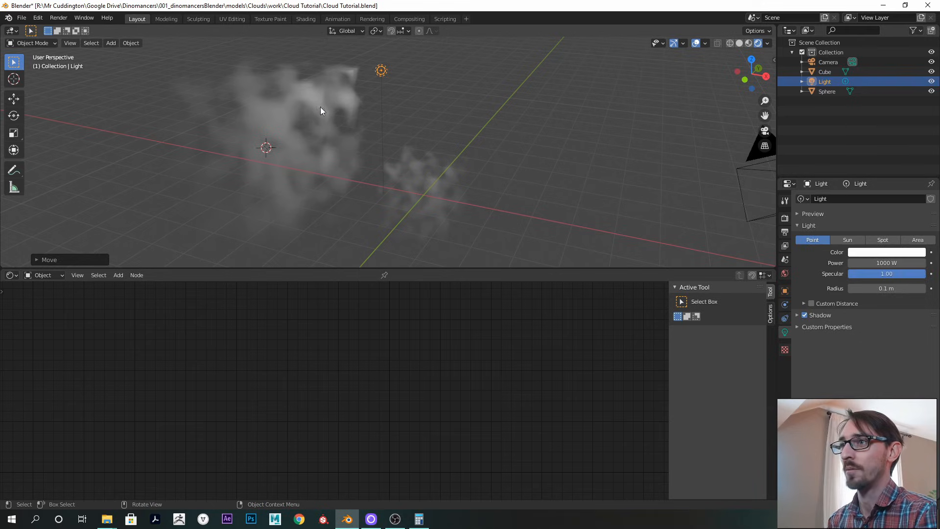
# Delete the UV sphere and move the point light back beside the cube, leaving the cube selected
pyautogui.click(326, 112)
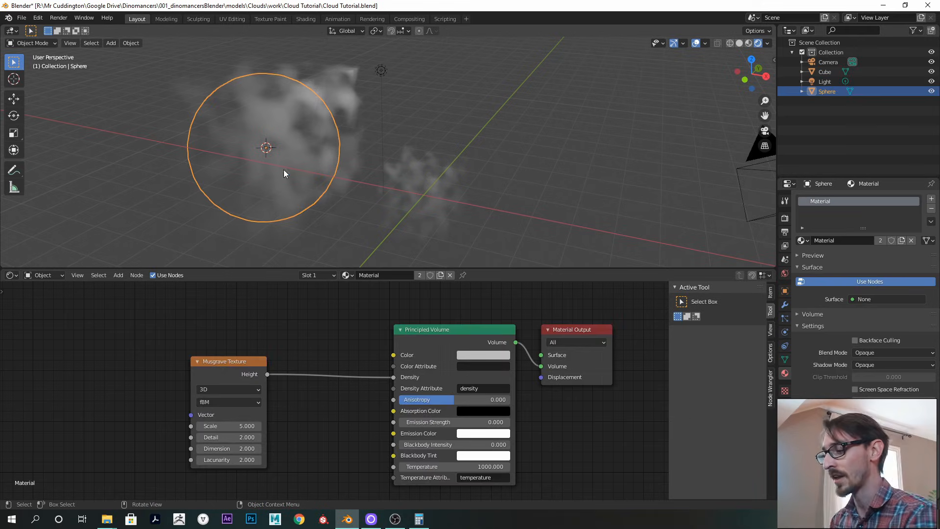
pyautogui.press('Delete')
pyautogui.click(387, 93)
pyautogui.press('g')
pyautogui.click(494, 164)
pyautogui.moveTo(495, 165)
pyautogui.mouseDown(button='middle')
pyautogui.moveTo(462, 155)
pyautogui.moveTo(480, 158)
pyautogui.mouseUp(button='middle')
pyautogui.click(451, 164)
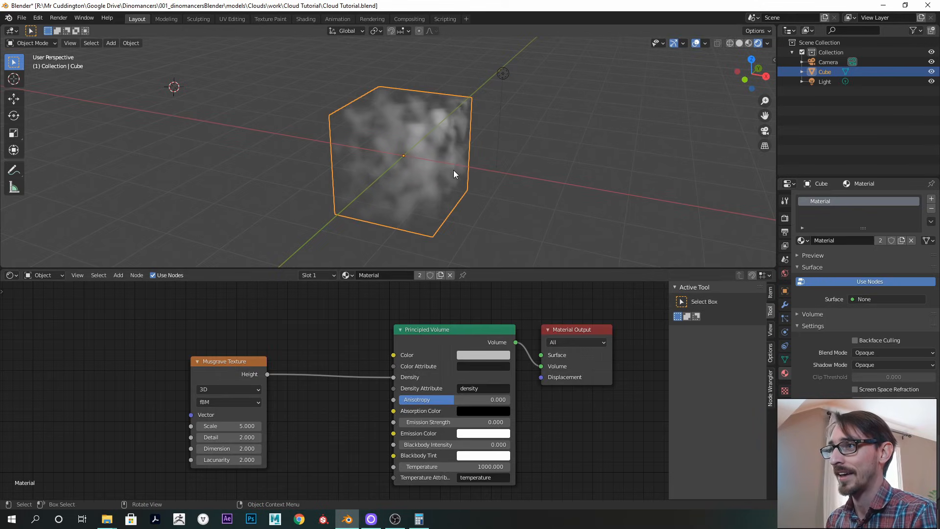
# Space out the nodes and insert a Shader to RGB node between the Principled Volume and the Material Output's Volume input
pyautogui.moveTo(496, 367); pyautogui.dragTo(441, 368, button='middle')
pyautogui.moveTo(330, 329); pyautogui.dragTo(329, 333)
pyautogui.moveTo(401, 332); pyautogui.dragTo(339, 341)
pyautogui.moveTo(522, 331); pyautogui.dragTo(542, 340)
pyautogui.moveTo(454, 325); pyautogui.dragTo(440, 325, button='middle')
pyautogui.hotkey('shift', 'a')
pyautogui.write('ssha')
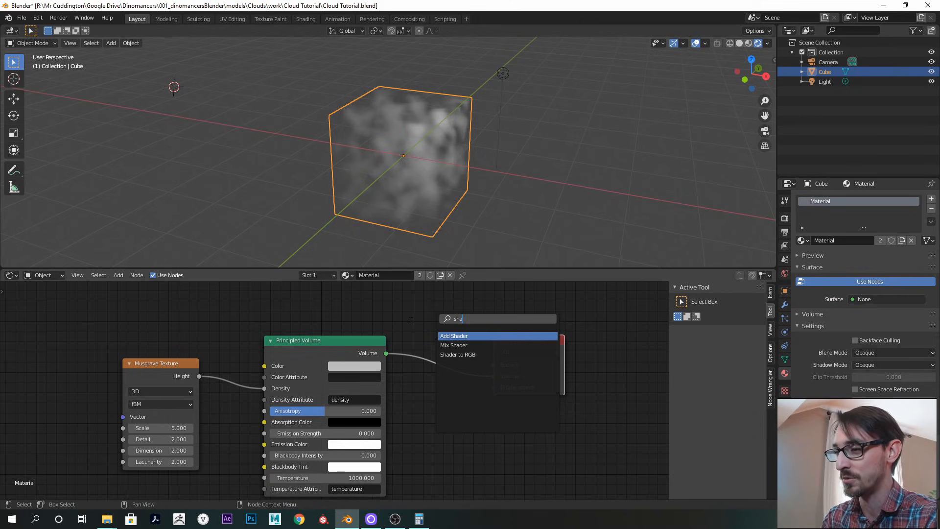
pyautogui.click(457, 354)
pyautogui.click(465, 357)
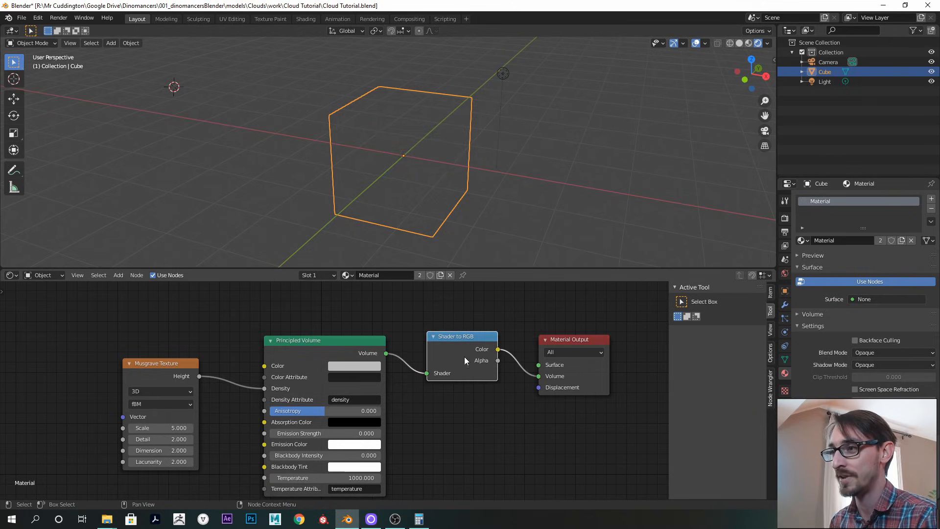
pyautogui.moveTo(452, 169); pyautogui.dragTo(439, 160, button='middle')
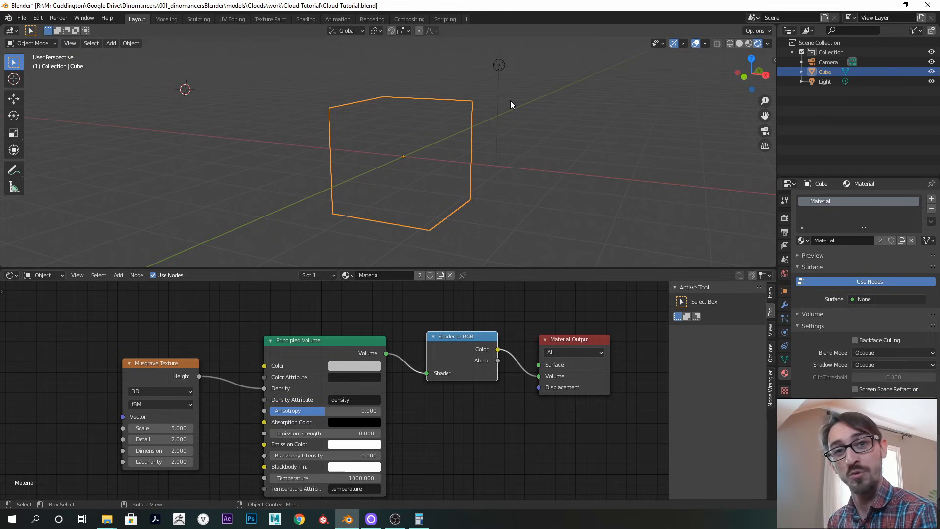
pyautogui.moveTo(492, 140); pyautogui.dragTo(522, 138, button='middle')
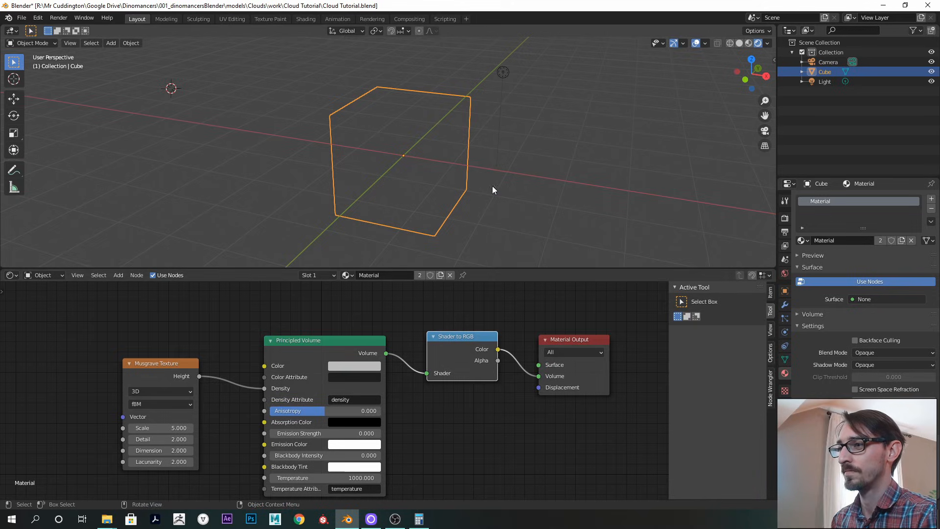
# Delete the Musgrave Texture, Principled Volume and Shader to RGB nodes, keeping only the Material Output
pyautogui.scroll(-2, 407, 357)
pyautogui.moveTo(175, 325); pyautogui.dragTo(451, 432)
pyautogui.press('x')
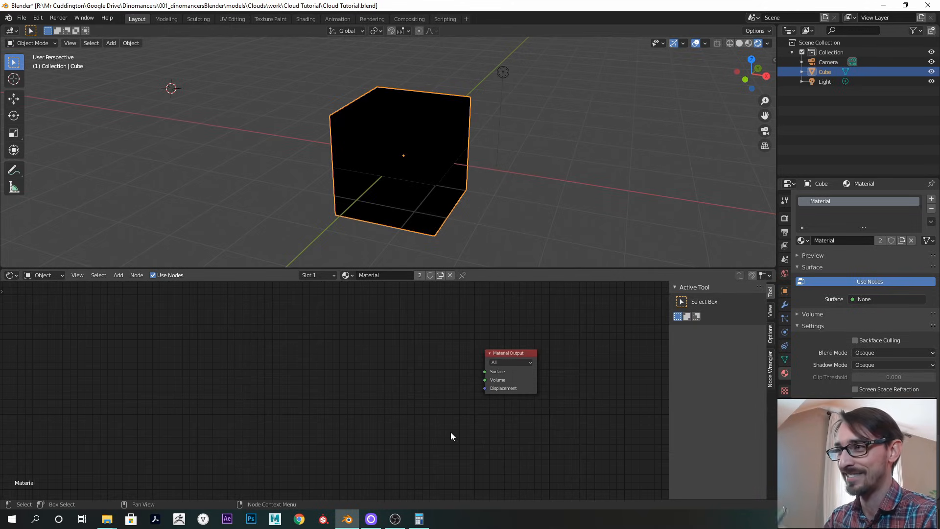
pyautogui.scroll(2, 416, 347)
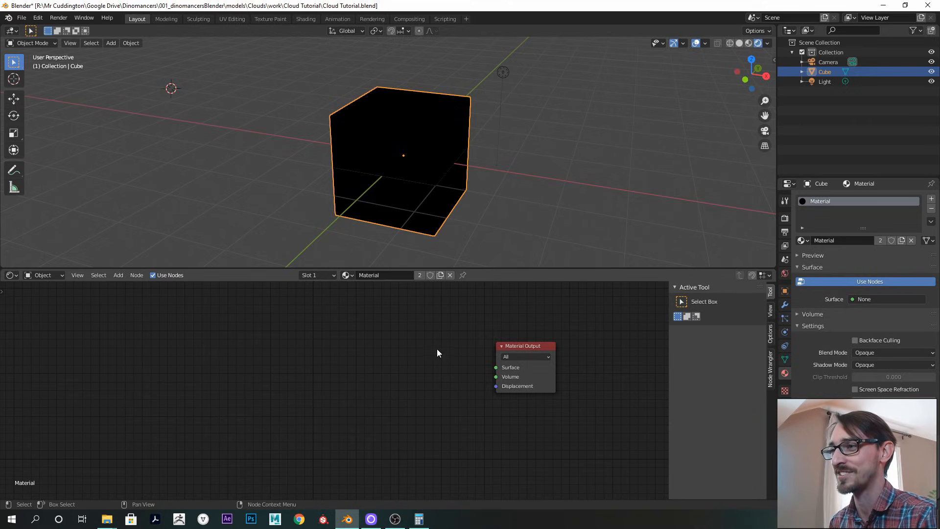
pyautogui.moveTo(440, 352); pyautogui.dragTo(398, 364, button='middle')
pyautogui.scroll(1, 452, 348)
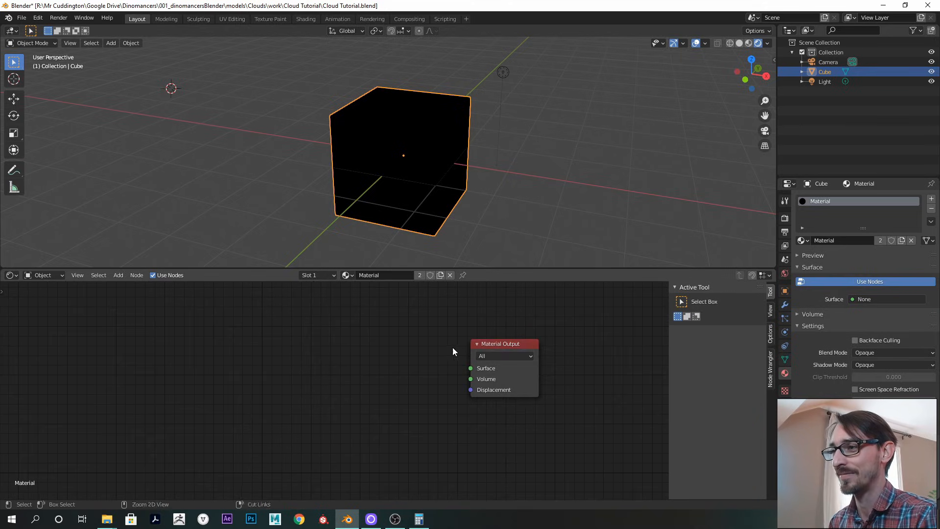
# Add a Diffuse BSDF node and place it below and before the Material Output
pyautogui.hotkey('shift', 'a')
pyautogui.click(334, 351)
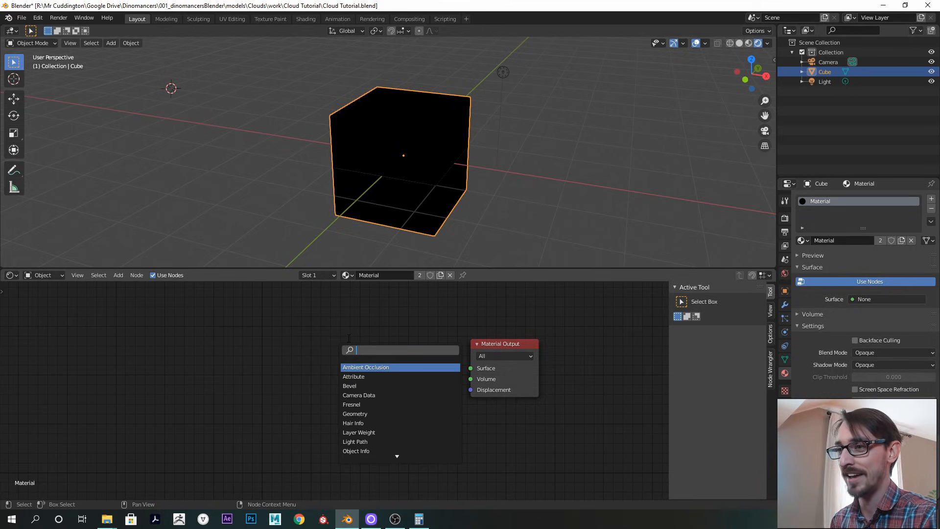
pyautogui.write('diffu')
pyautogui.press('Return')
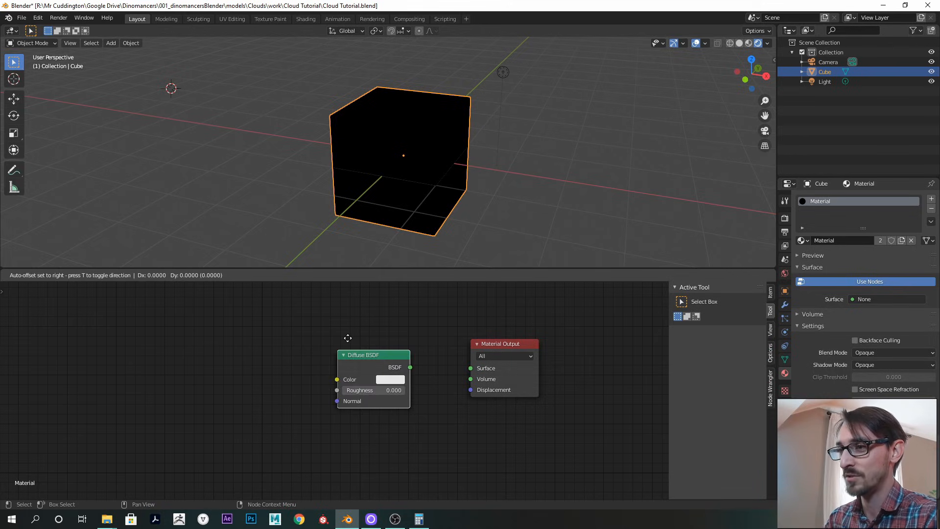
pyautogui.click(381, 420)
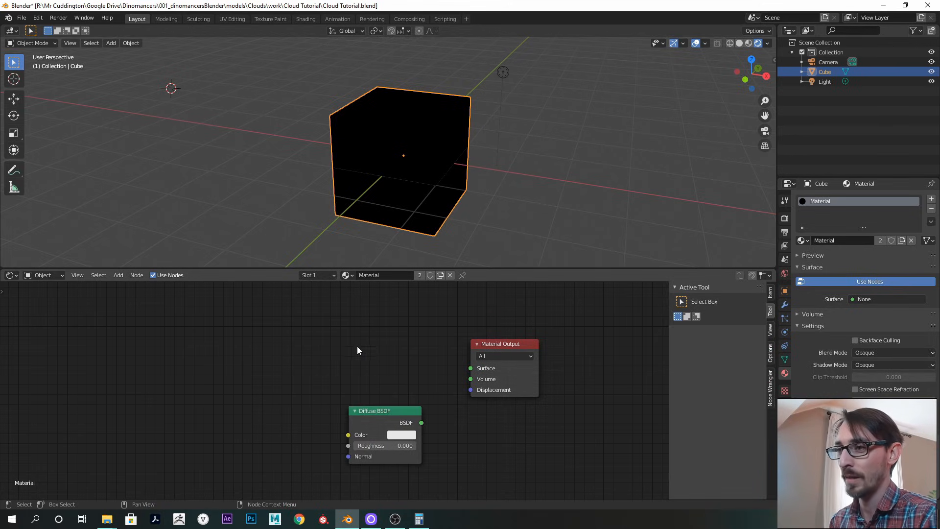
# Add a Transparent BSDF node and place it directly above the Diffuse BSDF
pyautogui.hotkey('shift', 'a')
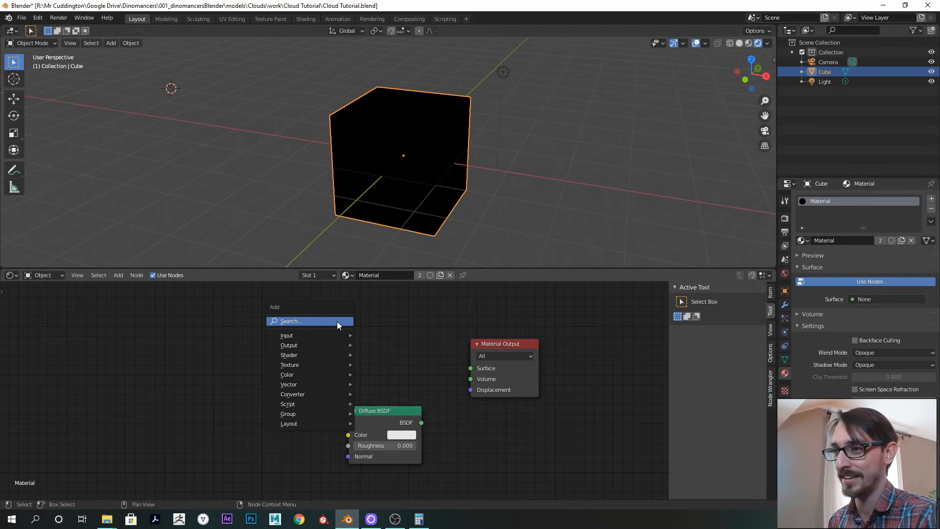
pyautogui.click(338, 322)
pyautogui.write('tran')
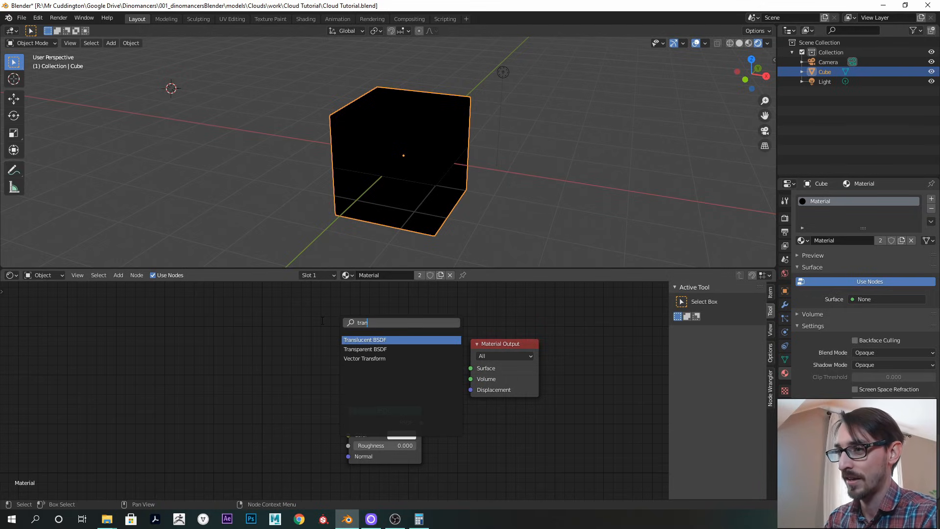
pyautogui.press('Down')
pyautogui.press('Return')
pyautogui.click(369, 337)
pyautogui.keyDown('alt'); pyautogui.moveTo(368, 335); pyautogui.dragTo(375, 344); pyautogui.keyUp('alt')
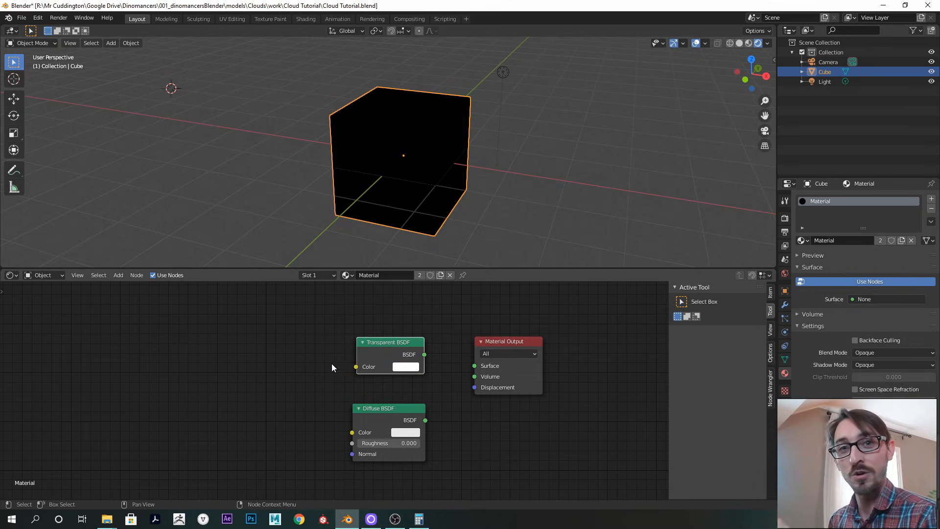
# Add an Image Texture node before the two BSDF nodes and load Cloud Texture.png into it
pyautogui.click(236, 371)
pyautogui.hotkey('shift', 'a')
pyautogui.click(246, 353)
pyautogui.write('image')
pyautogui.press('Return')
pyautogui.click(246, 353)
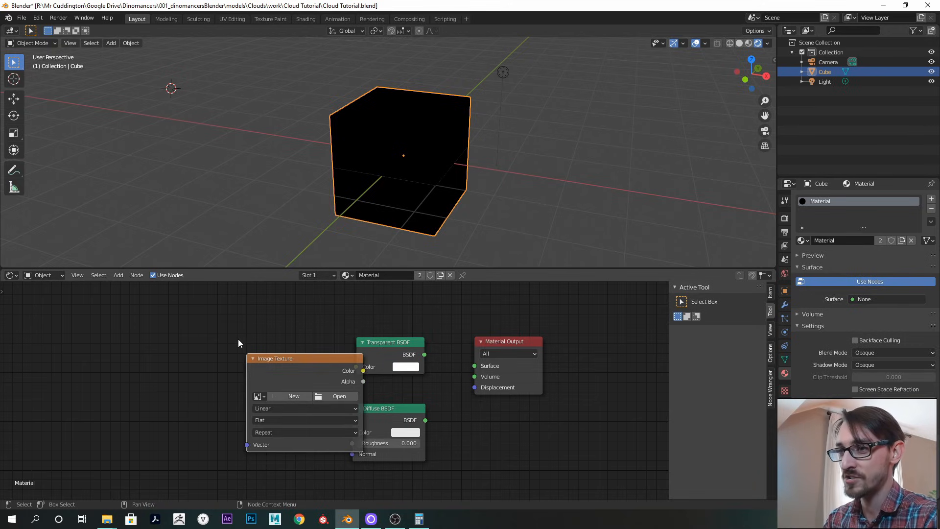
pyautogui.click(288, 384)
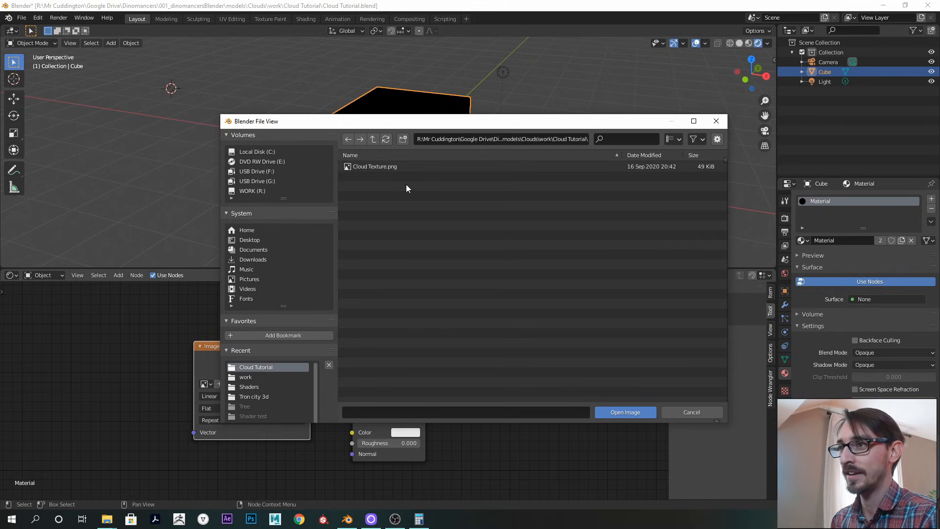
pyautogui.click(613, 411)
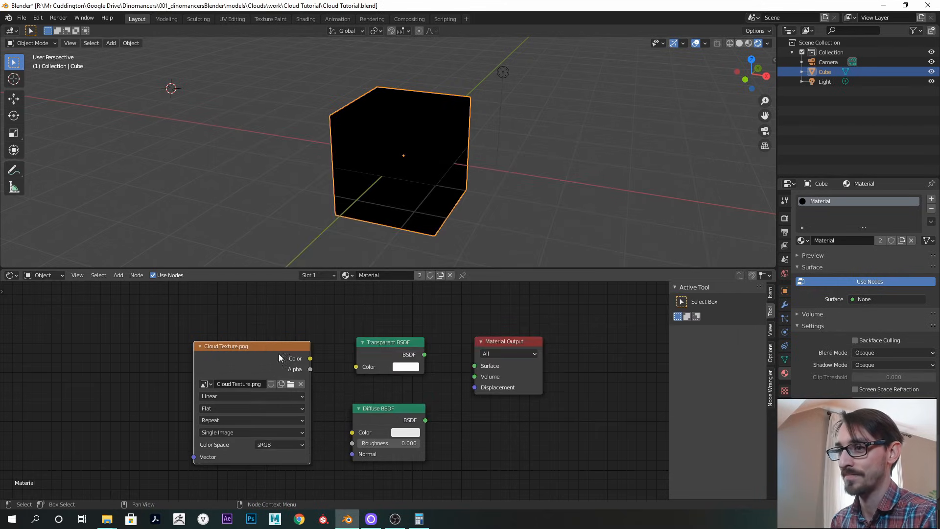
pyautogui.moveTo(278, 354); pyautogui.dragTo(268, 353)
# Examine Cloud Texture.png in the Image Editor, then return that area to the Shader Editor
pyautogui.hotkey('shift', 'F10')
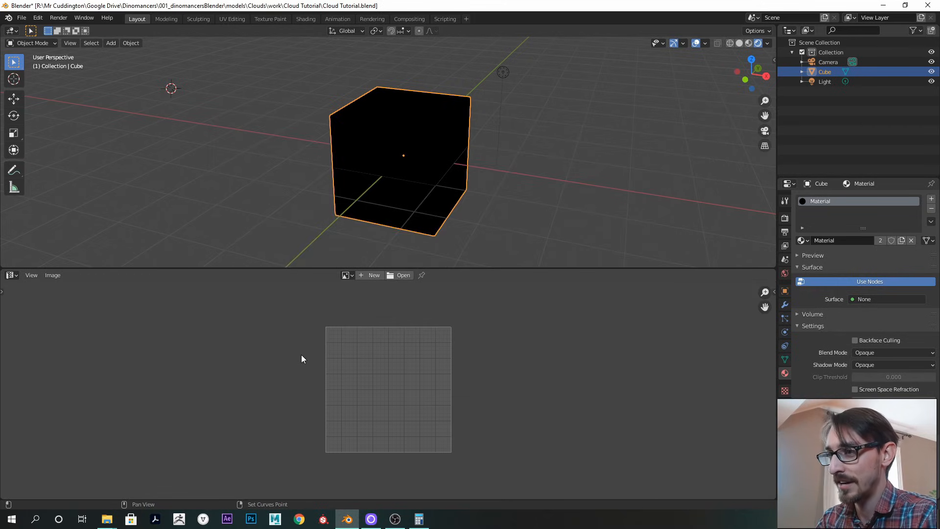
pyautogui.scroll(1, 377, 367)
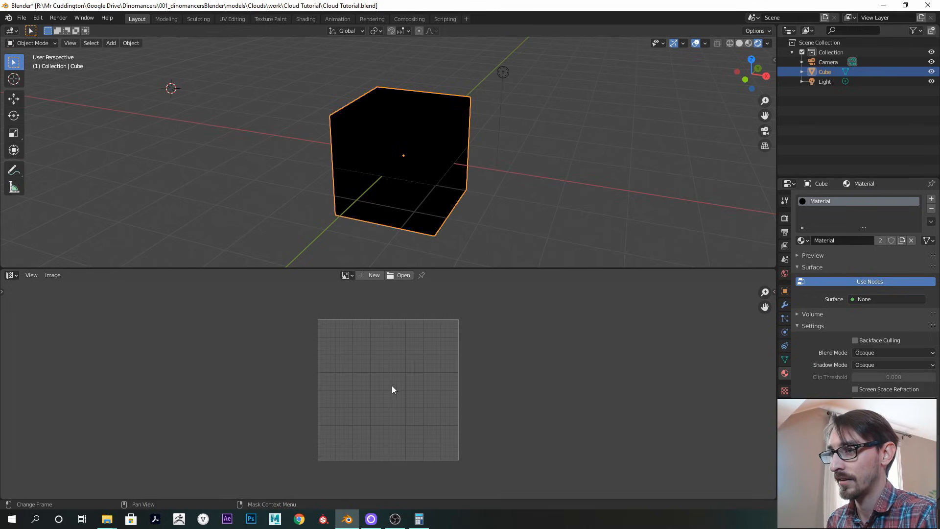
pyautogui.click(346, 275)
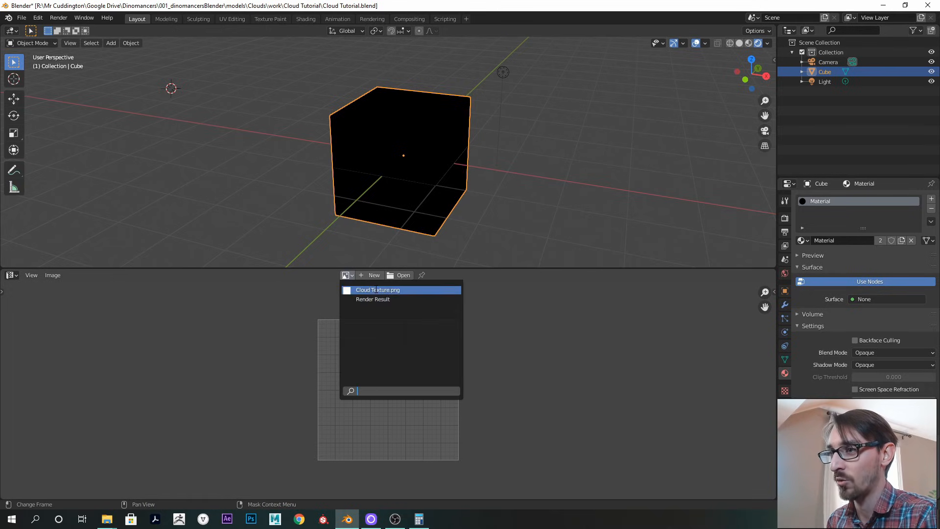
pyautogui.click(374, 289)
pyautogui.scroll(-3, 380, 365)
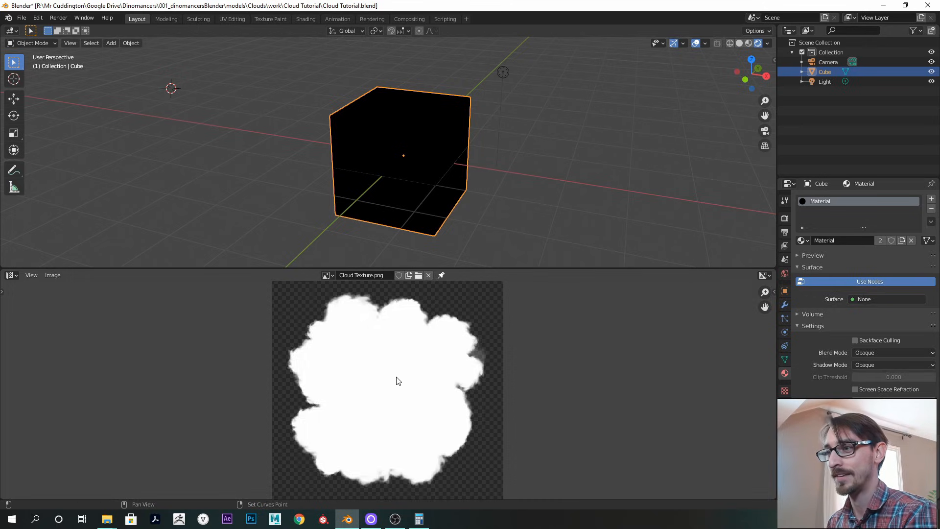
pyautogui.hotkey('shift', 'F3')
# Space out the nodes and combine the Transparent BSDF and Diffuse BSDF with a Mix Shader, transparent in the first input
pyautogui.moveTo(260, 348); pyautogui.dragTo(258, 349)
pyautogui.keyDown('ctrl'); pyautogui.moveTo(306, 375); pyautogui.dragTo(324, 366, button='middle'); pyautogui.keyUp('ctrl')
pyautogui.moveTo(392, 352); pyautogui.dragTo(389, 356)
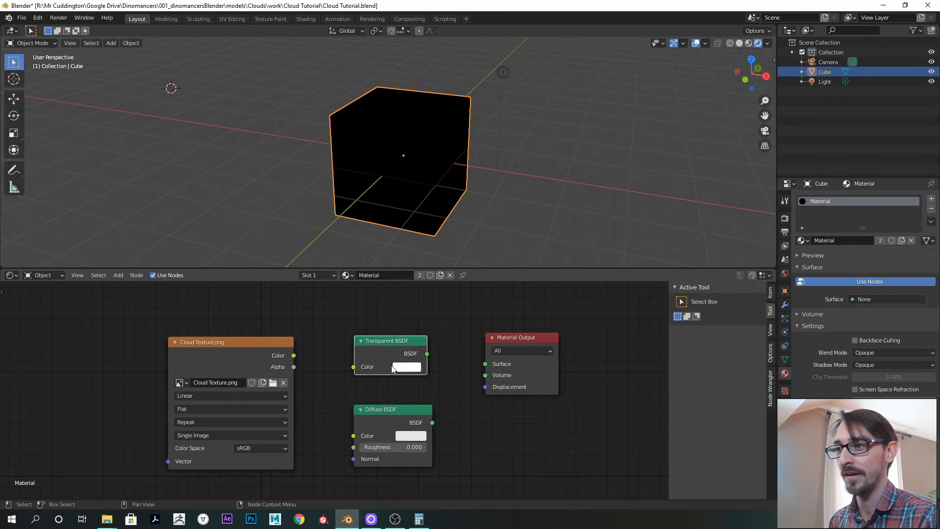
pyautogui.moveTo(382, 418); pyautogui.dragTo(380, 409)
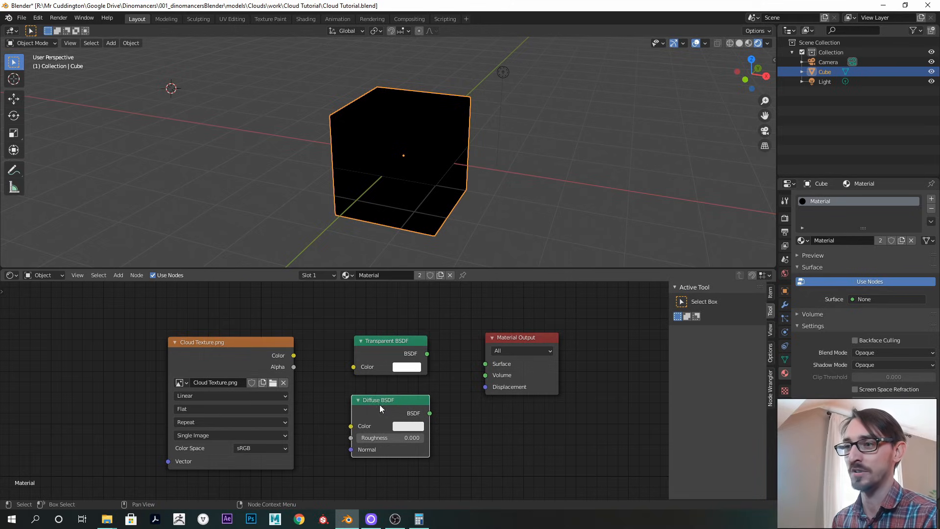
pyautogui.moveTo(489, 338); pyautogui.dragTo(560, 332)
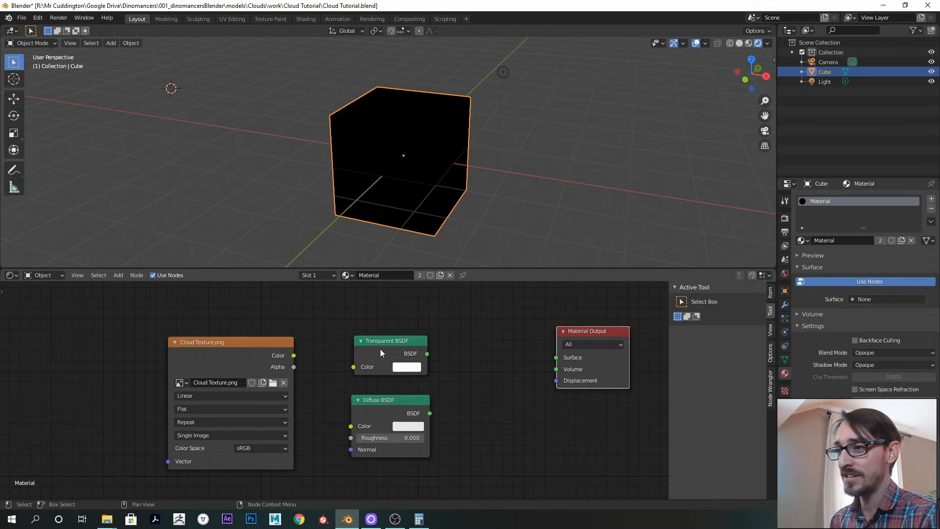
pyautogui.keyDown('ctrl'); pyautogui.keyDown('shift'); pyautogui.moveTo(374, 351); pyautogui.dragTo(376, 406, button='right'); pyautogui.keyUp('shift'); pyautogui.keyUp('ctrl')
pyautogui.moveTo(487, 368); pyautogui.dragTo(483, 360)
# Connect the cloud texture's Alpha to the Mix Shader's Fac and the mixed shader to the Material Output's Surface
pyautogui.moveTo(228, 356); pyautogui.dragTo(200, 363)
pyautogui.moveTo(346, 325); pyautogui.dragTo(399, 416)
pyautogui.moveTo(380, 341); pyautogui.dragTo(349, 339)
pyautogui.moveTo(268, 373); pyautogui.dragTo(459, 388)
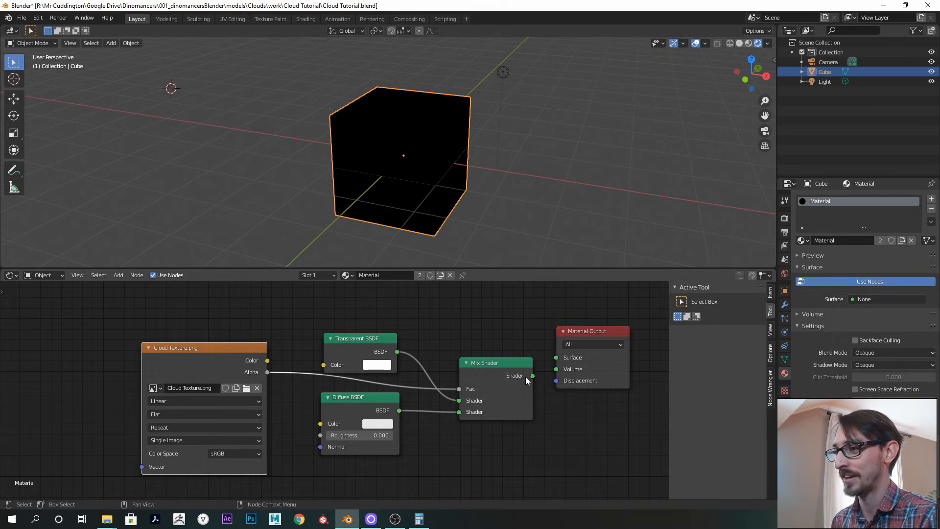
pyautogui.moveTo(508, 365)
pyautogui.mouseDown()
pyautogui.moveTo(480, 362)
pyautogui.moveTo(556, 357)
pyautogui.mouseUp()
pyautogui.moveTo(568, 338); pyautogui.dragTo(552, 348)
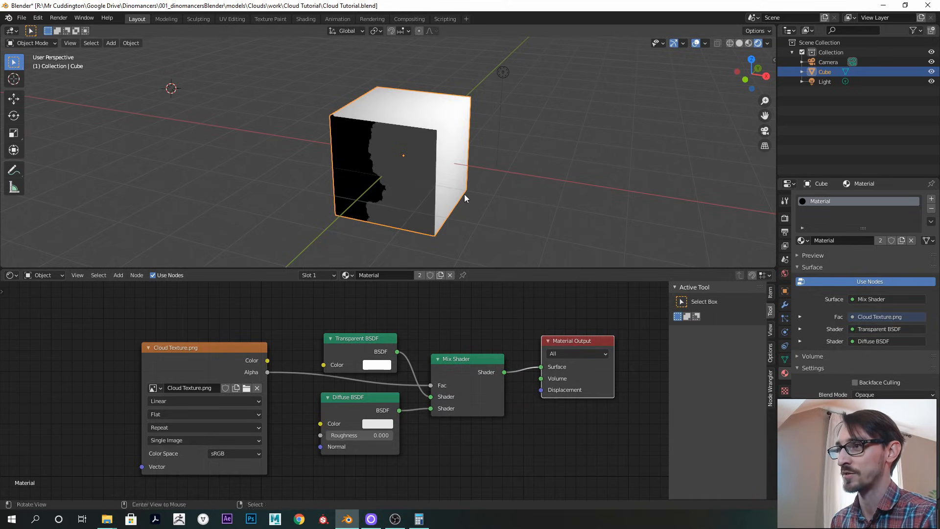
# Set the cloud material's Blend Mode and Shadow Mode to Alpha Hashed in its surface settings
pyautogui.moveTo(464, 194); pyautogui.dragTo(461, 183, button='middle')
pyautogui.scroll(2, 461, 183)
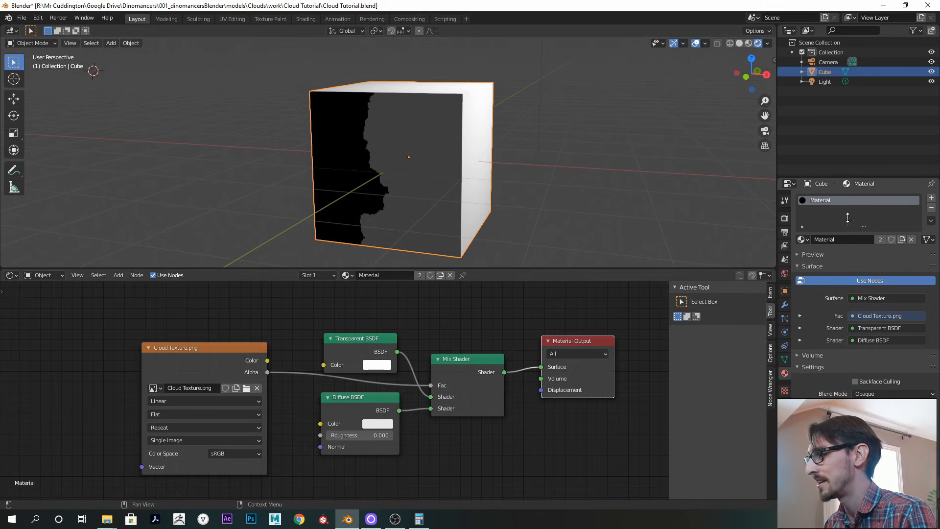
pyautogui.moveTo(855, 174); pyautogui.dragTo(855, 97)
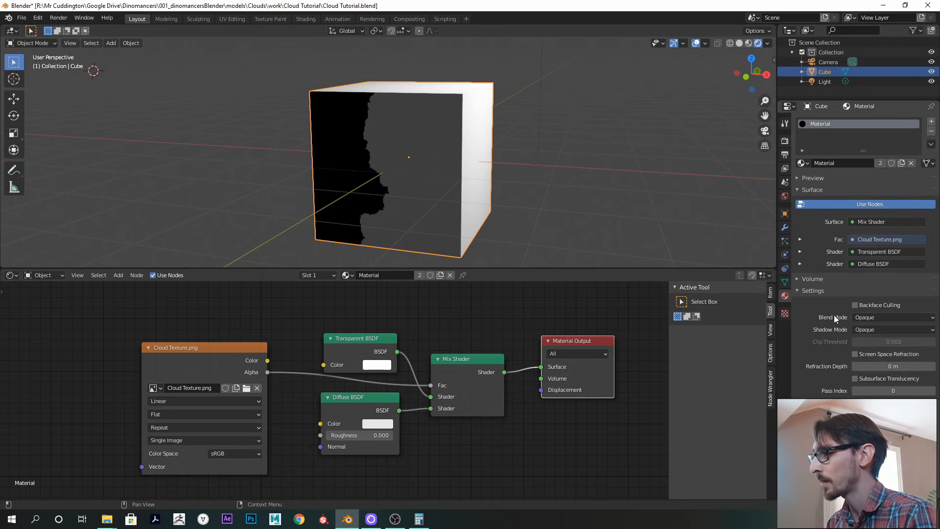
pyautogui.click(871, 317)
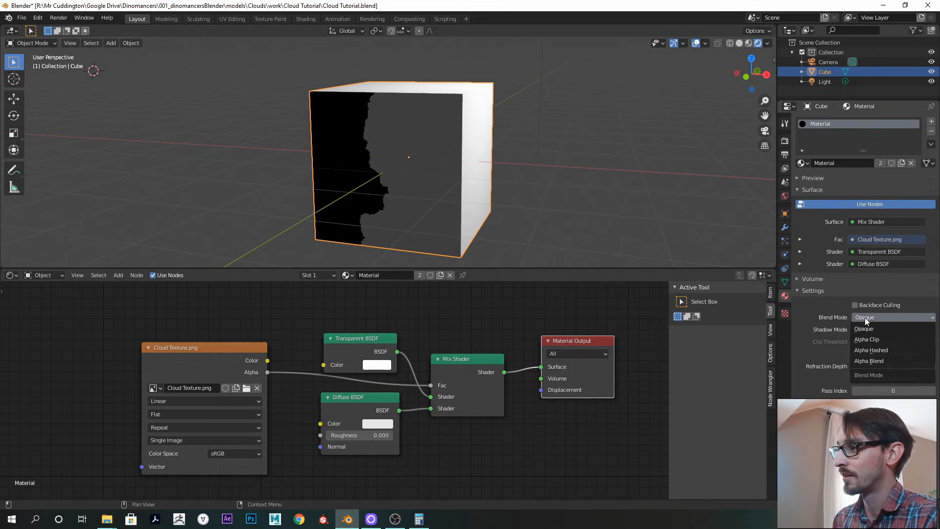
pyautogui.click(862, 353)
pyautogui.click(865, 330)
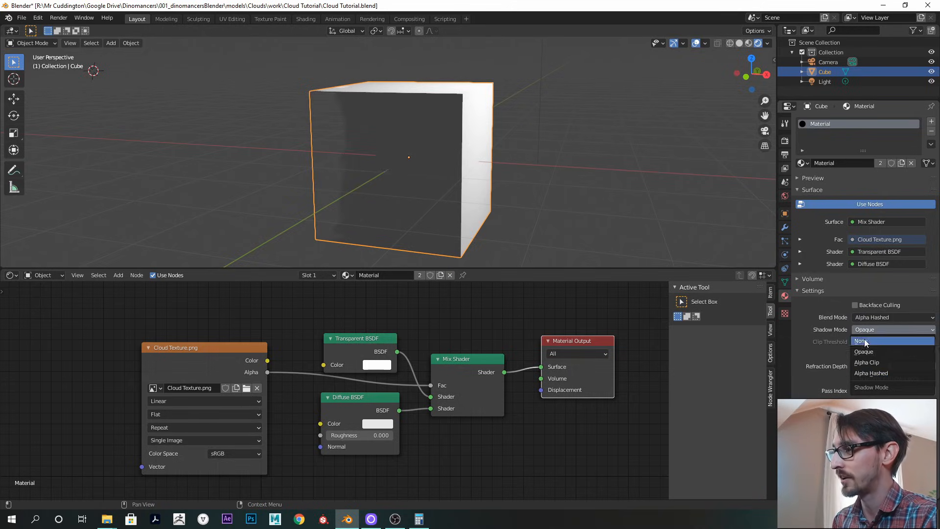
pyautogui.click(866, 374)
# Move the point light around to the front side of the cube so it illuminates the front face
pyautogui.moveTo(479, 206); pyautogui.dragTo(694, 131, button='middle')
pyautogui.click(798, 83)
pyautogui.press('g')
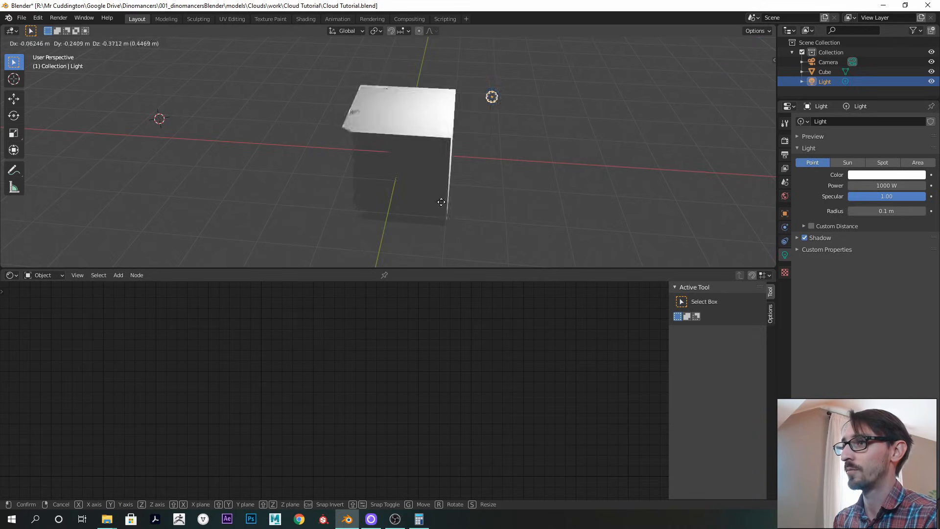
pyautogui.click(272, 252)
pyautogui.moveTo(284, 225); pyautogui.dragTo(445, 205, button='middle')
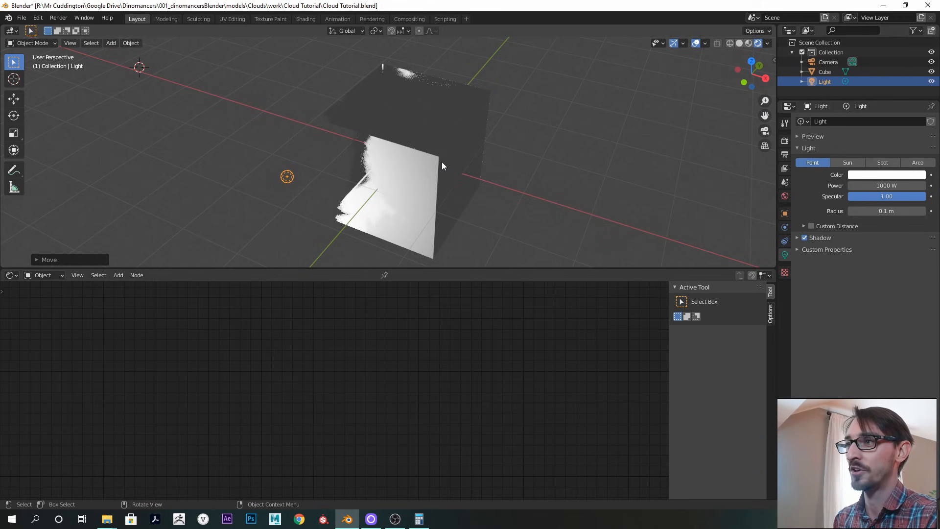
pyautogui.moveTo(434, 177); pyautogui.dragTo(421, 109, button='middle')
pyautogui.moveTo(394, 209); pyautogui.dragTo(411, 157, button='middle')
# Unwrap the whole cube with Project From View while looking at it in Front Orthographic view
pyautogui.click(412, 155)
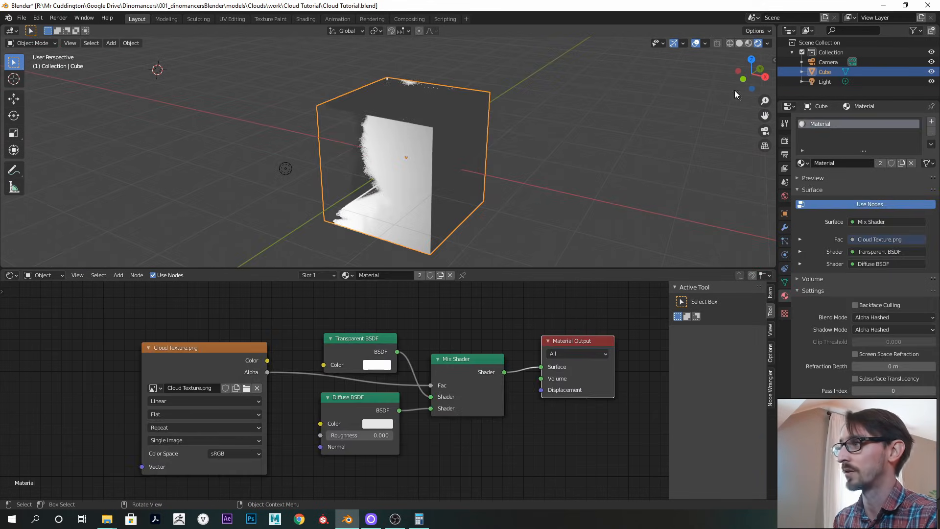
pyautogui.click(748, 76)
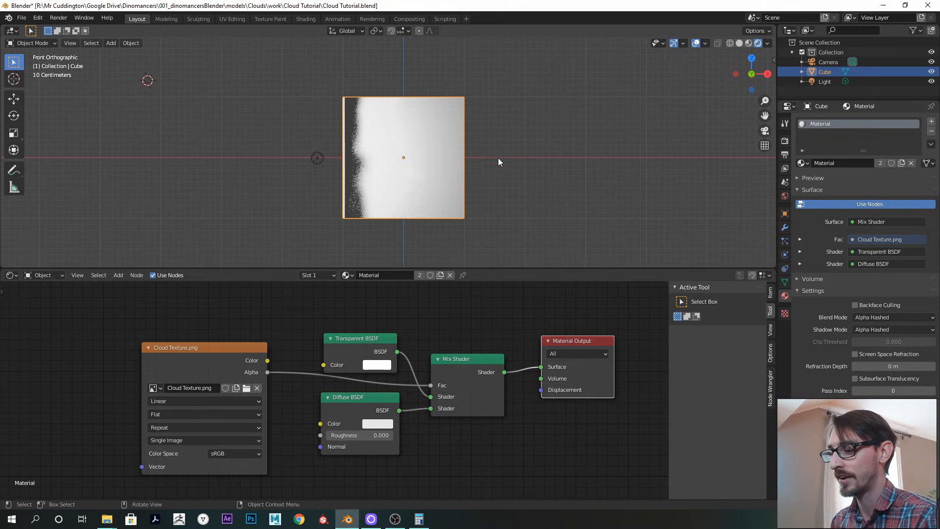
pyautogui.press('Tab')
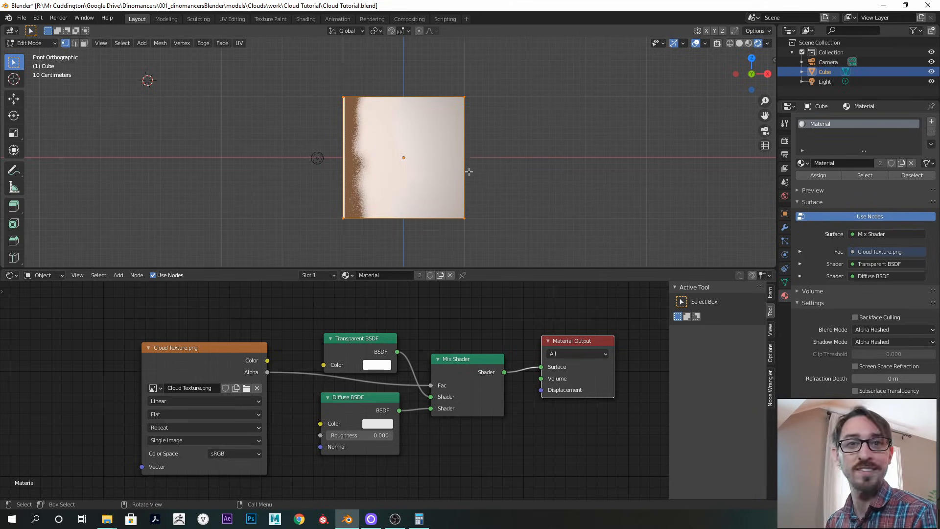
pyautogui.press('u')
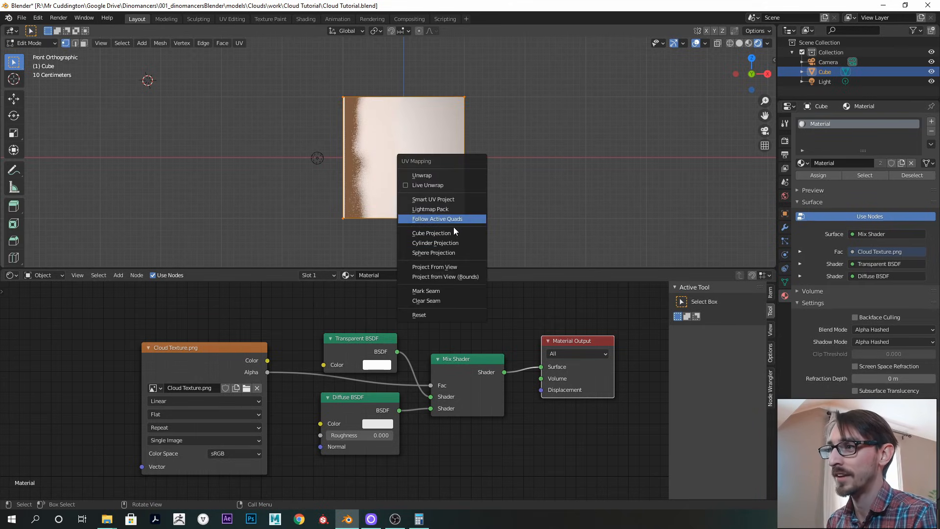
pyautogui.click(454, 267)
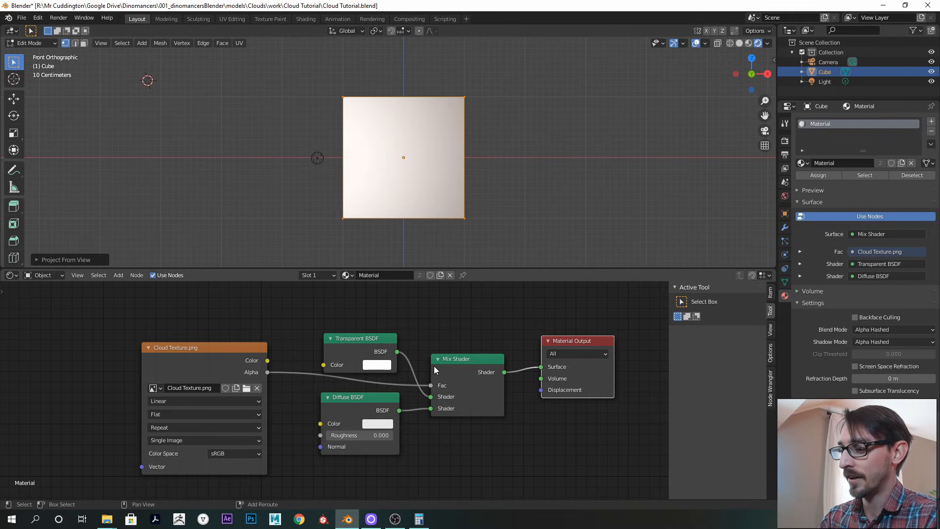
# Scale the cube's UVs to fill the cloud image with Pack Islands, then return to the Shader Editor and Object Mode
pyautogui.hotkey('shift', 'F10')
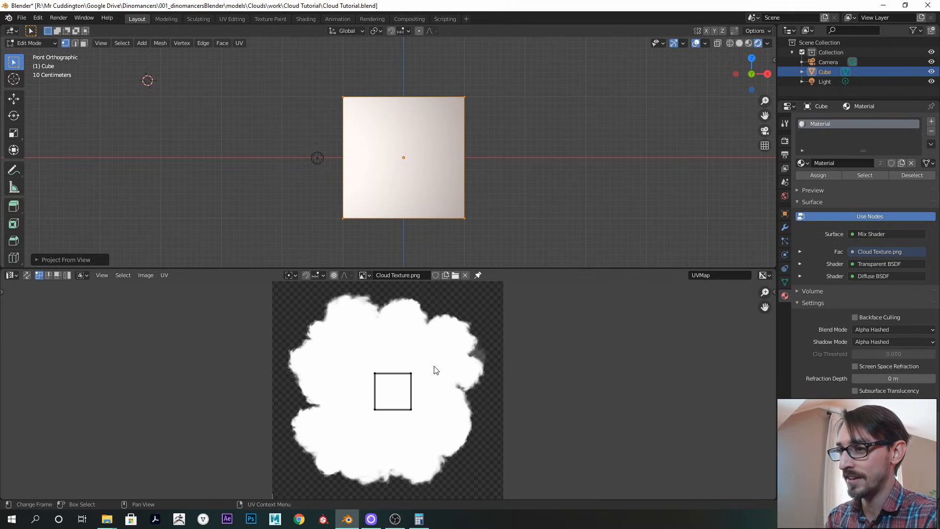
pyautogui.press('l')
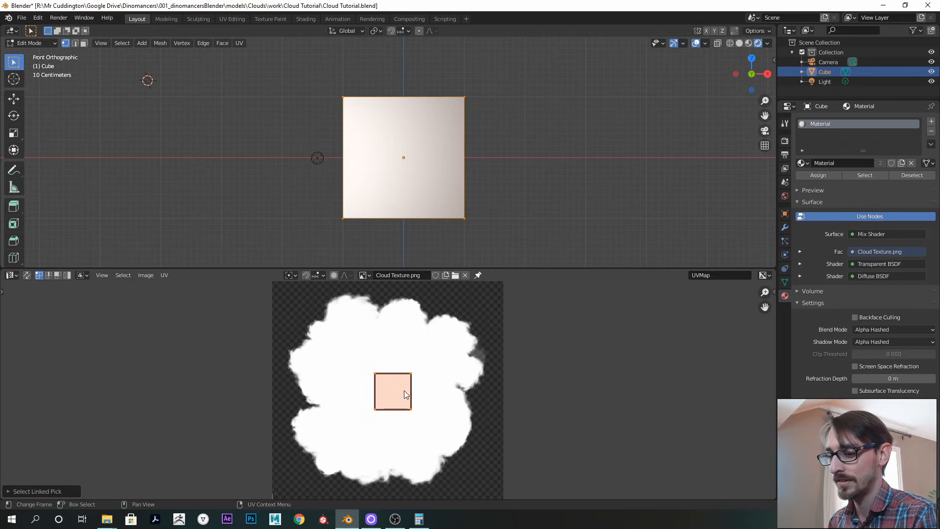
pyautogui.click(164, 276)
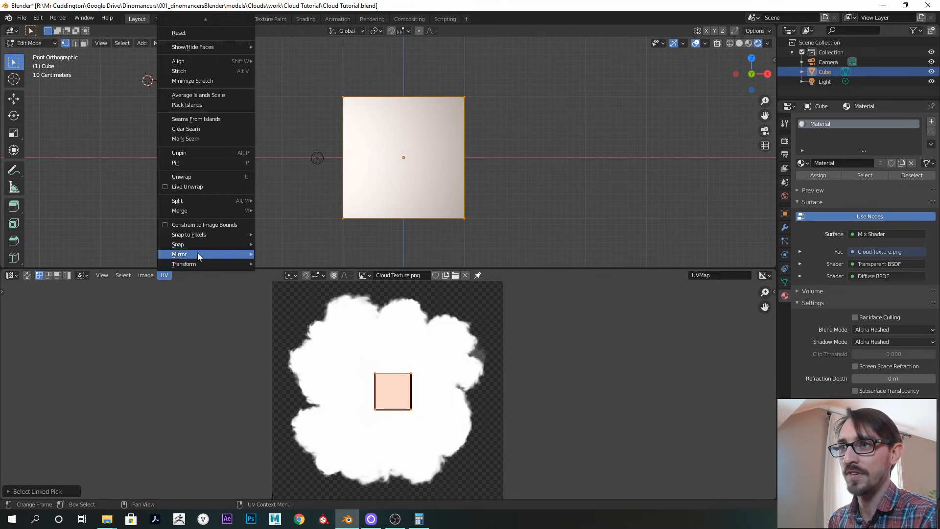
pyautogui.click(217, 105)
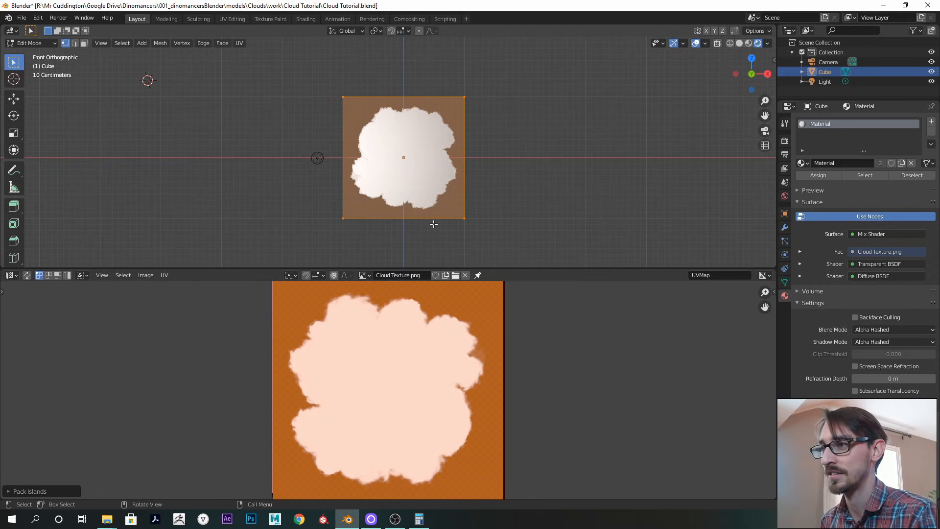
pyautogui.moveTo(472, 161); pyautogui.dragTo(451, 196, button='middle')
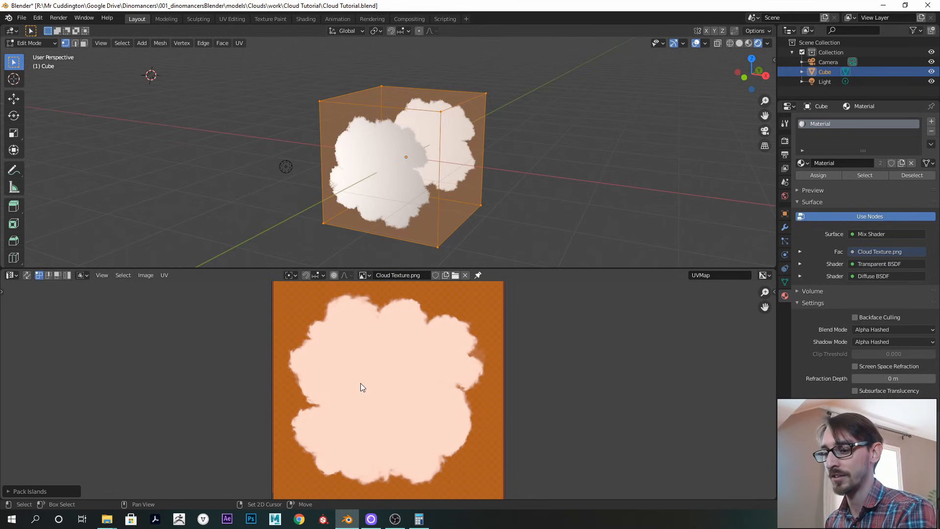
pyautogui.hotkey('shift', 'F3')
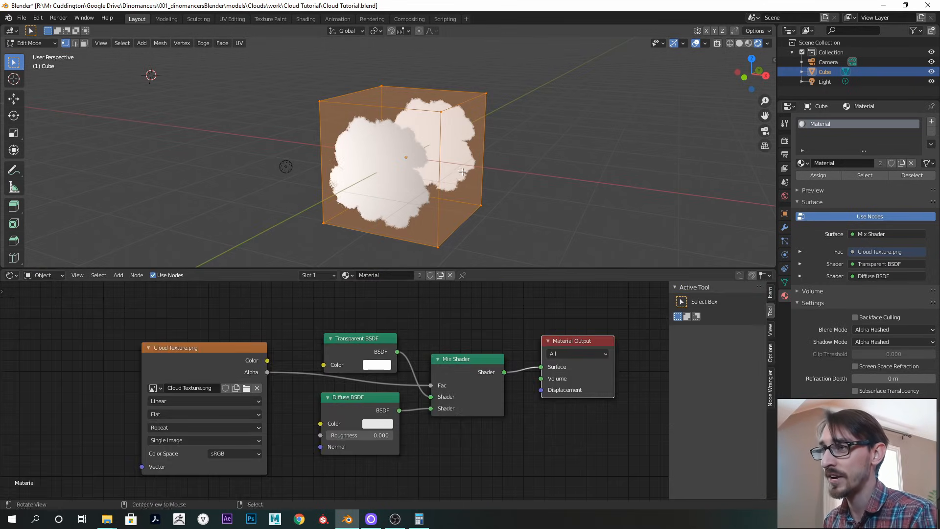
pyautogui.press('Tab')
# Deselect the cube and examine its two cloud-textured faces from several angles, including edge-on
pyautogui.click(528, 151)
pyautogui.moveTo(528, 151); pyautogui.dragTo(463, 177, button='middle')
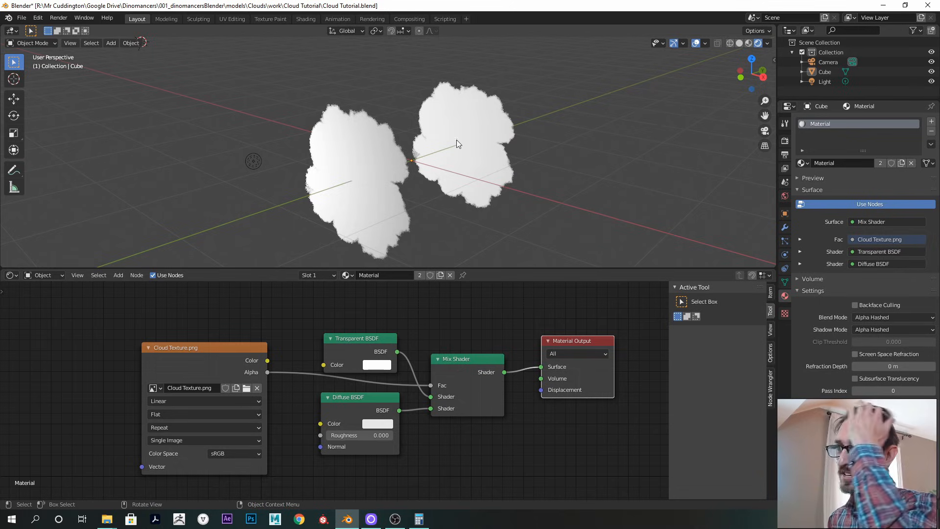
pyautogui.moveTo(416, 162); pyautogui.dragTo(395, 147, button='middle')
pyautogui.moveTo(419, 177); pyautogui.dragTo(507, 162, button='middle')
pyautogui.moveTo(436, 157); pyautogui.dragTo(393, 176, button='middle')
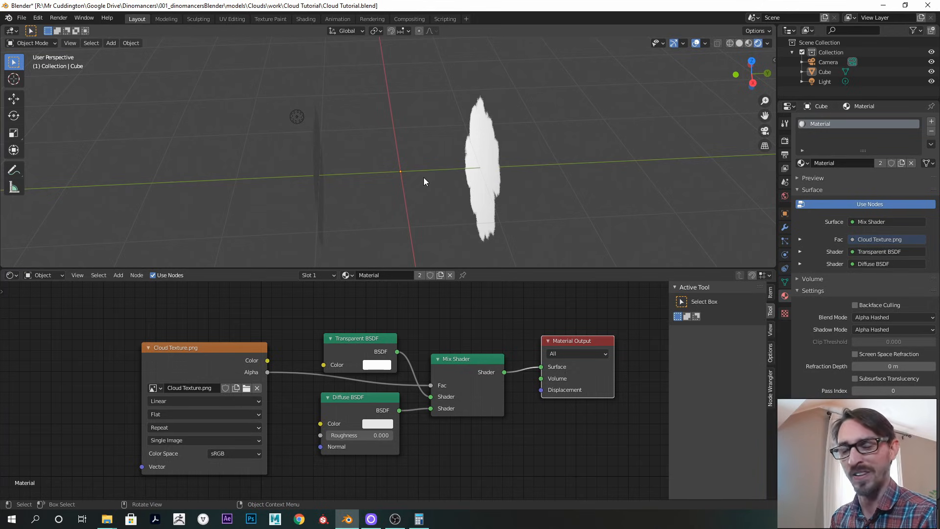
pyautogui.moveTo(424, 178); pyautogui.dragTo(472, 161, button='middle')
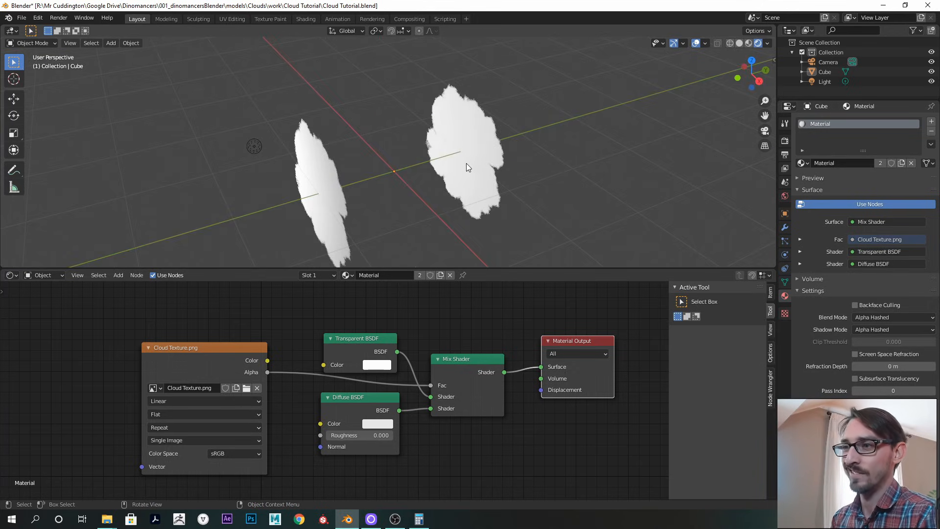
pyautogui.moveTo(462, 151); pyautogui.dragTo(451, 146, button='middle')
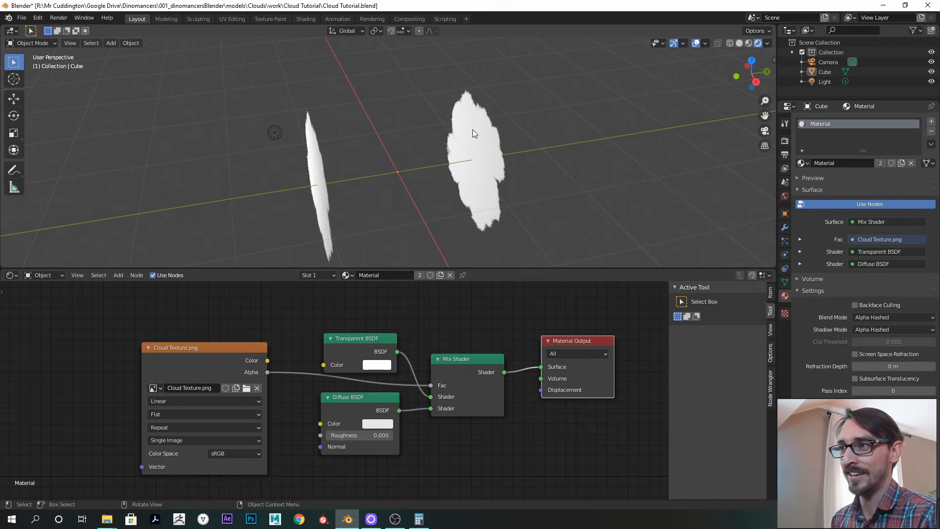
pyautogui.moveTo(352, 399); pyautogui.dragTo(353, 417)
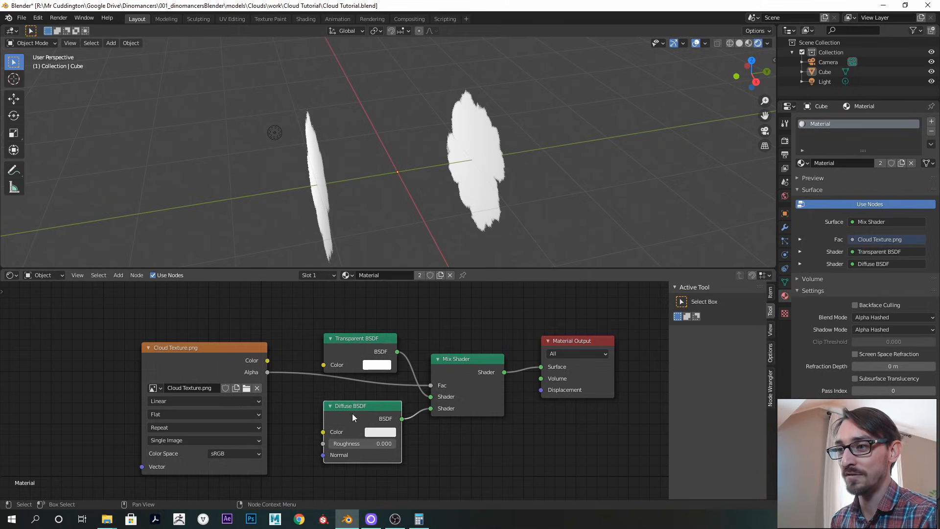
pyautogui.moveTo(568, 346); pyautogui.dragTo(567, 352)
pyautogui.moveTo(410, 175); pyautogui.dragTo(427, 172, button='middle')
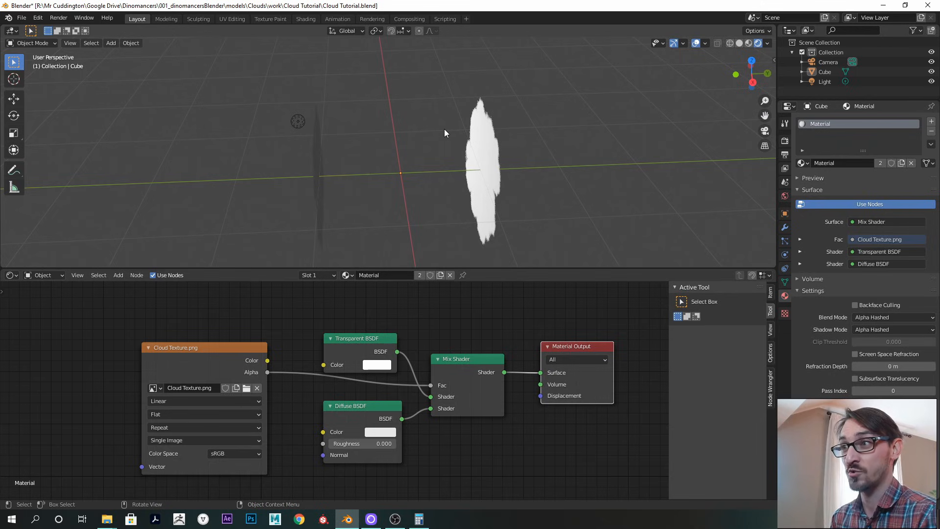
pyautogui.moveTo(445, 133); pyautogui.dragTo(448, 169, button='middle')
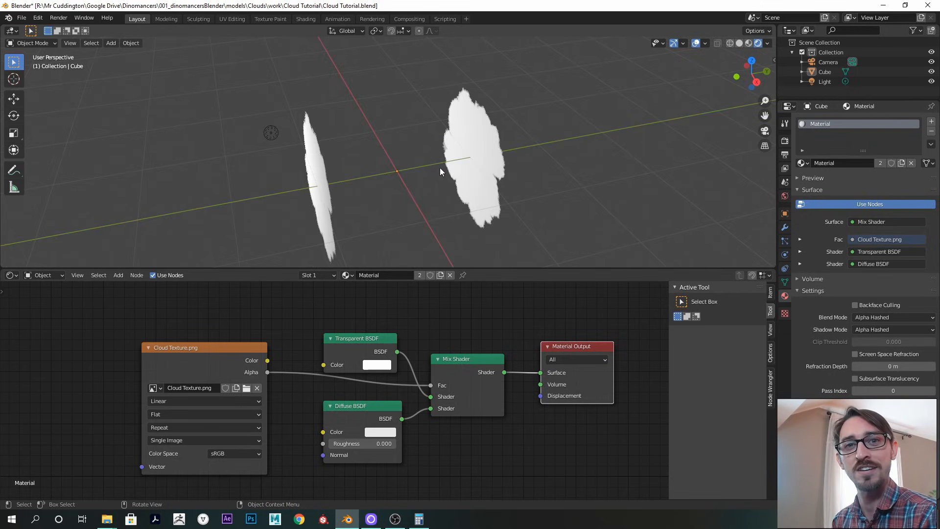
pyautogui.moveTo(429, 170)
pyautogui.mouseDown(button='middle')
pyautogui.moveTo(460, 171)
pyautogui.moveTo(441, 158)
pyautogui.mouseUp(button='middle')
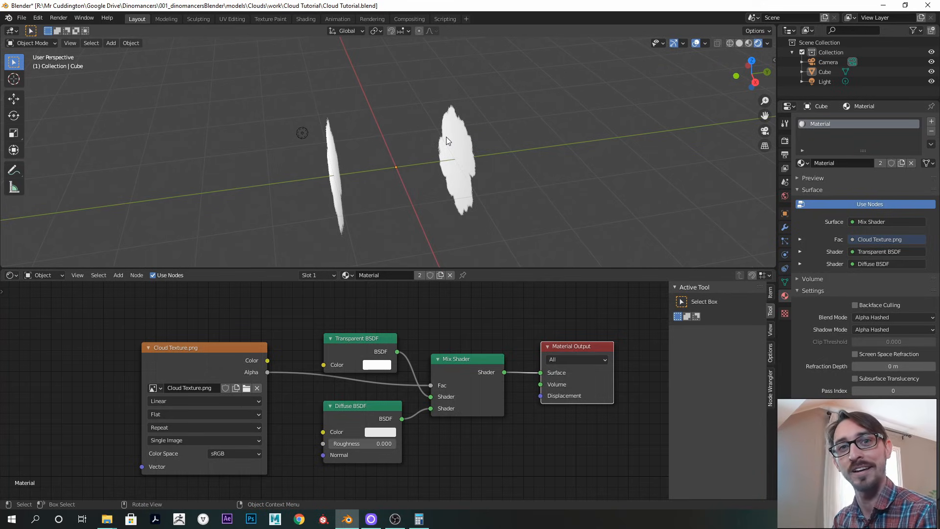
# Delete all of the cube's faces except the front one, using X-ray selection in Edit Mode, and return to Object Mode
pyautogui.click(469, 148)
pyautogui.moveTo(478, 175); pyautogui.dragTo(463, 139, button='middle')
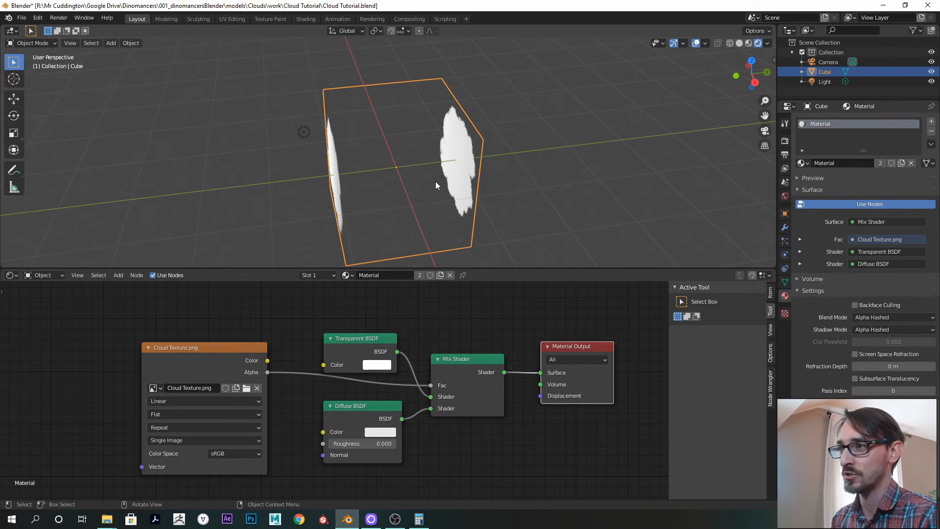
pyautogui.press('Tab')
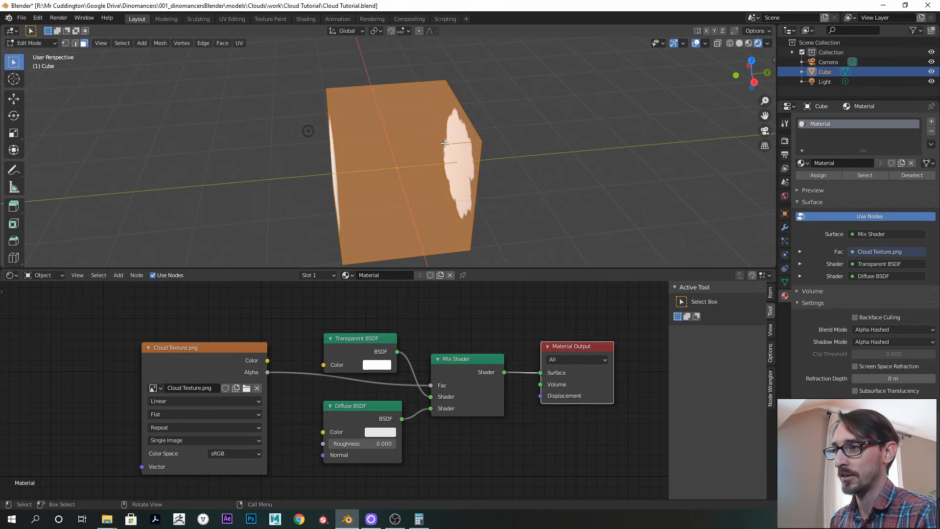
pyautogui.hotkey('alt', 'z')
pyautogui.moveTo(494, 62); pyautogui.dragTo(377, 241)
pyautogui.press('x')
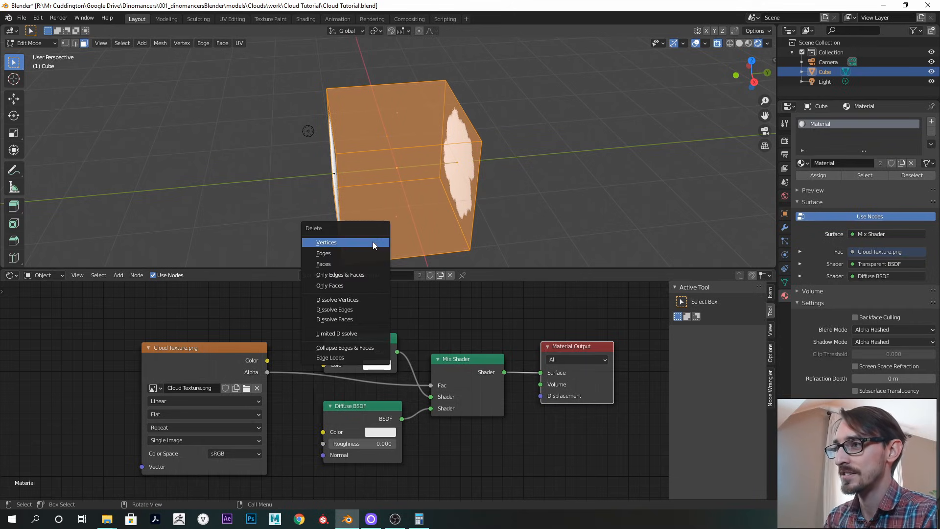
pyautogui.click(356, 264)
pyautogui.moveTo(356, 267); pyautogui.dragTo(433, 159, button='middle')
pyautogui.press('Tab')
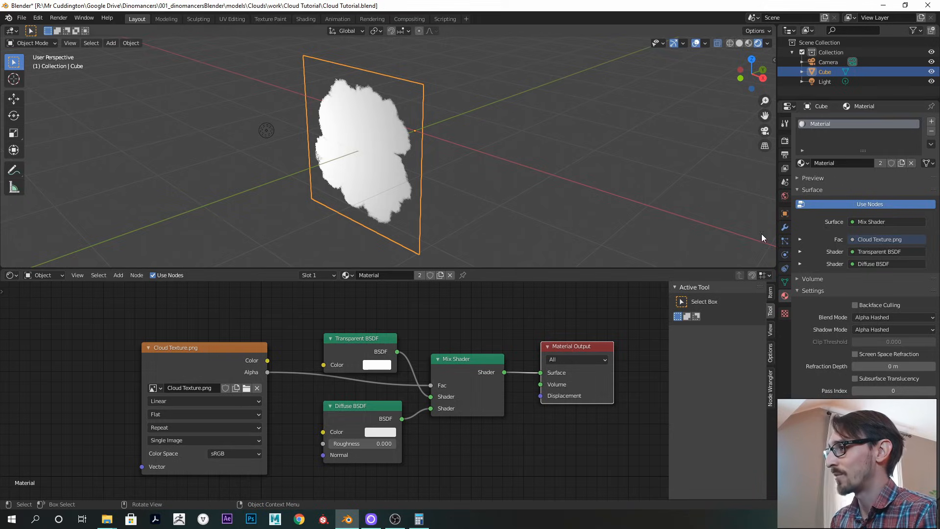
# Add an Array modifier to the cloud plane with Fit Type set to Fit Length and a length of 2 m
pyautogui.click(785, 227)
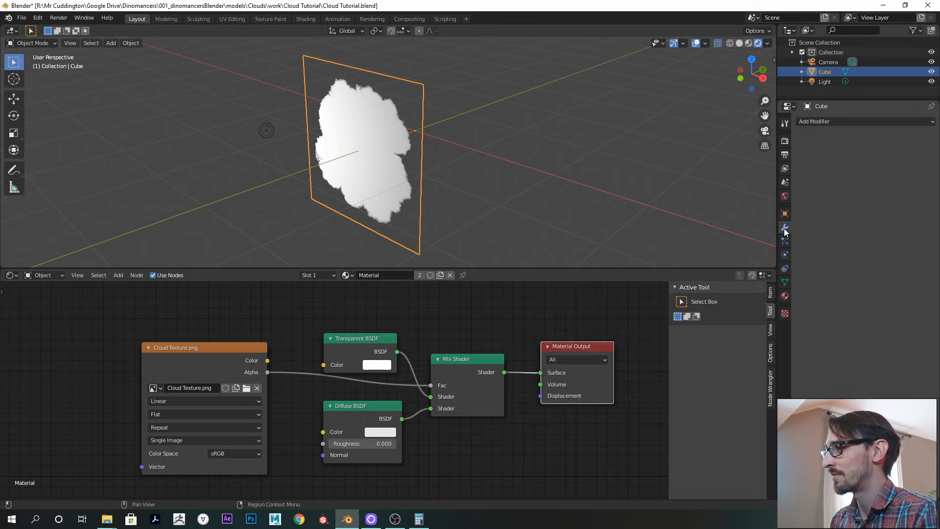
pyautogui.click(846, 122)
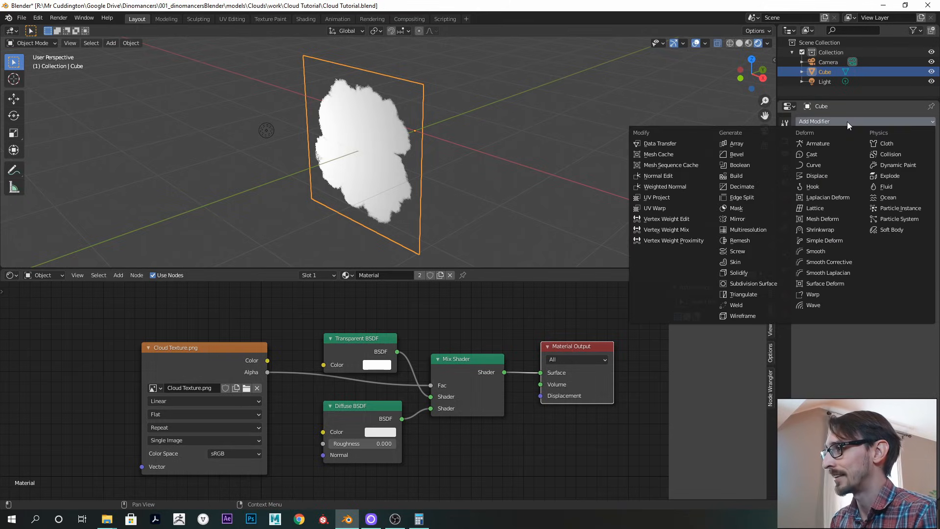
pyautogui.click(768, 142)
pyautogui.click(867, 151)
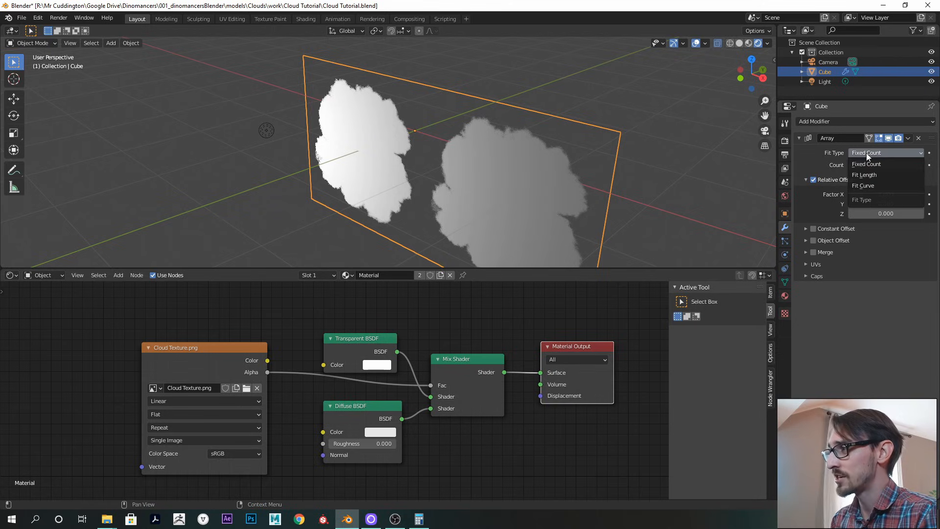
pyautogui.click(866, 177)
pyautogui.click(875, 165)
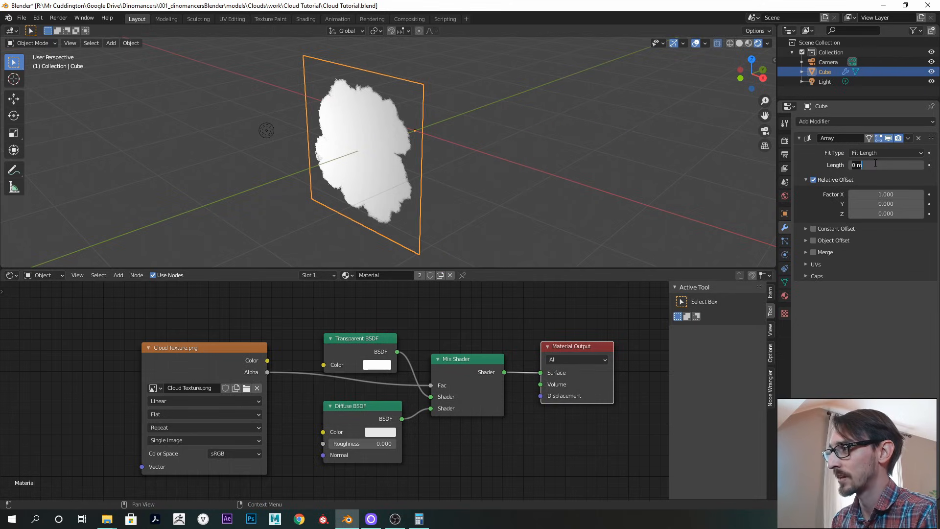
pyautogui.write('2')
pyautogui.press('Return')
# Switch the Array modifier from Relative Offset to Constant Offset
pyautogui.moveTo(500, 243); pyautogui.dragTo(781, 182, button='middle')
pyautogui.click(814, 180)
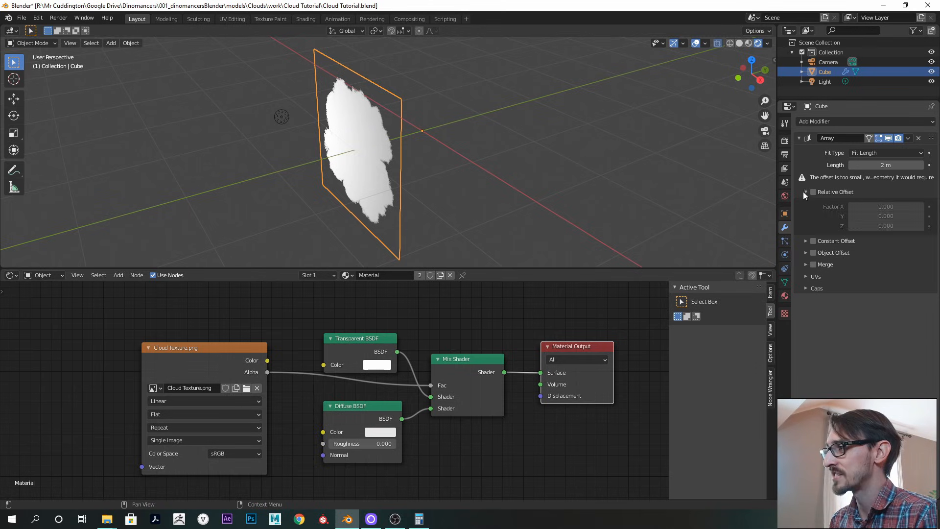
pyautogui.click(805, 192)
pyautogui.click(804, 203)
pyautogui.click(814, 203)
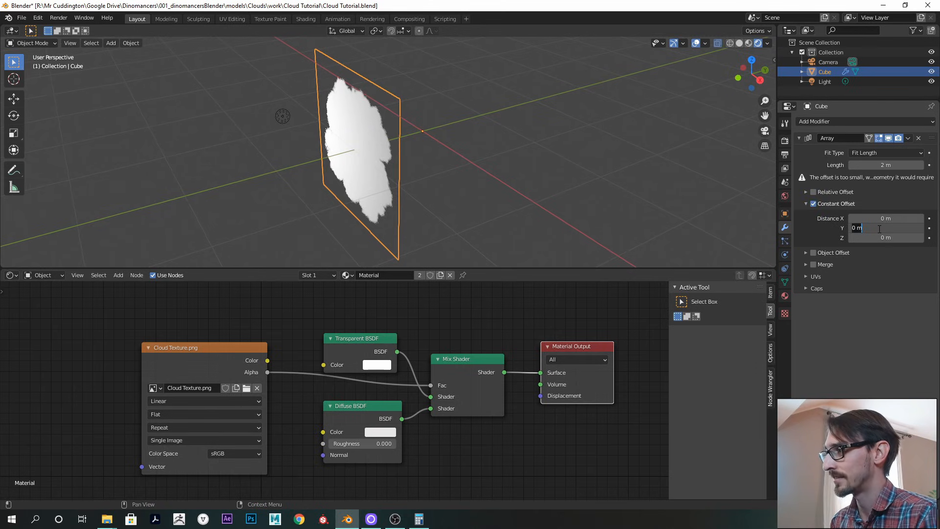
# Set the Array modifier's constant offset to 0.5 m along Y
pyautogui.write('.5')
pyautogui.press('Return')
pyautogui.moveTo(413, 249); pyautogui.dragTo(444, 155, button='middle')
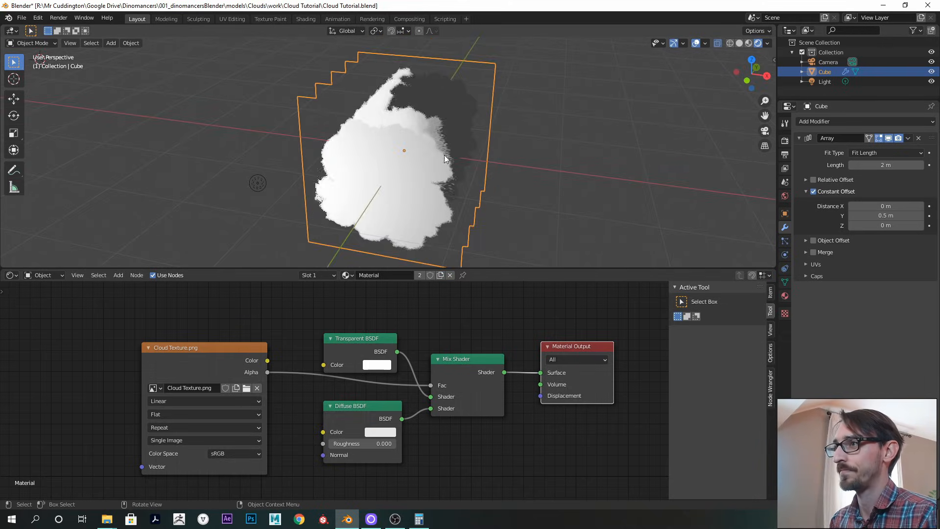
# Move the light beside the stacked cloud planes, to about X -1.94, Y -1.05, Z 0.93 m, and inspect the shading
pyautogui.click(251, 186)
pyautogui.press('g')
pyautogui.click(234, 113)
pyautogui.moveTo(235, 112); pyautogui.dragTo(446, 119, button='middle')
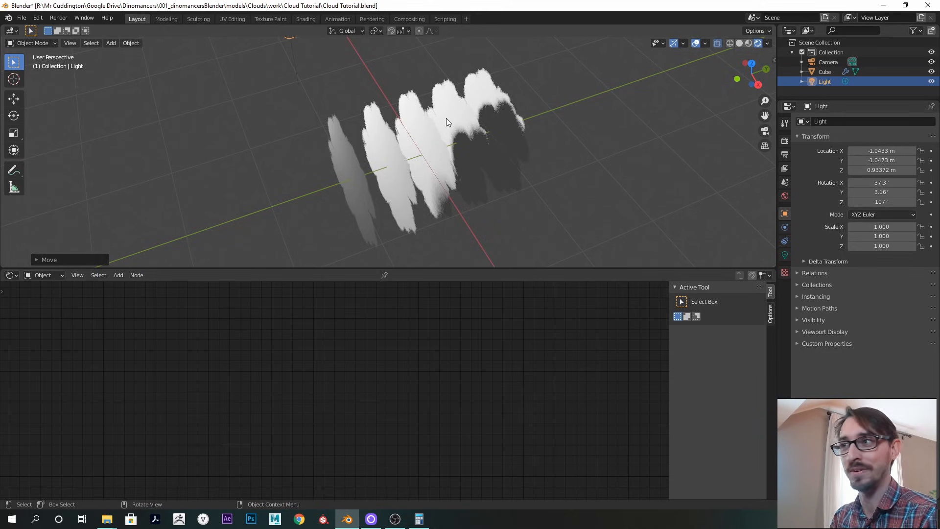
pyautogui.moveTo(539, 263); pyautogui.dragTo(528, 169, button='middle')
pyautogui.moveTo(446, 185)
pyautogui.mouseDown(button='middle')
pyautogui.moveTo(419, 188)
pyautogui.moveTo(461, 196)
pyautogui.mouseUp(button='middle')
# Reduce the cloud array's constant Y offset to 0.001 m, check the dense stack and deselect the object
pyautogui.click(388, 187)
pyautogui.click(786, 226)
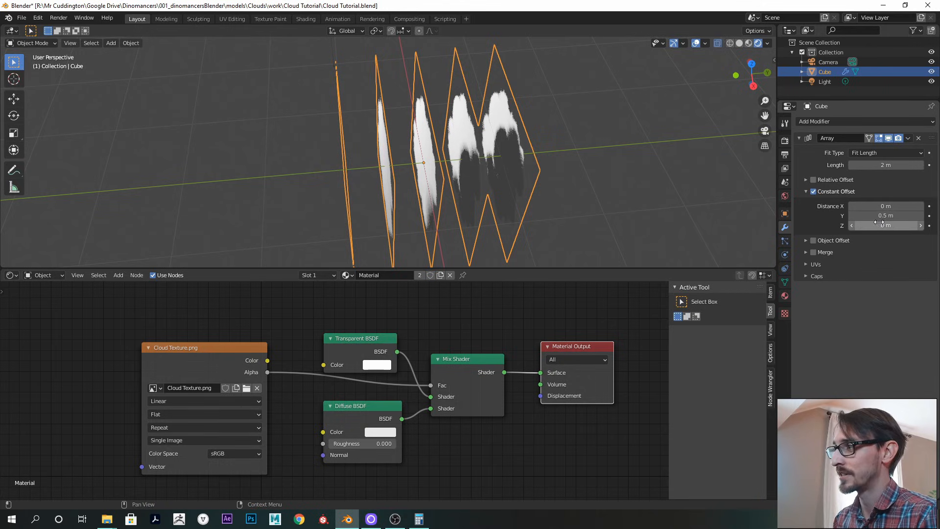
pyautogui.moveTo(886, 219); pyautogui.dragTo(662, 233)
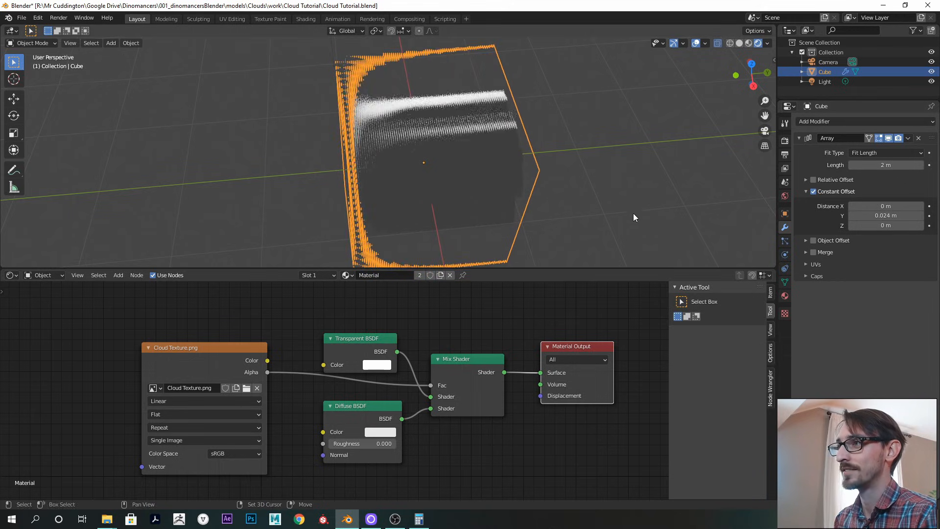
pyautogui.moveTo(392, 214); pyautogui.dragTo(454, 167, button='middle')
pyautogui.scroll(4, 454, 167)
pyautogui.moveTo(705, 145); pyautogui.dragTo(674, 164, button='middle')
pyautogui.moveTo(888, 216); pyautogui.dragTo(876, 216)
pyautogui.moveTo(463, 132); pyautogui.dragTo(349, 119, button='middle')
pyautogui.moveTo(300, 149); pyautogui.dragTo(375, 149, button='middle')
pyautogui.moveTo(286, 154); pyautogui.dragTo(380, 153, button='middle')
pyautogui.scroll(-7, 420, 140)
pyautogui.click(450, 105)
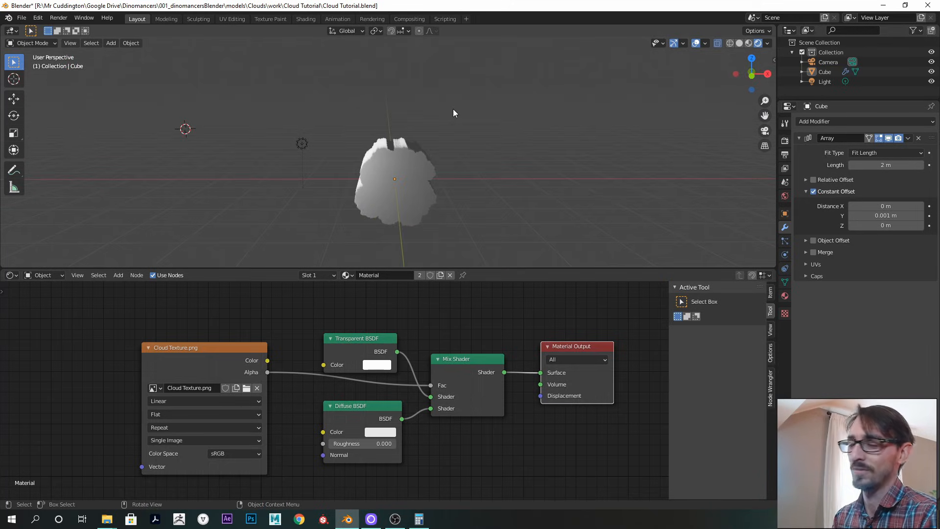
# Reposition the light in front of the cloud stack and above it, to about X -2.14, Y -2.14, Z 1.63 m
pyautogui.moveTo(450, 139); pyautogui.dragTo(326, 149, button='middle')
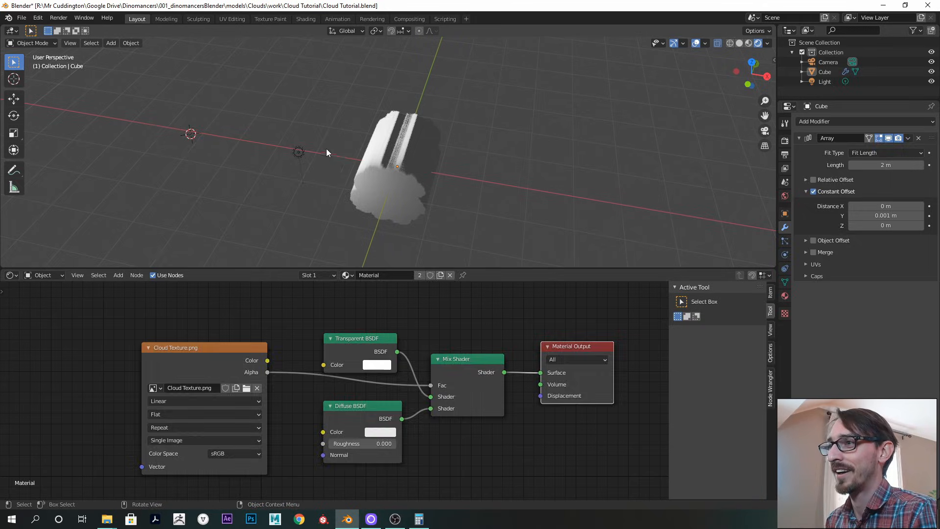
pyautogui.click(326, 148)
pyautogui.moveTo(327, 188); pyautogui.dragTo(313, 147, button='middle')
pyautogui.press('g')
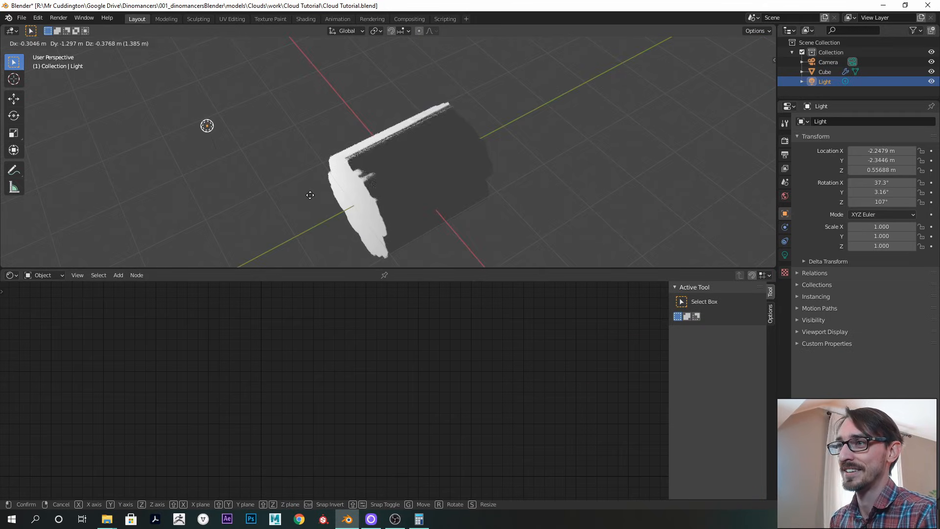
pyautogui.click(314, 194)
pyautogui.moveTo(385, 183); pyautogui.dragTo(410, 225, button='middle')
pyautogui.press('g')
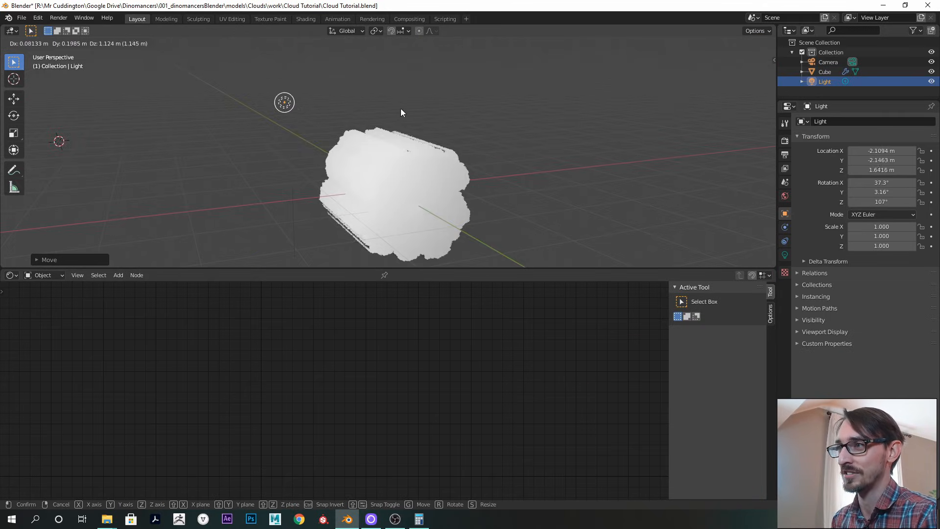
pyautogui.click(400, 111)
# Enlarge the 3D viewport and examine the lit cloud stack from several angles
pyautogui.moveTo(399, 111); pyautogui.dragTo(369, 138, button='middle')
pyautogui.moveTo(382, 252); pyautogui.dragTo(455, 184, button='middle')
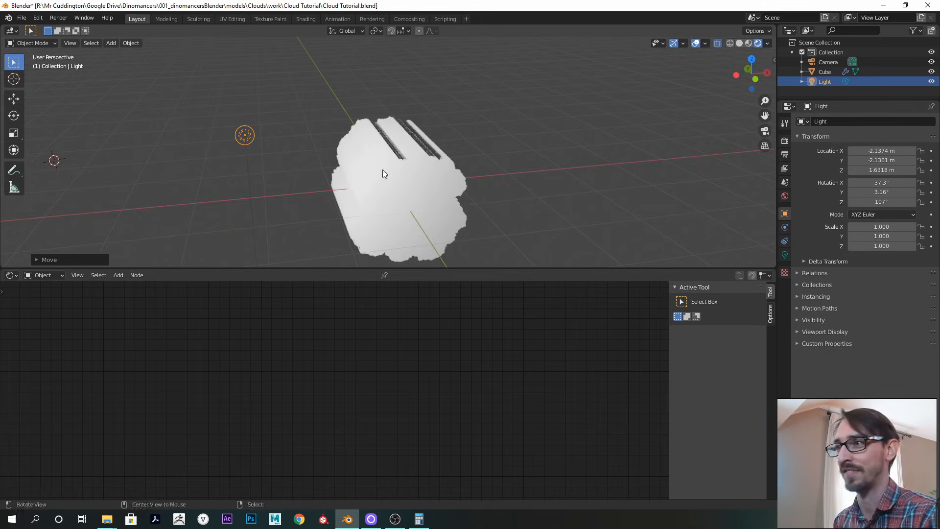
pyautogui.moveTo(382, 171); pyautogui.dragTo(398, 183, button='middle')
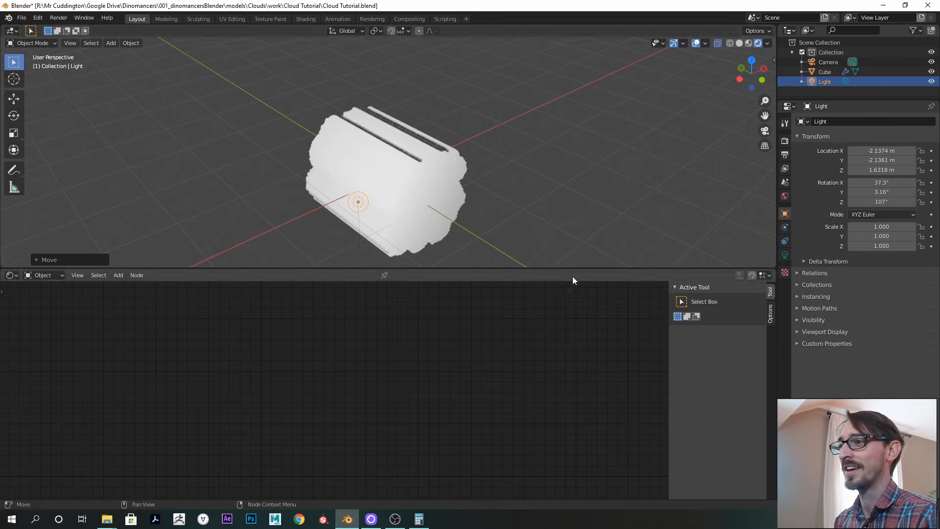
pyautogui.moveTo(571, 269); pyautogui.dragTo(571, 331)
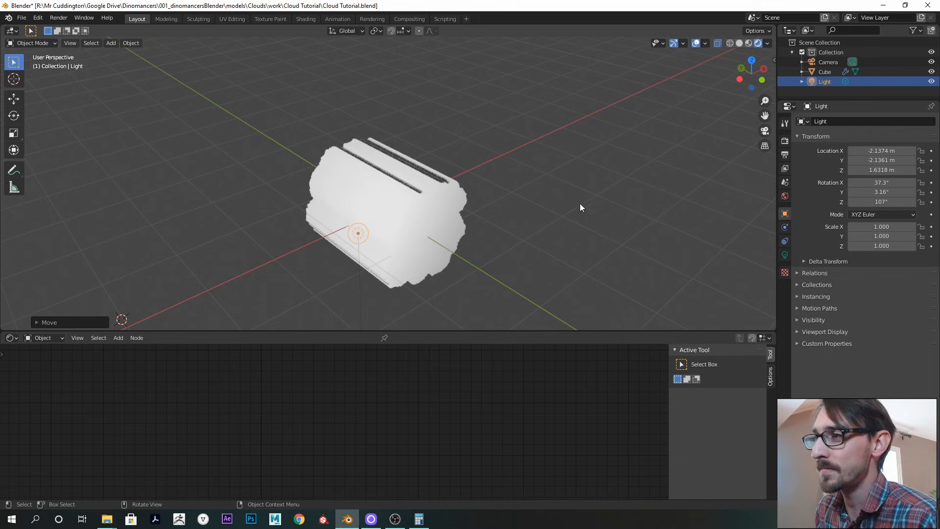
pyautogui.moveTo(433, 214); pyautogui.dragTo(432, 160, button='middle')
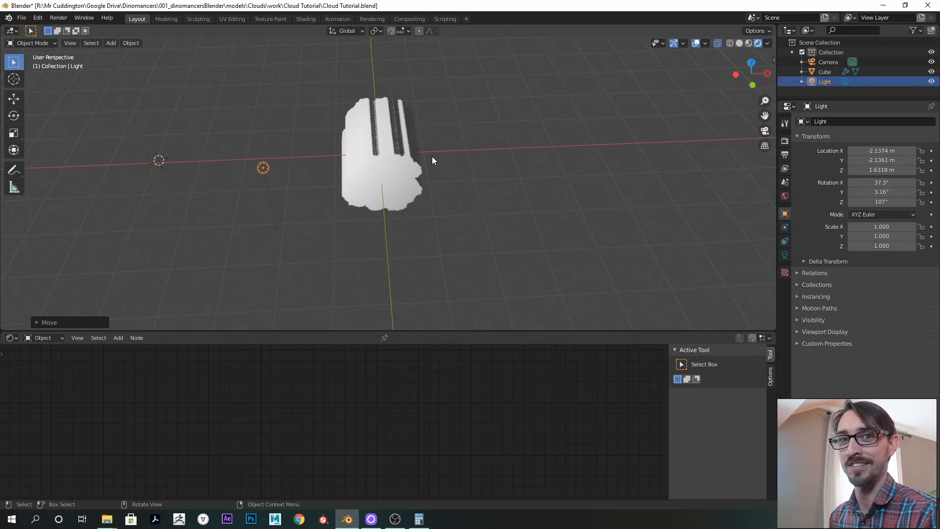
pyautogui.moveTo(384, 269); pyautogui.dragTo(519, 221, button='middle')
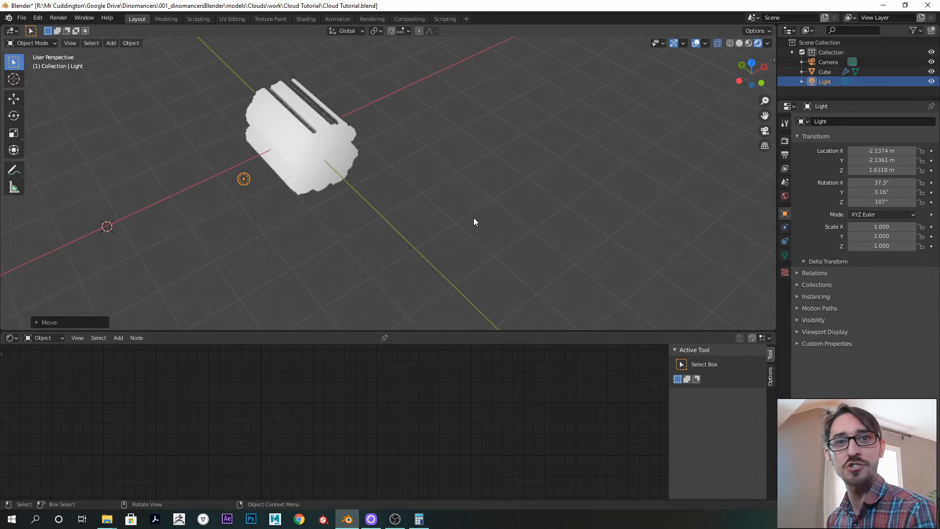
# Add a ball metaball and move it horizontally away from the cloud stack, keeping its height locked
pyautogui.moveTo(461, 215); pyautogui.dragTo(424, 207, button='middle')
pyautogui.hotkey('shift', 'a')
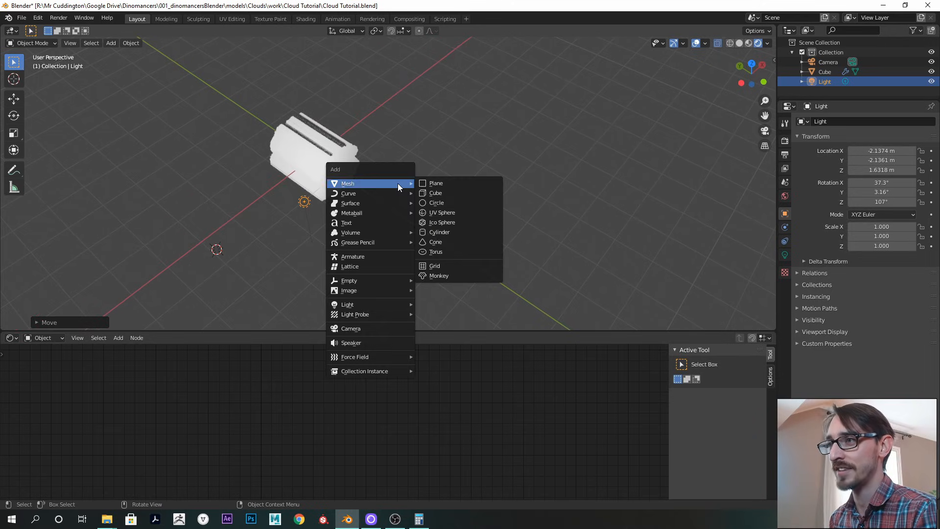
pyautogui.moveTo(389, 212)
pyautogui.click(445, 223)
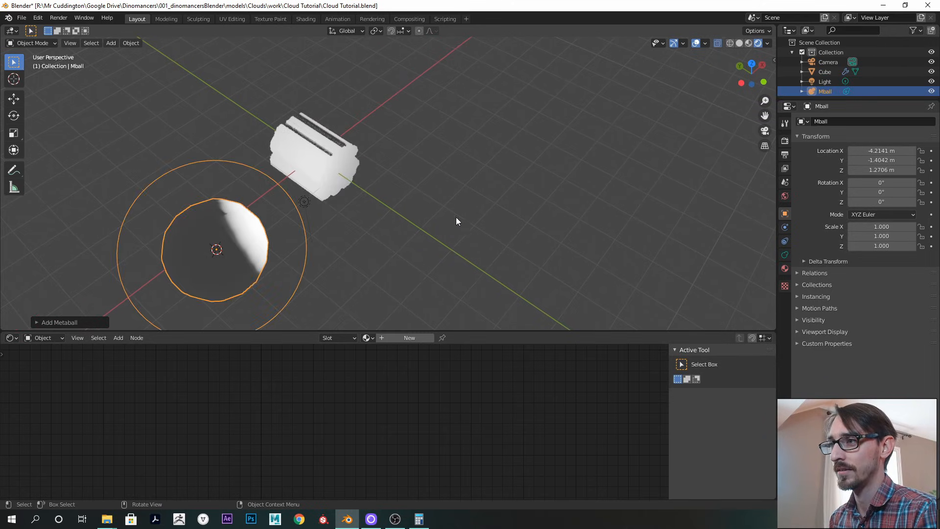
pyautogui.scroll(-3, 398, 242)
pyautogui.press('g')
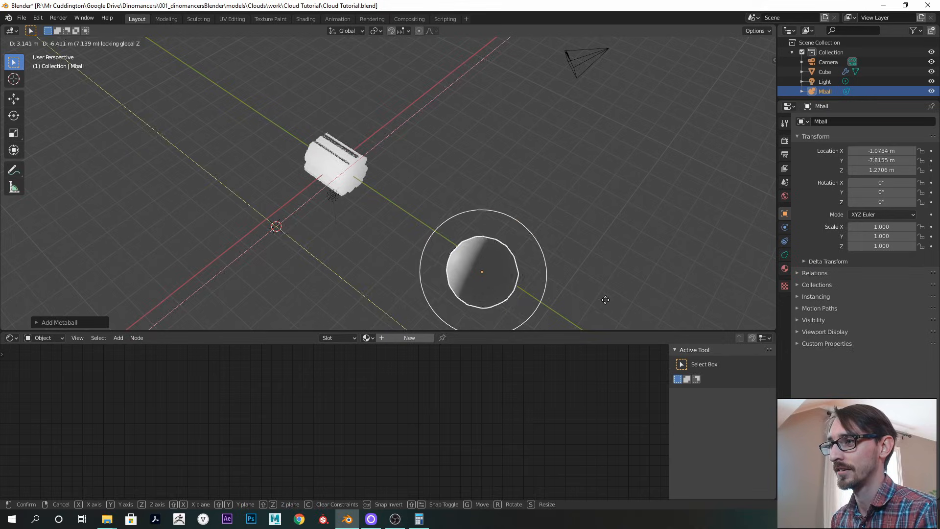
pyautogui.click(578, 272)
# Fine-tune the metaball's position near the green Y axis, to about X 0.62, Y -8.78, Z 0.14 m
pyautogui.moveTo(578, 271); pyautogui.dragTo(416, 224, button='middle')
pyautogui.press('g')
pyautogui.click(444, 255)
pyautogui.scroll(2, 398, 247)
pyautogui.moveTo(427, 212)
pyautogui.mouseDown(button='middle')
pyautogui.moveTo(391, 212)
pyautogui.moveTo(422, 228)
pyautogui.mouseUp(button='middle')
pyautogui.press('g')
pyautogui.keyDown('alt'); pyautogui.moveTo(398, 208); pyautogui.dragTo(445, 168); pyautogui.keyUp('alt')
pyautogui.click(468, 230)
pyautogui.press('g')
pyautogui.click(417, 206)
pyautogui.keyDown('alt'); pyautogui.moveTo(418, 206); pyautogui.dragTo(448, 195); pyautogui.keyUp('alt')
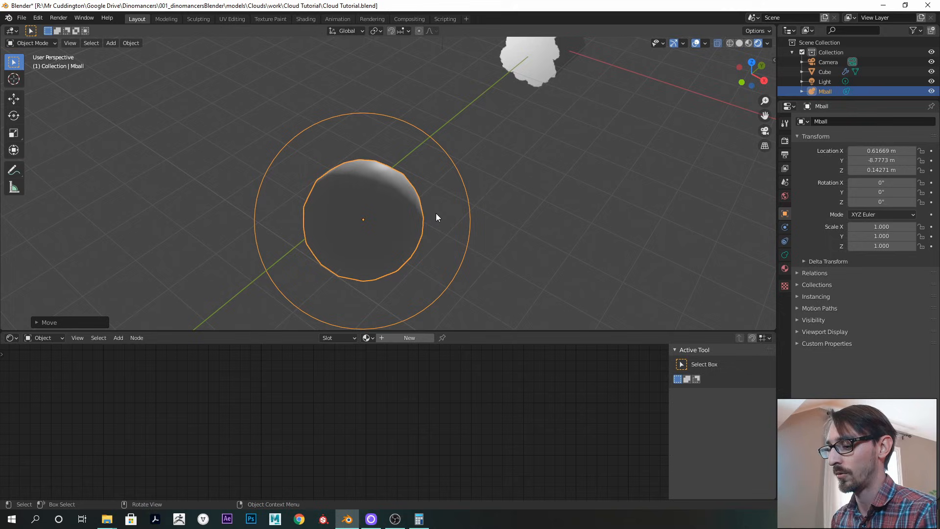
# Duplicate the metaball upward along Z and scale the copy down to about 0.225
pyautogui.hotkey('shift', 'd')
pyautogui.press('z')
pyautogui.click(474, 197)
pyautogui.press('s')
pyautogui.click(387, 178)
# Move the small metaball onto the upper surface of the large one, at about X 0.29, Y -8.52, Z 1.33 m
pyautogui.press('g')
pyautogui.click(430, 196)
pyautogui.keyDown('ctrl'); pyautogui.keyDown('alt'); pyautogui.moveTo(431, 196); pyautogui.dragTo(474, 181); pyautogui.keyUp('alt'); pyautogui.keyUp('ctrl')
pyautogui.moveTo(474, 185); pyautogui.dragTo(506, 208, button='middle')
pyautogui.press('g')
pyautogui.click(413, 208)
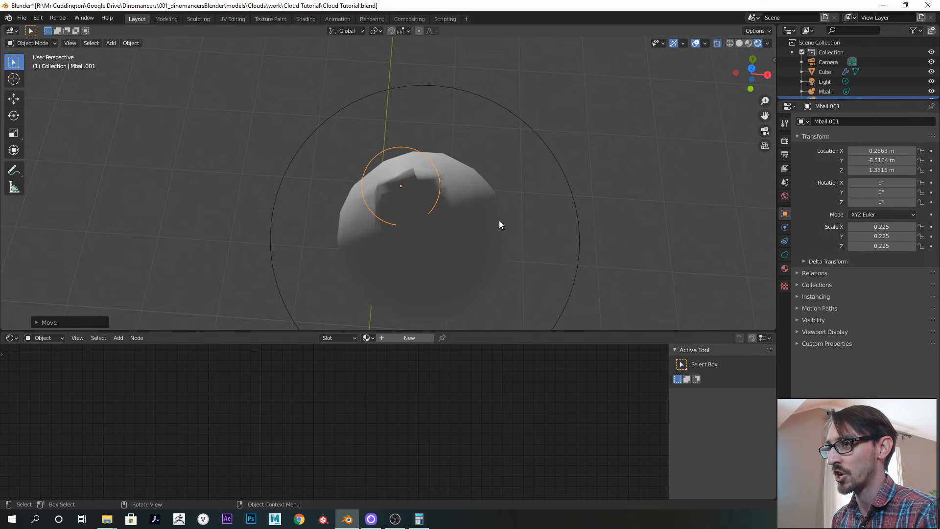
# Set the metaball's viewport resolution to 0.02 m for a smoother surface
pyautogui.click(785, 255)
pyautogui.keyDown('ctrl'); pyautogui.moveTo(668, 255); pyautogui.dragTo(512, 201, button='middle'); pyautogui.keyUp('ctrl')
pyautogui.press('g')
pyautogui.rightClick(505, 205)
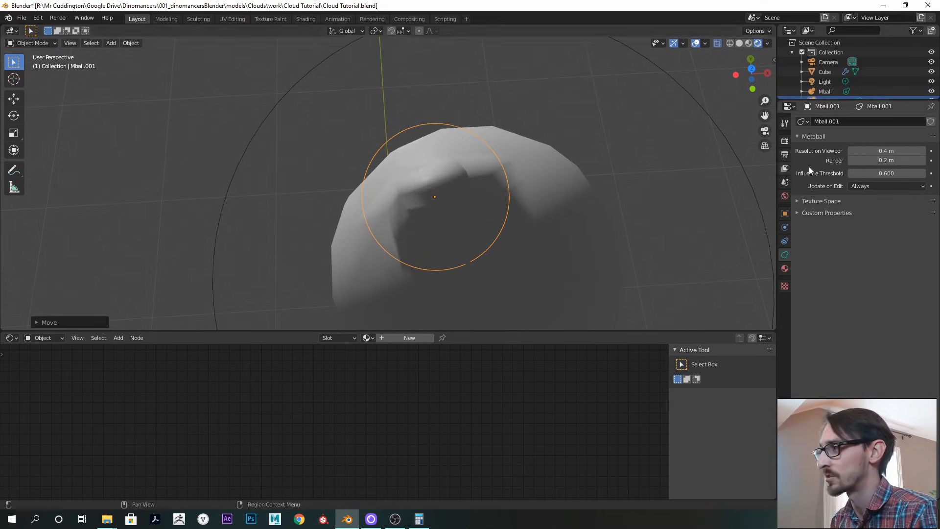
pyautogui.click(880, 147)
pyautogui.write('0.02')
pyautogui.press('Return')
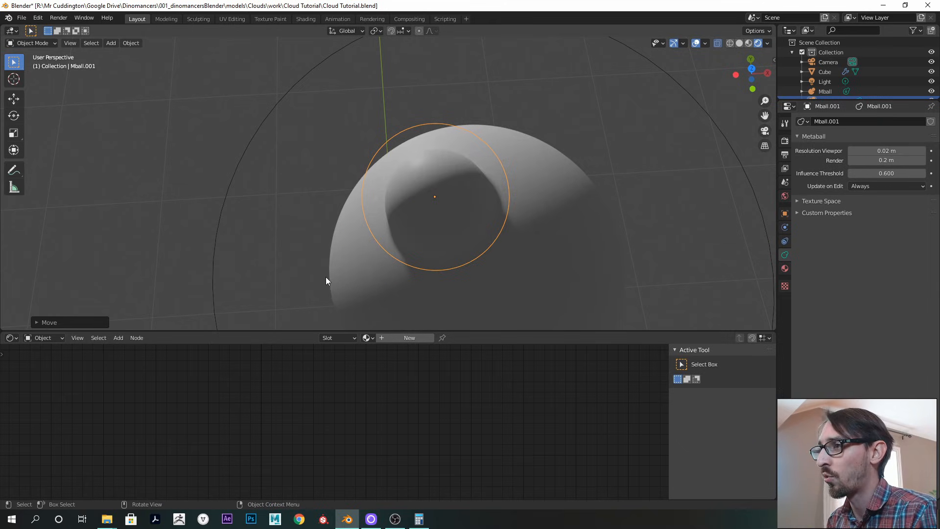
# Adjust the small metaball's position so it bulges from the top of the large ball and blends into it
pyautogui.moveTo(442, 200); pyautogui.dragTo(442, 305, button='middle')
pyautogui.press('g')
pyautogui.click(439, 198)
pyautogui.press('g')
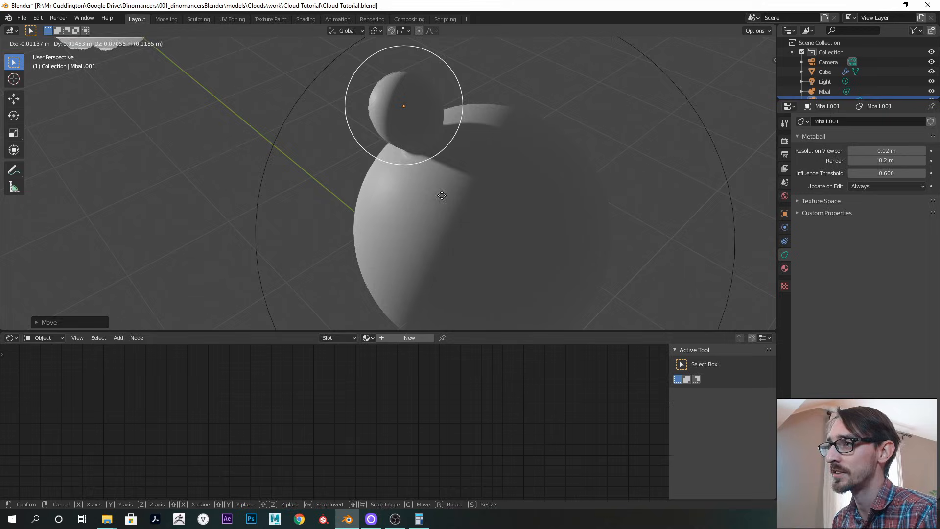
pyautogui.click(447, 209)
pyautogui.keyDown('ctrl'); pyautogui.moveTo(438, 182); pyautogui.dragTo(412, 163, button='middle'); pyautogui.keyUp('ctrl')
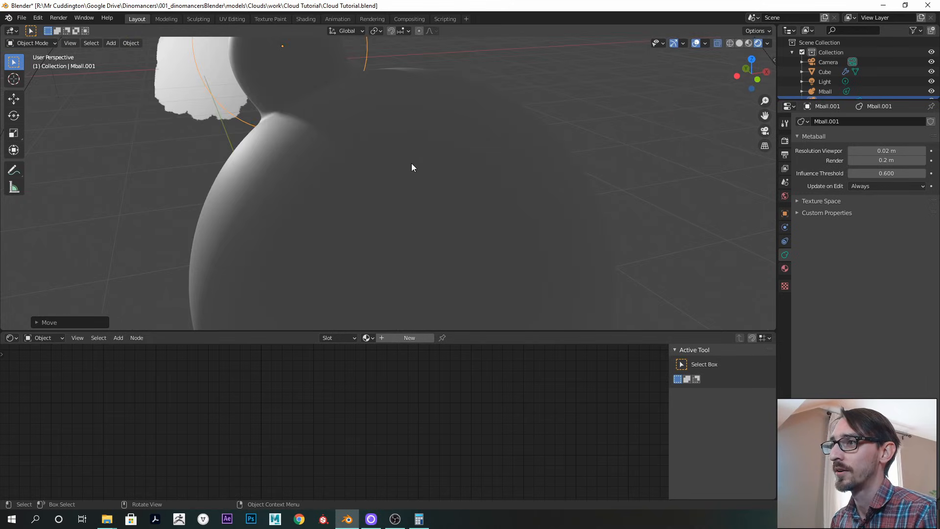
pyautogui.press('g')
pyautogui.click(464, 159)
pyautogui.scroll(-5, 421, 165)
pyautogui.moveTo(422, 166); pyautogui.dragTo(440, 161, button='middle')
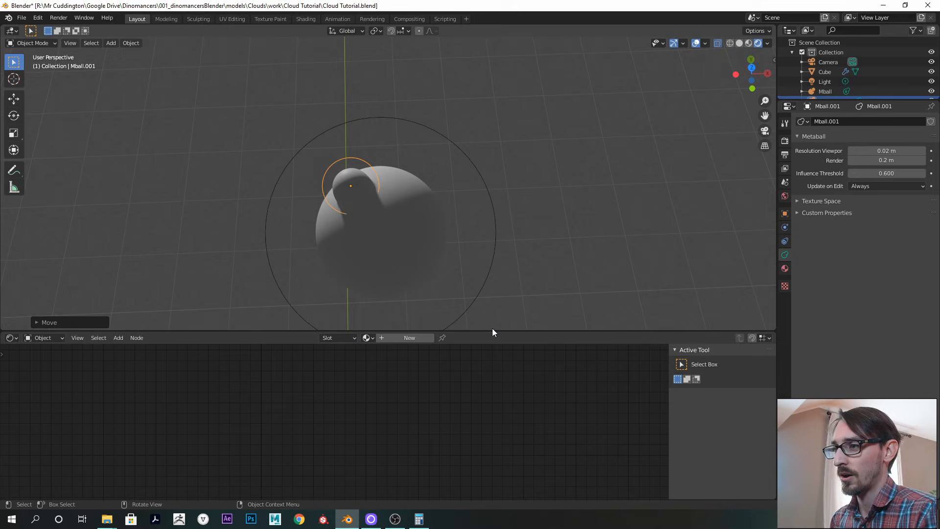
# Enlarge the lower editor area and change it from the Shader Editor to a 3D Viewport
pyautogui.moveTo(495, 331); pyautogui.dragTo(445, 176)
pyautogui.moveTo(445, 177); pyautogui.dragTo(713, 116, button='middle')
pyautogui.scroll(3, 458, 164)
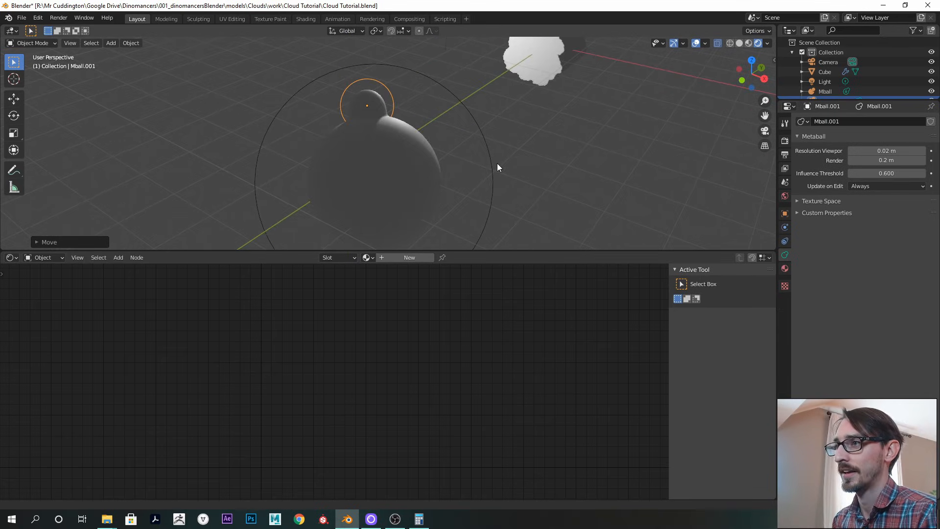
pyautogui.moveTo(529, 251); pyautogui.dragTo(532, 221)
pyautogui.click(15, 229)
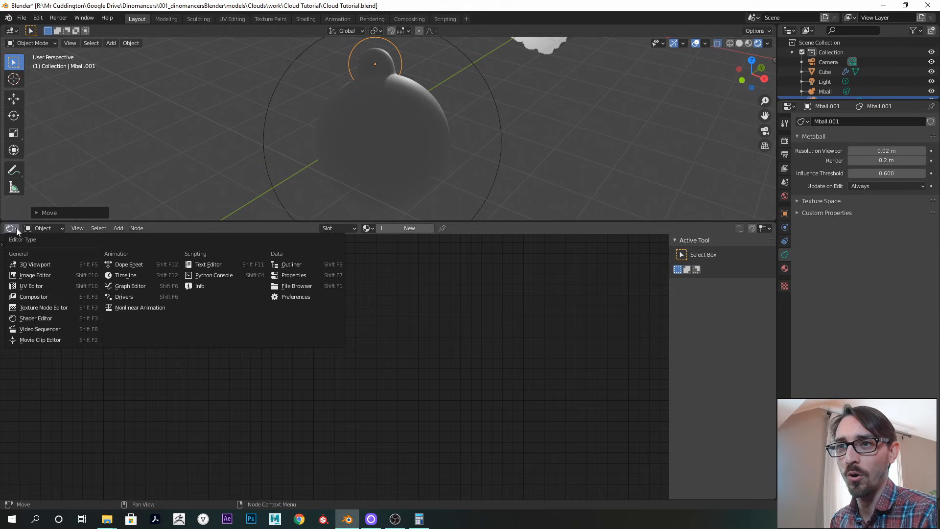
pyautogui.click(34, 264)
# Frame the metaballs from the top in the lower viewport and align the camera to that view
pyautogui.moveTo(490, 337); pyautogui.dragTo(428, 382, button='middle')
pyautogui.scroll(-4, 361, 386)
pyautogui.moveTo(450, 319); pyautogui.dragTo(408, 282, button='middle')
pyautogui.click(749, 248)
pyautogui.keyDown('ctrl'); pyautogui.moveTo(415, 315); pyautogui.dragTo(405, 341, button='middle'); pyautogui.keyUp('ctrl')
pyautogui.keyDown('ctrl'); pyautogui.moveTo(406, 341); pyautogui.dragTo(415, 349, button='middle'); pyautogui.keyUp('ctrl')
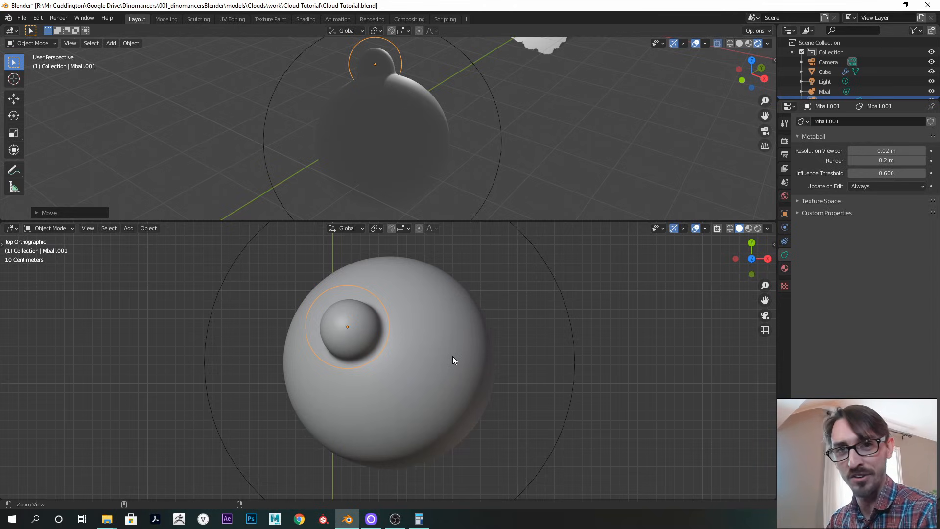
pyautogui.press('KP_0')
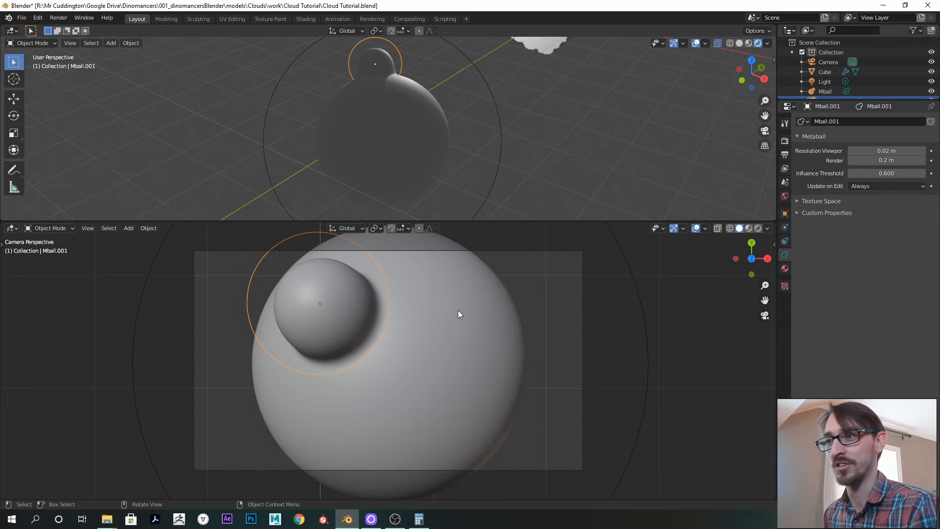
pyautogui.keyDown('ctrl'); pyautogui.moveTo(422, 368); pyautogui.dragTo(471, 350, button='middle'); pyautogui.keyUp('ctrl')
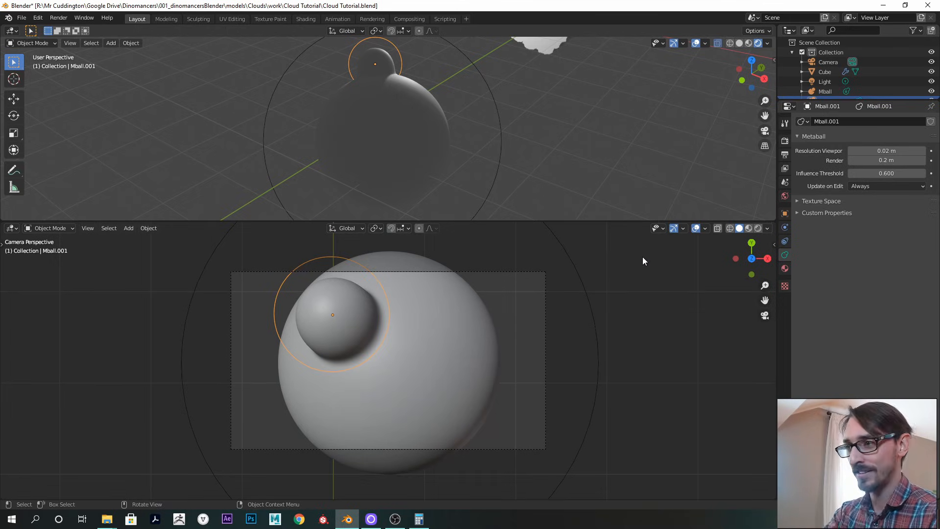
# Set the render output resolution to 1000 × 1000 px
pyautogui.click(784, 141)
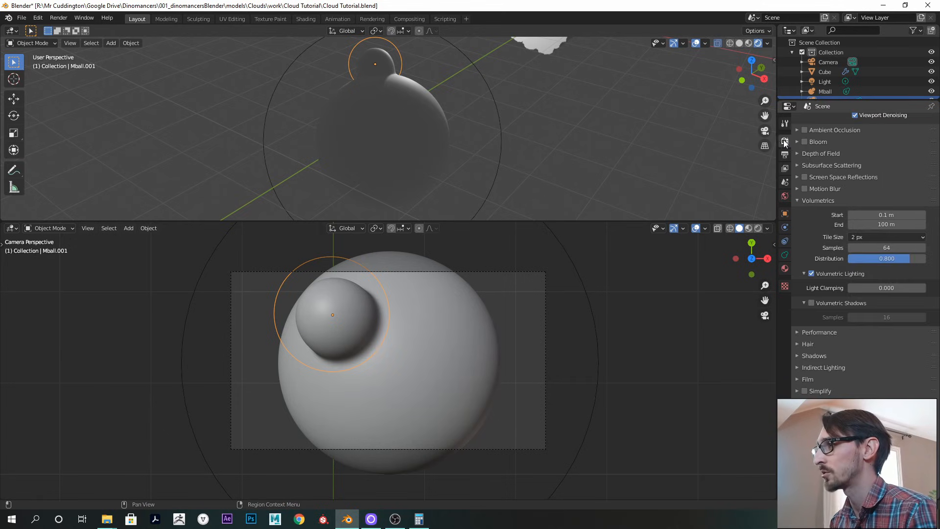
pyautogui.moveTo(812, 219); pyautogui.dragTo(800, 271, button='middle')
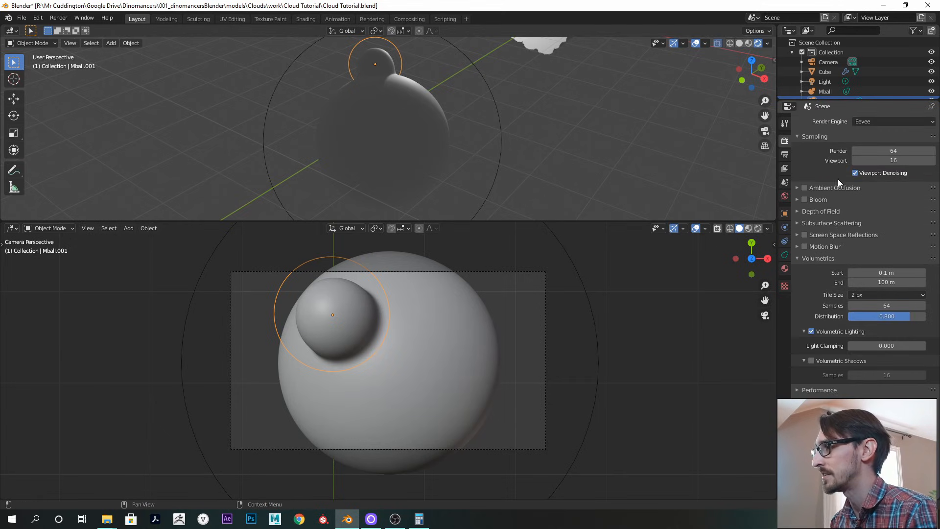
pyautogui.click(785, 156)
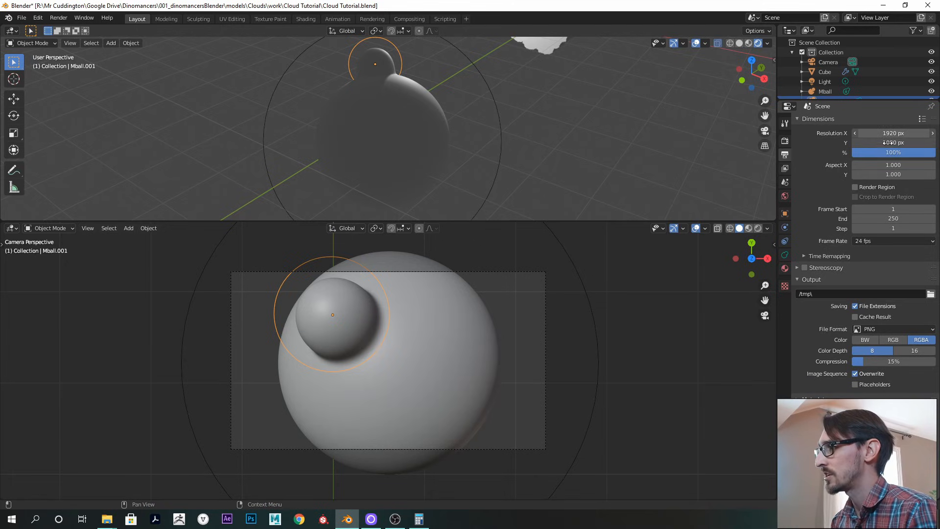
pyautogui.press('Return')
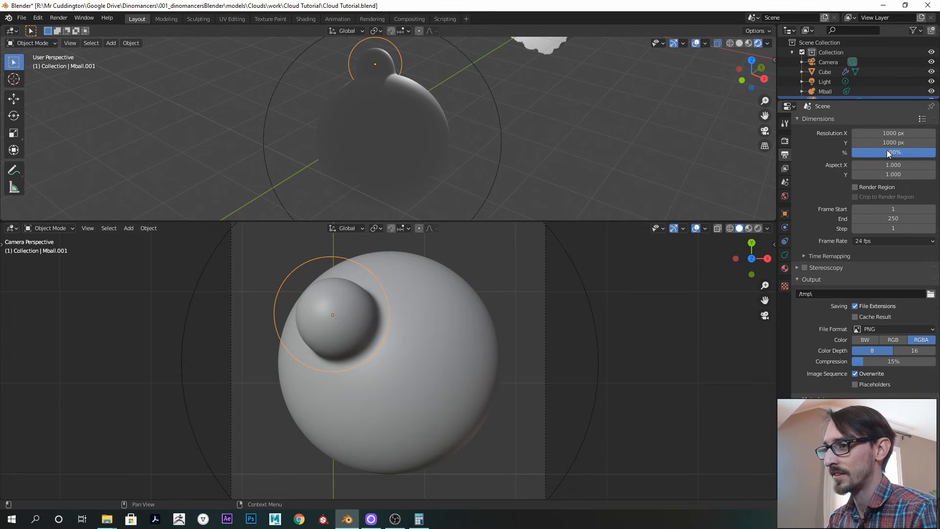
# Select both metaballs, enlarge them together and reposition them within the square camera frame
pyautogui.scroll(-2, 336, 350)
pyautogui.click(352, 319)
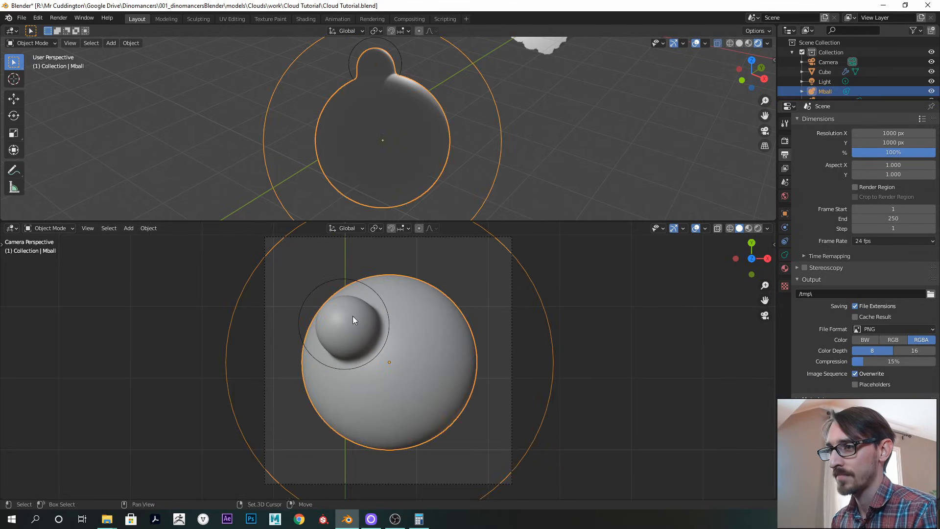
pyautogui.hotkey('alt', 'a')
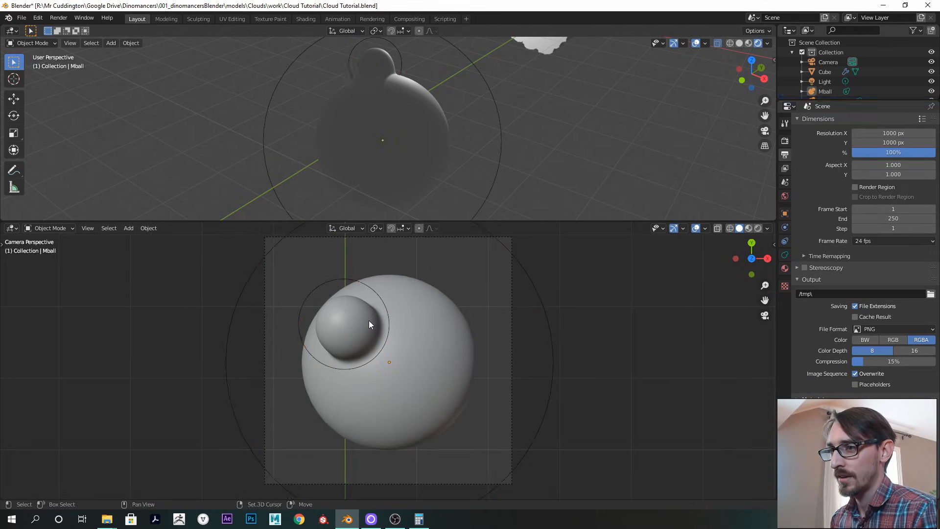
pyautogui.click(328, 304)
pyautogui.click(384, 297)
pyautogui.keyDown('shift'); pyautogui.click(446, 328); pyautogui.keyUp('shift')
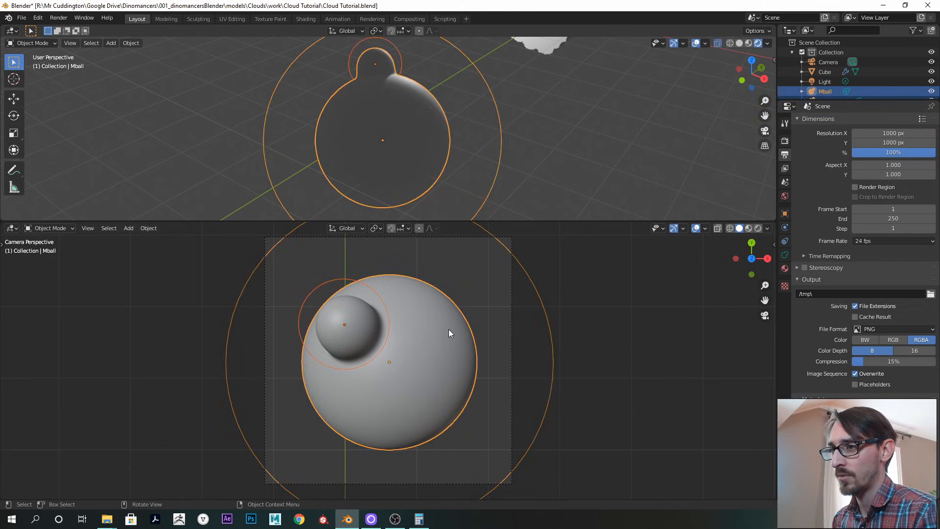
pyautogui.press('s')
pyautogui.click(486, 331)
pyautogui.press('g')
pyautogui.click(478, 323)
pyautogui.click(475, 325)
# Fine-tune the scale of both metaballs until the large ball just fills the camera frame, and clear the selection
pyautogui.keyDown('shift'); pyautogui.moveTo(475, 325); pyautogui.dragTo(475, 329, button='middle'); pyautogui.keyUp('shift')
pyautogui.press('s')
pyautogui.click(479, 331)
pyautogui.press('s')
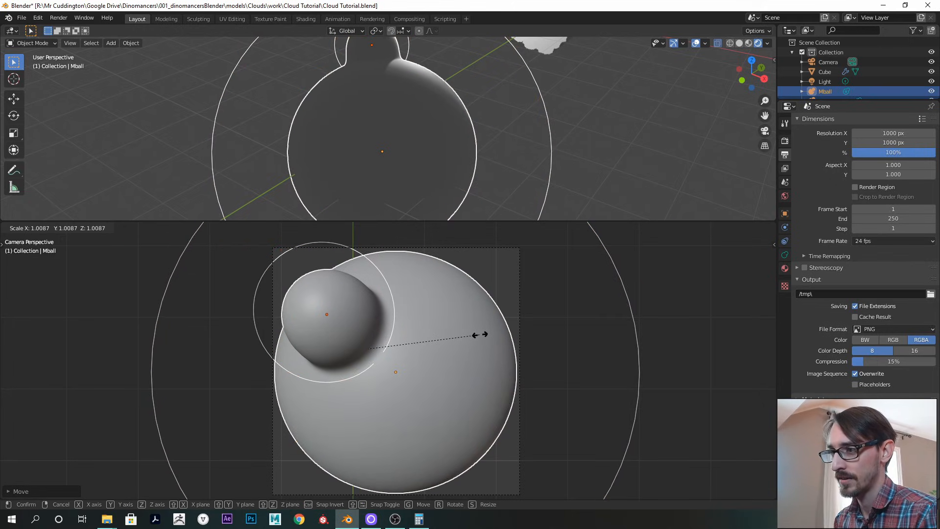
pyautogui.click(477, 336)
pyautogui.scroll(2, 478, 333)
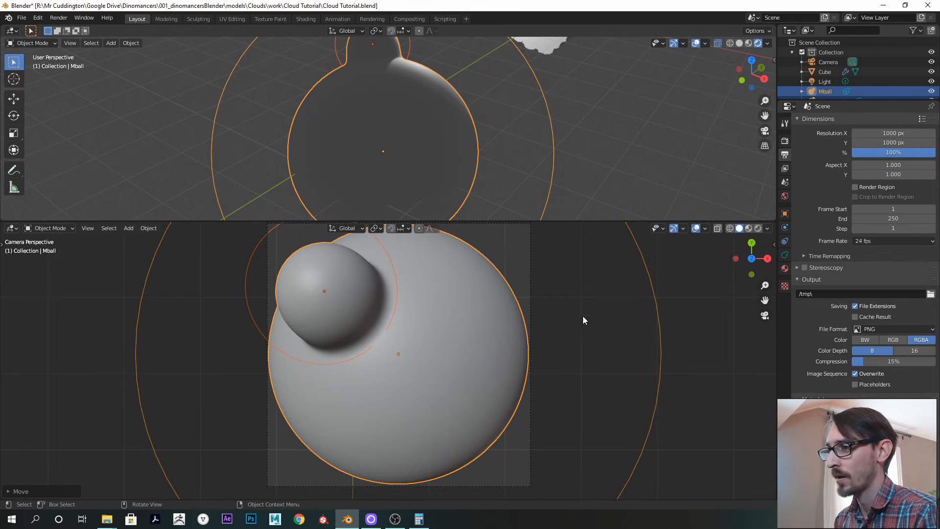
pyautogui.click(616, 298)
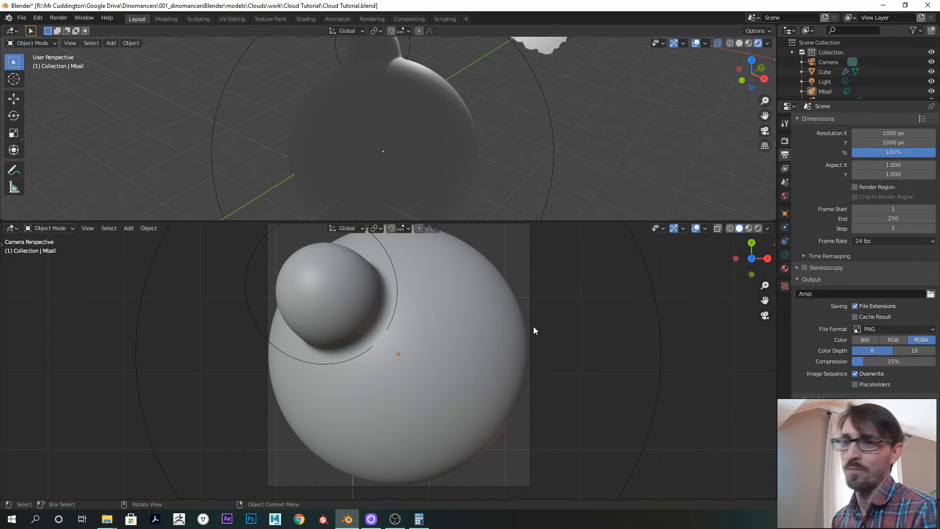
# Set the lower viewport's solid lighting to MatCap with the rainbow-coloured normal matcap, keeping the camera view
pyautogui.click(767, 228)
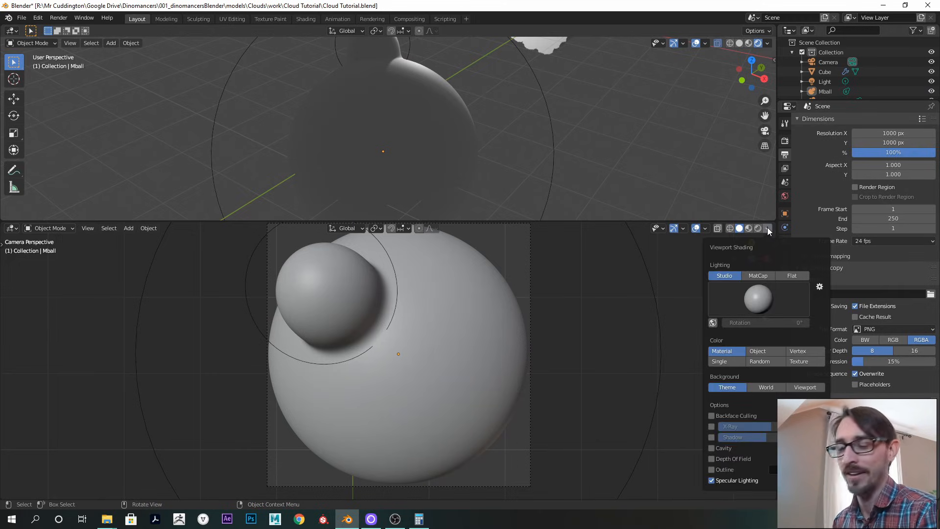
pyautogui.click(758, 275)
pyautogui.click(759, 297)
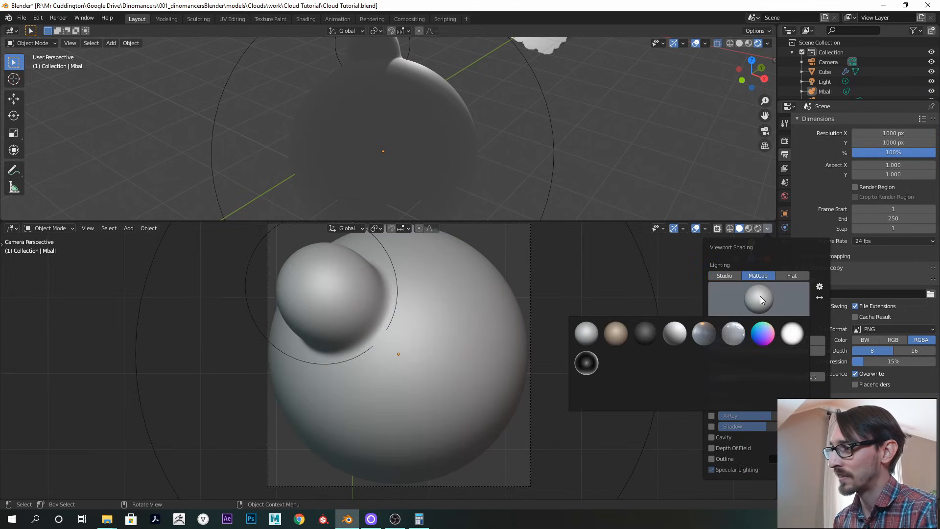
pyautogui.click(763, 336)
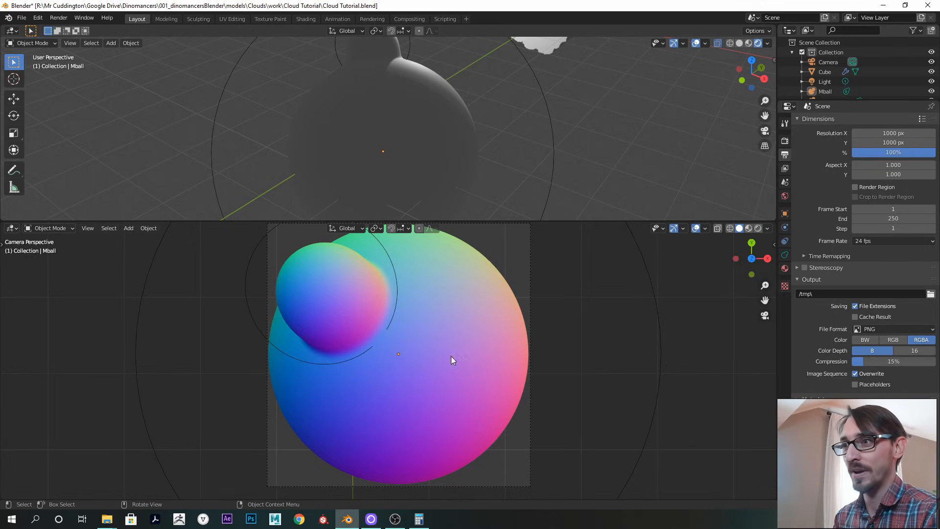
pyautogui.moveTo(439, 327); pyautogui.dragTo(427, 293, button='middle')
pyautogui.scroll(-5, 429, 328)
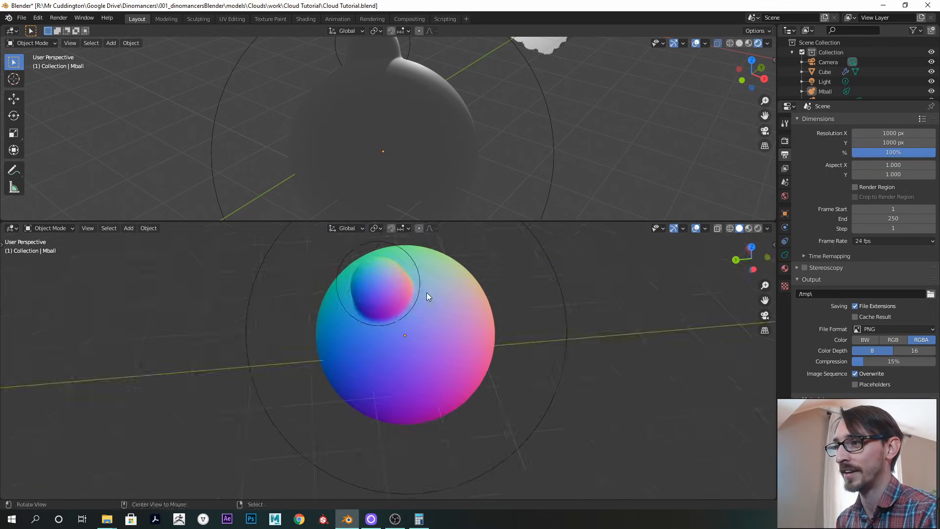
pyautogui.moveTo(449, 373); pyautogui.dragTo(375, 319, button='middle')
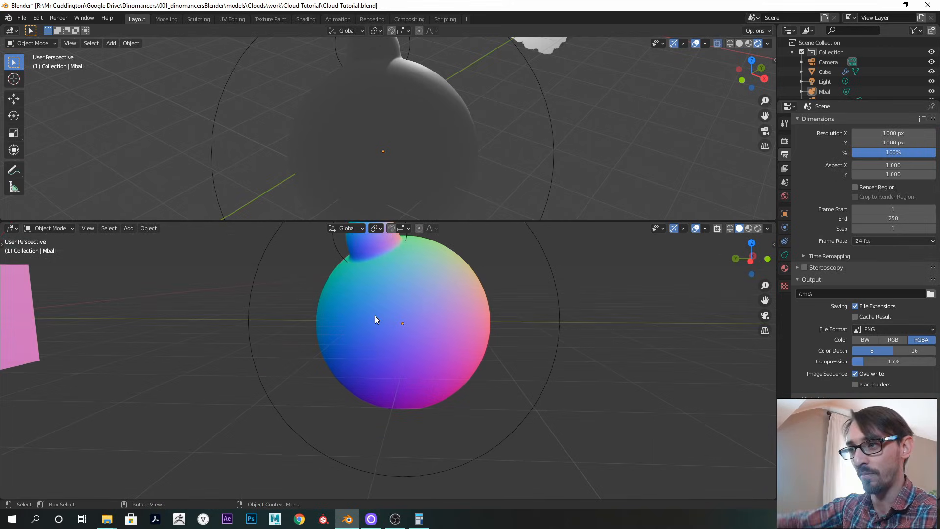
pyautogui.moveTo(357, 287); pyautogui.dragTo(286, 374, button='middle')
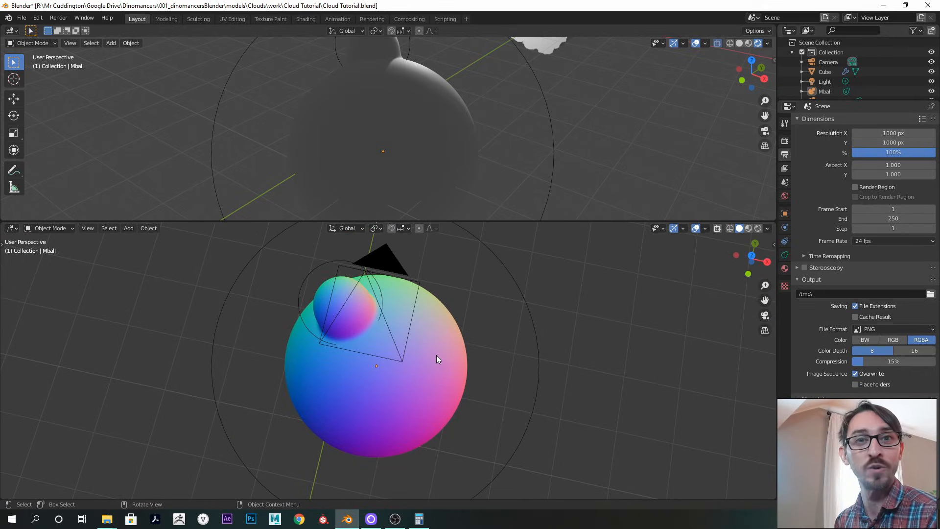
pyautogui.press('KP_0')
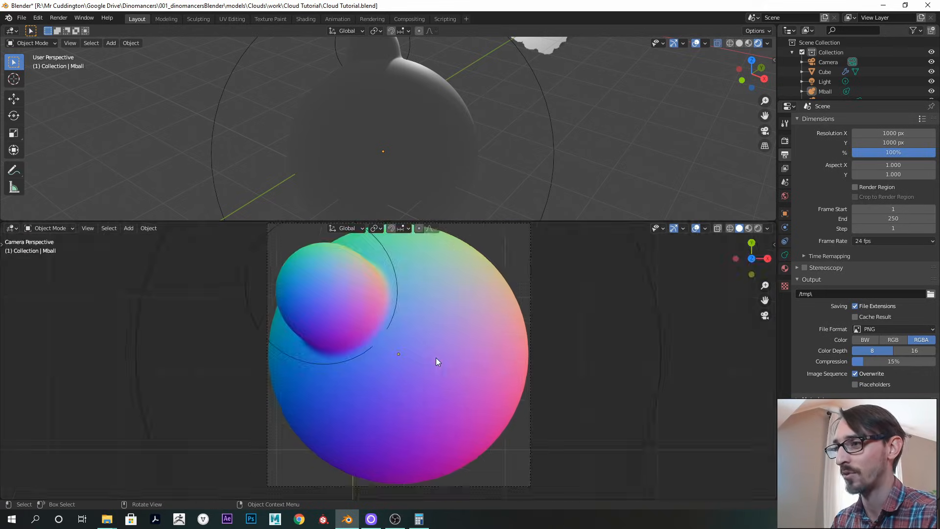
pyautogui.keyDown('ctrl'); pyautogui.moveTo(371, 304); pyautogui.dragTo(393, 311, button='middle'); pyautogui.keyUp('ctrl')
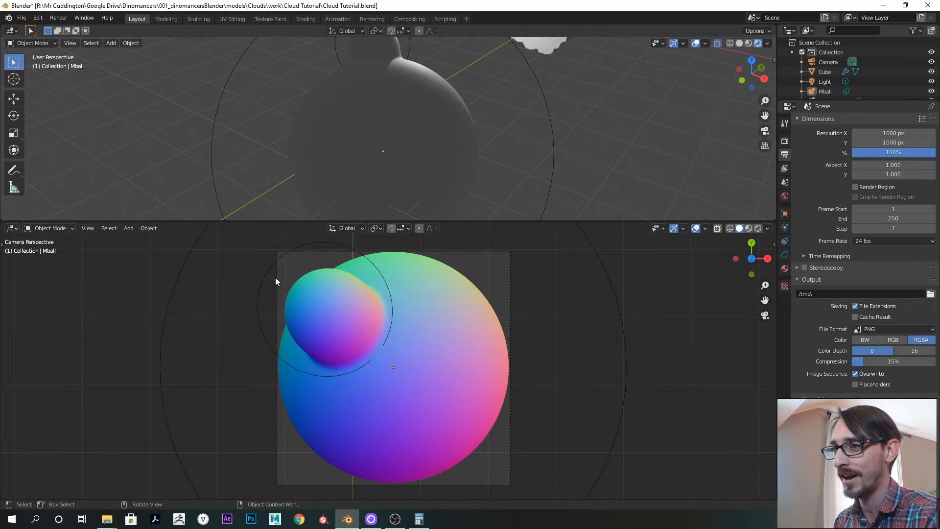
# Move the small metaball near the centre of the large ball in the camera view and shrink it
pyautogui.hotkey('shift', 'd')
pyautogui.click(458, 382)
pyautogui.press('s')
pyautogui.click(447, 370)
pyautogui.press('g')
pyautogui.click(456, 376)
pyautogui.click(443, 371)
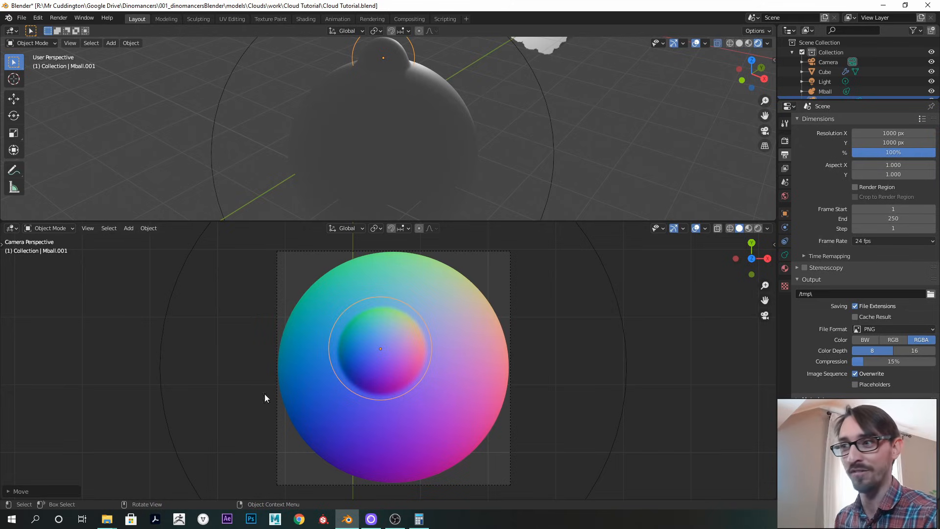
pyautogui.press('s')
pyautogui.click(427, 382)
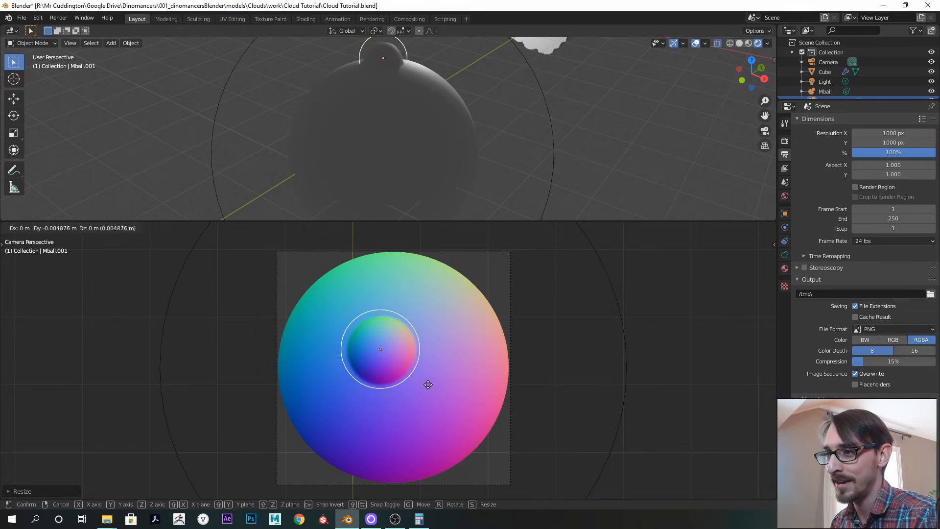
# Shift the small metaball slightly and adjust its height along the global Z axis
pyautogui.scroll(1, 481, 368)
pyautogui.keyDown('ctrl'); pyautogui.moveTo(481, 368); pyautogui.dragTo(480, 367, button='middle'); pyautogui.keyUp('ctrl')
pyautogui.keyDown('shift'); pyautogui.moveTo(466, 371); pyautogui.dragTo(461, 364, button='middle'); pyautogui.keyUp('shift')
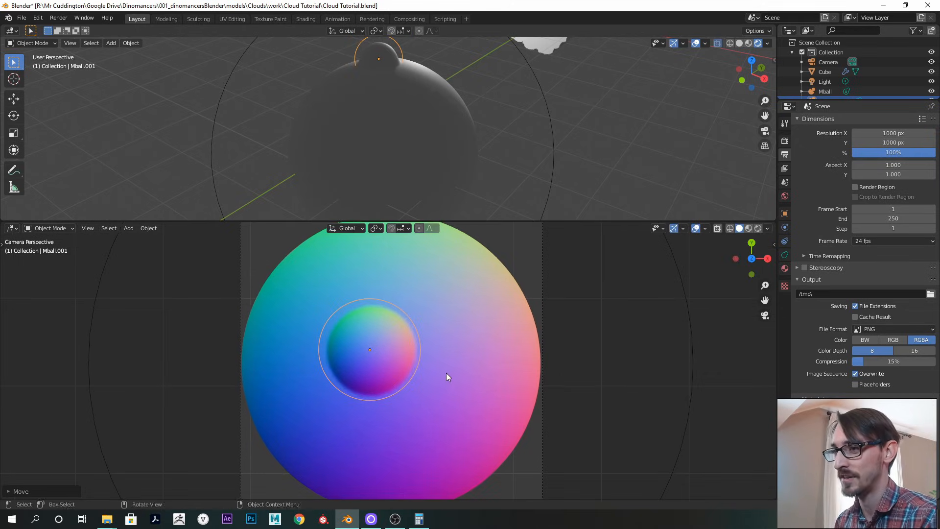
pyautogui.click(444, 374)
pyautogui.click(418, 336)
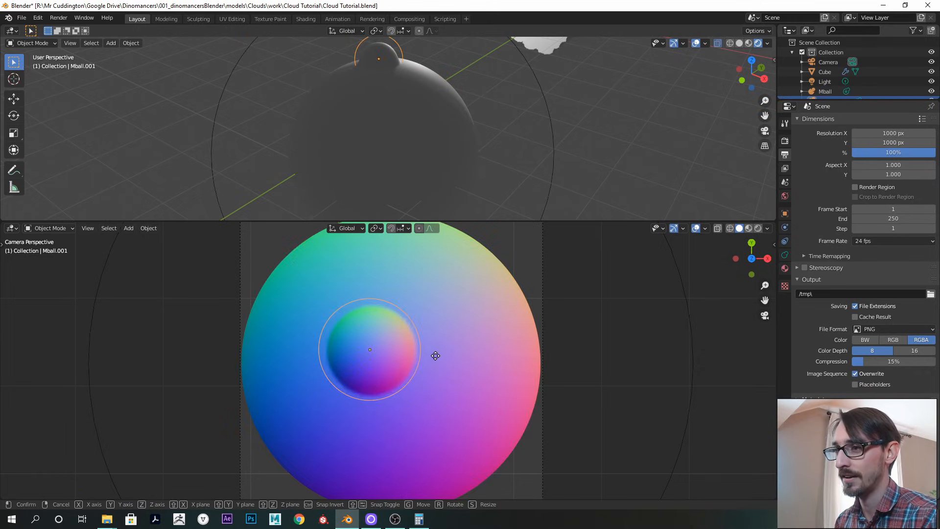
pyautogui.press('g')
pyautogui.press('z')
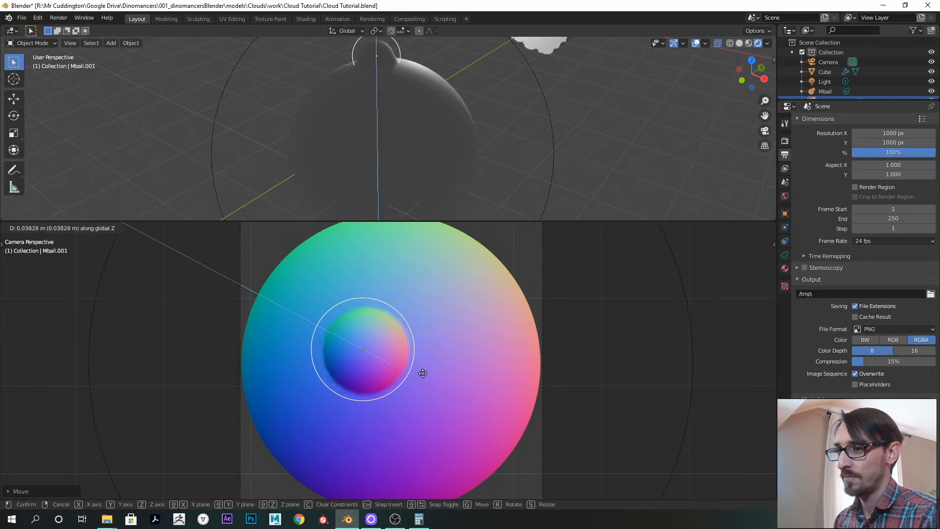
pyautogui.click(423, 345)
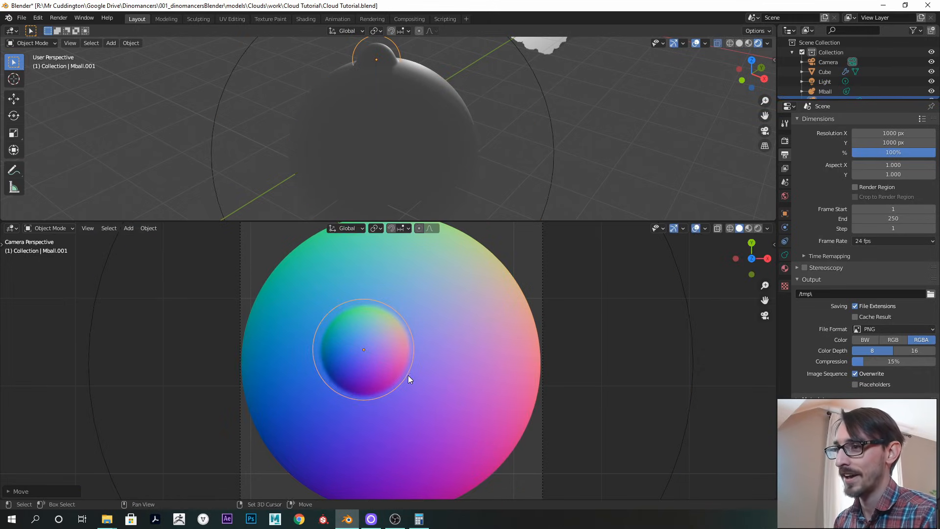
# Duplicate the small metaball to a spot diagonally above it in the camera view and shrink both small balls slightly
pyautogui.hotkey('shift', 'd')
pyautogui.click(447, 306)
pyautogui.press('s')
pyautogui.click(446, 317)
pyautogui.click(343, 327)
pyautogui.press('s')
pyautogui.click(438, 304)
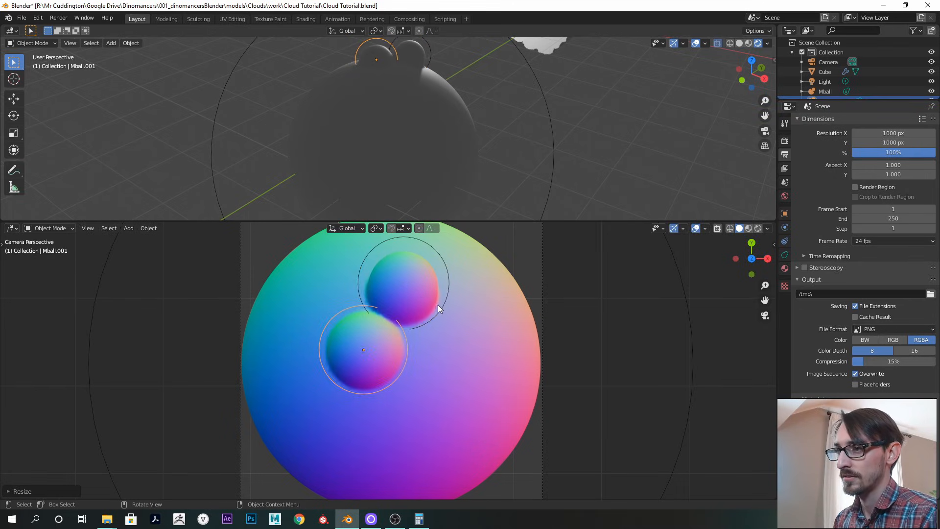
# Duplicate the upper small metaball twice more to form a cluster of four touching bumps on the large ball
pyautogui.click(445, 304)
pyautogui.hotkey('shift', 'd')
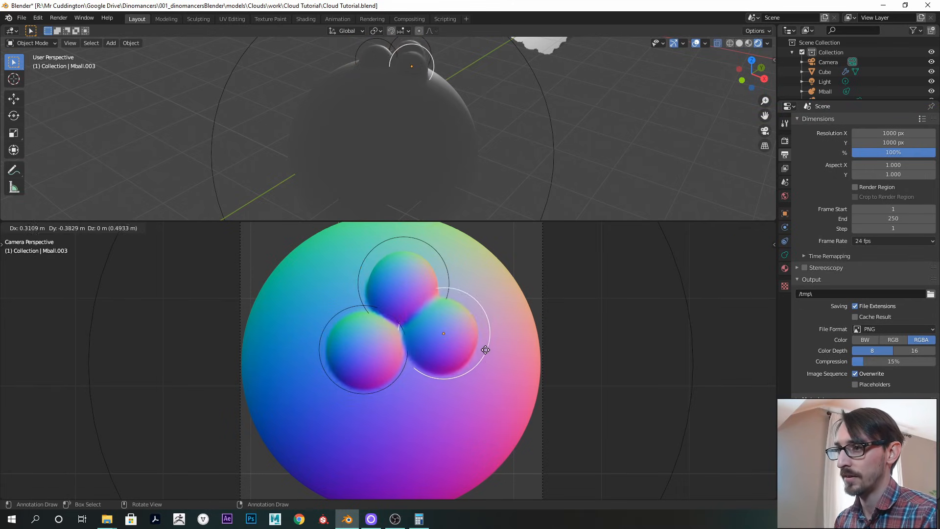
pyautogui.click(487, 344)
pyautogui.hotkey('shift', 'd')
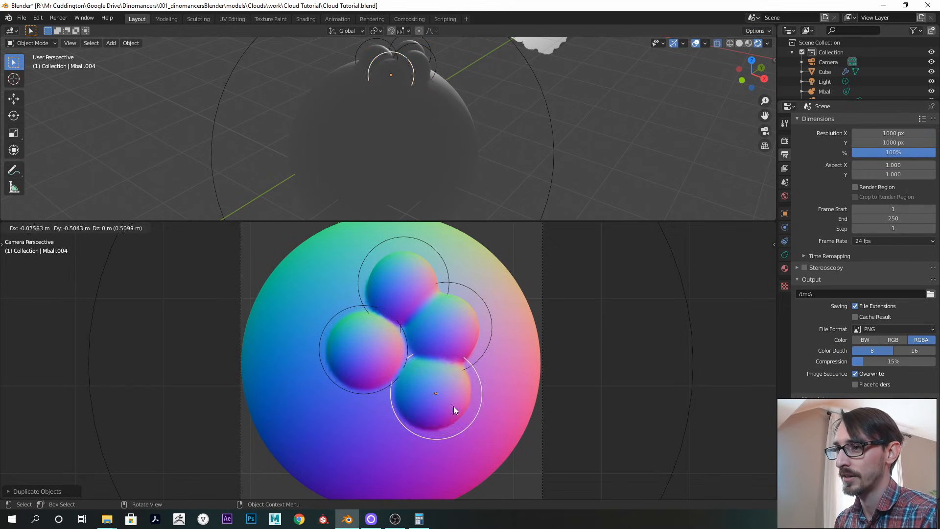
pyautogui.click(453, 406)
# Select the four small metaballs and set the transform pivot point to Active Element
pyautogui.click(410, 281)
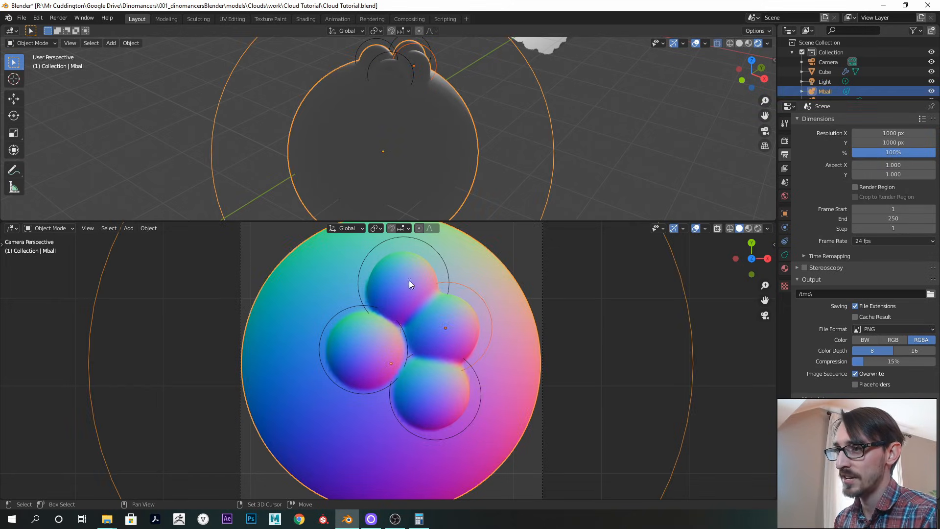
pyautogui.click(352, 309)
pyautogui.keyDown('shift'); pyautogui.click(485, 302); pyautogui.keyUp('shift')
pyautogui.keyDown('shift'); pyautogui.click(477, 377); pyautogui.keyUp('shift')
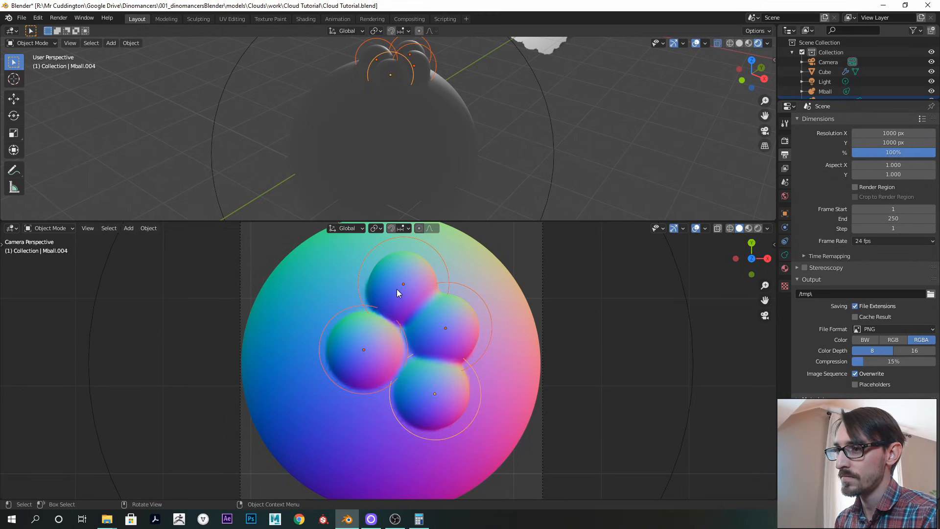
pyautogui.click(378, 228)
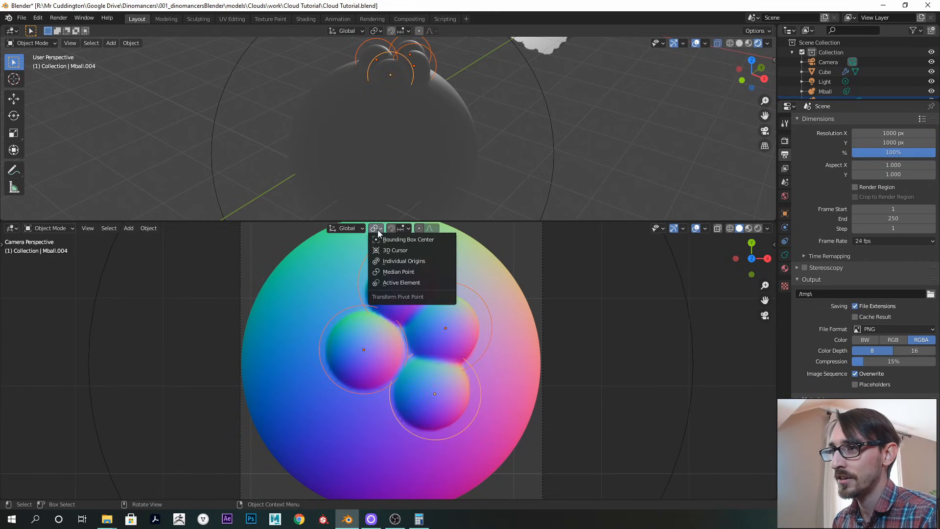
pyautogui.click(395, 282)
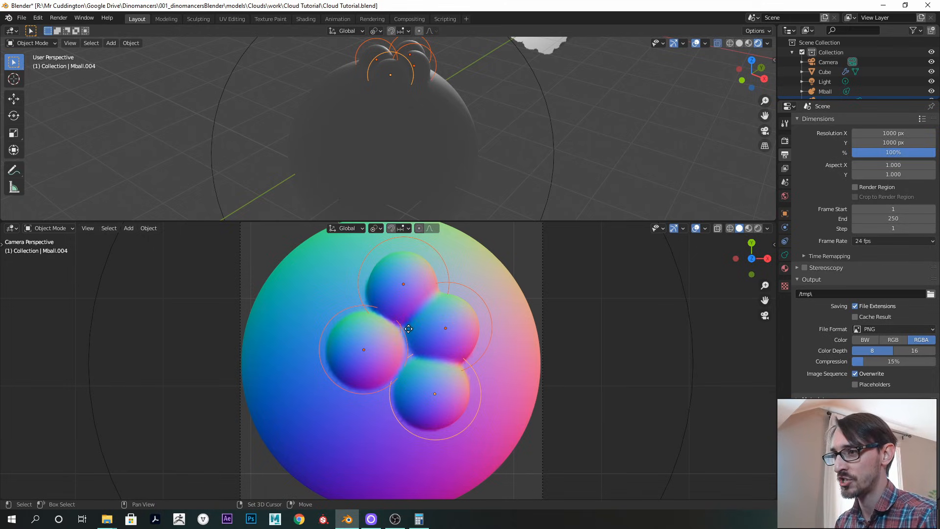
# Duplicate the four small metaballs with a slight sideways offset and add the large ball to the selection as active element
pyautogui.hotkey('shift', 'd')
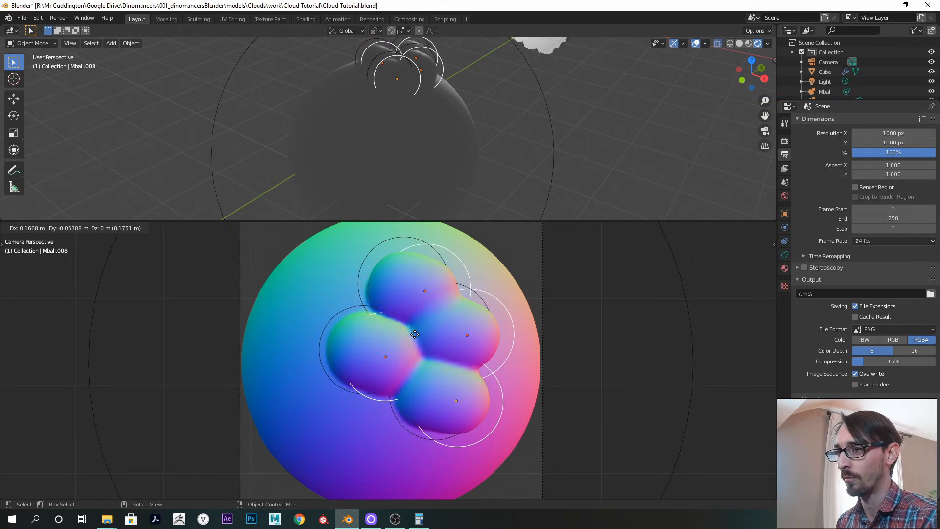
pyautogui.click(448, 338)
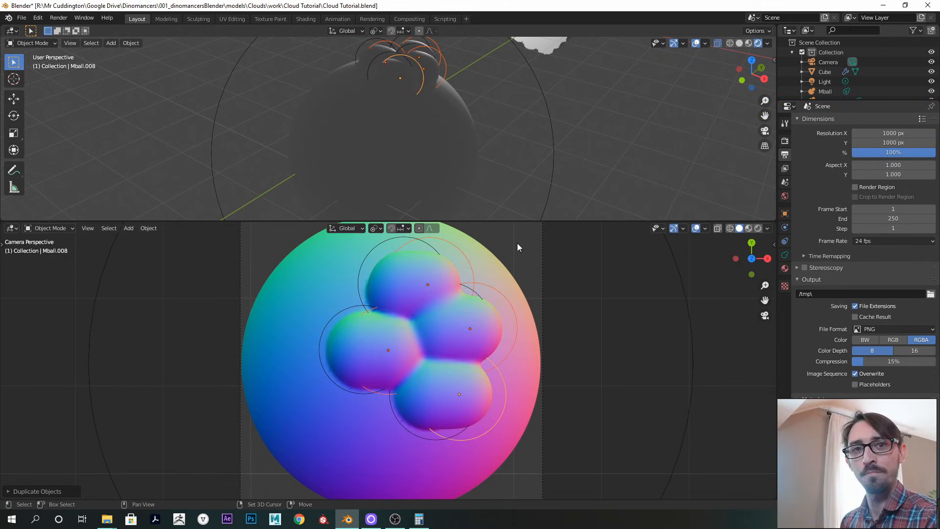
pyautogui.click(551, 124)
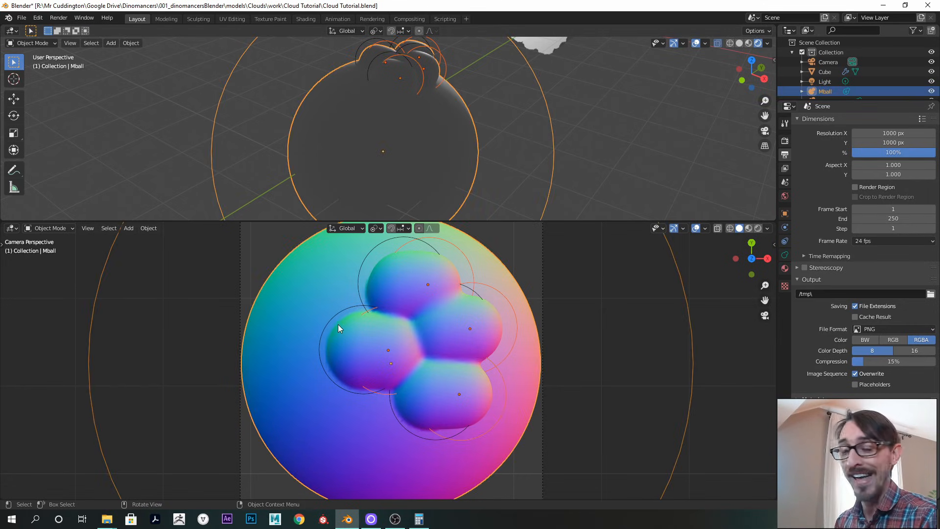
pyautogui.click(378, 228)
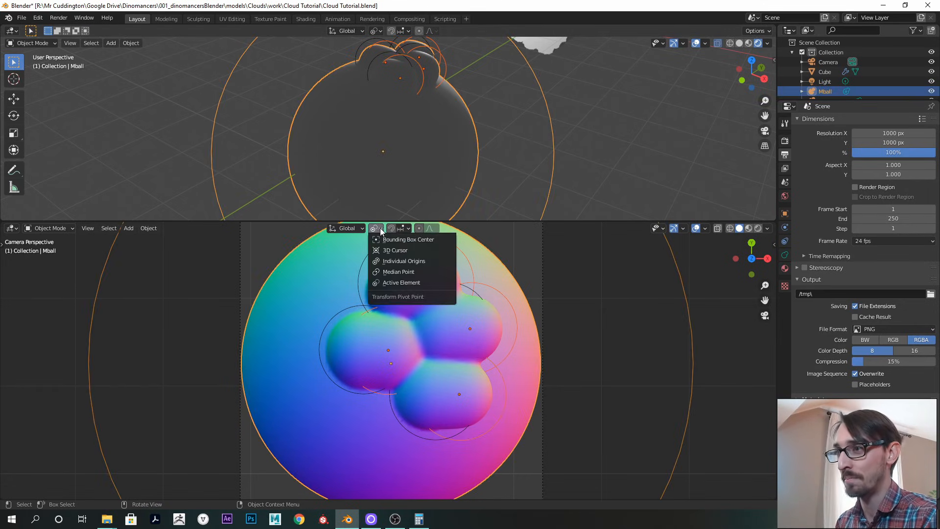
# Rotate the duplicated bumps freely around the large ball's centre with the Rotate tool, placing them beside the original cluster
pyautogui.moveTo(528, 148); pyautogui.dragTo(449, 135, button='middle')
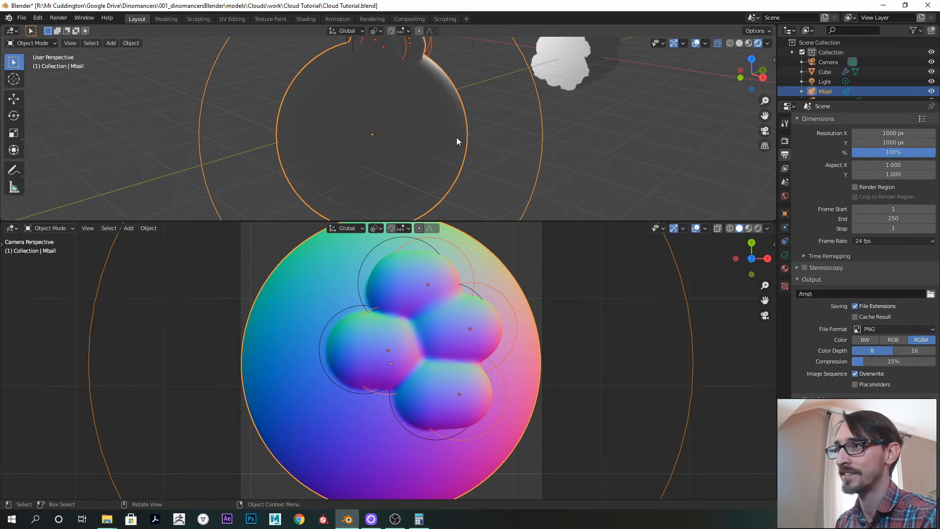
pyautogui.press('r')
pyautogui.rightClick(464, 155)
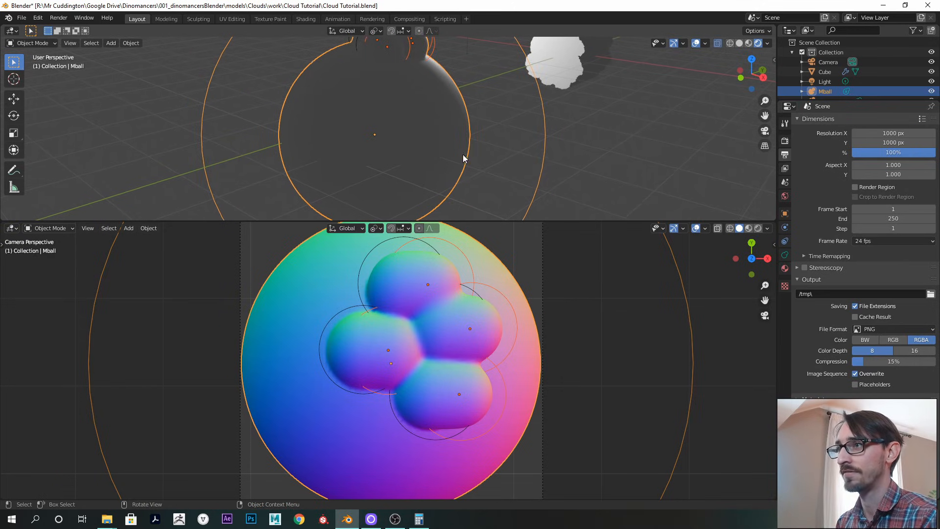
pyautogui.moveTo(421, 131); pyautogui.dragTo(428, 169, button='middle')
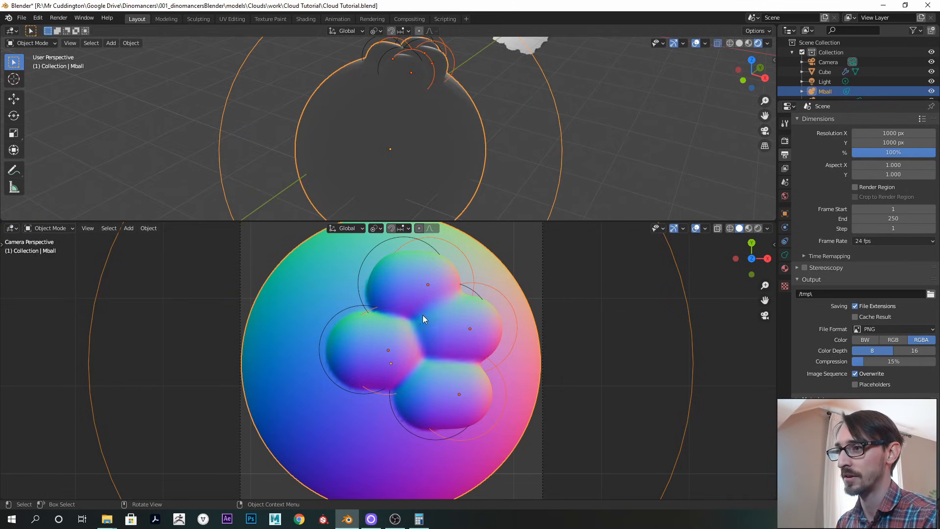
pyautogui.hotkey('shift', 'space')
pyautogui.press('r')
pyautogui.moveTo(399, 144); pyautogui.dragTo(349, 150)
pyautogui.moveTo(404, 61); pyautogui.dragTo(462, 126, button='middle')
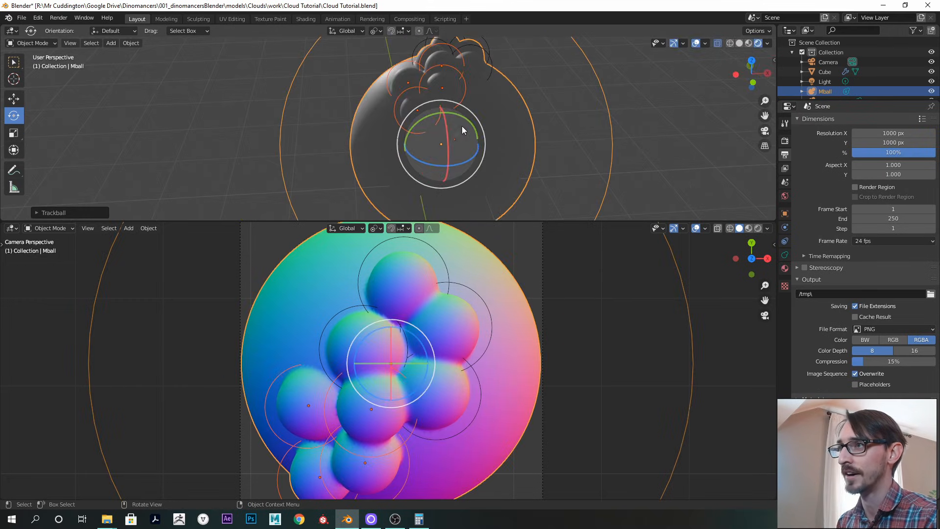
# Rotate the duplicated bumps to the large ball's upper-left side, and duplicate the cluster again onto its lower-left side
pyautogui.moveTo(450, 130); pyautogui.dragTo(434, 112)
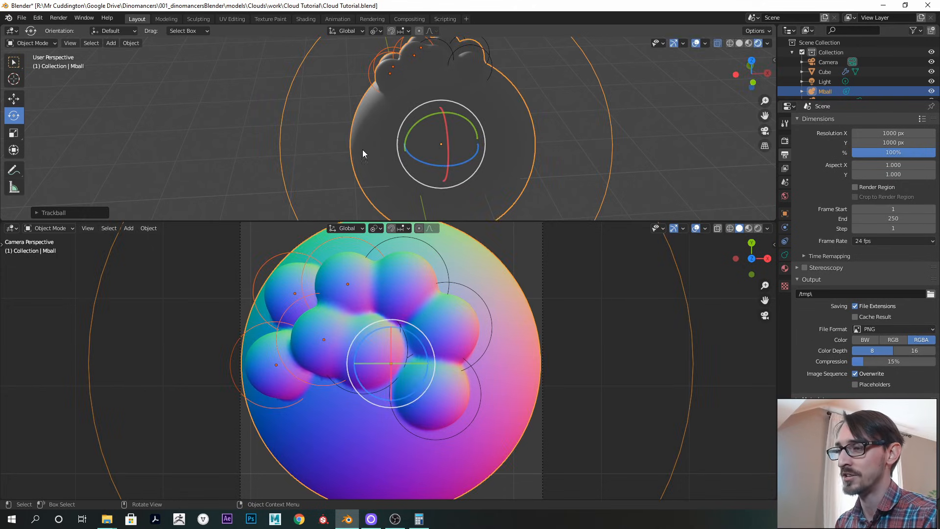
pyautogui.moveTo(334, 123); pyautogui.dragTo(327, 122, button='middle')
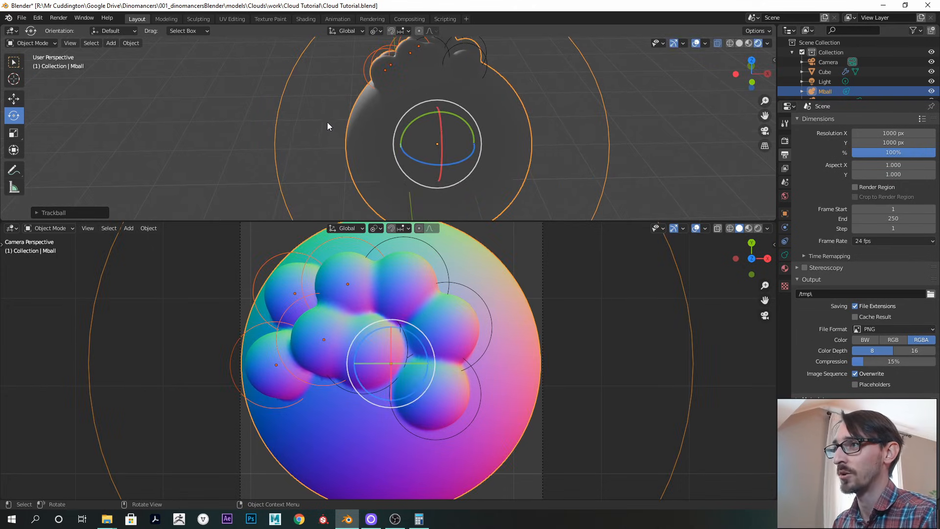
pyautogui.hotkey('shift', 'd')
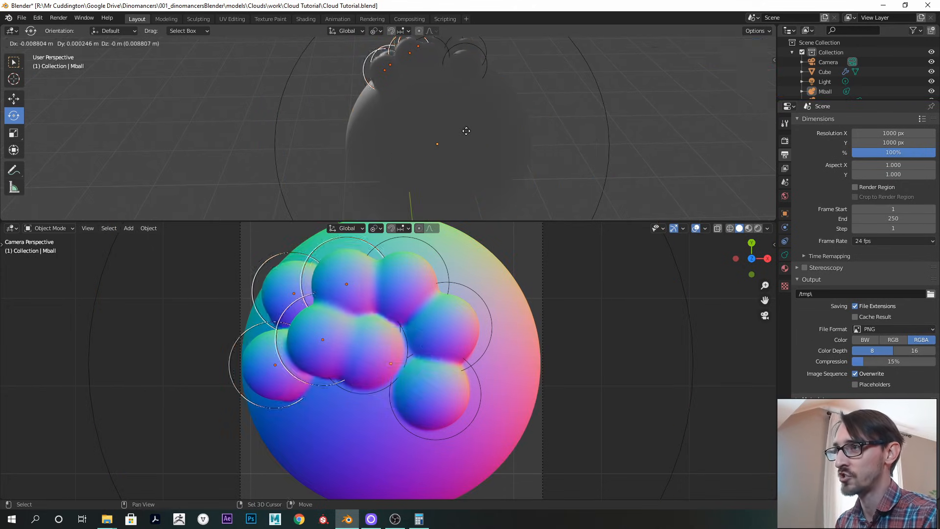
pyautogui.click(463, 134)
pyautogui.click(351, 162)
pyautogui.moveTo(428, 134); pyautogui.dragTo(433, 165)
pyautogui.hotkey('ctrl', 'z')
pyautogui.hotkey('ctrl', 'z')
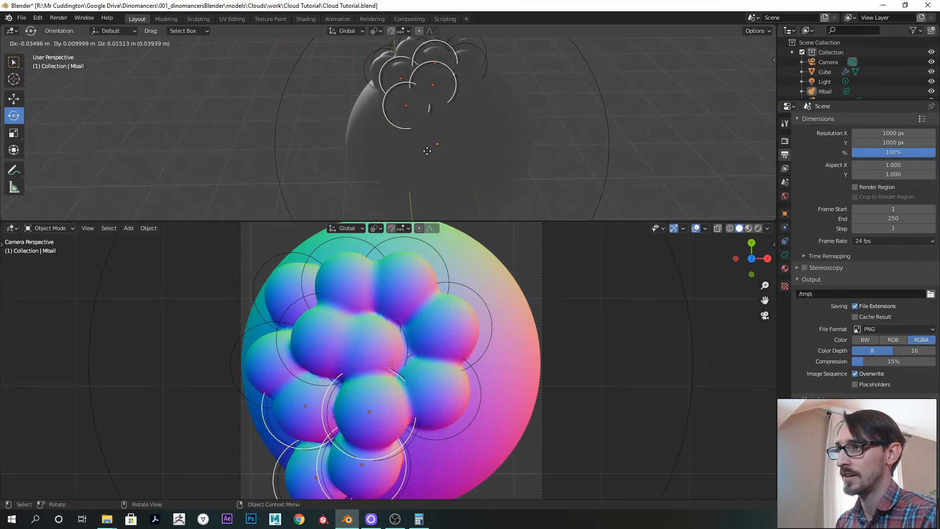
# Duplicate the bump cluster twice more, rotating the copies around the large ball's centre to its lower-right and upper-right sides
pyautogui.click(278, 172)
pyautogui.moveTo(434, 142); pyautogui.dragTo(460, 136)
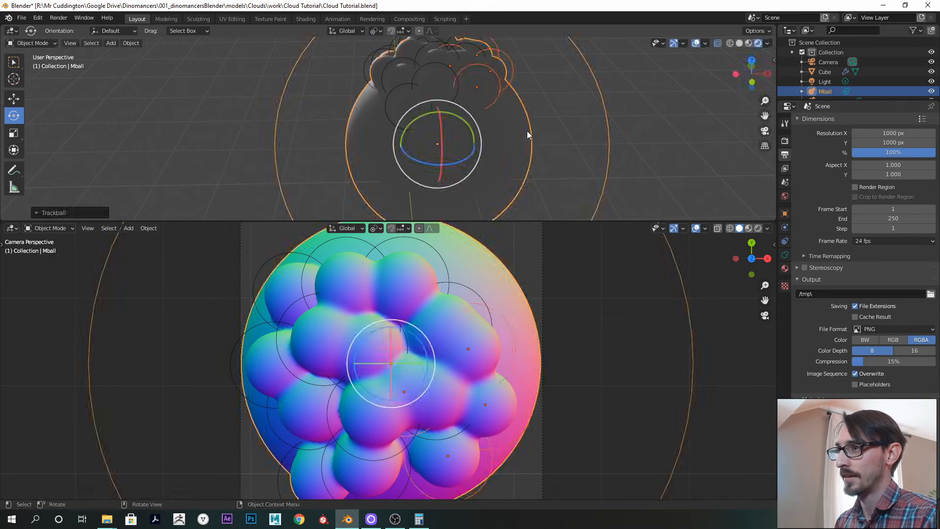
pyautogui.keyDown('ctrl'); pyautogui.moveTo(613, 152); pyautogui.dragTo(615, 156); pyautogui.keyUp('ctrl')
pyautogui.hotkey('shift', 'd')
pyautogui.rightClick(561, 133)
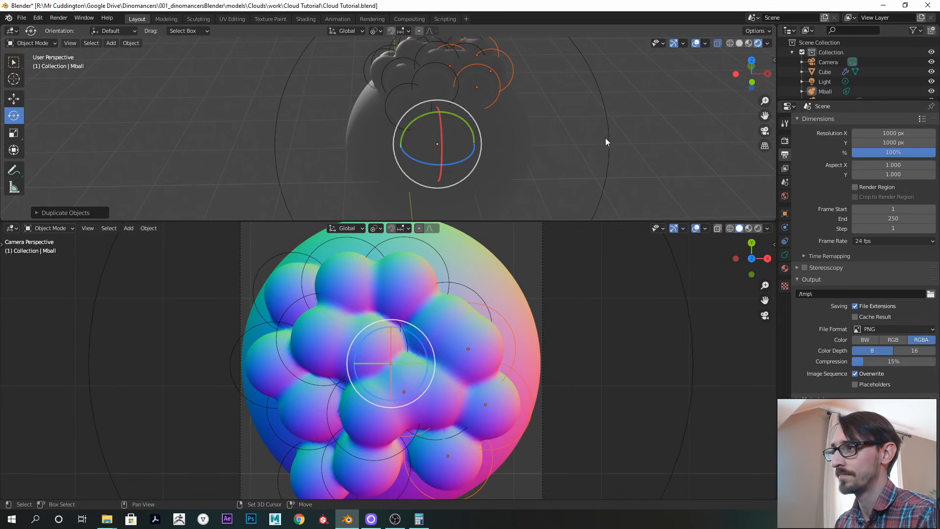
pyautogui.keyDown('shift'); pyautogui.click(602, 138); pyautogui.keyUp('shift')
pyautogui.moveTo(472, 147); pyautogui.dragTo(439, 142)
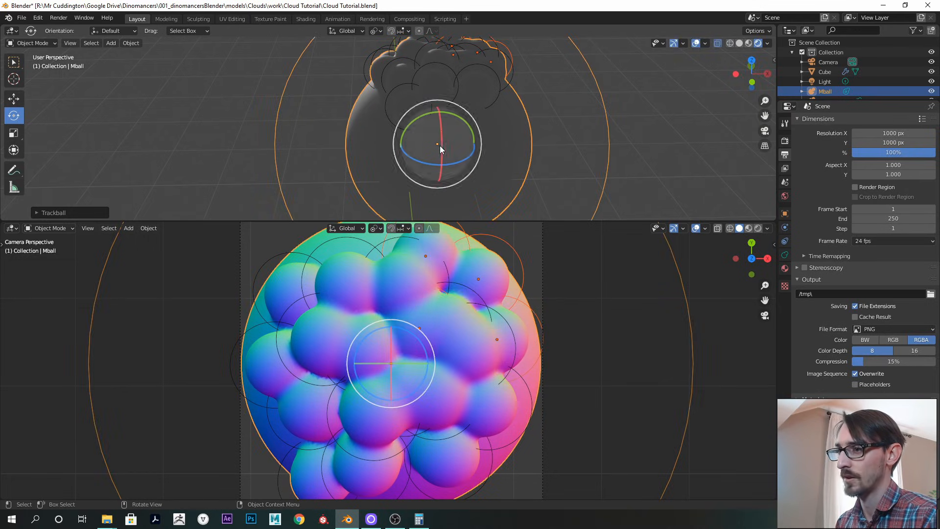
# Move the outer lower-left bump and the leftmost bump slightly inward from the large ball's edge in the camera view
pyautogui.click(282, 482)
pyautogui.press('g')
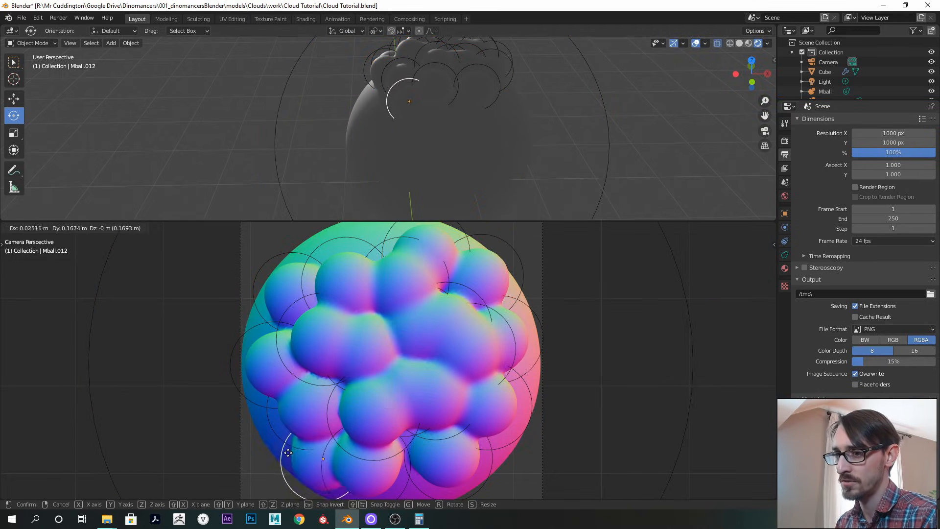
pyautogui.click(251, 396)
pyautogui.click(235, 382)
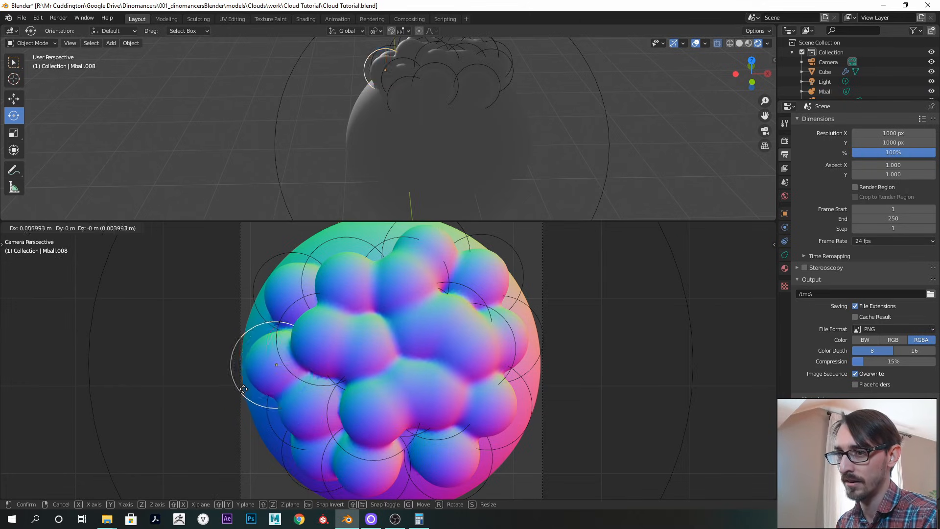
pyautogui.press('g')
pyautogui.click(247, 389)
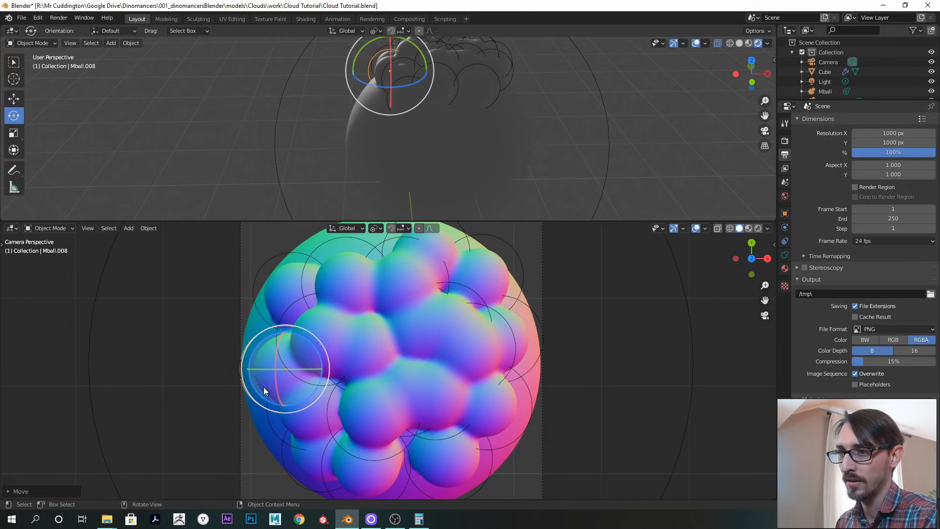
pyautogui.press('g')
pyautogui.press('Escape')
# Nudge the outer upper-left bump in the camera view and lower it along global Z into the large ball
pyautogui.click(258, 268)
pyautogui.press('g')
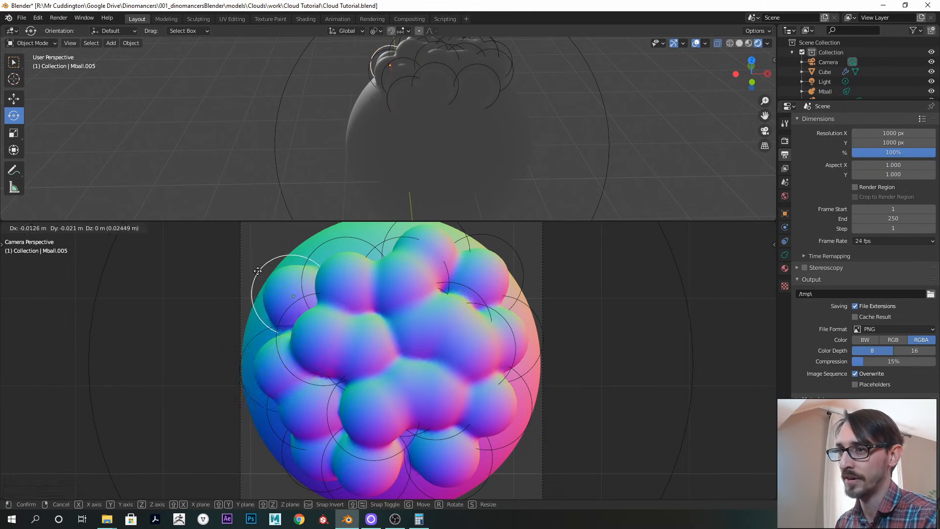
pyautogui.click(258, 271)
pyautogui.press('g')
pyautogui.press('z')
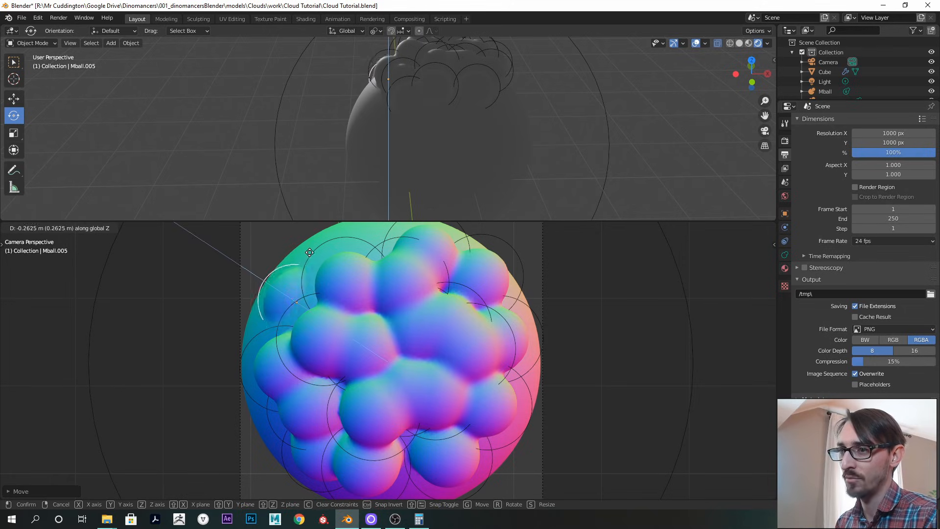
pyautogui.click(329, 292)
pyautogui.press('g')
pyautogui.press('z')
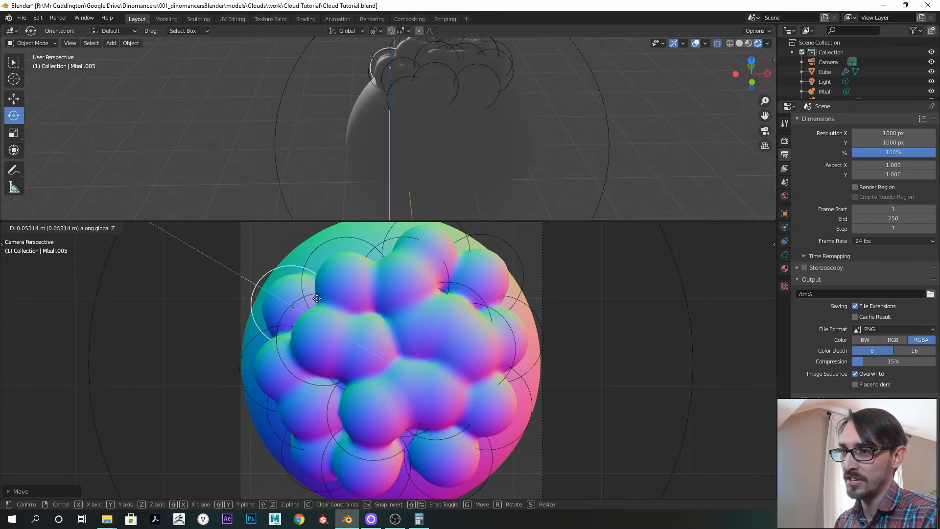
pyautogui.click(298, 278)
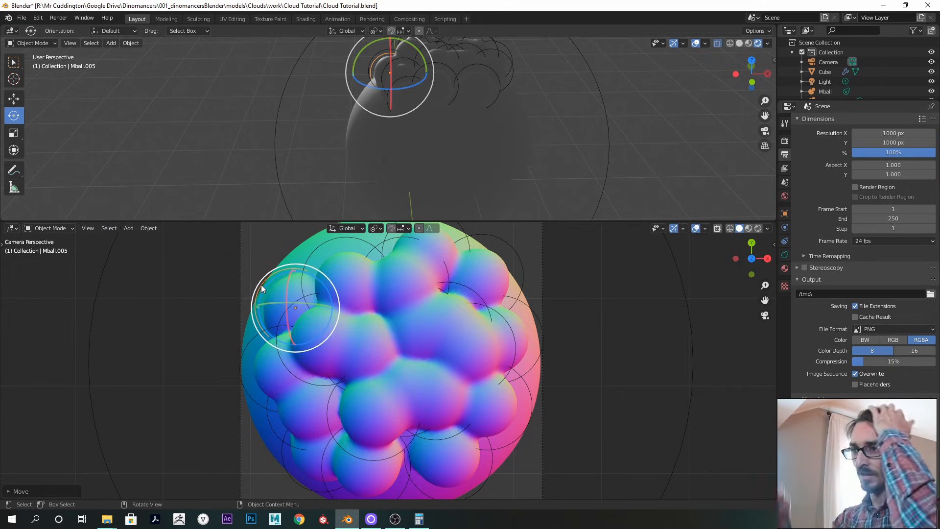
# Lower the outer upper-right bump along global Z and nudge it inward, enlarging the camera viewport to fit the whole ball
pyautogui.click(527, 248)
pyautogui.press('g')
pyautogui.press('z')
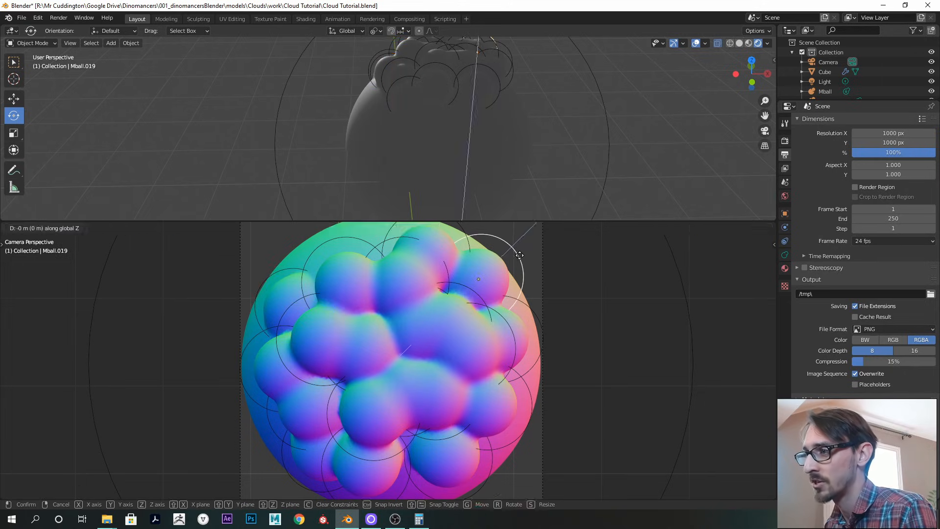
pyautogui.click(545, 209)
pyautogui.moveTo(571, 219); pyautogui.dragTo(571, 165)
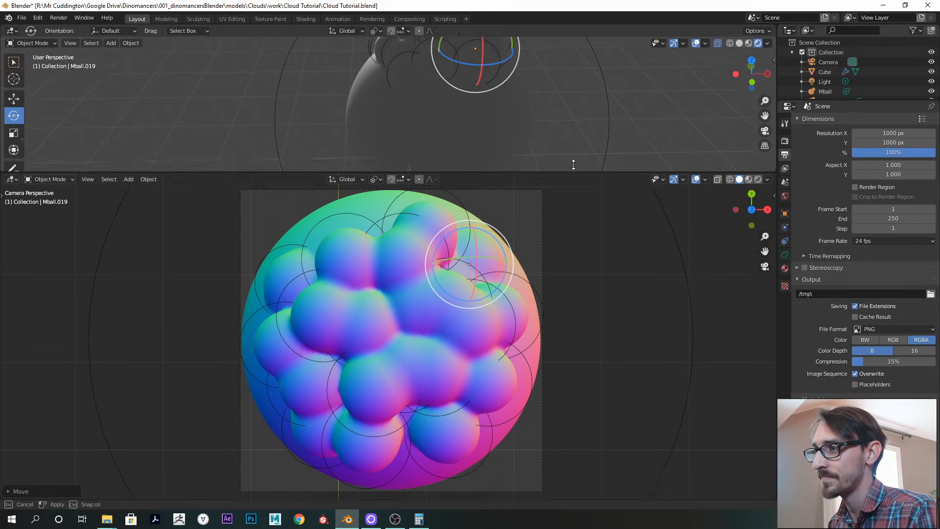
pyautogui.press('g')
pyautogui.press('z')
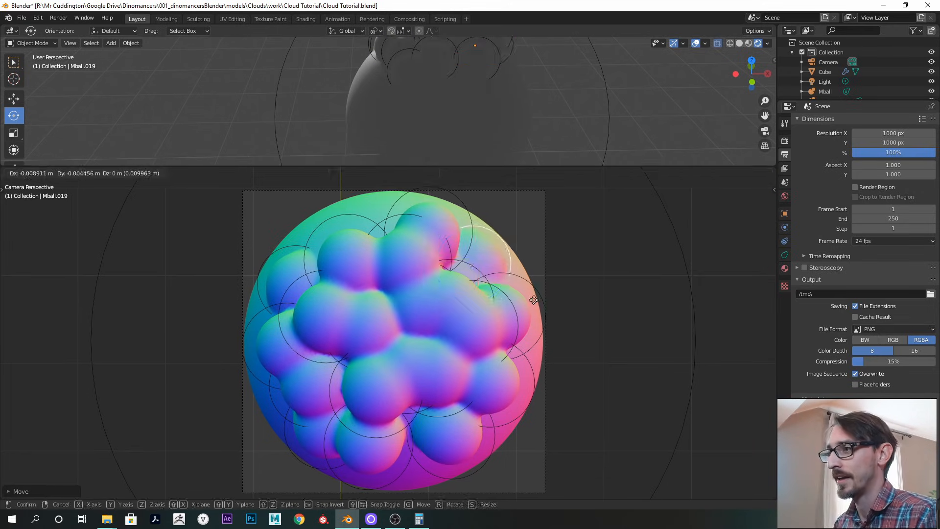
pyautogui.click(469, 308)
# Reposition the bump just above the ball's centre and adjust its height along global Z to separate it from its neighbours
pyautogui.moveTo(479, 101); pyautogui.dragTo(410, 64, button='middle')
pyautogui.click(456, 293)
pyautogui.press('g')
pyautogui.press('z')
pyautogui.click(465, 333)
pyautogui.press('g')
pyautogui.click(474, 330)
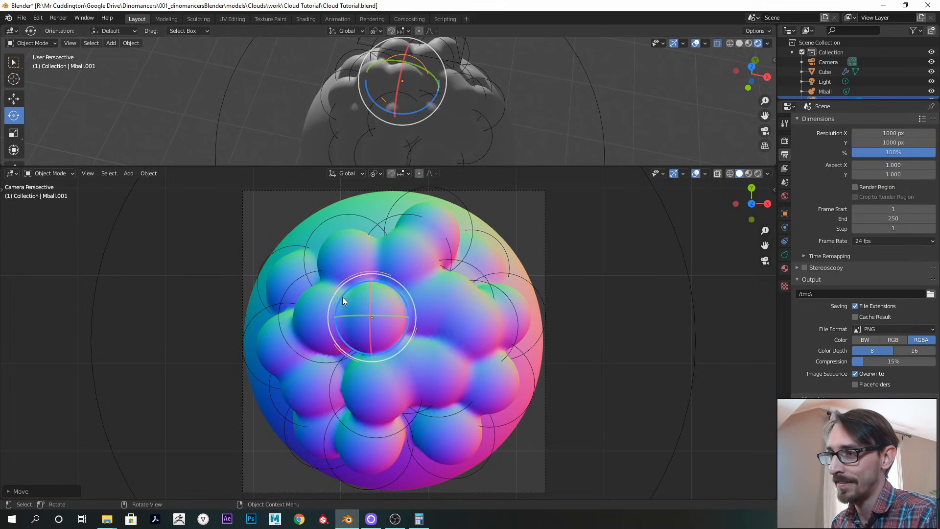
pyautogui.scroll(2, 397, 307)
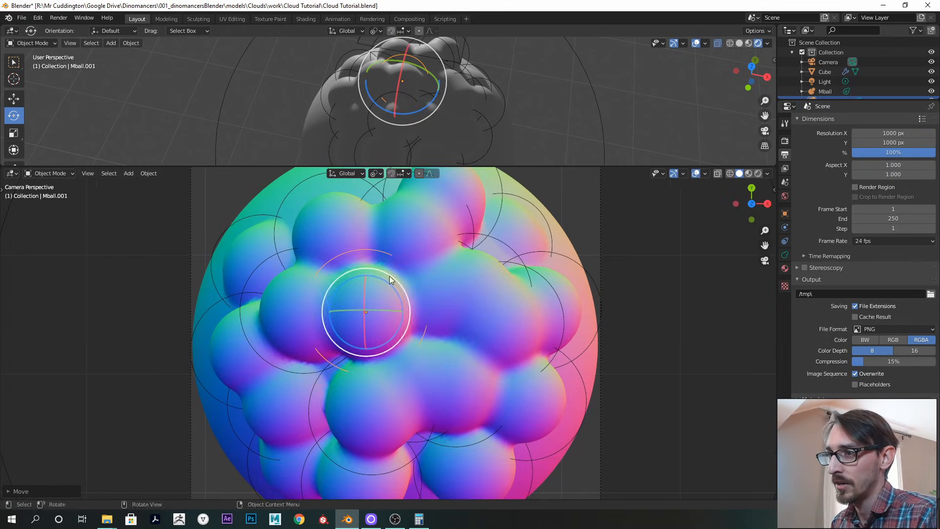
pyautogui.press('g')
pyautogui.press('z')
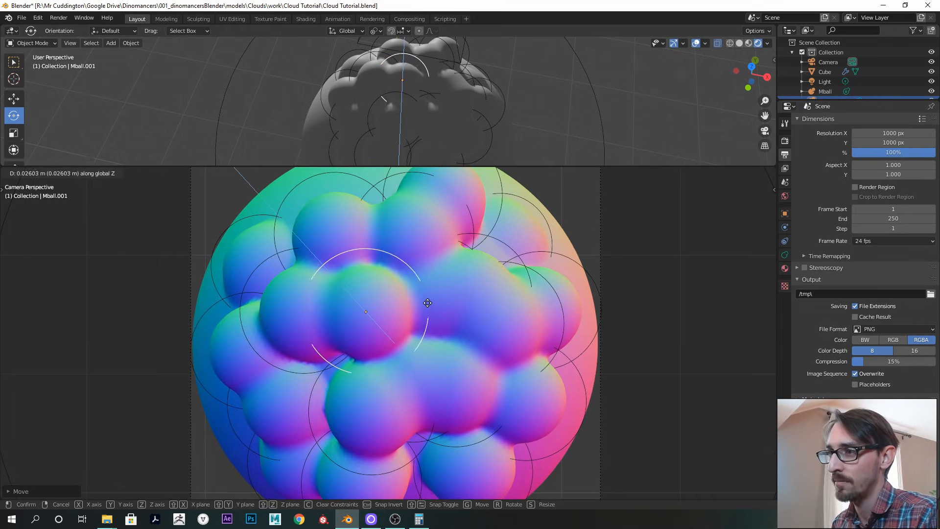
pyautogui.click(426, 304)
# Readjust the central bump's height along global Z so that it protrudes more from the cluster
pyautogui.moveTo(413, 157); pyautogui.dragTo(414, 118, button='middle')
pyautogui.click(368, 185)
pyautogui.press('g')
pyautogui.press('z')
pyautogui.click(419, 247)
pyautogui.click(407, 261)
pyautogui.press('g')
pyautogui.press('z')
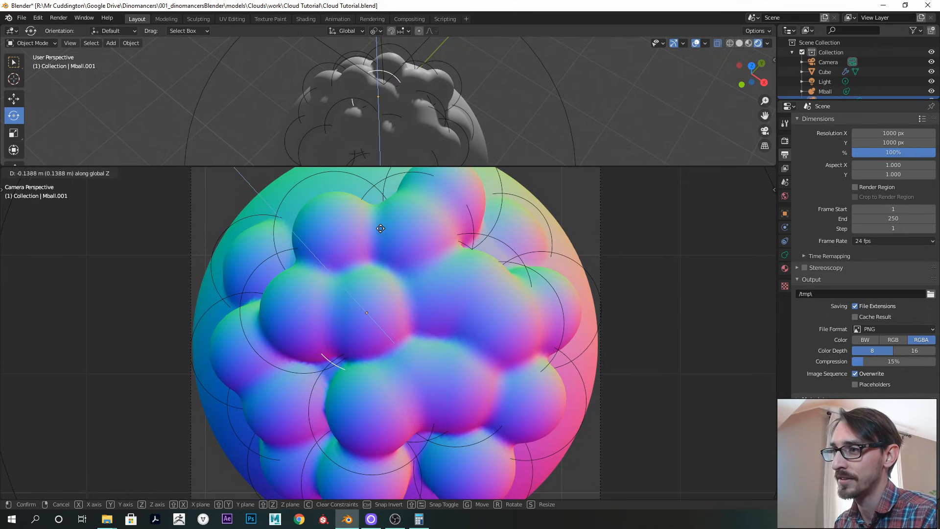
pyautogui.click(419, 245)
# Lower the bump directly above and left of the central one along global Z
pyautogui.click(299, 188)
pyautogui.press('g')
pyautogui.press('z')
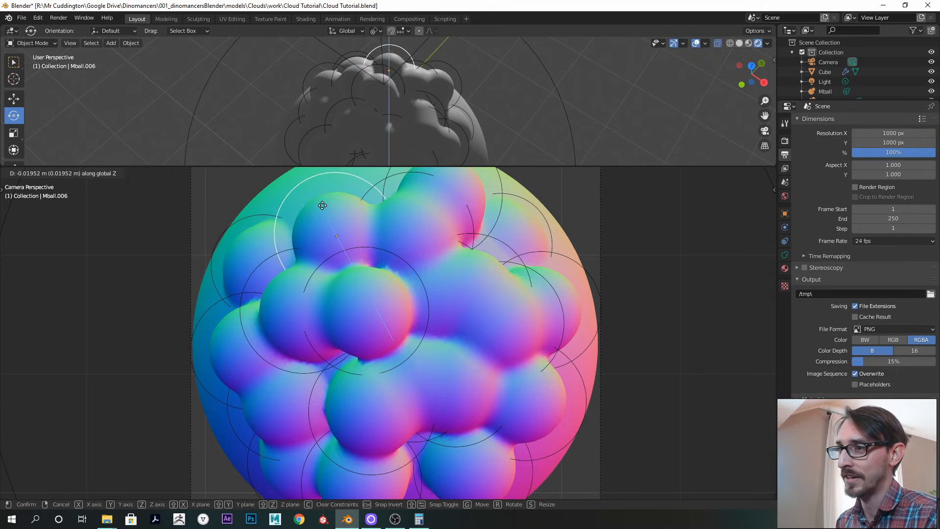
pyautogui.click(298, 208)
# Move the bump right of the centre slightly upward in the camera view, and lower the topmost bump along global Z
pyautogui.scroll(-2, 518, 277)
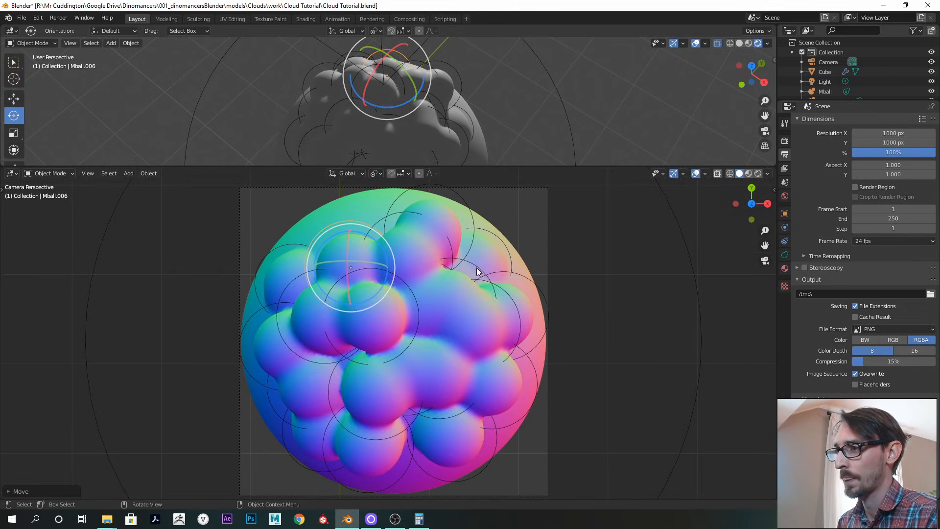
pyautogui.click(477, 272)
pyautogui.press('g')
pyautogui.press('z')
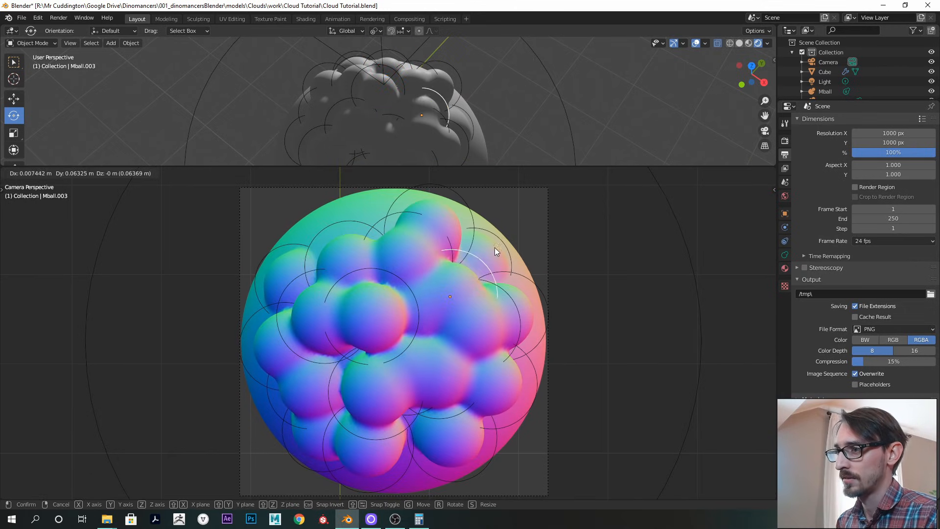
pyautogui.click(495, 249)
pyautogui.click(464, 201)
pyautogui.press('g')
pyautogui.press('z')
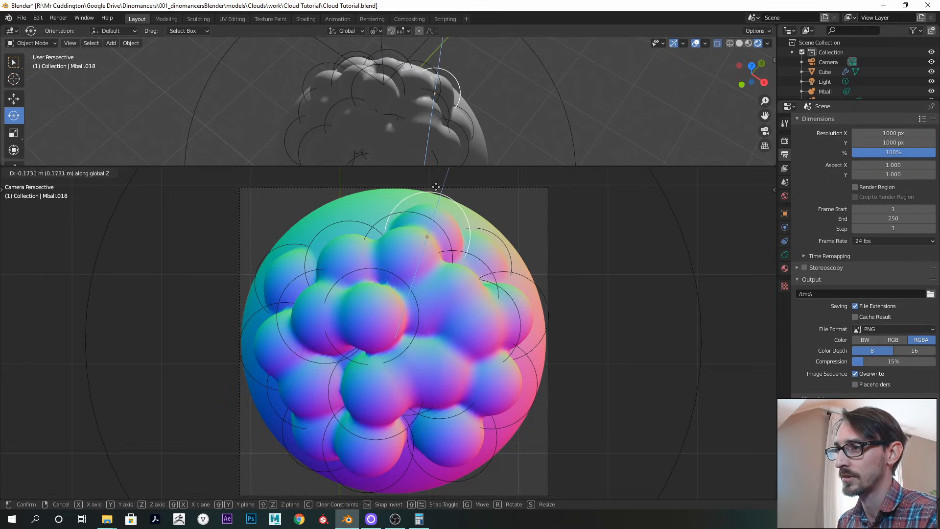
pyautogui.click(463, 248)
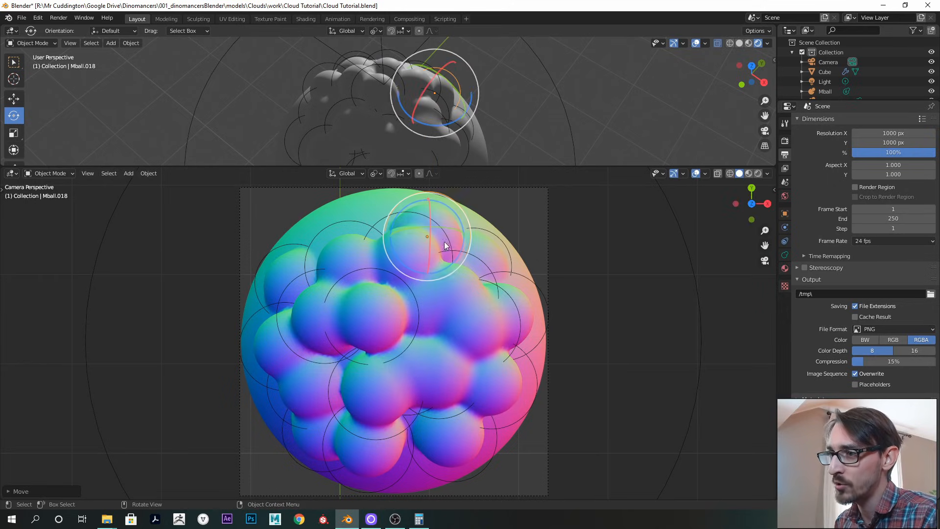
# Duplicate the topmost bump into the gap left of and below the ball's centre, enlarge the copy and adjust its height along Z
pyautogui.hotkey('shift', 'd')
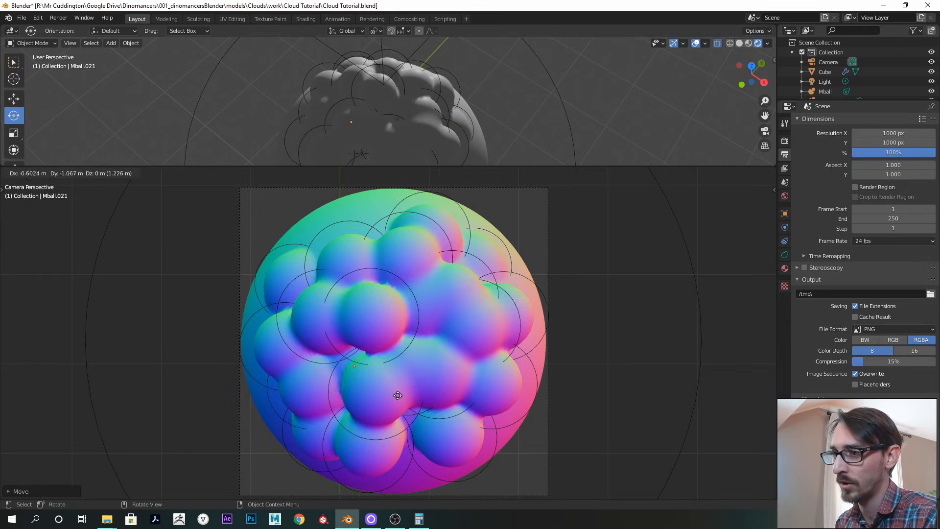
pyautogui.press('s')
pyautogui.click(451, 367)
pyautogui.press('g')
pyautogui.press('z')
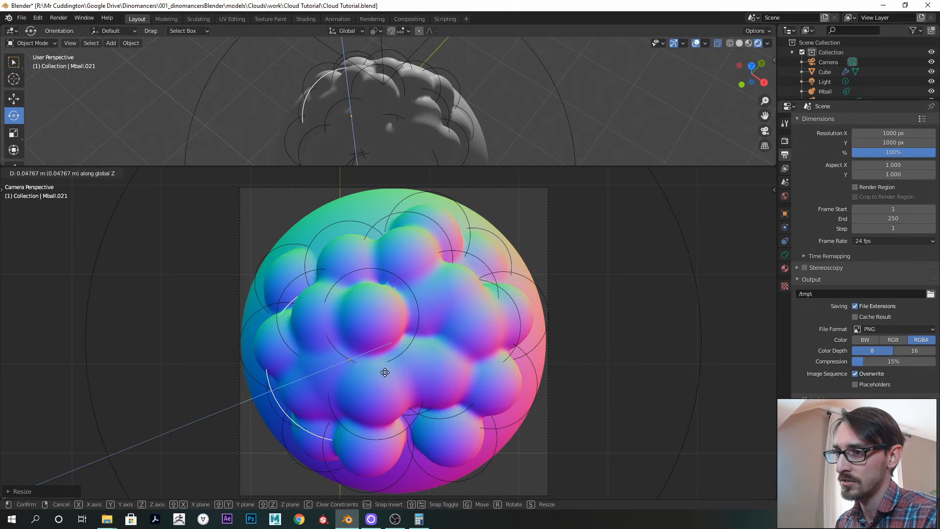
pyautogui.click(367, 345)
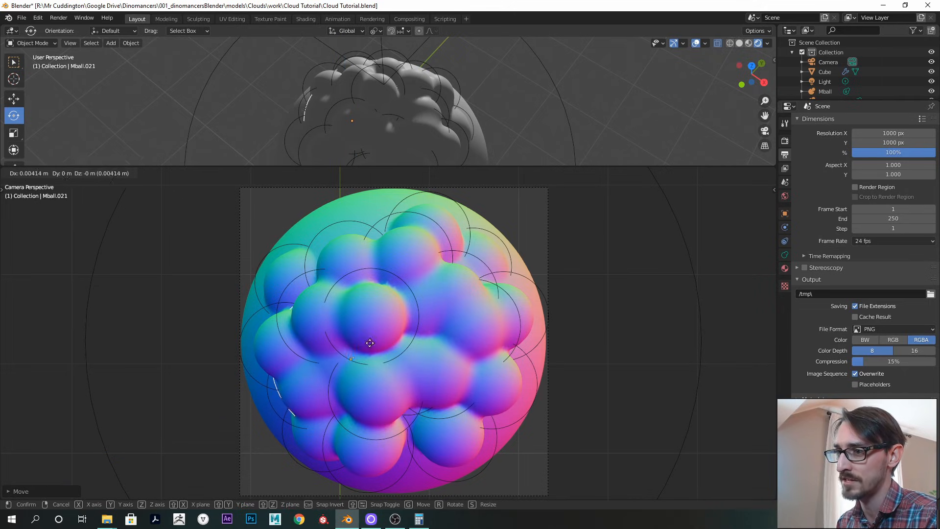
# Nudge the bump below and right of the centre down-left, and lower the bottom middle bump along global Z
pyautogui.click(458, 417)
pyautogui.press('g')
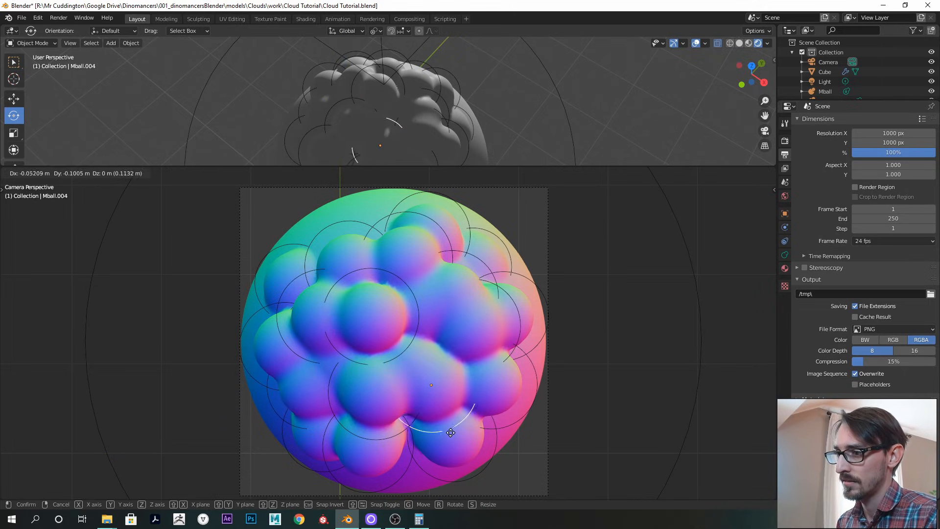
pyautogui.click(463, 425)
pyautogui.click(409, 462)
pyautogui.press('g')
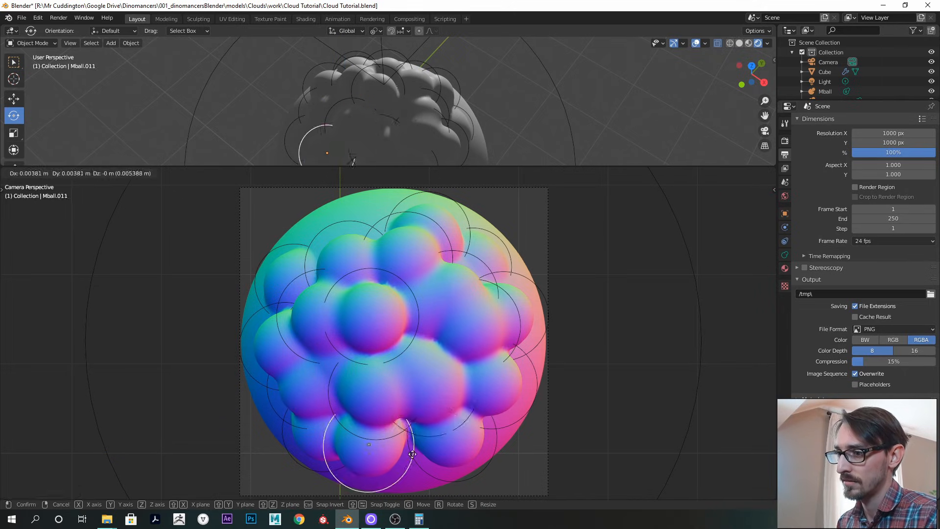
pyautogui.click(417, 452)
pyautogui.press('g')
pyautogui.press('z')
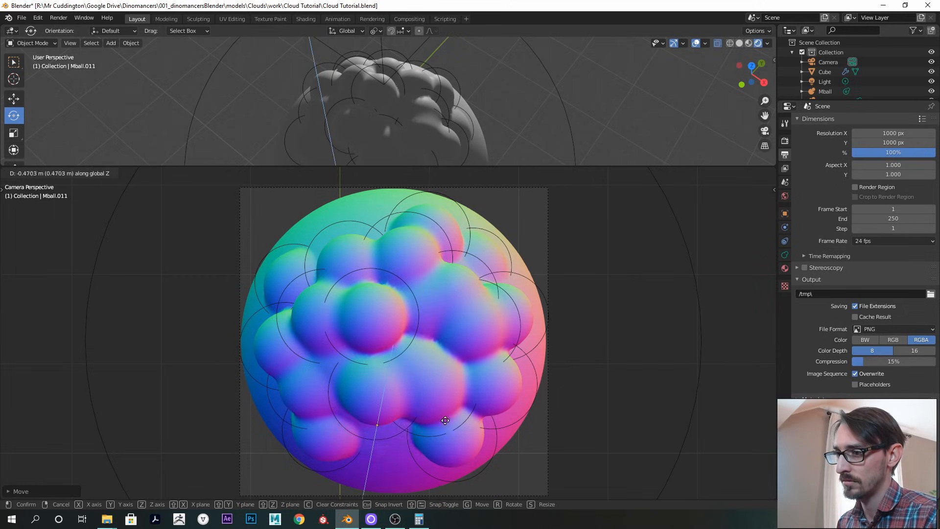
pyautogui.click(447, 433)
# Nudge the bumps along the ball's lower-right and right side slightly in the camera view
pyautogui.click(499, 439)
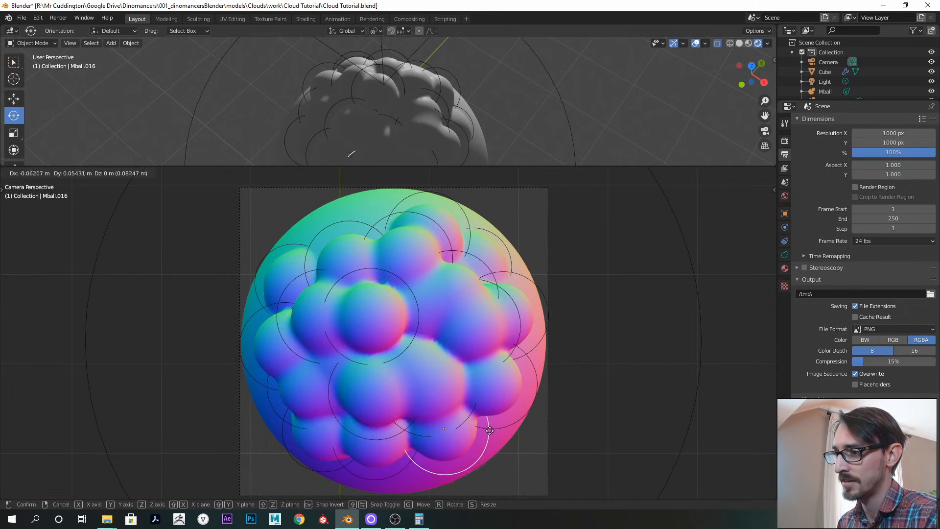
pyautogui.click(536, 366)
pyautogui.press('g')
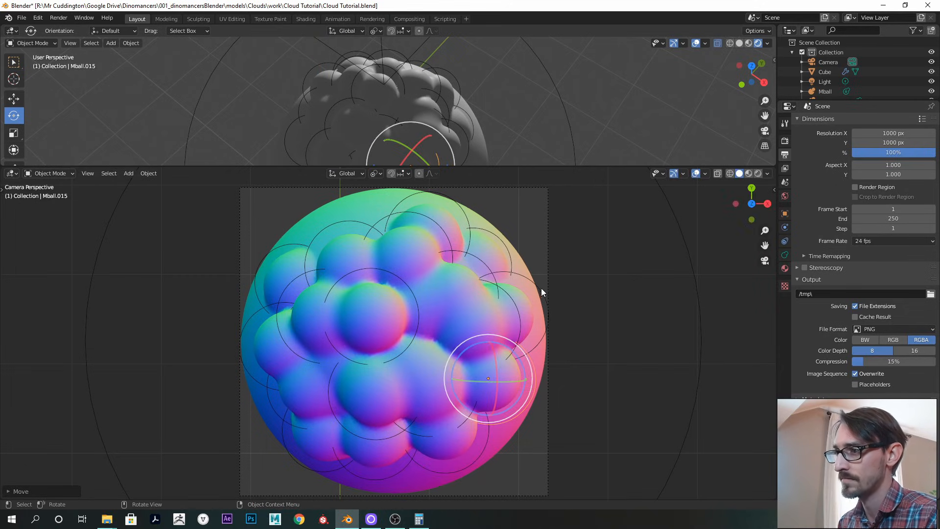
pyautogui.click(536, 278)
pyautogui.click(502, 243)
pyautogui.press('g')
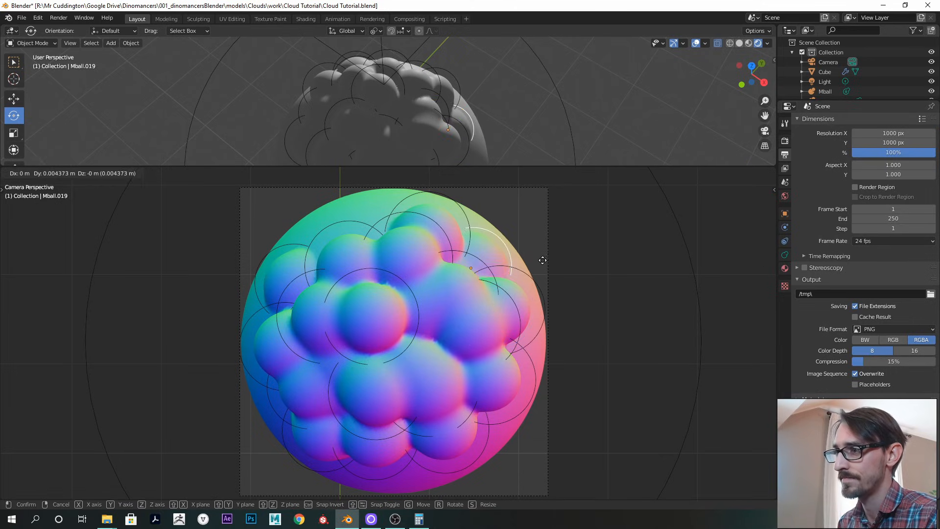
pyautogui.click(541, 261)
# Shift the upper-left bump slightly outward and enlarge it, and nudge the bump near the upper-right edge
pyautogui.click(376, 214)
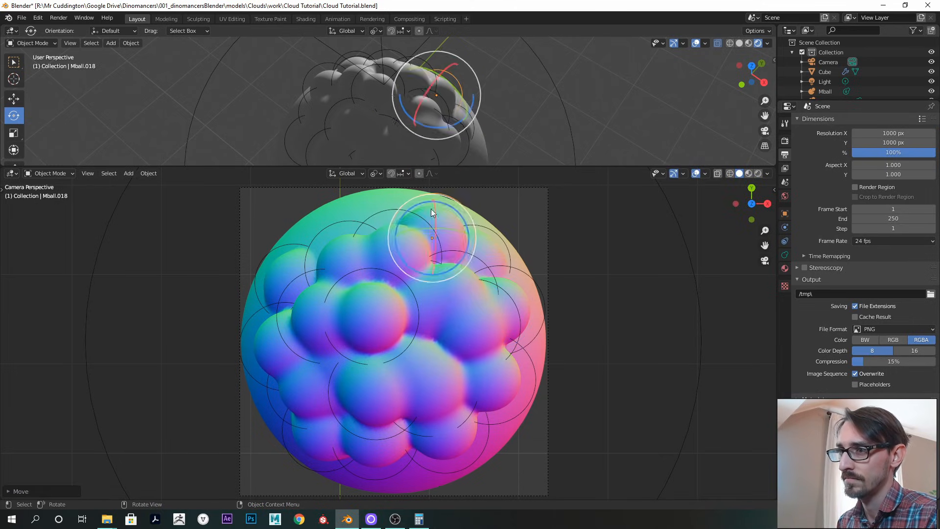
pyautogui.click(348, 219)
pyautogui.press('g')
pyautogui.click(349, 213)
pyautogui.press('s')
pyautogui.click(471, 243)
pyautogui.press('g')
pyautogui.click(466, 244)
# Move the bump above and right of the ball's centre slightly left in the camera view
pyautogui.click(478, 262)
pyautogui.press('s')
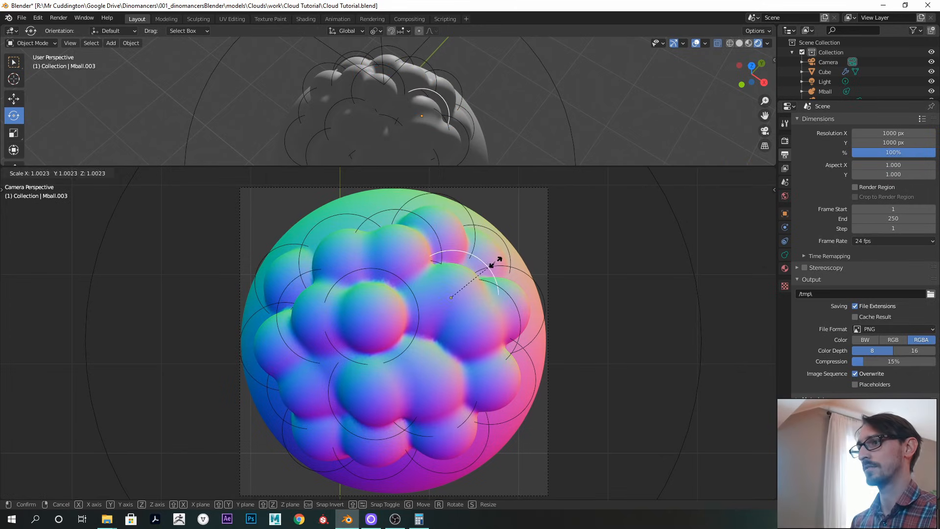
pyautogui.click(492, 264)
pyautogui.press('g')
pyautogui.click(492, 264)
pyautogui.click(587, 294)
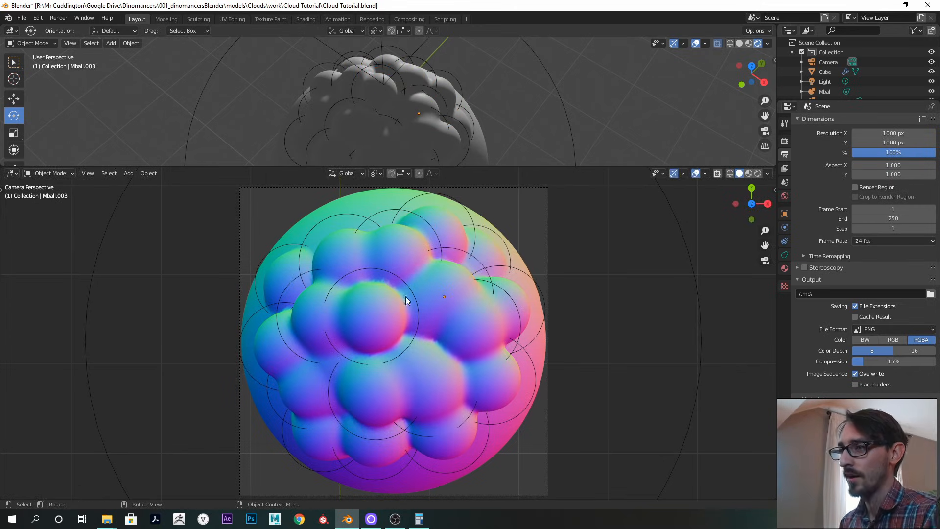
# Hide the overlays in the camera view and set the metaballs' viewport resolution to 0.01 m
pyautogui.click(696, 174)
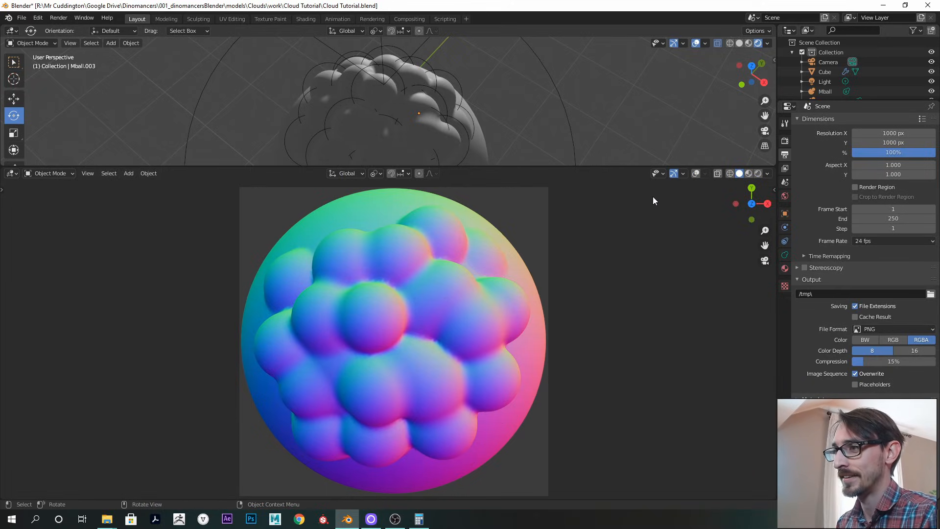
pyautogui.click(784, 254)
pyautogui.click(870, 152)
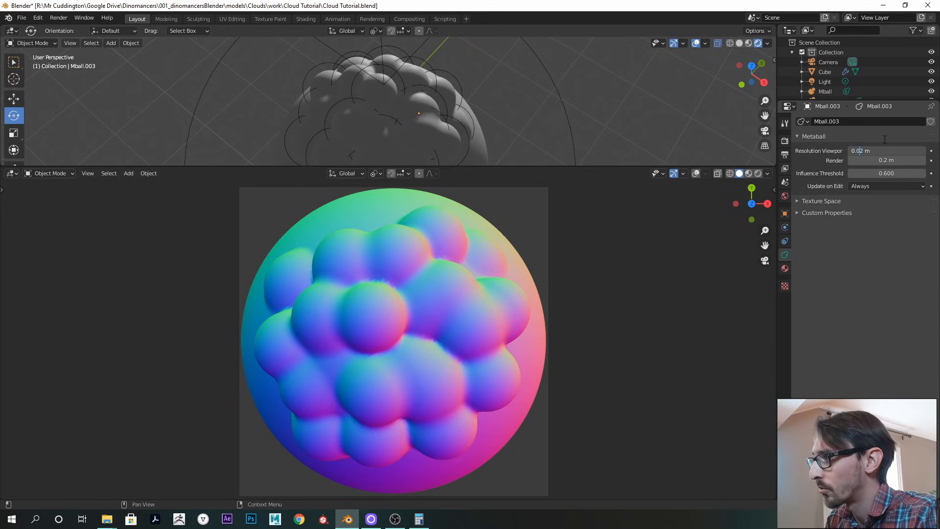
pyautogui.press('Return')
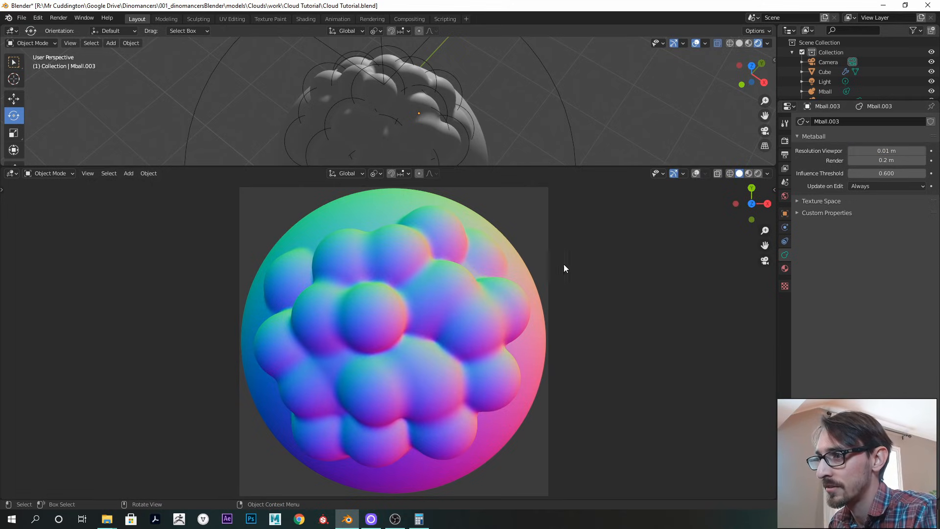
# Enlarge the ball in the camera view and make a viewport render image of it
pyautogui.scroll(1, 498, 289)
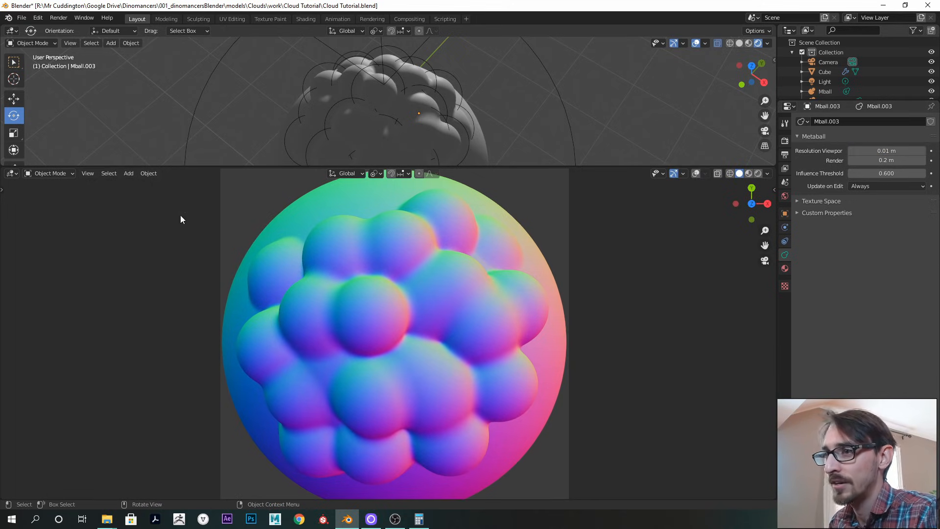
pyautogui.click(86, 173)
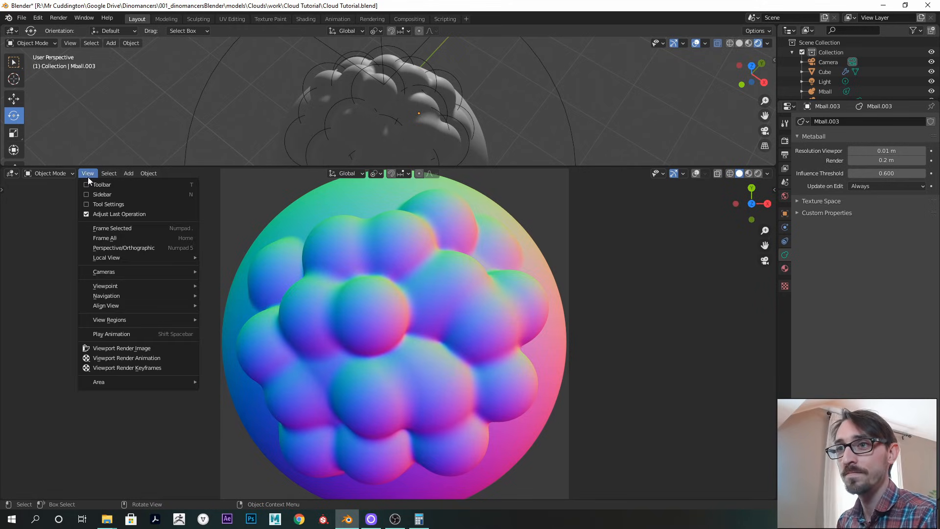
pyautogui.click(145, 348)
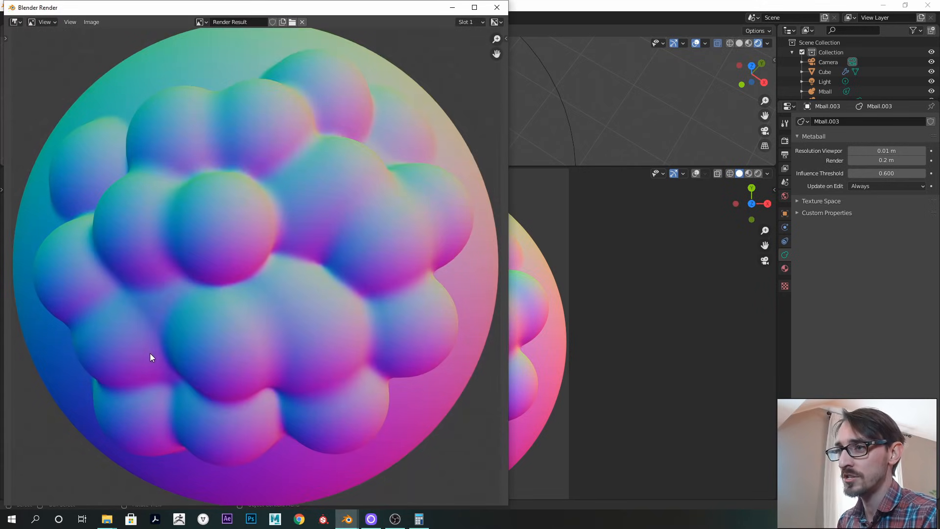
# Save the rendered image as Cloud Normal Map in PNG format in the Cloud Tutorial folder, and close the render window
pyautogui.click(92, 25)
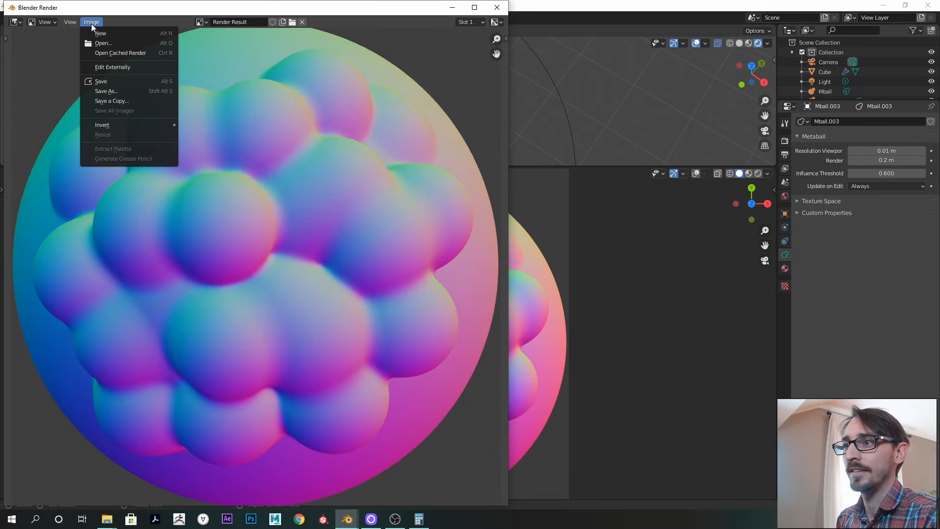
pyautogui.click(140, 92)
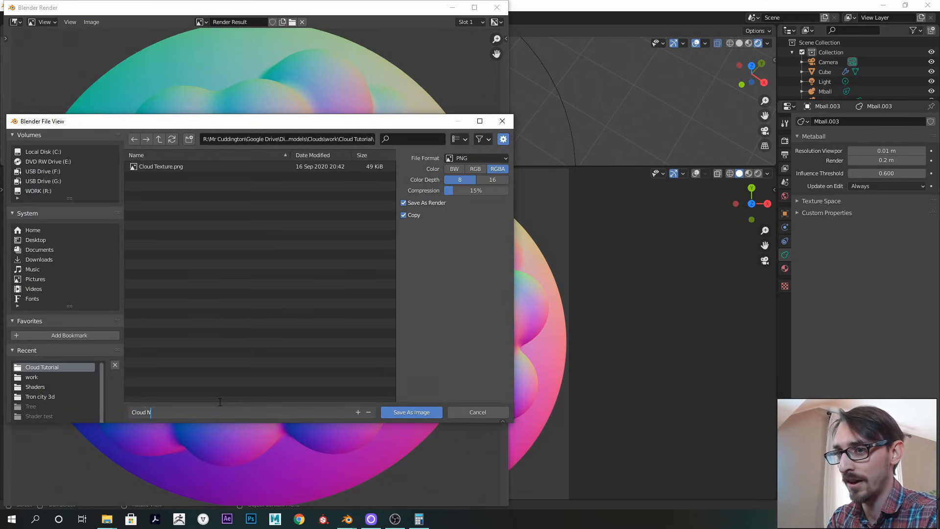
pyautogui.write('Cloud Normal Map')
pyautogui.press('Return')
pyautogui.press('Escape')
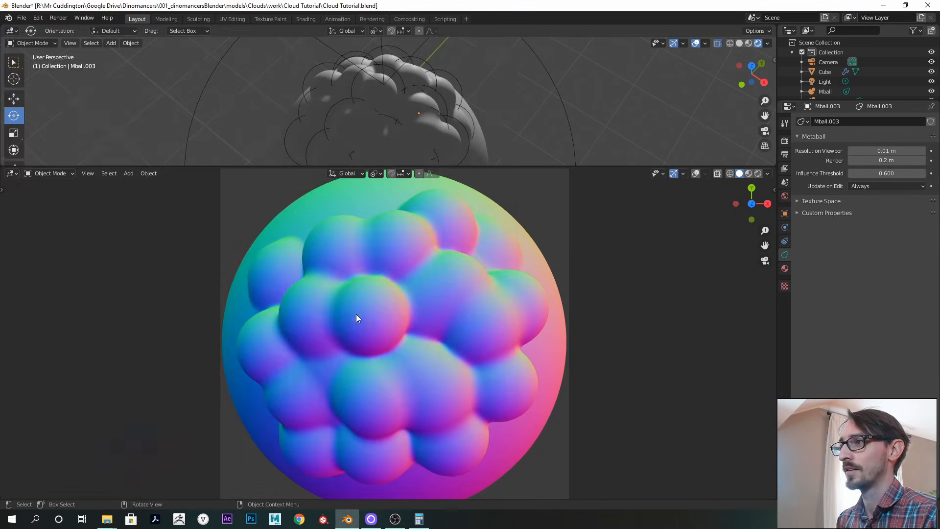
# Turn the camera view area into a Shader Editor and select the cloud cube to show its material nodes
pyautogui.hotkey('shift', 'F3')
pyautogui.hotkey('shift', 'F3')
pyautogui.hotkey('shift', 'F3')
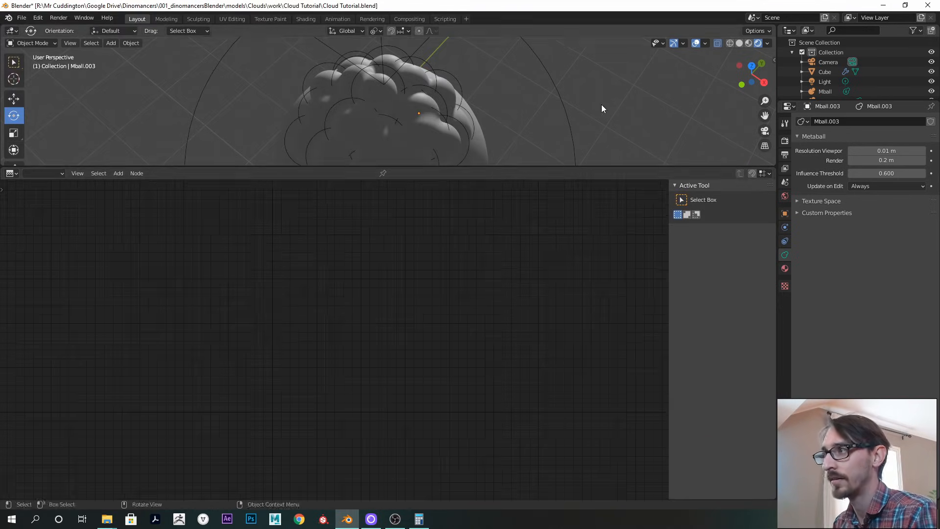
pyautogui.scroll(-6, 498, 88)
pyautogui.moveTo(498, 88); pyautogui.dragTo(463, 78, button='middle')
pyautogui.click(463, 79)
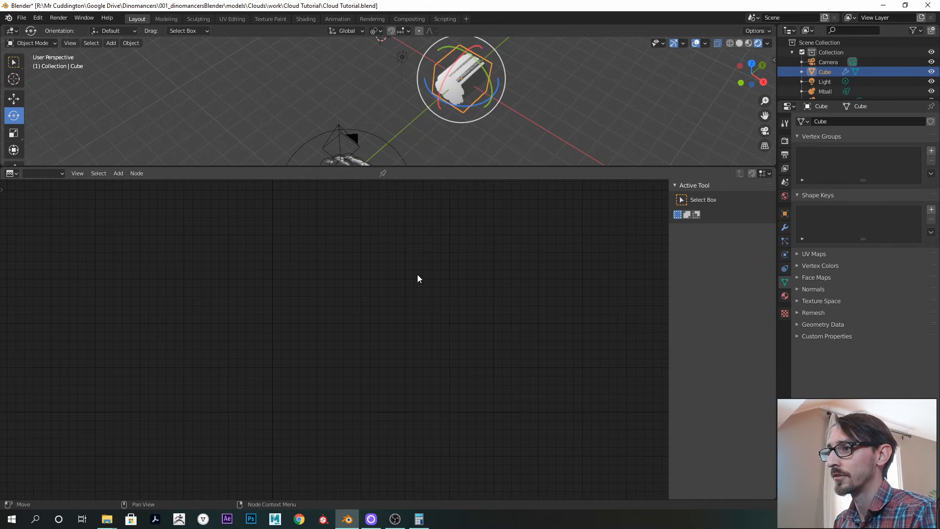
pyautogui.hotkey('shift', 'F3')
# Select all the metaballs, Mball through Mball.021, and move them into a new collection named Normal Map Baking
pyautogui.keyDown('shift'); pyautogui.moveTo(436, 106); pyautogui.dragTo(464, 74, button='middle'); pyautogui.keyUp('shift')
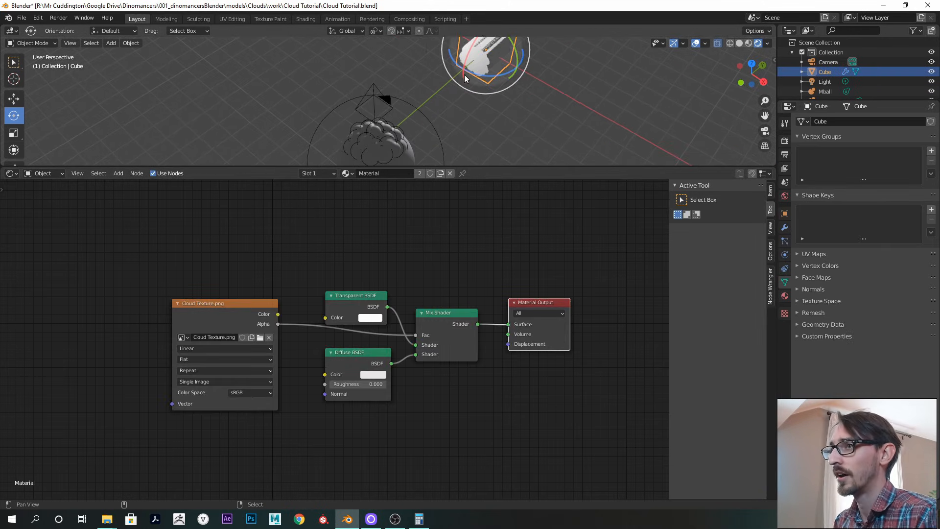
pyautogui.scroll(5, 425, 103)
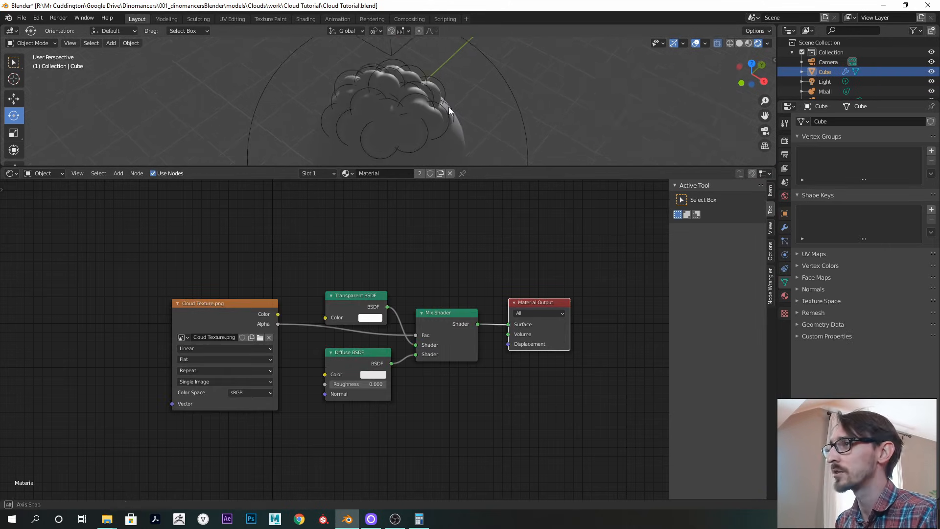
pyautogui.moveTo(848, 98); pyautogui.dragTo(836, 333)
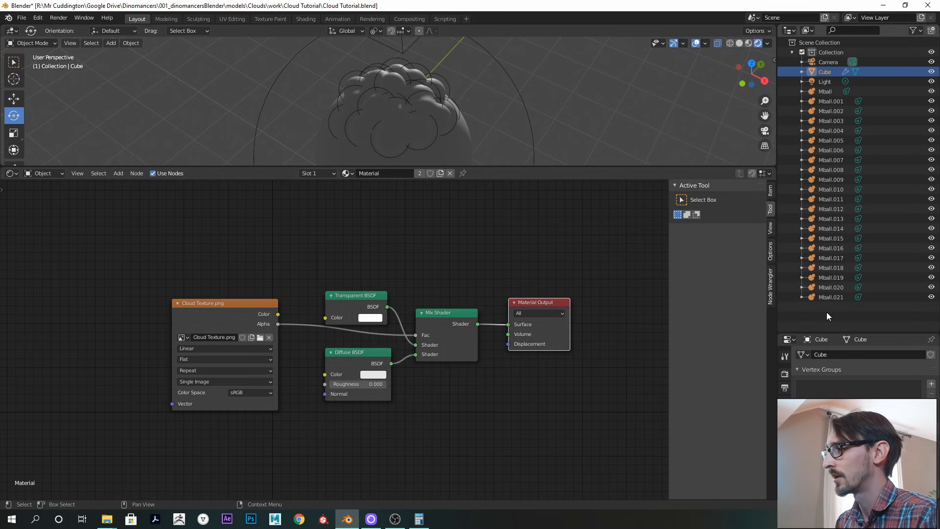
pyautogui.click(831, 297)
pyautogui.keyDown('shift'); pyautogui.click(840, 94); pyautogui.keyUp('shift')
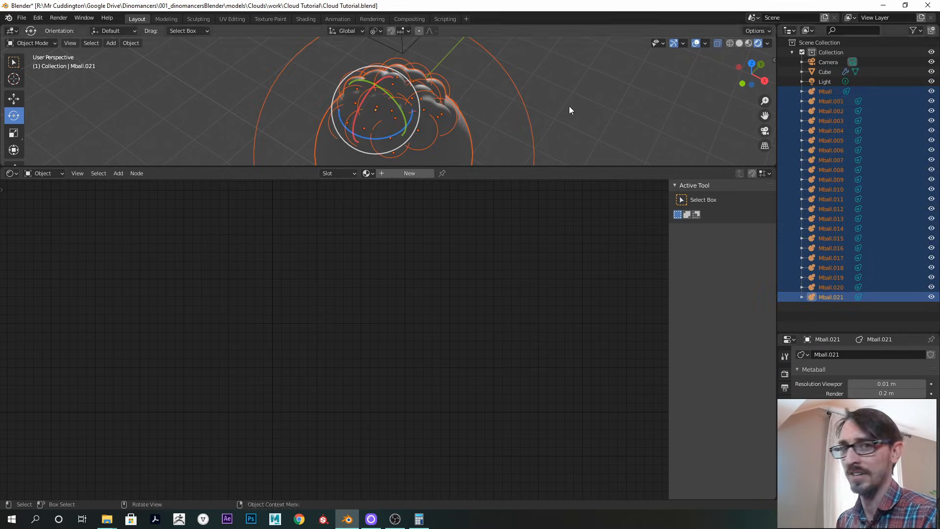
pyautogui.press('m')
pyautogui.click(496, 129)
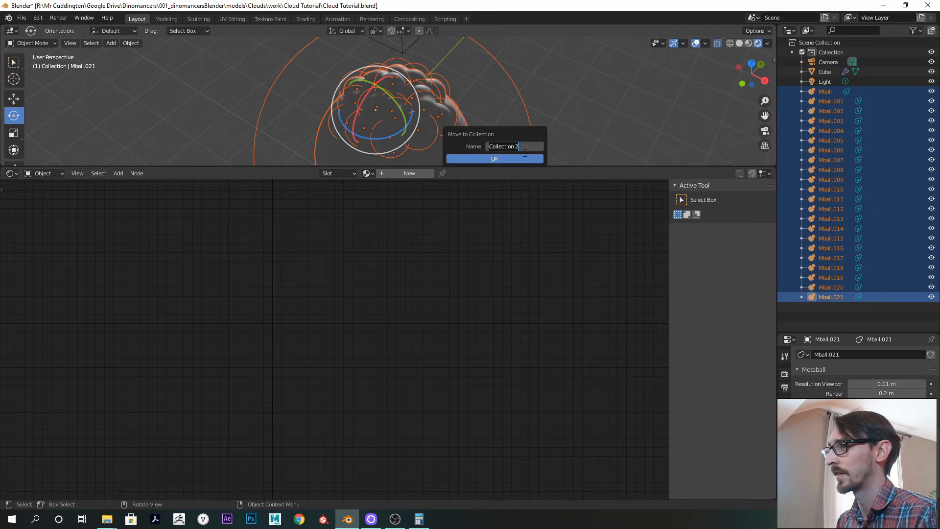
pyautogui.write('Normal Map Baking')
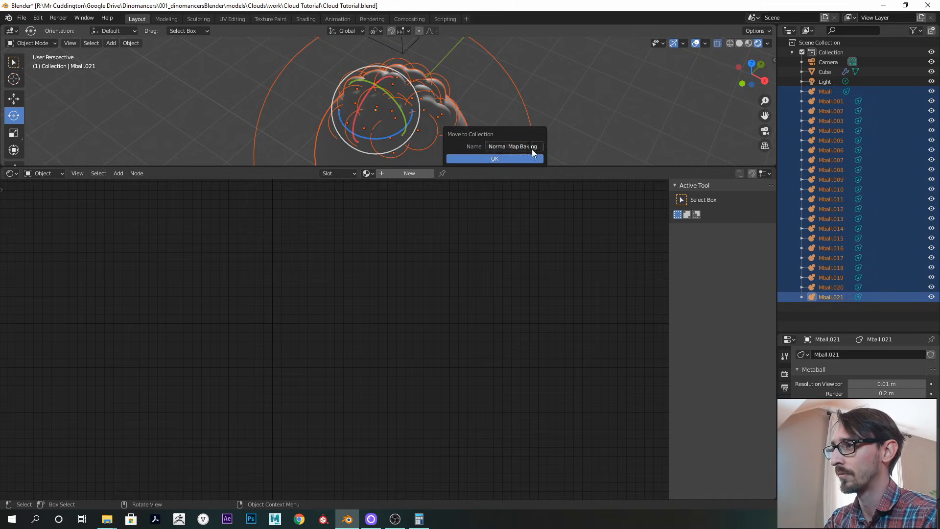
pyautogui.press('Return')
# Hide the Normal Map Baking collection and enlarge the 3D viewport around the cloud
pyautogui.click(791, 91)
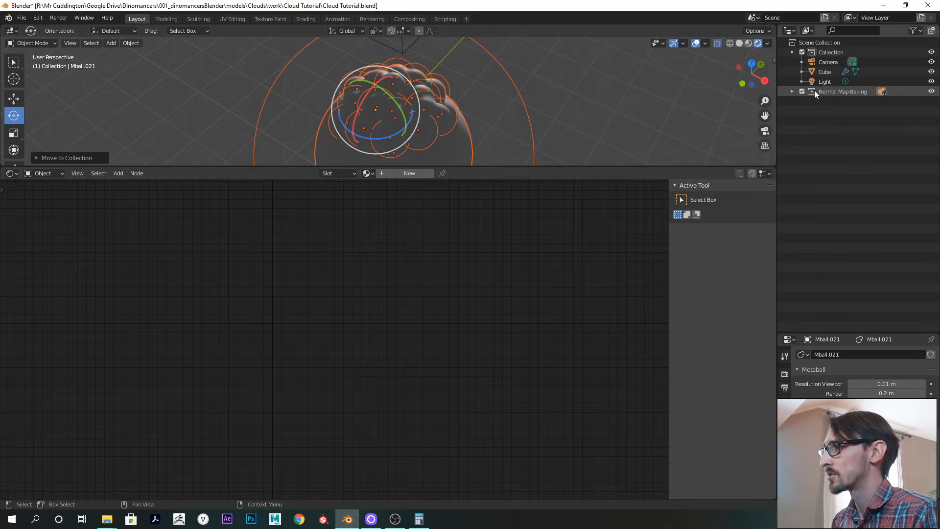
pyautogui.click(932, 92)
pyautogui.keyDown('shift'); pyautogui.moveTo(478, 95); pyautogui.dragTo(436, 132, button='middle'); pyautogui.keyUp('shift')
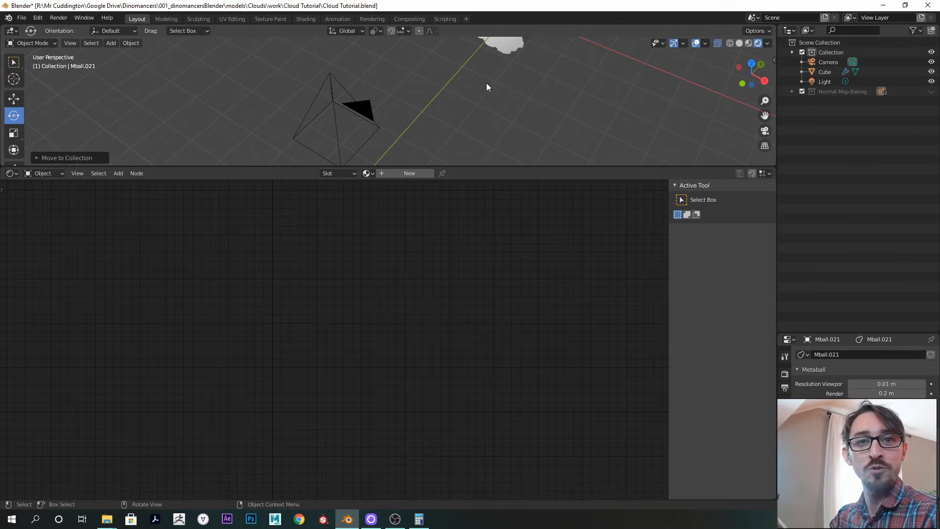
pyautogui.moveTo(538, 147); pyautogui.dragTo(495, 98, button='middle')
pyautogui.moveTo(550, 166); pyautogui.dragTo(532, 419)
pyautogui.keyDown('ctrl'); pyautogui.moveTo(425, 254); pyautogui.dragTo(505, 266, button='middle'); pyautogui.keyUp('ctrl')
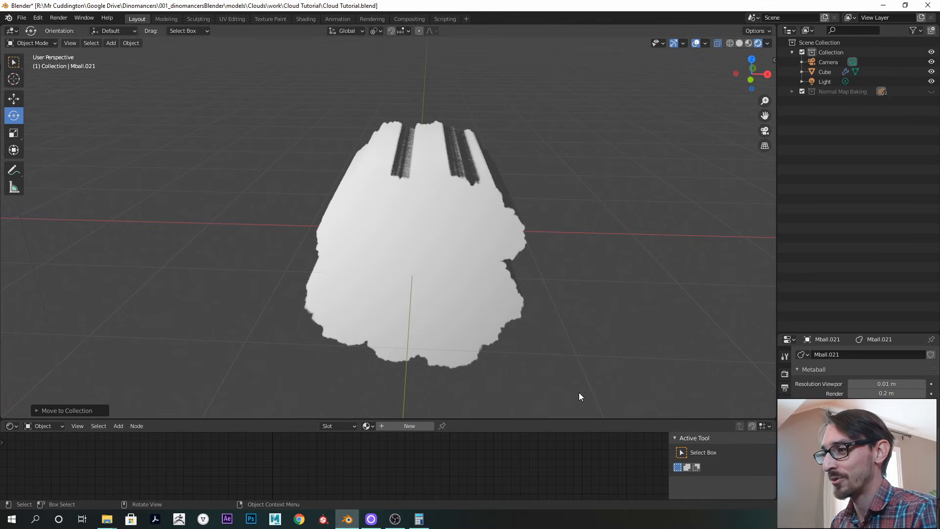
pyautogui.moveTo(582, 420); pyautogui.dragTo(559, 332)
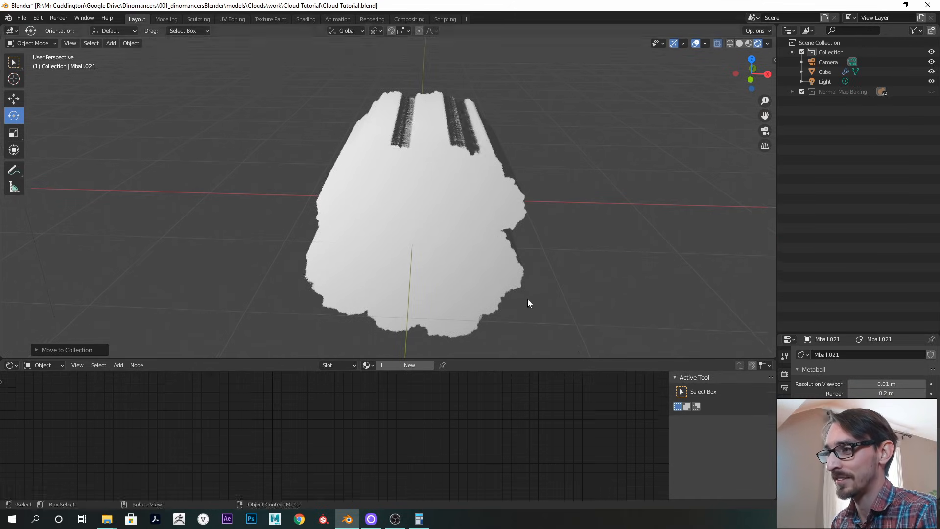
# Select the cloud cube and add an Image Texture node below the existing texture node in its material
pyautogui.click(460, 207)
pyautogui.moveTo(598, 365); pyautogui.dragTo(598, 313)
pyautogui.scroll(-2, 331, 397)
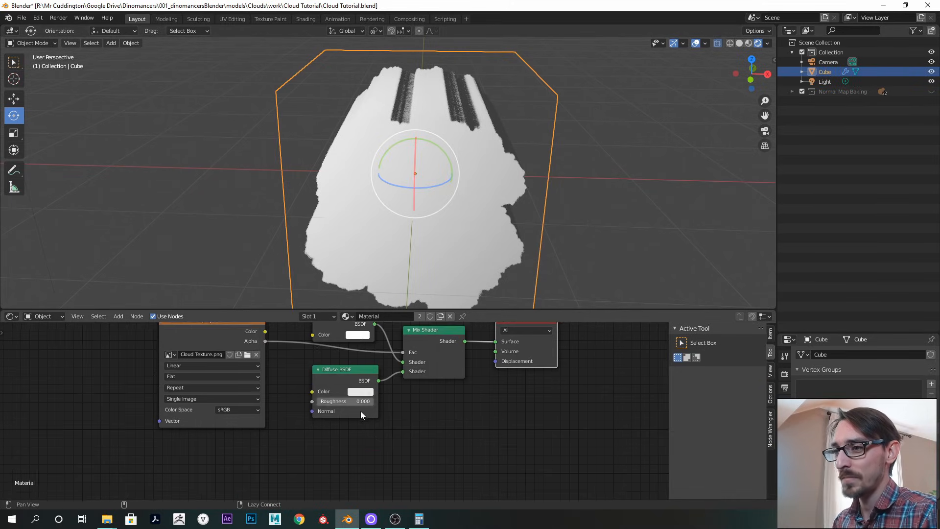
pyautogui.hotkey('shift', 'a')
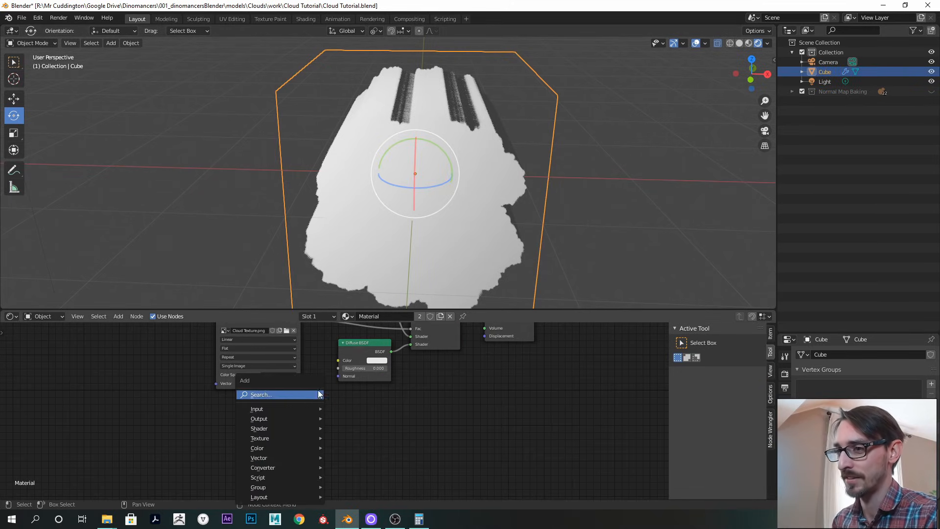
pyautogui.click(311, 391)
pyautogui.write('image')
pyautogui.press('Return')
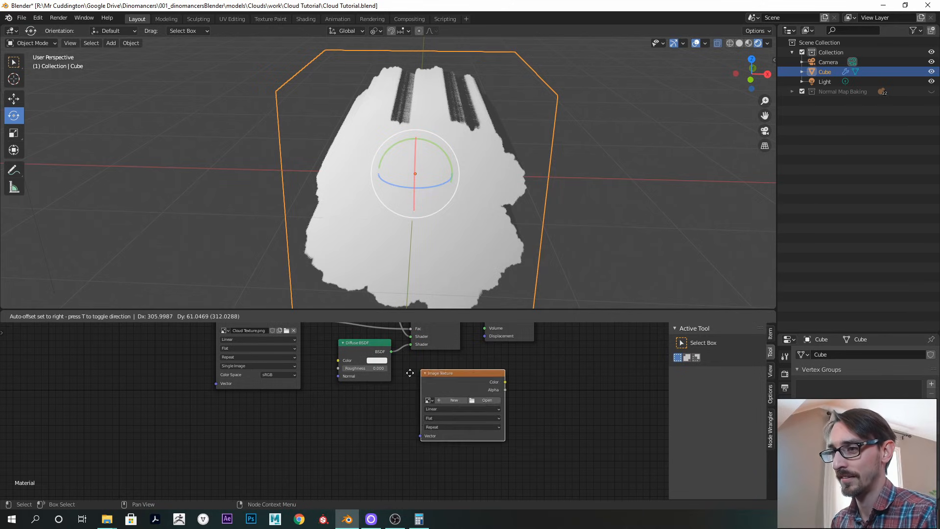
pyautogui.click(237, 408)
pyautogui.moveTo(348, 433); pyautogui.dragTo(430, 396, button='middle')
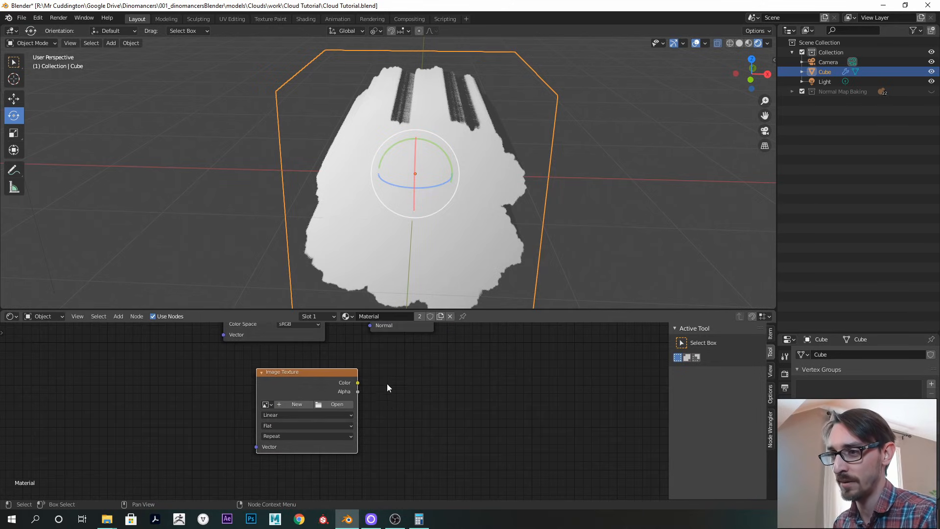
# Load Cloud Normal Map.png into the new Image Texture node and shift the node down-left
pyautogui.click(332, 403)
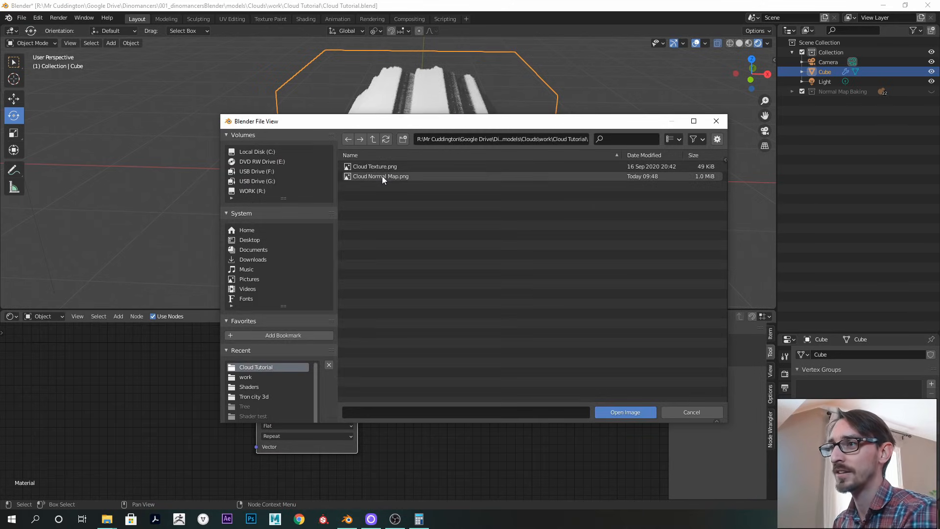
pyautogui.doubleClick(381, 176)
pyautogui.moveTo(315, 377); pyautogui.dragTo(271, 401)
# Enlarge the node editor and add a Normal Map node to the right of the Cloud Normal Map.png texture
pyautogui.moveTo(355, 389); pyautogui.dragTo(339, 371, button='middle')
pyautogui.moveTo(486, 308); pyautogui.dragTo(486, 268)
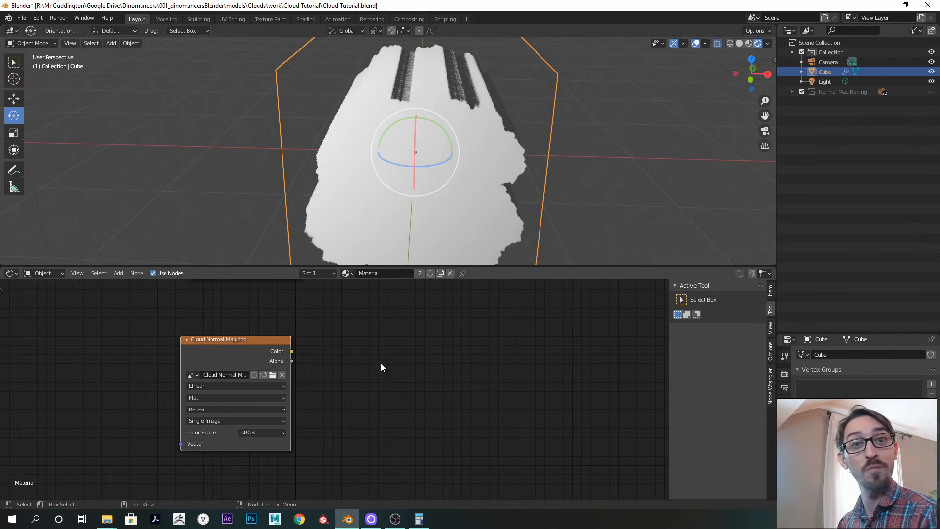
pyautogui.hotkey('shift', 'a')
pyautogui.click(378, 338)
pyautogui.write('norma')
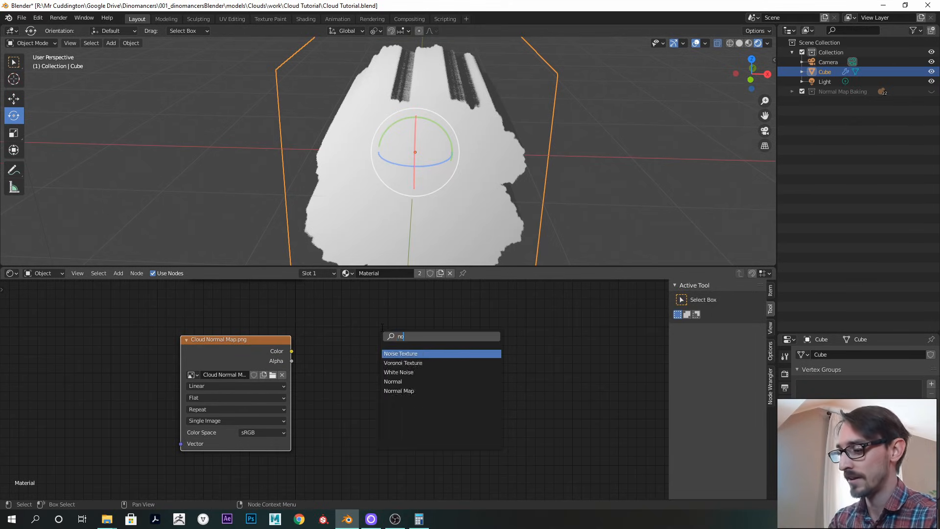
pyautogui.press('Down')
pyautogui.press('Return')
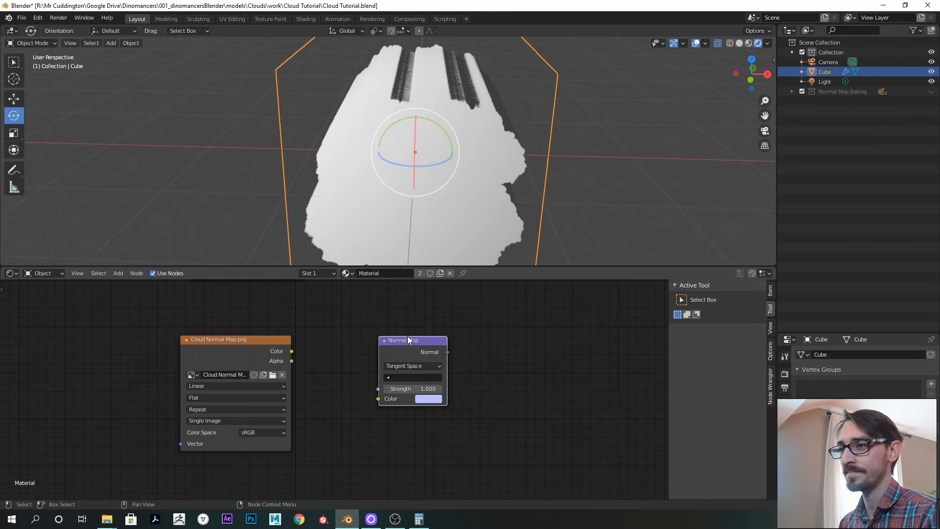
# Connect the Cloud Normal Map.png colour output to the Normal Map node's colour and set the texture's colour space to Non-Color
pyautogui.click(352, 323)
pyautogui.scroll(1, 323, 347)
pyautogui.moveTo(285, 346); pyautogui.dragTo(350, 394)
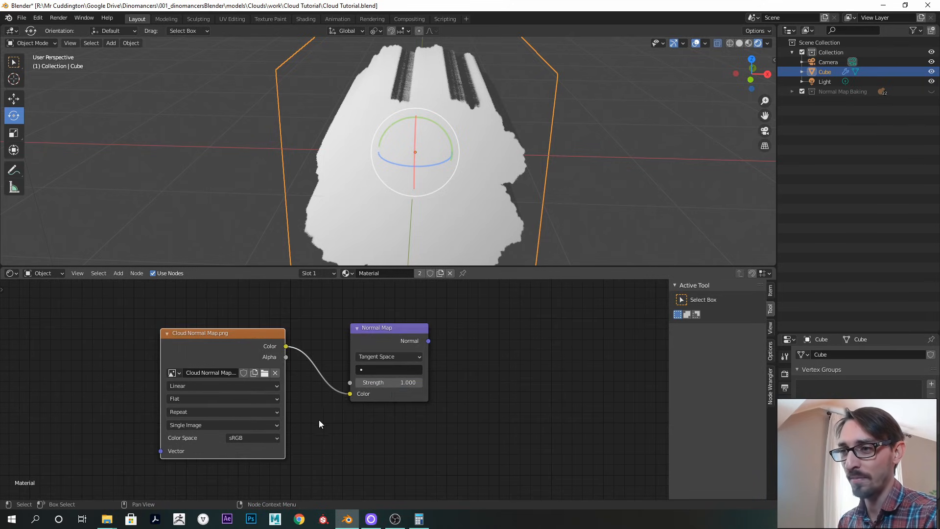
pyautogui.scroll(1, 310, 433)
pyautogui.click(244, 442)
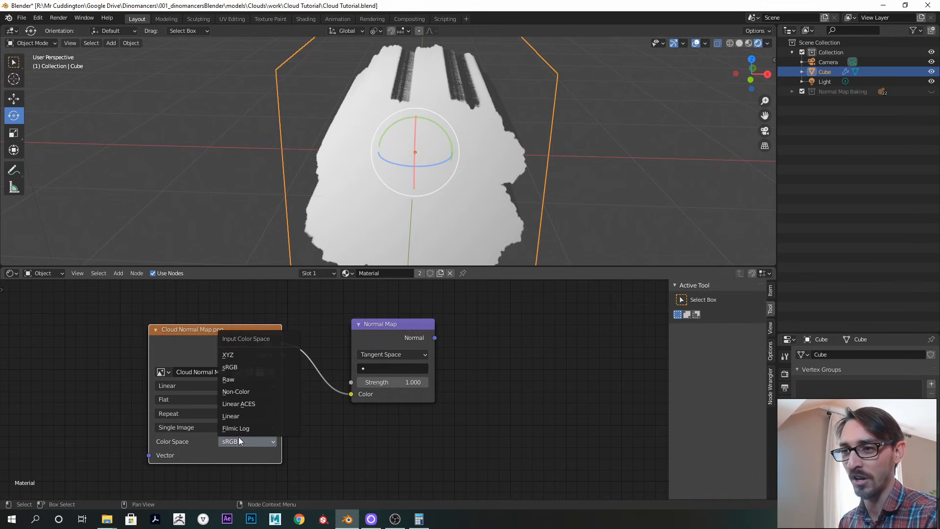
pyautogui.click(246, 396)
# Connect the Normal Map node's output to the Diffuse BSDF's Normal input
pyautogui.moveTo(322, 337); pyautogui.dragTo(329, 434, button='middle')
pyautogui.scroll(-3, 329, 433)
pyautogui.moveTo(260, 412); pyautogui.dragTo(333, 420)
pyautogui.click(330, 417)
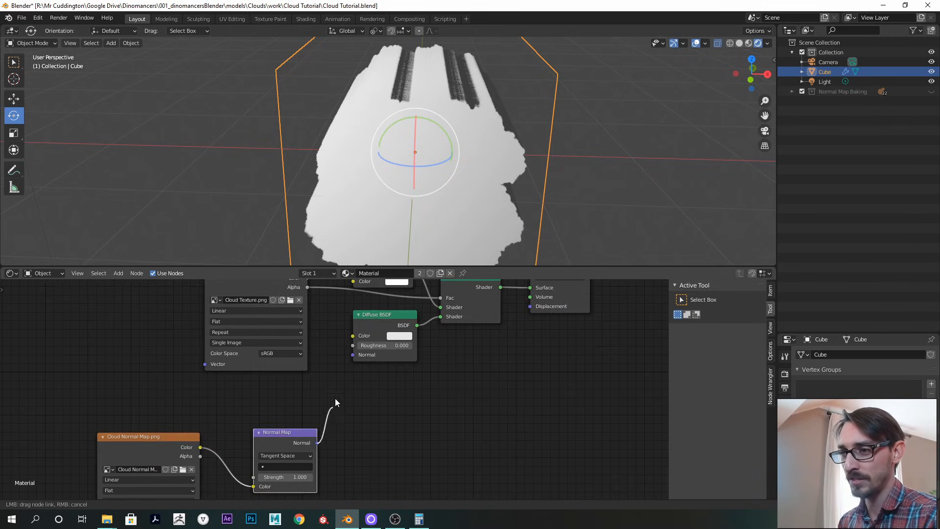
pyautogui.moveTo(351, 359); pyautogui.dragTo(352, 359)
pyautogui.moveTo(376, 319); pyautogui.dragTo(369, 326)
pyautogui.moveTo(318, 443); pyautogui.dragTo(346, 361)
pyautogui.scroll(-2, 466, 181)
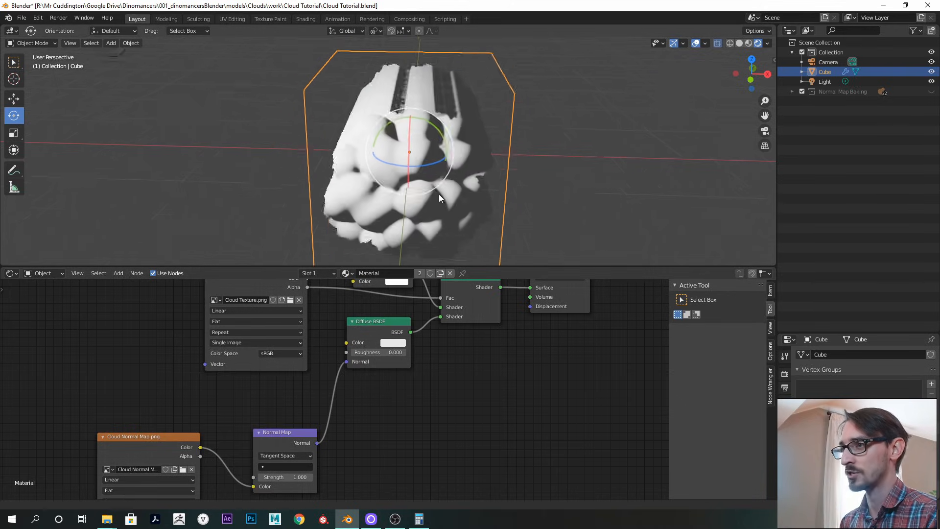
# Select the scene light and move it close to the cloud, just above its upper-left edge
pyautogui.click(813, 81)
pyautogui.scroll(-4, 567, 168)
pyautogui.press('g')
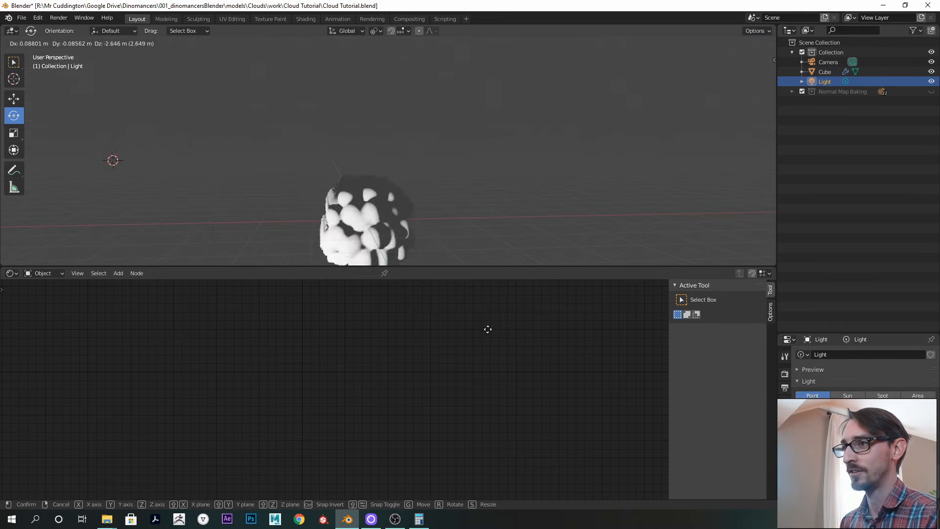
pyautogui.click(608, 183)
pyautogui.keyDown('shift'); pyautogui.moveTo(519, 209); pyautogui.dragTo(468, 192, button='middle'); pyautogui.keyUp('shift')
pyautogui.press('g')
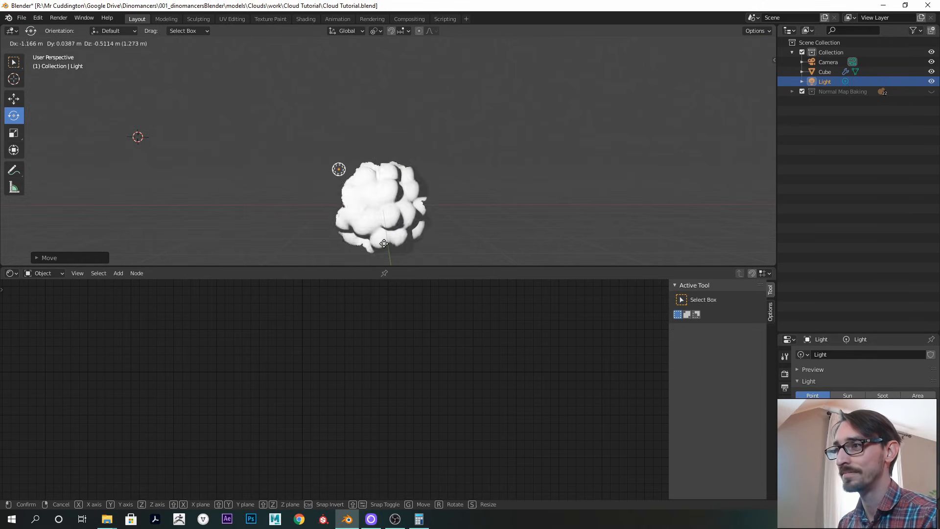
pyautogui.click(488, 206)
pyautogui.moveTo(532, 190); pyautogui.dragTo(396, 161, button='middle')
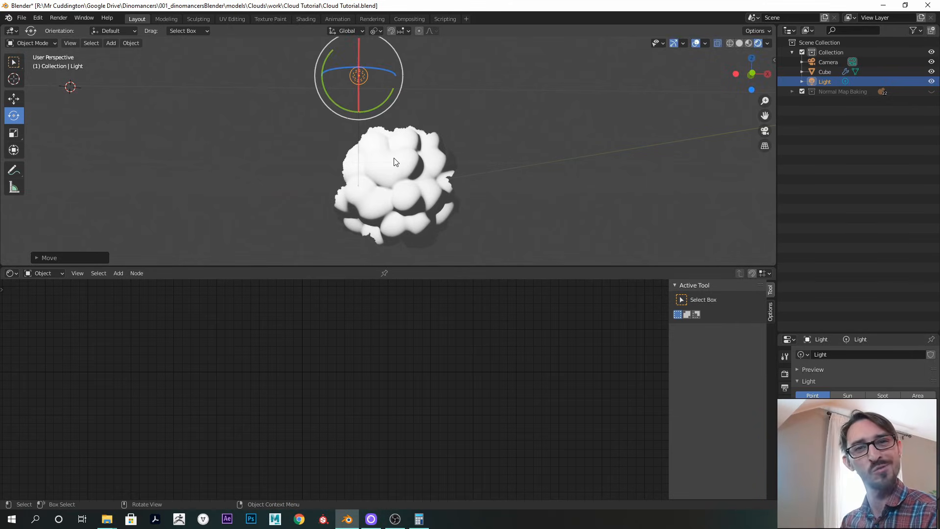
pyautogui.press('g')
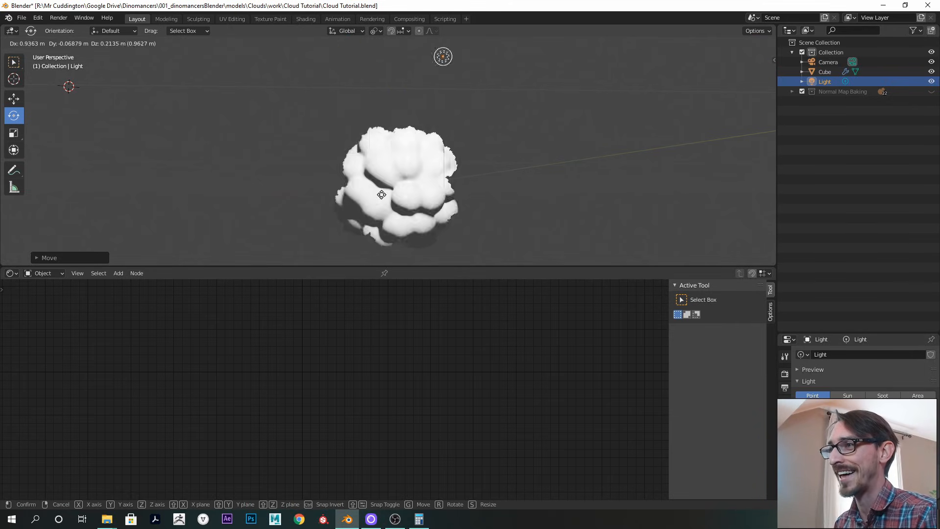
pyautogui.rightClick(373, 208)
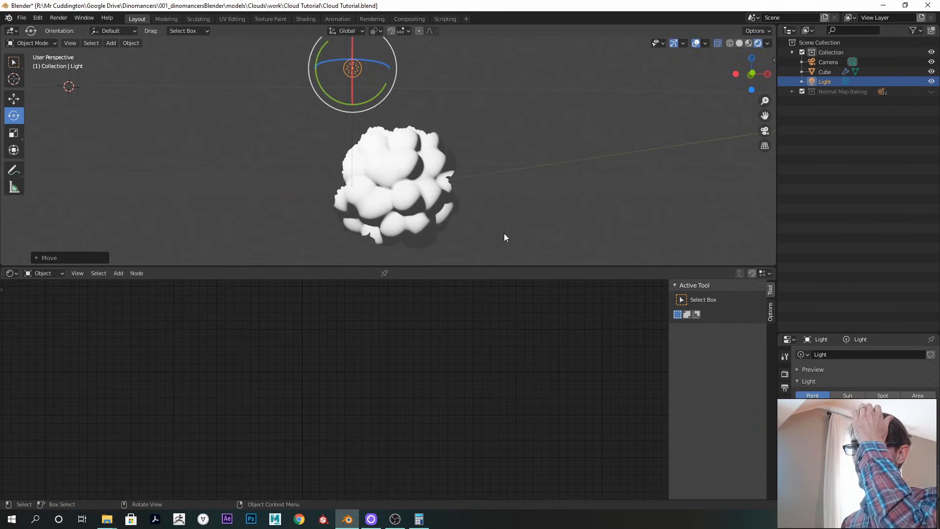
# Enlarge the light's properties area, change the light type to Sun and rotate it to light the front of the cloud
pyautogui.moveTo(840, 334); pyautogui.dragTo(851, 148)
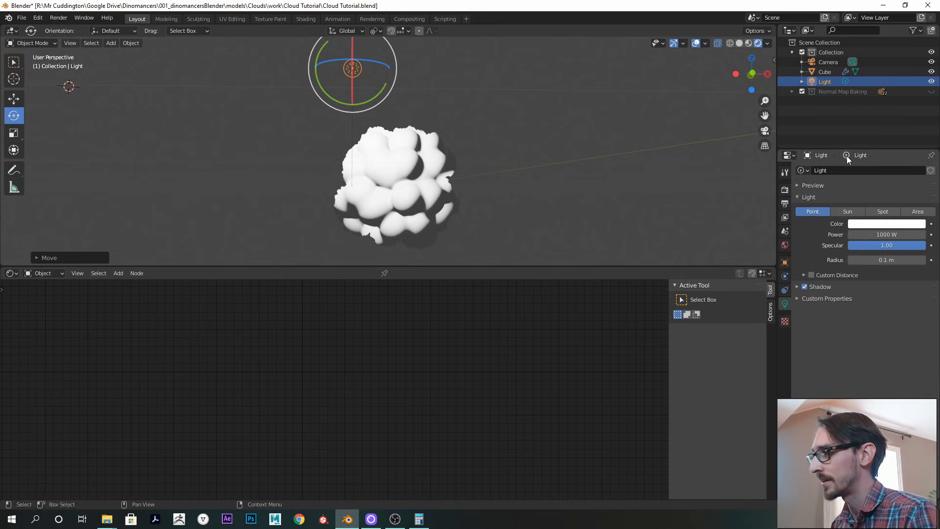
pyautogui.click(845, 211)
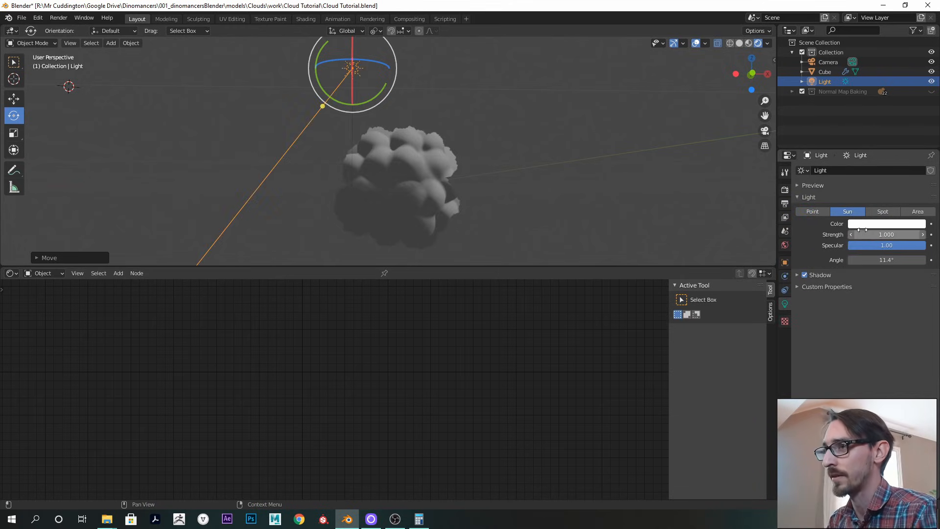
pyautogui.press('r')
pyautogui.press('r')
pyautogui.press('r')
pyautogui.press('r')
pyautogui.press('r')
pyautogui.click(368, 123)
pyautogui.moveTo(368, 123); pyautogui.dragTo(401, 126, button='middle')
pyautogui.scroll(-2, 401, 126)
pyautogui.moveTo(334, 61); pyautogui.dragTo(333, 82)
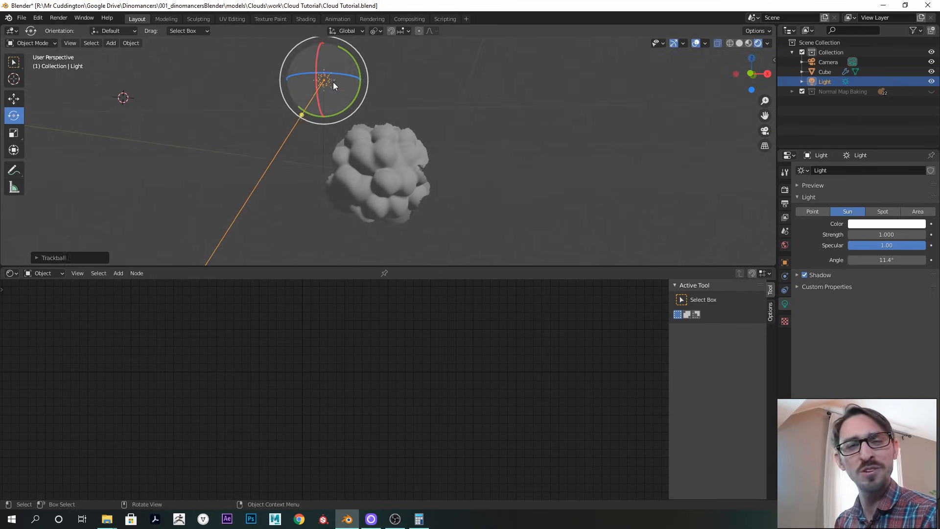
# Select the cloud cube, enlarge the node editor and move the Cloud Normal Map.png and Normal Map nodes lower
pyautogui.keyDown('shift'); pyautogui.moveTo(380, 180); pyautogui.dragTo(380, 172, button='middle'); pyautogui.keyUp('shift')
pyautogui.scroll(2, 380, 172)
pyautogui.click(445, 164)
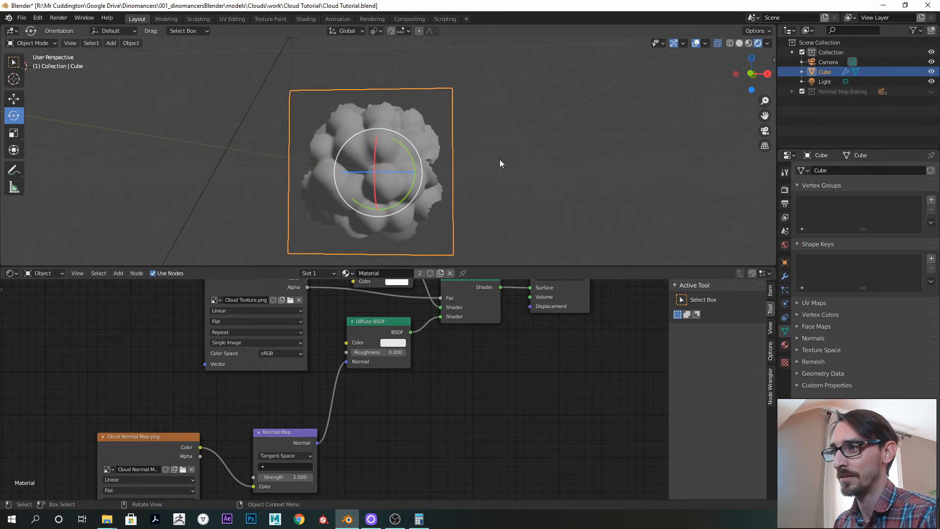
pyautogui.moveTo(475, 266); pyautogui.dragTo(475, 235)
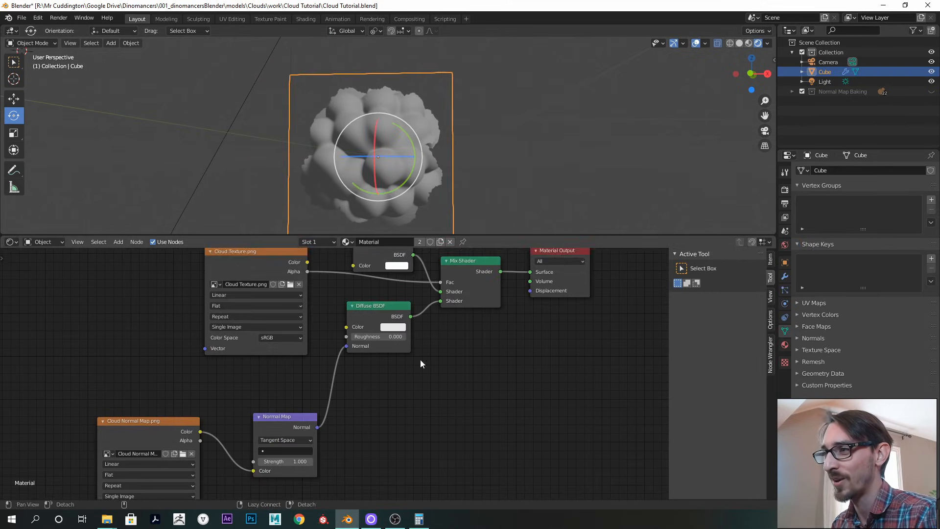
pyautogui.moveTo(420, 360); pyautogui.dragTo(448, 328, button='middle')
pyautogui.moveTo(322, 386); pyautogui.dragTo(339, 428)
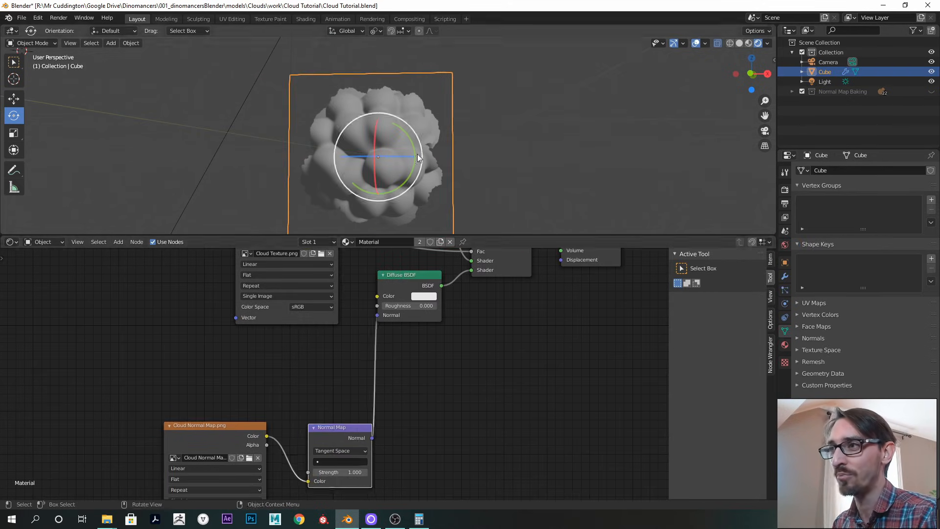
pyautogui.scroll(2, 433, 145)
pyautogui.scroll(2, 415, 147)
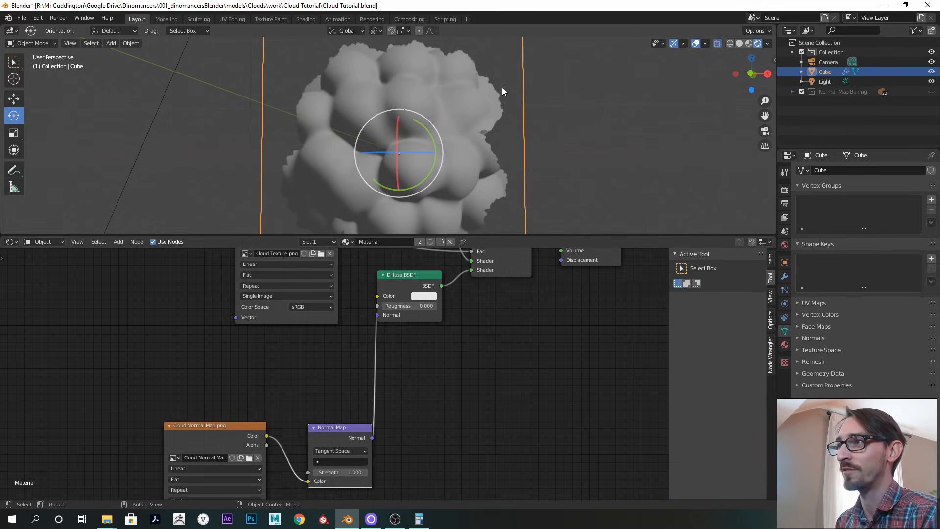
pyautogui.moveTo(330, 379); pyautogui.dragTo(353, 338, button='middle')
pyautogui.moveTo(343, 387); pyautogui.dragTo(322, 415)
# Add a Noise Texture node above the Cloud Normal Map.png texture and move the two normal map nodes down for space
pyautogui.click(283, 343)
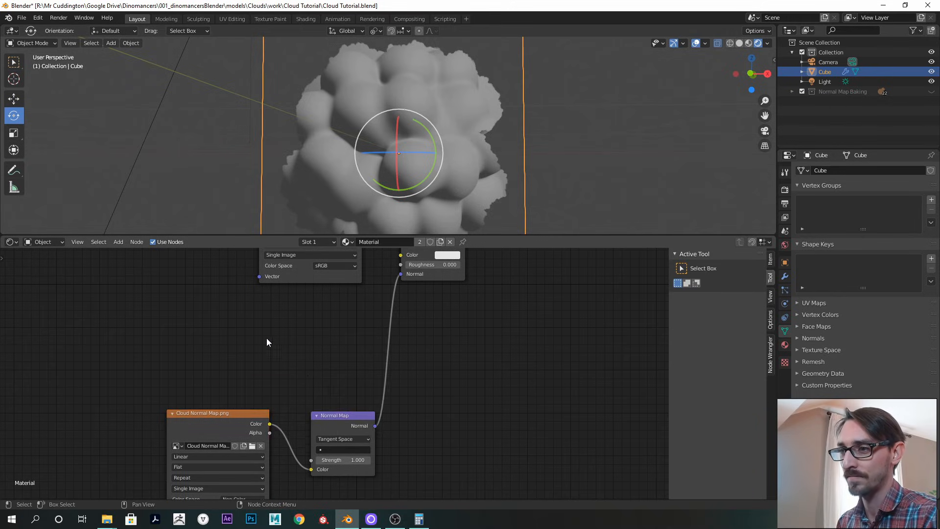
pyautogui.hotkey('shift', 'a')
pyautogui.click(266, 336)
pyautogui.press('Escape')
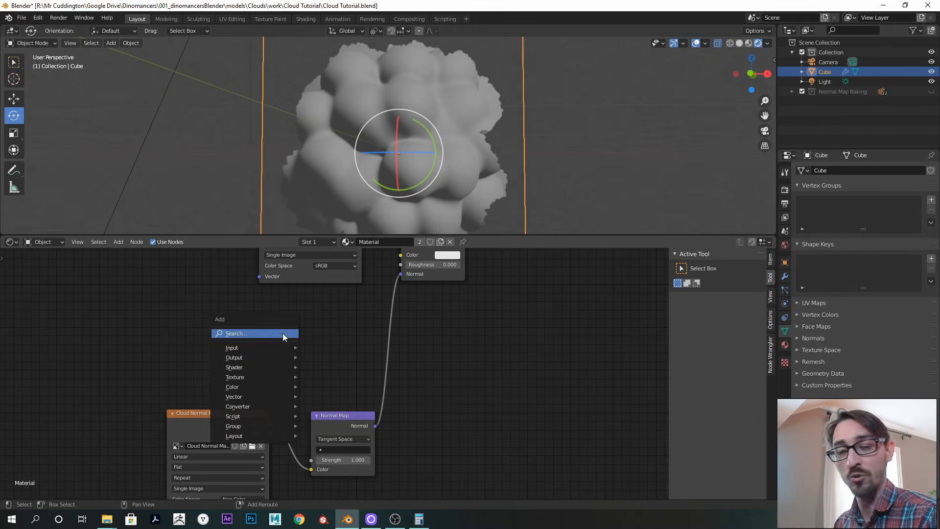
pyautogui.hotkey('shift', 'a')
pyautogui.click(283, 337)
pyautogui.write('noise')
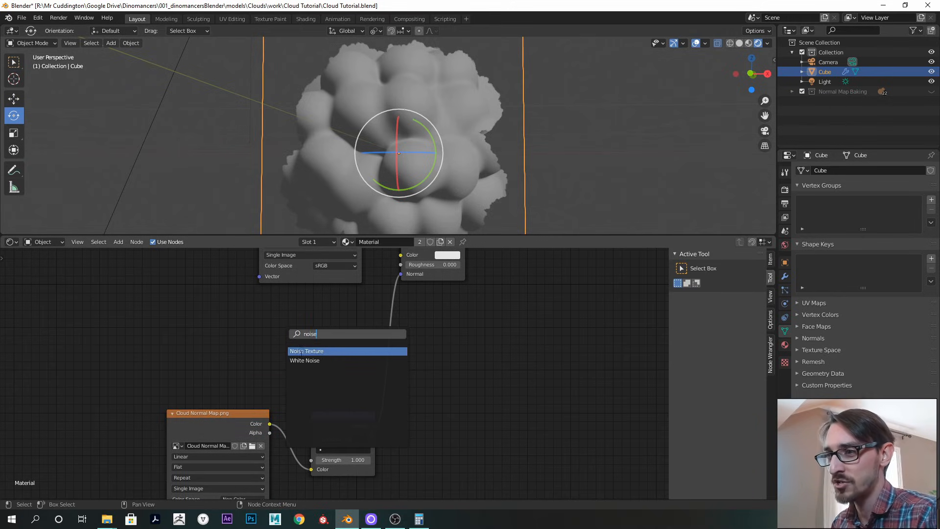
pyautogui.click(300, 352)
pyautogui.click(201, 317)
pyautogui.moveTo(190, 398); pyautogui.dragTo(398, 436)
pyautogui.moveTo(239, 418); pyautogui.dragTo(264, 443)
pyautogui.click(311, 401)
# Add connected Mapping and Texture Coordinate nodes to the Cloud Normal Map.png texture and shift them further left
pyautogui.moveTo(313, 399); pyautogui.dragTo(383, 323, button='middle')
pyautogui.scroll(1, 380, 329)
pyautogui.moveTo(292, 384); pyautogui.dragTo(274, 380)
pyautogui.moveTo(274, 374); pyautogui.dragTo(314, 354, button='middle')
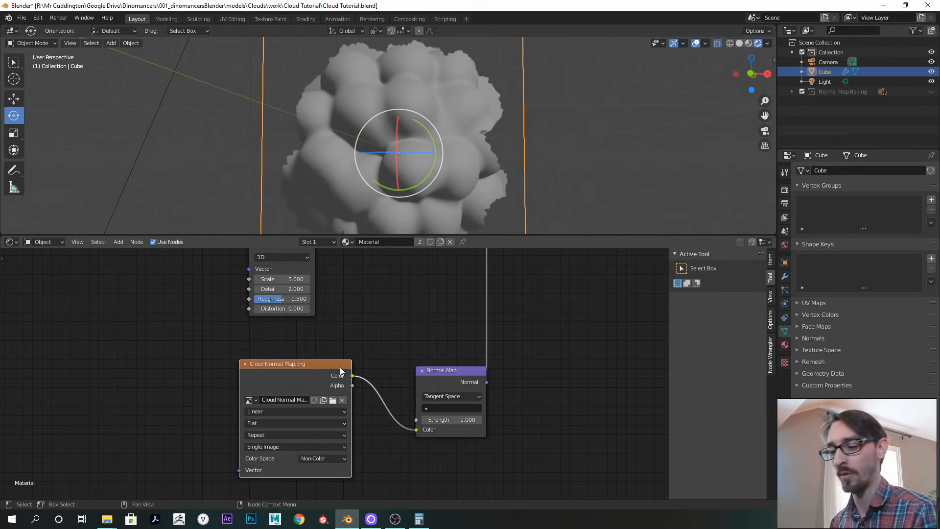
pyautogui.hotkey('ctrl', 't')
pyautogui.moveTo(133, 343); pyautogui.dragTo(249, 354, button='middle')
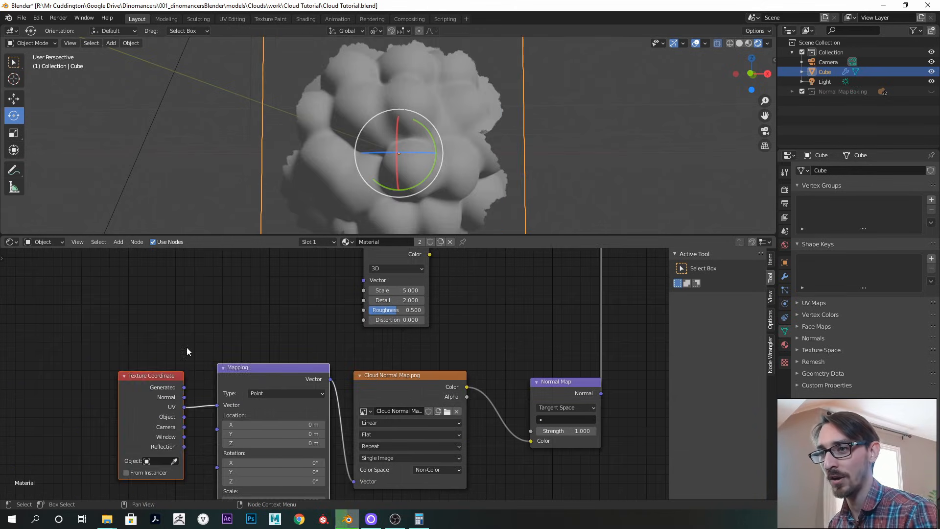
pyautogui.moveTo(263, 374); pyautogui.dragTo(249, 365)
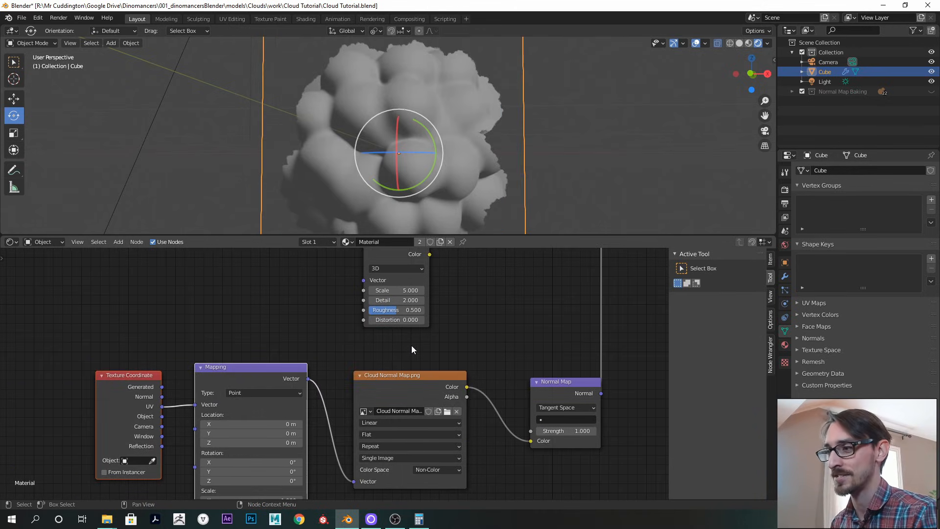
# Spread the normal map's node chain apart and place the Noise Texture node above the Mapping node
pyautogui.moveTo(392, 365); pyautogui.dragTo(402, 361, button='middle')
pyautogui.moveTo(53, 338); pyautogui.dragTo(225, 476)
pyautogui.moveTo(252, 376)
pyautogui.mouseDown()
pyautogui.moveTo(258, 382)
pyautogui.moveTo(242, 385)
pyautogui.mouseUp()
pyautogui.moveTo(396, 380); pyautogui.dragTo(403, 380)
pyautogui.moveTo(432, 343); pyautogui.dragTo(428, 398, button='middle')
pyautogui.moveTo(395, 295); pyautogui.dragTo(242, 307)
pyautogui.moveTo(303, 373); pyautogui.dragTo(389, 364, button='middle')
pyautogui.moveTo(333, 277); pyautogui.dragTo(336, 284)
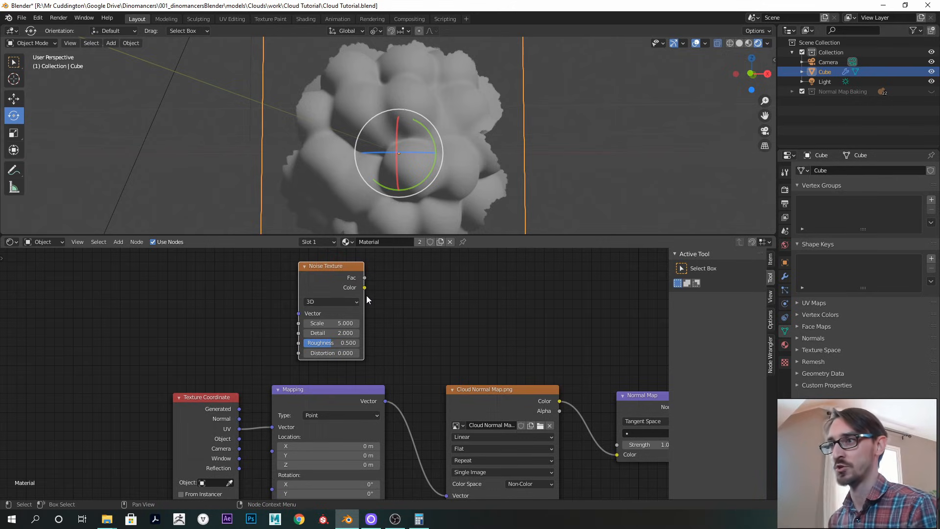
# Mix the Noise Texture with the Mapping vector, setting the mix factor to 0.900 and the noise scale to 18.600
pyautogui.keyDown('ctrl'); pyautogui.keyDown('alt'); pyautogui.moveTo(322, 293); pyautogui.dragTo(319, 419, button='right'); pyautogui.keyUp('alt'); pyautogui.keyUp('ctrl')
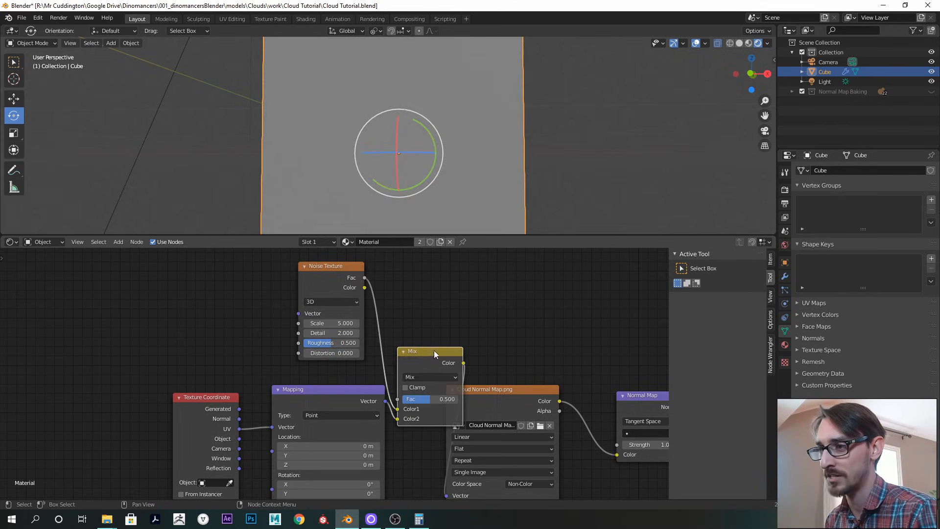
pyautogui.moveTo(434, 351); pyautogui.dragTo(419, 298)
pyautogui.moveTo(416, 345)
pyautogui.mouseDown()
pyautogui.moveTo(442, 345)
pyautogui.moveTo(432, 348)
pyautogui.mouseUp()
pyautogui.moveTo(329, 323); pyautogui.dragTo(393, 315)
# Enlarge the 3D viewport and refine the distortion with a noise scale of 26.800 and a mix factor of 0.942
pyautogui.moveTo(553, 236); pyautogui.dragTo(539, 313)
pyautogui.moveTo(499, 389); pyautogui.dragTo(476, 366, button='middle')
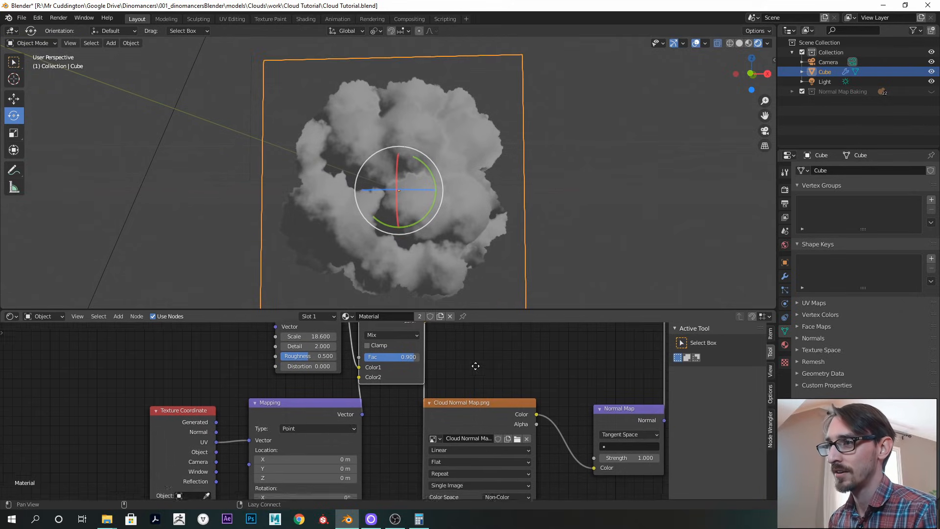
pyautogui.scroll(1, 468, 260)
pyautogui.moveTo(415, 363); pyautogui.dragTo(405, 410, button='middle')
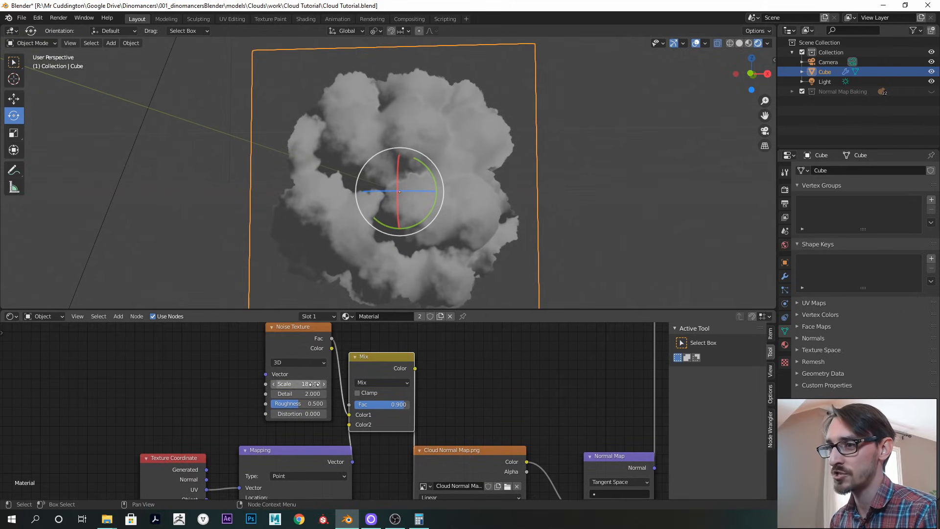
pyautogui.moveTo(315, 385); pyautogui.dragTo(301, 385)
pyautogui.moveTo(405, 404); pyautogui.dragTo(413, 402)
pyautogui.moveTo(302, 384); pyautogui.dragTo(302, 384)
pyautogui.moveTo(403, 406); pyautogui.dragTo(408, 406)
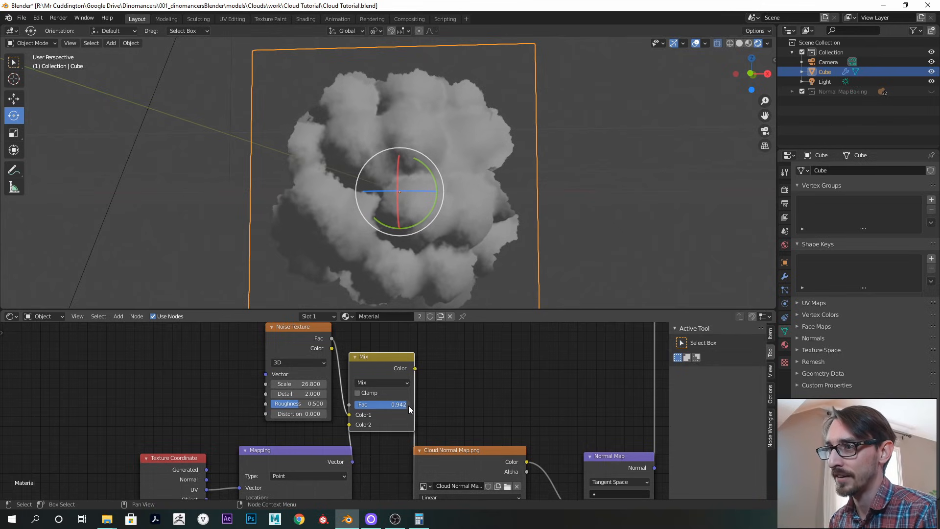
# Rotate the sun light so it shines more steeply down on the cloud, and leave everything deselected
pyautogui.scroll(-3, 465, 198)
pyautogui.click(664, 150)
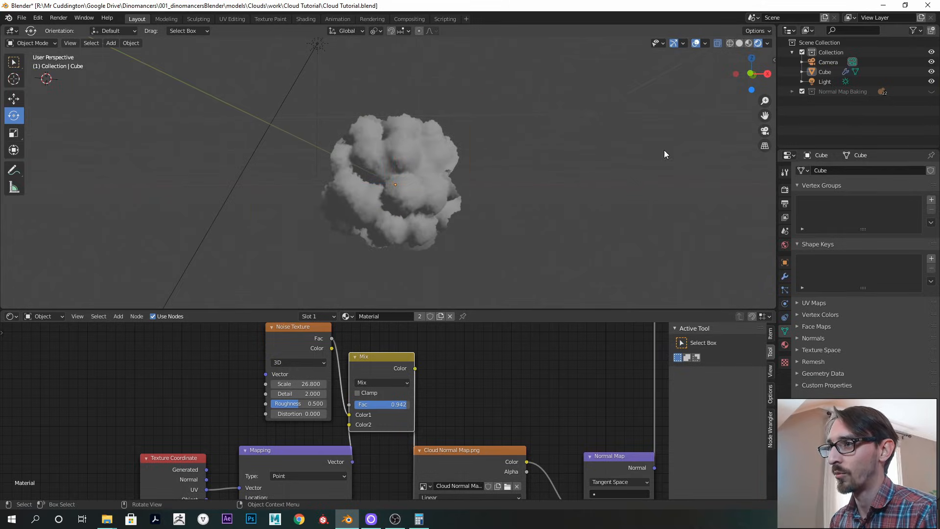
pyautogui.click(825, 81)
pyautogui.moveTo(328, 60); pyautogui.dragTo(343, 73)
pyautogui.keyDown('shift'); pyautogui.moveTo(342, 73); pyautogui.dragTo(360, 94, button='middle'); pyautogui.keyUp('shift')
pyautogui.moveTo(360, 95)
pyautogui.mouseDown()
pyautogui.moveTo(349, 69)
pyautogui.moveTo(359, 47)
pyautogui.moveTo(357, 102)
pyautogui.moveTo(368, 121)
pyautogui.moveTo(376, 93)
pyautogui.mouseUp()
pyautogui.moveTo(358, 105); pyautogui.dragTo(353, 131)
pyautogui.keyDown('shift'); pyautogui.moveTo(386, 164); pyautogui.dragTo(366, 133, button='middle'); pyautogui.keyUp('shift')
pyautogui.scroll(2, 366, 133)
pyautogui.click(448, 233)
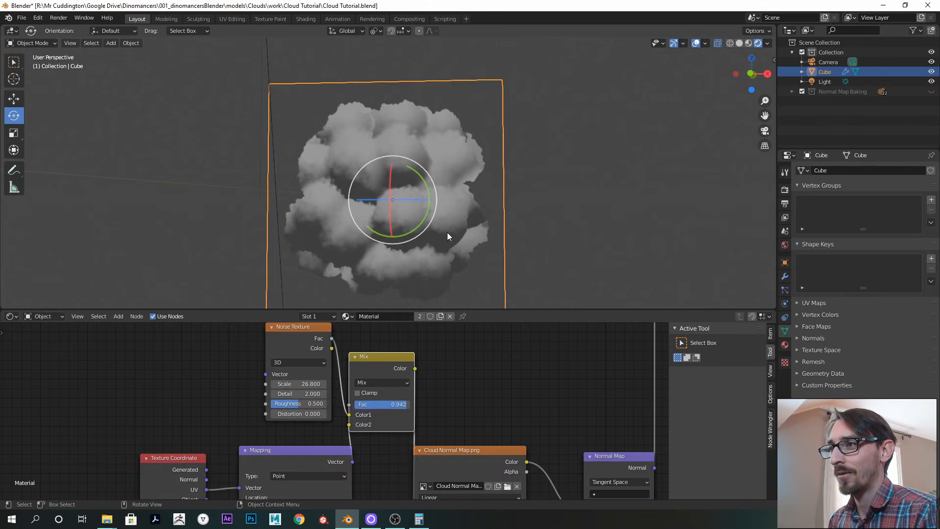
pyautogui.click(530, 223)
pyautogui.scroll(-3, 543, 196)
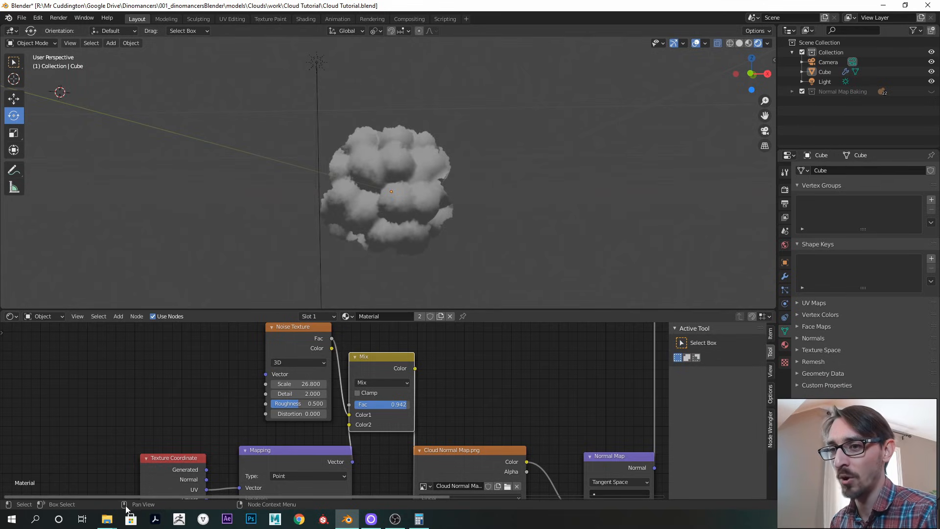
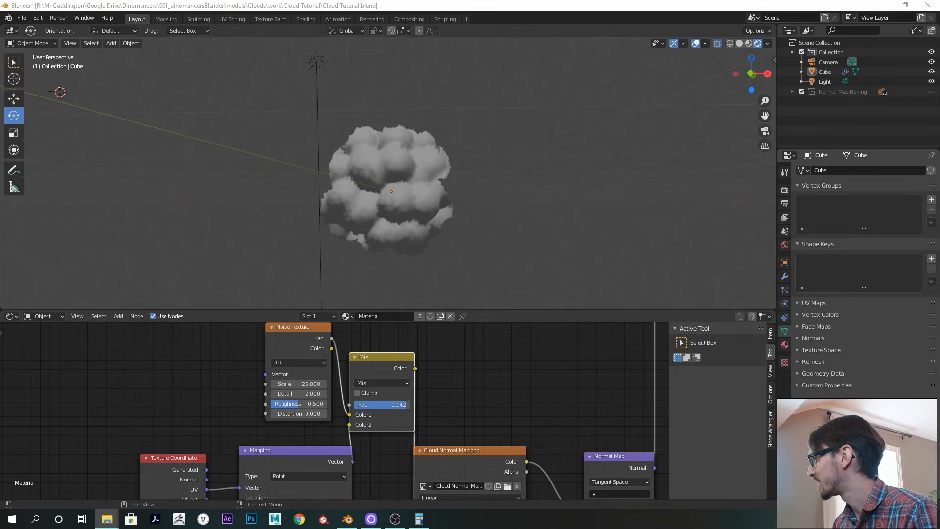
# Bring the reference image ref_cloud2.jpg into the 3D scene beside the cloud
pyautogui.moveTo(279, 208); pyautogui.dragTo(281, 209)
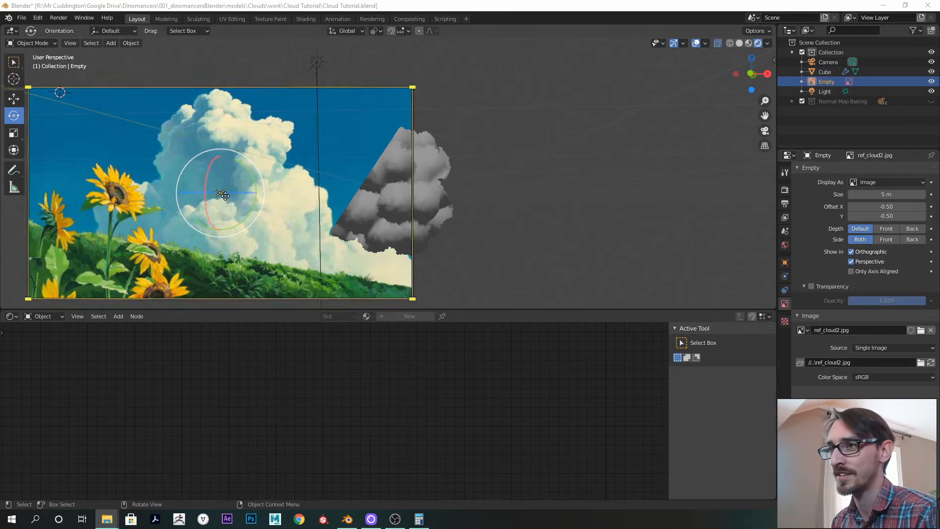
pyautogui.keyDown('shift'); pyautogui.click(392, 200); pyautogui.keyUp('shift')
pyautogui.keyDown('shift'); pyautogui.click(288, 181); pyautogui.keyUp('shift')
pyautogui.click(288, 181)
# Enlarge the ref_cloud2.jpg reference image and move it back behind the cloud
pyautogui.moveTo(418, 204); pyautogui.dragTo(420, 236, button='middle')
pyautogui.scroll(-2, 392, 217)
pyautogui.press('s')
pyautogui.click(497, 228)
pyautogui.scroll(-1, 441, 211)
pyautogui.moveTo(432, 196); pyautogui.dragTo(409, 263, button='middle')
pyautogui.press('g')
pyautogui.click(350, 213)
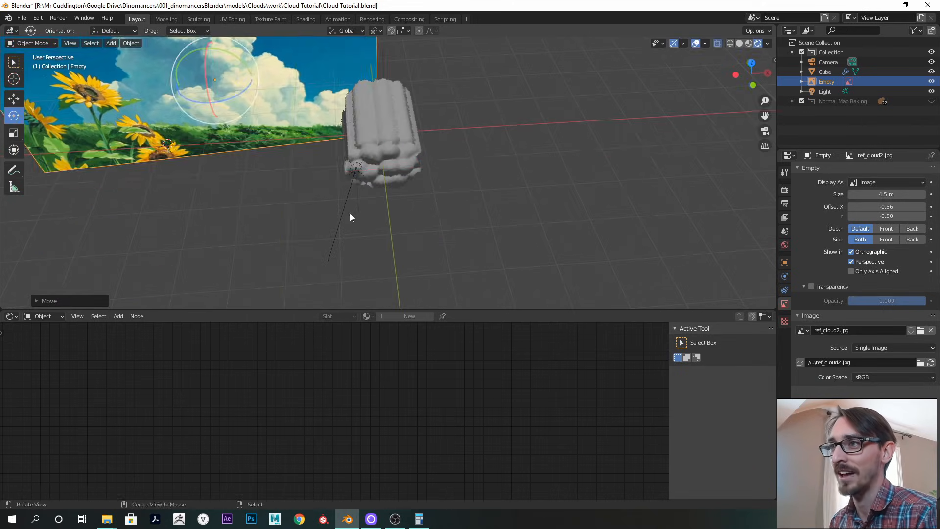
# Fine-tune the reference image's scale and position so its painted cloud sits to the left of the 3D cloud
pyautogui.moveTo(350, 213); pyautogui.dragTo(418, 166, button='middle')
pyautogui.scroll(3, 419, 166)
pyautogui.press('s')
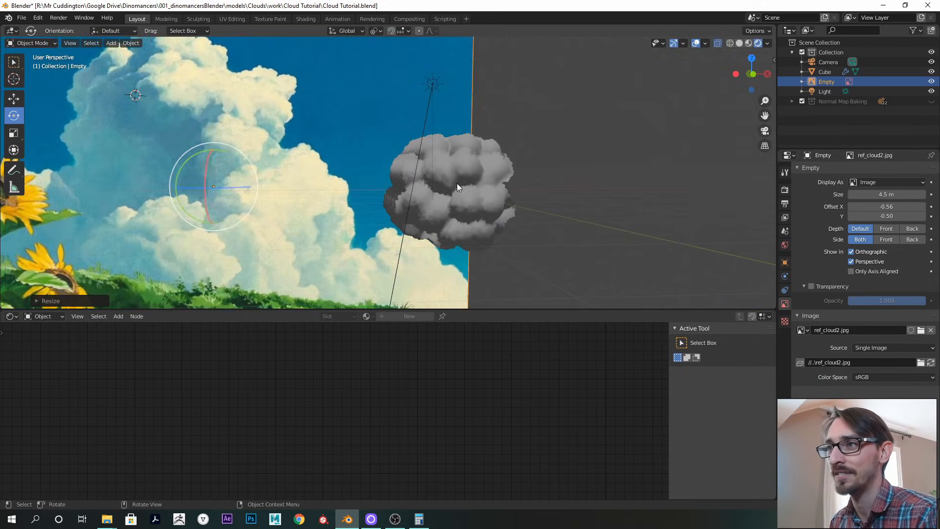
pyautogui.click(457, 183)
pyautogui.press('g')
pyautogui.click(441, 197)
pyautogui.press('s')
pyautogui.click(423, 200)
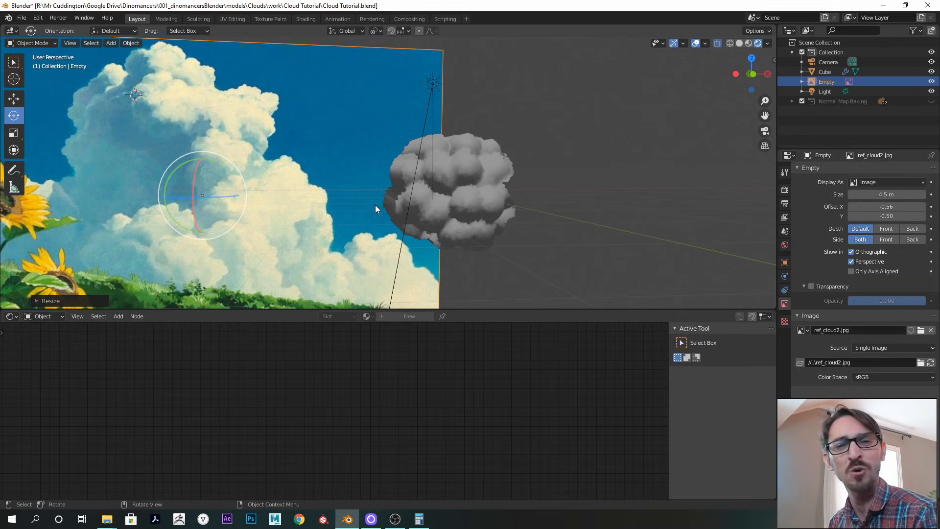
# Show the World shader nodes and sample the reference painting's blue sky as the Background color
pyautogui.keyDown('shift'); pyautogui.moveTo(404, 207); pyautogui.dragTo(437, 208, button='middle'); pyautogui.keyUp('shift')
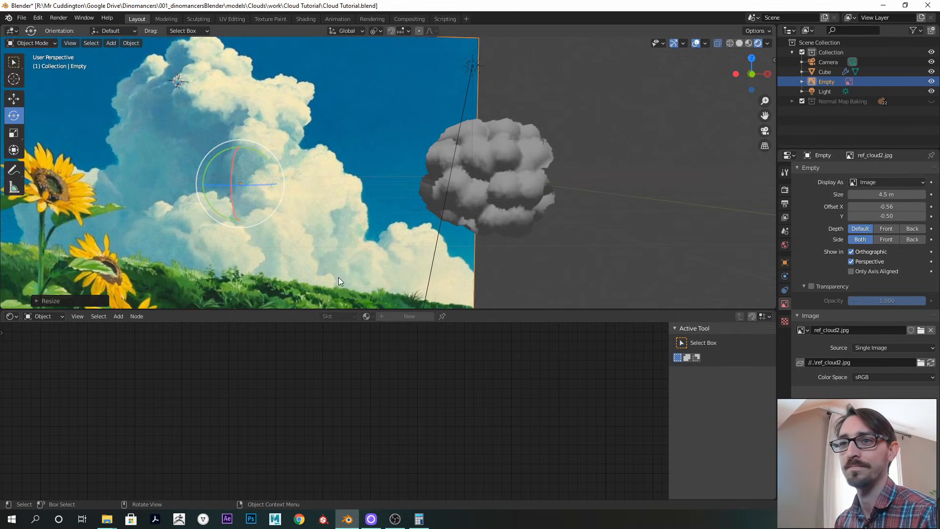
pyautogui.click(45, 316)
pyautogui.click(48, 334)
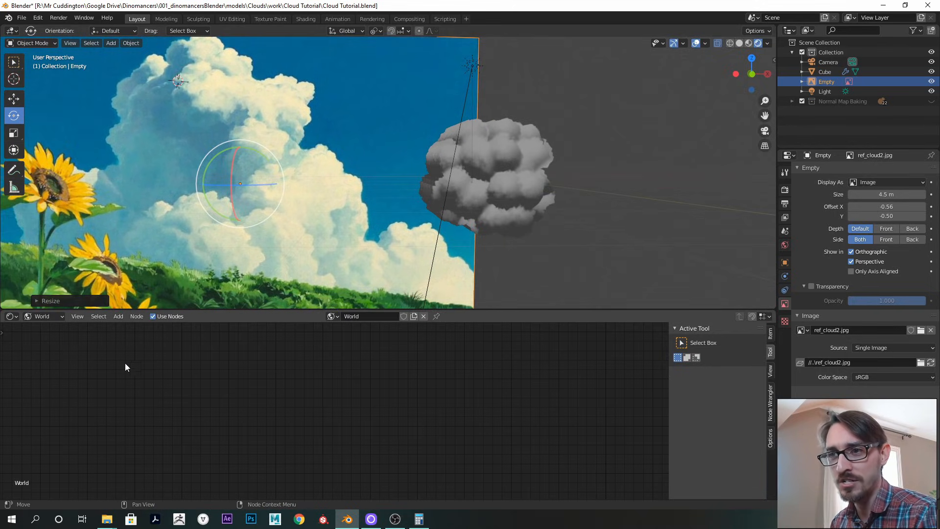
pyautogui.moveTo(397, 402); pyautogui.dragTo(306, 441, button='middle')
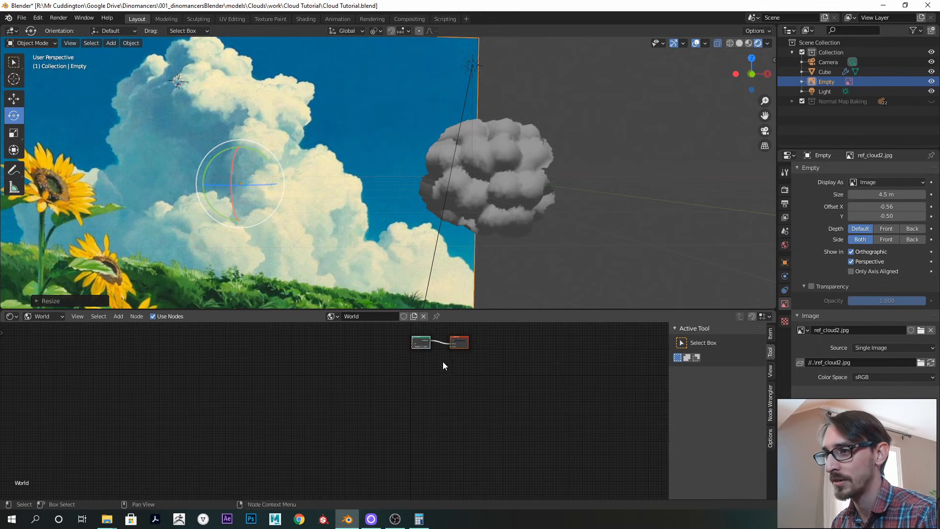
pyautogui.moveTo(438, 350); pyautogui.dragTo(329, 428, button='middle')
pyautogui.scroll(5, 338, 428)
pyautogui.click(385, 363)
pyautogui.click(435, 308)
pyautogui.click(435, 76)
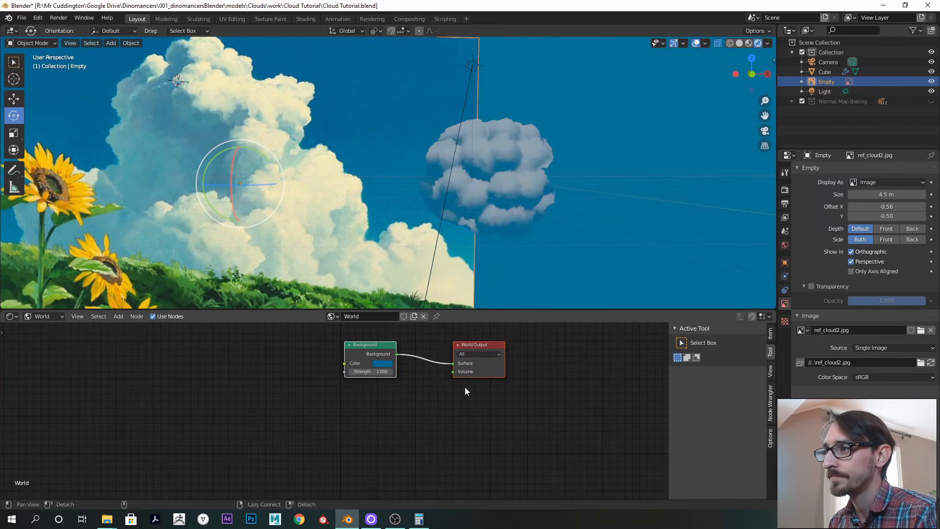
# Fine-tune the world Background color to hue 0.553 and saturation 0.942 to match the painted sky
pyautogui.moveTo(466, 390); pyautogui.dragTo(412, 410, button='middle')
pyautogui.scroll(3, 352, 436)
pyautogui.click(330, 391)
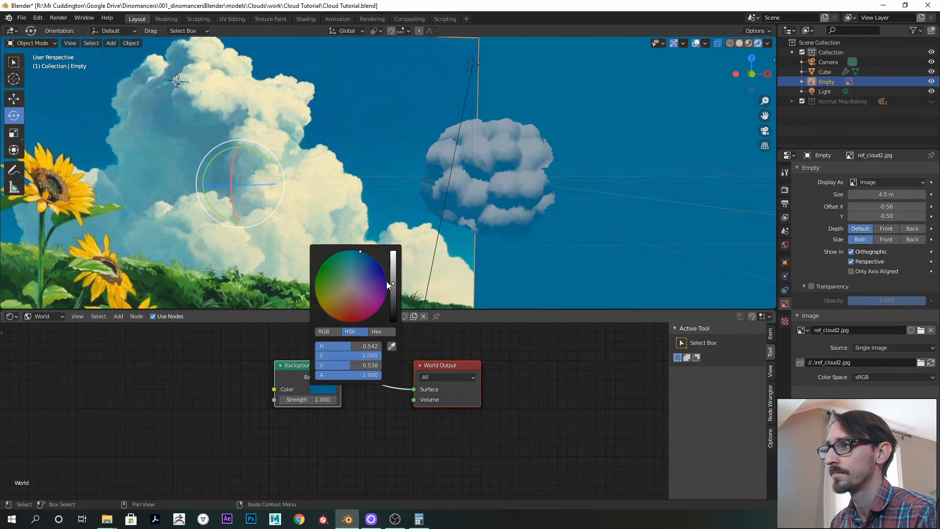
pyautogui.moveTo(359, 252); pyautogui.dragTo(362, 254)
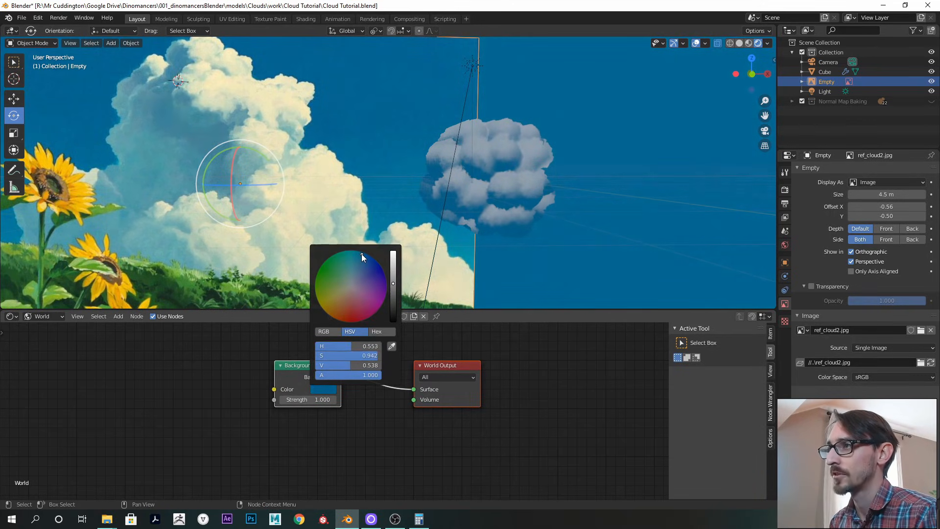
pyautogui.moveTo(483, 182); pyautogui.dragTo(457, 183, button='middle')
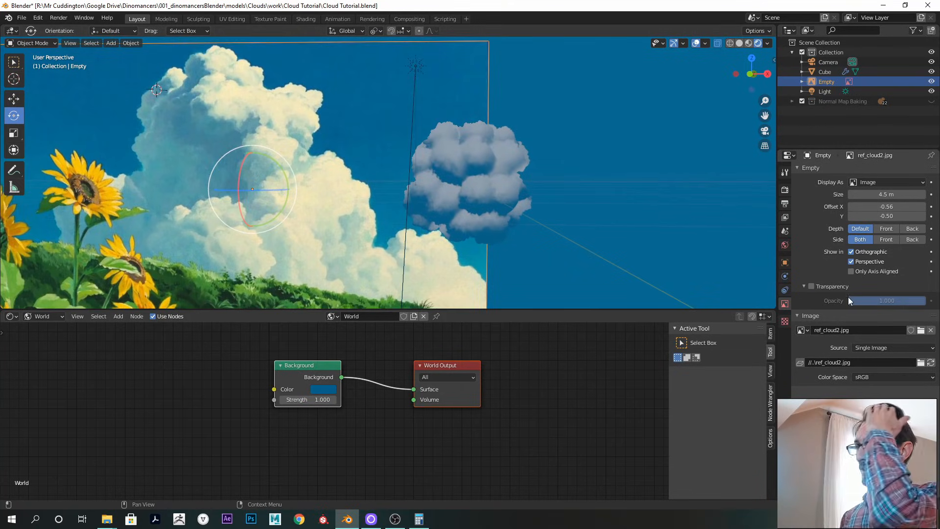
# Change the View Transform in the scene's color management settings
pyautogui.click(786, 191)
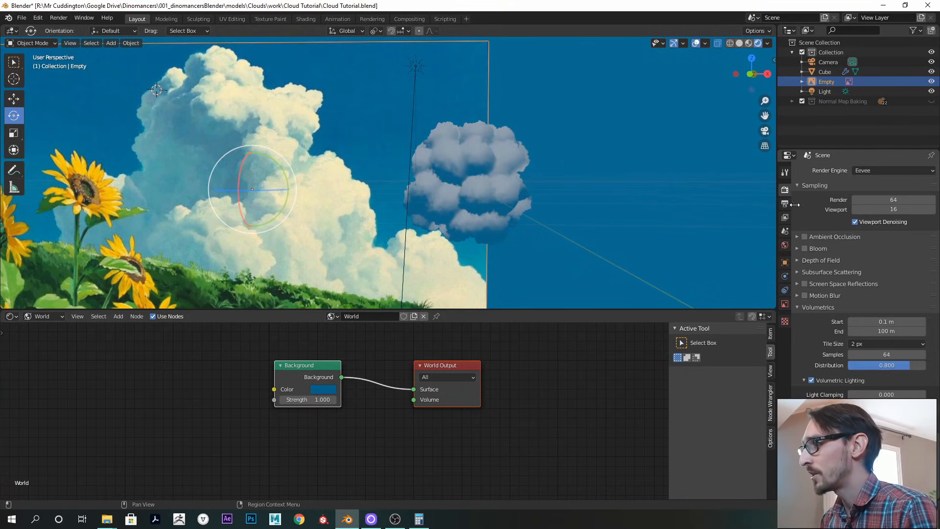
pyautogui.moveTo(839, 148); pyautogui.dragTo(839, 58)
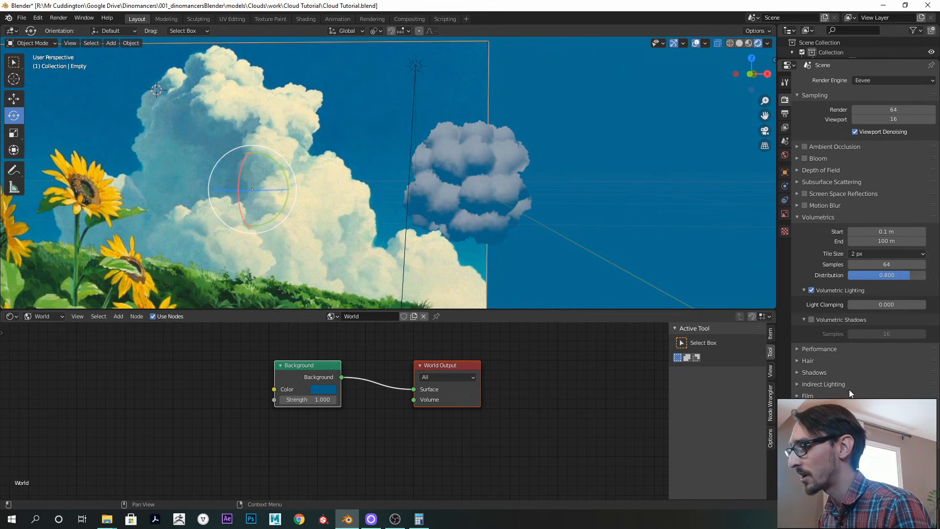
pyautogui.moveTo(849, 391); pyautogui.dragTo(868, 319, button='middle')
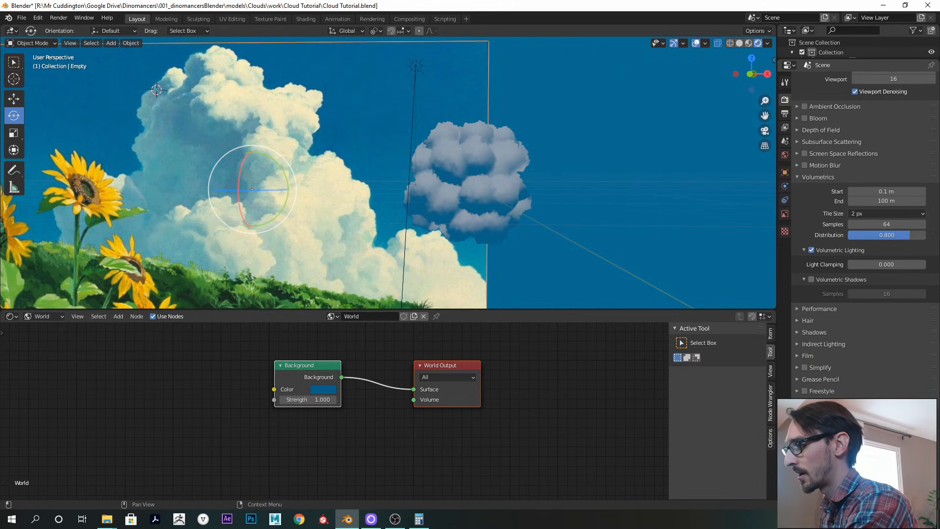
pyautogui.click(892, 431)
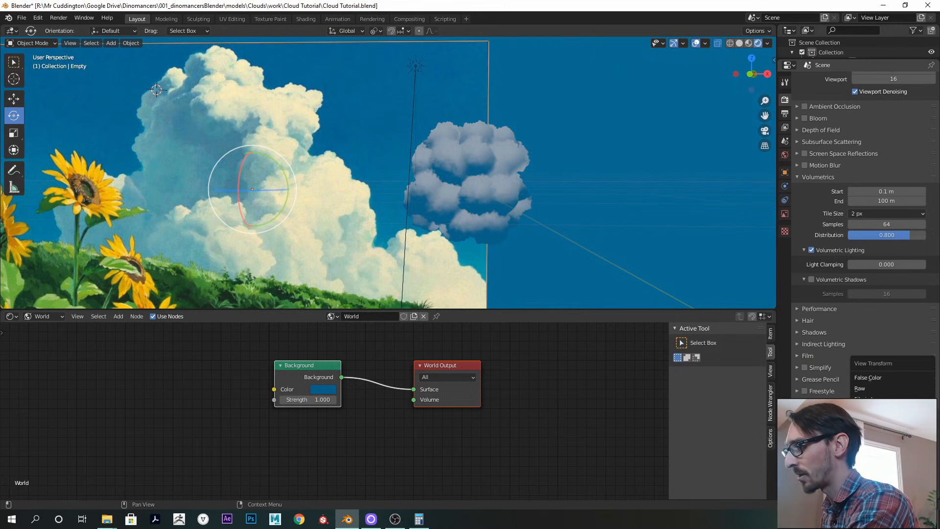
pyautogui.click(869, 420)
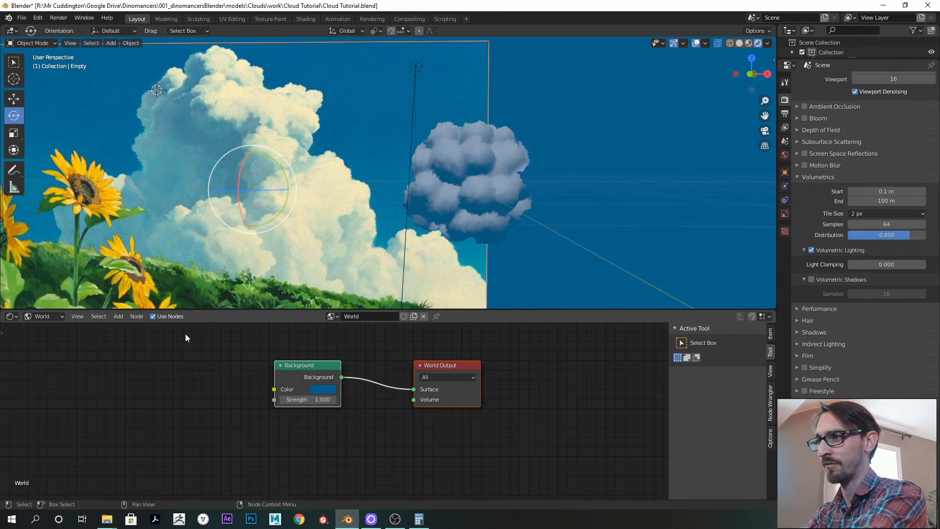
# Select the cloud, return to its object material nodes, and enlarge the node editor to fit the normal-map setup
pyautogui.click(42, 315)
pyautogui.click(45, 325)
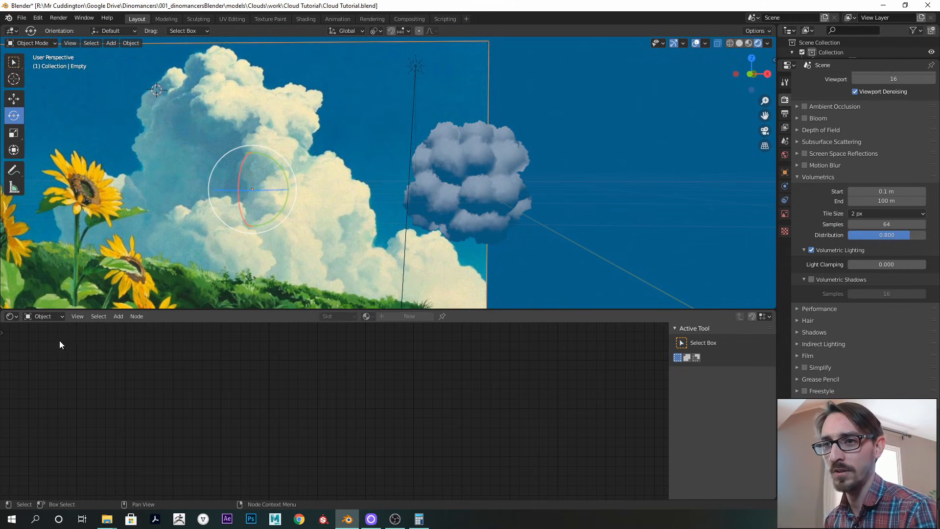
pyautogui.click(539, 219)
pyautogui.moveTo(455, 453); pyautogui.dragTo(503, 382, button='middle')
pyautogui.scroll(-11, 398, 439)
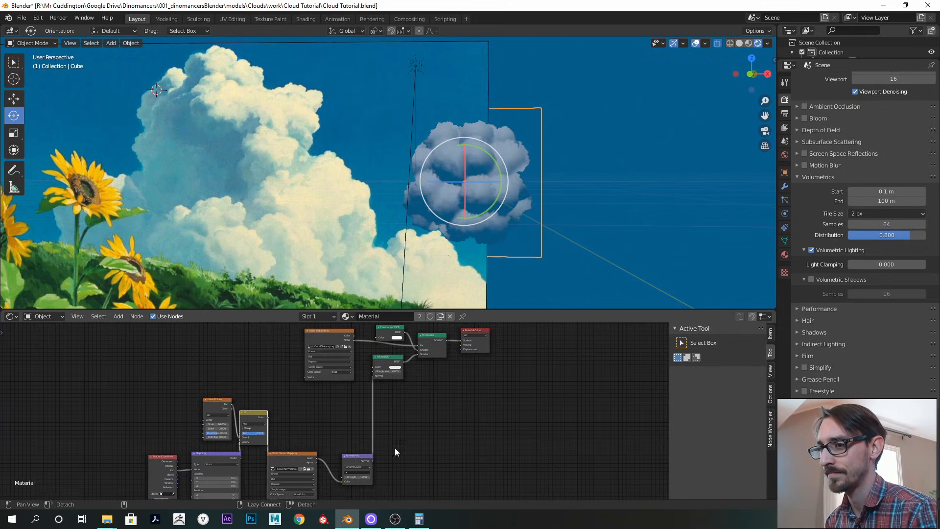
pyautogui.moveTo(141, 431); pyautogui.dragTo(195, 394, button='middle')
pyautogui.scroll(2, 369, 405)
pyautogui.moveTo(615, 309); pyautogui.dragTo(619, 218)
pyautogui.scroll(2, 439, 384)
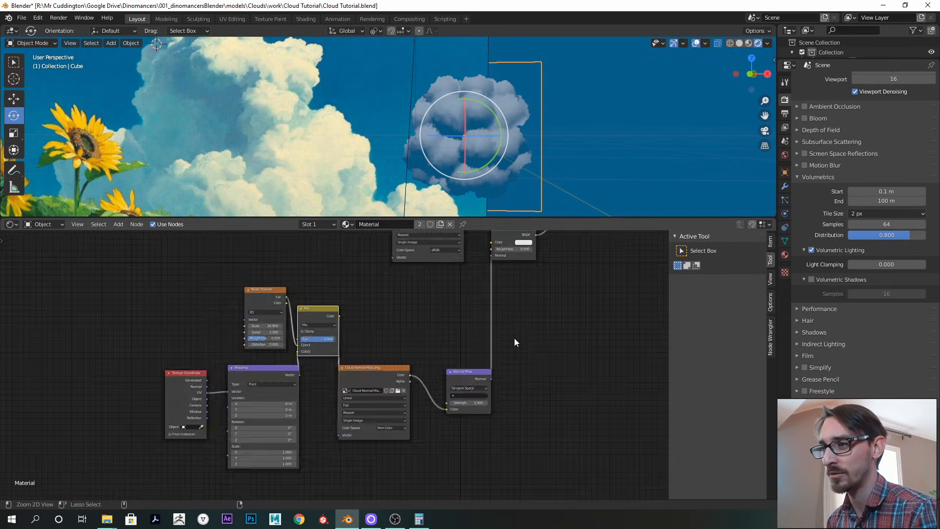
# Add a Frame node labeled Normal Map with a label size of 50
pyautogui.hotkey('shift', 'a')
pyautogui.write('frame')
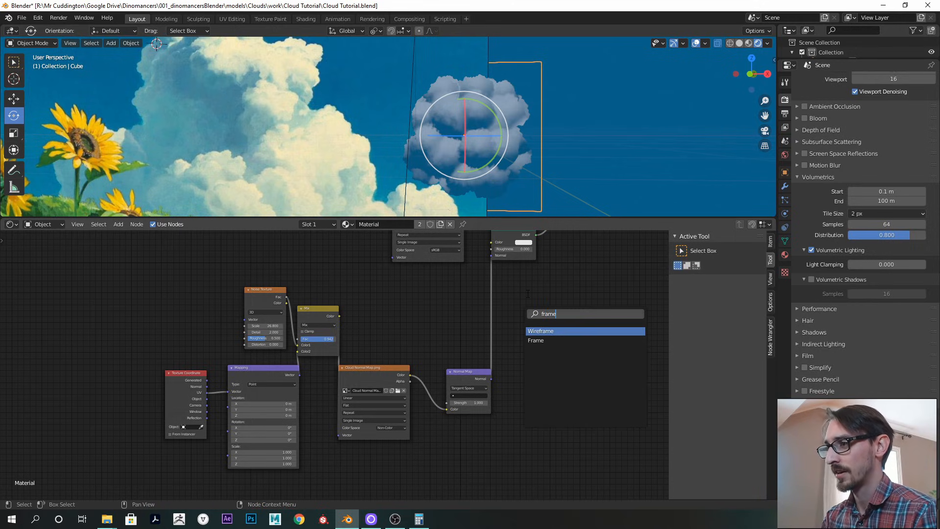
pyautogui.press('Down')
pyautogui.press('Return')
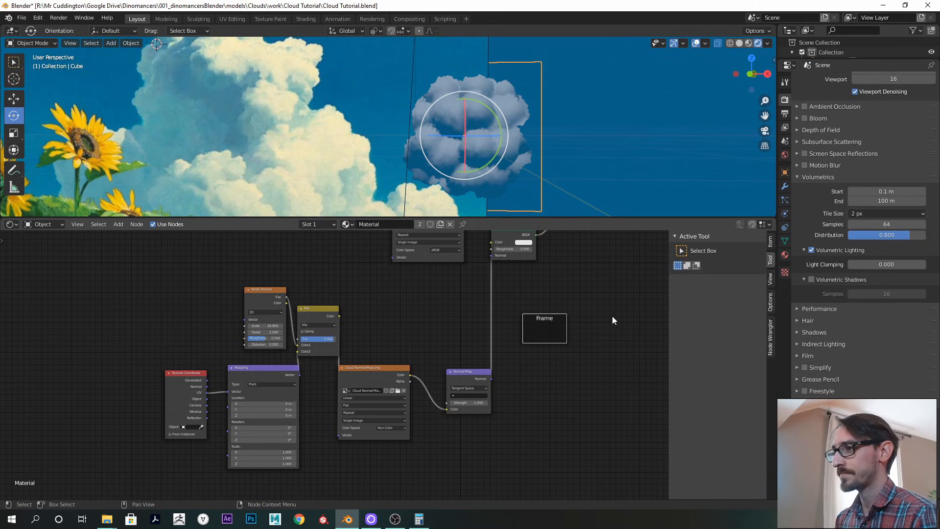
pyautogui.click(771, 241)
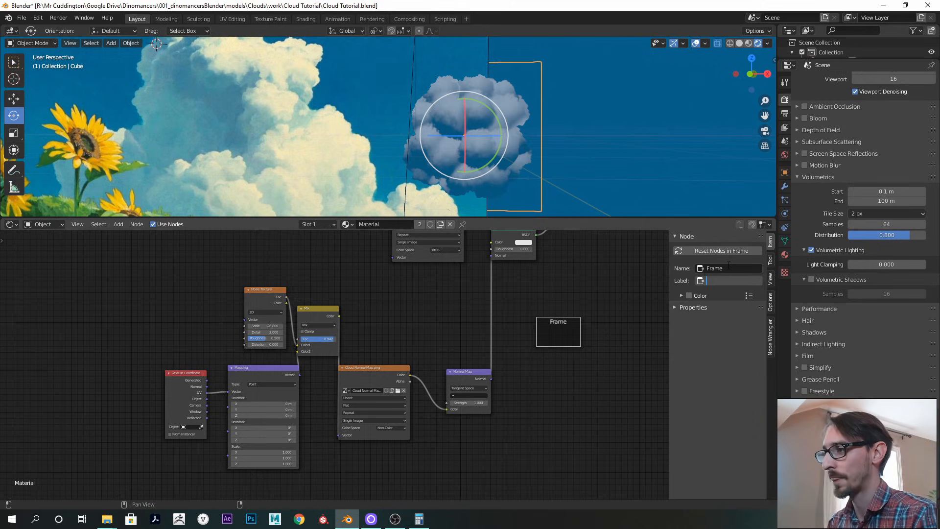
pyautogui.write('Normal Map')
pyautogui.press('Return')
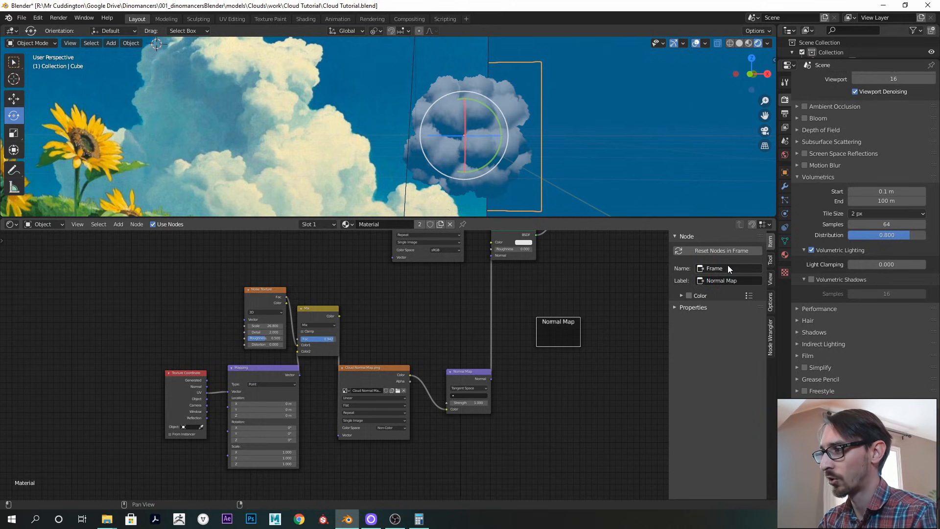
pyautogui.click(716, 307)
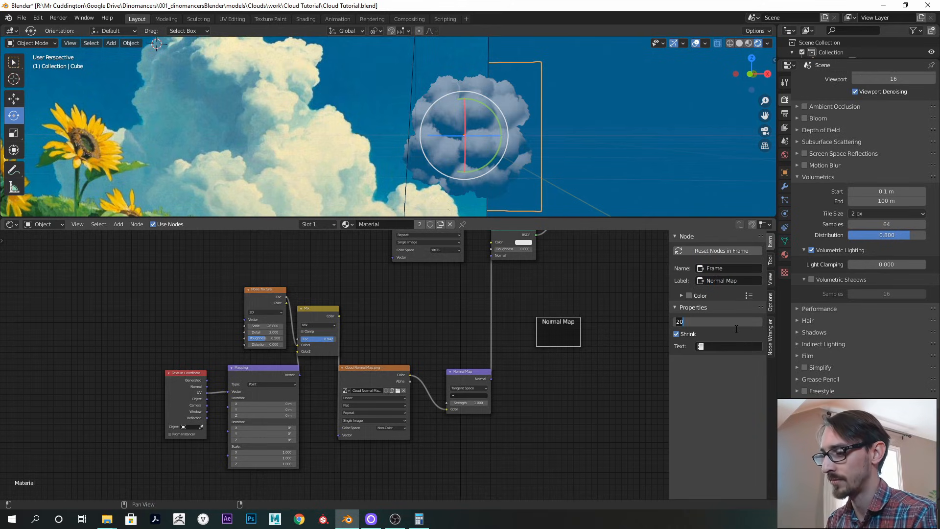
pyautogui.write('50')
pyautogui.press('Return')
# Place the noise, mix, mapping, texture coordinate, normal-map image and Normal Map nodes inside the Normal Map frame
pyautogui.moveTo(161, 280); pyautogui.dragTo(426, 440)
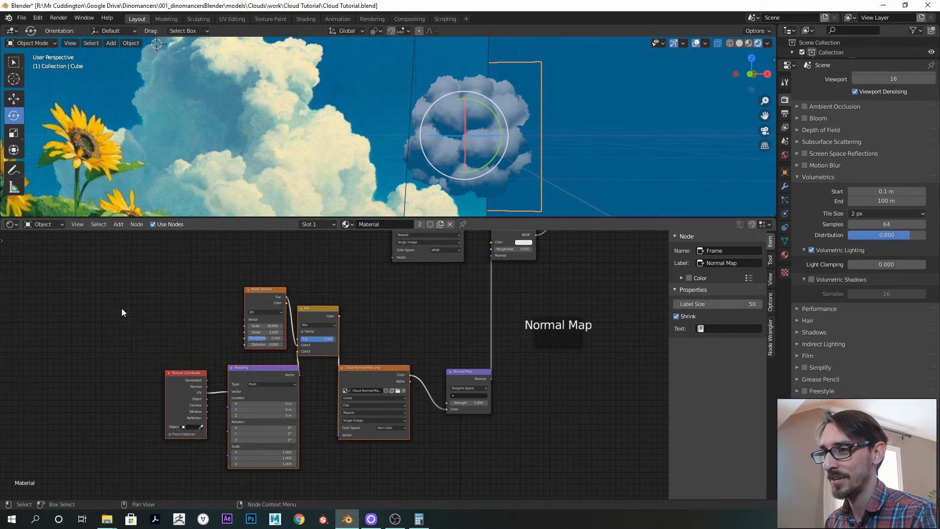
pyautogui.press('g')
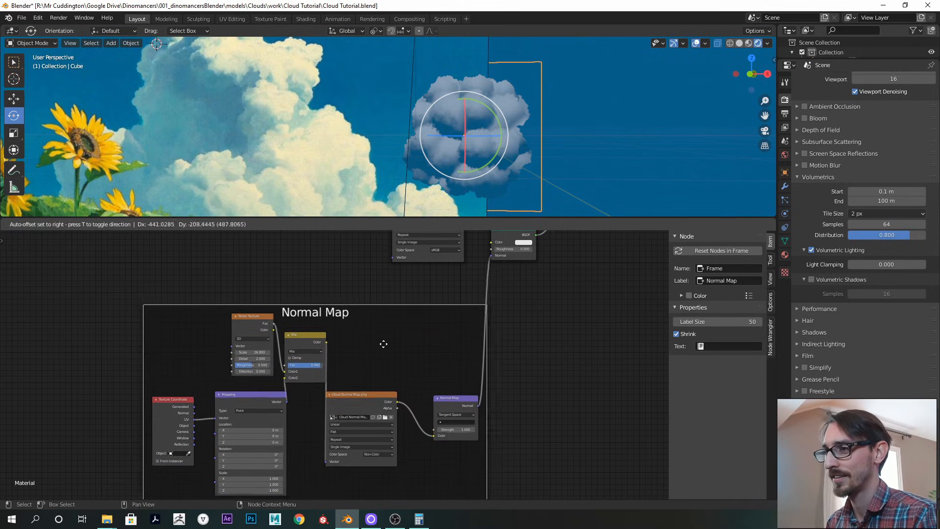
pyautogui.click(351, 350)
# Insert a Shader to RGB node between the Diffuse BSDF and the Mix Shader
pyautogui.keyDown('ctrl'); pyautogui.keyDown('alt'); pyautogui.moveTo(367, 327); pyautogui.dragTo(312, 301); pyautogui.keyUp('alt'); pyautogui.keyUp('ctrl')
pyautogui.moveTo(243, 336); pyautogui.dragTo(230, 337)
pyautogui.keyDown('alt'); pyautogui.moveTo(314, 302); pyautogui.dragTo(275, 419); pyautogui.keyUp('alt')
pyautogui.keyDown('ctrl'); pyautogui.keyDown('alt'); pyautogui.moveTo(372, 390); pyautogui.dragTo(458, 357); pyautogui.keyUp('alt'); pyautogui.keyUp('ctrl')
pyautogui.hotkey('shift', 'a')
pyautogui.write('shad')
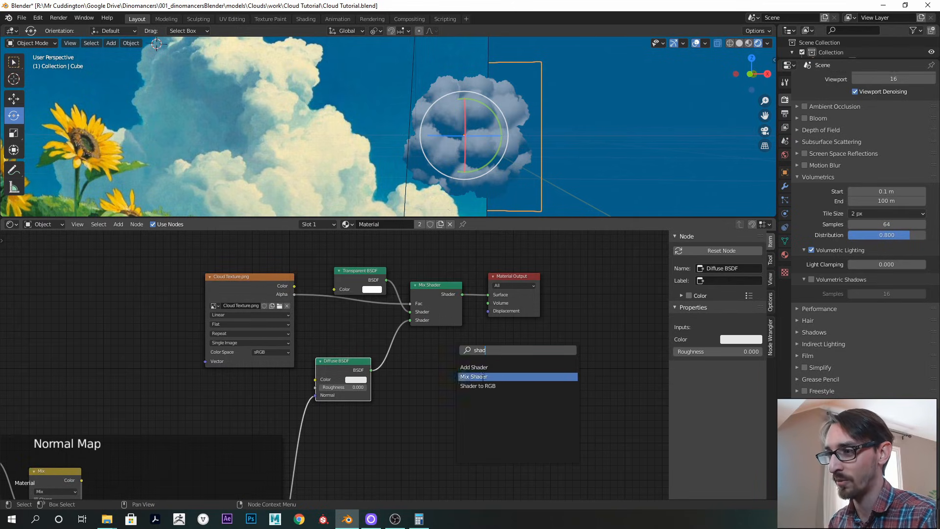
pyautogui.click(478, 386)
pyautogui.click(419, 373)
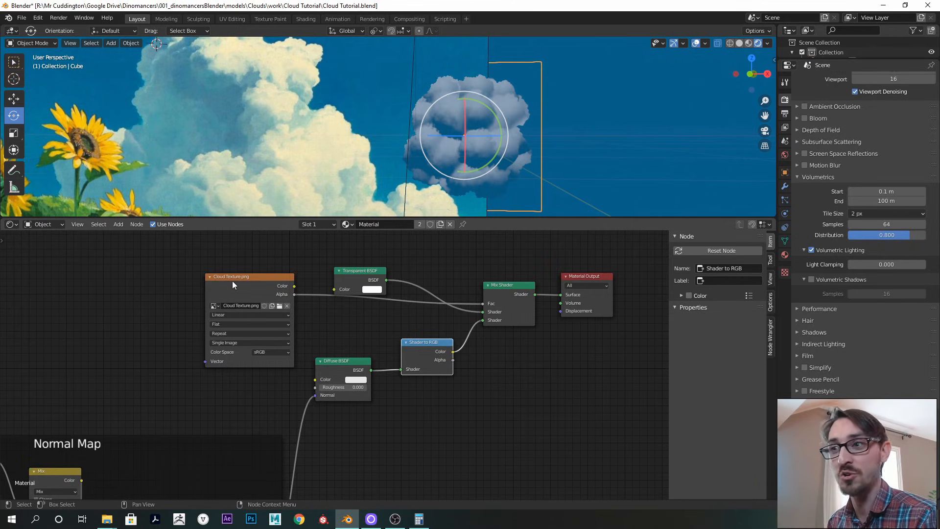
# Move the Cloud Texture, Transparent BSDF, Mix Shader and Material Output nodes up, away from the diffuse nodes
pyautogui.moveTo(233, 282); pyautogui.dragTo(229, 269)
pyautogui.moveTo(266, 254); pyautogui.dragTo(258, 299, button='middle')
pyautogui.moveTo(161, 289); pyautogui.dragTo(580, 343)
pyautogui.moveTo(187, 290); pyautogui.dragTo(575, 300)
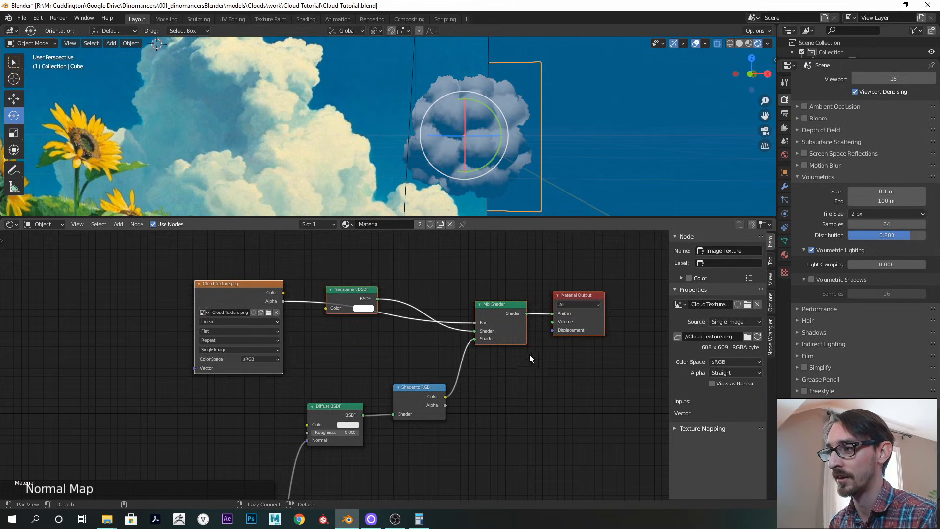
# Insert a ColorRamp node between the Shader to RGB node and the Mix Shader
pyautogui.keyDown('alt'); pyautogui.moveTo(534, 349); pyautogui.dragTo(498, 296); pyautogui.keyUp('alt')
pyautogui.keyDown('ctrl'); pyautogui.keyDown('alt'); pyautogui.moveTo(453, 357); pyautogui.dragTo(453, 342); pyautogui.keyUp('alt'); pyautogui.keyUp('ctrl')
pyautogui.click(453, 341)
pyautogui.moveTo(384, 333); pyautogui.dragTo(377, 331)
pyautogui.moveTo(319, 333); pyautogui.dragTo(384, 381)
pyautogui.click(495, 328)
pyautogui.hotkey('shift', 'a')
pyautogui.click(494, 327)
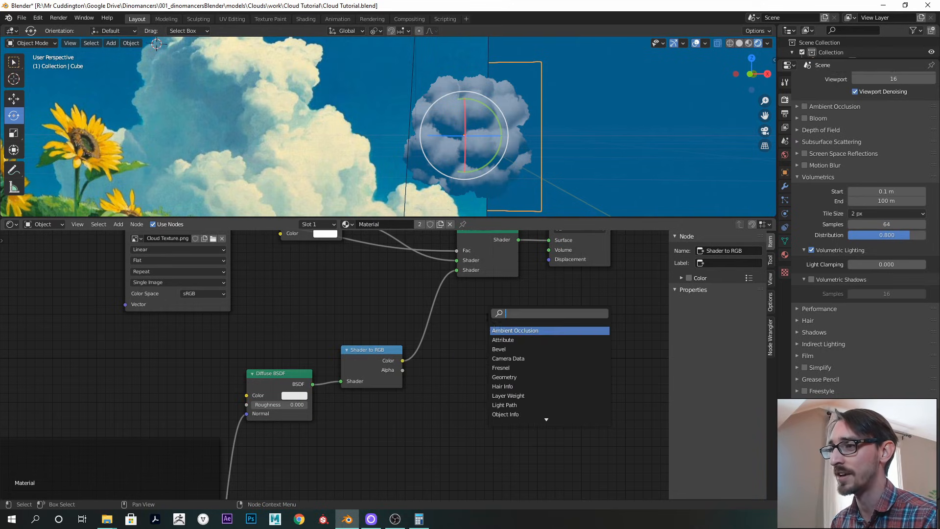
pyautogui.write('colorr')
pyautogui.press('Return')
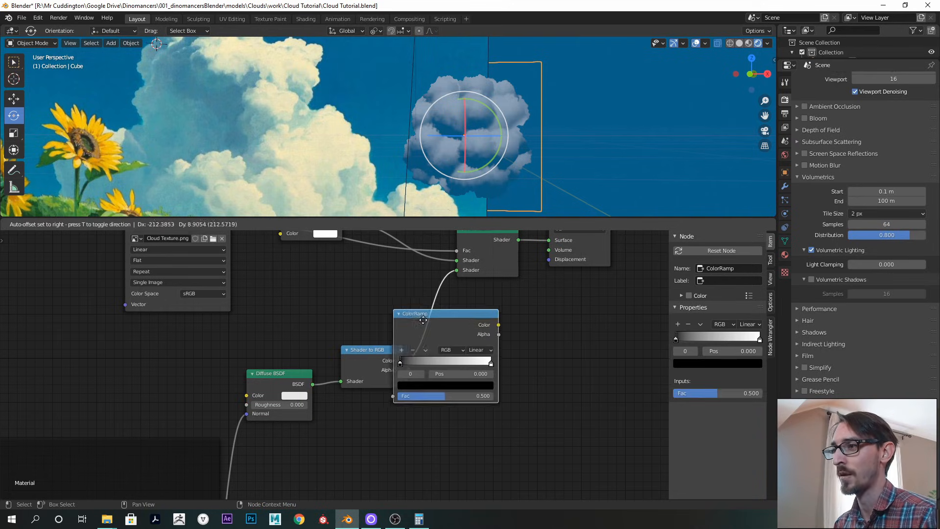
pyautogui.click(407, 327)
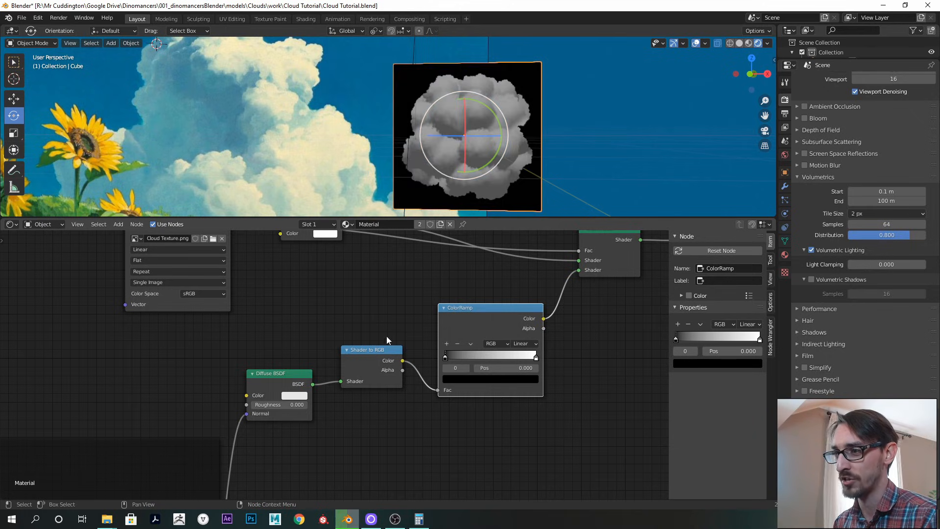
# Color the ColorRamp's white stop with the cream highlight sampled from the painted reference cloud
pyautogui.moveTo(592, 219); pyautogui.dragTo(580, 261)
pyautogui.moveTo(567, 403); pyautogui.dragTo(523, 375, button='middle')
pyautogui.keyDown('ctrl'); pyautogui.moveTo(523, 375); pyautogui.dragTo(532, 383, button='middle'); pyautogui.keyUp('ctrl')
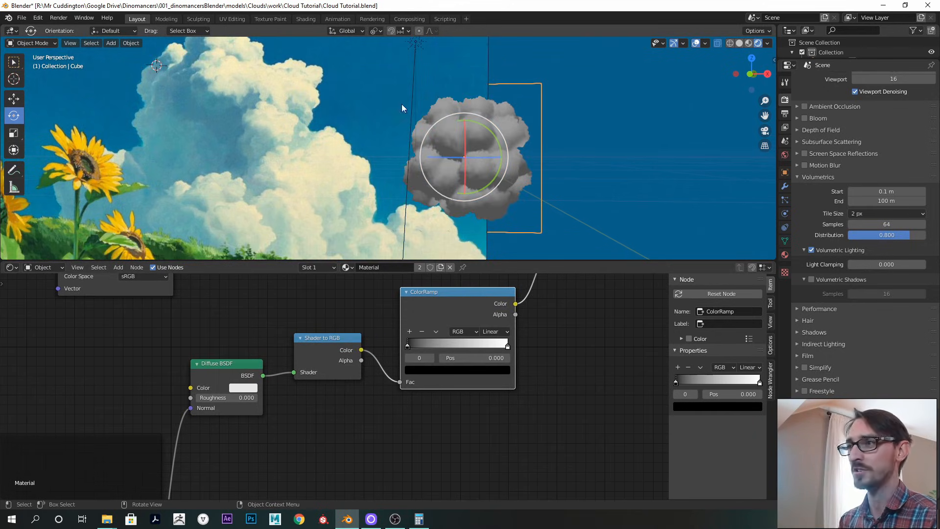
pyautogui.click(507, 346)
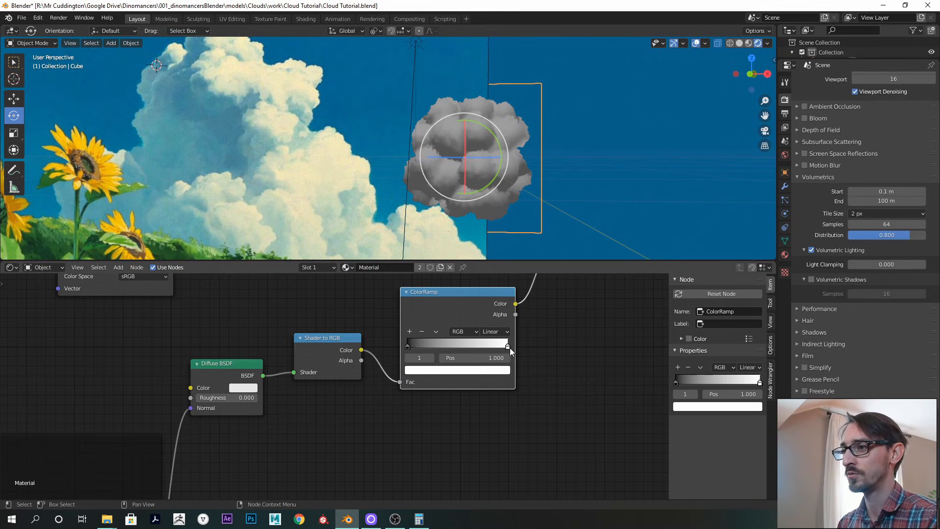
pyautogui.click(485, 371)
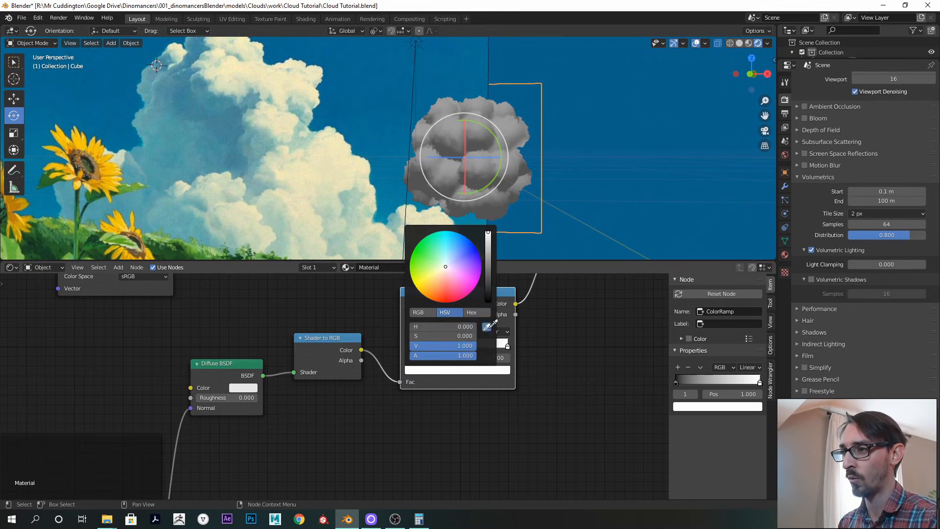
pyautogui.click(492, 300)
pyautogui.click(339, 140)
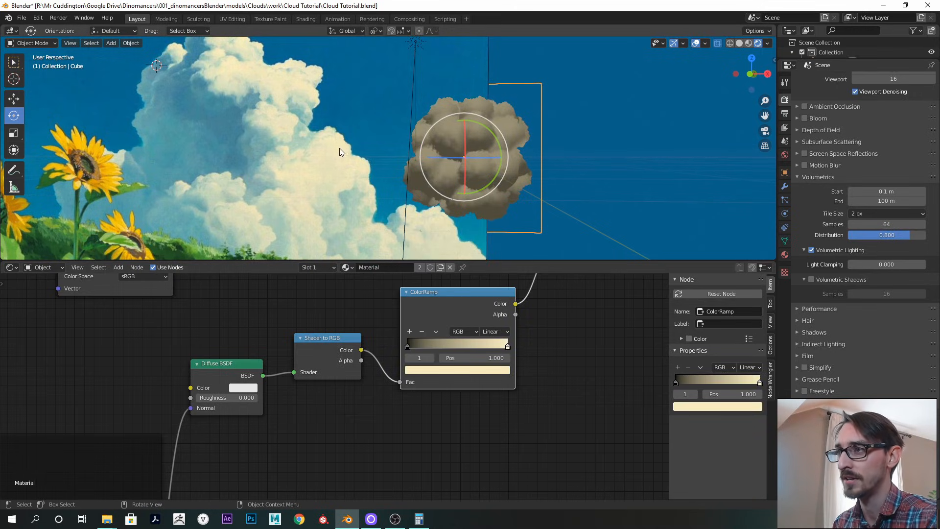
# Color the ColorRamp's black stop with the blue-green shadow tone sampled from the painted reference cloud
pyautogui.click(406, 346)
pyautogui.click(433, 371)
pyautogui.click(492, 301)
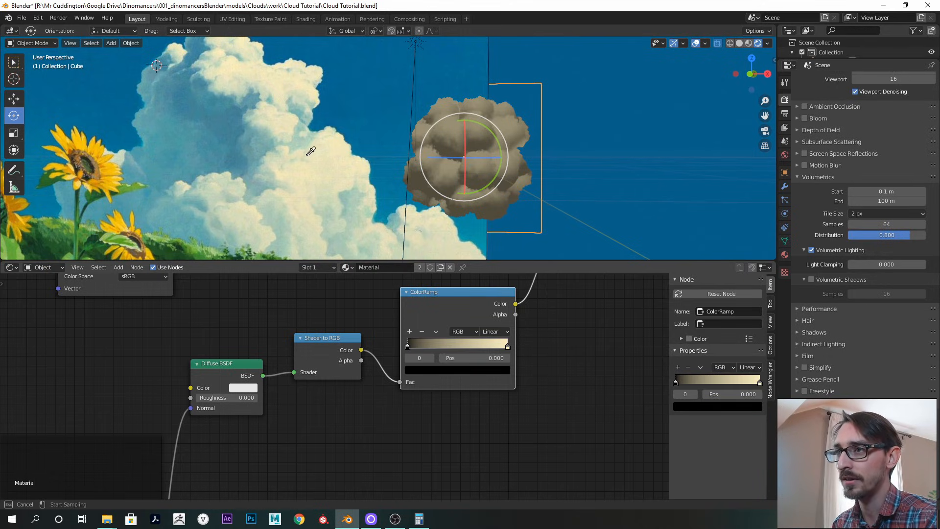
pyautogui.click(278, 143)
# Move the ColorRamp's cream stop to 0.209 and the blue-green stop to 0.086 for a tighter shading transition
pyautogui.moveTo(509, 347); pyautogui.dragTo(464, 327)
pyautogui.scroll(2, 455, 349)
pyautogui.moveTo(520, 325); pyautogui.dragTo(474, 327)
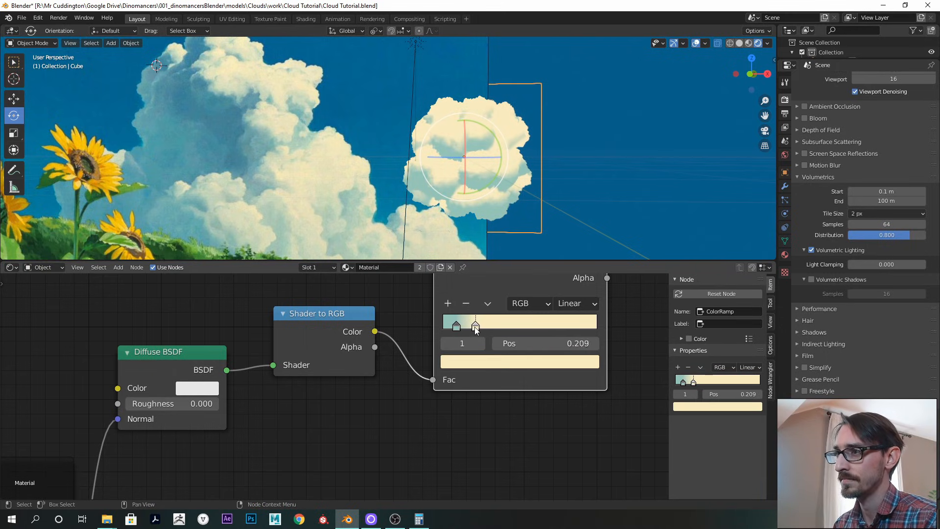
pyautogui.scroll(1, 474, 327)
pyautogui.click(484, 315)
pyautogui.scroll(2, 437, 319)
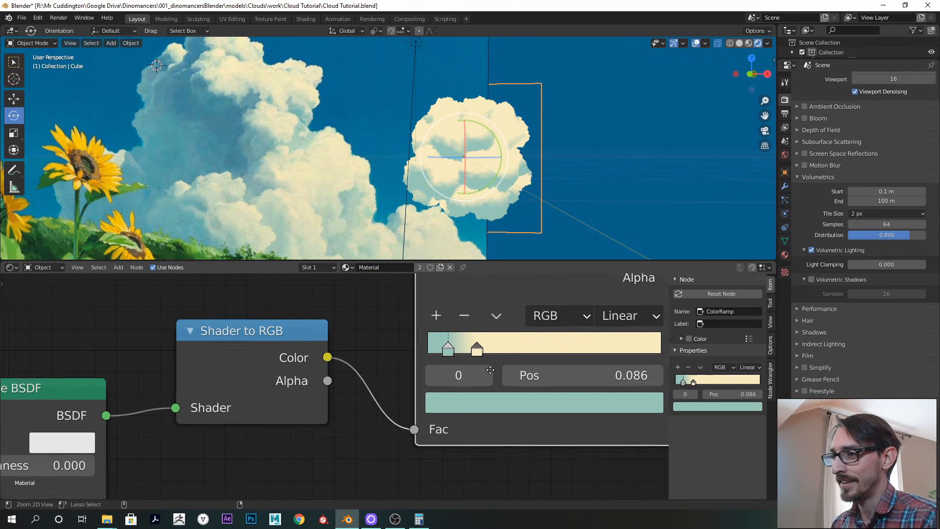
# Add a ColorRamp stop at the dark end, at 0.009, colored with the deep blue shadow sampled from the painted reference cloud
pyautogui.click(438, 314)
pyautogui.moveTo(429, 346); pyautogui.dragTo(471, 383)
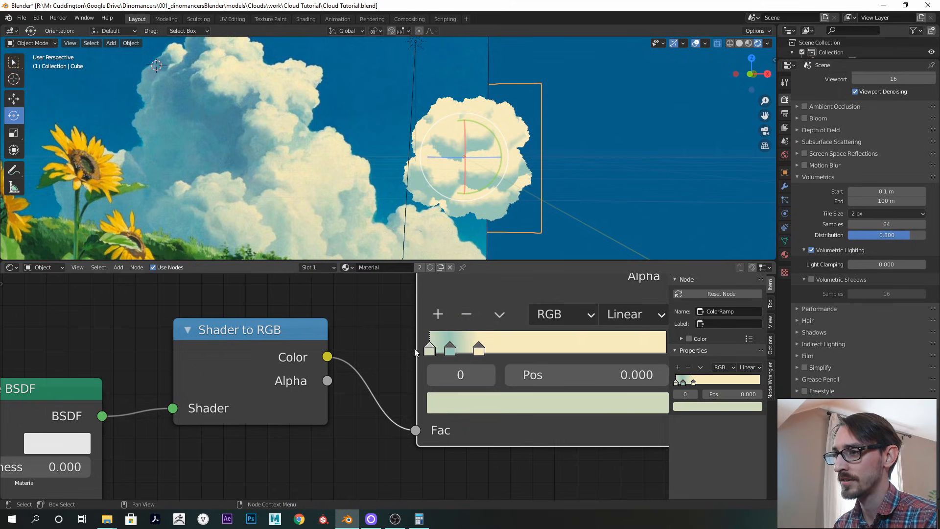
pyautogui.click(501, 407)
pyautogui.click(615, 304)
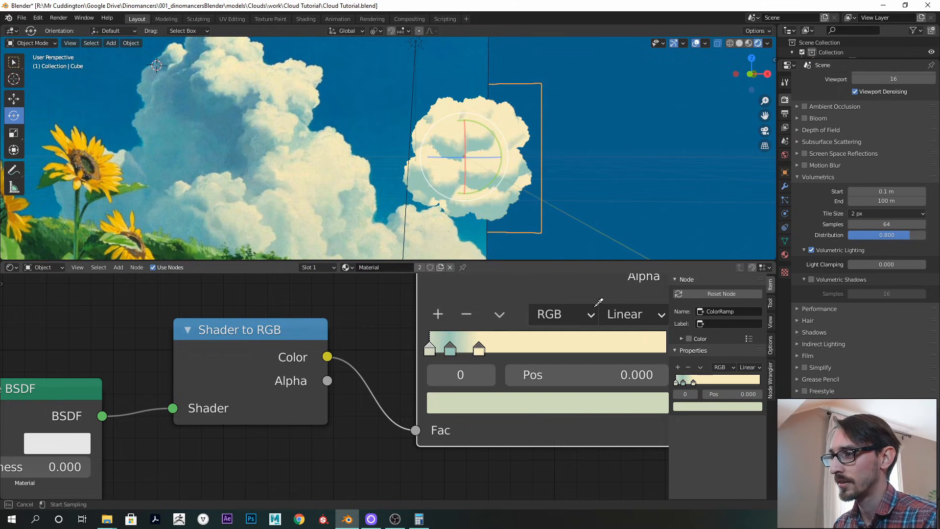
pyautogui.click(237, 107)
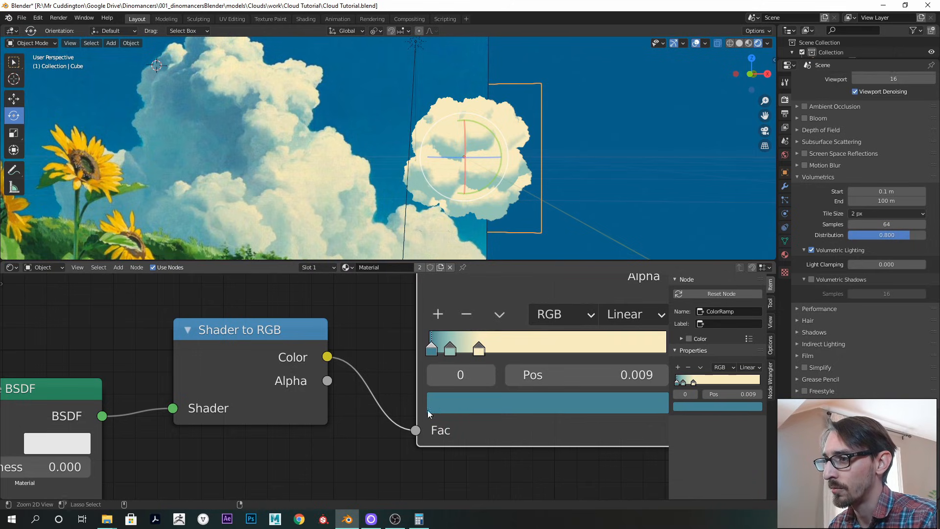
# Add a ColorRamp stop between the deep blue and blue-green stops, color it with the same blue-green, and move the original blue-green stop to 0.114
pyautogui.moveTo(435, 406); pyautogui.dragTo(359, 403, button='middle')
pyautogui.click(386, 349)
pyautogui.click(377, 319)
pyautogui.moveTo(381, 349); pyautogui.dragTo(389, 349)
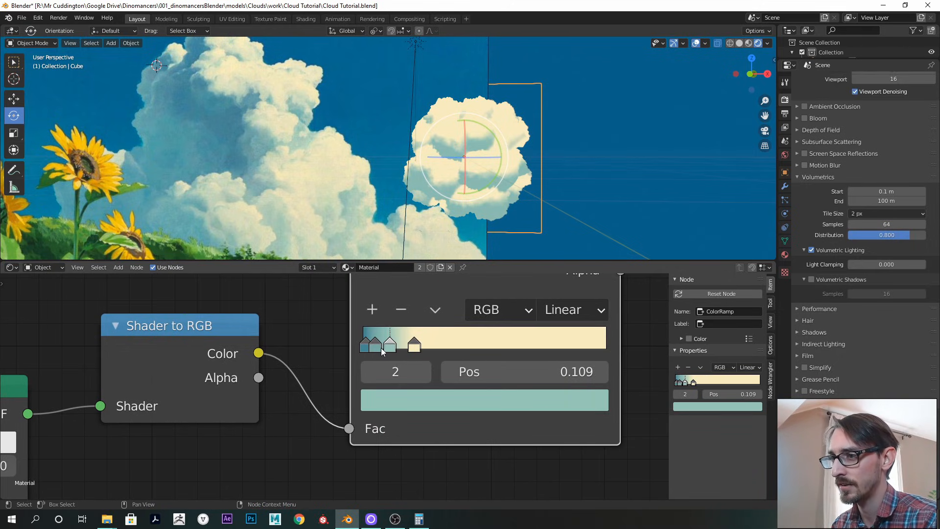
pyautogui.click(377, 348)
pyautogui.click(427, 407)
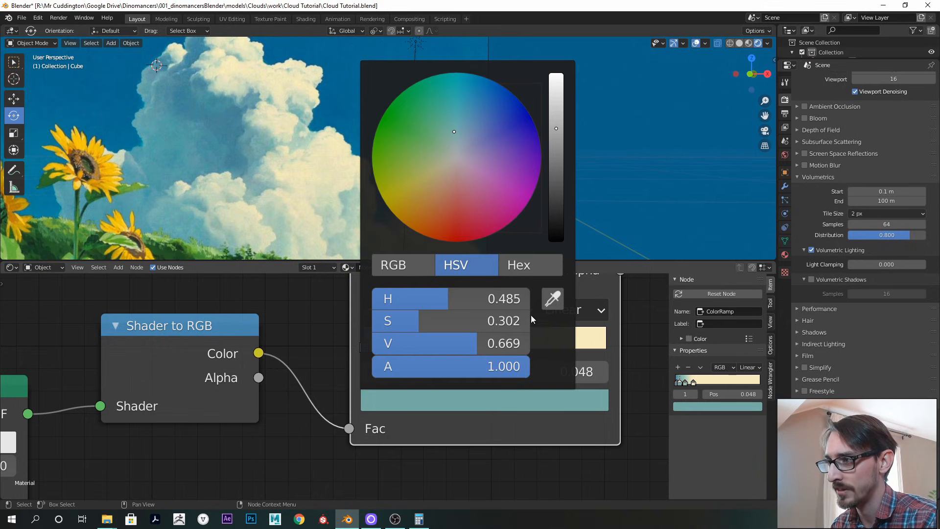
pyautogui.click(552, 299)
pyautogui.click(377, 352)
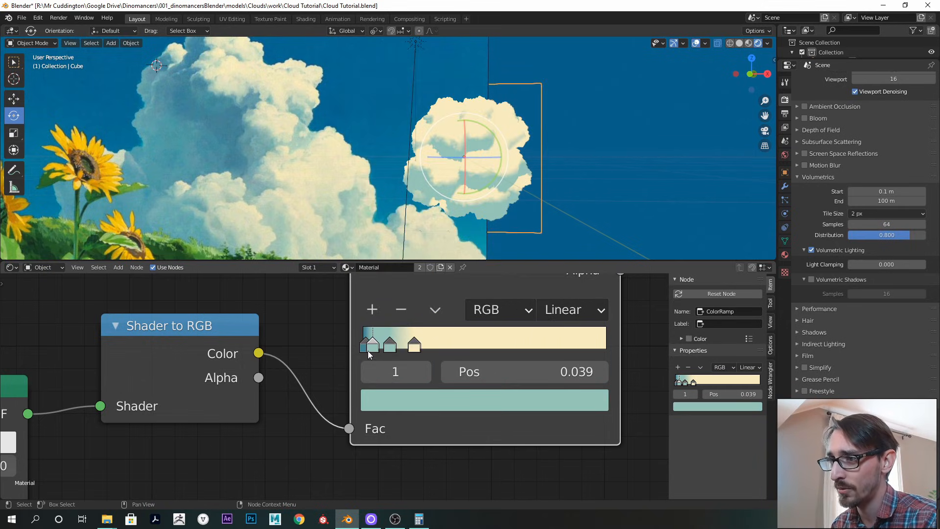
pyautogui.click(365, 349)
pyautogui.moveTo(373, 349); pyautogui.dragTo(371, 350)
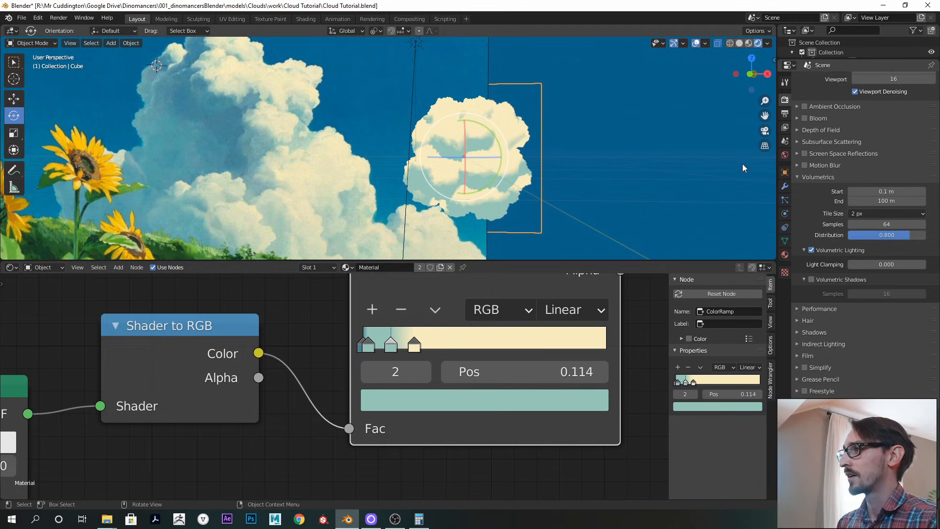
# Enable Ambient Occlusion in the Eevee render settings with a distance of 1 m and a factor of 5
pyautogui.moveTo(862, 59); pyautogui.dragTo(863, 124)
pyautogui.click(801, 243)
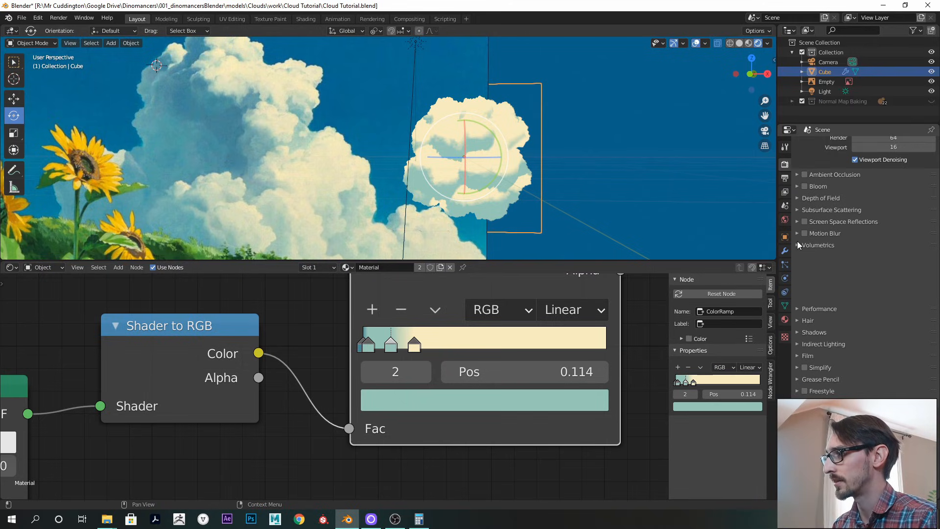
pyautogui.click(809, 211)
pyautogui.click(809, 214)
pyautogui.click(884, 226)
pyautogui.press('BackSpace')
pyautogui.press('BackSpace')
pyautogui.press('BackSpace')
pyautogui.press('BackSpace')
pyautogui.press('BackSpace')
pyautogui.write('1')
pyautogui.press('Tab')
pyautogui.write('5')
pyautogui.press('Return')
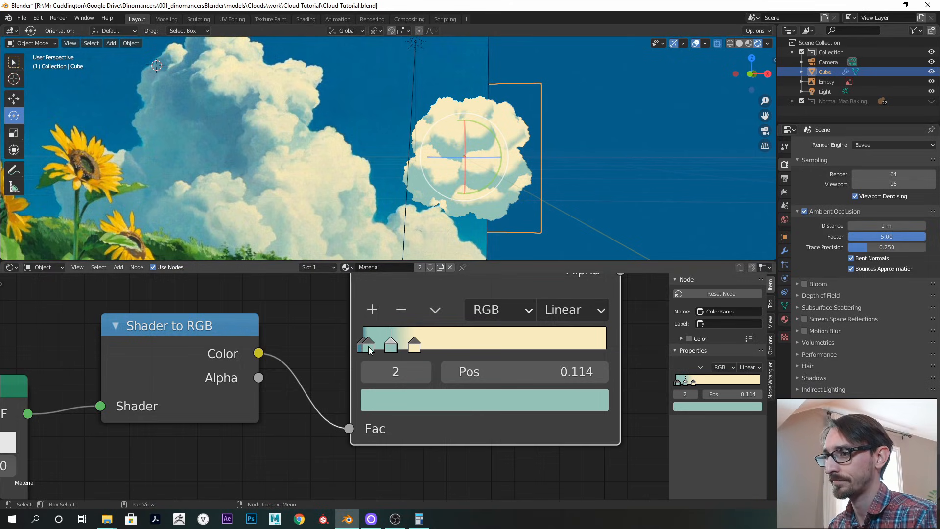
# Fine-tune the ColorRamp's dark end, placing the deep blue stop at 0.018 and the adjacent blue-green stop at 0.043
pyautogui.moveTo(374, 350); pyautogui.dragTo(371, 350)
pyautogui.scroll(6, 448, 177)
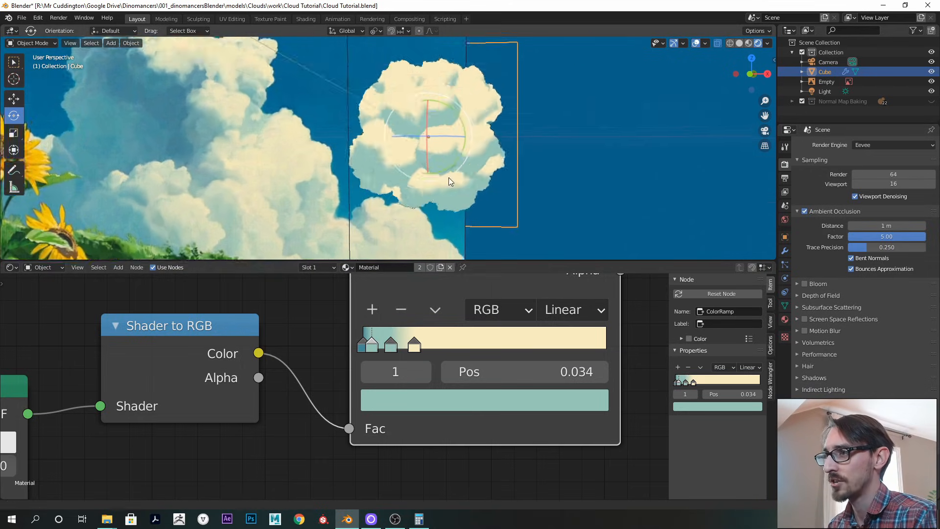
pyautogui.moveTo(373, 348); pyautogui.dragTo(365, 350)
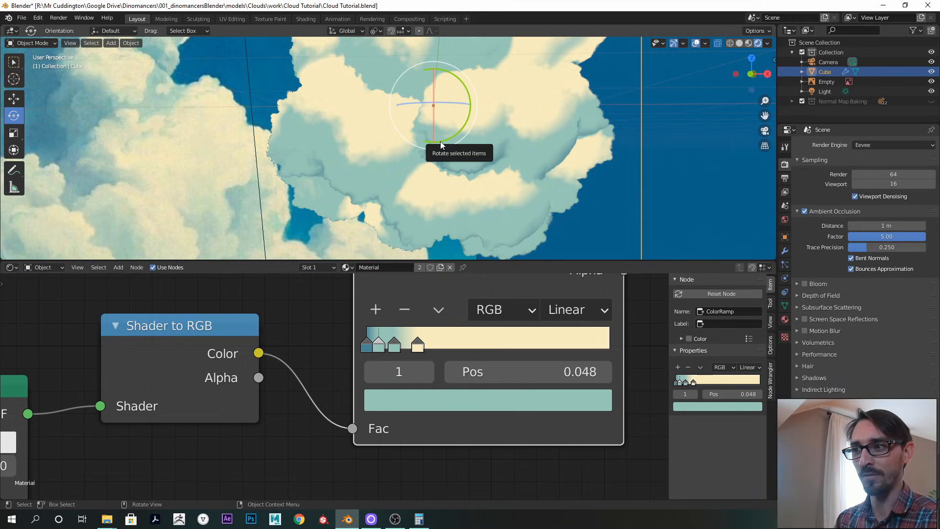
pyautogui.moveTo(366, 348); pyautogui.dragTo(367, 349)
pyautogui.scroll(-3, 460, 165)
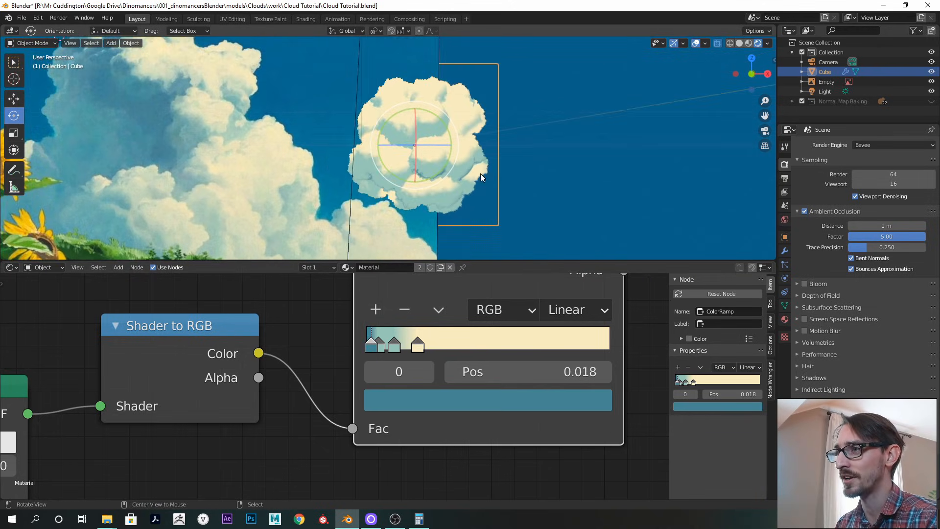
pyautogui.scroll(2, 490, 171)
pyautogui.click(381, 348)
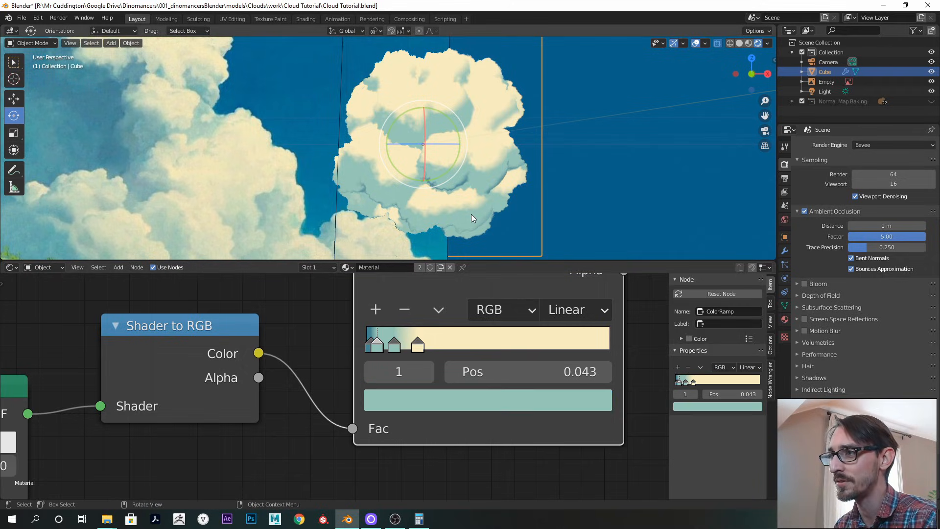
pyautogui.scroll(-2, 439, 88)
# Select the light and rotate it freely to change how the cloud's highlights and shadows fall
pyautogui.click(825, 93)
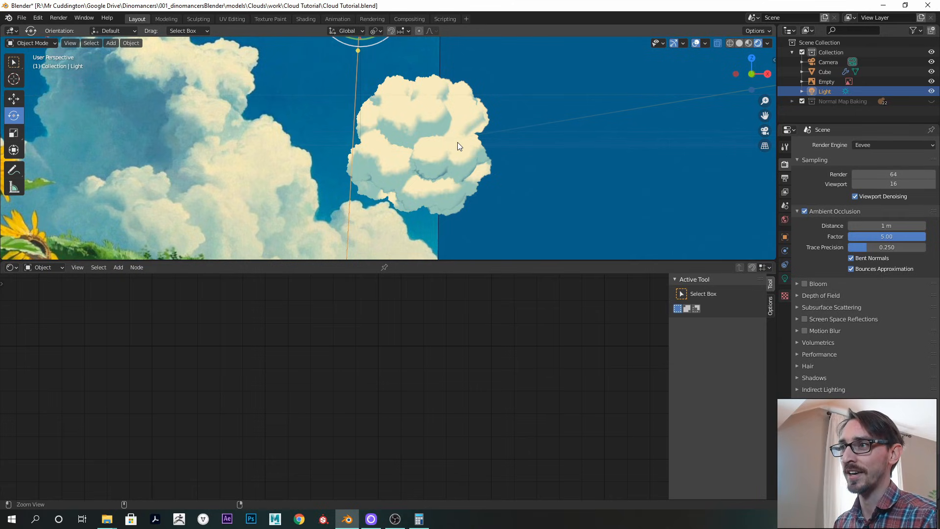
pyautogui.scroll(-2, 455, 142)
pyautogui.press('r')
pyautogui.press('r')
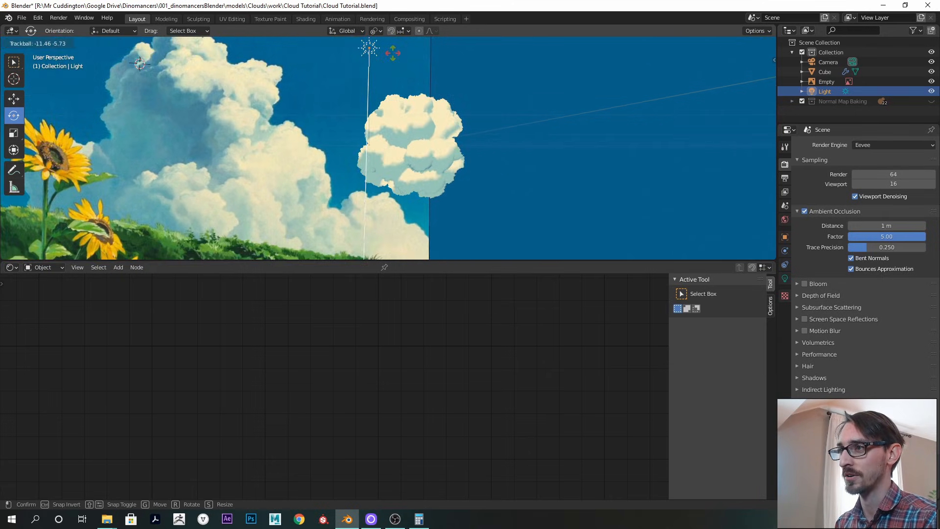
pyautogui.moveTo(392, 54); pyautogui.dragTo(393, 55)
pyautogui.keyDown('shift'); pyautogui.moveTo(392, 54); pyautogui.dragTo(387, 101, button='middle'); pyautogui.keyUp('shift')
pyautogui.moveTo(380, 84); pyautogui.dragTo(399, 139)
pyautogui.keyDown('shift'); pyautogui.moveTo(400, 140); pyautogui.dragTo(383, 101, button='middle'); pyautogui.keyUp('shift')
pyautogui.scroll(1, 382, 101)
pyautogui.moveTo(350, 63); pyautogui.dragTo(396, 125)
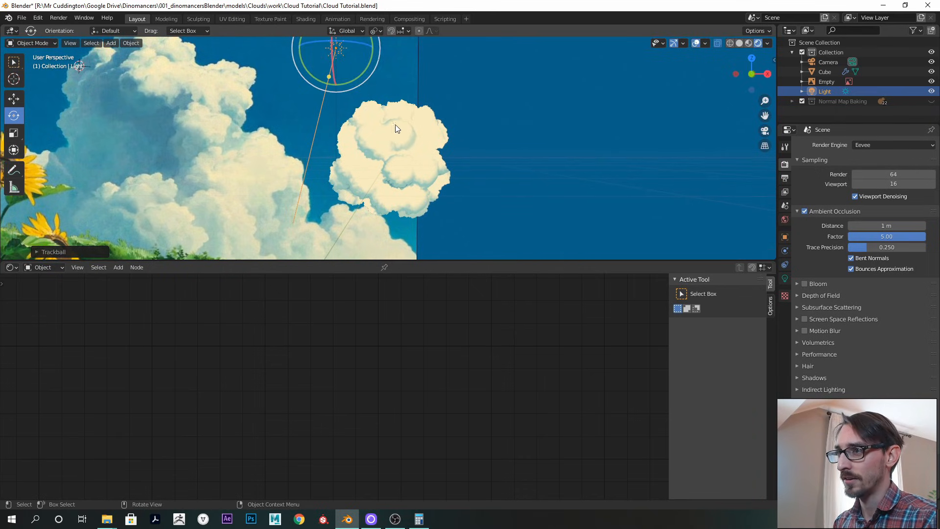
# Select the cloud planes and move the ColorRamp's cream stop to 0.227
pyautogui.click(396, 129)
pyautogui.click(423, 346)
pyautogui.moveTo(396, 345); pyautogui.dragTo(421, 345)
pyautogui.scroll(-2, 421, 156)
pyautogui.hotkey('alt', 'a')
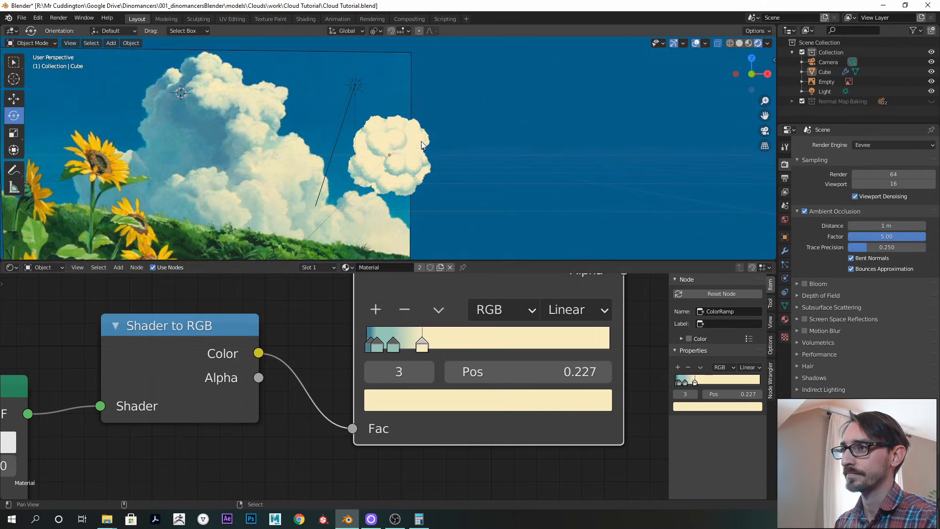
# Rotate the light once more to refine the cloud's shading and check the stacked planes from the side
pyautogui.keyDown('shift'); pyautogui.moveTo(422, 145); pyautogui.dragTo(445, 151, button='middle'); pyautogui.keyUp('shift')
pyautogui.click(385, 90)
pyautogui.moveTo(380, 97); pyautogui.dragTo(427, 93)
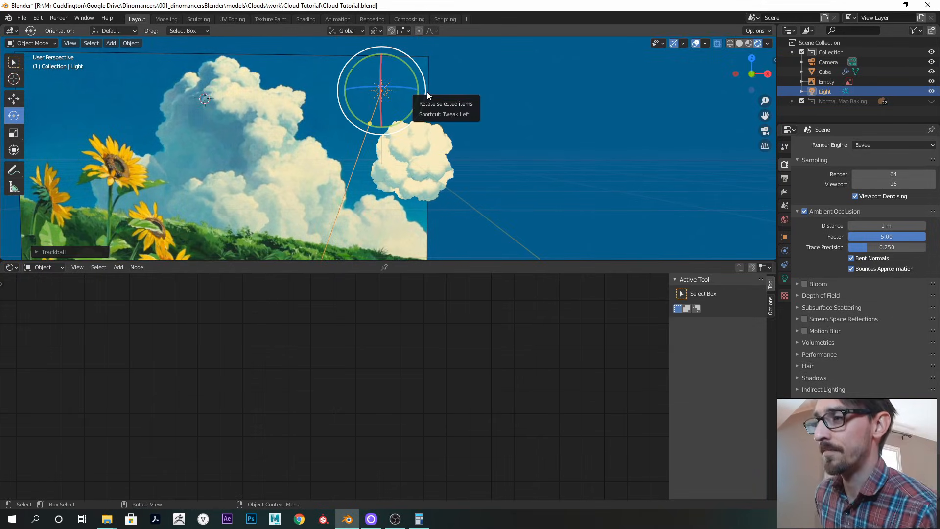
pyautogui.moveTo(397, 154); pyautogui.dragTo(401, 108, button='middle')
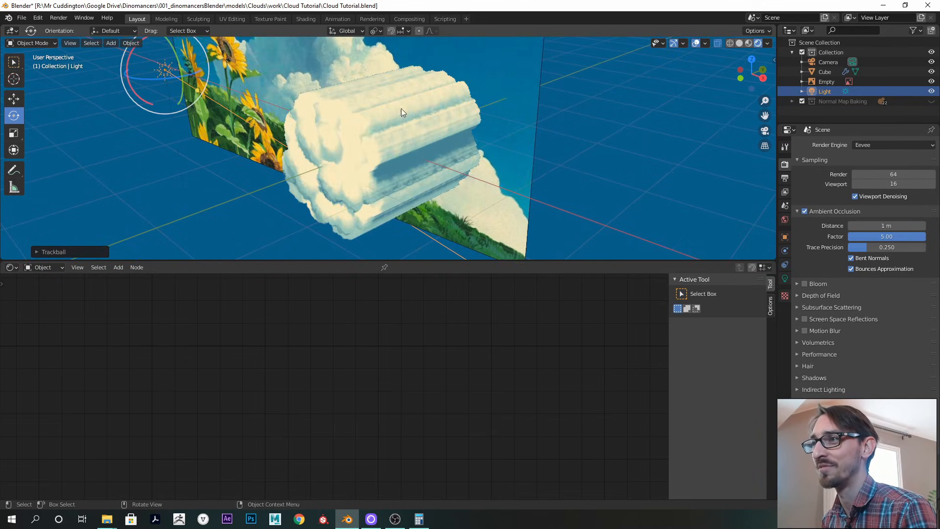
pyautogui.moveTo(492, 105); pyautogui.dragTo(445, 133, button='middle')
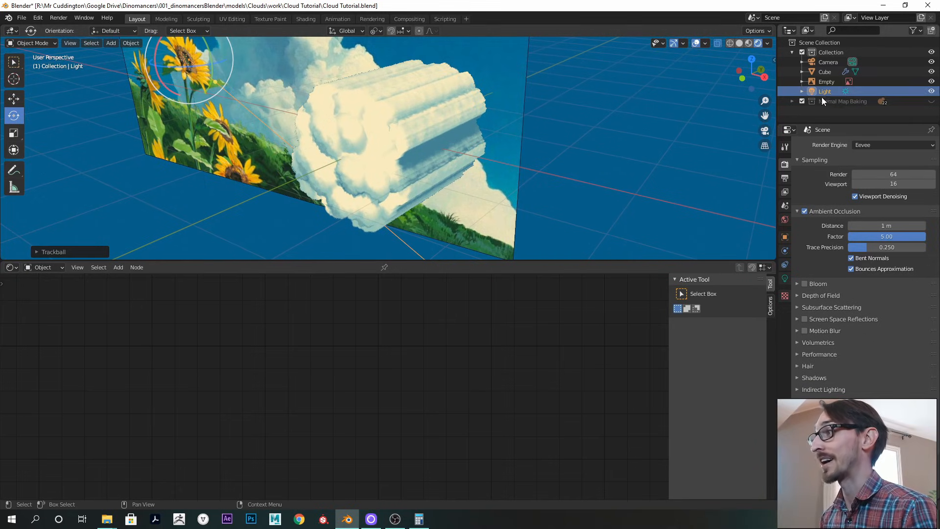
# Select the cloud planes, enlarge the node area, and add a Gradient Texture node to their material
pyautogui.click(431, 115)
pyautogui.moveTo(598, 262); pyautogui.dragTo(601, 195)
pyautogui.scroll(-8, 508, 313)
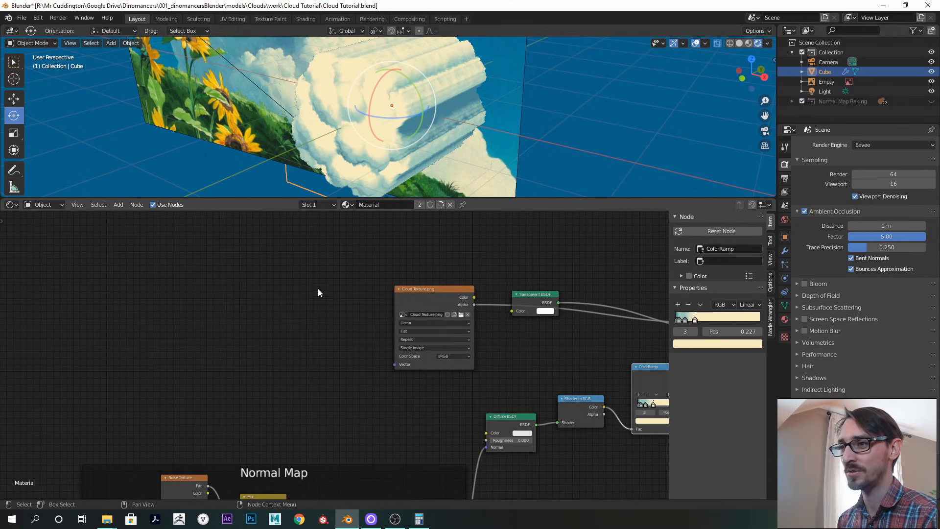
pyautogui.click(291, 301)
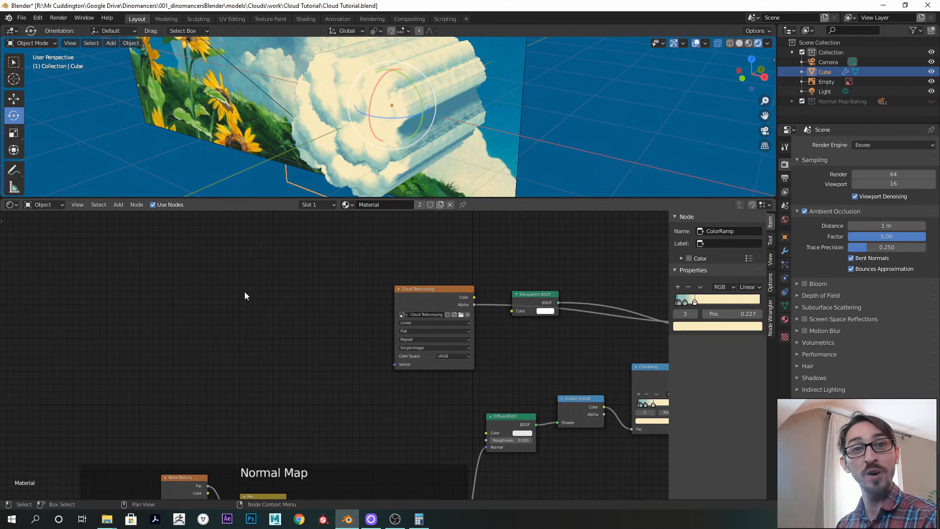
pyautogui.hotkey('shift', 'a')
pyautogui.write('gradi')
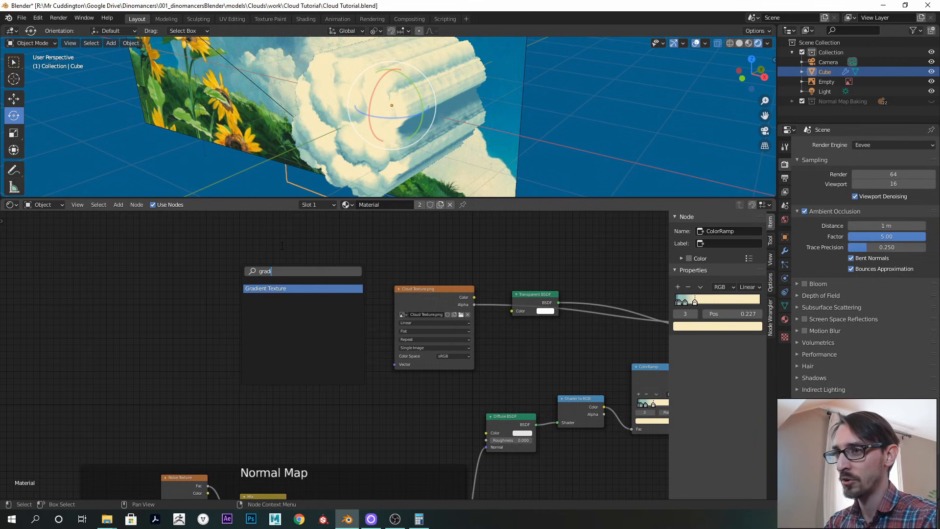
pyautogui.press('Return')
pyautogui.scroll(3, 274, 308)
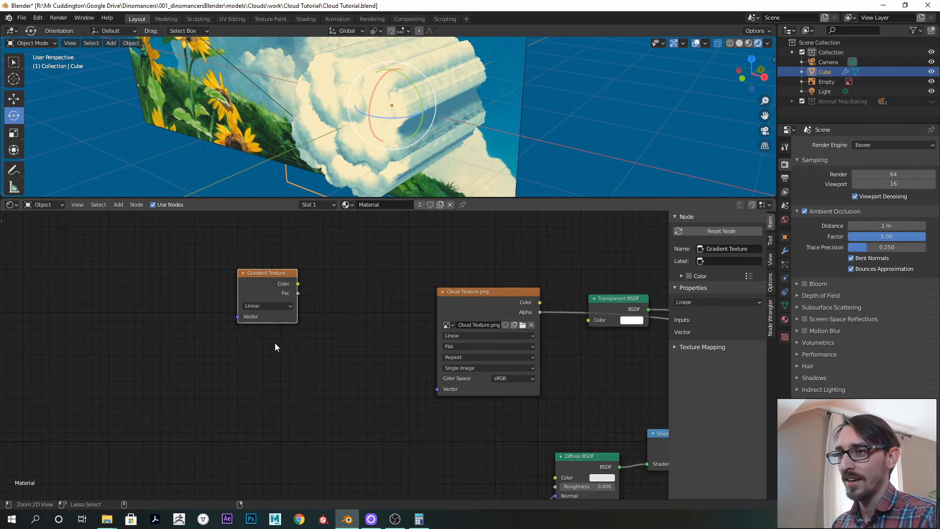
# Set the Gradient Texture to Spherical and place the node well ahead of the Cloud Texture image node
pyautogui.click(243, 294)
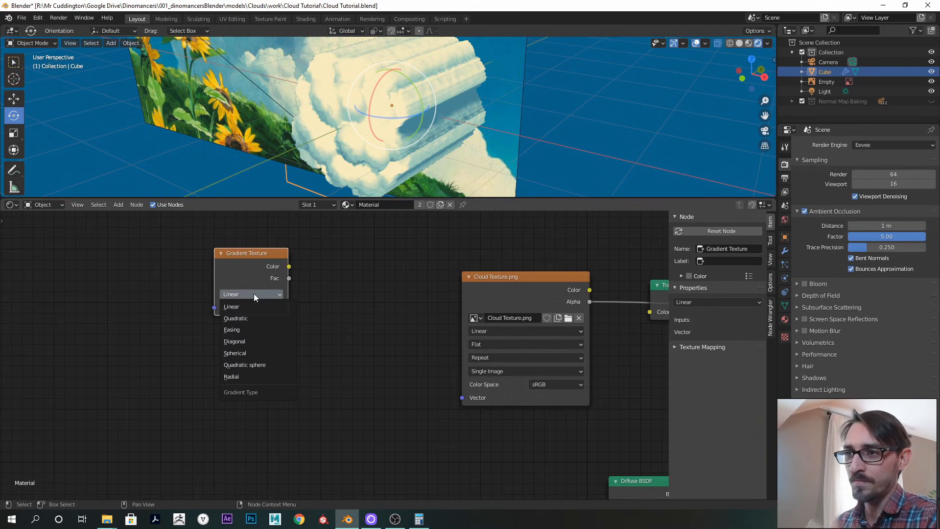
pyautogui.click(255, 352)
pyautogui.moveTo(261, 252); pyautogui.dragTo(231, 265)
pyautogui.moveTo(240, 271); pyautogui.dragTo(339, 274, button='middle')
pyautogui.moveTo(316, 278); pyautogui.dragTo(297, 286)
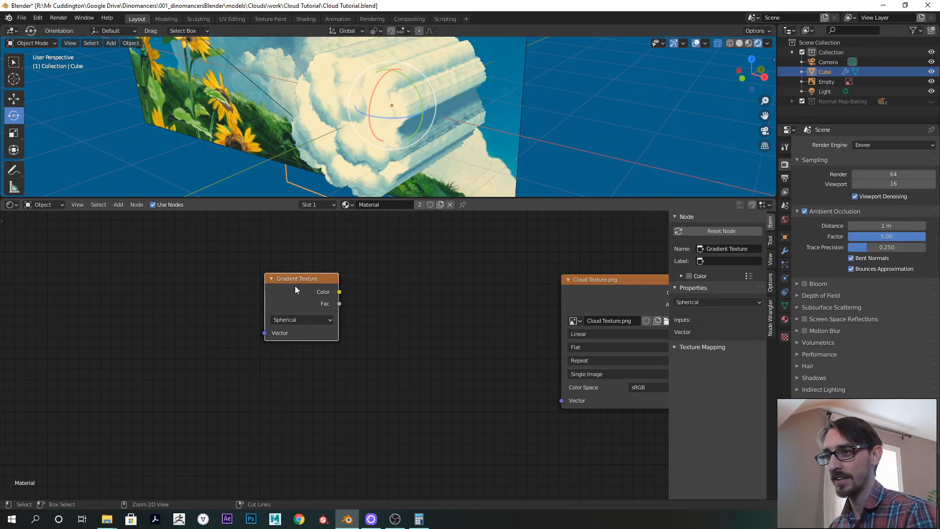
# Add linked Mapping and Texture Coordinate nodes in front of the Gradient Texture and arrange them
pyautogui.hotkey('ctrl', 't')
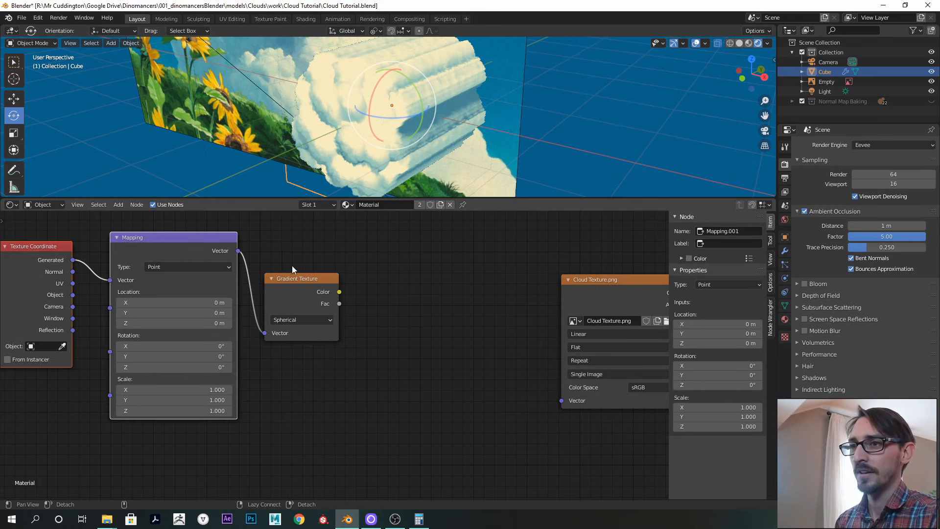
pyautogui.keyDown('alt'); pyautogui.moveTo(292, 265); pyautogui.dragTo(368, 285); pyautogui.keyUp('alt')
pyautogui.moveTo(80, 237); pyautogui.dragTo(231, 319)
pyautogui.moveTo(255, 266); pyautogui.dragTo(234, 282)
pyautogui.click(192, 257)
pyautogui.keyDown('alt'); pyautogui.moveTo(166, 301); pyautogui.dragTo(199, 287); pyautogui.keyUp('alt')
# Move the Cloud Texture image node below and the Transparent BSDF above to clear space for the gradient's connection
pyautogui.keyDown('alt'); pyautogui.moveTo(427, 349); pyautogui.dragTo(106, 352); pyautogui.keyUp('alt')
pyautogui.keyDown('ctrl'); pyautogui.keyDown('alt'); pyautogui.moveTo(232, 350); pyautogui.dragTo(232, 364); pyautogui.keyUp('alt'); pyautogui.keyUp('ctrl')
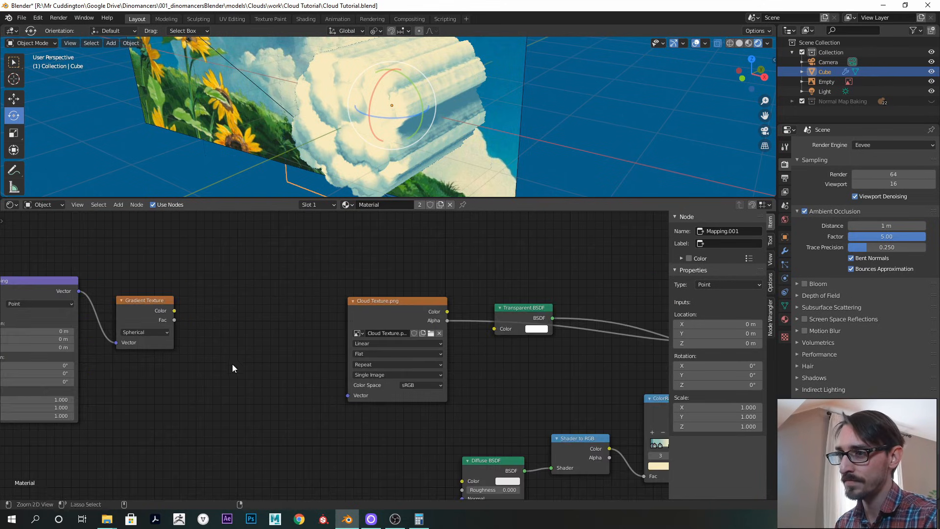
pyautogui.keyDown('alt'); pyautogui.moveTo(356, 369); pyautogui.dragTo(251, 328); pyautogui.keyUp('alt')
pyautogui.keyDown('ctrl'); pyautogui.keyDown('alt'); pyautogui.moveTo(205, 298); pyautogui.dragTo(146, 319); pyautogui.keyUp('alt'); pyautogui.keyUp('ctrl')
pyautogui.moveTo(242, 286); pyautogui.dragTo(215, 340)
pyautogui.moveTo(353, 279); pyautogui.dragTo(355, 263)
pyautogui.click(230, 331)
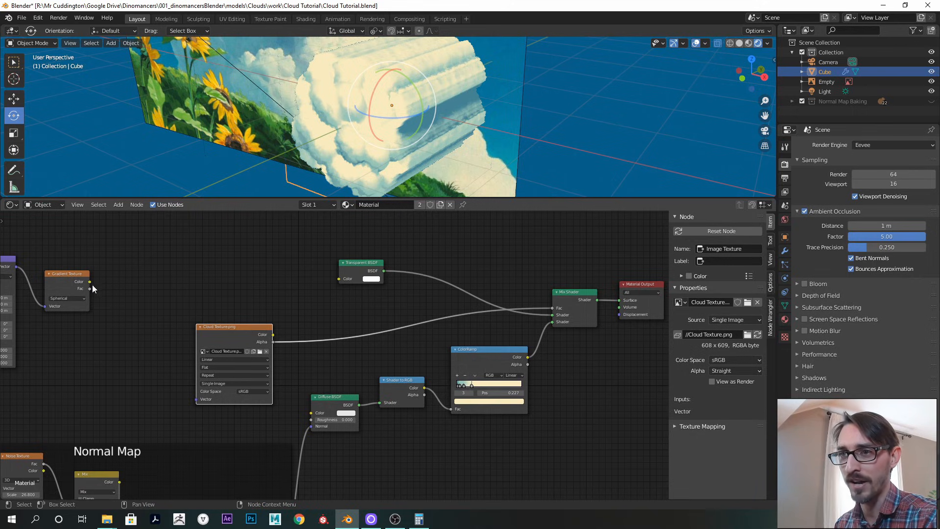
# Connect the Gradient Texture's Fac output to the Mix Shader's Fac and place the Transparent BSDF beside the Mix Shader
pyautogui.moveTo(90, 289); pyautogui.dragTo(572, 289)
pyautogui.moveTo(361, 271); pyautogui.dragTo(484, 286)
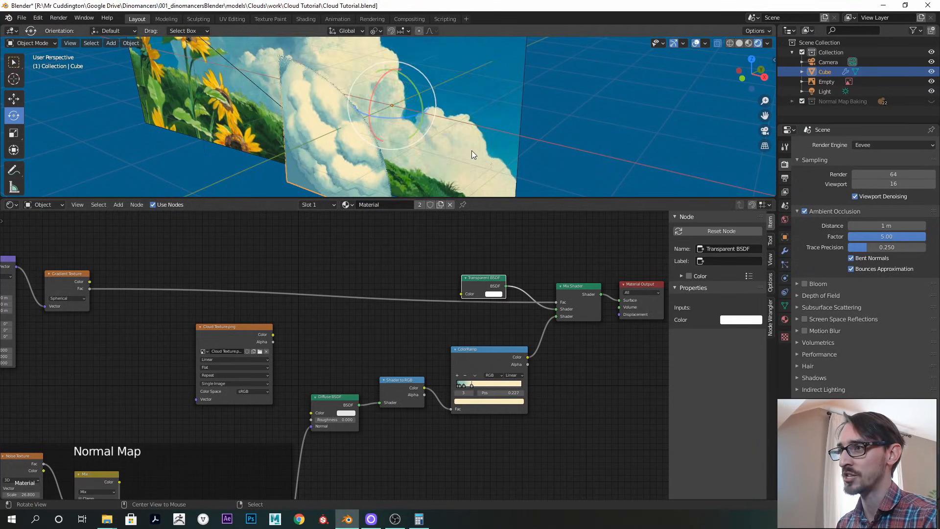
pyautogui.moveTo(471, 151); pyautogui.dragTo(422, 110, button='middle')
pyautogui.keyDown('alt'); pyautogui.moveTo(422, 111); pyautogui.dragTo(420, 111); pyautogui.keyUp('alt')
# Try a Y location of -1.3 m in the gradient's Mapping node and restore it to 0 m
pyautogui.keyDown('alt'); pyautogui.moveTo(139, 325); pyautogui.dragTo(492, 344); pyautogui.keyUp('alt')
pyautogui.keyDown('ctrl'); pyautogui.keyDown('alt'); pyautogui.moveTo(216, 414); pyautogui.dragTo(366, 319); pyautogui.keyUp('alt'); pyautogui.keyUp('ctrl')
pyautogui.moveTo(334, 285)
pyautogui.mouseDown()
pyautogui.moveTo(294, 285)
pyautogui.moveTo(342, 285)
pyautogui.moveTo(330, 296)
pyautogui.moveTo(340, 296)
pyautogui.mouseUp()
pyautogui.hotkey('ctrl', 'z')
pyautogui.keyDown('alt'); pyautogui.moveTo(386, 131); pyautogui.dragTo(444, 48); pyautogui.keyUp('alt')
pyautogui.keyDown('alt'); pyautogui.moveTo(404, 142); pyautogui.dragTo(369, 139); pyautogui.keyUp('alt')
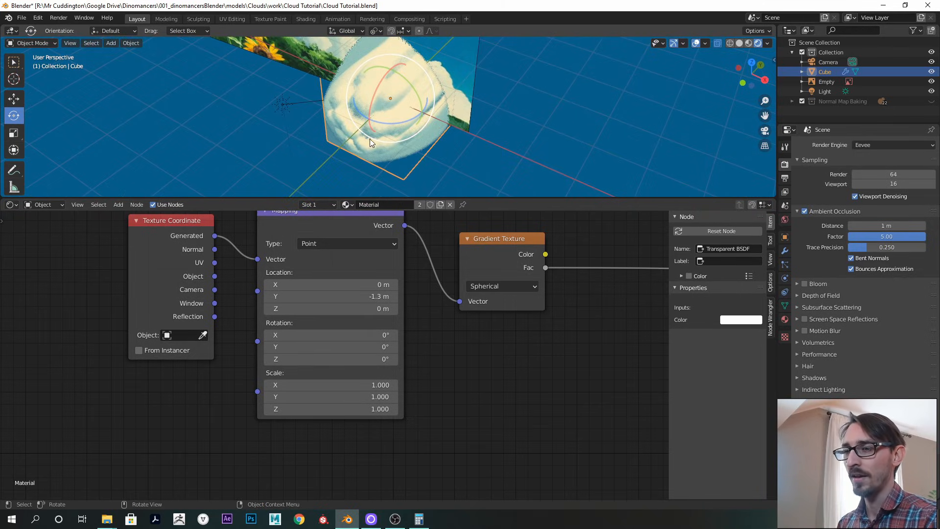
pyautogui.click(331, 296)
pyautogui.write('0')
pyautogui.press('Return')
pyautogui.scroll(1, 389, 257)
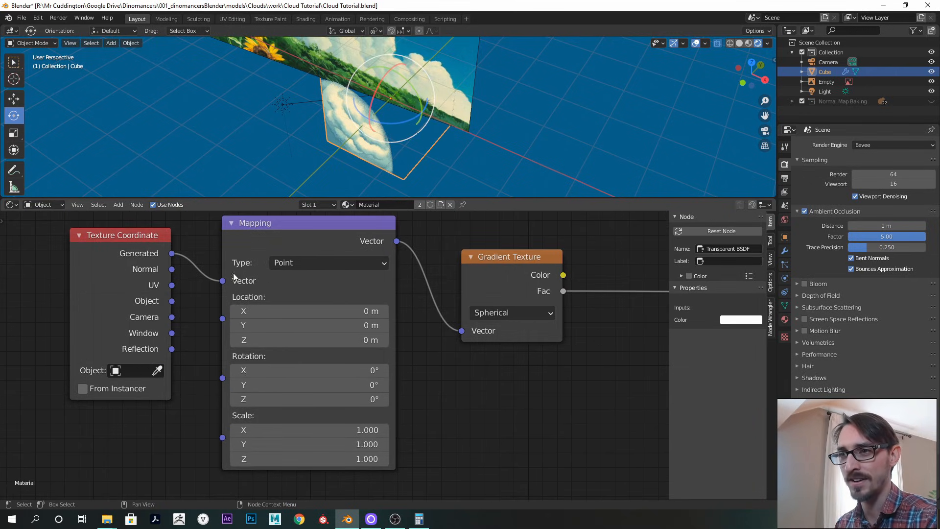
# Drive the gradient's Mapping node with Object texture coordinates instead of Generated and view the spherical mask on the planes
pyautogui.moveTo(172, 304); pyautogui.dragTo(223, 281)
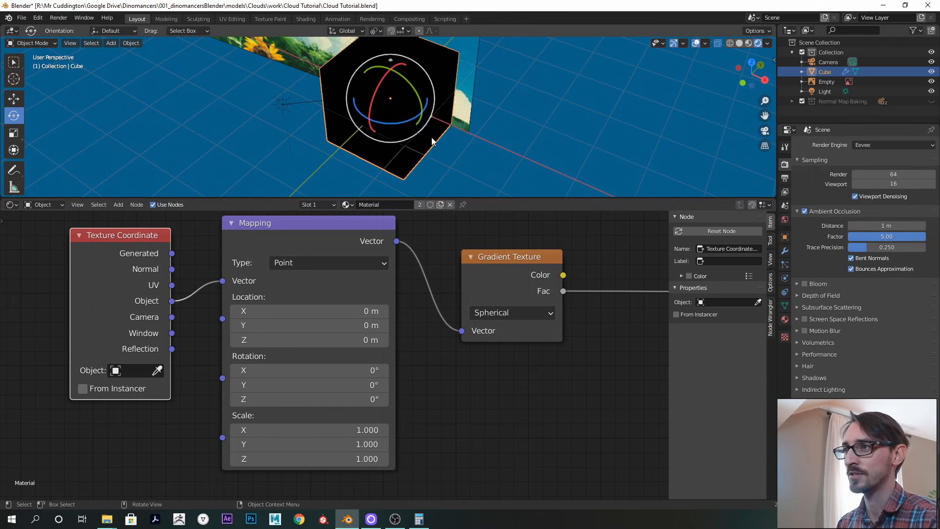
pyautogui.keyDown('alt'); pyautogui.moveTo(445, 145); pyautogui.dragTo(420, 149); pyautogui.keyUp('alt')
pyautogui.scroll(4, 485, 110)
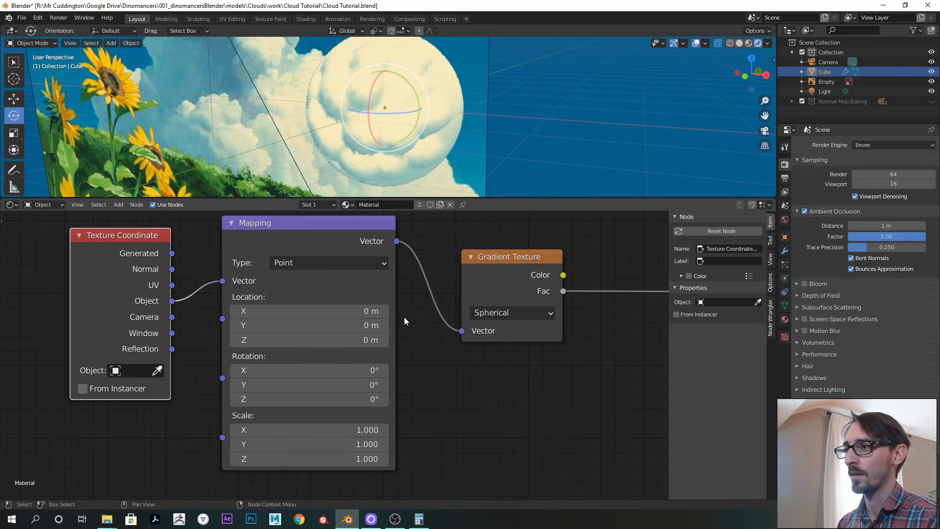
pyautogui.keyDown('ctrl'); pyautogui.keyDown('alt'); pyautogui.moveTo(445, 350); pyautogui.dragTo(401, 377); pyautogui.keyUp('alt'); pyautogui.keyUp('ctrl')
pyautogui.keyDown('alt'); pyautogui.moveTo(477, 152); pyautogui.dragTo(455, 154); pyautogui.keyUp('alt')
pyautogui.keyDown('alt'); pyautogui.moveTo(515, 361); pyautogui.dragTo(375, 316); pyautogui.keyUp('alt')
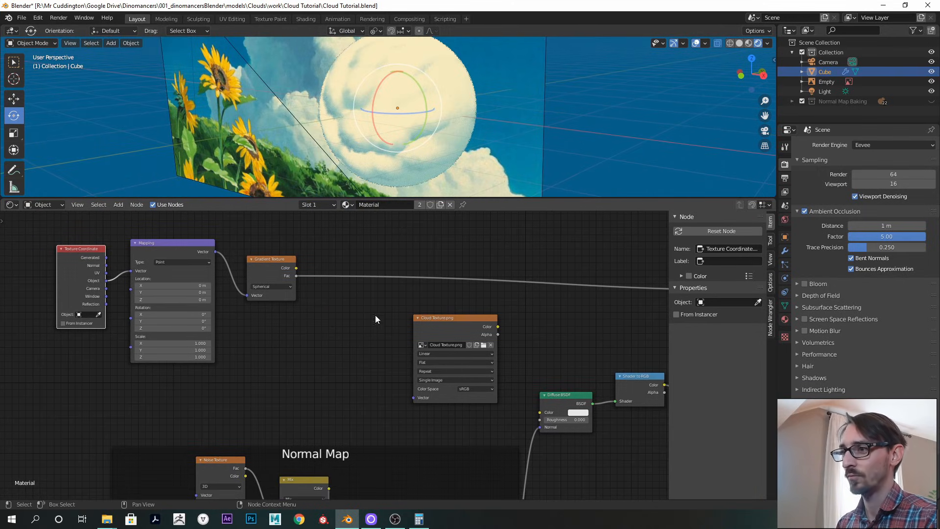
# Add a Frame node above the gradient nodes, label it "Round Shape" and set its label size to 50
pyautogui.moveTo(98, 235); pyautogui.dragTo(416, 353)
pyautogui.click(328, 290)
pyautogui.keyDown('ctrl'); pyautogui.keyDown('alt'); pyautogui.moveTo(406, 289); pyautogui.dragTo(436, 256); pyautogui.keyUp('alt'); pyautogui.keyUp('ctrl')
pyautogui.hotkey('shift', 'a')
pyautogui.write('frame')
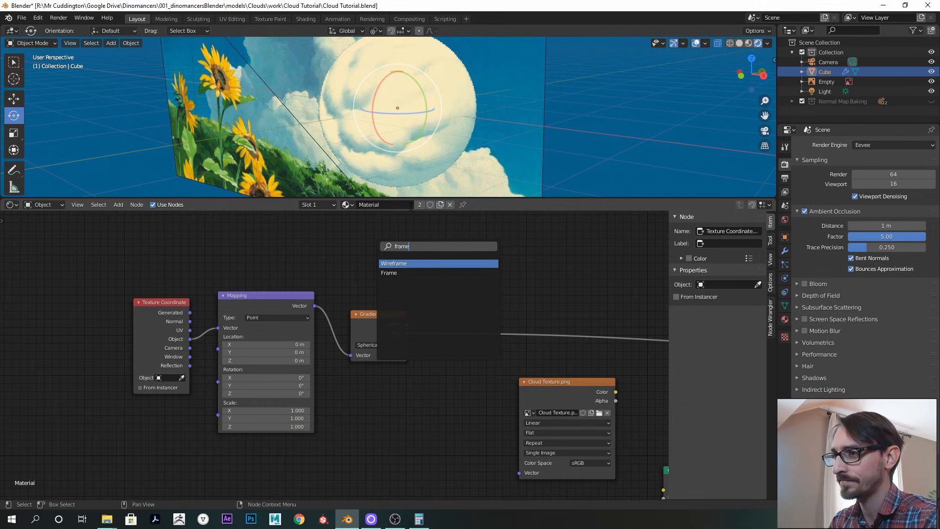
pyautogui.press('Down')
pyautogui.press('Return')
pyautogui.click(411, 206)
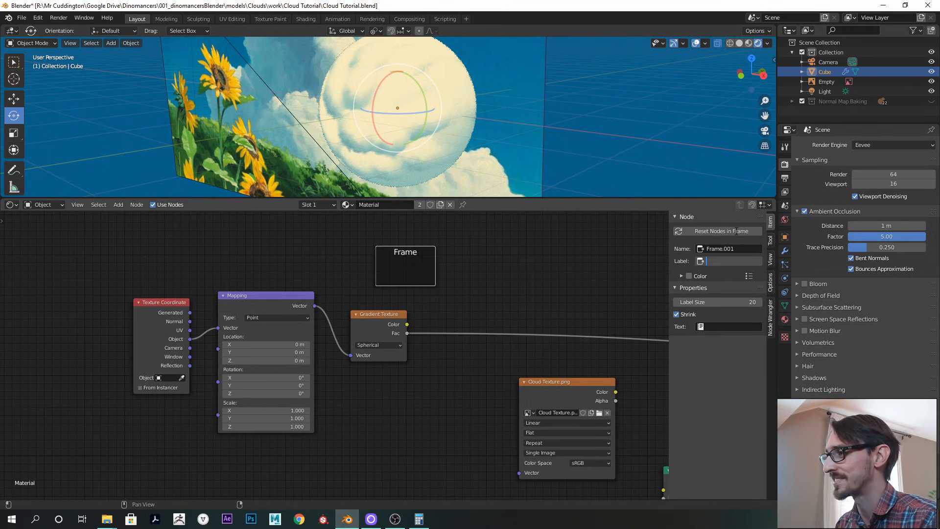
pyautogui.write('Round Shape')
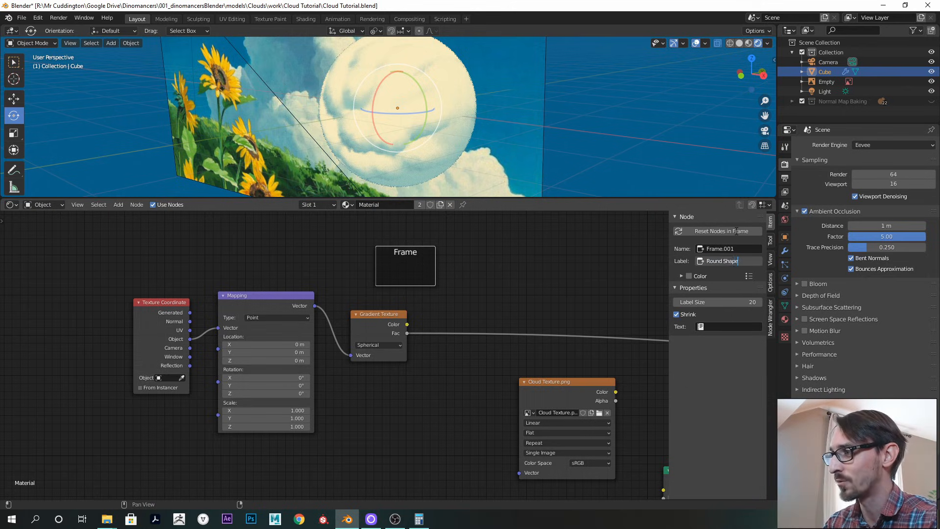
pyautogui.press('Return')
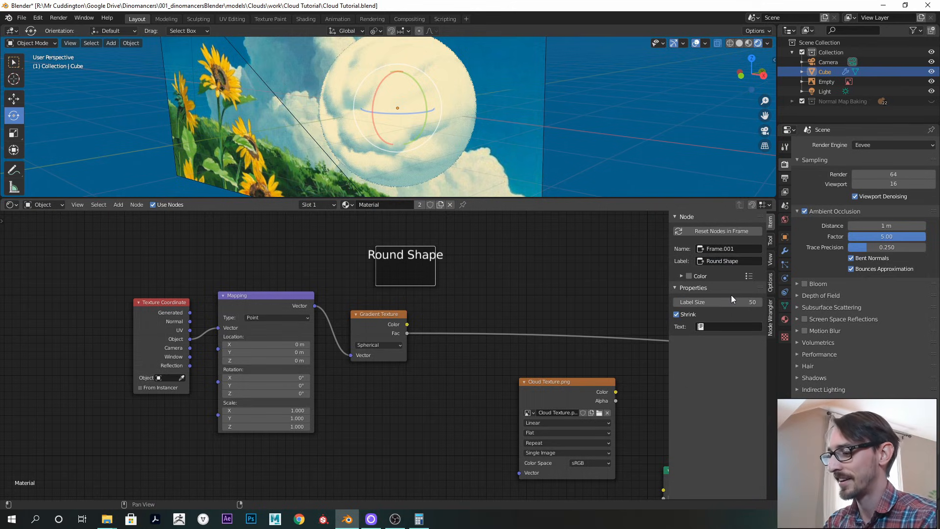
# Place the Texture Coordinate, Mapping and Gradient Texture nodes inside the Round Shape frame
pyautogui.moveTo(71, 308); pyautogui.dragTo(430, 374)
pyautogui.moveTo(231, 297); pyautogui.dragTo(378, 265)
pyautogui.moveTo(497, 257); pyautogui.dragTo(318, 271)
pyautogui.keyDown('alt'); pyautogui.moveTo(318, 271); pyautogui.dragTo(244, 251); pyautogui.keyUp('alt')
pyautogui.moveTo(476, 372); pyautogui.dragTo(430, 376)
pyautogui.keyDown('alt'); pyautogui.moveTo(510, 355); pyautogui.dragTo(362, 342); pyautogui.keyUp('alt')
# Combine the Gradient Texture and Cloud Texture image colors in a new Mix node and arrange it beside the image node
pyautogui.click(126, 265)
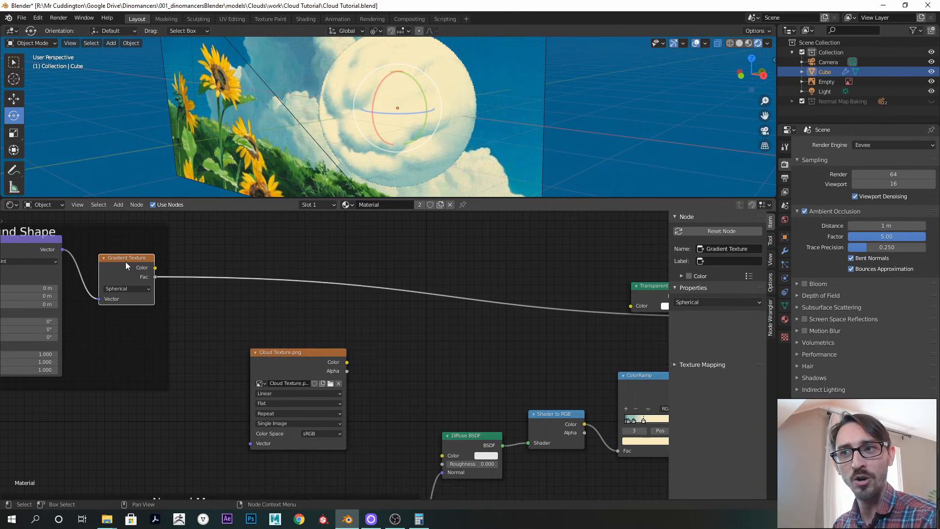
pyautogui.click(288, 355)
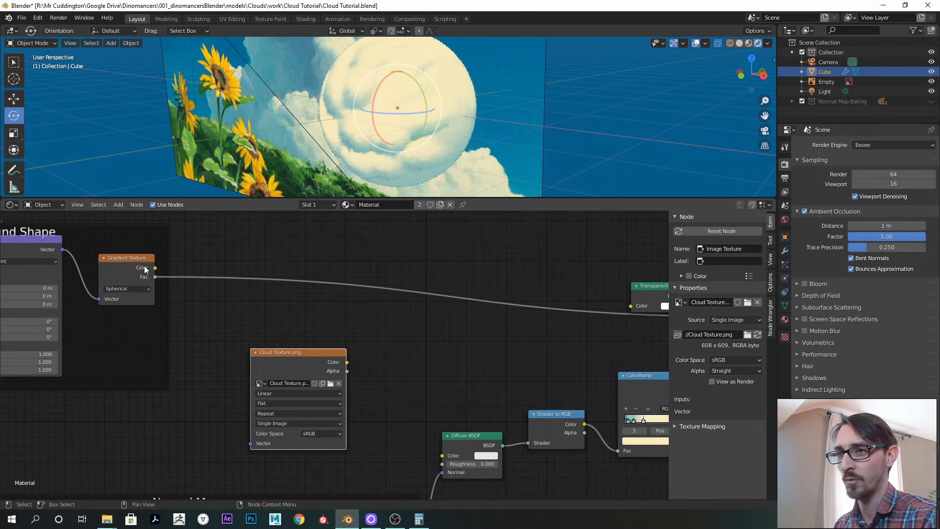
pyautogui.keyDown('ctrl'); pyautogui.keyDown('shift'); pyautogui.moveTo(126, 266); pyautogui.dragTo(276, 357, button='right'); pyautogui.keyUp('shift'); pyautogui.keyUp('ctrl')
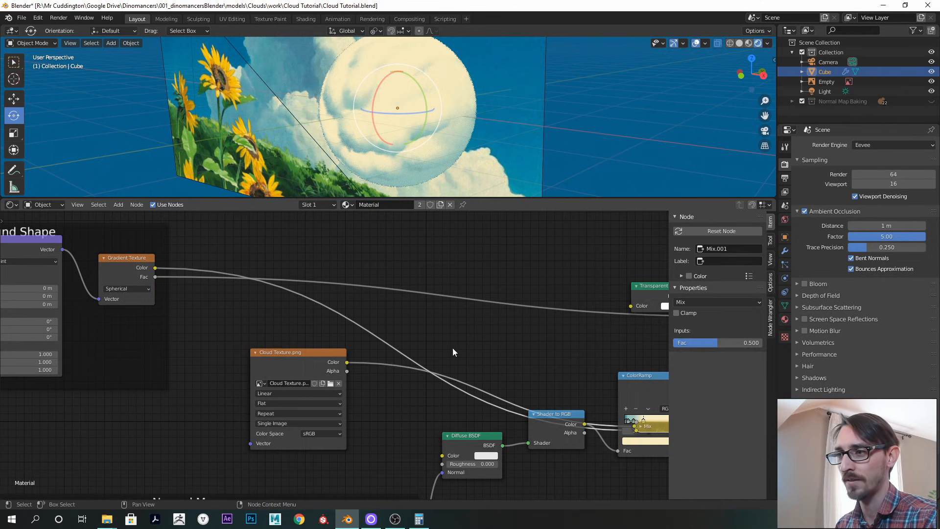
pyautogui.moveTo(628, 424); pyautogui.dragTo(324, 314)
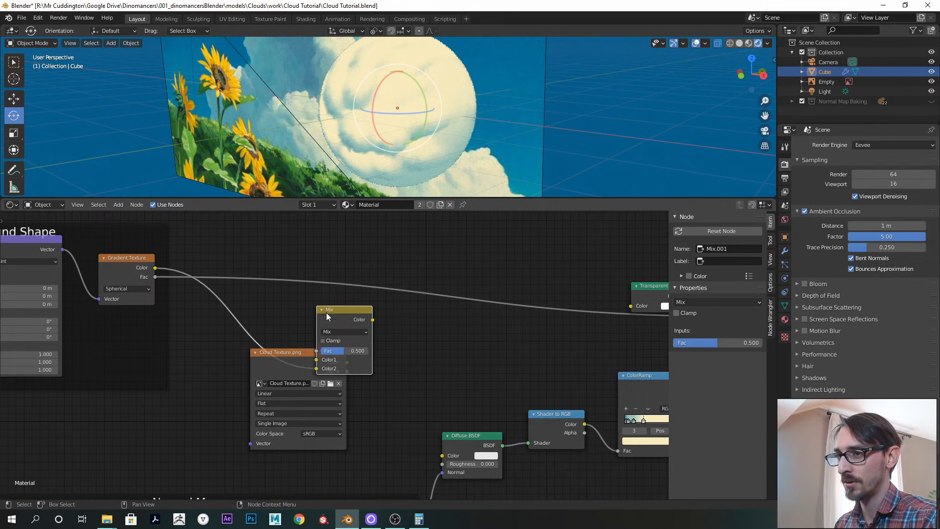
pyautogui.moveTo(287, 362); pyautogui.dragTo(256, 387)
# Set the Mix node's blending mode to Multiply with Fac 1.000 and move the Cloud Texture image node farther away from it
pyautogui.click(337, 331)
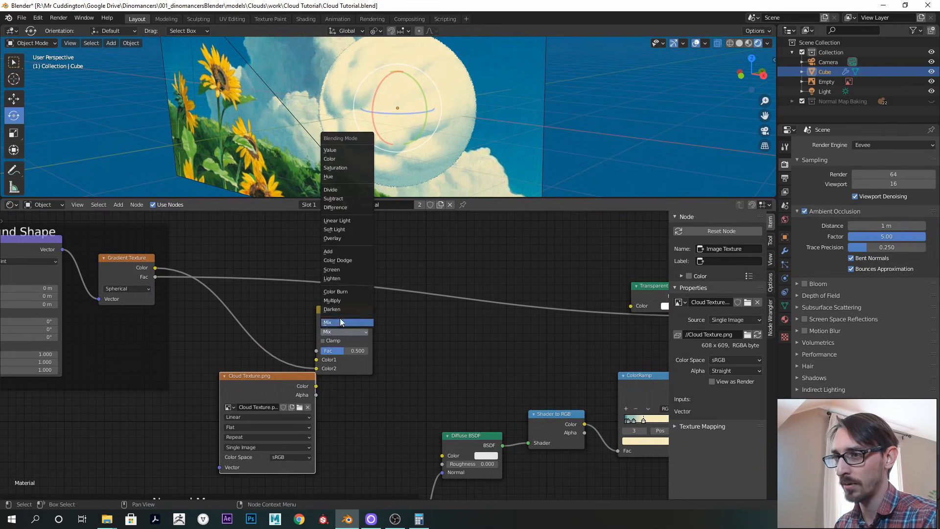
pyautogui.press('u')
pyautogui.moveTo(374, 351); pyautogui.dragTo(328, 340, button='middle')
pyautogui.moveTo(216, 374); pyautogui.dragTo(179, 393)
# Reposition the Transparent BSDF and Mix Shader, and connect the Multiply node's Color output to the Mix Shader's Fac
pyautogui.keyDown('ctrl'); pyautogui.keyDown('alt'); pyautogui.moveTo(336, 362); pyautogui.dragTo(408, 370); pyautogui.keyUp('alt'); pyautogui.keyUp('ctrl')
pyautogui.keyDown('alt'); pyautogui.moveTo(408, 340); pyautogui.dragTo(250, 343); pyautogui.keyUp('alt')
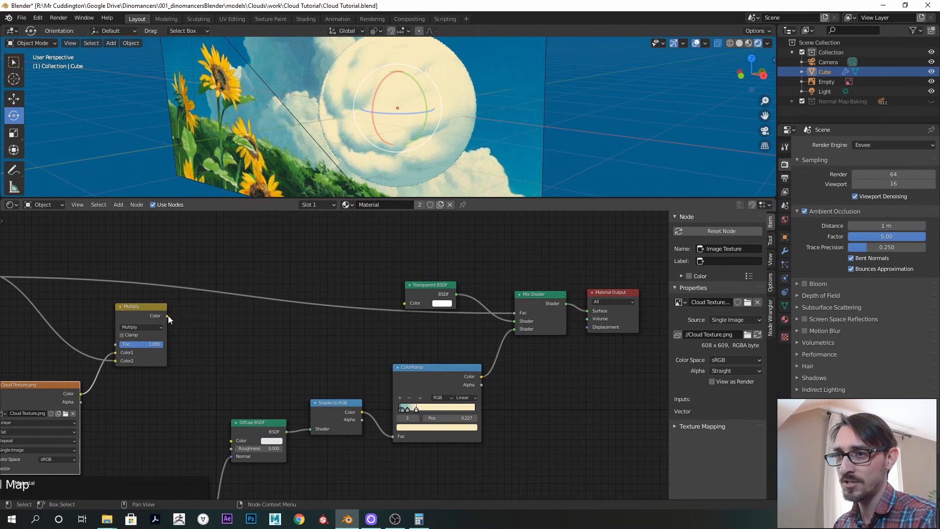
pyautogui.moveTo(418, 284); pyautogui.dragTo(374, 270)
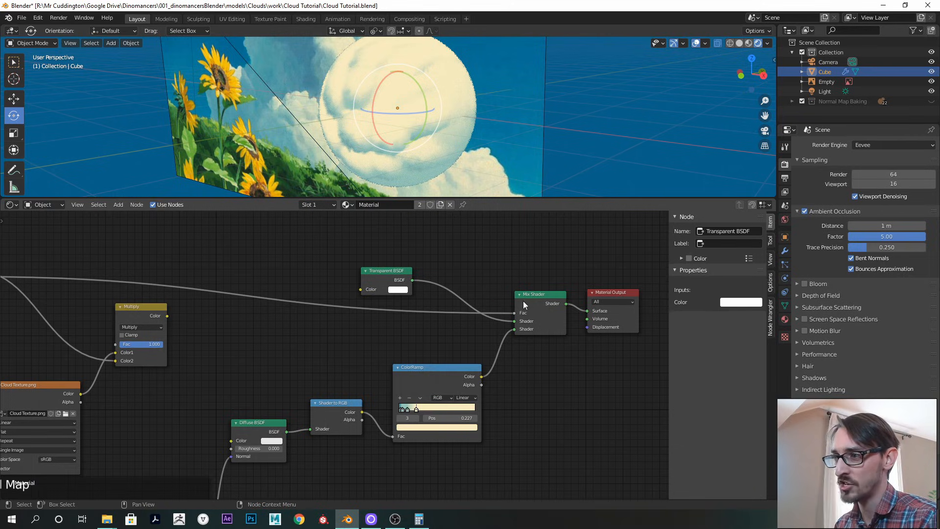
pyautogui.moveTo(523, 305); pyautogui.dragTo(499, 310)
pyautogui.moveTo(390, 277); pyautogui.dragTo(420, 277)
pyautogui.click(163, 318)
pyautogui.moveTo(167, 316); pyautogui.dragTo(490, 318)
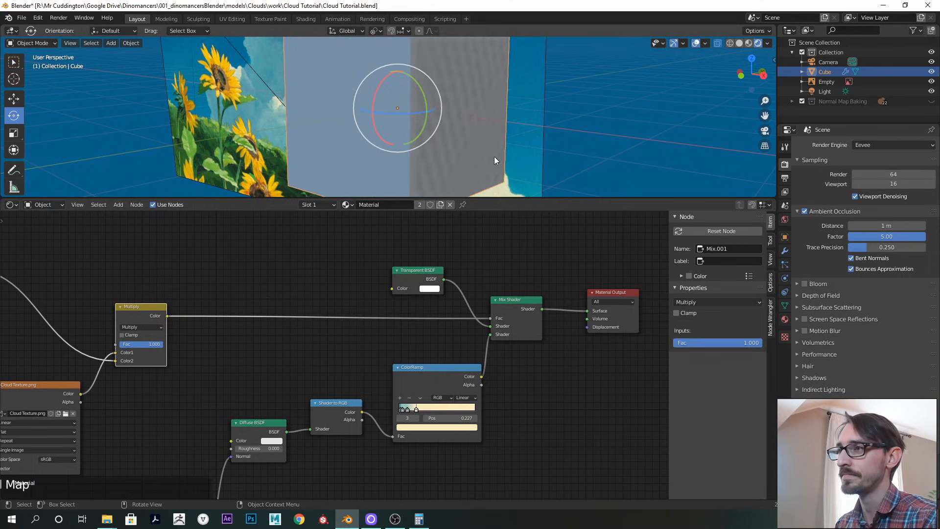
# Enlarge the 3D viewport and examine the masked cloud's silhouette and shading from several angles
pyautogui.moveTo(448, 128); pyautogui.dragTo(468, 113, button='middle')
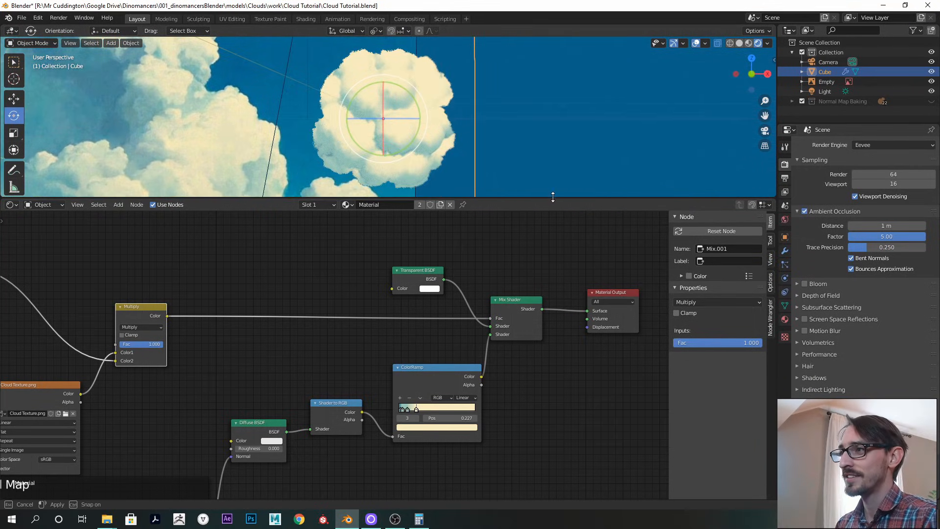
pyautogui.moveTo(552, 198); pyautogui.dragTo(552, 294)
pyautogui.moveTo(445, 183); pyautogui.dragTo(475, 186, button='middle')
pyautogui.moveTo(550, 296); pyautogui.dragTo(547, 283)
pyautogui.moveTo(453, 181); pyautogui.dragTo(531, 254, button='middle')
pyautogui.scroll(1, 519, 174)
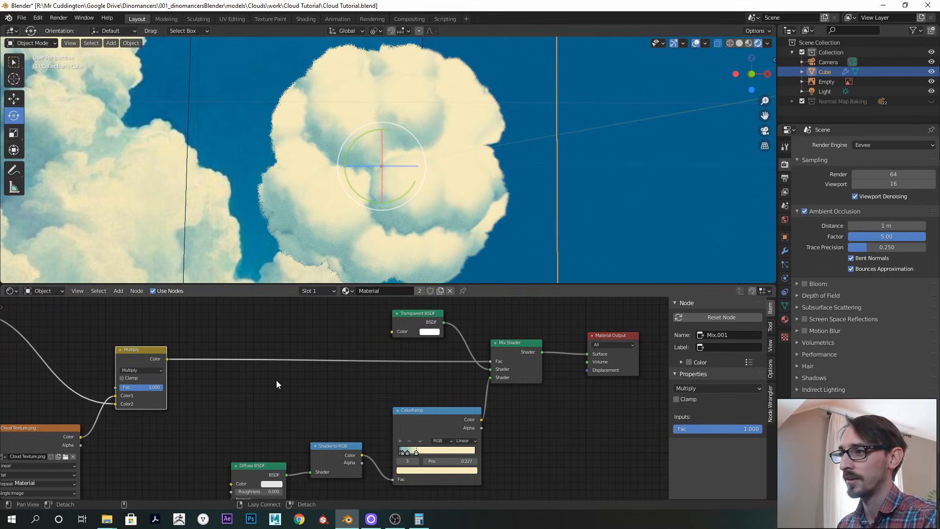
pyautogui.moveTo(285, 384); pyautogui.dragTo(417, 381, button='middle')
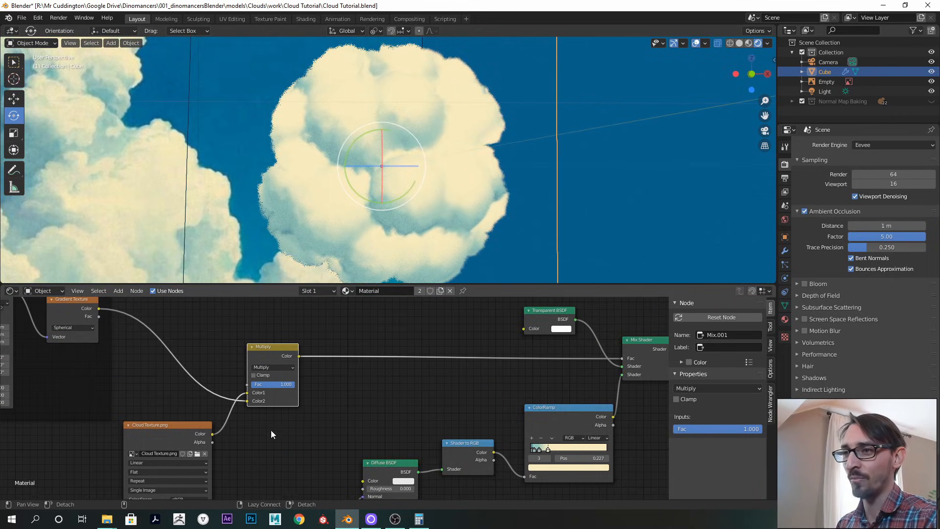
# Insert a ColorRamp node between the Multiply node and the Mix Shader's factor input
pyautogui.moveTo(275, 426); pyautogui.dragTo(312, 428, button='middle')
pyautogui.moveTo(201, 425); pyautogui.dragTo(210, 421)
pyautogui.moveTo(197, 381); pyautogui.dragTo(194, 336, button='middle')
pyautogui.click(193, 337)
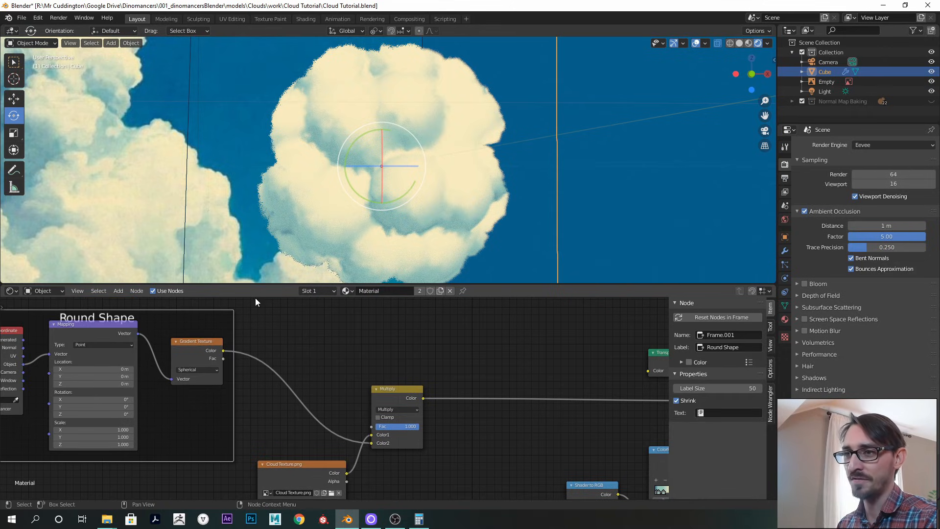
pyautogui.moveTo(505, 371); pyautogui.dragTo(378, 335, button='middle')
pyautogui.hotkey('shift', 'a')
pyautogui.write('color')
pyautogui.press('Down')
pyautogui.press('Return')
pyautogui.click(380, 334)
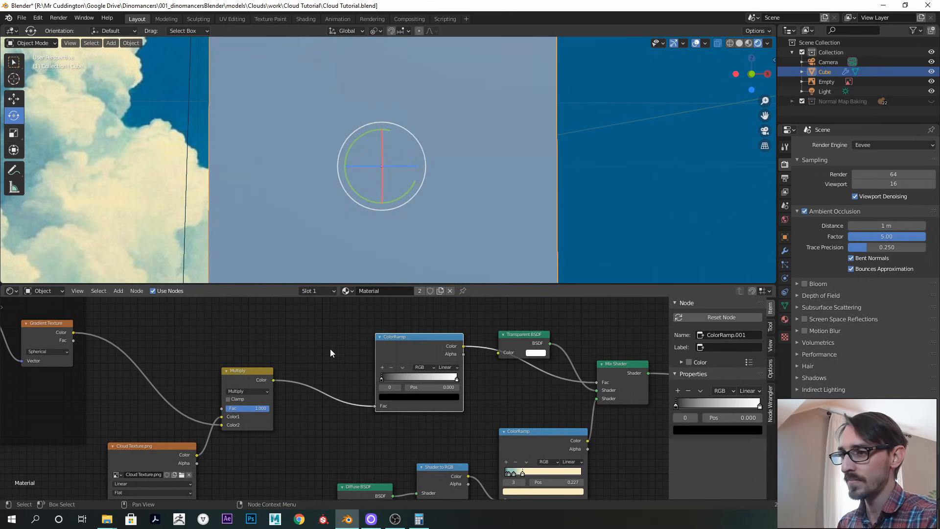
pyautogui.moveTo(392, 349); pyautogui.dragTo(332, 364)
pyautogui.moveTo(339, 430); pyautogui.dragTo(365, 433, button='middle')
# Adjust the new ColorRamp's stops, moving black to about 0.027 and white to 0.332, while checking the cloud's edges
pyautogui.moveTo(422, 384); pyautogui.dragTo(392, 384)
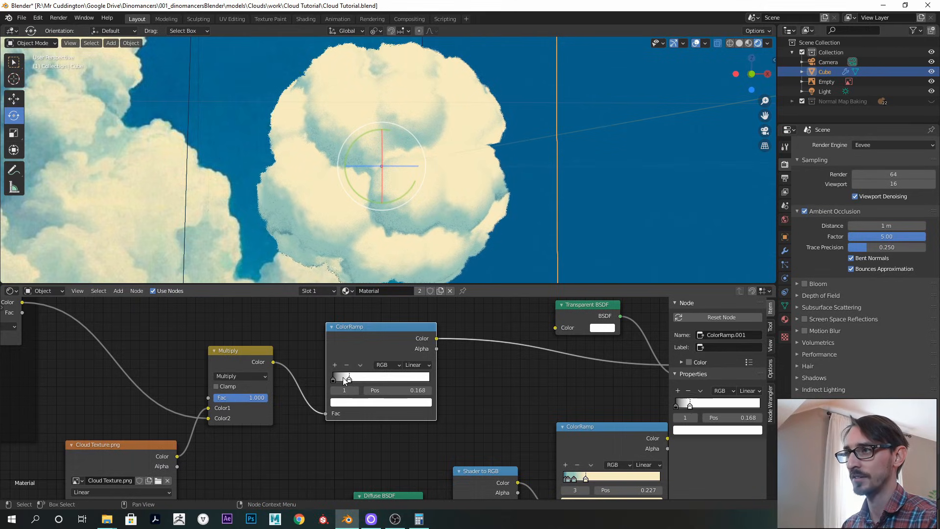
pyautogui.moveTo(333, 378); pyautogui.dragTo(334, 378)
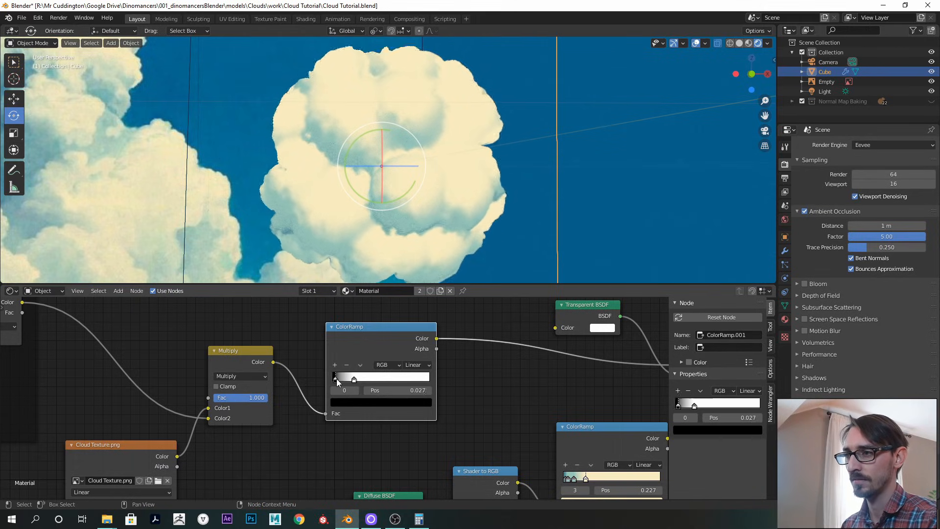
pyautogui.moveTo(354, 379); pyautogui.dragTo(350, 379)
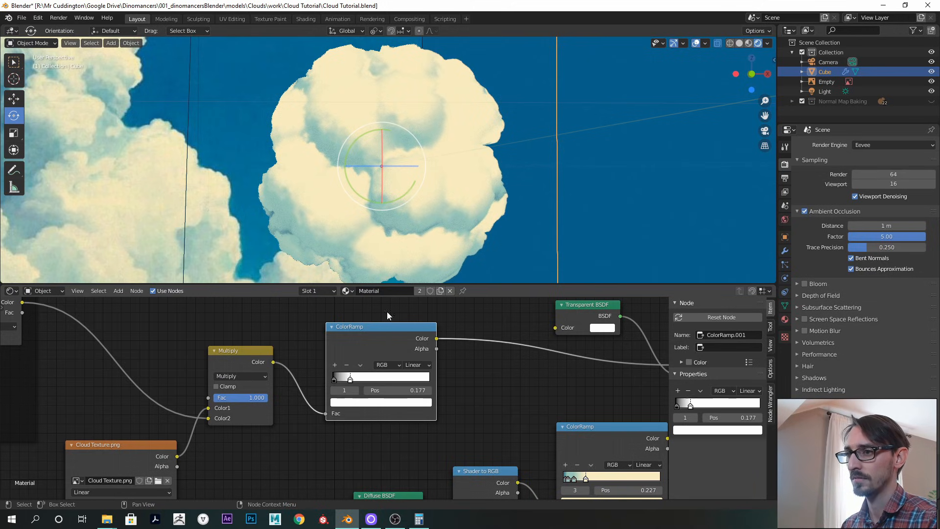
pyautogui.moveTo(426, 220); pyautogui.dragTo(453, 271, button='middle')
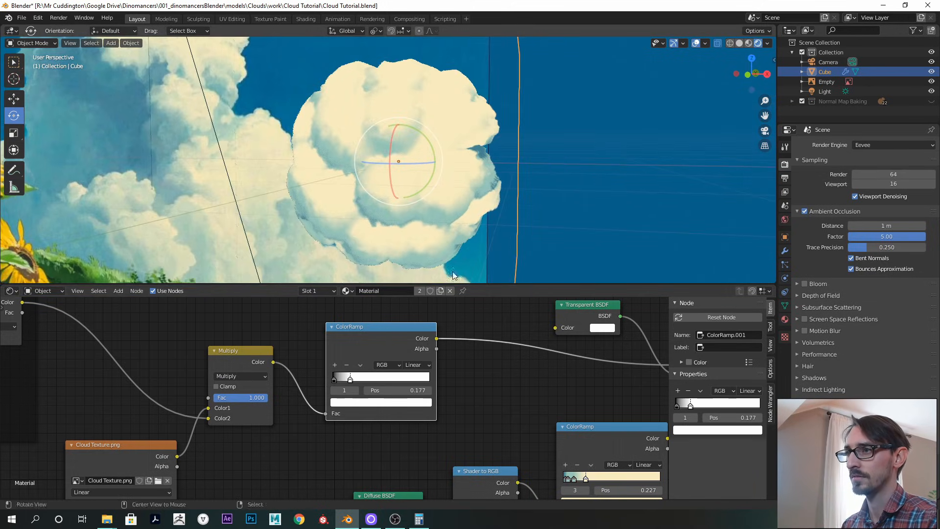
pyautogui.moveTo(351, 378); pyautogui.dragTo(365, 380)
pyautogui.moveTo(470, 216); pyautogui.dragTo(489, 201, button='middle')
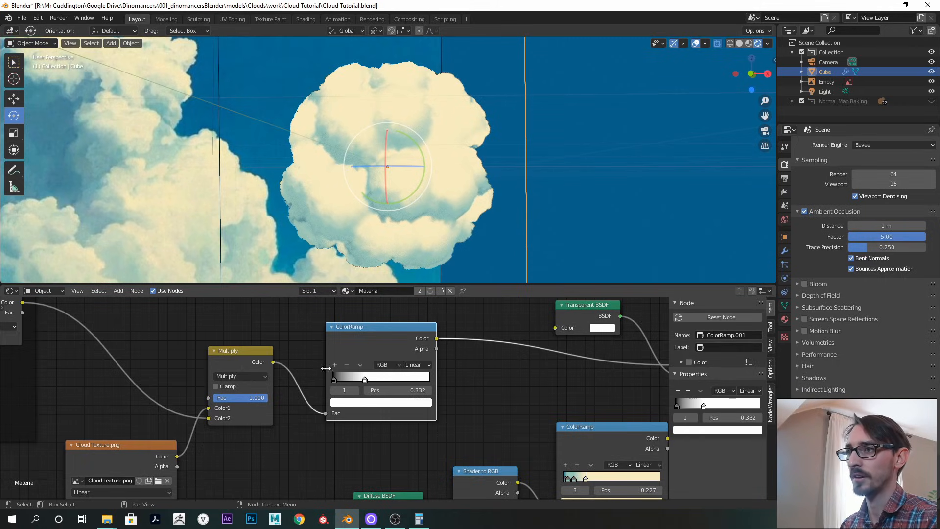
# Move the black stop of the ColorRamp after the Multiply node to 0.036
pyautogui.click(247, 354)
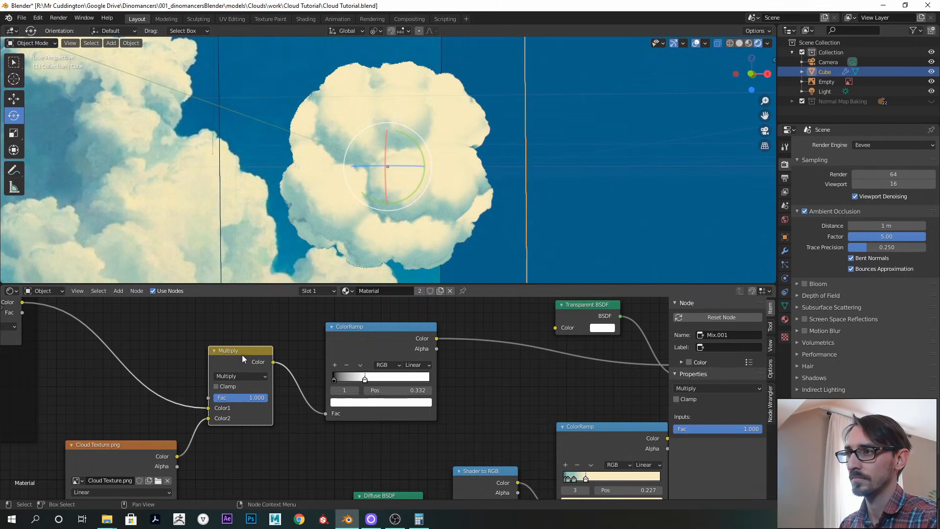
pyautogui.click(334, 379)
pyautogui.moveTo(336, 378); pyautogui.dragTo(339, 378)
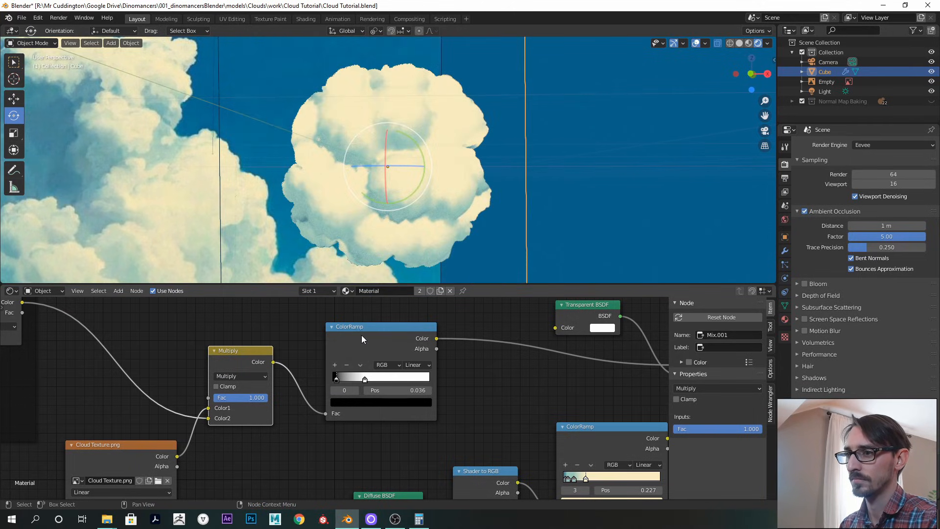
pyautogui.moveTo(362, 334); pyautogui.dragTo(354, 336)
# Set the ColorRamp's white stop to 0.259 and rearrange the node frames to free space beneath the Round Shape frame
pyautogui.click(116, 443)
pyautogui.moveTo(230, 421); pyautogui.dragTo(381, 415, button='middle')
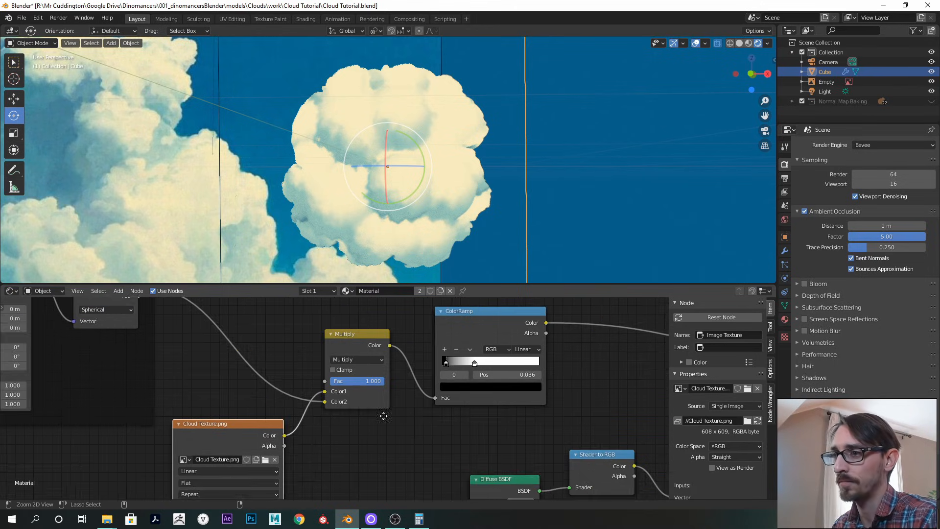
pyautogui.scroll(-2, 381, 414)
pyautogui.click(420, 377)
pyautogui.moveTo(269, 425); pyautogui.dragTo(372, 383, button='middle')
pyautogui.moveTo(465, 175); pyautogui.dragTo(477, 102, button='middle')
pyautogui.moveTo(269, 407); pyautogui.dragTo(313, 485, button='middle')
pyautogui.moveTo(307, 337); pyautogui.dragTo(278, 308)
pyautogui.moveTo(393, 454); pyautogui.dragTo(365, 390, button='middle')
pyautogui.moveTo(365, 390); pyautogui.dragTo(370, 379)
pyautogui.moveTo(331, 386); pyautogui.dragTo(297, 308, button='middle')
pyautogui.moveTo(331, 391); pyautogui.dragTo(312, 422)
pyautogui.moveTo(247, 366); pyautogui.dragTo(359, 431, button='middle')
# Add a Noise Texture below the Round Shape frame, with Texture Coordinate and Mapping nodes feeding its vector
pyautogui.click(267, 384)
pyautogui.hotkey('shift', 'a')
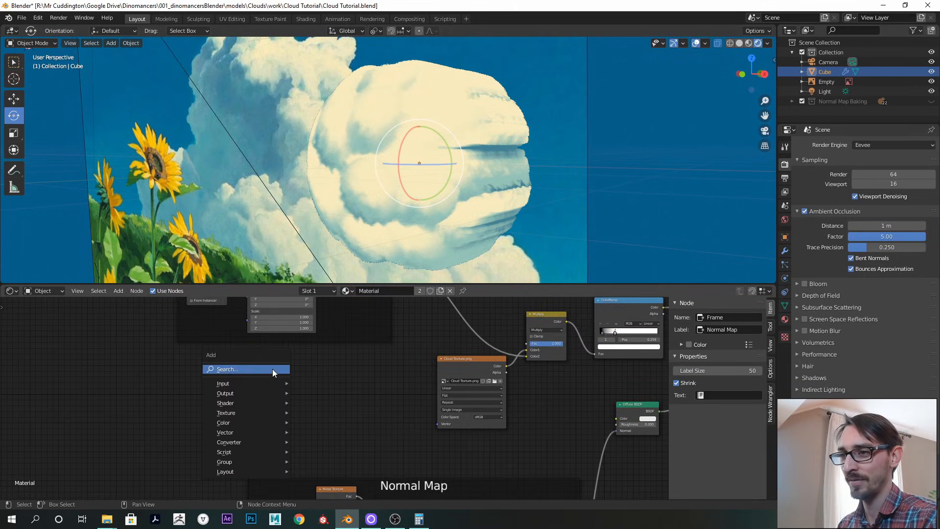
pyautogui.click(272, 368)
pyautogui.write('noise')
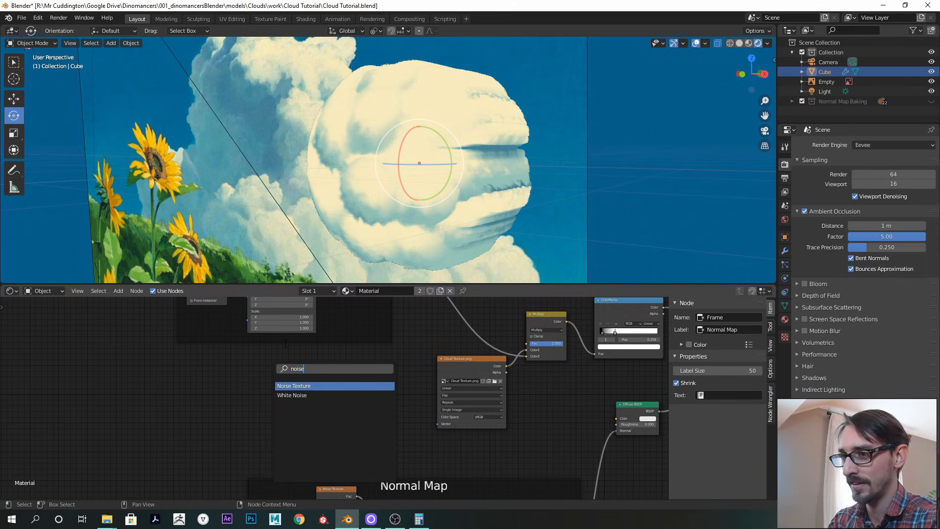
pyautogui.press('Return')
pyautogui.click(284, 343)
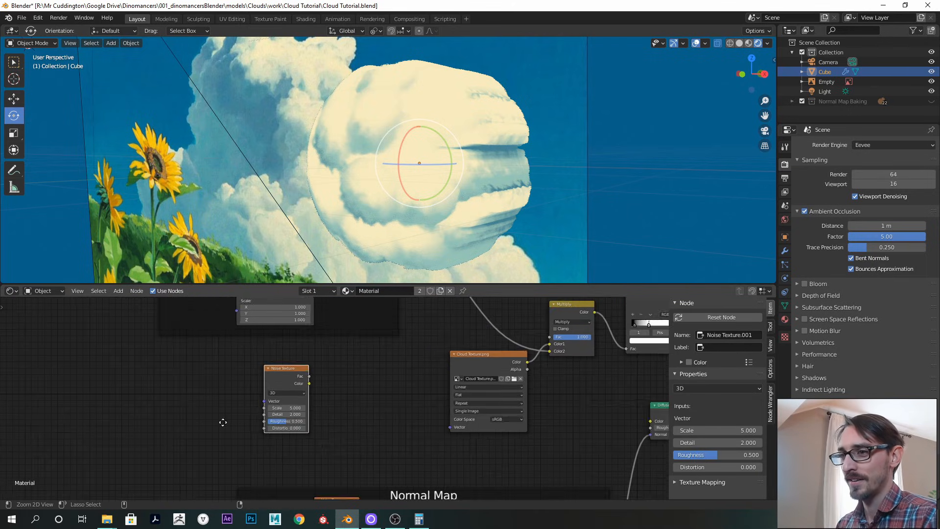
pyautogui.scroll(2, 224, 419)
pyautogui.hotkey('ctrl', 't')
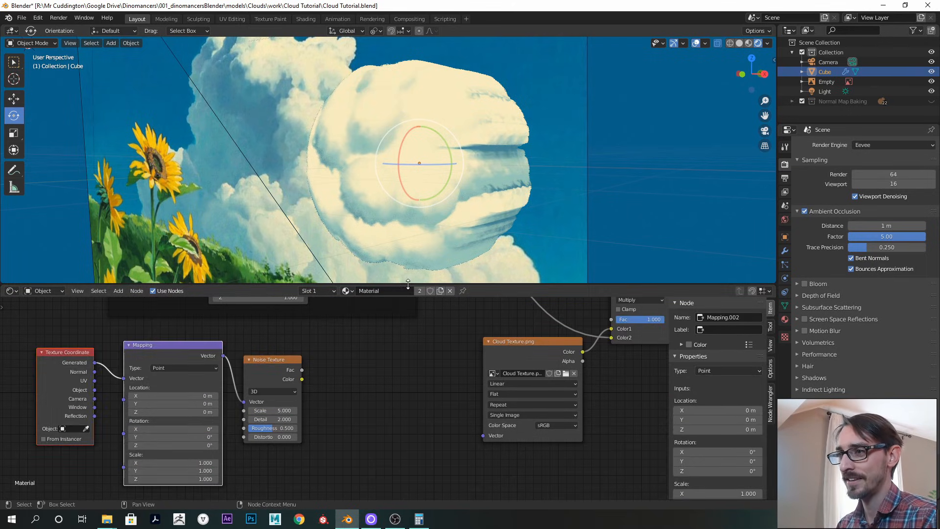
# Enlarge the node editor and reposition the Round Shape frame above the noise nodes
pyautogui.moveTo(400, 292); pyautogui.dragTo(408, 266)
pyautogui.keyDown('alt'); pyautogui.moveTo(310, 357); pyautogui.dragTo(324, 497); pyautogui.keyUp('alt')
pyautogui.moveTo(334, 304); pyautogui.dragTo(270, 283)
pyautogui.scroll(-2, 281, 361)
pyautogui.moveTo(309, 319); pyautogui.dragTo(296, 314)
pyautogui.moveTo(312, 413); pyautogui.dragTo(304, 334, button='middle')
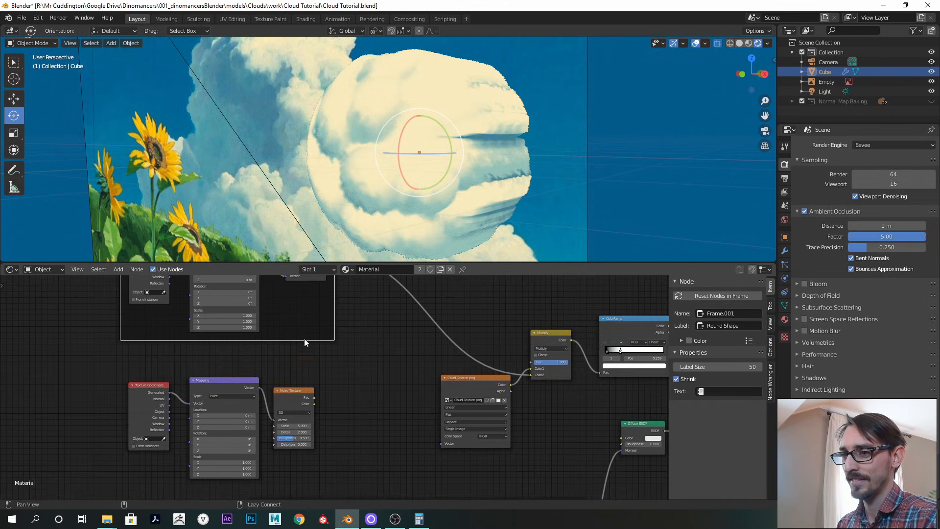
# Add a Frame node beside the noise nodes and label it Noise
pyautogui.click(351, 363)
pyautogui.hotkey('shift', 'a')
pyautogui.click(350, 363)
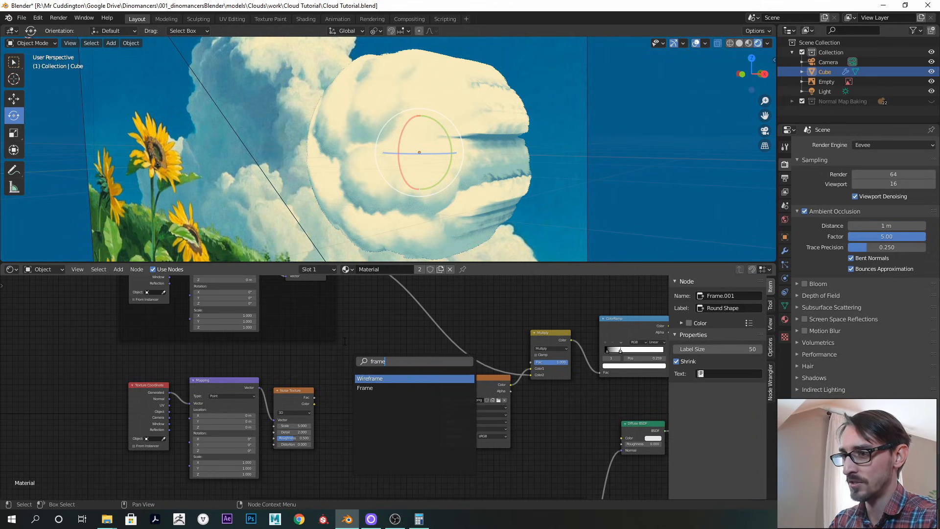
pyautogui.press('Down')
pyautogui.press('Return')
pyautogui.click(336, 362)
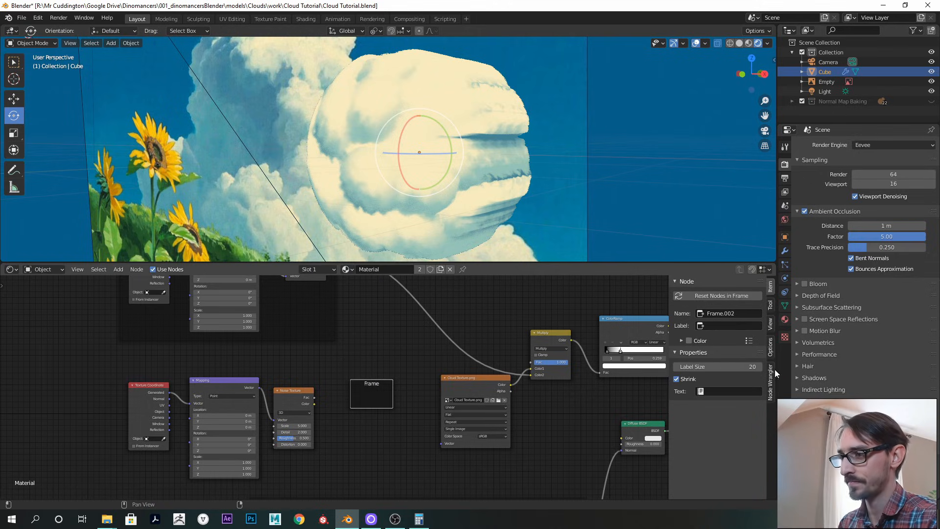
pyautogui.write('Noise')
pyautogui.press('Return')
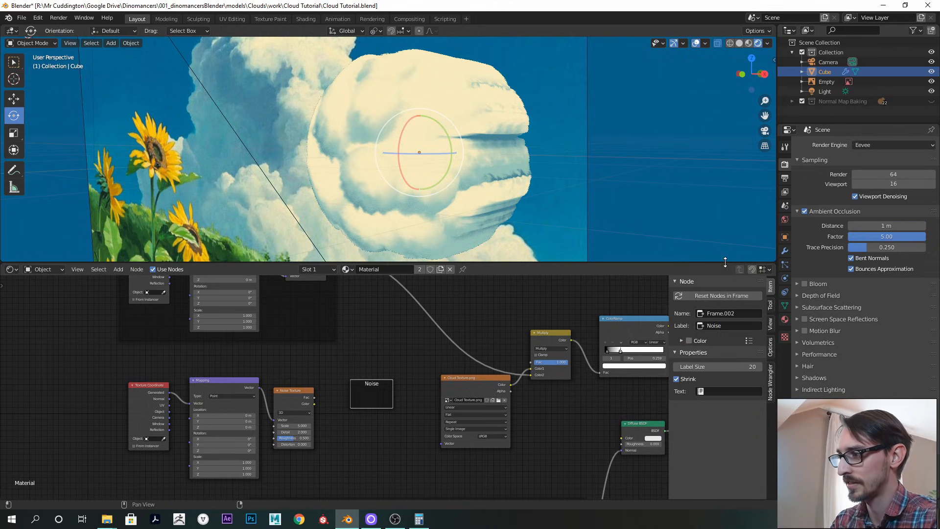
# Put the Texture Coordinate, Mapping and Noise Texture nodes inside the Noise frame and set its label size to 50
pyautogui.moveTo(97, 395); pyautogui.dragTo(286, 431)
pyautogui.moveTo(226, 386); pyautogui.dragTo(192, 380)
pyautogui.moveTo(329, 375); pyautogui.dragTo(288, 429, button='middle')
# Line up the Round Shape and Noise frames above each other and give the node editor more height
pyautogui.moveTo(242, 289); pyautogui.dragTo(216, 292)
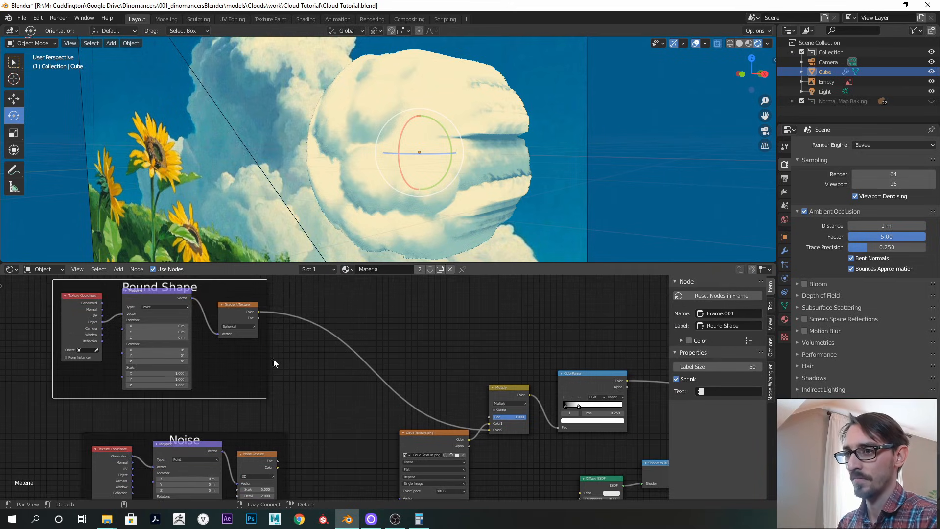
pyautogui.moveTo(274, 359); pyautogui.dragTo(297, 329, button='middle')
pyautogui.moveTo(267, 407); pyautogui.dragTo(242, 404)
pyautogui.moveTo(297, 357); pyautogui.dragTo(330, 398, button='middle')
pyautogui.moveTo(520, 260); pyautogui.dragTo(521, 244)
pyautogui.moveTo(363, 370); pyautogui.dragTo(344, 358, button='middle')
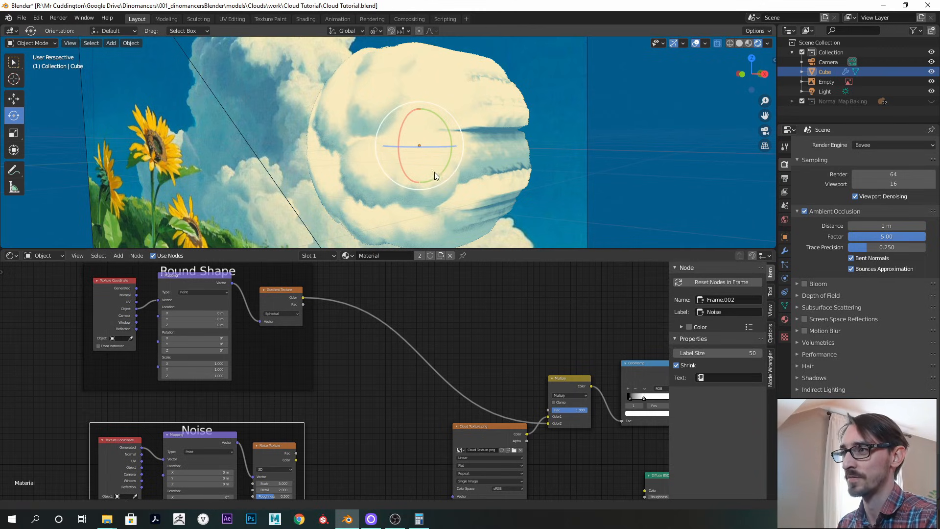
# Combine the Gradient Texture and Noise Texture with a Mix node that feeds the existing Multiply node
pyautogui.keyDown('shift'); pyautogui.moveTo(441, 174); pyautogui.dragTo(430, 169, button='middle'); pyautogui.keyUp('shift')
pyautogui.keyDown('ctrl'); pyautogui.keyDown('shift'); pyautogui.moveTo(283, 301); pyautogui.dragTo(274, 452, button='right'); pyautogui.keyUp('shift'); pyautogui.keyUp('ctrl')
pyautogui.moveTo(509, 406); pyautogui.dragTo(478, 394, button='middle')
pyautogui.moveTo(653, 441); pyautogui.dragTo(243, 316)
pyautogui.moveTo(229, 348); pyautogui.dragTo(394, 321, button='middle')
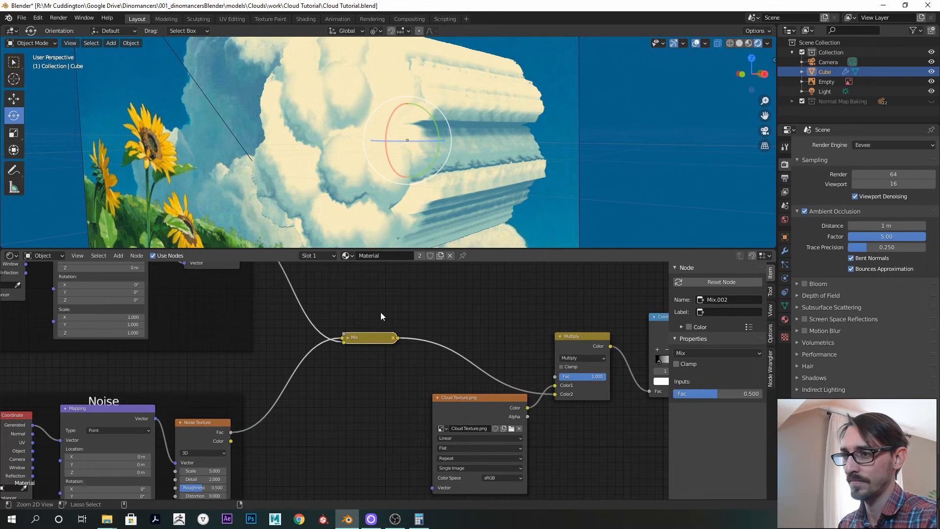
# Expand the new Mix node, set its blending mode to Multiply and its factor to 1.000
pyautogui.click(348, 338)
pyautogui.click(361, 360)
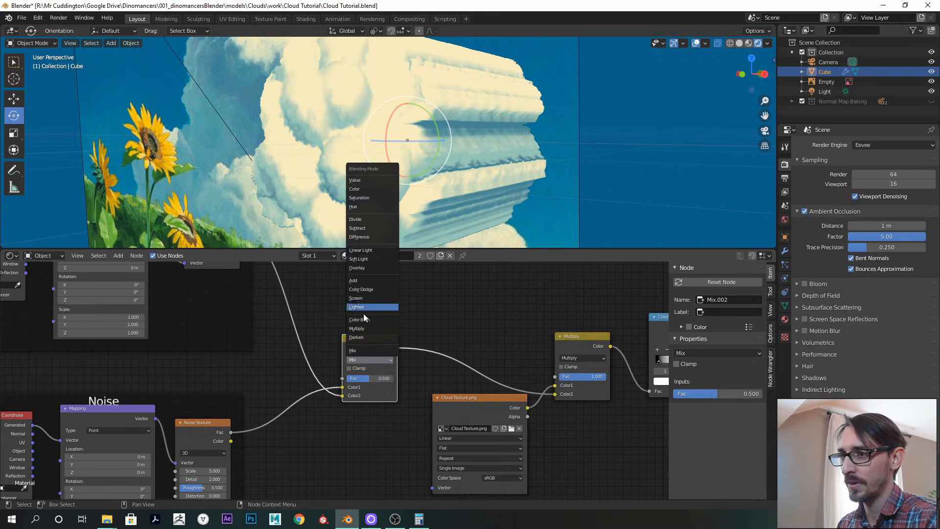
pyautogui.click(363, 329)
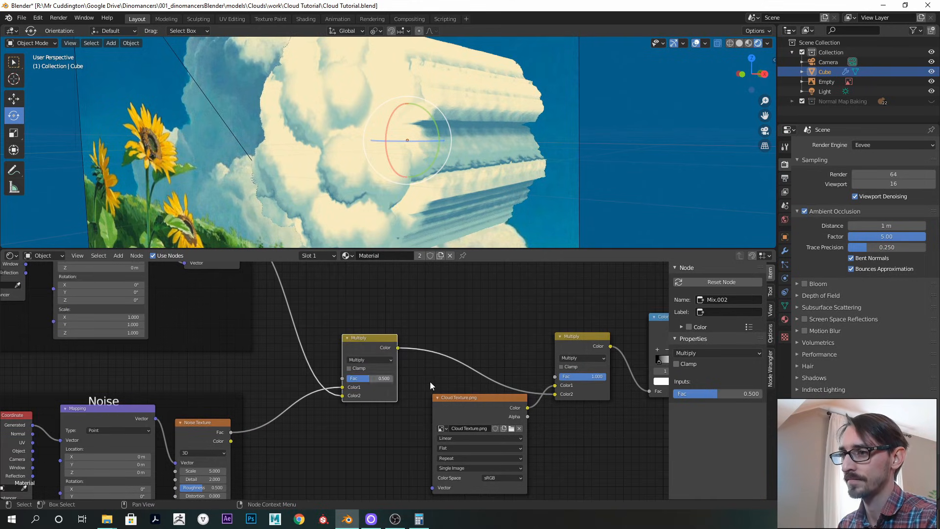
pyautogui.moveTo(370, 378); pyautogui.dragTo(469, 368)
pyautogui.keyDown('ctrl'); pyautogui.moveTo(387, 208); pyautogui.dragTo(376, 227, button='middle'); pyautogui.keyUp('ctrl')
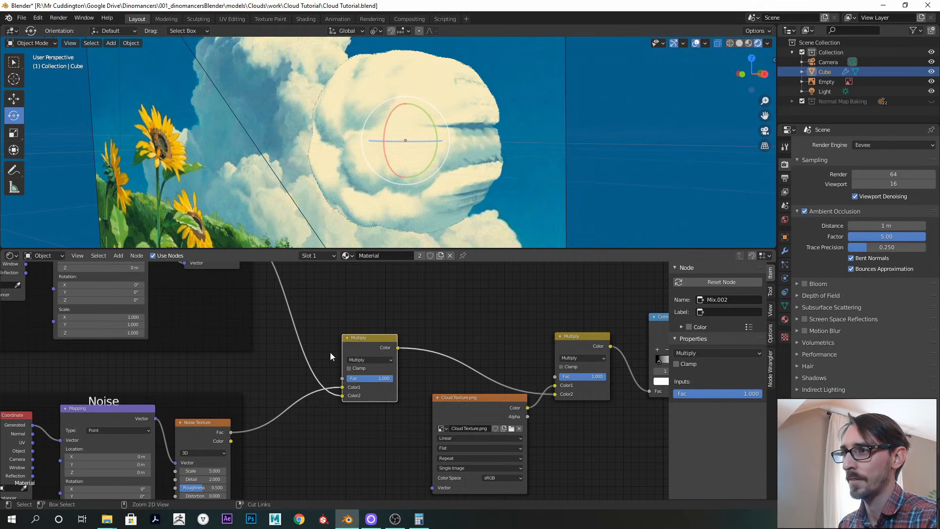
pyautogui.keyDown('alt'); pyautogui.moveTo(293, 431); pyautogui.dragTo(328, 381); pyautogui.keyUp('alt')
pyautogui.moveTo(431, 147)
pyautogui.keyDown('alt'); pyautogui.mouseDown()
pyautogui.moveTo(474, 132)
pyautogui.moveTo(421, 133)
pyautogui.moveTo(440, 141)
pyautogui.mouseUp(); pyautogui.keyUp('alt')
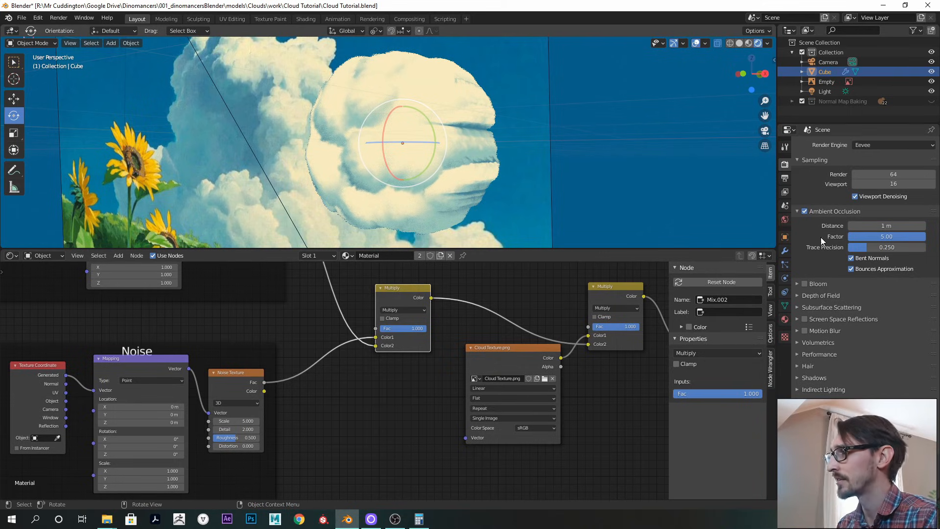
# Set the cube's Array modifier constant offset in Y to 0.006 m, trying 0.02 m and 0.007 m first
pyautogui.click(784, 252)
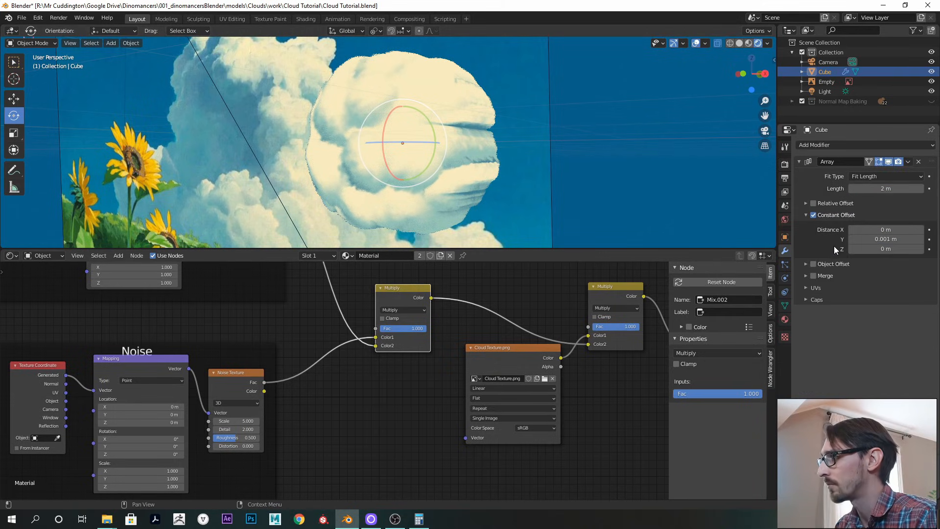
pyautogui.click(883, 240)
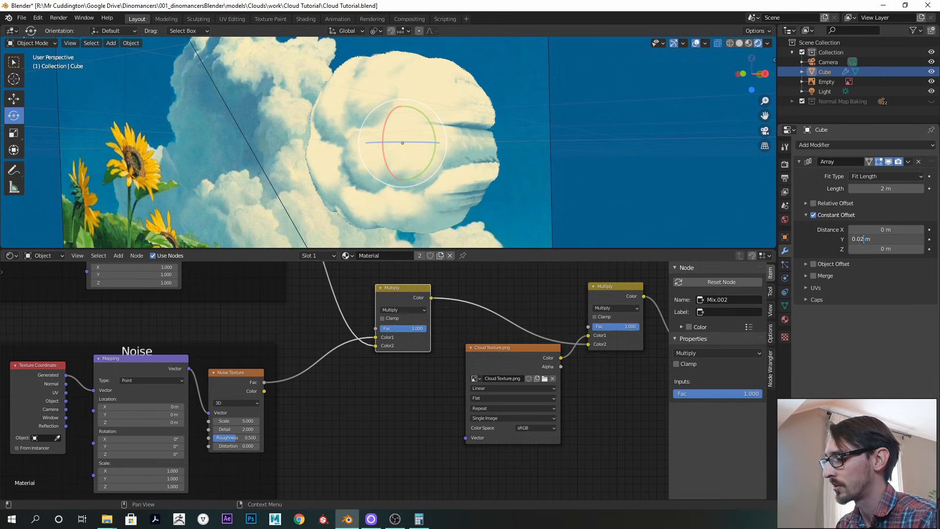
pyautogui.press('Return')
pyautogui.moveTo(896, 239); pyautogui.dragTo(874, 239)
pyautogui.moveTo(607, 218); pyautogui.dragTo(377, 161, button='middle')
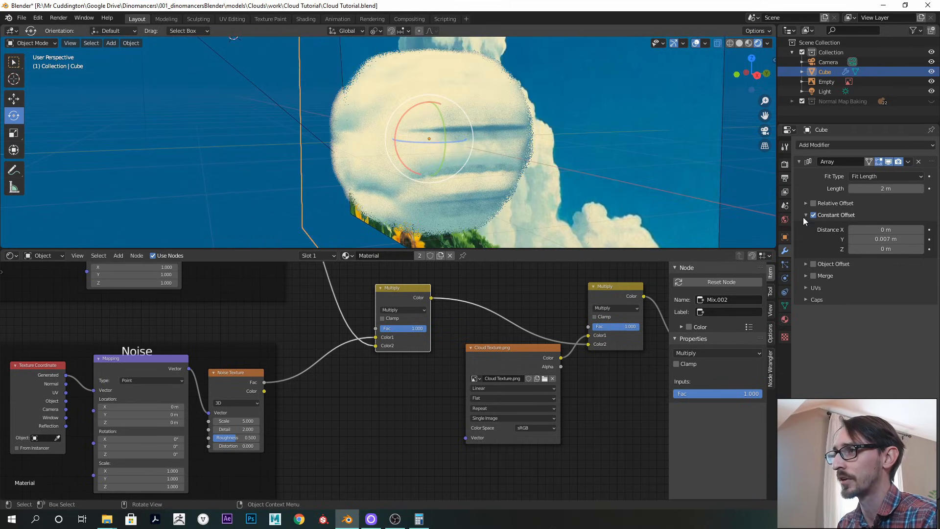
pyautogui.moveTo(892, 239); pyautogui.dragTo(888, 240)
# Move the white stop of the ColorRamp after the last Multiply node to 0.159 and check the cloud's edge
pyautogui.moveTo(557, 296); pyautogui.dragTo(392, 333, button='middle')
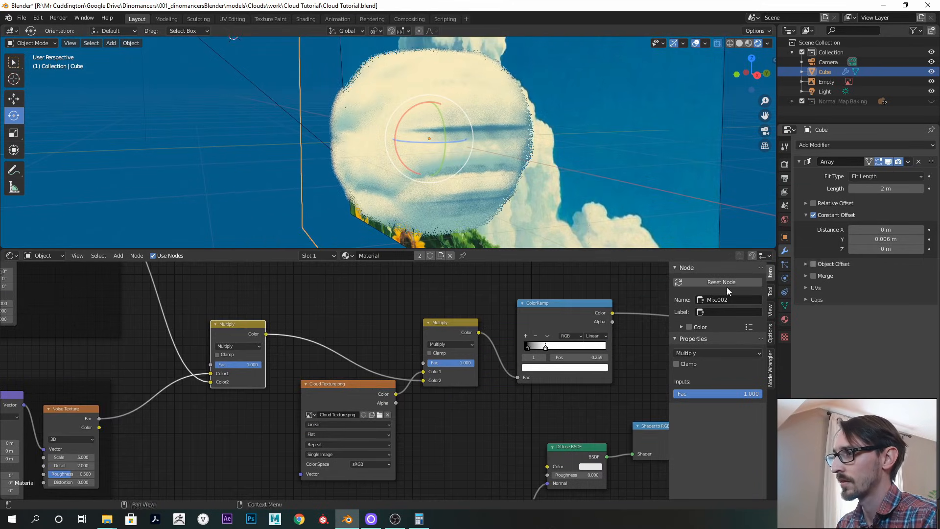
pyautogui.moveTo(470, 385); pyautogui.dragTo(351, 402, button='middle')
pyautogui.scroll(2, 351, 403)
pyautogui.moveTo(445, 359); pyautogui.dragTo(437, 359)
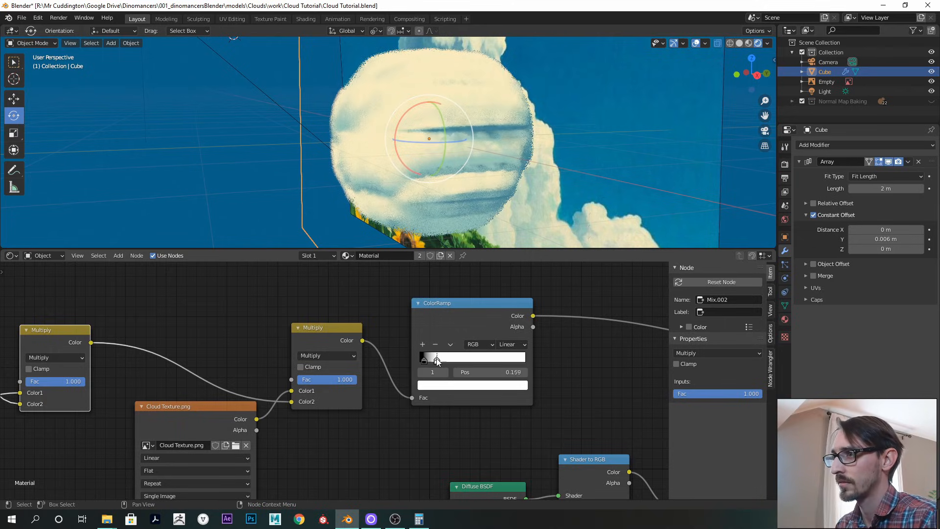
pyautogui.click(425, 361)
pyautogui.click(437, 360)
pyautogui.moveTo(422, 189); pyautogui.dragTo(496, 182, button='middle')
# Insert a ColorRamp node on the link between the Noise Texture and the first Multiply node
pyautogui.moveTo(153, 459); pyautogui.dragTo(503, 359, button='middle')
pyautogui.moveTo(304, 359); pyautogui.dragTo(388, 370, button='middle')
pyautogui.moveTo(442, 140); pyautogui.dragTo(386, 151, button='middle')
pyautogui.click(396, 313)
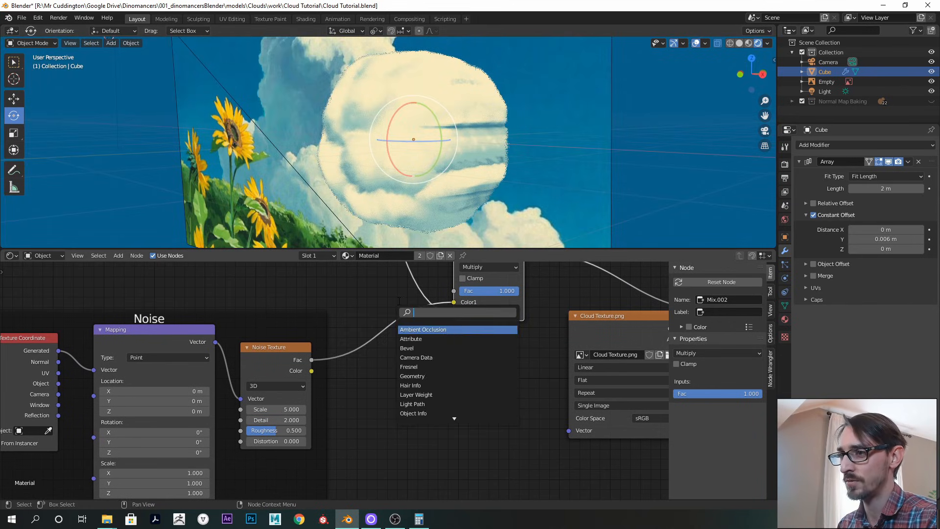
pyautogui.write('color')
pyautogui.press('Down')
pyautogui.press('Return')
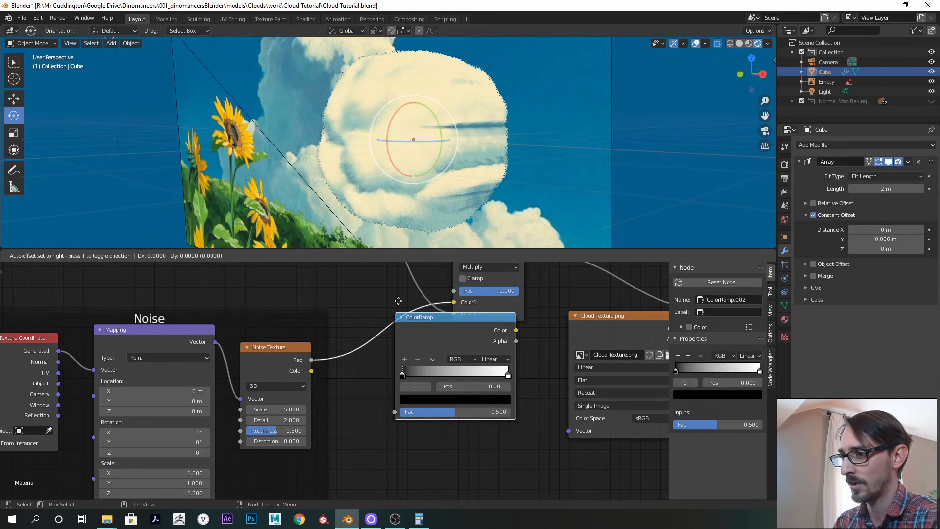
pyautogui.click(353, 321)
# Tidy the noise nodes so the new ColorRamp sits inside the Noise frame
pyautogui.keyDown('ctrl'); pyautogui.moveTo(455, 332); pyautogui.dragTo(342, 343, button='middle'); pyautogui.keyUp('ctrl')
pyautogui.moveTo(303, 339); pyautogui.dragTo(253, 335)
pyautogui.moveTo(389, 352); pyautogui.dragTo(323, 350)
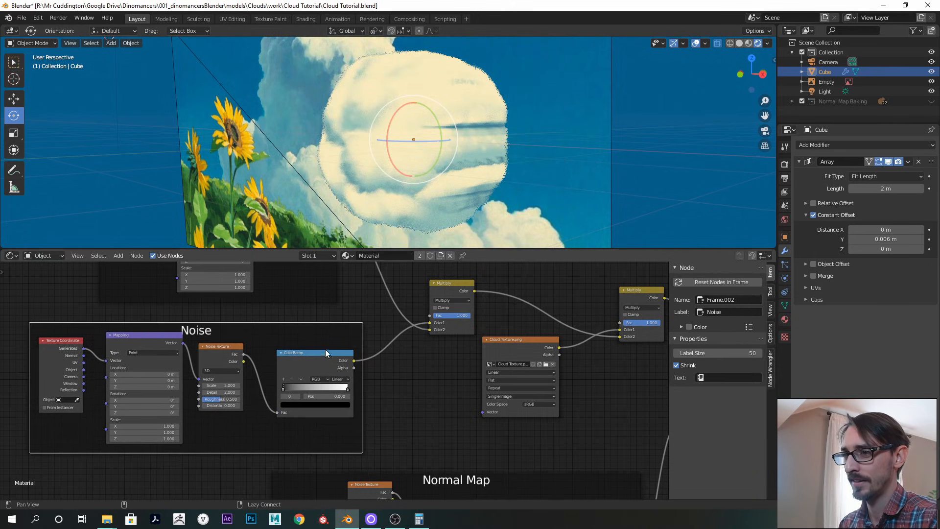
# Raise the noise ColorRamp's black stop to 0.364 while checking the cloud's shape from several angles
pyautogui.scroll(2, 323, 349)
pyautogui.moveTo(260, 362); pyautogui.dragTo(295, 357)
pyautogui.moveTo(462, 160); pyautogui.dragTo(401, 259, button='middle')
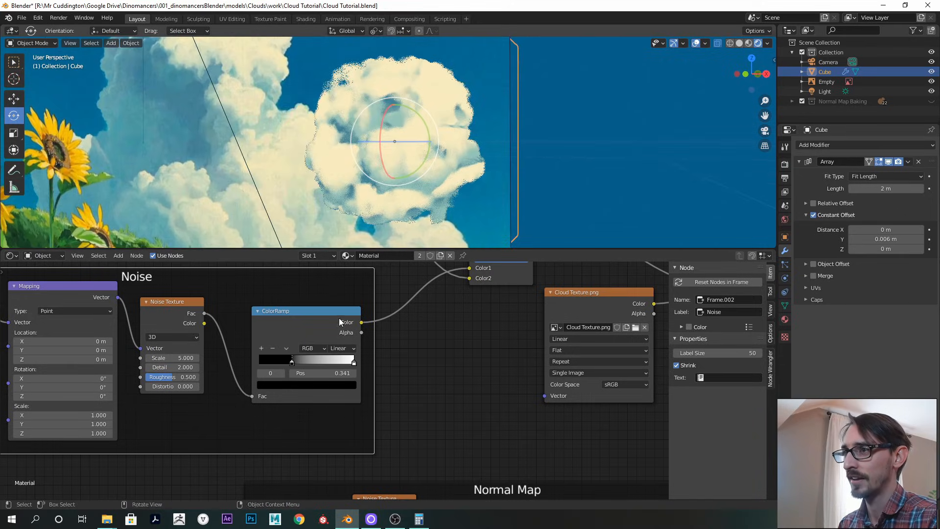
pyautogui.moveTo(294, 361); pyautogui.dragTo(290, 361)
pyautogui.moveTo(397, 142); pyautogui.dragTo(414, 275, button='middle')
pyautogui.moveTo(260, 362); pyautogui.dragTo(294, 362)
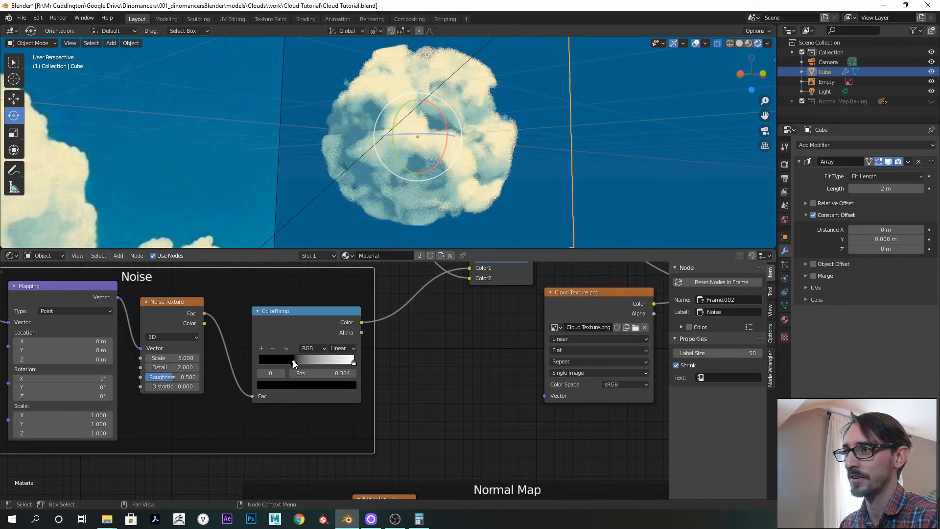
# Set the Noise Texture's scale to 5.790 and move the noise ColorRamp's black stop to 0.373 with the white stop pulled inward
pyautogui.moveTo(177, 357); pyautogui.dragTo(205, 355)
pyautogui.hotkey('ctrl', 'z')
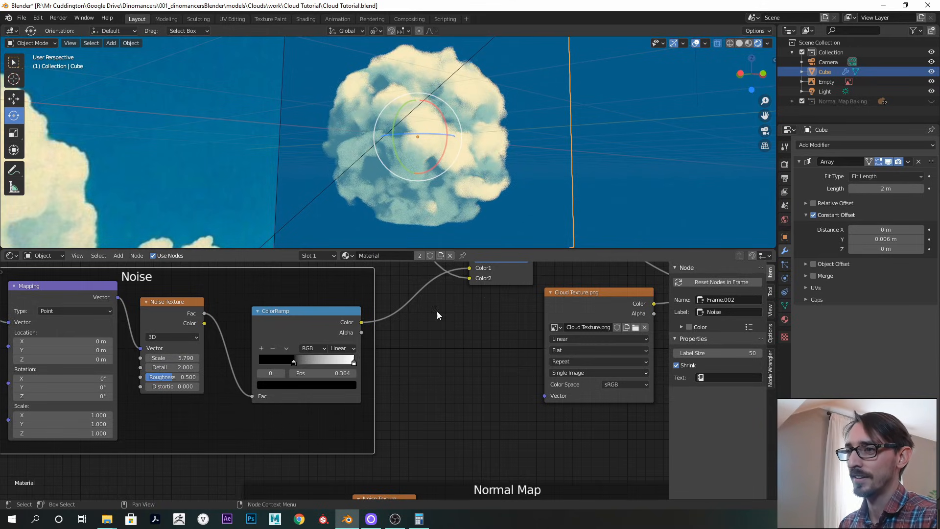
pyautogui.moveTo(437, 315); pyautogui.dragTo(469, 341, button='middle')
pyautogui.moveTo(389, 388); pyautogui.dragTo(332, 386)
pyautogui.click(327, 387)
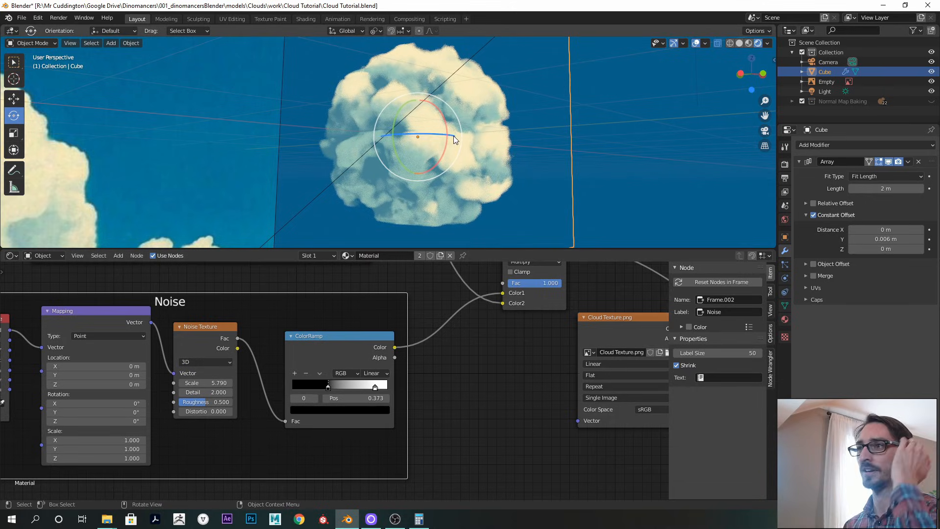
pyautogui.moveTo(503, 137); pyautogui.dragTo(437, 51, button='middle')
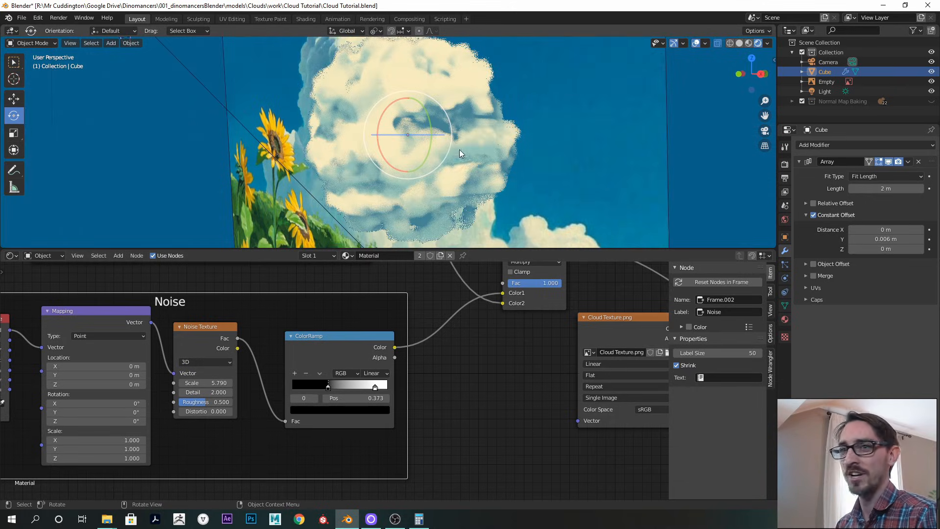
pyautogui.moveTo(419, 167); pyautogui.dragTo(453, 196, button='middle')
# Return the noise ColorRamp's black stop to 0.000 and move its white stop further inward
pyautogui.moveTo(328, 387); pyautogui.dragTo(292, 387)
pyautogui.moveTo(379, 387); pyautogui.dragTo(292, 386)
pyautogui.moveTo(460, 146); pyautogui.dragTo(389, 151, button='middle')
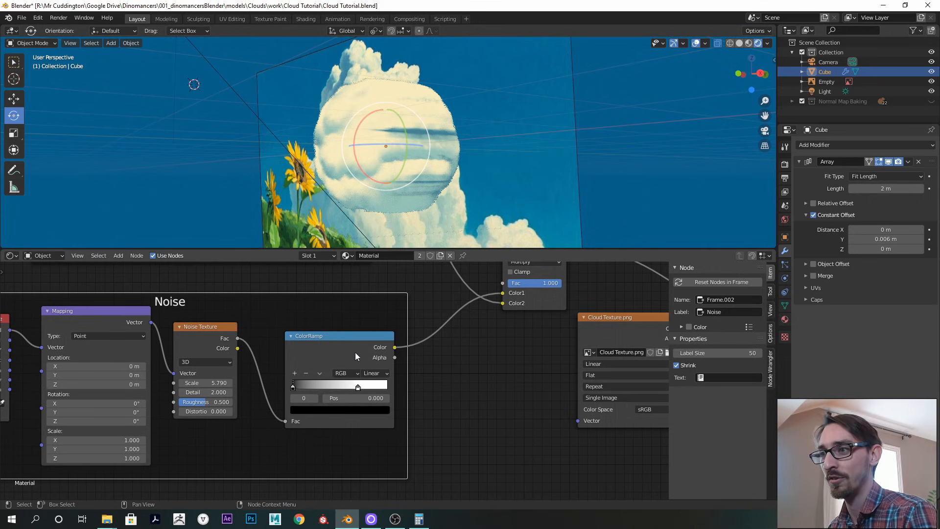
# Add a new Gradient Texture node in the space between the Round Shape and Noise frames
pyautogui.click(325, 340)
pyautogui.moveTo(175, 330); pyautogui.dragTo(180, 336)
pyautogui.scroll(-6, 254, 338)
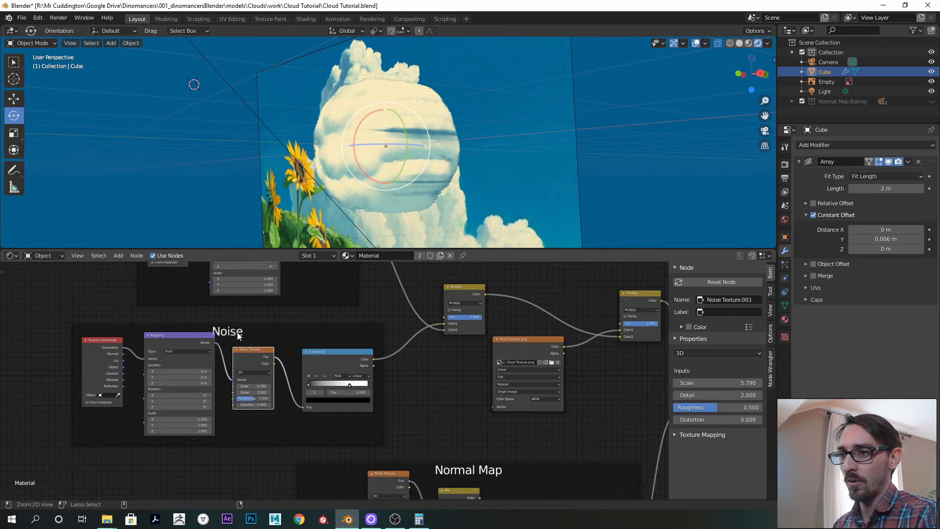
pyautogui.moveTo(256, 338); pyautogui.dragTo(277, 349, button='middle')
pyautogui.moveTo(277, 352); pyautogui.dragTo(275, 365)
pyautogui.keyDown('alt'); pyautogui.moveTo(266, 328); pyautogui.dragTo(293, 417); pyautogui.keyUp('alt')
pyautogui.moveTo(334, 349); pyautogui.dragTo(329, 321)
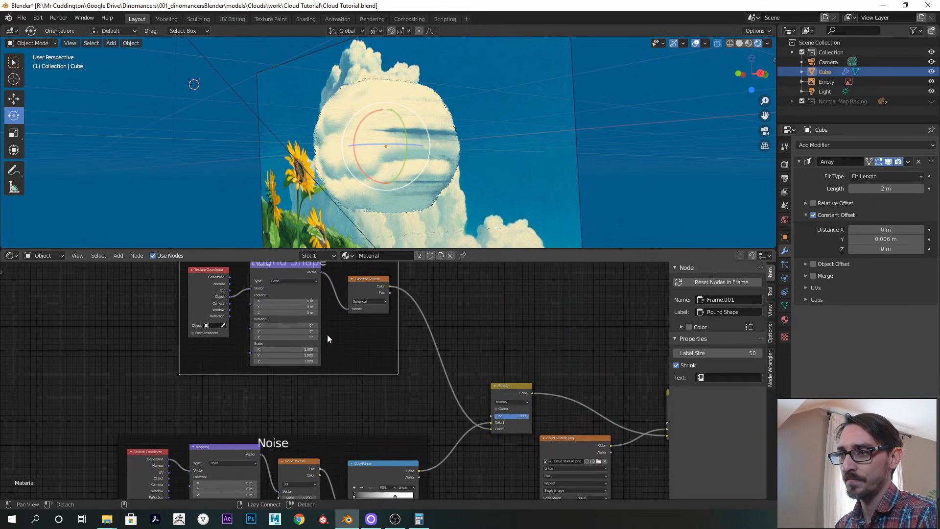
pyautogui.keyDown('alt'); pyautogui.moveTo(297, 376); pyautogui.dragTo(310, 349); pyautogui.keyUp('alt')
pyautogui.scroll(1, 309, 348)
pyautogui.hotkey('shift', 'a')
pyautogui.click(120, 328)
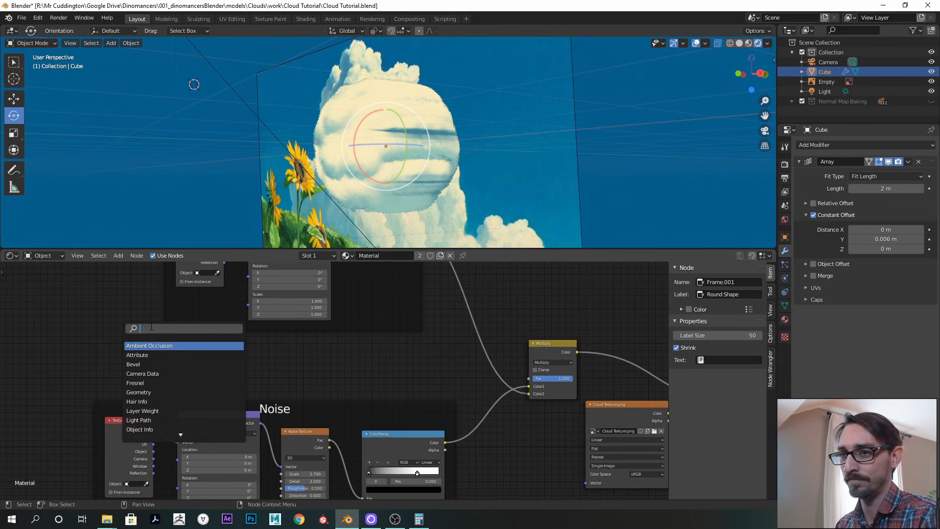
pyautogui.press('Return')
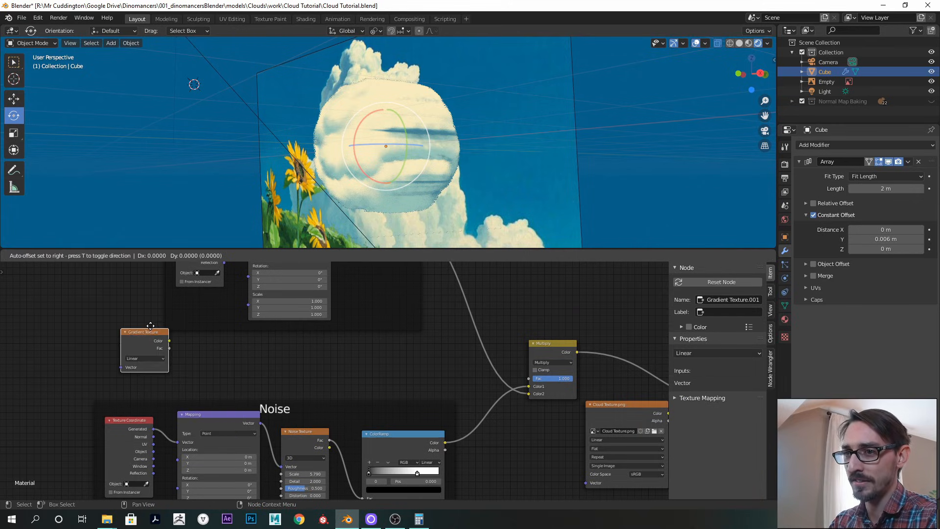
# Place the new Gradient Texture in the Noise frame above the existing nodes, leaving it unlinked from the noise chain
pyautogui.click(331, 350)
pyautogui.moveTo(319, 352); pyautogui.dragTo(350, 401)
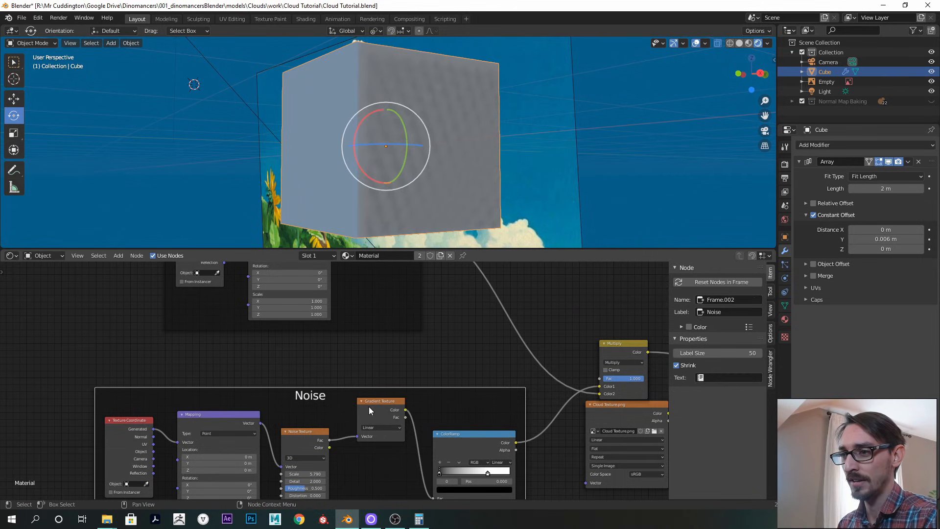
pyautogui.hotkey('ctrl', 'z')
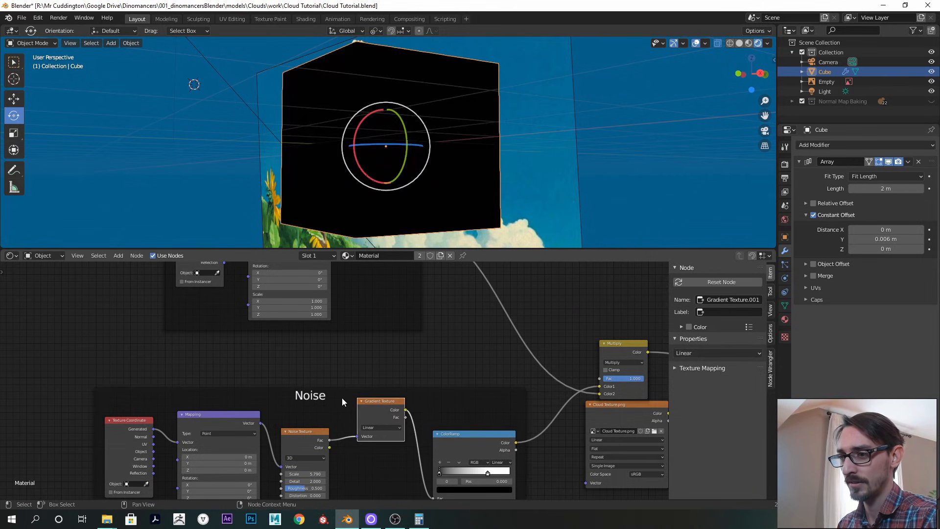
pyautogui.moveTo(377, 400); pyautogui.dragTo(272, 351)
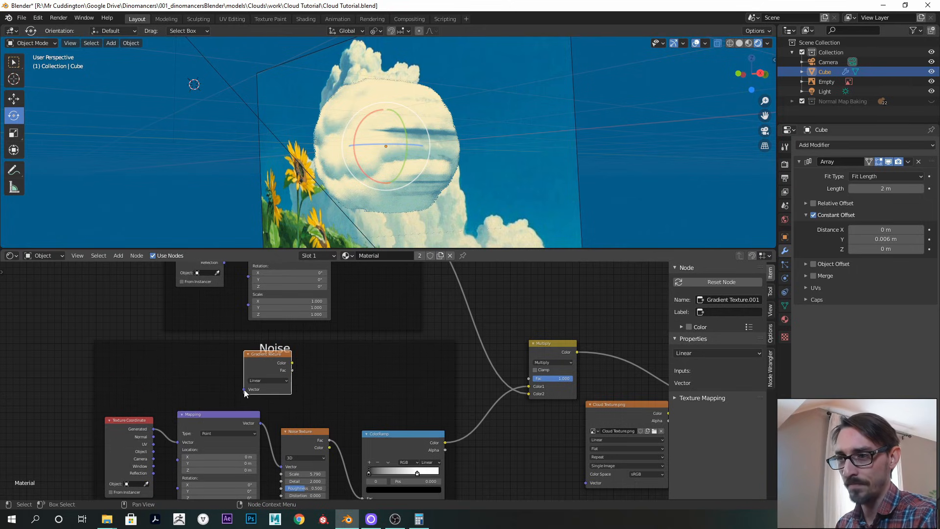
# Add Texture Coordinate and Mapping nodes feeding the new Gradient Texture and bring them back toward the Noise frame
pyautogui.moveTo(542, 248); pyautogui.dragTo(542, 221)
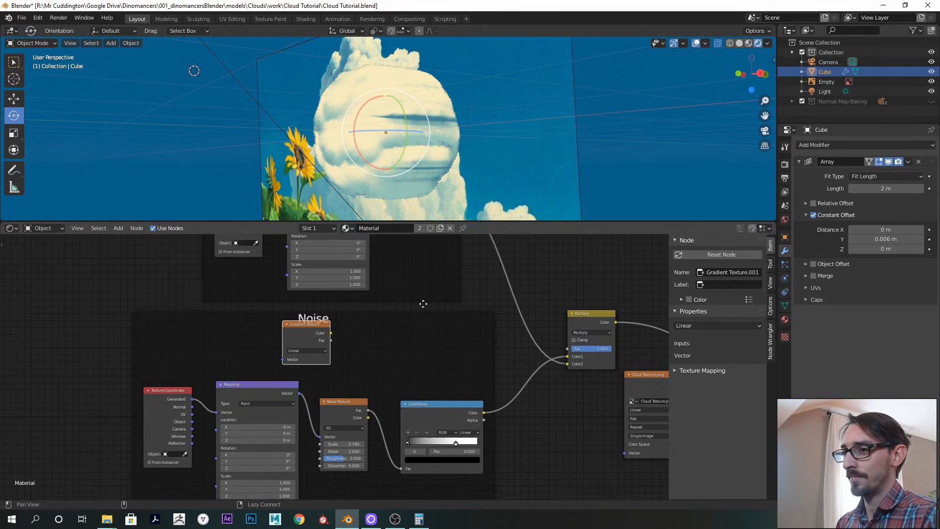
pyautogui.scroll(2, 399, 302)
pyautogui.hotkey('ctrl', 't')
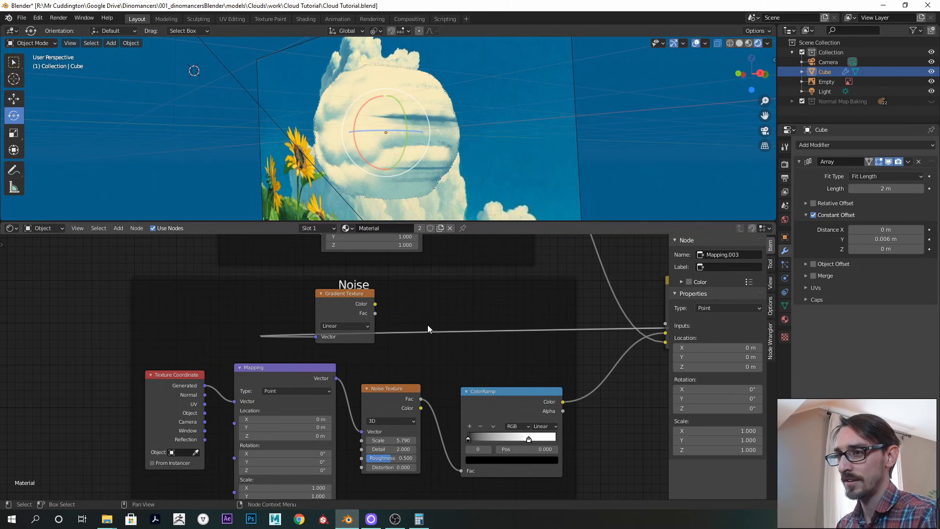
pyautogui.scroll(-3, 427, 328)
pyautogui.moveTo(421, 340); pyautogui.dragTo(268, 345, button='middle')
pyautogui.press('g')
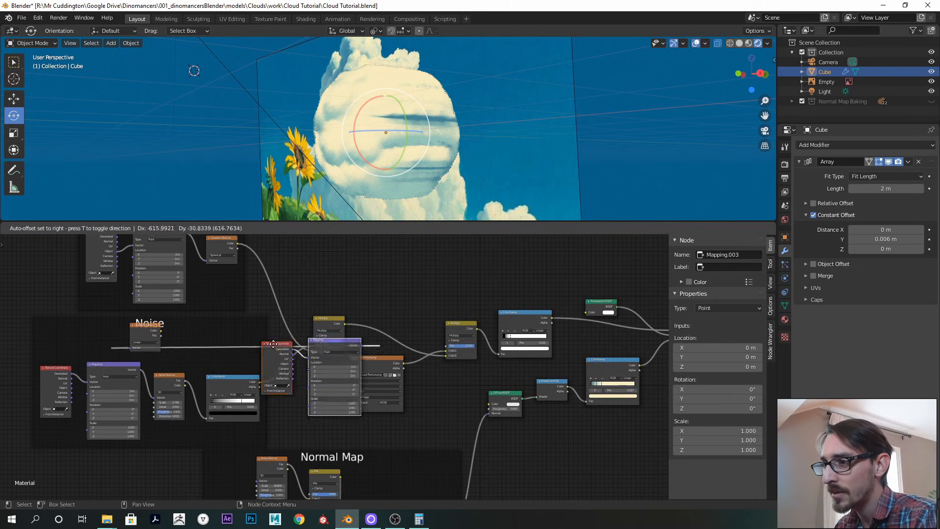
pyautogui.click(134, 354)
# Arrange the gradient's Texture Coordinate, Mapping and Gradient Texture nodes in a row above the noise nodes
pyautogui.moveTo(181, 353); pyautogui.dragTo(372, 338, button='middle')
pyautogui.scroll(3, 372, 337)
pyautogui.click(230, 300)
pyautogui.click(123, 328)
pyautogui.keyDown('shift'); pyautogui.click(195, 332); pyautogui.keyUp('shift')
pyautogui.moveTo(195, 332); pyautogui.dragTo(155, 302)
pyautogui.moveTo(151, 403); pyautogui.dragTo(137, 424)
pyautogui.moveTo(218, 384); pyautogui.dragTo(204, 418)
pyautogui.moveTo(160, 310); pyautogui.dragTo(175, 309)
# Connect the new Gradient Texture's Fac output directly to the Mix Shader's Fac input and inspect the gradient on the cube
pyautogui.moveTo(265, 316); pyautogui.dragTo(184, 297, button='middle')
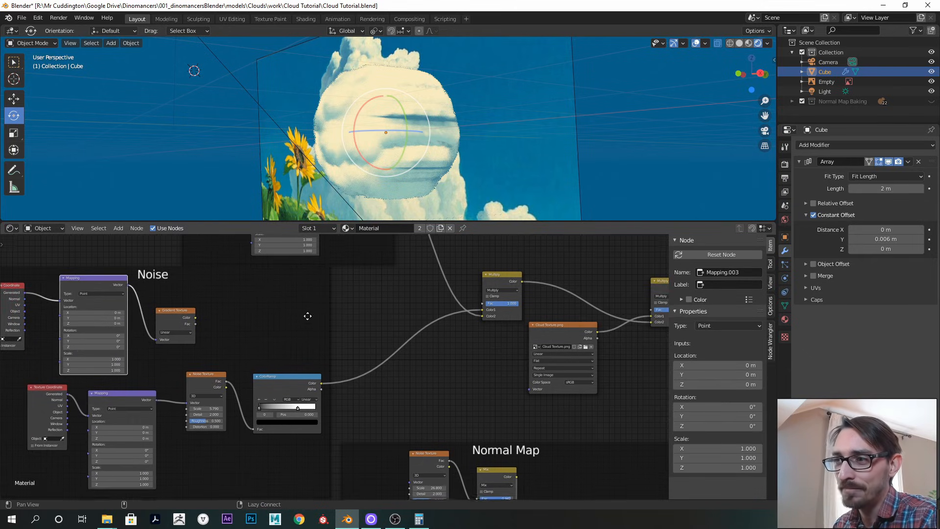
pyautogui.moveTo(309, 317); pyautogui.dragTo(199, 331, button='middle')
pyautogui.scroll(-1, 231, 333)
pyautogui.keyDown('alt'); pyautogui.moveTo(236, 331); pyautogui.dragTo(213, 335); pyautogui.keyUp('alt')
pyautogui.keyDown('ctrl'); pyautogui.keyDown('alt'); pyautogui.moveTo(212, 335); pyautogui.dragTo(220, 333); pyautogui.keyUp('alt'); pyautogui.keyUp('ctrl')
pyautogui.keyDown('alt'); pyautogui.moveTo(322, 329); pyautogui.dragTo(251, 365); pyautogui.keyUp('alt')
pyautogui.moveTo(645, 327); pyautogui.dragTo(632, 328)
pyautogui.moveTo(49, 359); pyautogui.dragTo(629, 333)
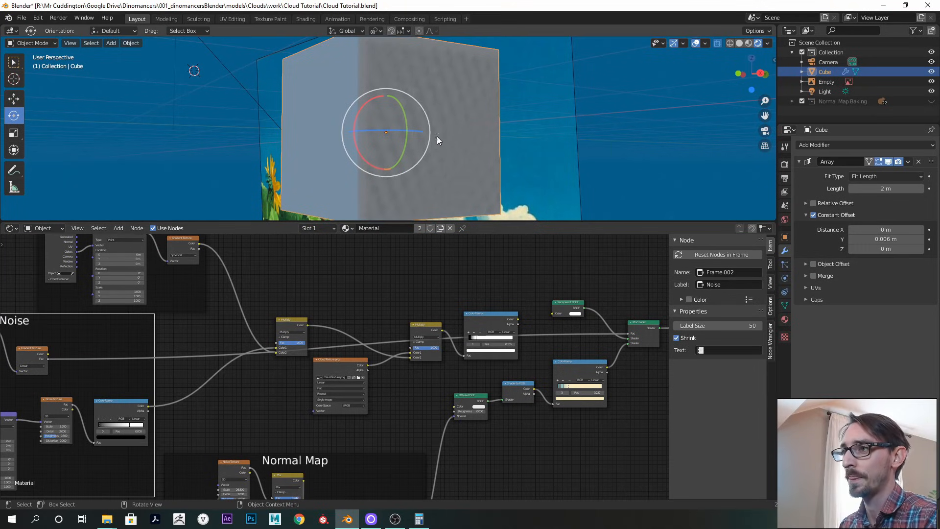
pyautogui.moveTo(413, 137); pyautogui.dragTo(436, 189, button='middle')
# Feed the gradient's Mapping node from the Texture Coordinate's Object output and view the cube from above
pyautogui.moveTo(120, 366); pyautogui.dragTo(471, 347, button='middle')
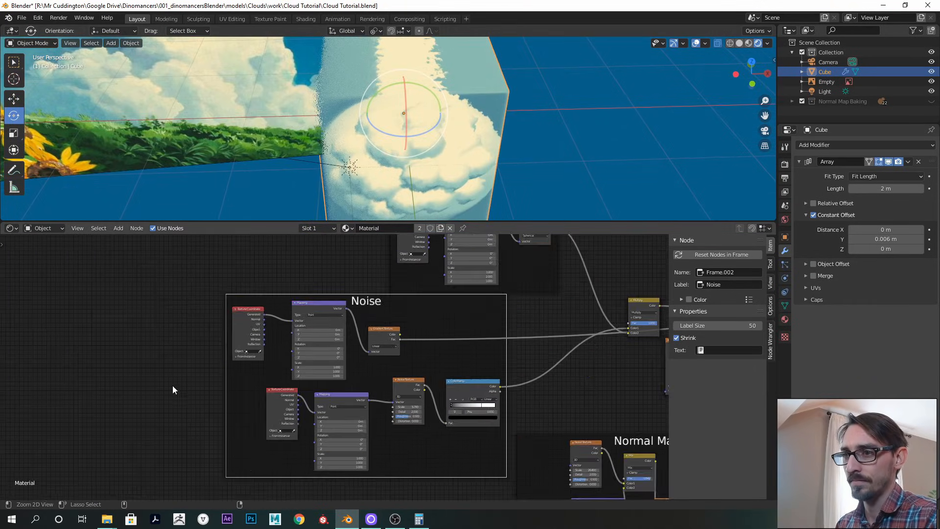
pyautogui.scroll(2, 190, 381)
pyautogui.moveTo(221, 306); pyautogui.dragTo(266, 292)
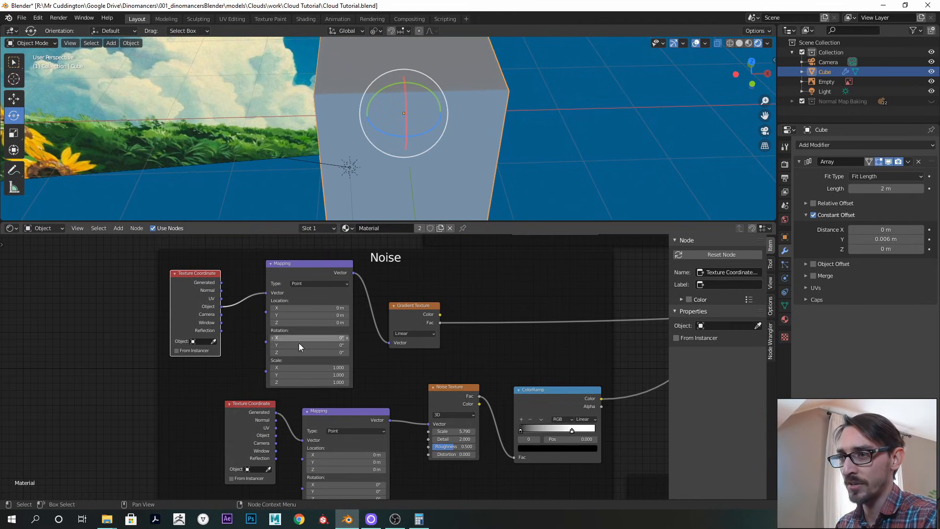
pyautogui.moveTo(445, 145); pyautogui.dragTo(420, 156, button='middle')
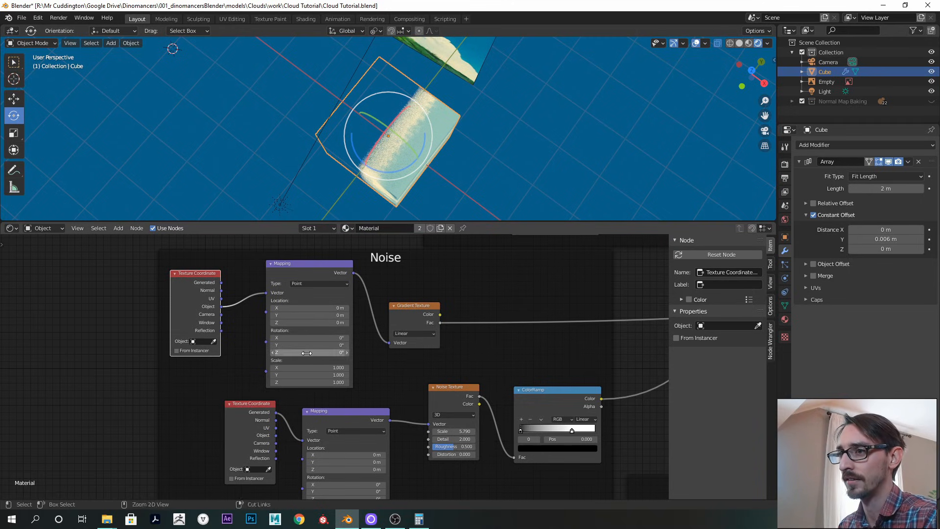
# Set the gradient Mapping node's Z rotation to 90° and check the gradient's direction
pyautogui.moveTo(527, 315); pyautogui.dragTo(666, 300)
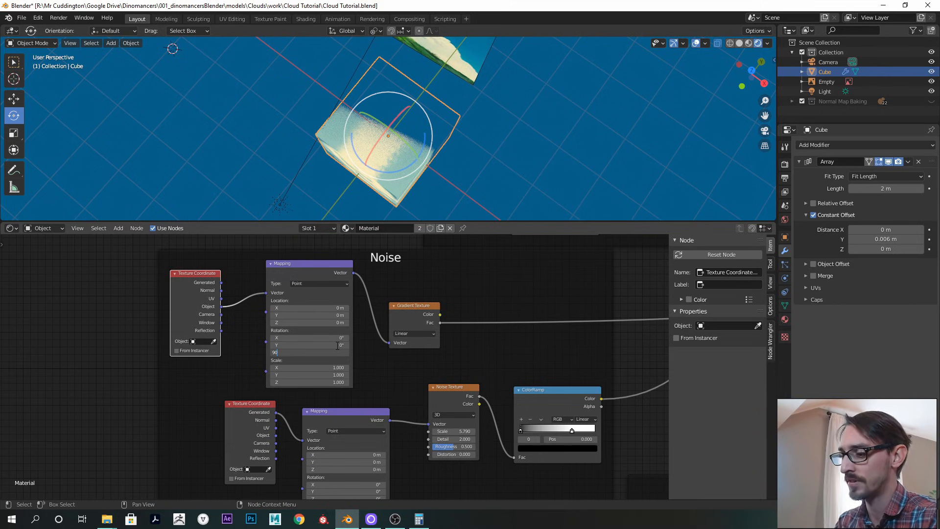
pyautogui.press('Return')
pyautogui.moveTo(415, 155); pyautogui.dragTo(383, 124, button='middle')
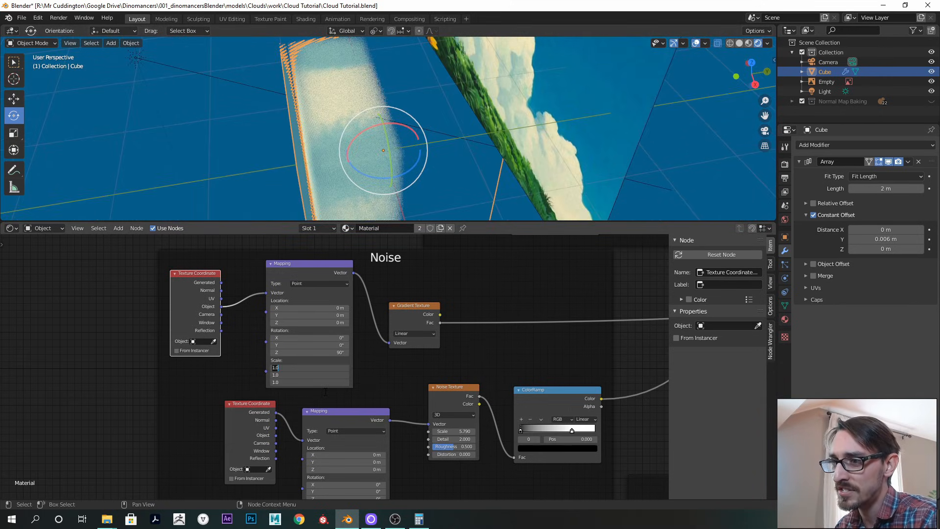
# Set the gradient Mapping node's scale to 0.2 on all three axes and inspect the softened falloff
pyautogui.write('0.2')
pyautogui.press('Return')
pyautogui.moveTo(405, 205); pyautogui.dragTo(378, 147, button='middle')
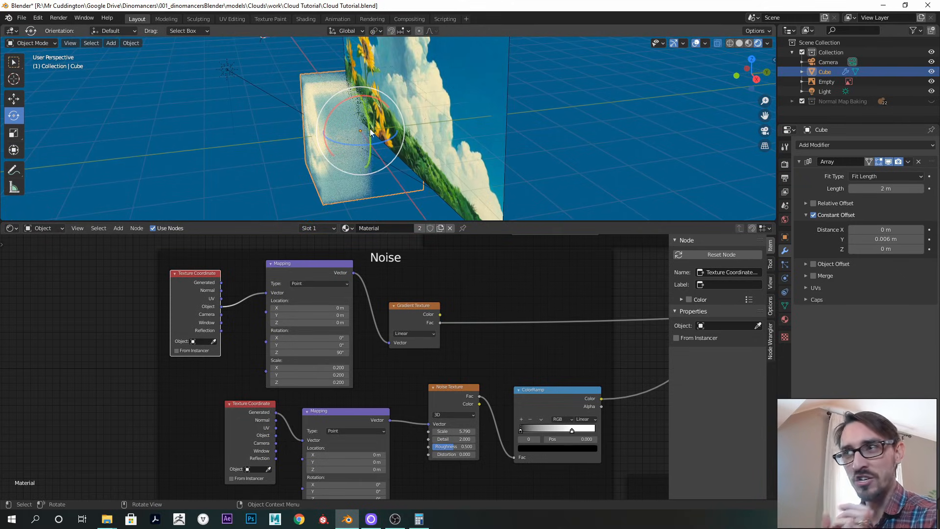
pyautogui.moveTo(360, 263); pyautogui.dragTo(269, 297, button='middle')
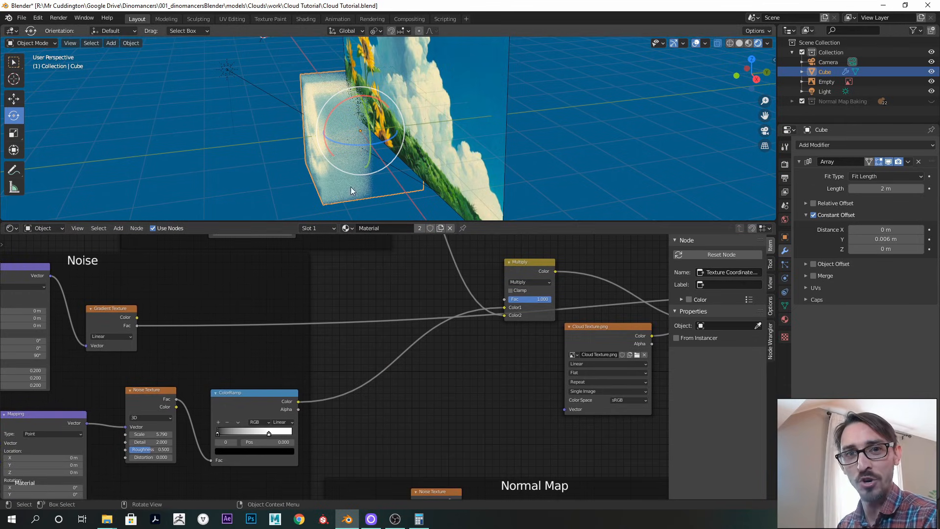
pyautogui.scroll(3, 355, 132)
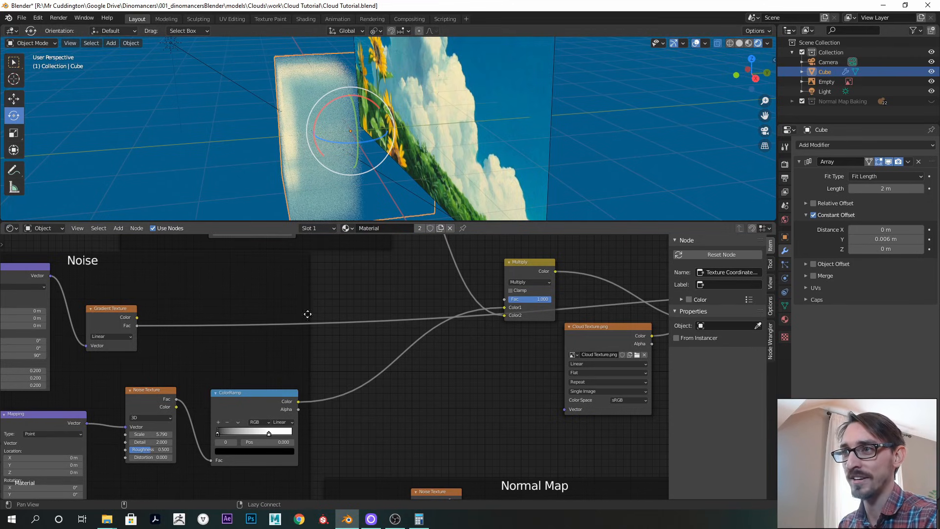
# Combine the Gradient Texture's color and the noise ColorRamp's color in a new Mix node feeding the first Multiply node
pyautogui.moveTo(193, 362); pyautogui.dragTo(250, 374, button='middle')
pyautogui.moveTo(168, 322); pyautogui.dragTo(210, 307)
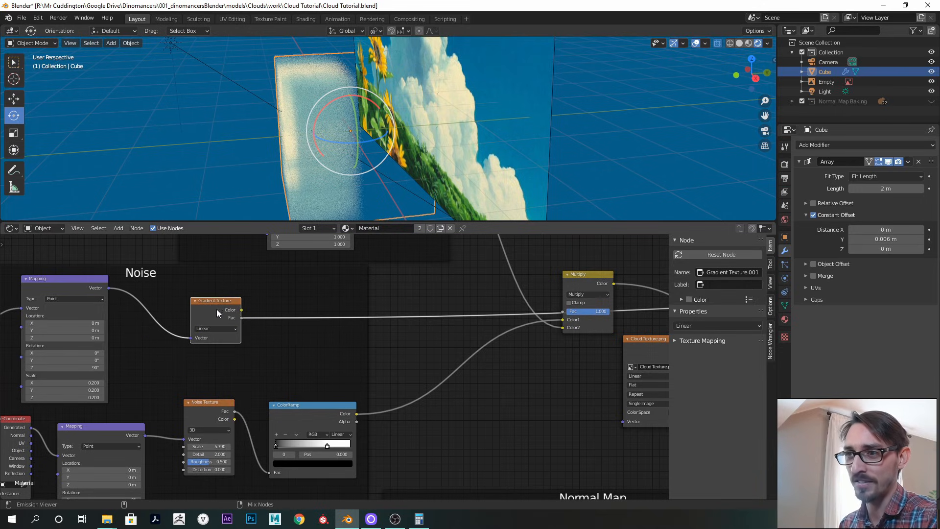
pyautogui.keyDown('ctrl'); pyautogui.keyDown('shift'); pyautogui.moveTo(278, 389); pyautogui.dragTo(327, 412, button='right'); pyautogui.keyUp('shift'); pyautogui.keyUp('ctrl')
pyautogui.moveTo(527, 370); pyautogui.dragTo(340, 378, button='middle')
pyautogui.scroll(-1, 340, 378)
pyautogui.moveTo(573, 369); pyautogui.dragTo(530, 371, button='middle')
pyautogui.moveTo(622, 364); pyautogui.dragTo(433, 338)
pyautogui.moveTo(210, 319); pyautogui.dragTo(195, 317)
# Expand the new Mix node, place it beside the Gradient Texture and noise ColorRamp, and set its blend mode to Add
pyautogui.moveTo(184, 336); pyautogui.dragTo(307, 325, button='middle')
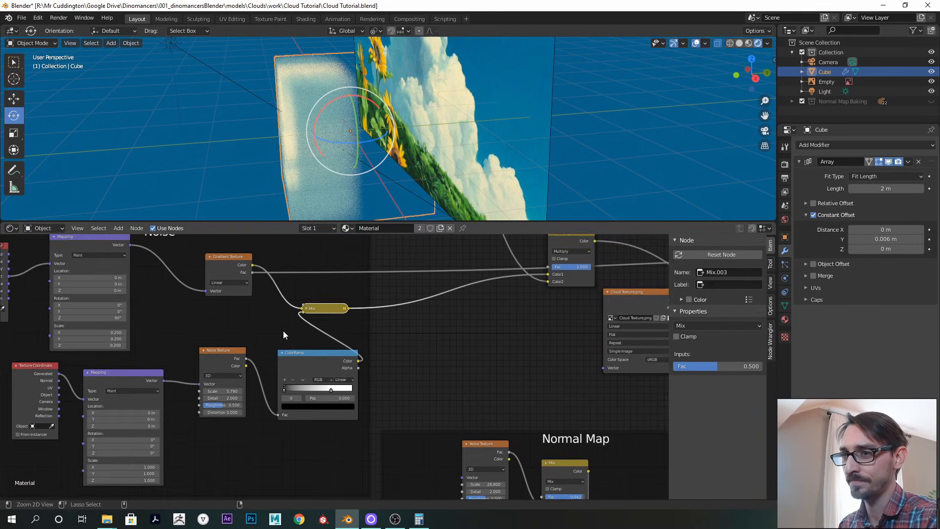
pyautogui.scroll(2, 313, 320)
pyautogui.moveTo(327, 300); pyautogui.dragTo(377, 281)
pyautogui.click(331, 283)
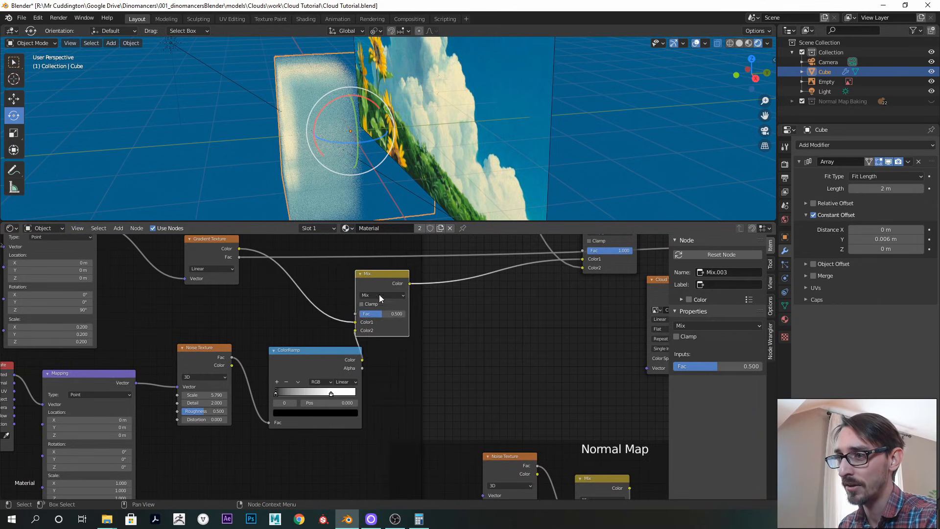
pyautogui.click(378, 294)
pyautogui.click(371, 372)
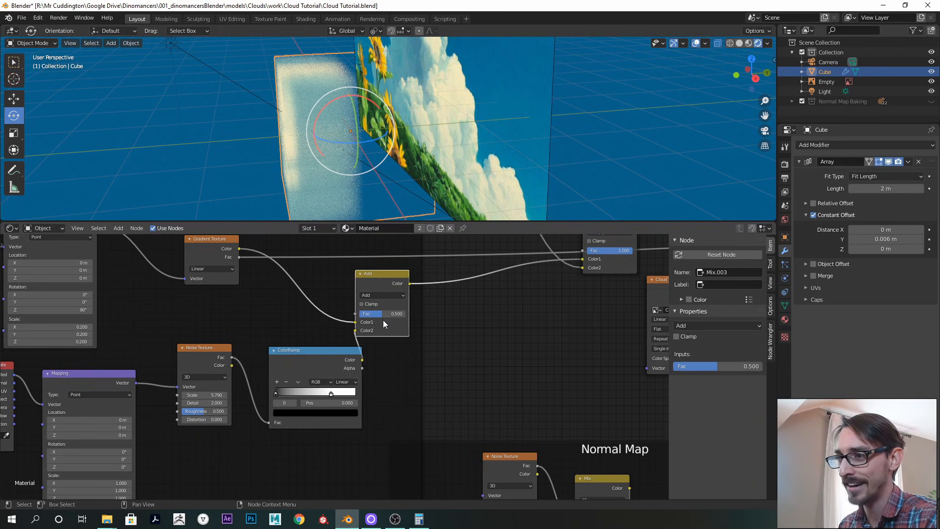
# Connect the Add node's color output to the Mix Shader's Fac input and preview the combined mask on the cube
pyautogui.keyDown('alt'); pyautogui.moveTo(538, 305); pyautogui.dragTo(267, 367); pyautogui.keyUp('alt')
pyautogui.scroll(-10, 425, 342)
pyautogui.moveTo(232, 327); pyautogui.dragTo(228, 302)
pyautogui.keyDown('alt'); pyautogui.moveTo(248, 311); pyautogui.dragTo(210, 311); pyautogui.keyUp('alt')
pyautogui.keyDown('ctrl'); pyautogui.keyDown('alt'); pyautogui.moveTo(210, 311); pyautogui.dragTo(192, 338); pyautogui.keyUp('alt'); pyautogui.keyUp('ctrl')
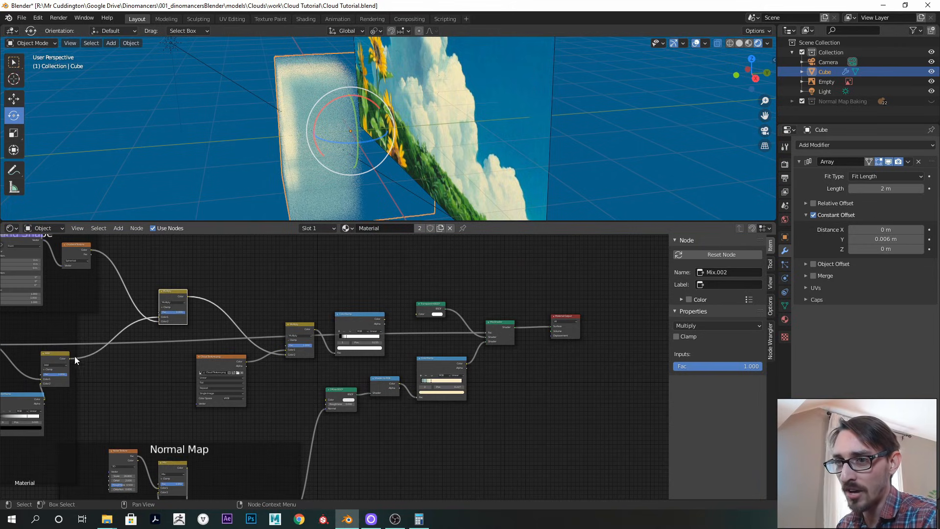
pyautogui.moveTo(71, 358); pyautogui.dragTo(489, 333)
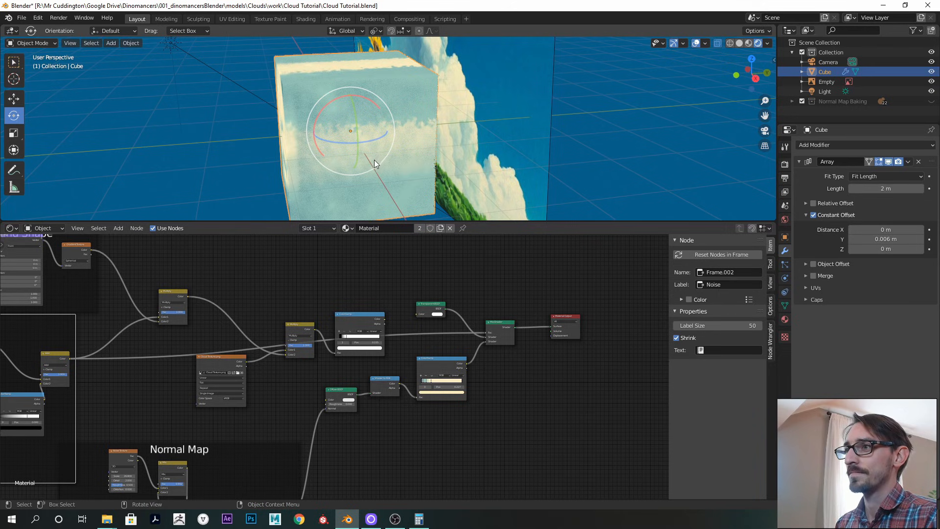
pyautogui.moveTo(357, 160); pyautogui.dragTo(381, 202, button='middle')
# Shift the noise ColorRamp and Noise Texture nodes slightly, and set the Add node's factor to 0.000
pyautogui.moveTo(188, 356); pyautogui.dragTo(235, 340, button='middle')
pyautogui.moveTo(563, 313); pyautogui.dragTo(564, 308)
pyautogui.moveTo(179, 349); pyautogui.dragTo(332, 324, button='middle')
pyautogui.scroll(2, 248, 361)
pyautogui.keyDown('alt'); pyautogui.moveTo(270, 352); pyautogui.dragTo(404, 333); pyautogui.keyUp('alt')
pyautogui.moveTo(300, 339); pyautogui.dragTo(291, 344)
pyautogui.moveTo(225, 331); pyautogui.dragTo(218, 336)
pyautogui.keyDown('alt'); pyautogui.moveTo(406, 160); pyautogui.dragTo(375, 201); pyautogui.keyUp('alt')
pyautogui.moveTo(371, 303); pyautogui.dragTo(327, 304)
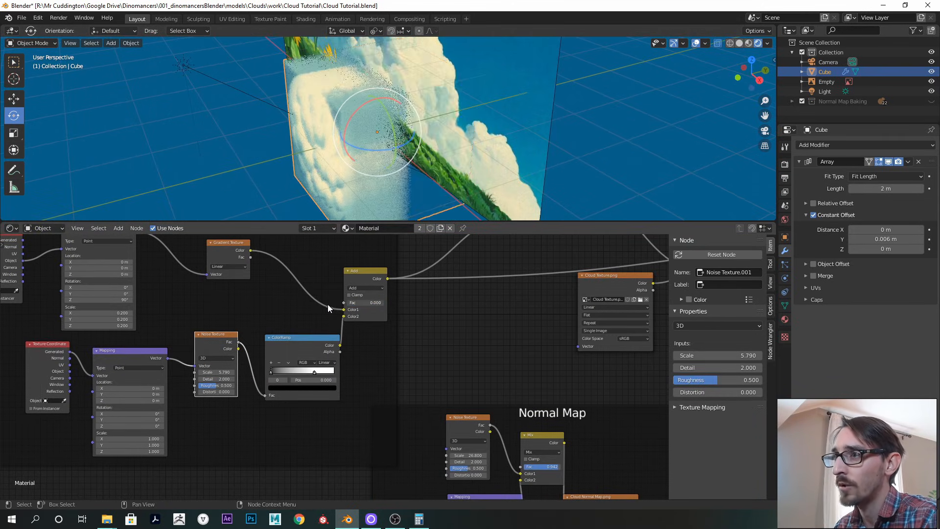
# Raise the noise ColorRamp's black stop to about 0.52 and set the Add node's factor to 1.000
pyautogui.moveTo(270, 373); pyautogui.dragTo(292, 372)
pyautogui.scroll(1, 344, 379)
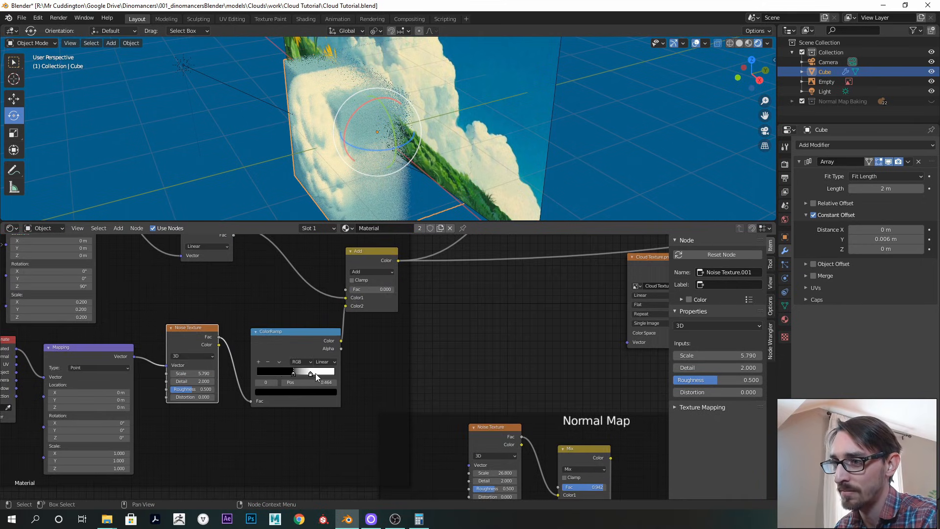
pyautogui.moveTo(386, 289); pyautogui.dragTo(436, 292)
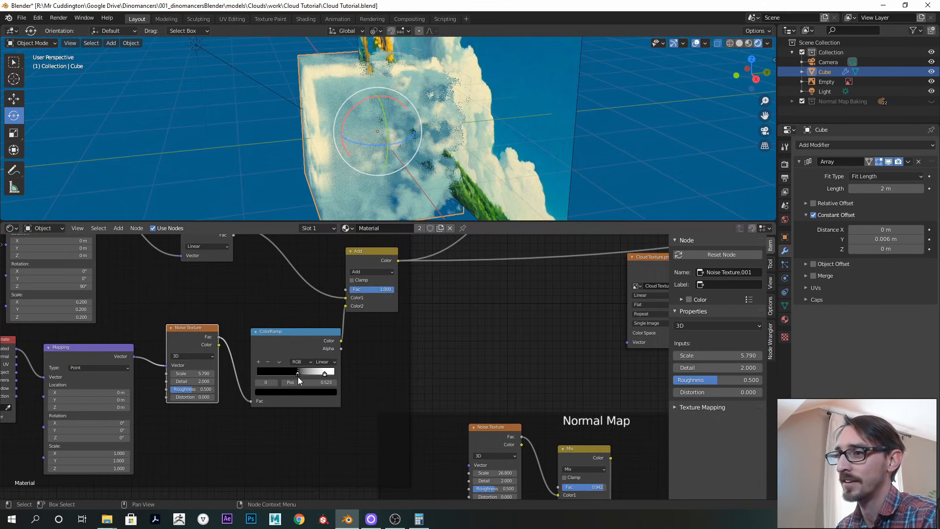
pyautogui.moveTo(297, 377)
pyautogui.mouseDown()
pyautogui.moveTo(290, 375)
pyautogui.moveTo(298, 372)
pyautogui.mouseUp()
# Enlarge the 3D viewport and fine-tune the noise ColorRamp's white stop inward while checking the cloud from another angle
pyautogui.moveTo(592, 222); pyautogui.dragTo(534, 330)
pyautogui.scroll(1, 525, 242)
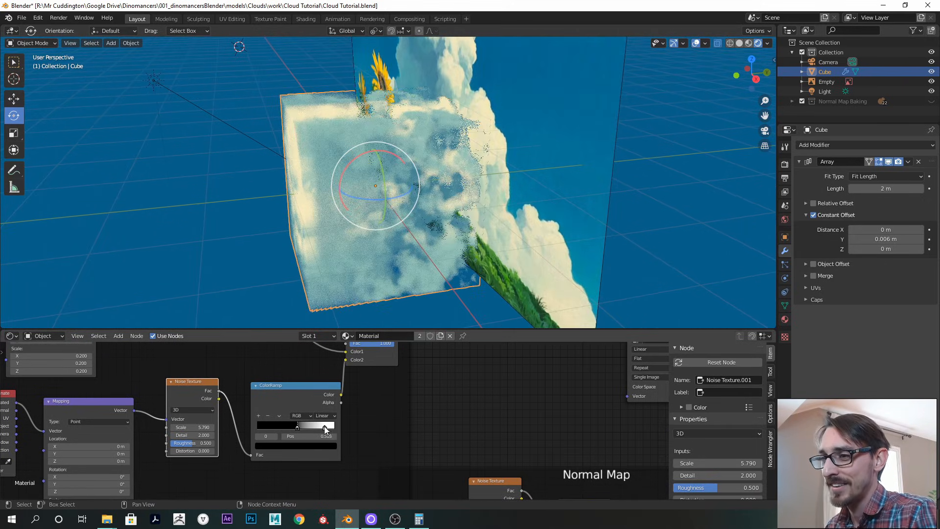
pyautogui.moveTo(324, 425); pyautogui.dragTo(317, 427)
pyautogui.moveTo(387, 294); pyautogui.dragTo(298, 215, button='middle')
pyautogui.moveTo(317, 427); pyautogui.dragTo(319, 427)
pyautogui.moveTo(454, 363); pyautogui.dragTo(254, 452, button='middle')
pyautogui.scroll(-4, 309, 427)
pyautogui.moveTo(321, 397); pyautogui.dragTo(276, 464, button='middle')
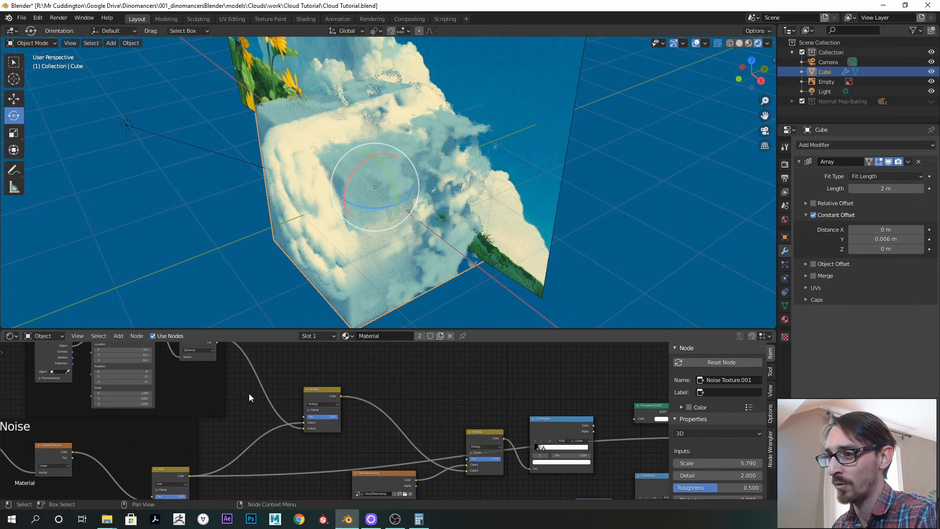
# Reposition the Round Shape frame in the node tree and maximize the Shader Editor to fit all nodes
pyautogui.moveTo(411, 329); pyautogui.dragTo(406, 263)
pyautogui.moveTo(271, 359); pyautogui.dragTo(424, 455, button='middle')
pyautogui.moveTo(351, 381); pyautogui.dragTo(340, 347)
pyautogui.moveTo(457, 395); pyautogui.dragTo(369, 289, button='middle')
pyautogui.moveTo(564, 266); pyautogui.dragTo(549, 172)
pyautogui.hotkey('ctrl', 'space')
pyautogui.scroll(-3, 471, 298)
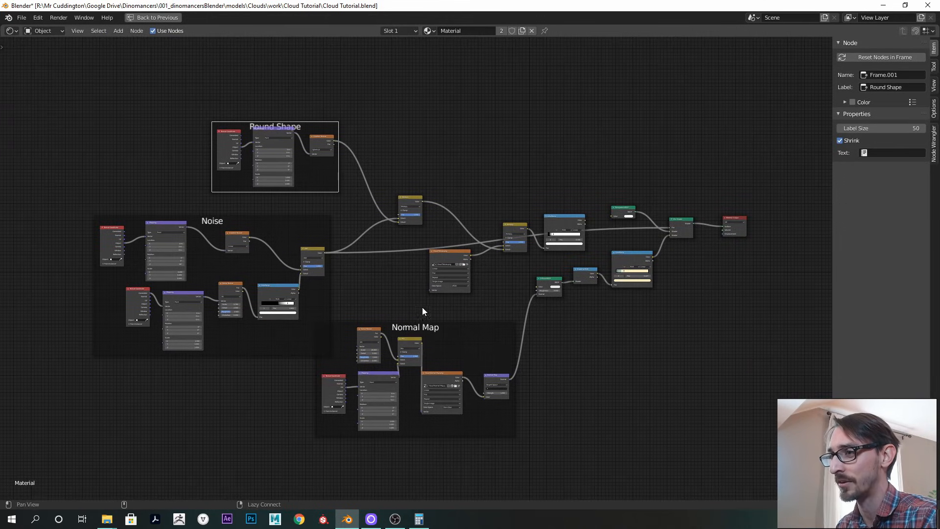
# Spread the Normal Map, Noise and Round Shape frames apart to open up space around the mixing nodes
pyautogui.moveTo(429, 331); pyautogui.dragTo(451, 367)
pyautogui.scroll(2, 451, 360)
pyautogui.moveTo(206, 251); pyautogui.dragTo(166, 263)
pyautogui.moveTo(193, 272); pyautogui.dragTo(349, 264, button='middle')
pyautogui.moveTo(392, 109); pyautogui.dragTo(242, 121)
pyautogui.click(406, 95)
pyautogui.moveTo(384, 151); pyautogui.dragTo(228, 115, button='middle')
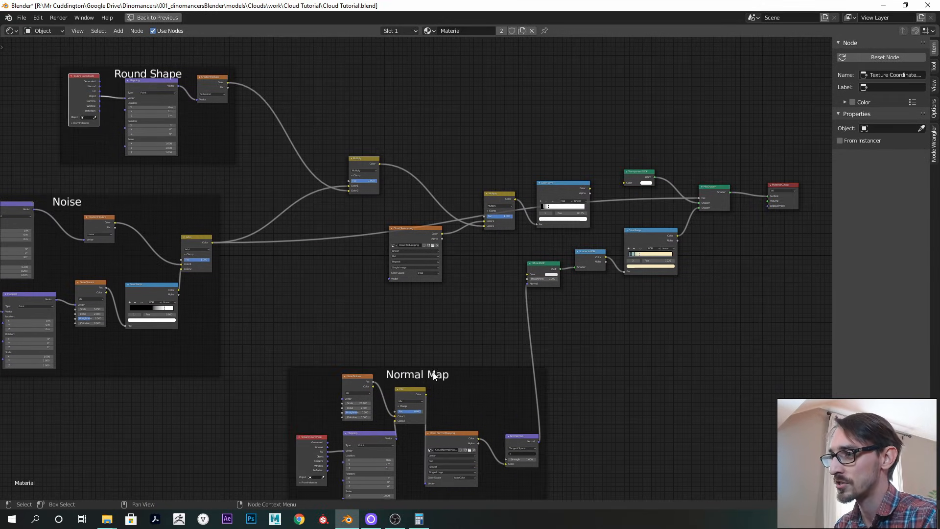
# Move the Normal Map frame closer and line up the Diffuse BSDF, Shader to RGB and cloud color ColorRamp nodes below the mask chain
pyautogui.moveTo(434, 376); pyautogui.dragTo(397, 324)
pyautogui.moveTo(546, 266); pyautogui.dragTo(546, 289)
pyautogui.moveTo(581, 255); pyautogui.dragTo(580, 269)
pyautogui.moveTo(642, 236); pyautogui.dragTo(645, 248)
pyautogui.click(536, 287)
pyautogui.keyDown('alt'); pyautogui.moveTo(542, 314); pyautogui.dragTo(512, 299); pyautogui.keyUp('alt')
pyautogui.scroll(4, 401, 331)
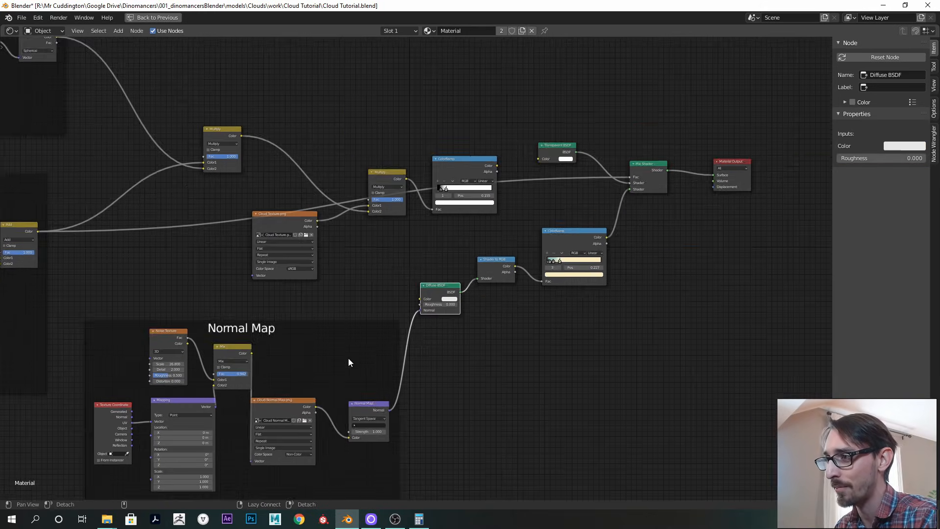
pyautogui.scroll(2, 445, 293)
pyautogui.moveTo(446, 294); pyautogui.dragTo(445, 303)
pyautogui.moveTo(512, 263); pyautogui.dragTo(516, 272)
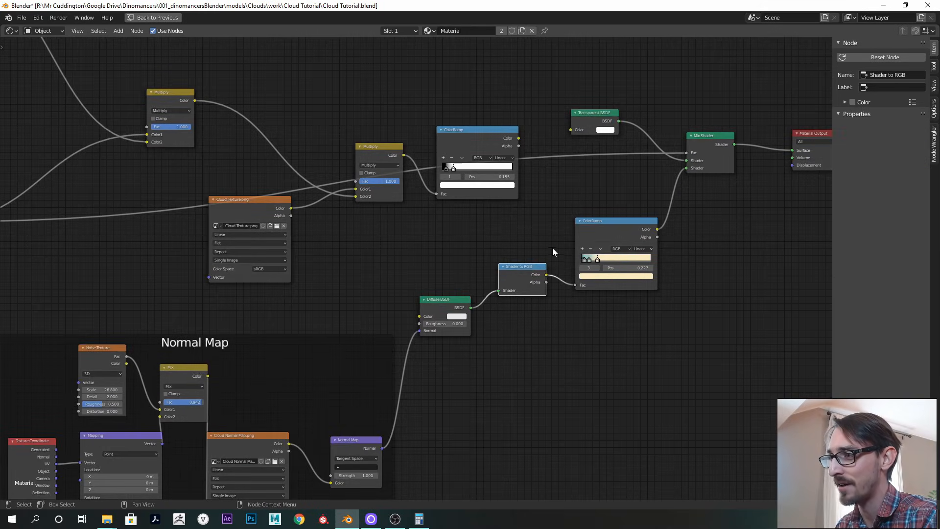
pyautogui.keyDown('alt'); pyautogui.moveTo(555, 242); pyautogui.dragTo(448, 281); pyautogui.keyUp('alt')
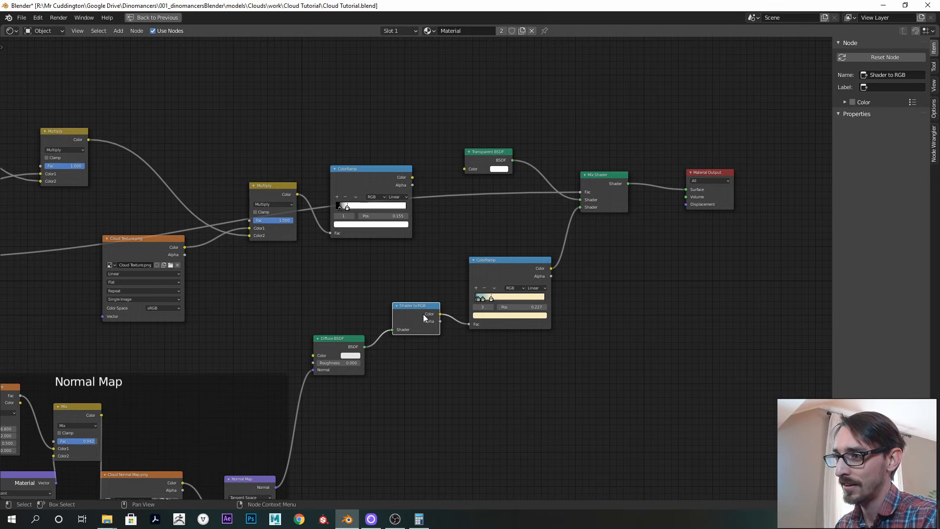
# Reposition the Transparent BSDF and the mask ColorRamp, and connect that ColorRamp's Color output to the Mix Shader's Fac
pyautogui.click(490, 270)
pyautogui.moveTo(505, 194); pyautogui.dragTo(508, 254, button='middle')
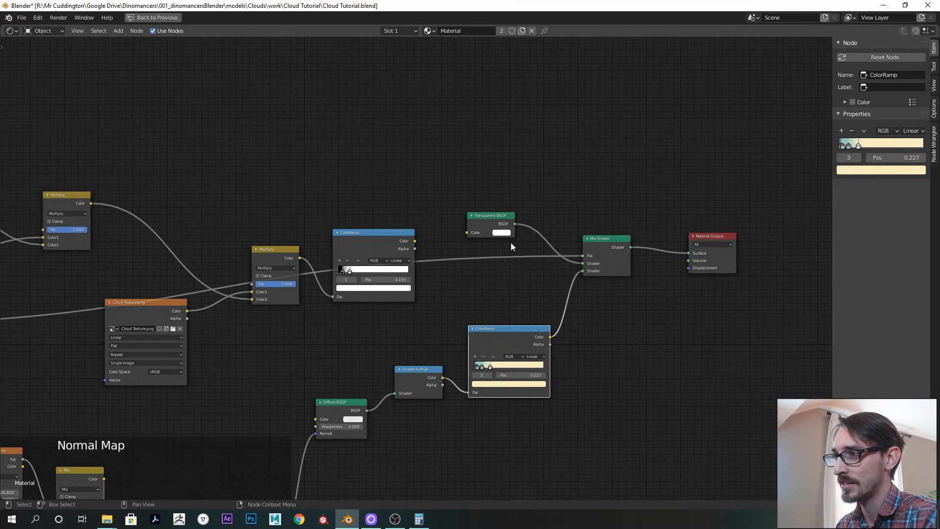
pyautogui.click(483, 219)
pyautogui.moveTo(483, 220); pyautogui.dragTo(501, 210)
pyautogui.moveTo(501, 211); pyautogui.dragTo(517, 211, button='middle')
pyautogui.moveTo(354, 273); pyautogui.dragTo(401, 270, button='middle')
pyautogui.moveTo(433, 239); pyautogui.dragTo(435, 194)
pyautogui.moveTo(485, 217); pyautogui.dragTo(456, 212, button='middle')
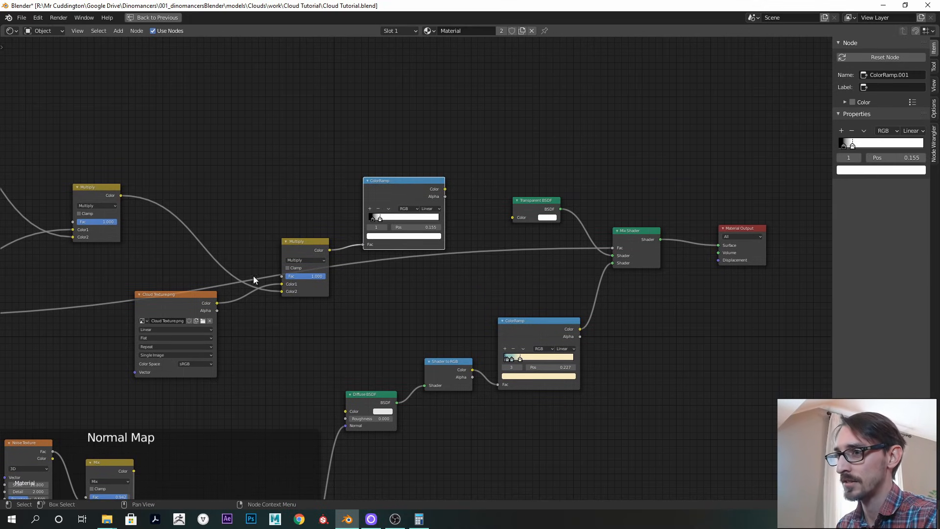
pyautogui.moveTo(445, 189); pyautogui.dragTo(605, 254)
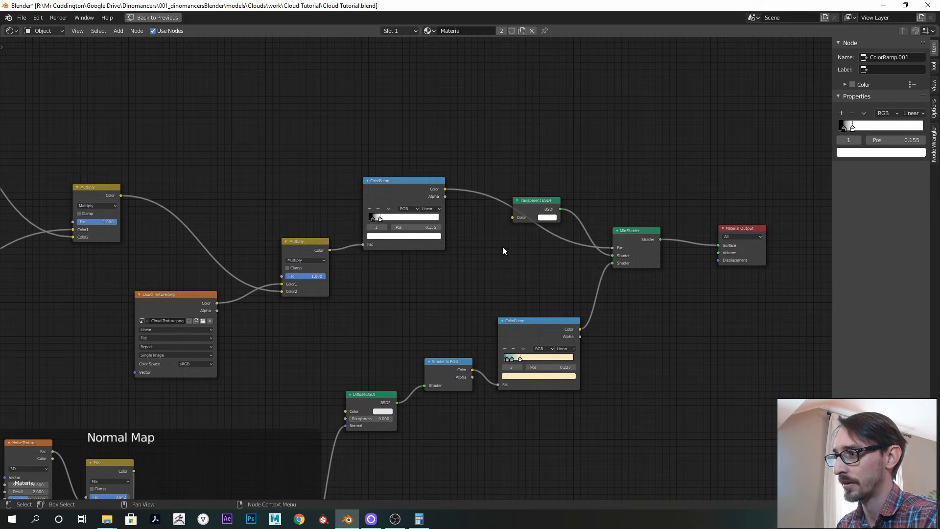
# Tidy the mask chain by repositioning the mask ColorRamp, the second Multiply node and the Cloud Texture image node
pyautogui.moveTo(487, 241); pyautogui.dragTo(527, 251, button='middle')
pyautogui.moveTo(436, 204); pyautogui.dragTo(439, 253)
pyautogui.moveTo(340, 251); pyautogui.dragTo(339, 268)
pyautogui.moveTo(212, 307); pyautogui.dragTo(205, 313)
pyautogui.moveTo(226, 296); pyautogui.dragTo(376, 318, button='middle')
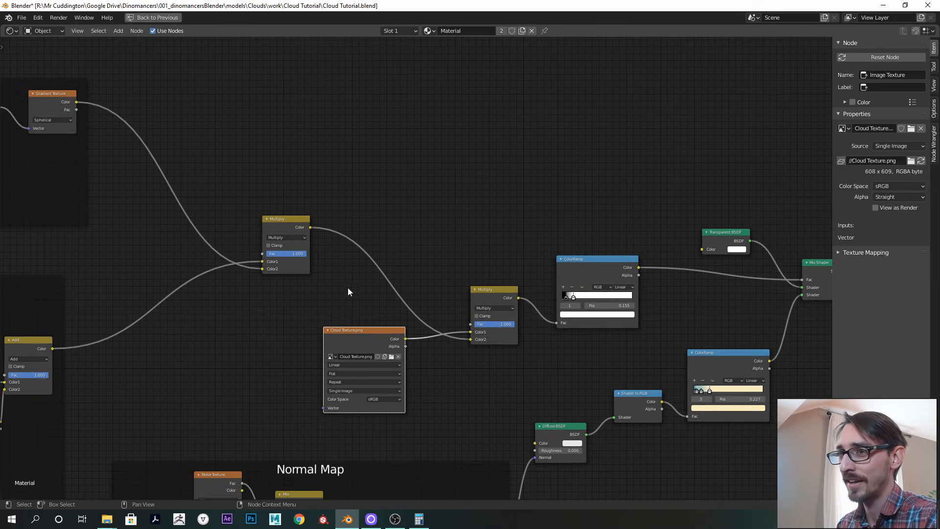
pyautogui.click(494, 300)
pyautogui.keyDown('alt'); pyautogui.moveTo(286, 310); pyautogui.dragTo(506, 326); pyautogui.keyUp('alt')
pyautogui.keyDown('ctrl'); pyautogui.keyDown('alt'); pyautogui.moveTo(506, 327); pyautogui.dragTo(467, 347); pyautogui.keyUp('alt'); pyautogui.keyUp('ctrl')
# Arrange the Round Shape and Noise frames more neatly in front of the first Multiply node
pyautogui.moveTo(322, 154); pyautogui.dragTo(271, 133)
pyautogui.keyDown('alt'); pyautogui.moveTo(247, 289); pyautogui.dragTo(274, 230); pyautogui.keyUp('alt')
pyautogui.moveTo(214, 257)
pyautogui.mouseDown()
pyautogui.moveTo(237, 263)
pyautogui.moveTo(214, 251)
pyautogui.mouseUp()
pyautogui.moveTo(292, 257); pyautogui.dragTo(222, 259, button='middle')
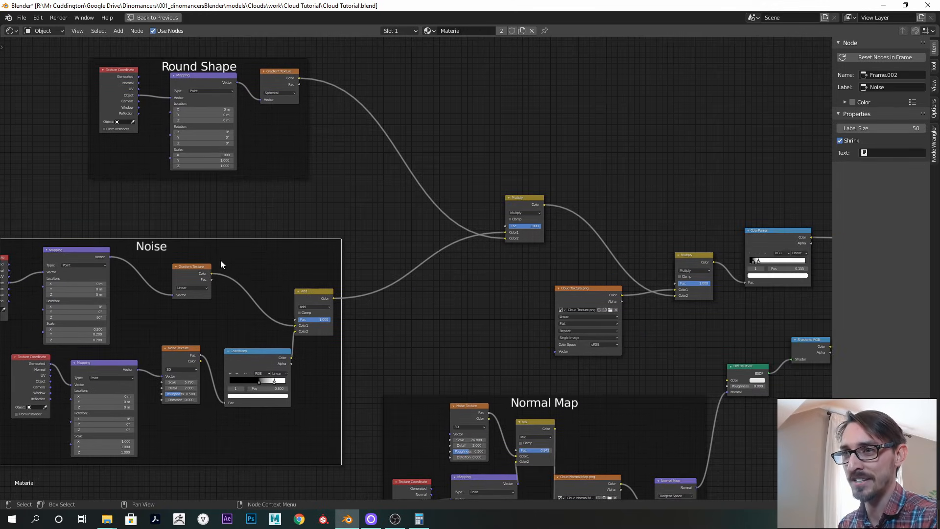
pyautogui.keyDown('alt'); pyautogui.moveTo(508, 279); pyautogui.dragTo(413, 297); pyautogui.keyUp('alt')
pyautogui.keyDown('ctrl'); pyautogui.keyDown('alt'); pyautogui.moveTo(441, 289); pyautogui.dragTo(465, 233); pyautogui.keyUp('alt'); pyautogui.keyUp('ctrl')
# Restore the split layout and fine-tune the stops of the ColorRamp driving the Mix Shader while viewing the cloud
pyautogui.hotkey('ctrl', 'space')
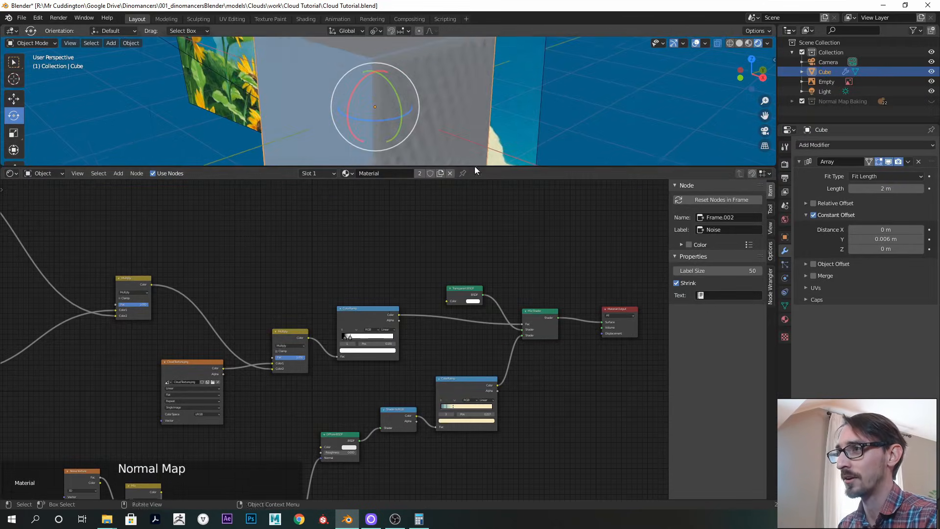
pyautogui.moveTo(523, 168); pyautogui.dragTo(486, 321)
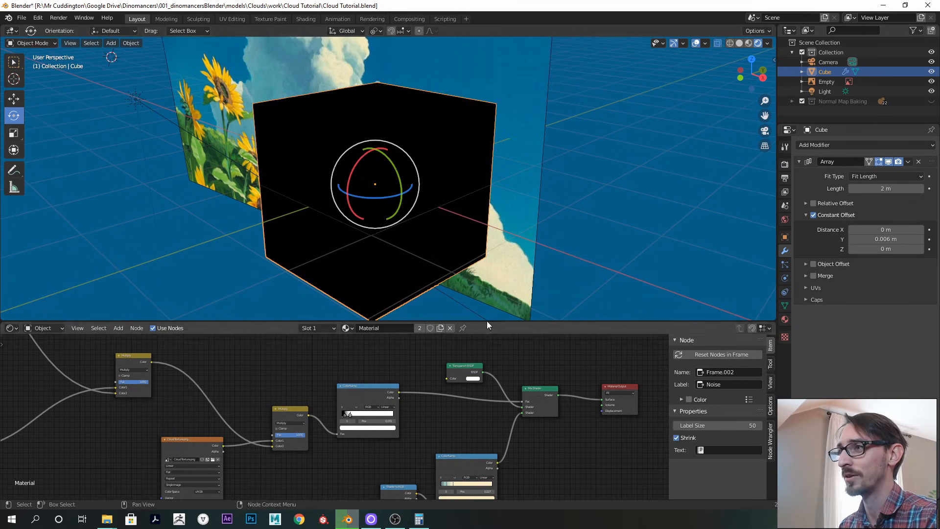
pyautogui.keyDown('alt'); pyautogui.moveTo(404, 203); pyautogui.dragTo(459, 185); pyautogui.keyUp('alt')
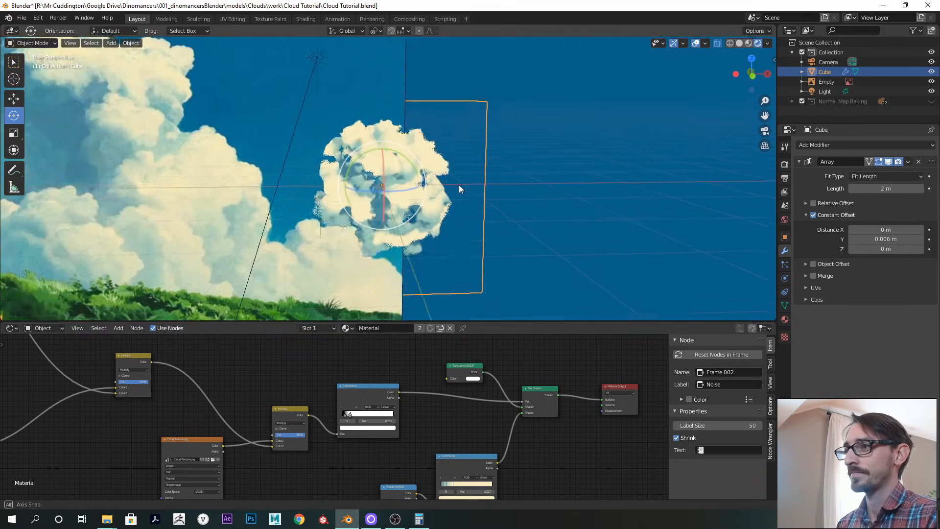
pyautogui.moveTo(443, 321); pyautogui.dragTo(436, 244)
pyautogui.scroll(5, 327, 397)
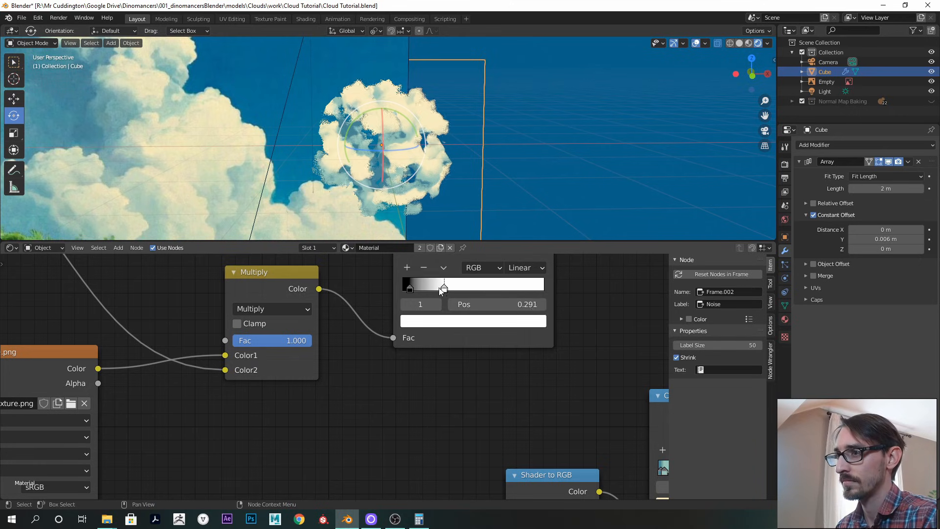
pyautogui.moveTo(412, 288); pyautogui.dragTo(410, 289)
pyautogui.keyDown('alt'); pyautogui.moveTo(412, 181); pyautogui.dragTo(441, 178); pyautogui.keyUp('alt')
# Set the Noise frame's Add factor to 1.000 and adjust the noise ColorRamp's stops, with the white stop at 0.782
pyautogui.keyDown('alt'); pyautogui.moveTo(416, 326); pyautogui.dragTo(447, 351); pyautogui.keyUp('alt')
pyautogui.scroll(-11, 448, 350)
pyautogui.keyDown('alt'); pyautogui.moveTo(229, 373); pyautogui.dragTo(468, 380); pyautogui.keyUp('alt')
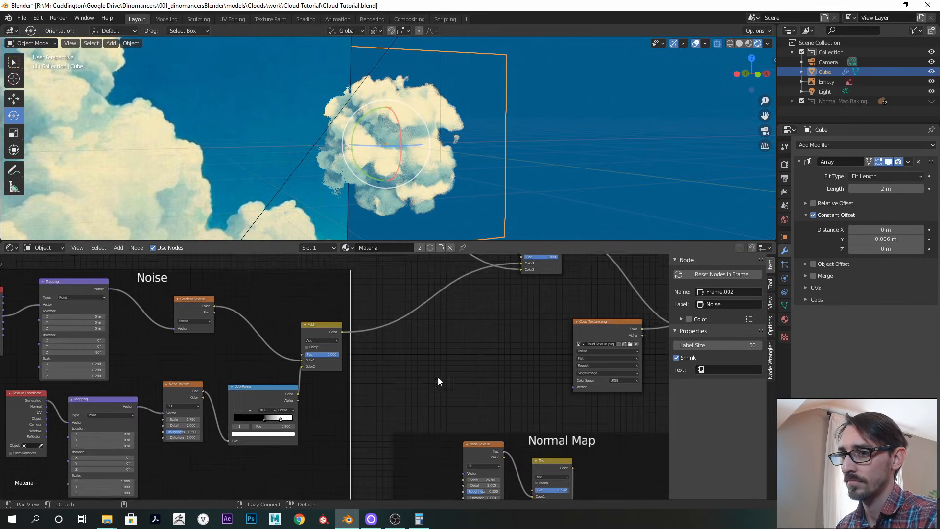
pyautogui.keyDown('alt'); pyautogui.moveTo(390, 369); pyautogui.dragTo(414, 367); pyautogui.keyUp('alt')
pyautogui.scroll(4, 414, 367)
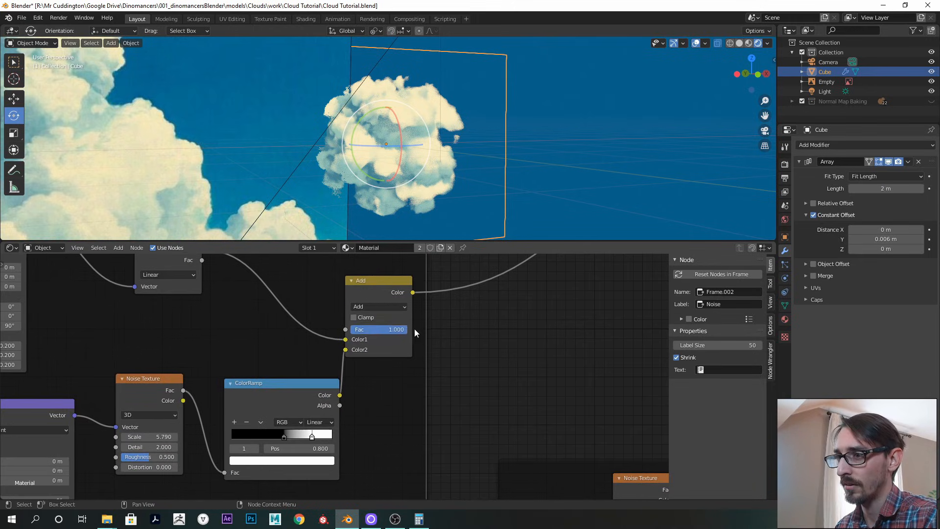
pyautogui.moveTo(368, 331); pyautogui.dragTo(407, 331)
pyautogui.moveTo(436, 221); pyautogui.dragTo(477, 206, button='middle')
pyautogui.moveTo(284, 436); pyautogui.dragTo(303, 435)
pyautogui.moveTo(257, 343); pyautogui.dragTo(383, 412, button='middle')
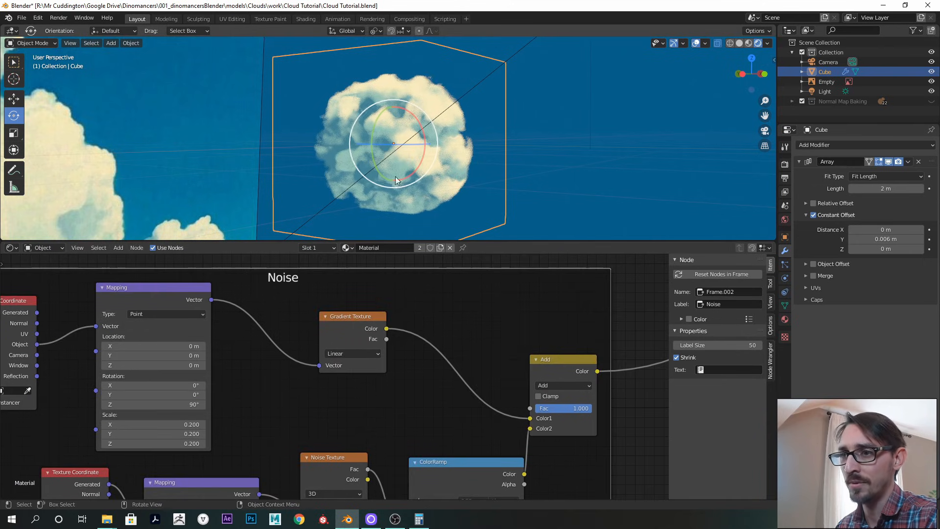
# Duplicate the noise ColorRamp, insert the copy between the linear Gradient Texture and the Add node, and space the nodes
pyautogui.moveTo(465, 161); pyautogui.dragTo(330, 166, button='middle')
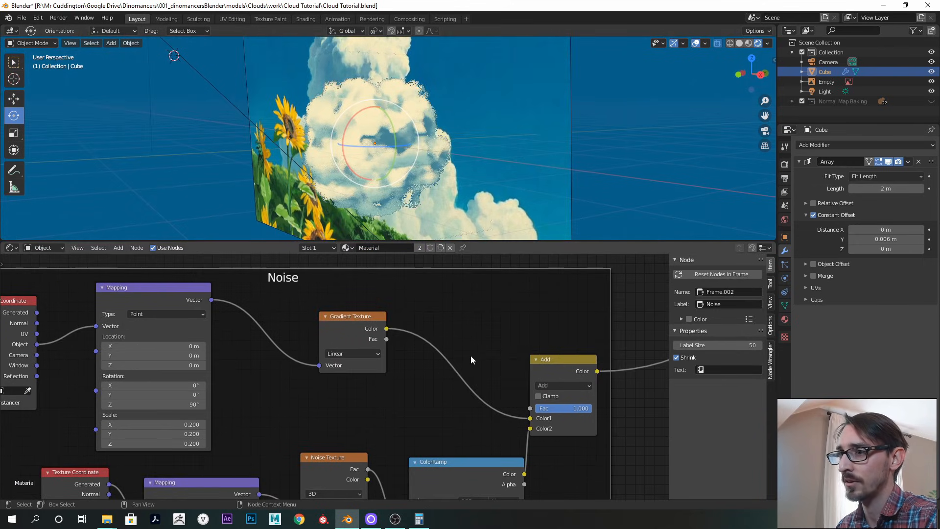
pyautogui.moveTo(437, 375); pyautogui.dragTo(402, 358, button='middle')
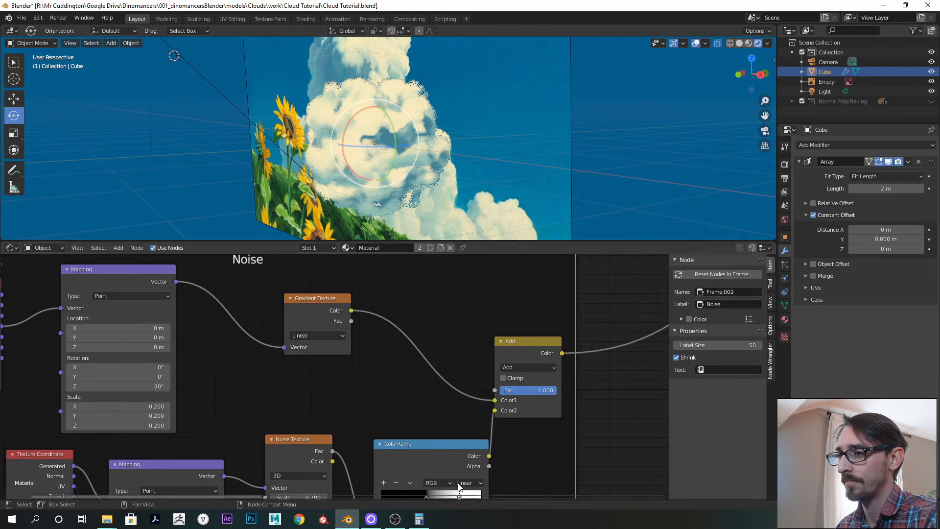
pyautogui.click(433, 445)
pyautogui.hotkey('shift', 'd')
pyautogui.click(416, 316)
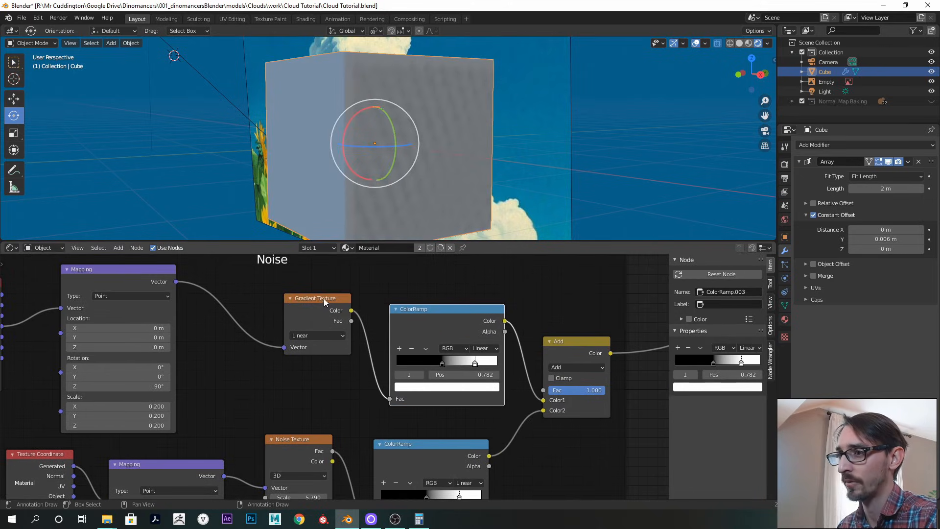
pyautogui.hotkey('ctrl', 'z')
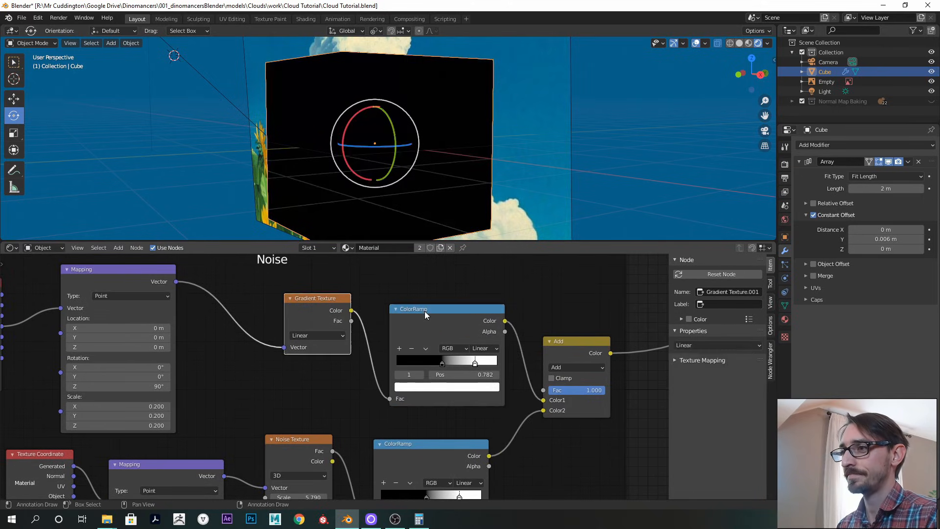
pyautogui.moveTo(428, 312); pyautogui.dragTo(417, 309)
pyautogui.moveTo(310, 298); pyautogui.dragTo(286, 298)
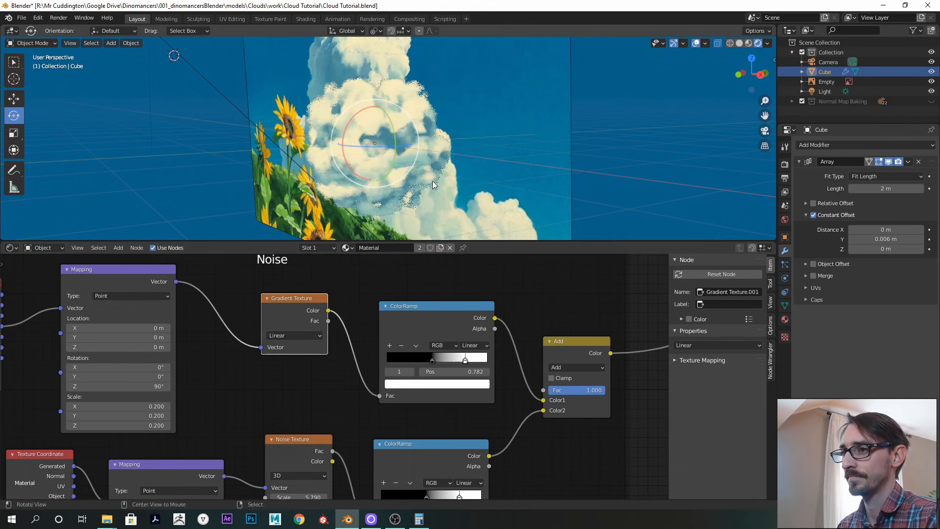
# Set the gradient ColorRamp's black stop to about 0.023 and its white stop to about 0.182
pyautogui.moveTo(430, 360); pyautogui.dragTo(390, 360)
pyautogui.moveTo(463, 360)
pyautogui.mouseDown()
pyautogui.moveTo(400, 360)
pyautogui.moveTo(409, 360)
pyautogui.mouseUp()
pyautogui.keyDown('alt'); pyautogui.moveTo(390, 162); pyautogui.dragTo(545, 158); pyautogui.keyUp('alt')
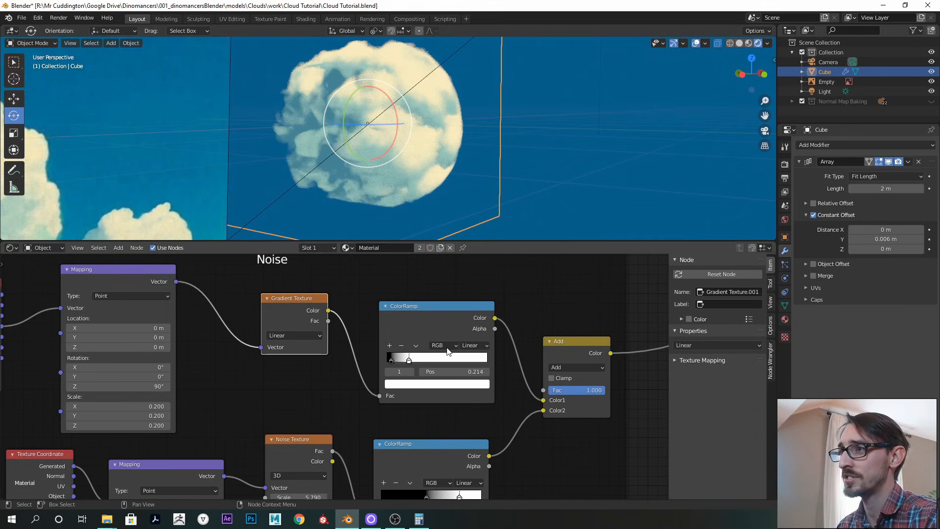
pyautogui.moveTo(409, 361)
pyautogui.mouseDown()
pyautogui.moveTo(397, 360)
pyautogui.moveTo(407, 360)
pyautogui.mouseUp()
pyautogui.moveTo(460, 177); pyautogui.dragTo(489, 175, button='middle')
pyautogui.moveTo(413, 362); pyautogui.dragTo(404, 360)
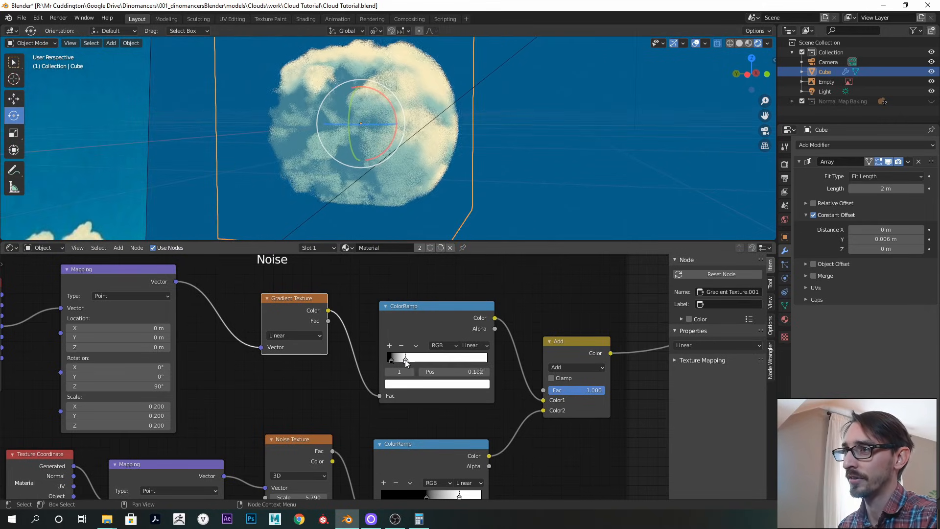
pyautogui.click(389, 360)
# Nudge the gradient's Mapping node, expand its collapsed Texture Coordinate node, and view the cloud from the front
pyautogui.moveTo(111, 272); pyautogui.dragTo(120, 272)
pyautogui.moveTo(120, 272); pyautogui.dragTo(328, 269, button='middle')
pyautogui.click(149, 280)
pyautogui.moveTo(447, 327); pyautogui.dragTo(327, 329, button='middle')
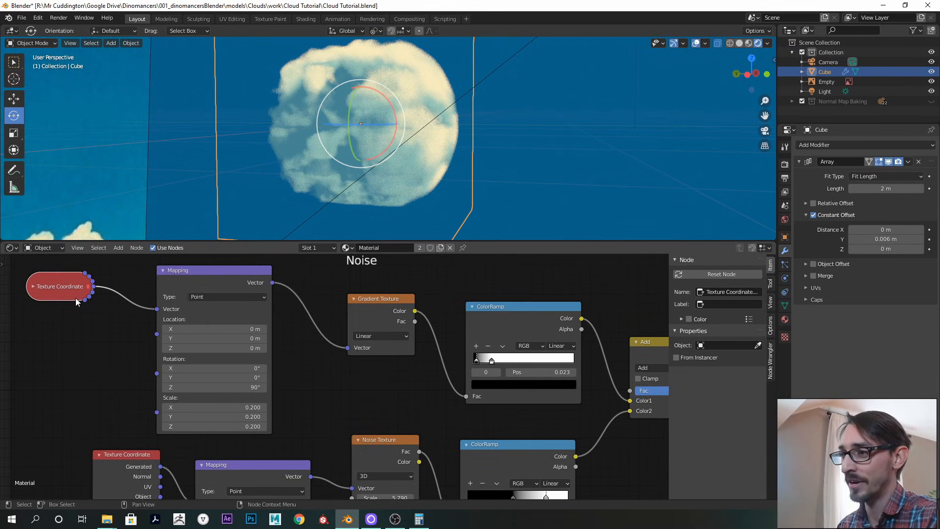
pyautogui.click(32, 287)
pyautogui.moveTo(493, 361)
pyautogui.mouseDown()
pyautogui.moveTo(541, 359)
pyautogui.moveTo(492, 357)
pyautogui.mouseUp()
pyautogui.moveTo(490, 142); pyautogui.dragTo(449, 156, button='middle')
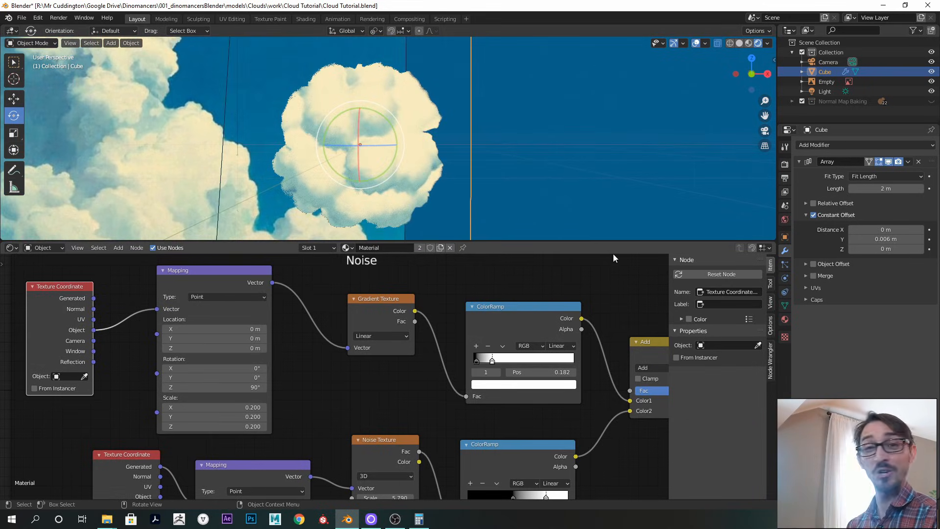
# Try shifting the noise Mapping node's Y location, and reset it to 0 m
pyautogui.moveTo(607, 241); pyautogui.dragTo(604, 191)
pyautogui.moveTo(255, 460); pyautogui.dragTo(209, 352, button='middle')
pyautogui.moveTo(292, 372); pyautogui.dragTo(381, 336, button='middle')
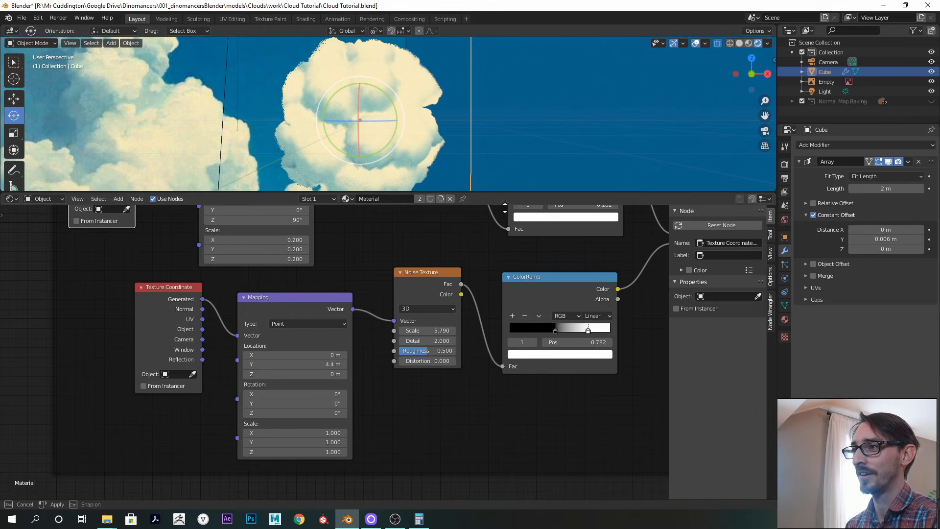
pyautogui.moveTo(503, 192); pyautogui.dragTo(465, 276)
pyautogui.press('BackSpace')
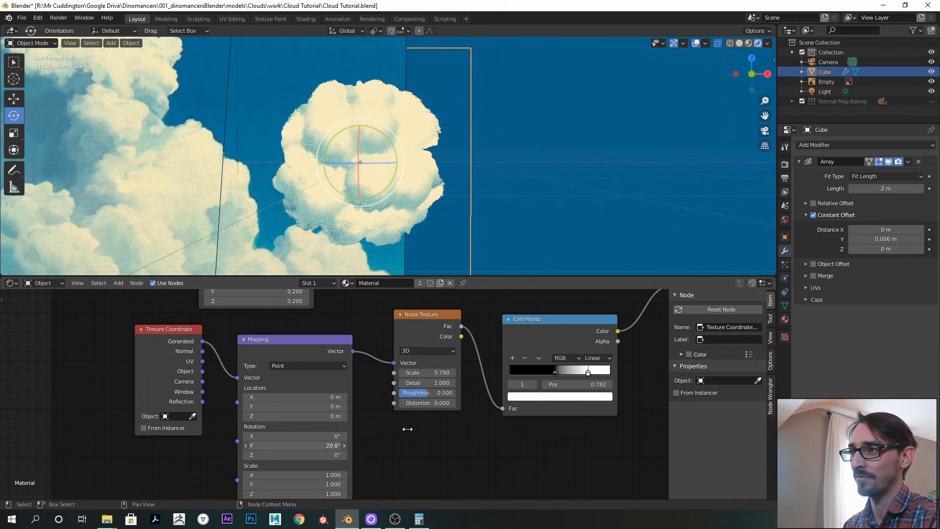
# Try rotating the noise Mapping about Y while viewing the cloud from another angle, and undo the rotation
pyautogui.moveTo(385, 172); pyautogui.dragTo(425, 168, button='middle')
pyautogui.press('BackSpace')
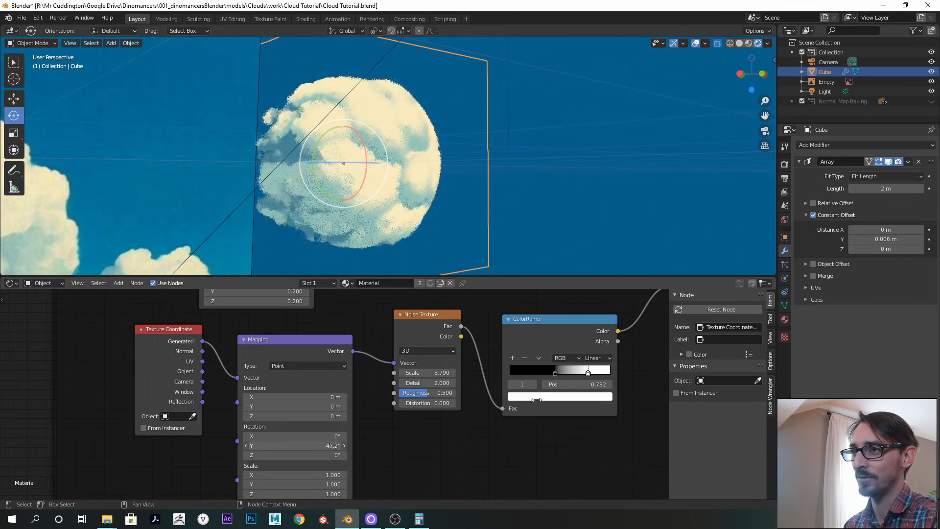
pyautogui.hotkey('ctrl', 'z')
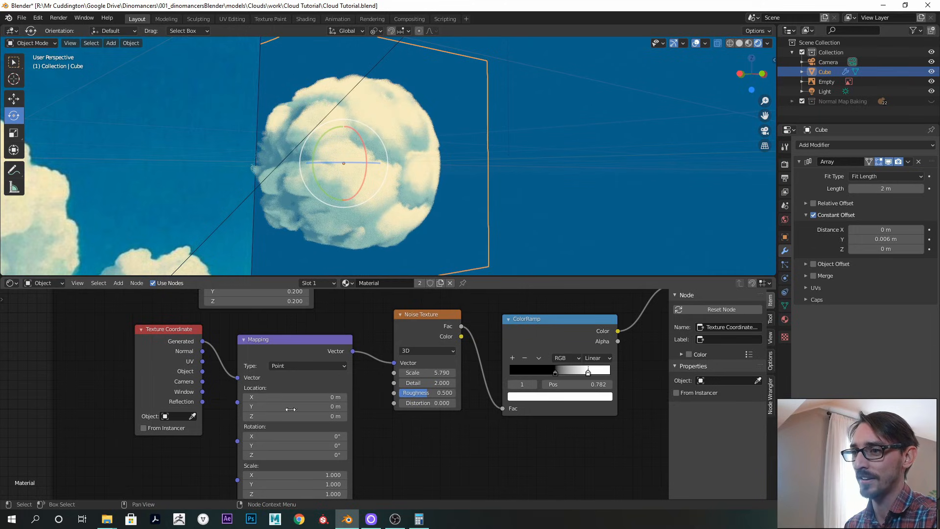
# Try a noise Mapping X scale of 8.500 and different Noise Texture scales, and revert both
pyautogui.moveTo(289, 473); pyautogui.dragTo(318, 471)
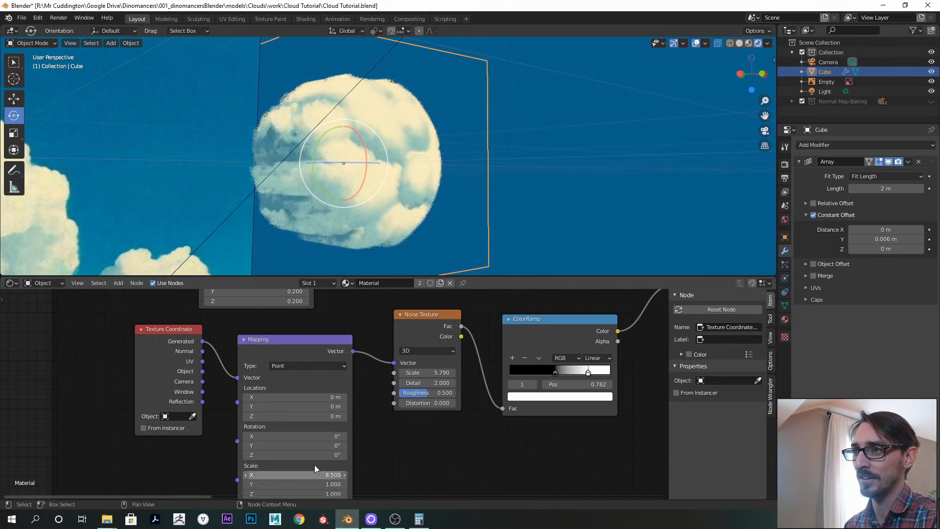
pyautogui.press('BackSpace')
pyautogui.moveTo(428, 373); pyautogui.dragTo(461, 372)
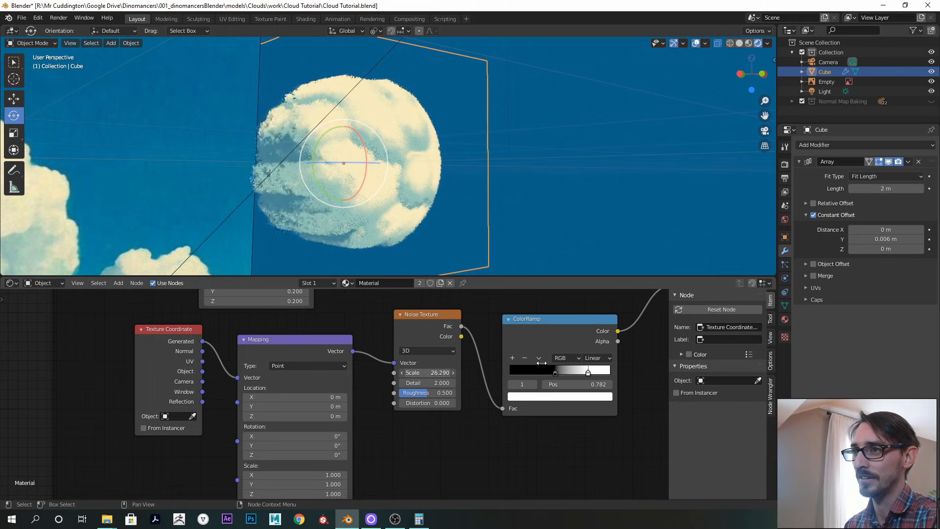
pyautogui.press('Escape')
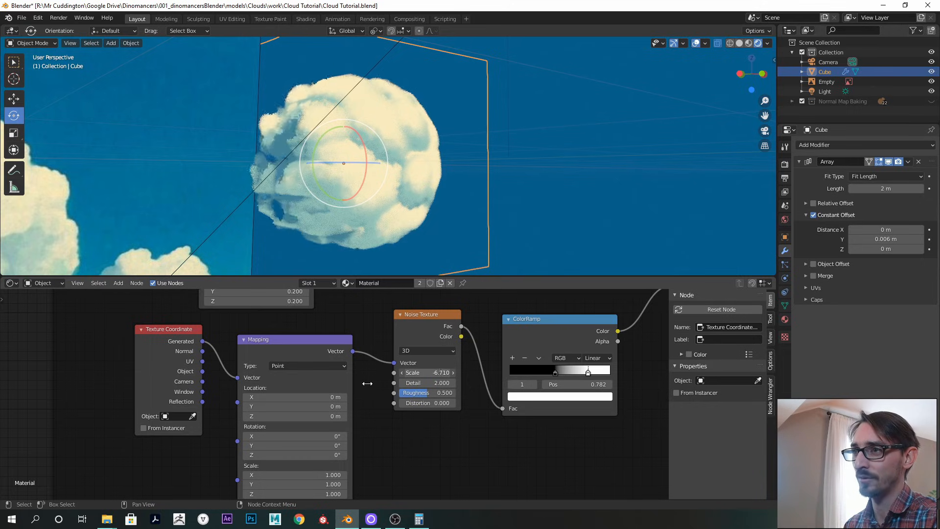
pyautogui.moveTo(417, 182); pyautogui.dragTo(448, 203, button='middle')
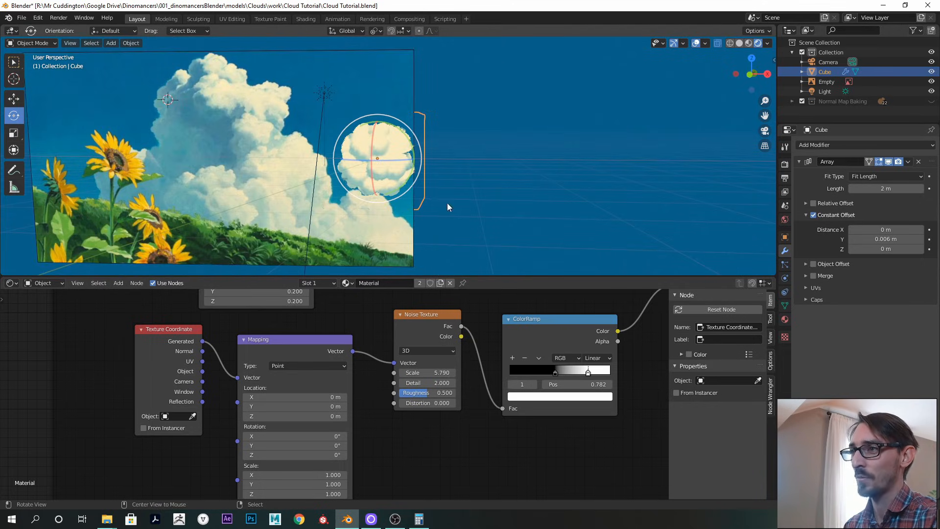
# Enlarge the Shader Editor and shift the Normal Map frame to space out the node tree
pyautogui.moveTo(584, 277); pyautogui.dragTo(571, 231)
pyautogui.scroll(-12, 531, 313)
pyautogui.keyDown('alt'); pyautogui.moveTo(454, 275); pyautogui.dragTo(275, 322); pyautogui.keyUp('alt')
pyautogui.keyDown('alt'); pyautogui.moveTo(312, 325); pyautogui.dragTo(307, 461); pyautogui.keyUp('alt')
pyautogui.moveTo(277, 316); pyautogui.dragTo(250, 317)
pyautogui.keyDown('alt'); pyautogui.moveTo(446, 428); pyautogui.dragTo(311, 296); pyautogui.keyUp('alt')
pyautogui.moveTo(397, 417); pyautogui.dragTo(370, 424)
pyautogui.moveTo(395, 352); pyautogui.dragTo(325, 355, button='middle')
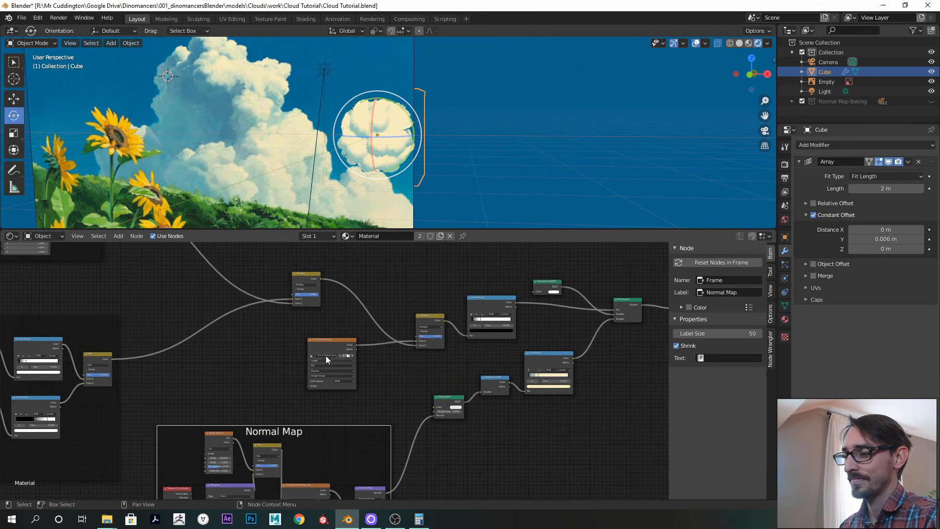
# Tidy the spacing of the image texture, Multiply and Mix Shader nodes, and enlarge the 3D viewport
pyautogui.moveTo(325, 342); pyautogui.dragTo(318, 344)
pyautogui.moveTo(302, 277); pyautogui.dragTo(315, 276)
pyautogui.moveTo(389, 312); pyautogui.dragTo(283, 318, button='middle')
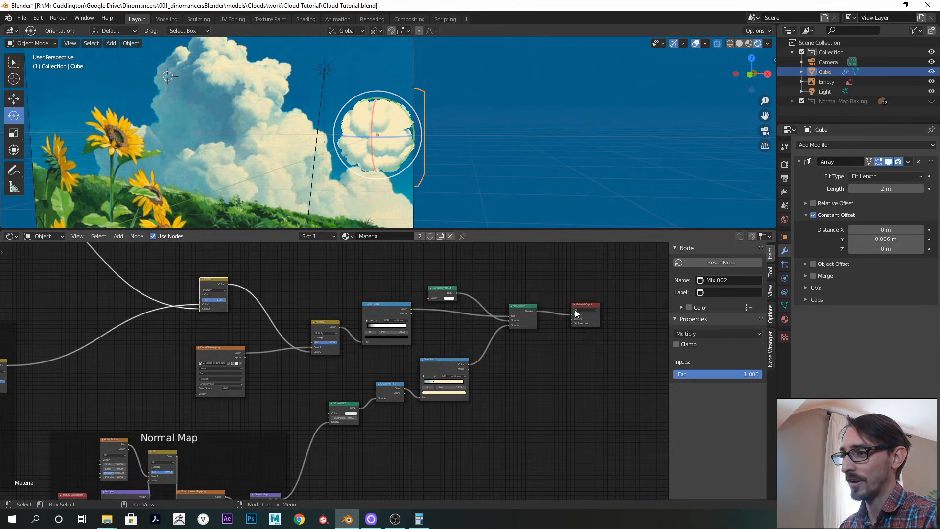
pyautogui.moveTo(523, 307); pyautogui.dragTo(518, 317)
pyautogui.moveTo(486, 230); pyautogui.dragTo(492, 288)
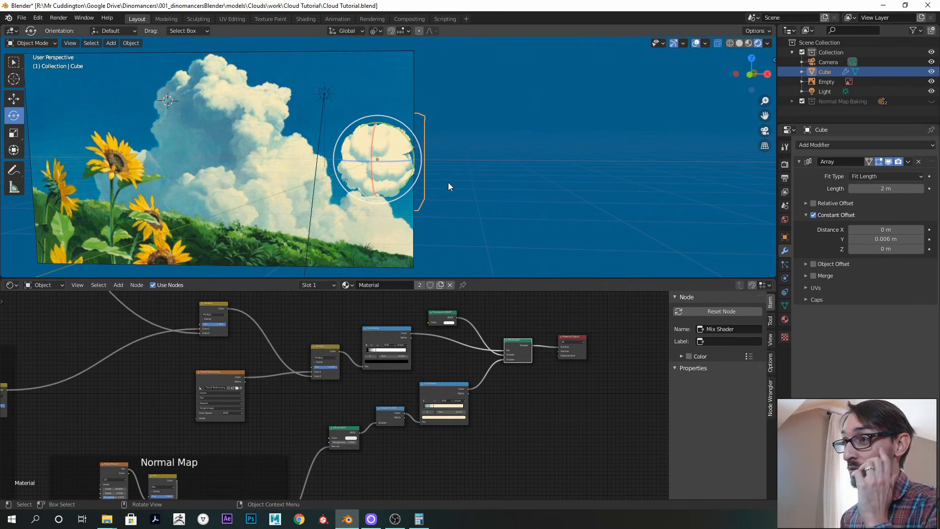
# Move the cube into a new collection named Cloud Piece and hide that collection
pyautogui.moveTo(412, 170); pyautogui.dragTo(426, 164, button='middle')
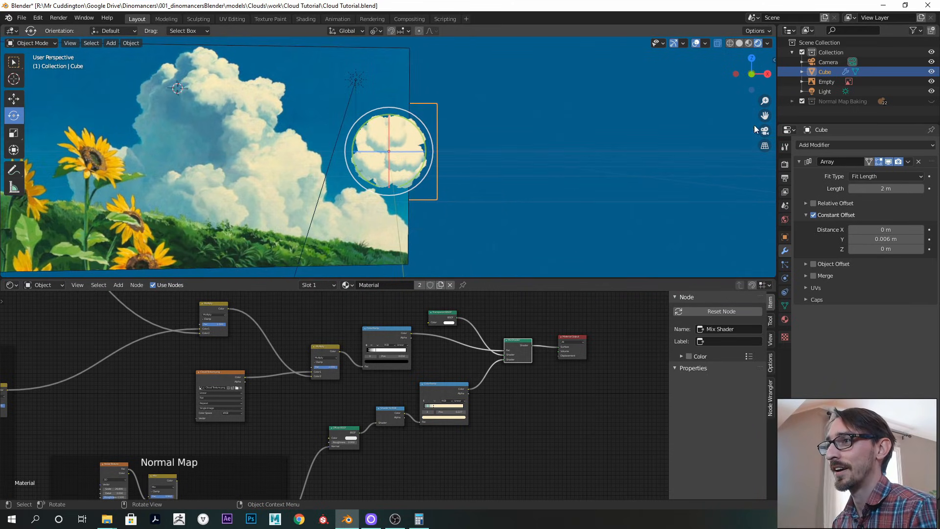
pyautogui.press('m')
pyautogui.click(447, 157)
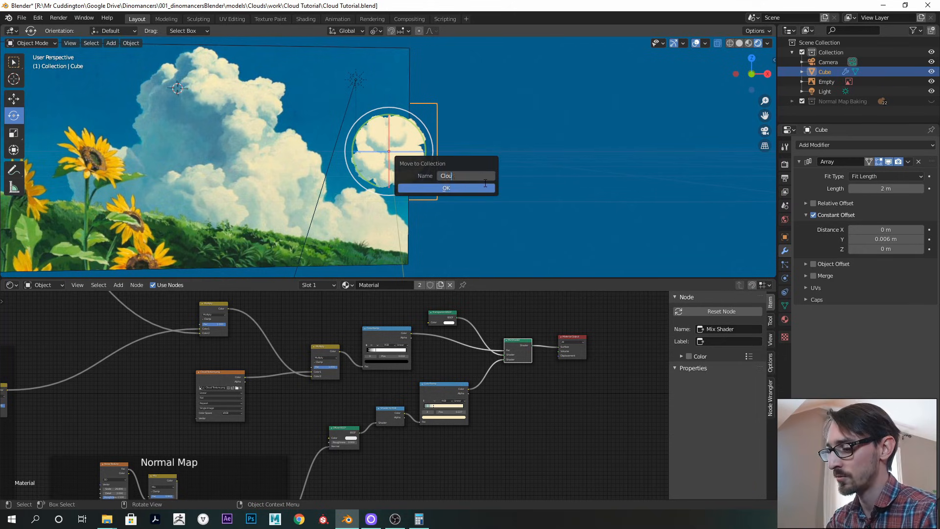
pyautogui.click(484, 186)
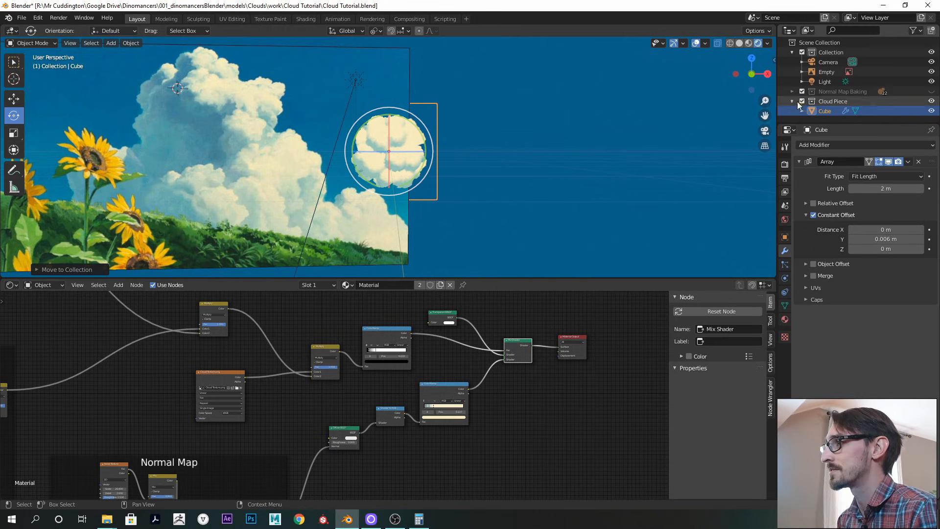
pyautogui.click(931, 101)
# Add a collection instance of Cloud Piece to the scene
pyautogui.moveTo(556, 159); pyautogui.dragTo(482, 172, button='middle')
pyautogui.hotkey('shift', 'a')
pyautogui.moveTo(477, 131)
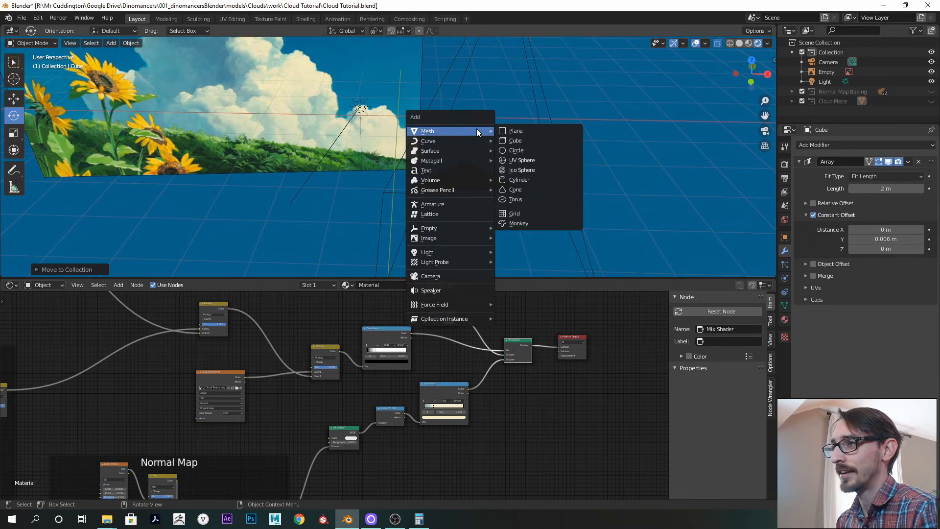
pyautogui.moveTo(426, 304)
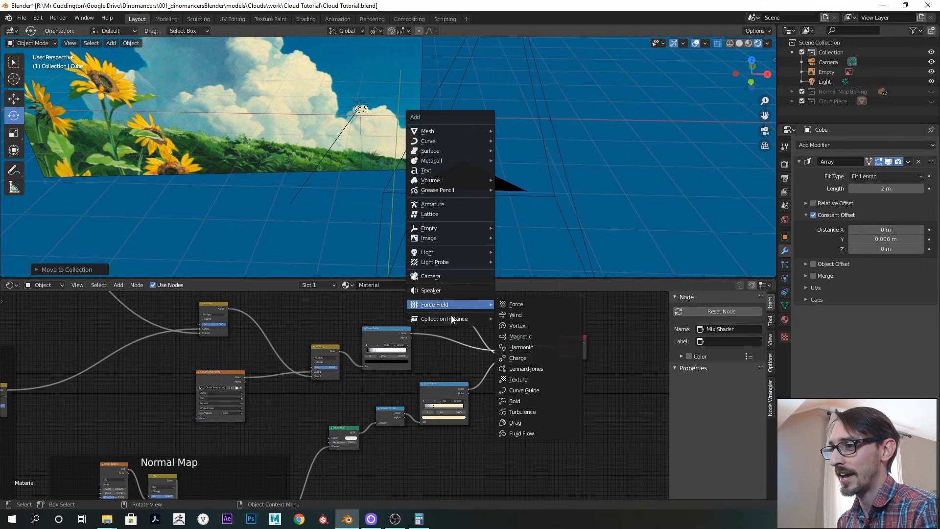
pyautogui.moveTo(454, 319)
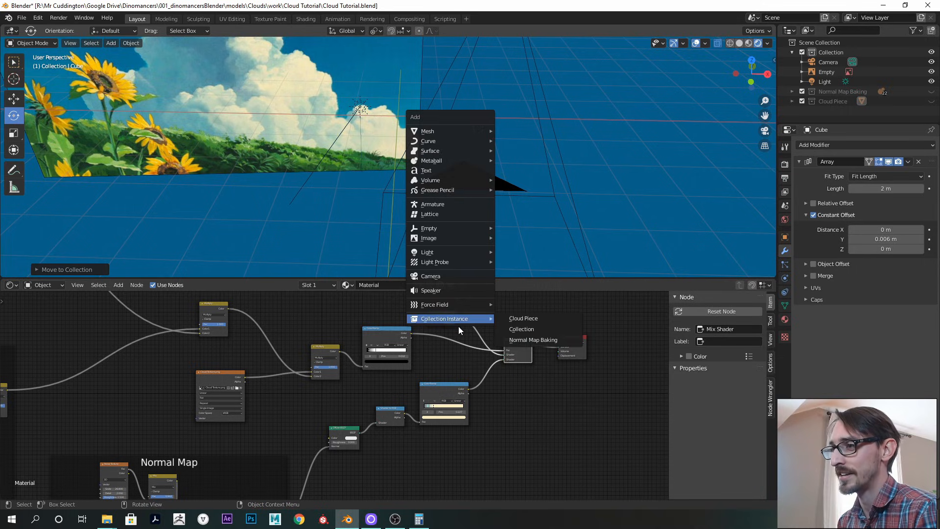
pyautogui.click(538, 317)
pyautogui.moveTo(499, 154); pyautogui.dragTo(481, 181, button='middle')
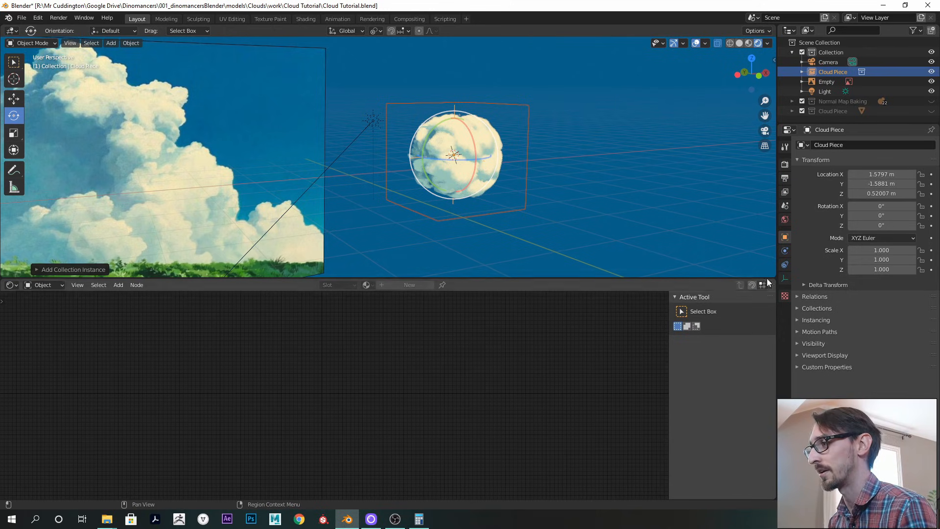
# Duplicate the cloud instance twice, placing one copy beside it and one above it, and enlarge the Outliner
pyautogui.moveTo(553, 216); pyautogui.dragTo(463, 175, button='middle')
pyautogui.hotkey('shift', 'd')
pyautogui.click(547, 142)
pyautogui.hotkey('shift', 'd')
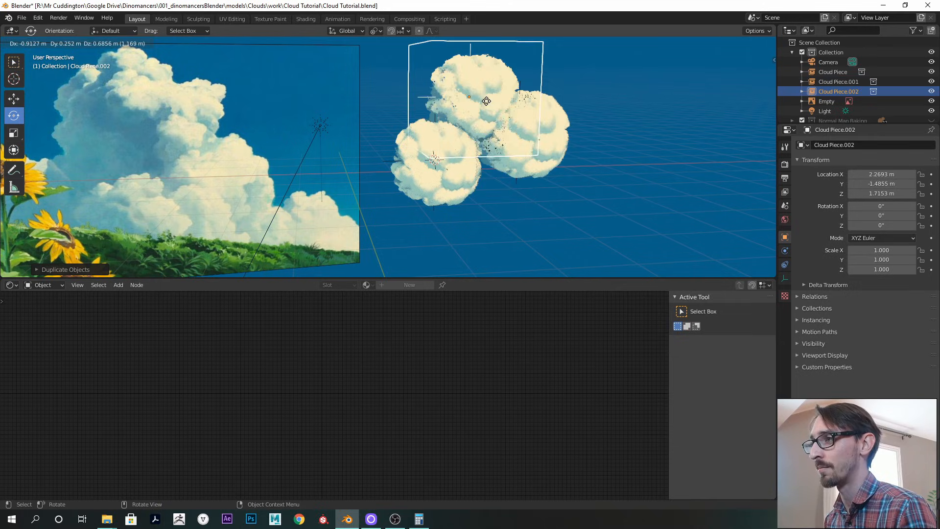
pyautogui.click(513, 140)
pyautogui.moveTo(513, 140); pyautogui.dragTo(454, 152, button='middle')
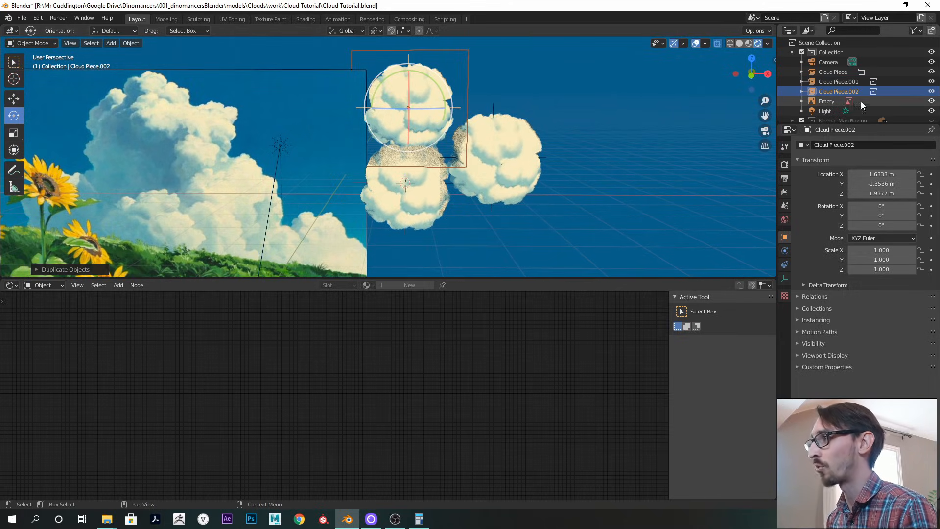
pyautogui.moveTo(864, 125); pyautogui.dragTo(865, 213)
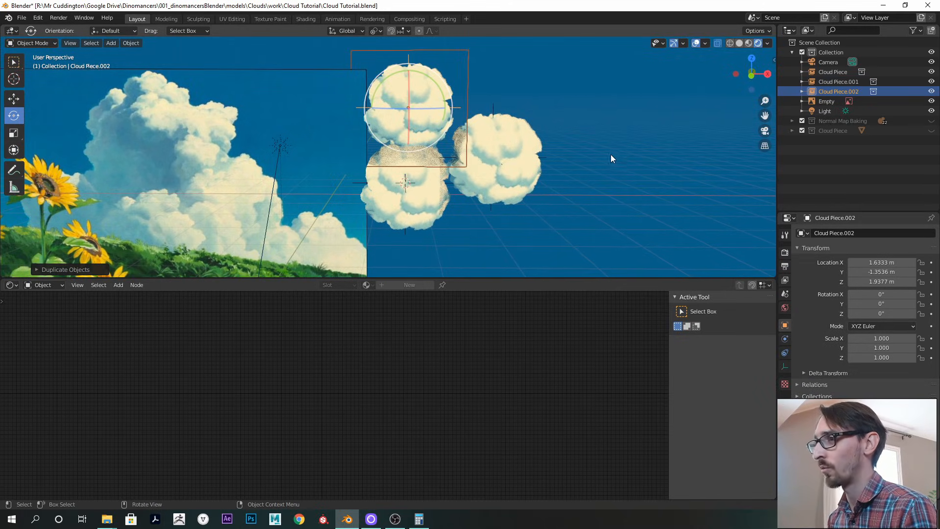
pyautogui.moveTo(380, 199); pyautogui.dragTo(400, 190, button='middle')
pyautogui.keyDown('ctrl'); pyautogui.moveTo(440, 163); pyautogui.dragTo(410, 150, button='middle'); pyautogui.keyUp('ctrl')
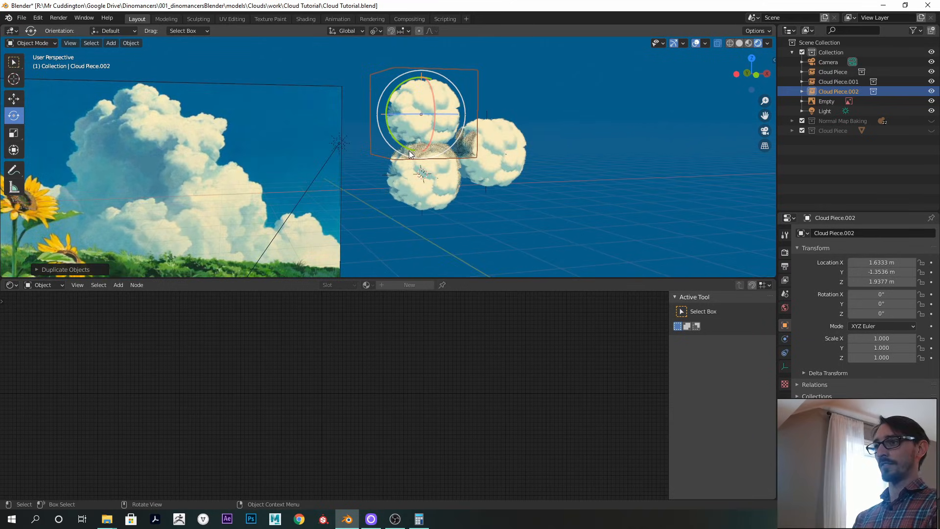
# Reposition the upper cloud instance to about X 1.86 m, Y -0.89 m, Z 1.83 m, behind the other two
pyautogui.moveTo(466, 147); pyautogui.dragTo(460, 195, button='middle')
pyautogui.press('g')
pyautogui.click(446, 155)
pyautogui.press('g')
pyautogui.click(431, 178)
pyautogui.press('g')
pyautogui.click(381, 177)
pyautogui.keyDown('alt'); pyautogui.moveTo(381, 177); pyautogui.dragTo(470, 152); pyautogui.keyUp('alt')
pyautogui.press('g')
pyautogui.click(422, 165)
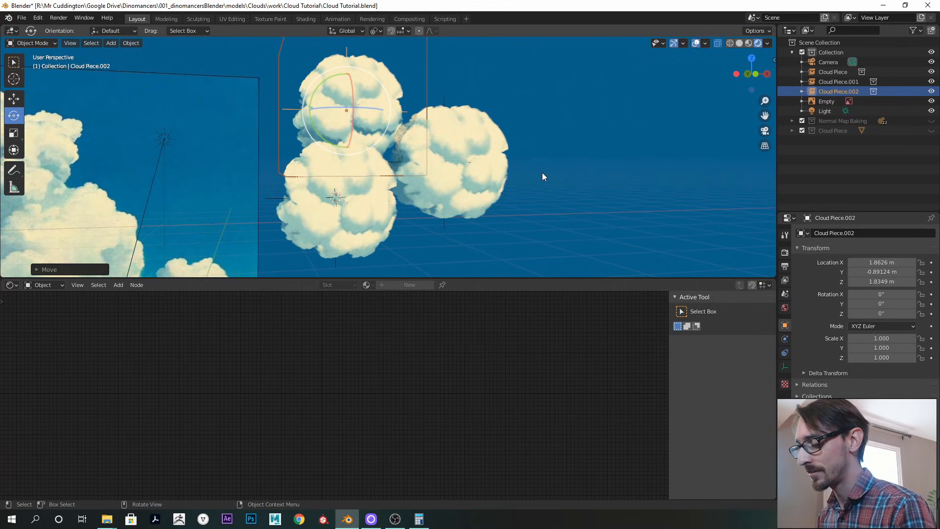
# Set the viewport's clip start to 0.1 m and enlarge the 3D viewport further
pyautogui.press('n')
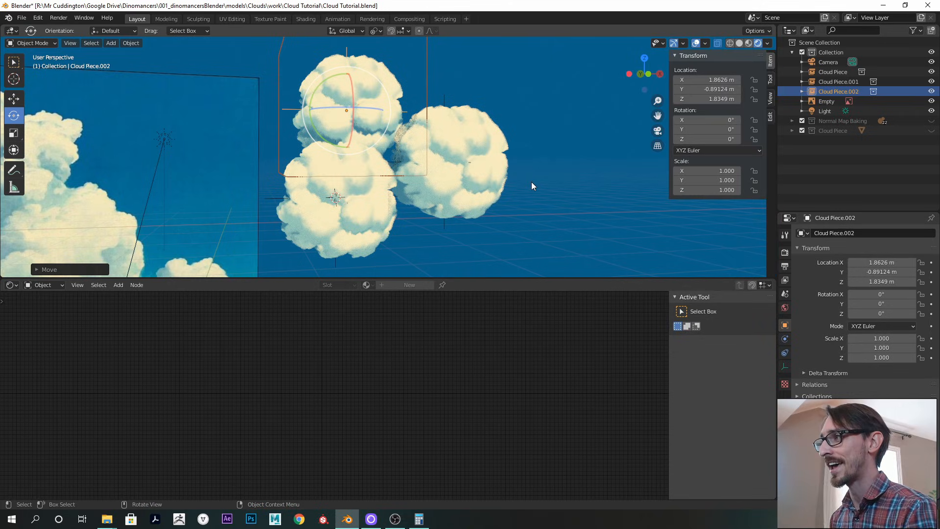
pyautogui.click(770, 97)
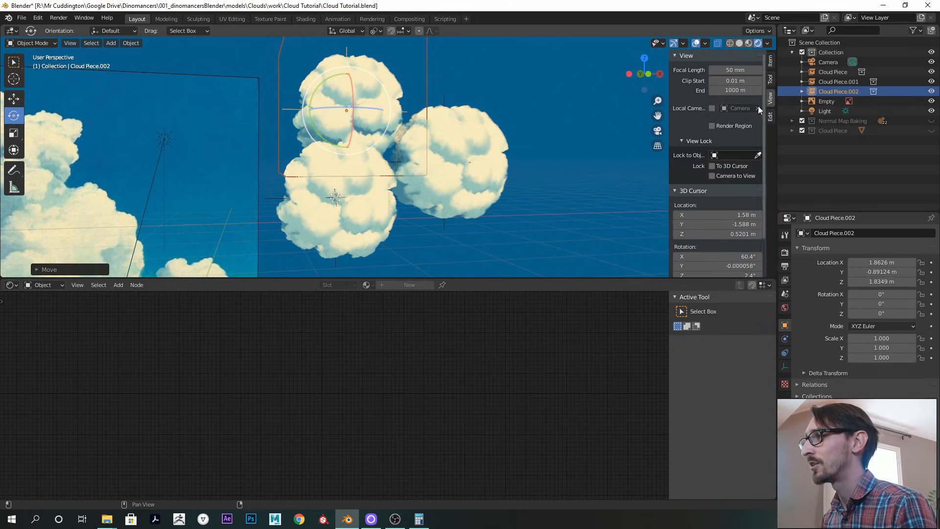
pyautogui.click(736, 81)
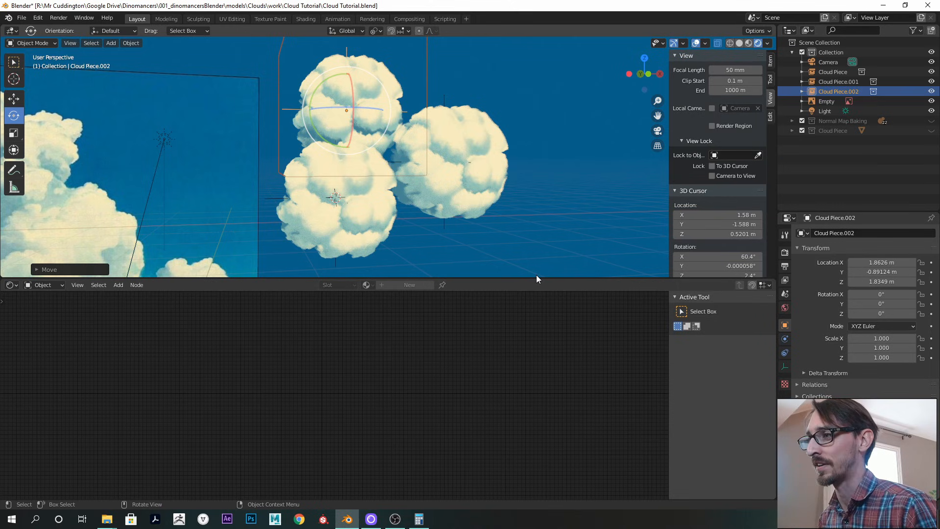
pyautogui.moveTo(537, 277); pyautogui.dragTo(538, 311)
# Rotate Cloud Piece.001 to about 49°, 80°, 45°, move it against the other pieces and scale it to about 0.88
pyautogui.keyDown('alt'); pyautogui.moveTo(454, 173); pyautogui.dragTo(481, 148); pyautogui.keyUp('alt')
pyautogui.click(481, 148)
pyautogui.press('r')
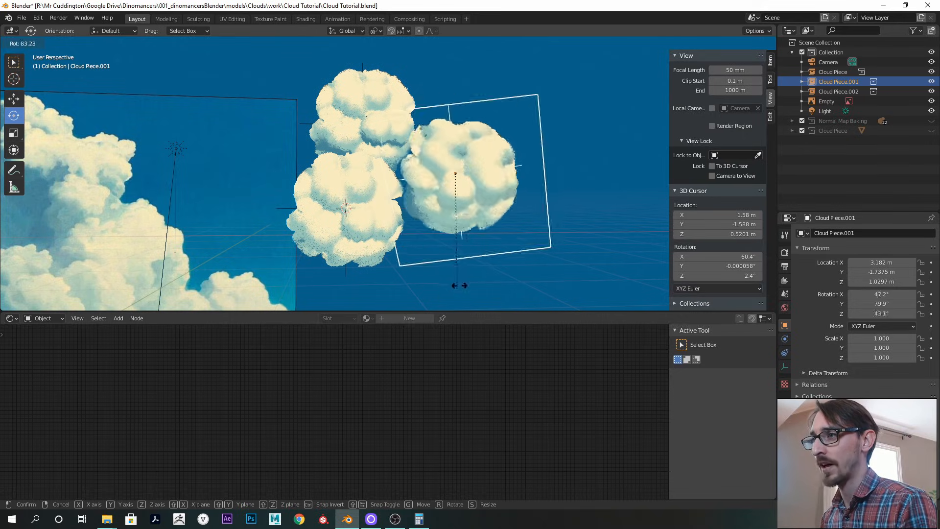
pyautogui.click(458, 277)
pyautogui.press('g')
pyautogui.click(453, 254)
pyautogui.press('s')
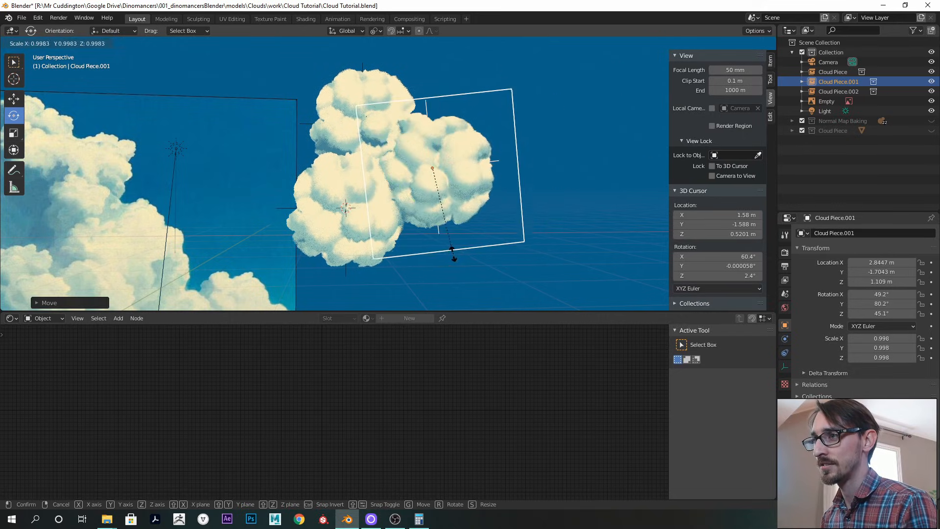
pyautogui.click(425, 248)
# Scale down the original lower Cloud Piece instance and move it in against the cluster
pyautogui.keyDown('alt'); pyautogui.moveTo(422, 243); pyautogui.dragTo(327, 219, button='right'); pyautogui.keyUp('alt')
pyautogui.click(327, 220)
pyautogui.press('s')
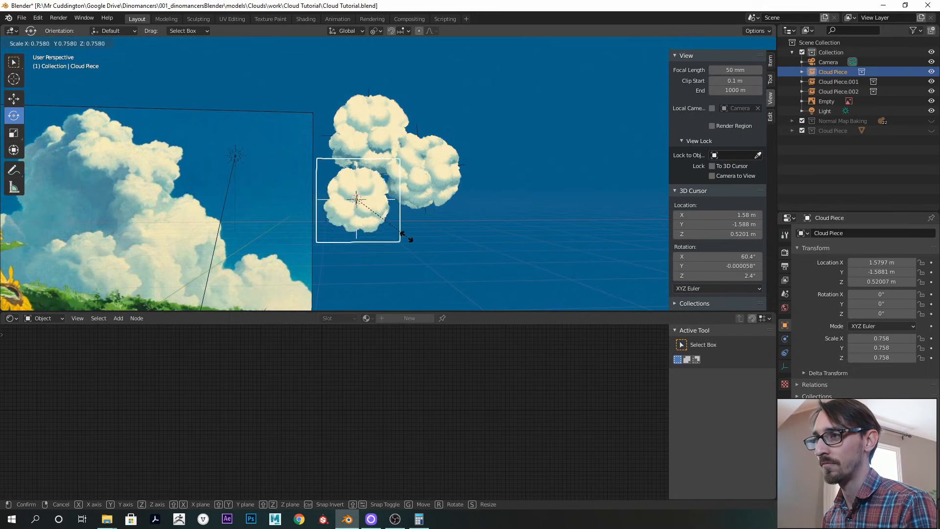
pyautogui.click(424, 243)
pyautogui.press('g')
pyautogui.click(450, 219)
# Rescale Cloud Piece.002 at the top of the cluster and move it closer to the other pieces
pyautogui.click(376, 84)
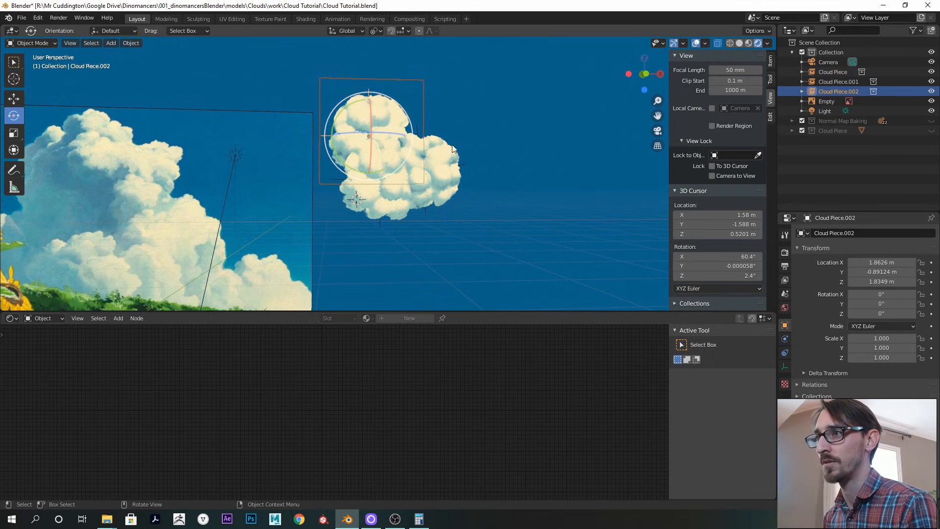
pyautogui.press('s')
pyautogui.click(442, 148)
pyautogui.press('g')
pyautogui.click(458, 154)
pyautogui.moveTo(466, 156)
pyautogui.mouseDown(button='middle')
pyautogui.moveTo(525, 173)
pyautogui.moveTo(469, 174)
pyautogui.moveTo(456, 158)
pyautogui.mouseUp(button='middle')
pyautogui.press('g')
pyautogui.click(528, 173)
# Duplicate Cloud Piece.001 to the cluster's lower right side and scale the copy to about 0.72
pyautogui.click(456, 158)
pyautogui.hotkey('shift', 'd')
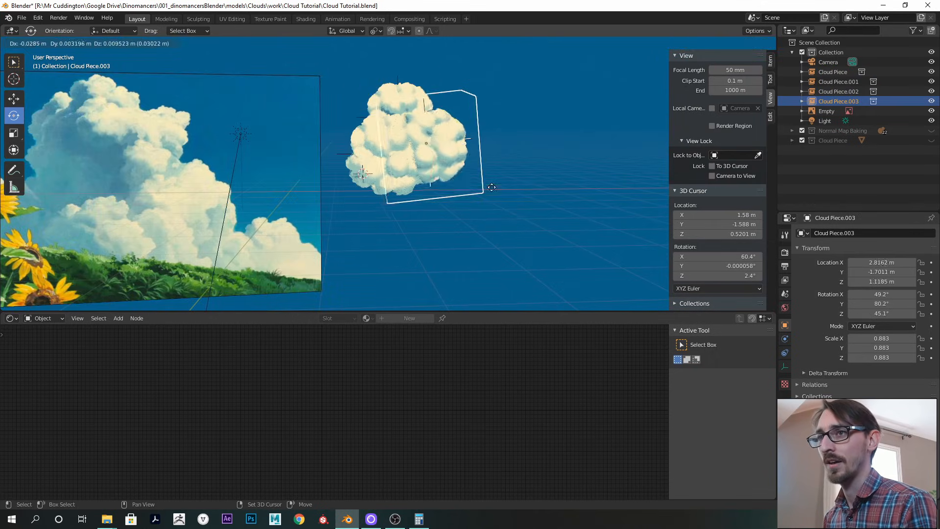
pyautogui.click(522, 203)
pyautogui.press('s')
pyautogui.click(502, 203)
pyautogui.hotkey('shift', 'space')
pyautogui.click(500, 203)
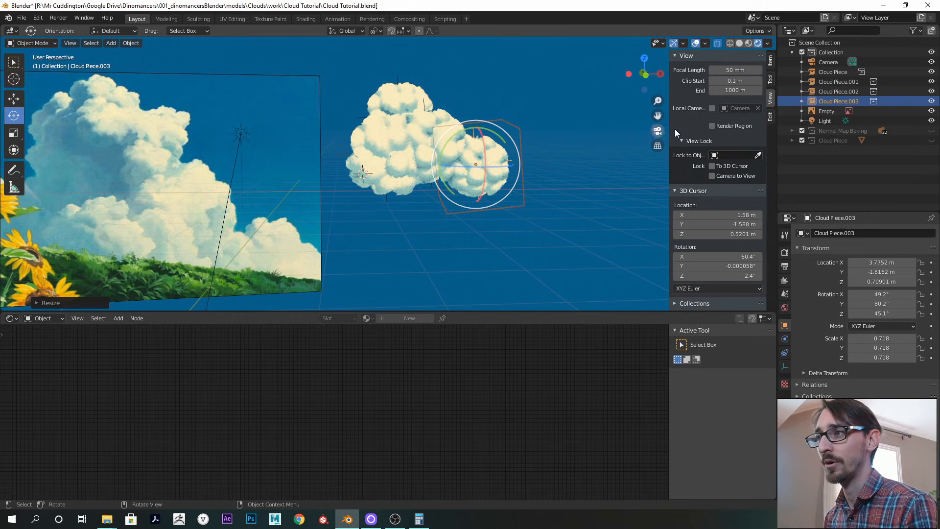
# Duplicate the newest piece to the underside of the cluster, rotated to about -61°, 79°, -62° and scaled to about 0.99
pyautogui.moveTo(468, 179)
pyautogui.mouseDown()
pyautogui.moveTo(476, 162)
pyautogui.moveTo(466, 175)
pyautogui.mouseUp()
pyautogui.hotkey('shift', 'd')
pyautogui.click(419, 217)
pyautogui.moveTo(419, 216); pyautogui.dragTo(462, 193, button='middle')
pyautogui.press('s')
pyautogui.click(497, 216)
pyautogui.press('g')
pyautogui.click(526, 211)
pyautogui.press('s')
pyautogui.click(513, 211)
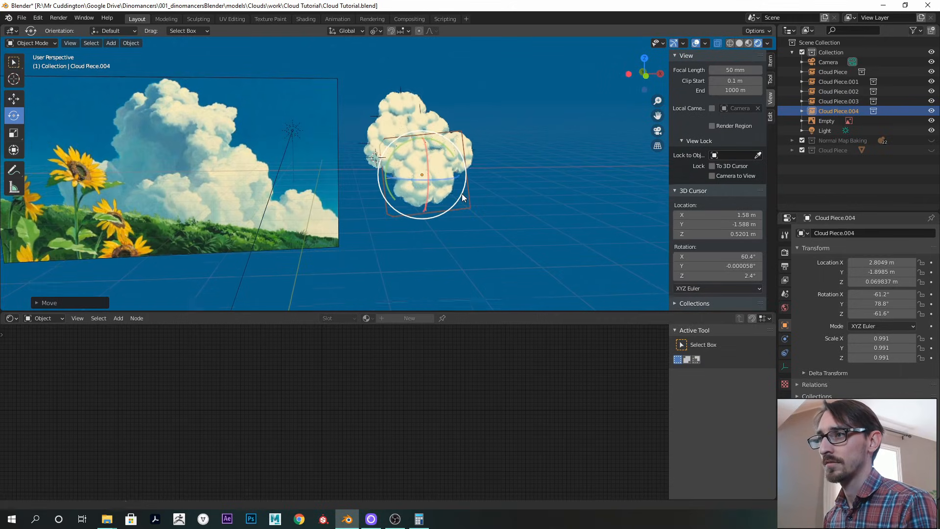
# Duplicate the underside piece to the cluster's lower right end and scale the copy to about 1.07
pyautogui.hotkey('shift', 'd')
pyautogui.click(503, 208)
pyautogui.press('s')
pyautogui.click(509, 205)
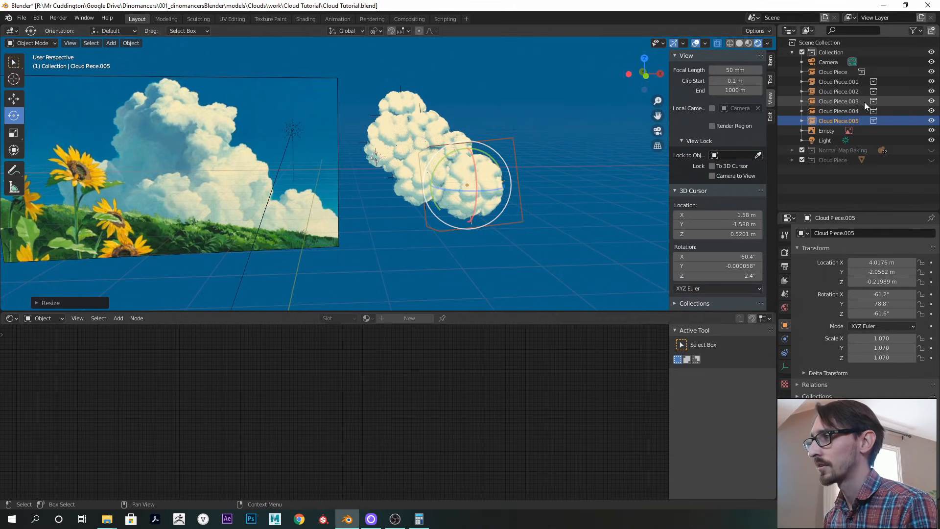
# Select the light and freely rotate it to change how the cloud cluster is lit
pyautogui.click(826, 140)
pyautogui.press('r')
pyautogui.press('r')
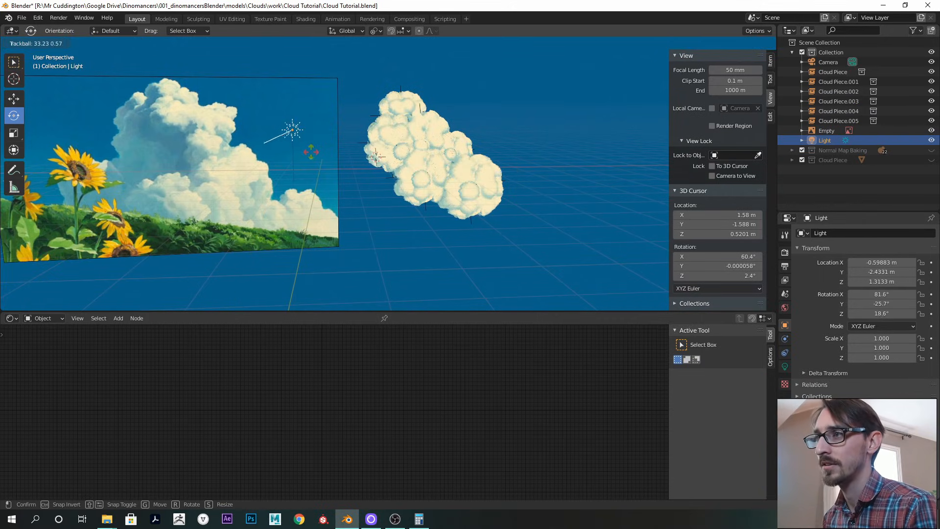
pyautogui.click(324, 137)
# Duplicate a lower cloud piece and move the copy toward the back left of the cluster
pyautogui.click(416, 171)
pyautogui.moveTo(417, 171); pyautogui.dragTo(380, 169, button='middle')
pyautogui.hotkey('shift', 'd')
pyautogui.click(408, 164)
pyautogui.press('g')
pyautogui.click(411, 201)
pyautogui.press('g')
pyautogui.click(390, 193)
# Scale the back-left copy to about 1.11 and reposition it at about X 1.41 m, Y -0.15 m, Z 0.58 m
pyautogui.keyDown('alt'); pyautogui.moveTo(461, 199); pyautogui.dragTo(460, 173); pyautogui.keyUp('alt')
pyautogui.press('s')
pyautogui.click(442, 196)
pyautogui.press('g')
pyautogui.click(425, 175)
pyautogui.press('g')
pyautogui.click(468, 171)
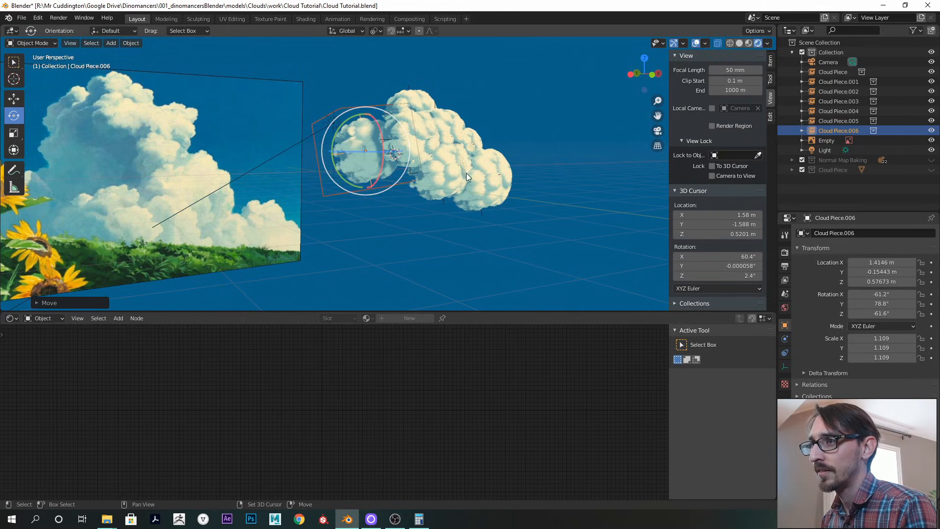
# Duplicate the back-left piece, scale the copy to about 0.81 and fit it below the rear of the cluster
pyautogui.hotkey('shift', 'd')
pyautogui.click(478, 202)
pyautogui.press('s')
pyautogui.click(470, 186)
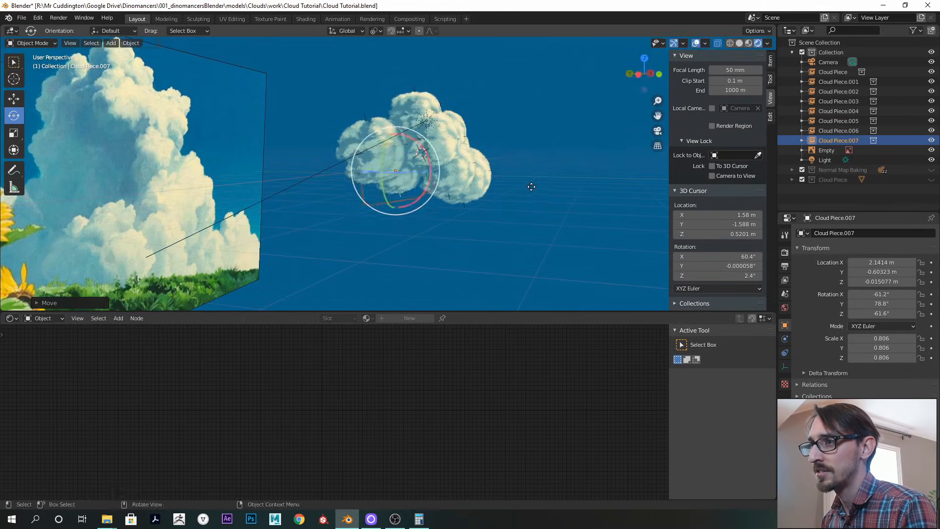
pyautogui.press('g')
pyautogui.click(471, 194)
# Duplicate the small rear piece twice and spread the copies along the underside of the cluster
pyautogui.hotkey('shift', 'd')
pyautogui.click(452, 210)
pyautogui.keyDown('alt'); pyautogui.moveTo(452, 211); pyautogui.dragTo(470, 221); pyautogui.keyUp('alt')
pyautogui.hotkey('shift', 'd')
pyautogui.click(471, 226)
pyautogui.press('g')
pyautogui.click(437, 231)
pyautogui.press('g')
pyautogui.click(500, 217)
# Scale Cloud Piece.009 to about 0.90 and adjust its position under the cluster
pyautogui.moveTo(501, 217); pyautogui.dragTo(467, 217, button='middle')
pyautogui.press('s')
pyautogui.click(366, 206)
pyautogui.press('g')
pyautogui.click(371, 201)
# Duplicate a small piece to the cluster's lower left end and move Cloud Piece.009 to fill out the underside
pyautogui.click(368, 203)
pyautogui.moveTo(365, 204); pyautogui.dragTo(420, 201, button='middle')
pyautogui.hotkey('shift', 'd')
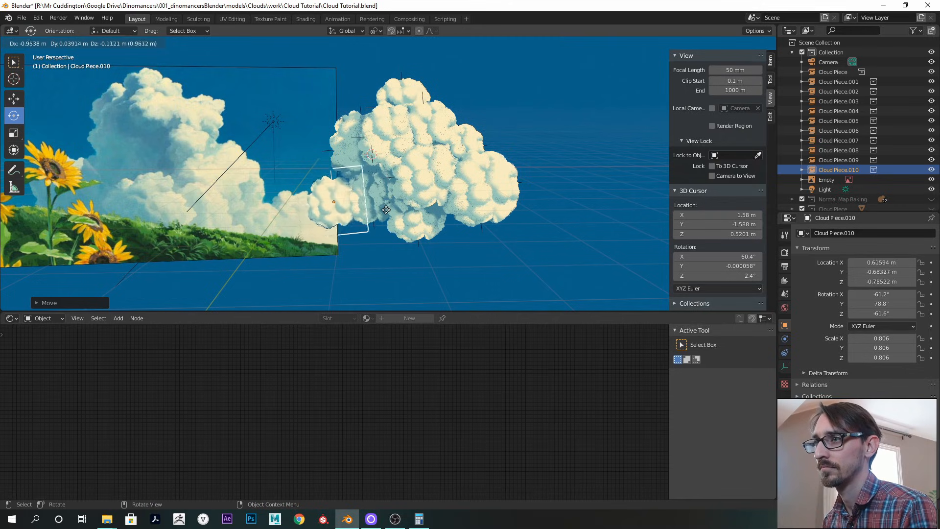
pyautogui.click(442, 212)
pyautogui.press('g')
pyautogui.click(467, 246)
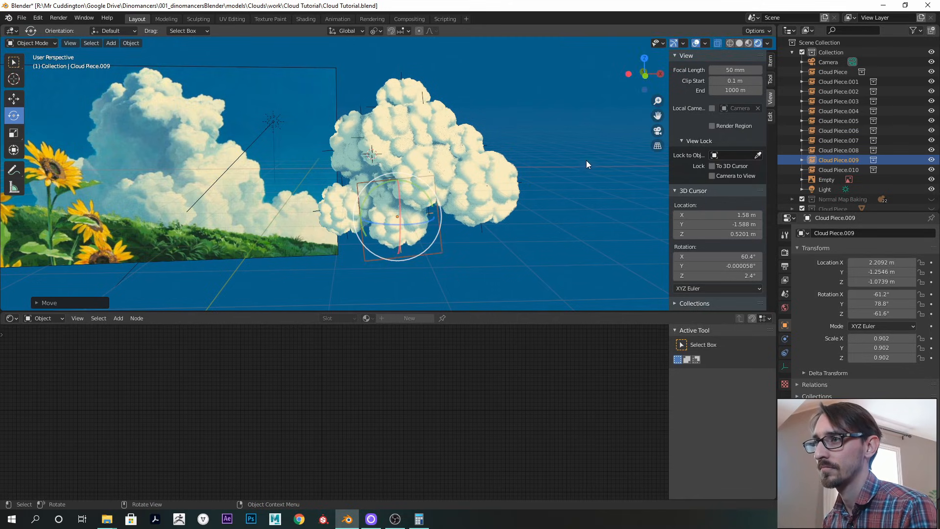
# Rotate the light freely to about X 59.2°, Y -12.4°, Z 44°
pyautogui.click(814, 190)
pyautogui.moveTo(282, 139)
pyautogui.mouseDown()
pyautogui.moveTo(298, 133)
pyautogui.moveTo(288, 131)
pyautogui.mouseUp()
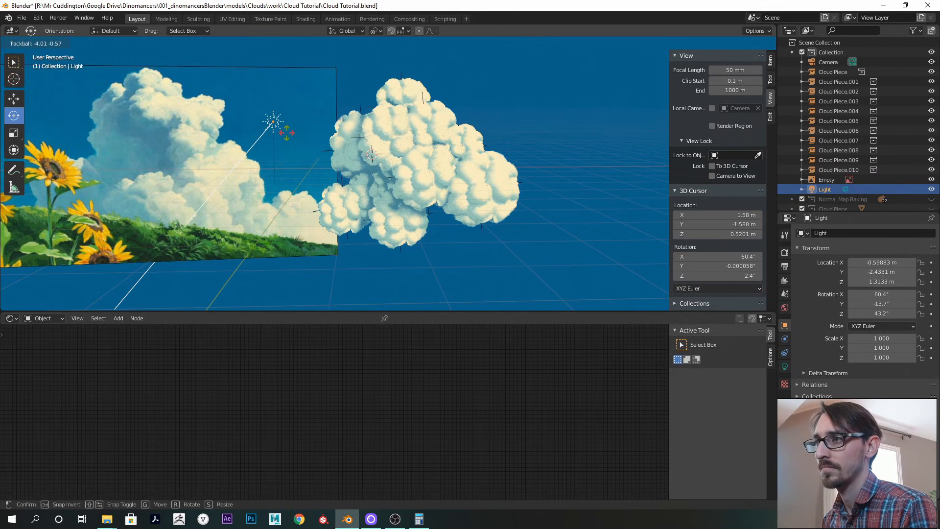
pyautogui.moveTo(353, 139); pyautogui.dragTo(360, 142)
pyautogui.scroll(3, 468, 160)
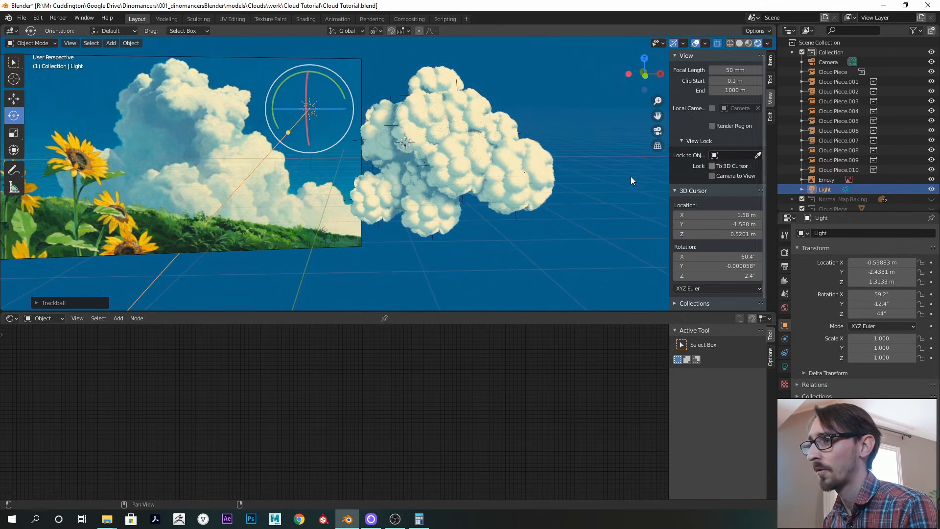
# Select the Cube of the Cloud Piece collection and set its material's Normal Map strength to 0.94
pyautogui.scroll(-2, 830, 175)
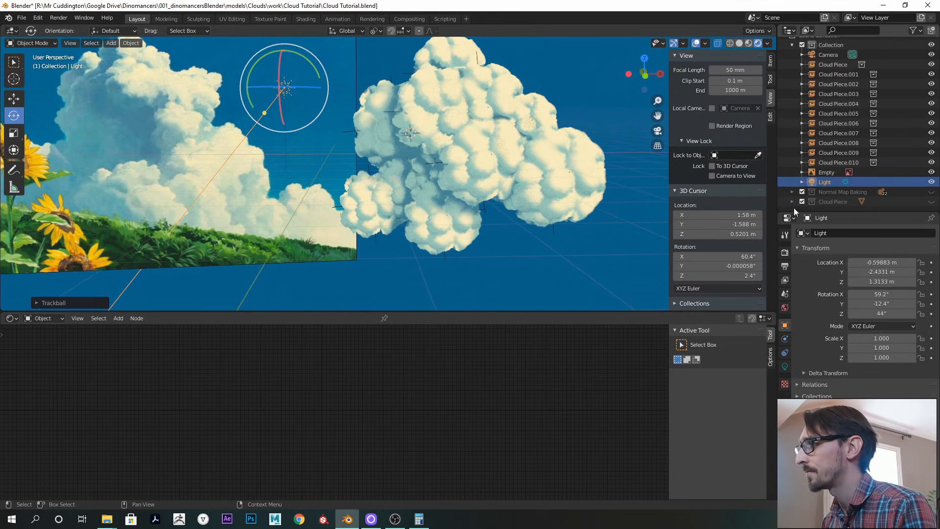
pyautogui.click(824, 200)
pyautogui.moveTo(369, 494); pyautogui.dragTo(367, 398, button='middle')
pyautogui.scroll(6, 367, 398)
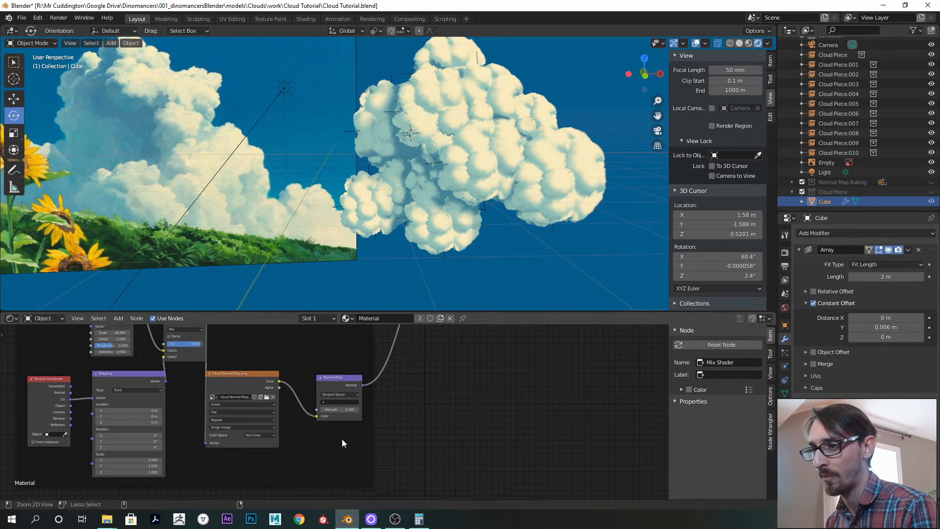
pyautogui.scroll(3, 444, 402)
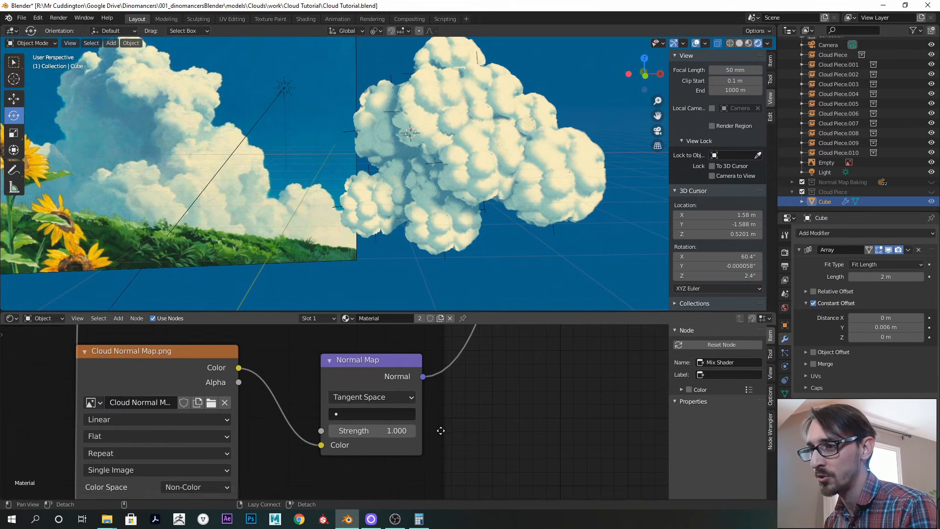
pyautogui.moveTo(388, 422); pyautogui.dragTo(380, 423)
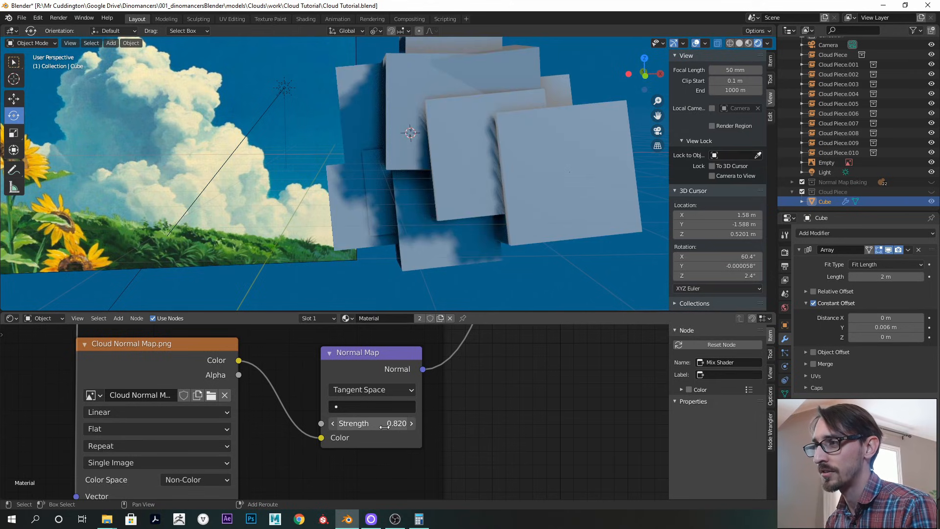
pyautogui.moveTo(385, 427); pyautogui.dragTo(390, 426)
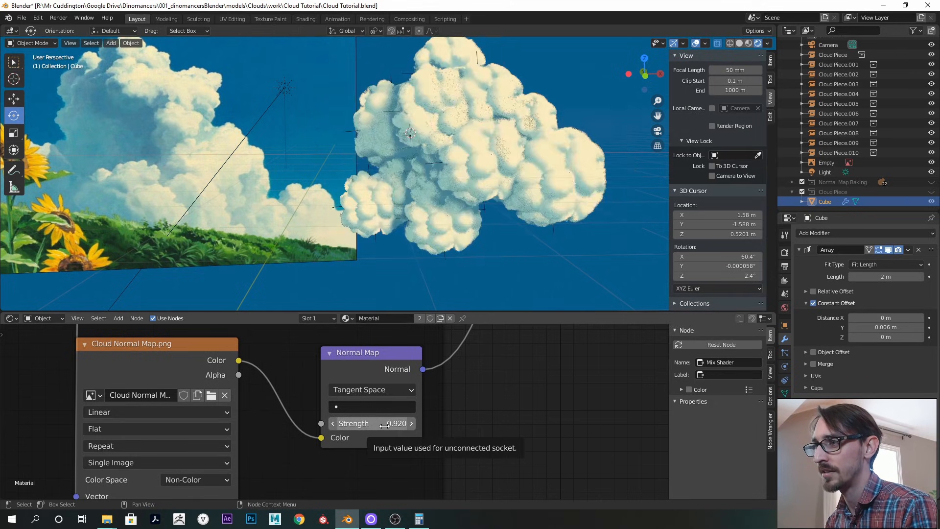
pyautogui.moveTo(379, 422)
pyautogui.mouseDown()
pyautogui.moveTo(362, 423)
pyautogui.moveTo(391, 421)
pyautogui.mouseUp()
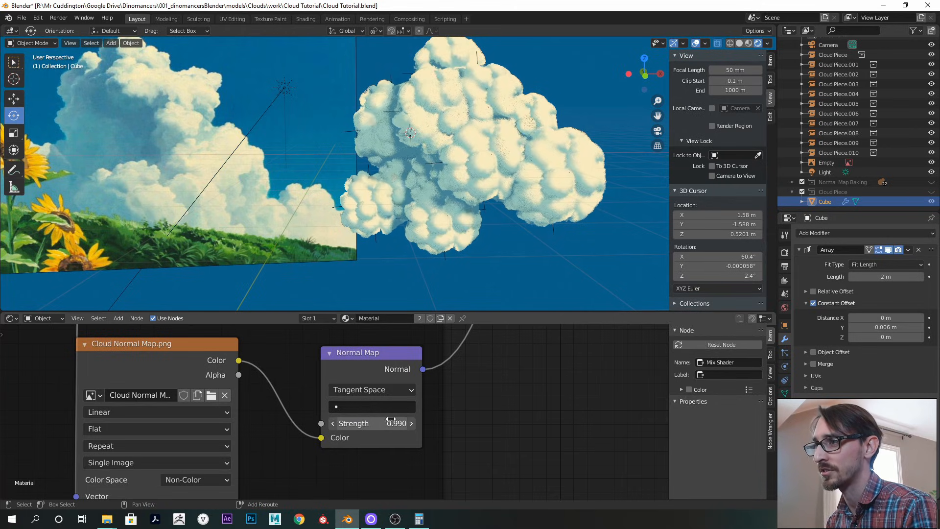
pyautogui.moveTo(364, 424); pyautogui.dragTo(363, 424)
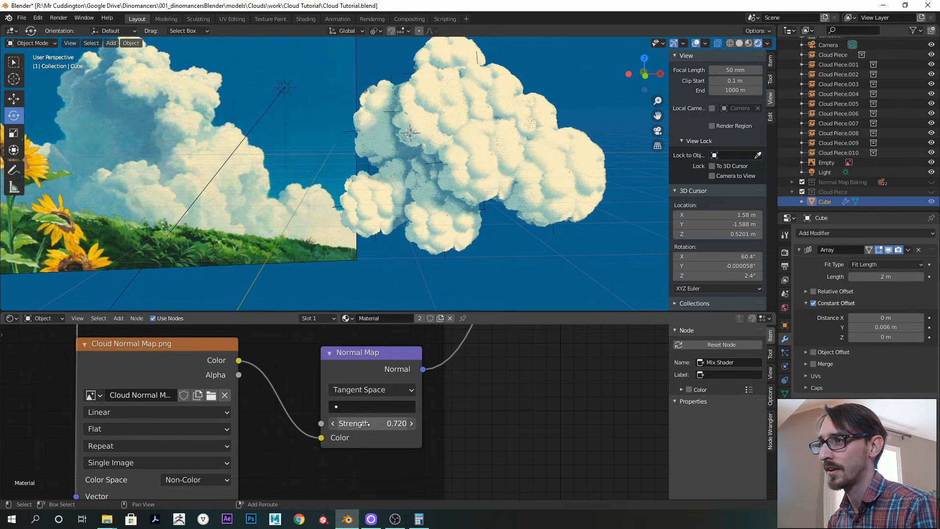
# In the Normal Map node group, set the noise texture scale to 18.1 and the Mix factor to 0.95
pyautogui.moveTo(385, 389); pyautogui.dragTo(427, 453, button='middle')
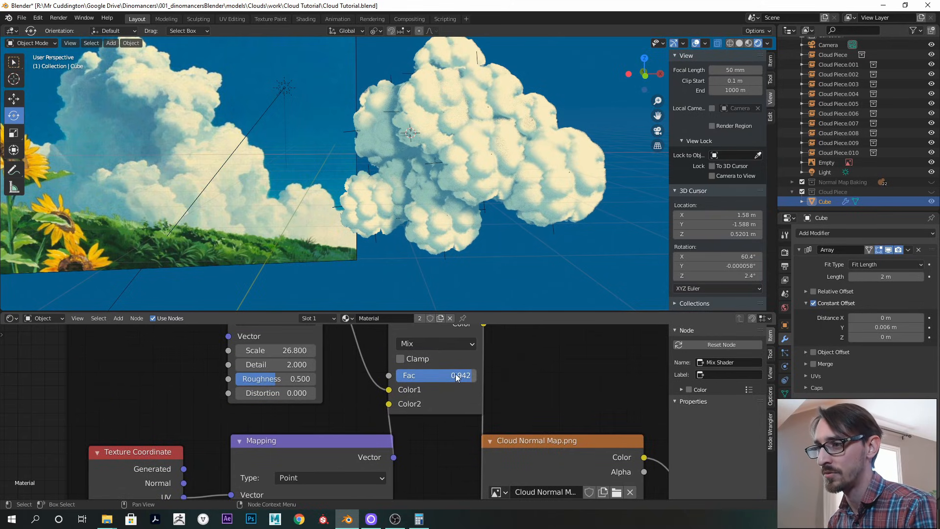
pyautogui.moveTo(462, 375); pyautogui.dragTo(465, 374)
pyautogui.scroll(3, 443, 187)
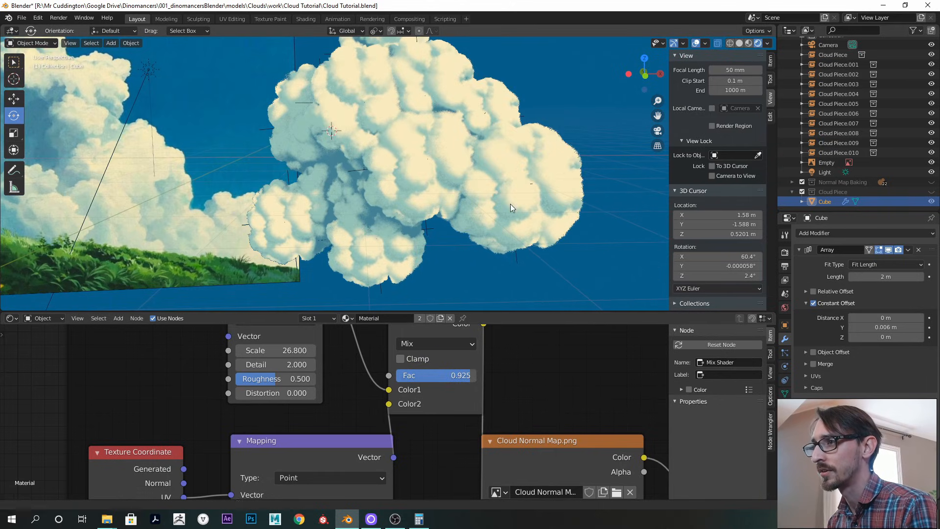
pyautogui.moveTo(246, 352); pyautogui.dragTo(464, 375)
# Set the Eevee ambient occlusion distance to 3 m
pyautogui.moveTo(487, 381); pyautogui.dragTo(353, 430, button='middle')
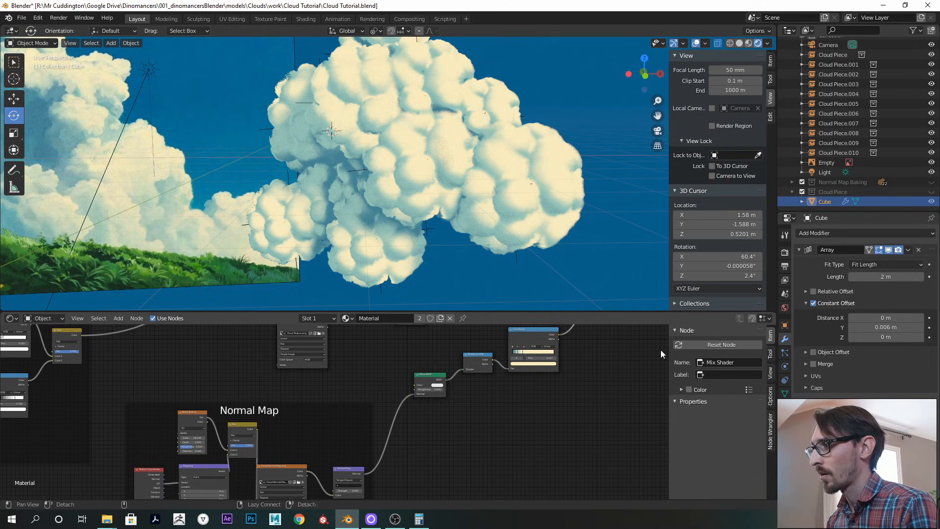
pyautogui.click(785, 253)
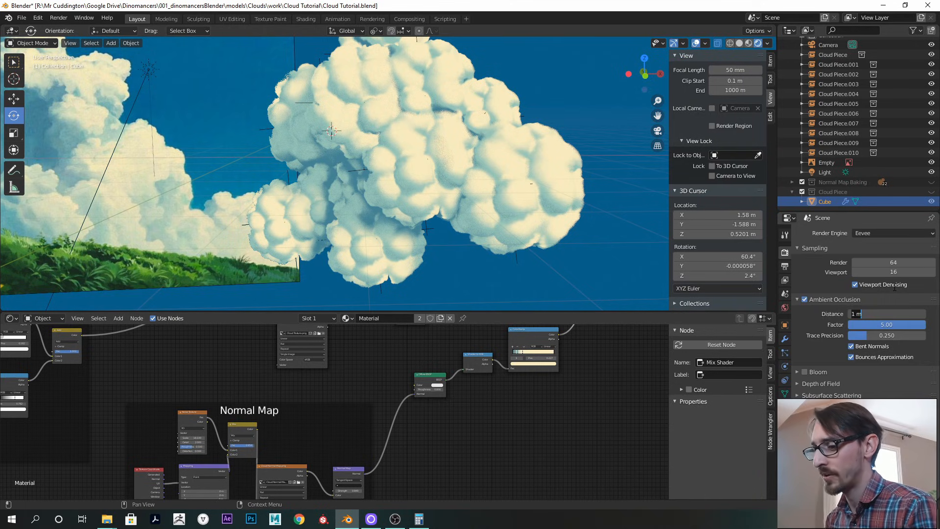
pyautogui.write('3')
pyautogui.press('Return')
pyautogui.moveTo(457, 196)
pyautogui.keyDown('ctrl'); pyautogui.mouseDown(button='middle')
pyautogui.moveTo(364, 209)
pyautogui.moveTo(361, 166)
pyautogui.mouseUp(button='middle'); pyautogui.keyUp('ctrl')
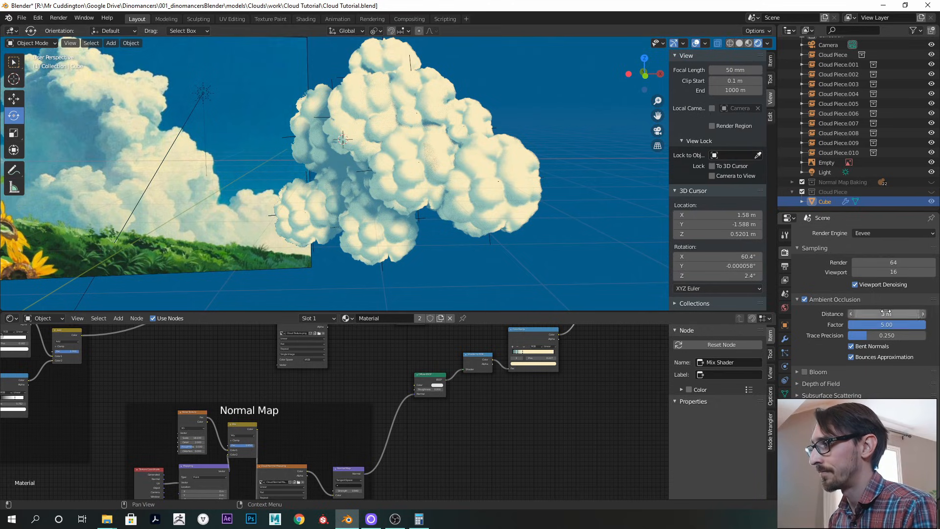
# On the colour ramp after Shader to RGB, move the dark blue stop to about 0.027 and the first teal stop to 0.061
pyautogui.moveTo(431, 395); pyautogui.dragTo(310, 449, button='middle')
pyautogui.keyDown('ctrl'); pyautogui.keyDown('alt'); pyautogui.moveTo(310, 449); pyautogui.dragTo(281, 429); pyautogui.keyUp('alt'); pyautogui.keyUp('ctrl')
pyautogui.moveTo(322, 400); pyautogui.dragTo(327, 398)
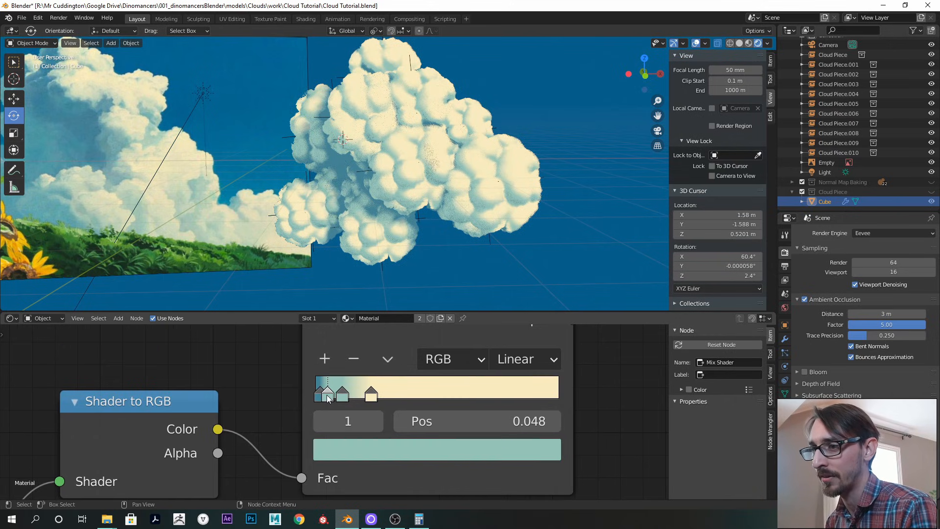
pyautogui.click(321, 399)
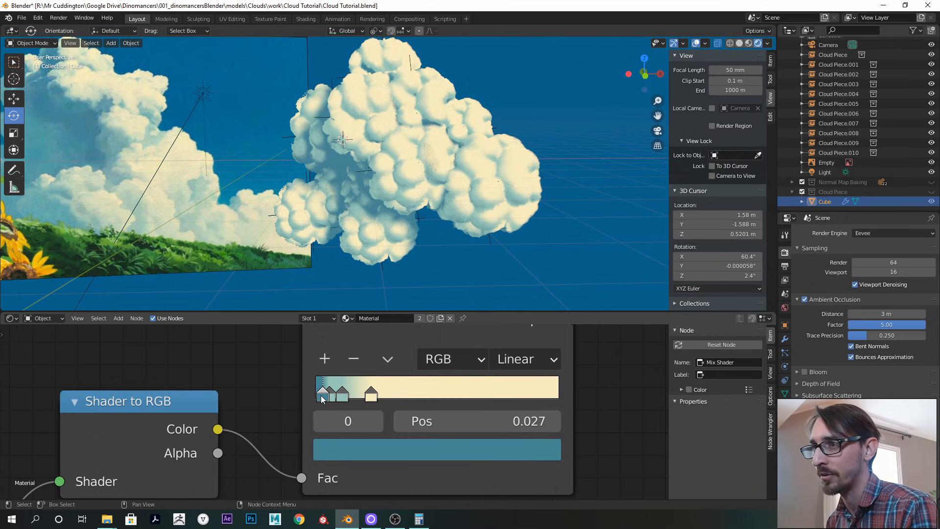
pyautogui.click(332, 399)
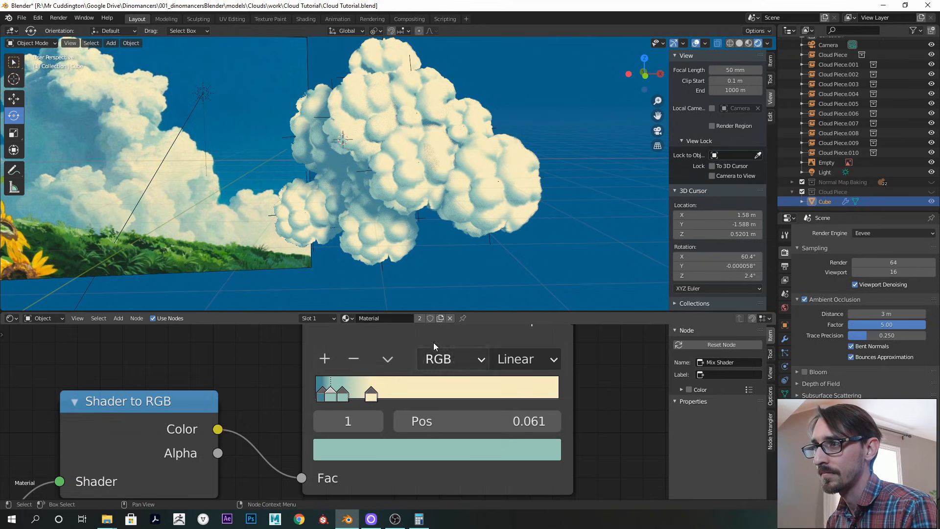
# Set the colour ramp's cream stop to position 0.200 and the neighbouring teal stop to 0.109
pyautogui.moveTo(328, 407); pyautogui.dragTo(333, 384, button='middle')
pyautogui.moveTo(377, 372); pyautogui.dragTo(370, 373)
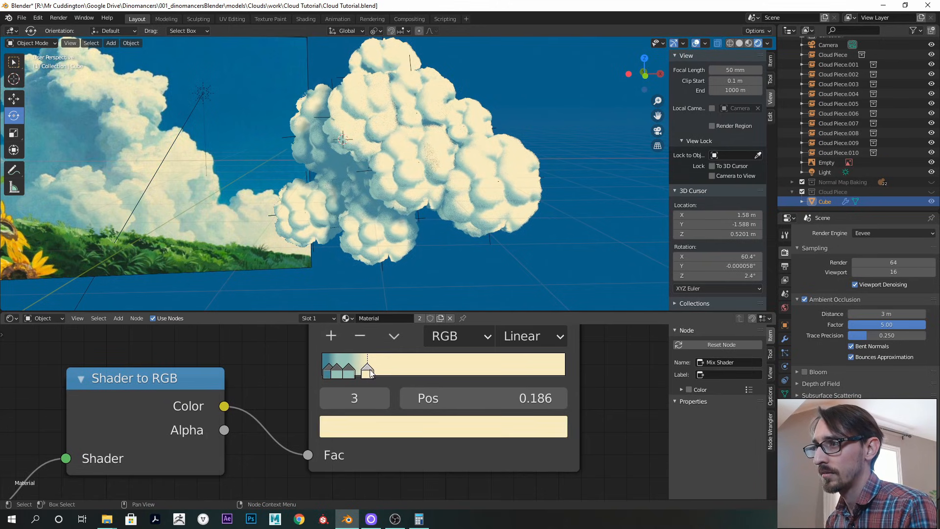
pyautogui.click(354, 376)
pyautogui.moveTo(367, 375)
pyautogui.mouseDown()
pyautogui.moveTo(348, 372)
pyautogui.moveTo(369, 376)
pyautogui.mouseUp()
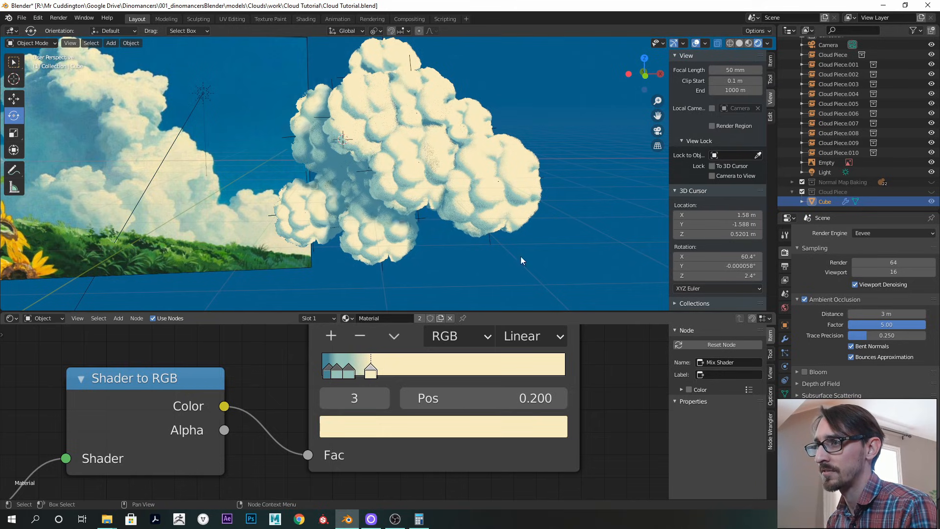
# Rotate Cloud Piece.005 freely and adjust its position at the cluster's right end
pyautogui.click(519, 193)
pyautogui.press('r')
pyautogui.press('r')
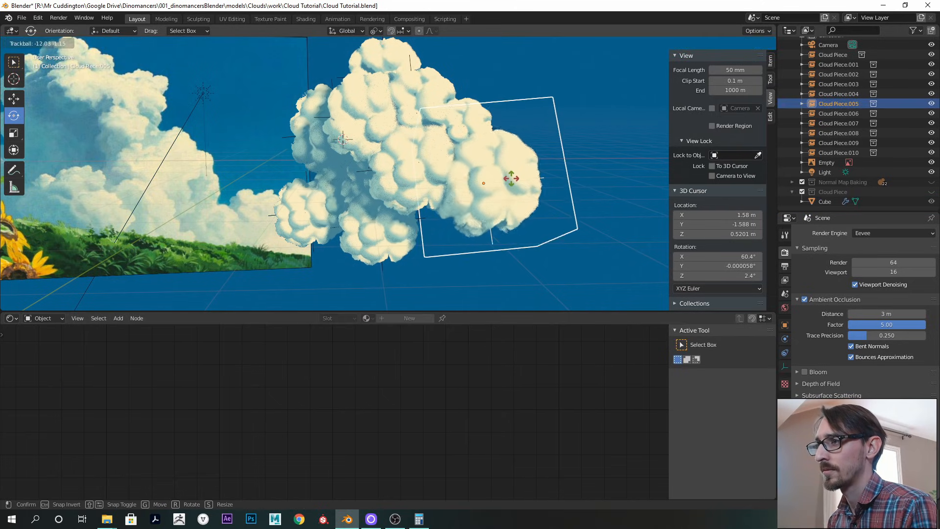
pyautogui.click(512, 180)
pyautogui.press('g')
pyautogui.click(525, 194)
pyautogui.scroll(-2, 524, 195)
# In the Cube's material, lower the noise Mix factor of the Normal Map group to about 0.89
pyautogui.click(823, 201)
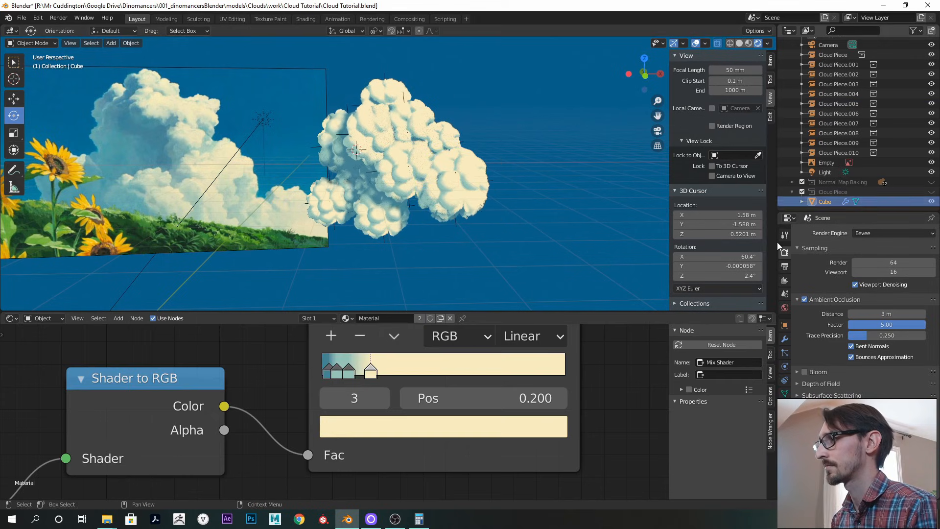
pyautogui.scroll(-8, 325, 384)
pyautogui.moveTo(252, 433); pyautogui.dragTo(409, 343, button='middle')
pyautogui.moveTo(313, 435); pyautogui.dragTo(468, 361, button='middle')
pyautogui.scroll(2, 468, 361)
pyautogui.moveTo(323, 367); pyautogui.dragTo(442, 433, button='middle')
pyautogui.moveTo(314, 349); pyautogui.dragTo(325, 391, button='middle')
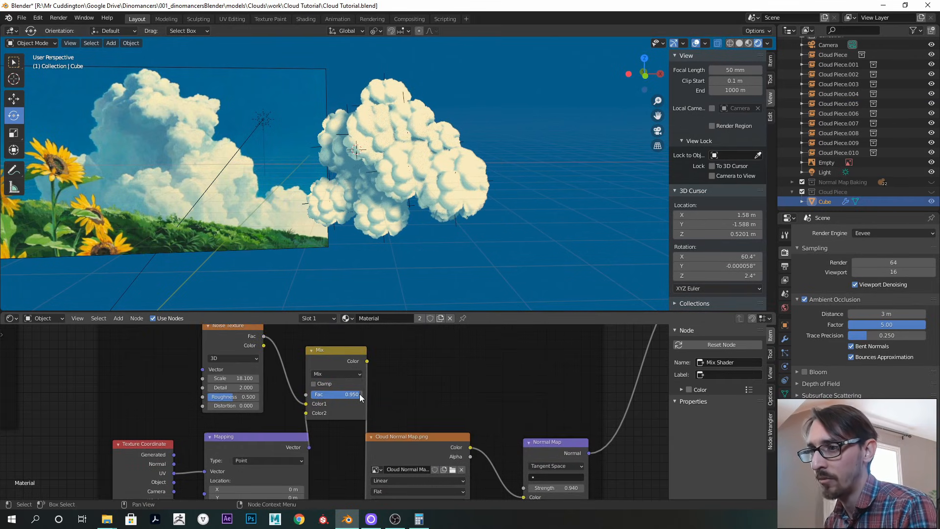
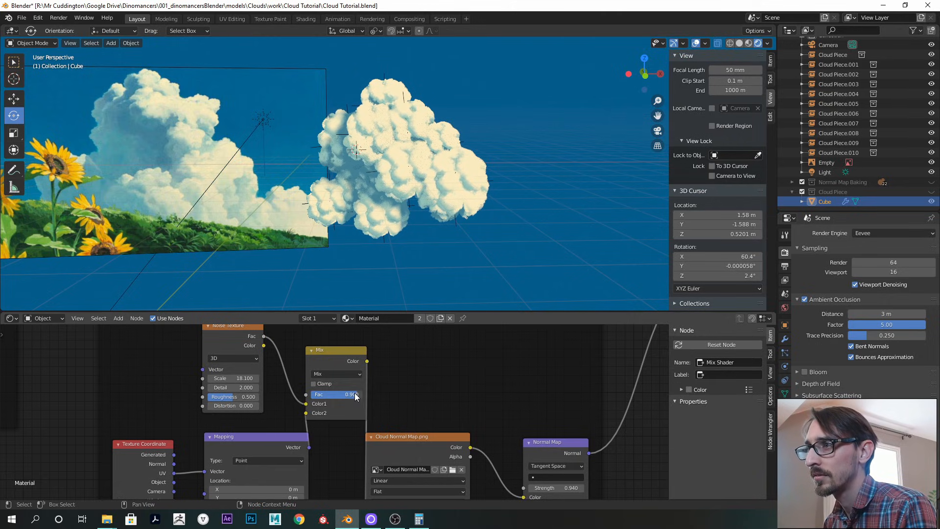
# Reposition the cloud piece at the cluster's lower right end
pyautogui.click(453, 215)
pyautogui.press('g')
pyautogui.click(479, 200)
pyautogui.press('g')
pyautogui.click(489, 210)
# Scale the cloud piece in the cluster's right half and adjust its position from two viewing angles
pyautogui.click(433, 193)
pyautogui.press('s')
pyautogui.click(455, 198)
pyautogui.press('g')
pyautogui.click(456, 195)
pyautogui.moveTo(460, 195); pyautogui.dragTo(507, 196, button='middle')
pyautogui.press('g')
pyautogui.click(508, 198)
# Rotate Cloud Piece.004 freely and shift it on the cluster's right side
pyautogui.moveTo(437, 151); pyautogui.dragTo(464, 156)
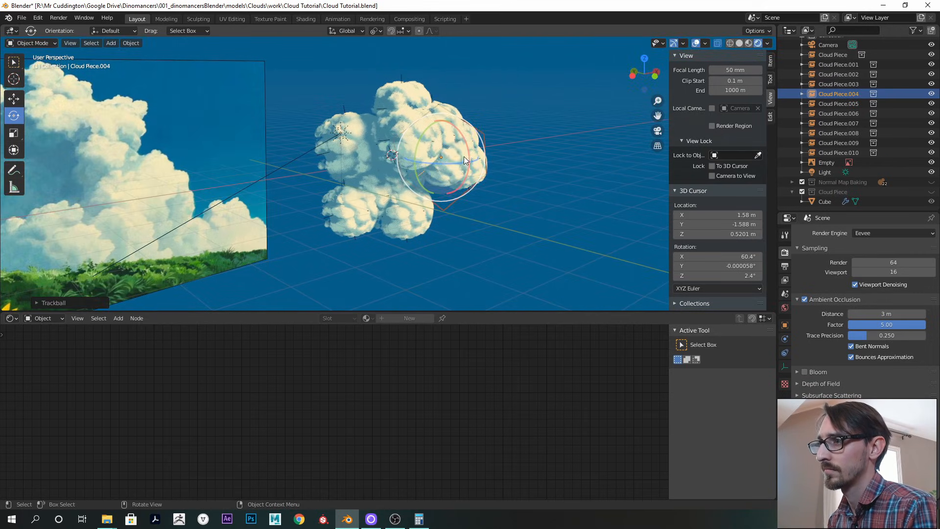
pyautogui.press('g')
pyautogui.moveTo(478, 164); pyautogui.dragTo(422, 172, button='middle')
pyautogui.click(492, 147)
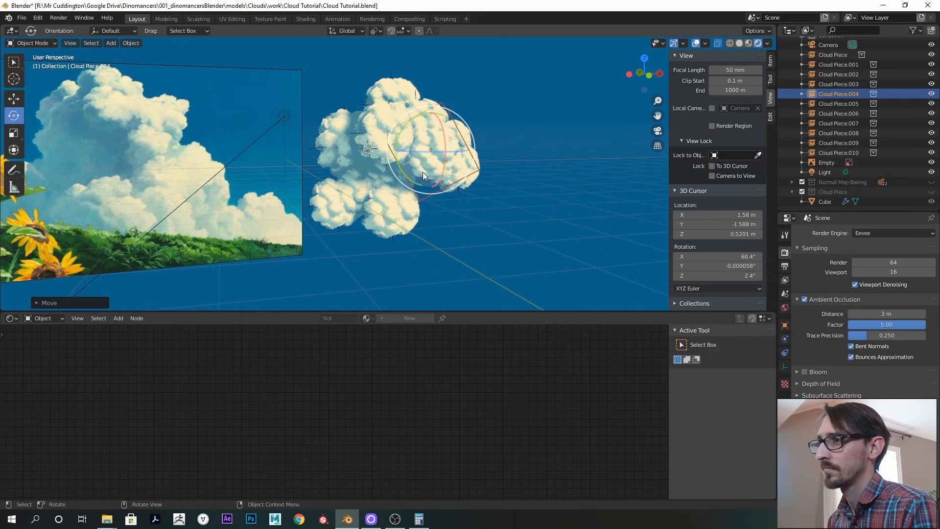
# Move the lower middle piece slightly upward and shift Cloud Piece.008 inward to fill the gap at the cluster's lower left
pyautogui.click(398, 108)
pyautogui.scroll(1, 478, 174)
pyautogui.moveTo(427, 210); pyautogui.dragTo(401, 211, button='middle')
pyautogui.click(380, 231)
pyautogui.press('g')
pyautogui.click(384, 221)
pyautogui.click(301, 205)
pyautogui.press('g')
pyautogui.click(331, 179)
# Rotate the light freely to change how the shading falls across the cloud
pyautogui.scroll(-1, 392, 179)
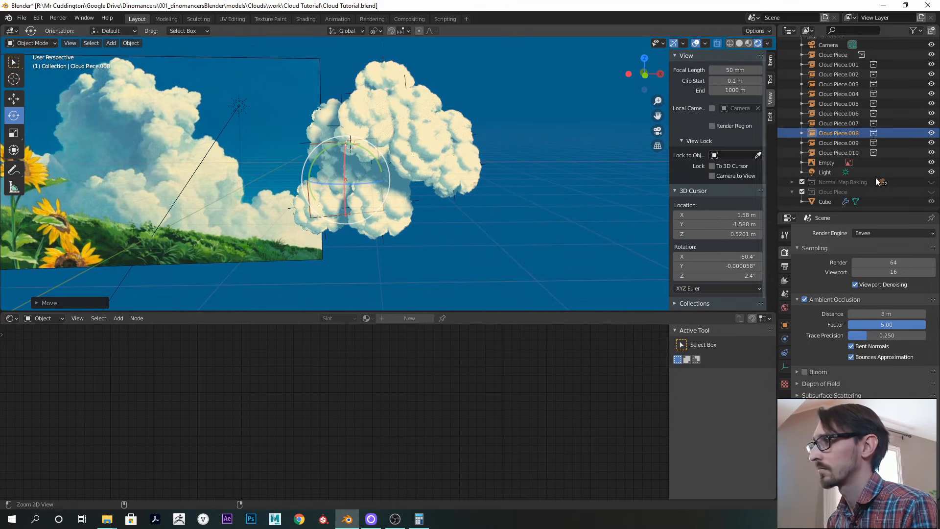
pyautogui.click(825, 172)
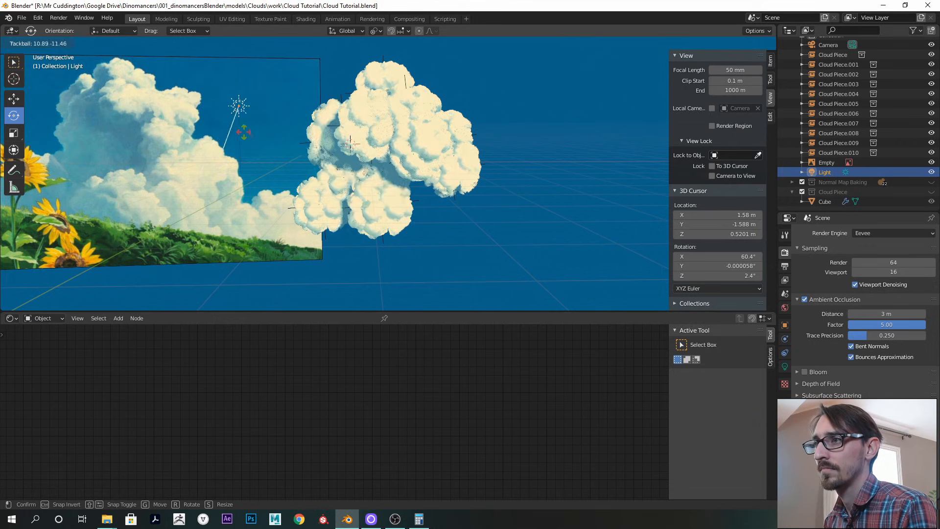
pyautogui.click(258, 105)
# Duplicate the cloud piece at the cluster's right end and move the copy beneath the cluster
pyautogui.click(455, 193)
pyautogui.moveTo(455, 193); pyautogui.dragTo(424, 240, button='middle')
pyautogui.hotkey('shift', 'd')
pyautogui.click(562, 257)
pyautogui.press('g')
pyautogui.click(356, 249)
# Resize Cloud Piece.011 and position it at the cluster's lower right underside
pyautogui.press('s')
pyautogui.click(463, 236)
pyautogui.press('g')
pyautogui.click(478, 231)
pyautogui.moveTo(478, 231); pyautogui.dragTo(464, 234, button='middle')
pyautogui.press('s')
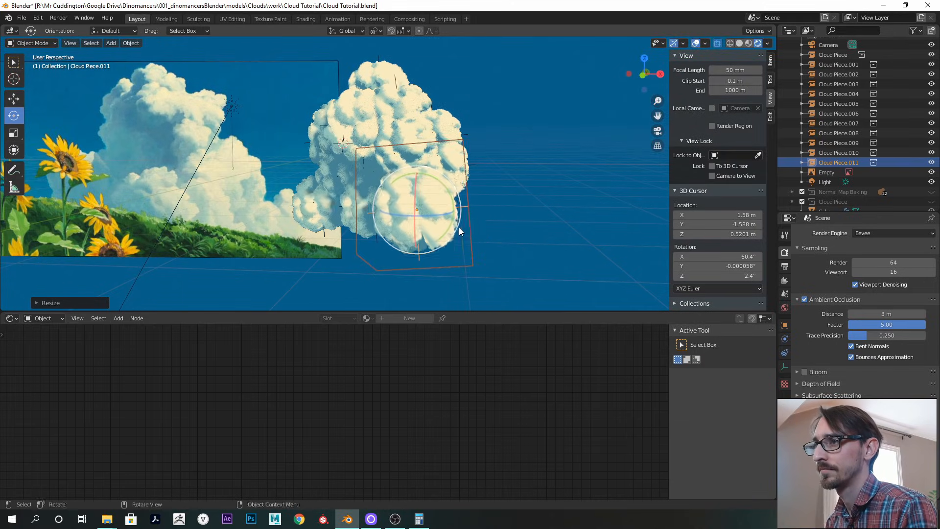
# Duplicate Cloud Piece.011 out to the right and adjust the copy's position in the cluster
pyautogui.click(510, 206)
pyautogui.hotkey('shift', 'd')
pyautogui.moveTo(509, 206); pyautogui.dragTo(489, 235, button='middle')
pyautogui.click(504, 203)
pyautogui.press('g')
pyautogui.click(505, 209)
pyautogui.press('g')
pyautogui.click(452, 214)
# Duplicate the new piece once more to extend the cluster's lower right edge
pyautogui.hotkey('shift', 'd')
pyautogui.click(491, 256)
pyautogui.moveTo(480, 257); pyautogui.dragTo(433, 156, button='middle')
# Rotate Cloud Piece.004 freely and nudge its position on the front of the cluster
pyautogui.click(433, 155)
pyautogui.click(425, 172)
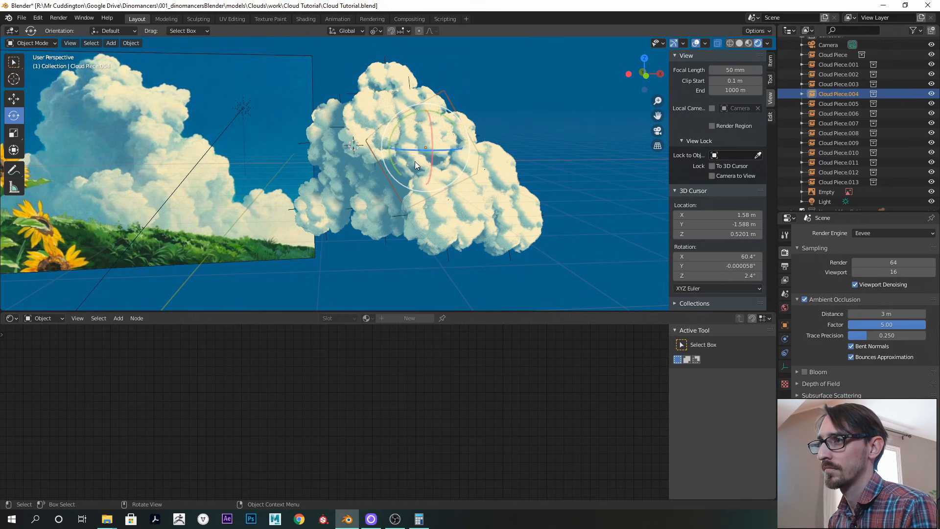
pyautogui.press('r')
pyautogui.press('r')
pyautogui.click(412, 171)
pyautogui.press('g')
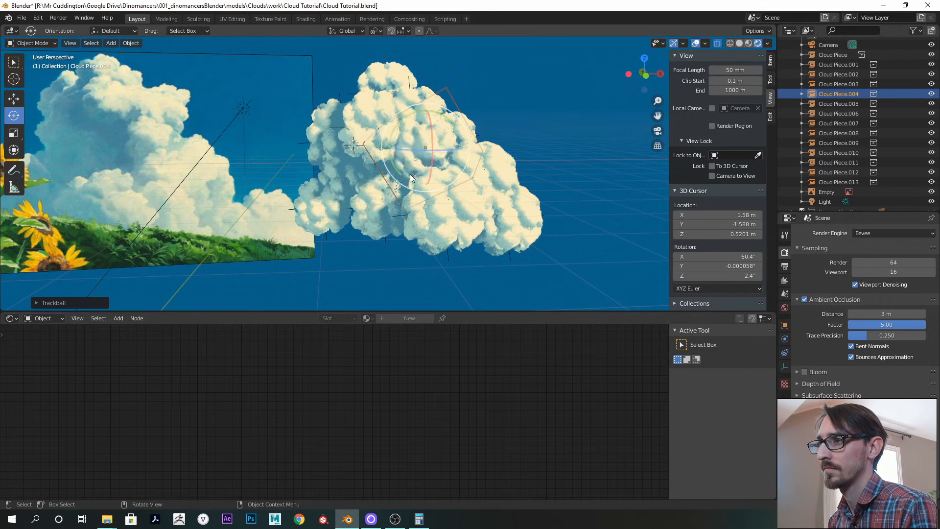
pyautogui.click(408, 167)
# Rotate Cloud Piece.004 freely again and adjust its scale
pyautogui.press('r')
pyautogui.press('r')
pyautogui.click(404, 148)
pyautogui.press('s')
pyautogui.click(436, 169)
pyautogui.keyDown('shift'); pyautogui.moveTo(439, 169); pyautogui.dragTo(452, 175, button='middle'); pyautogui.keyUp('shift')
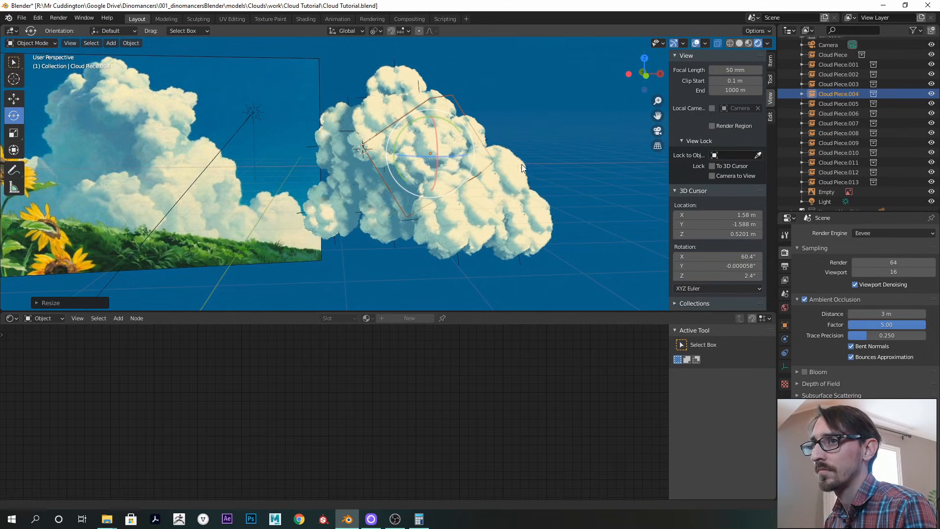
# In the Cube's material, recolour the colour ramp's teal stop at 0.109 to saturation 0.142 and value 0.892
pyautogui.scroll(-3, 832, 147)
pyautogui.click(825, 201)
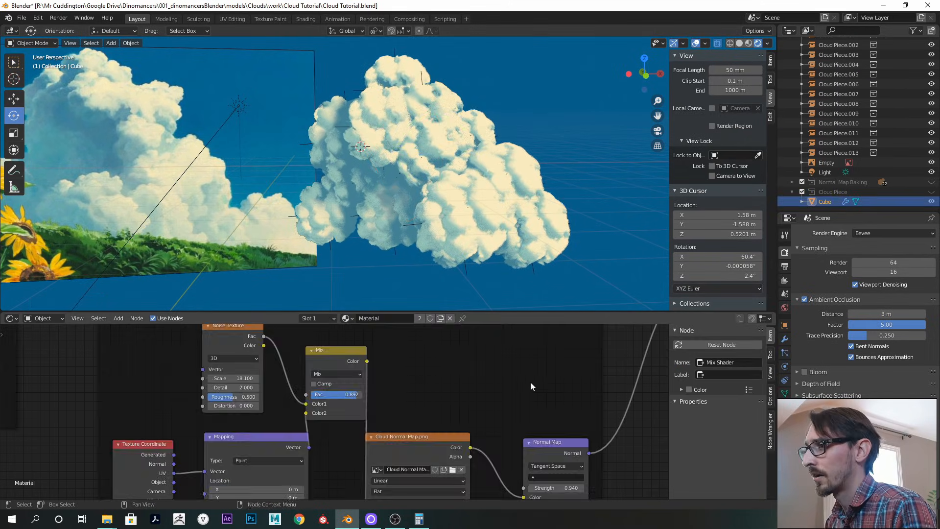
pyautogui.moveTo(634, 365); pyautogui.dragTo(359, 443, button='middle')
pyautogui.moveTo(494, 373); pyautogui.dragTo(401, 436, button='middle')
pyautogui.moveTo(552, 401); pyautogui.dragTo(382, 384, button='middle')
pyautogui.moveTo(483, 342); pyautogui.dragTo(425, 360, button='middle')
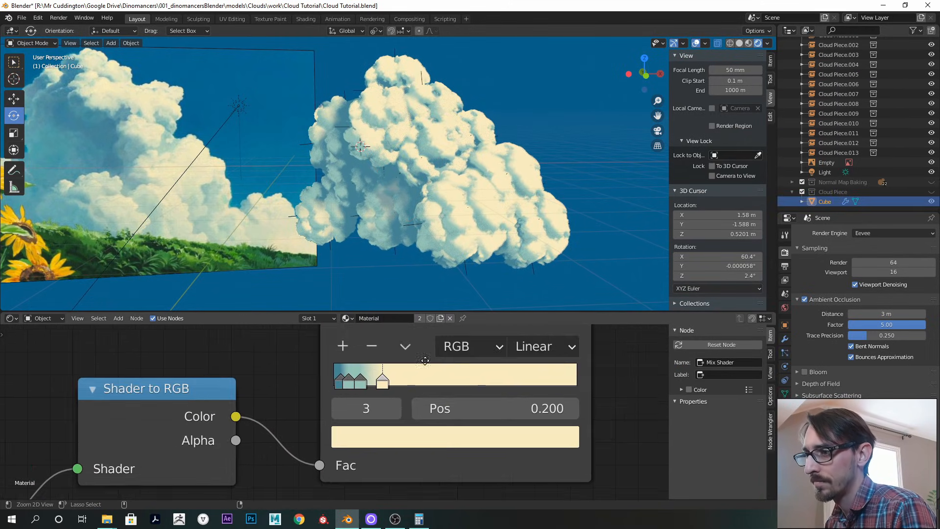
pyautogui.click(362, 380)
pyautogui.click(392, 436)
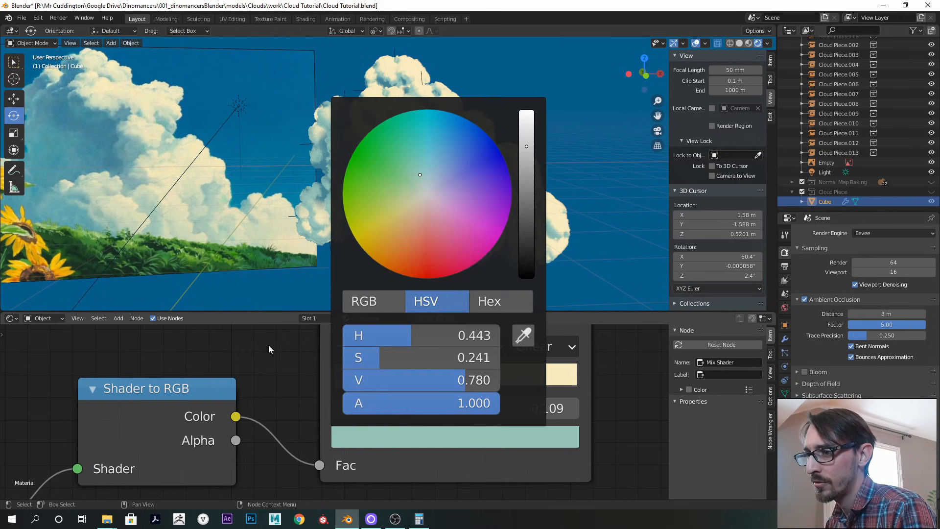
pyautogui.keyDown('ctrl'); pyautogui.moveTo(588, 372); pyautogui.dragTo(462, 443, button='middle'); pyautogui.keyUp('ctrl')
pyautogui.click(424, 460)
pyautogui.click(424, 461)
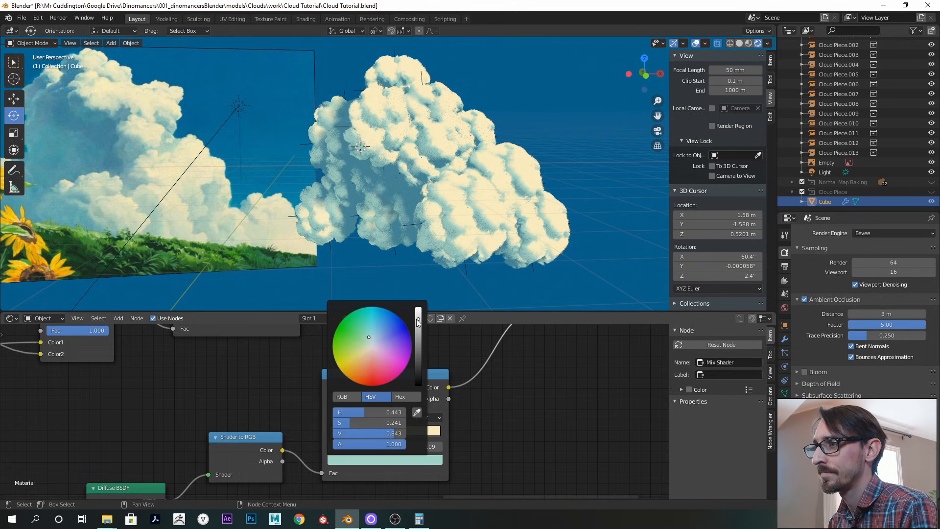
pyautogui.moveTo(345, 424); pyautogui.dragTo(340, 424)
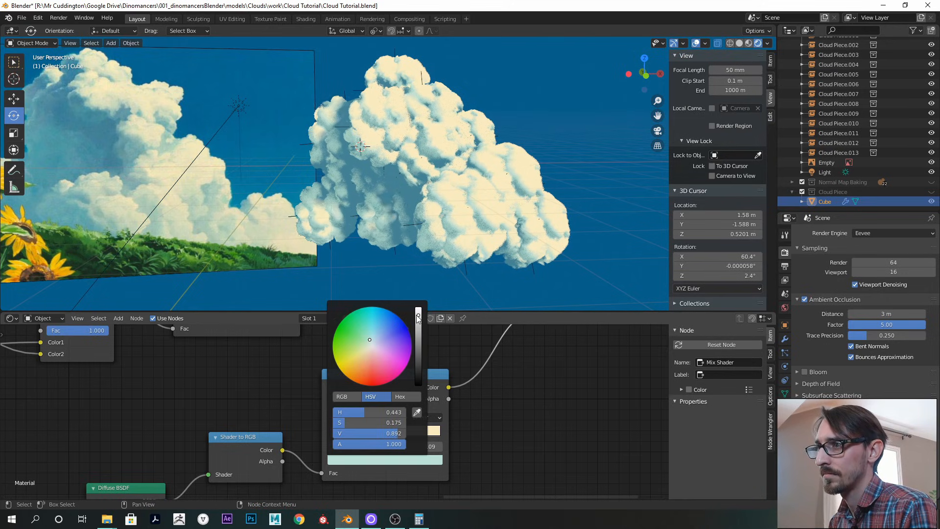
pyautogui.click(363, 432)
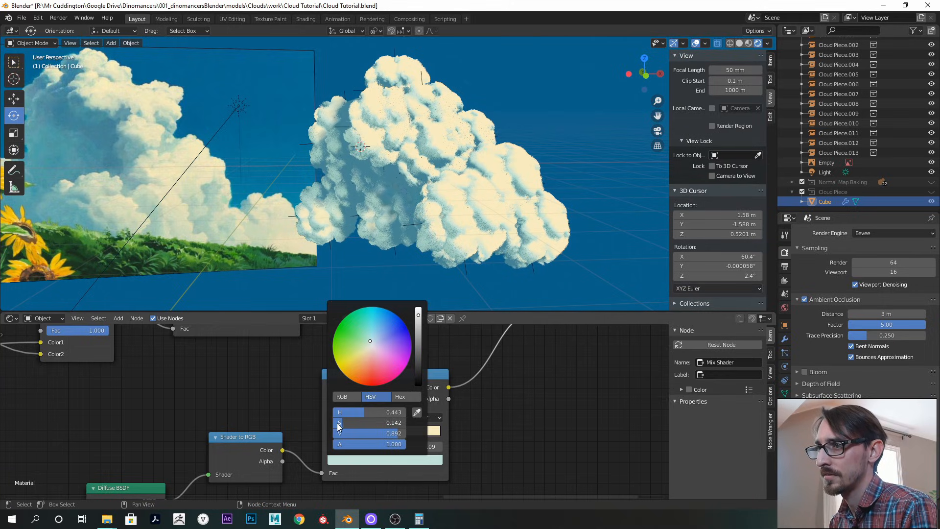
# Move the darker teal stop of the Cube material's colour ramp to position 0.025
pyautogui.moveTo(289, 421); pyautogui.dragTo(330, 360, button='middle')
pyautogui.scroll(4, 353, 382)
pyautogui.moveTo(381, 370); pyautogui.dragTo(382, 373)
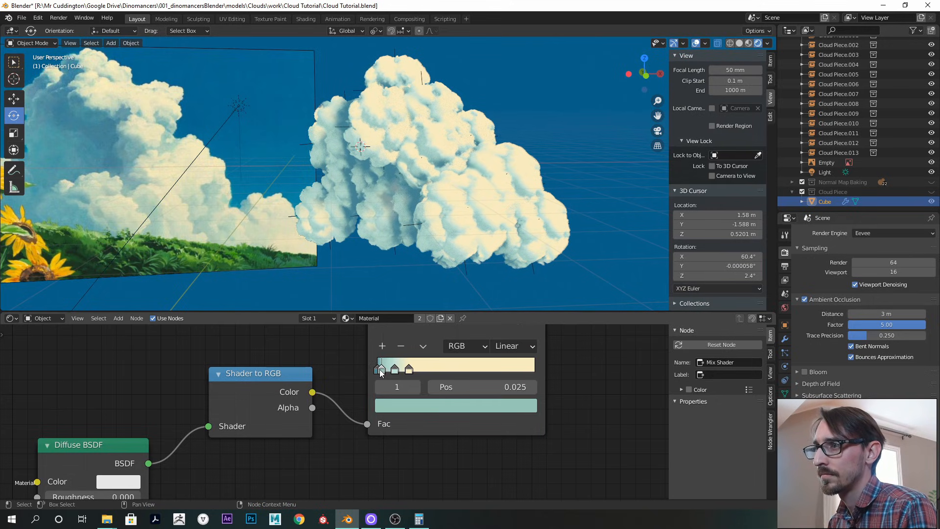
# Nudge Cloud Piece.008 and Cloud Piece.006 on the shaded left side of the cloud cluster
pyautogui.click(316, 157)
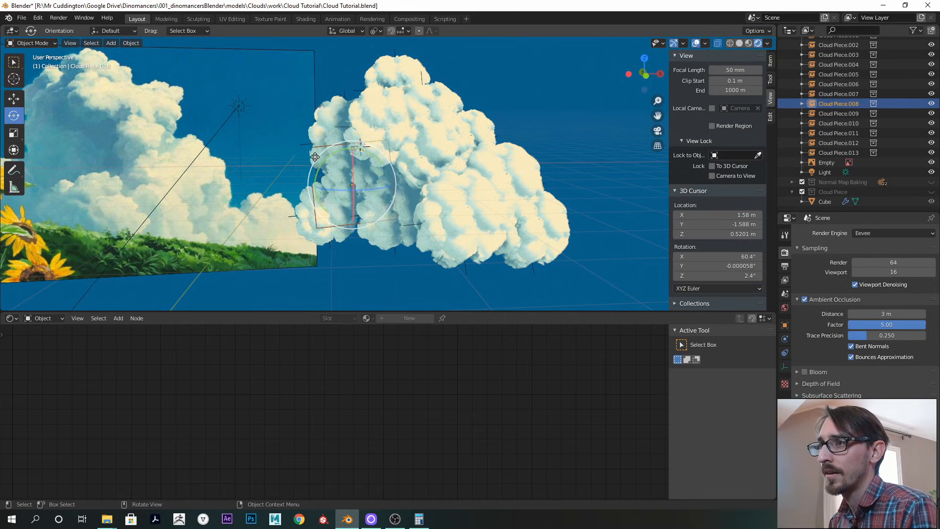
pyautogui.press('g')
pyautogui.click(307, 155)
pyautogui.click(325, 101)
pyautogui.press('g')
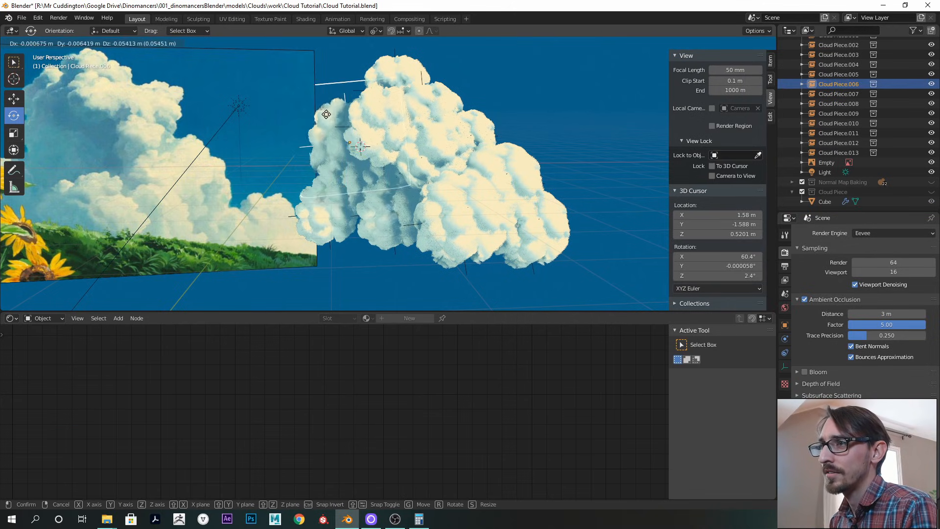
pyautogui.click(319, 125)
# Add a point light to the scene and turn off its shadow
pyautogui.moveTo(396, 134); pyautogui.dragTo(537, 202, button='middle')
pyautogui.click(494, 230)
pyautogui.hotkey('shift', 'a')
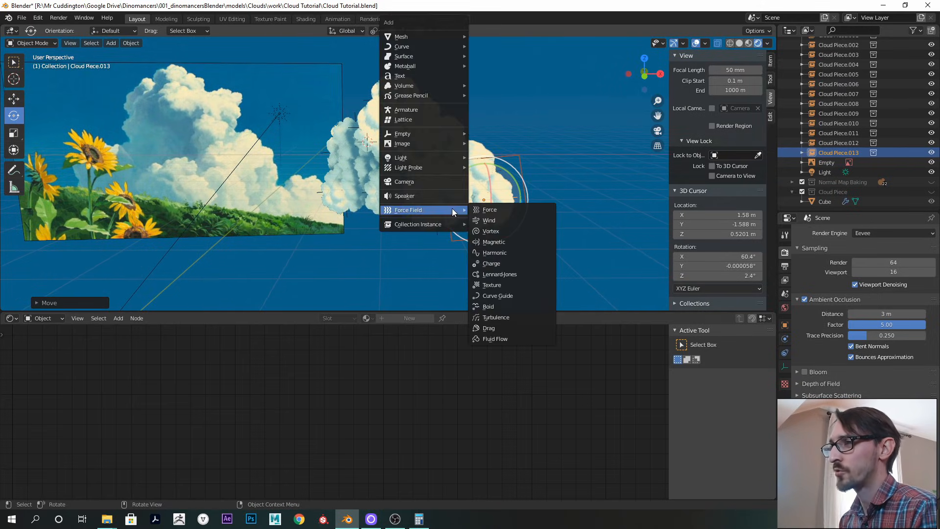
pyautogui.moveTo(437, 157)
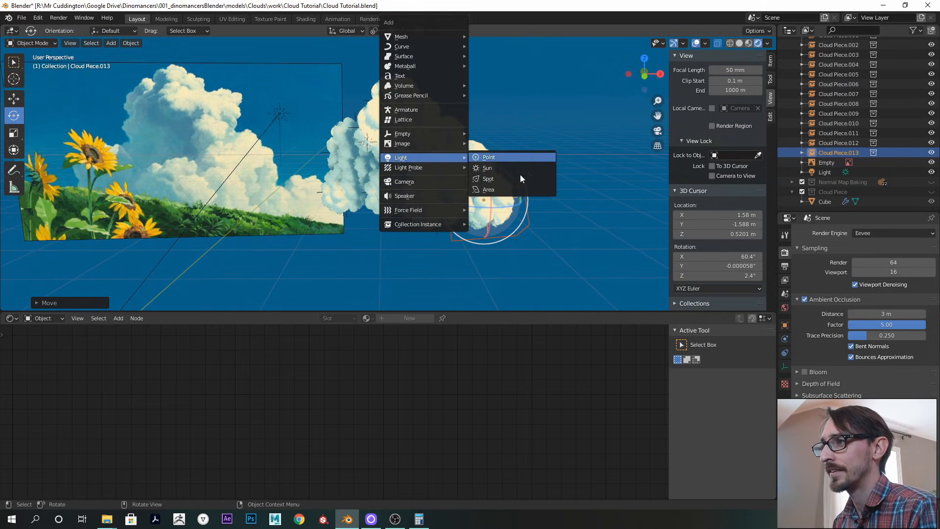
pyautogui.click(509, 157)
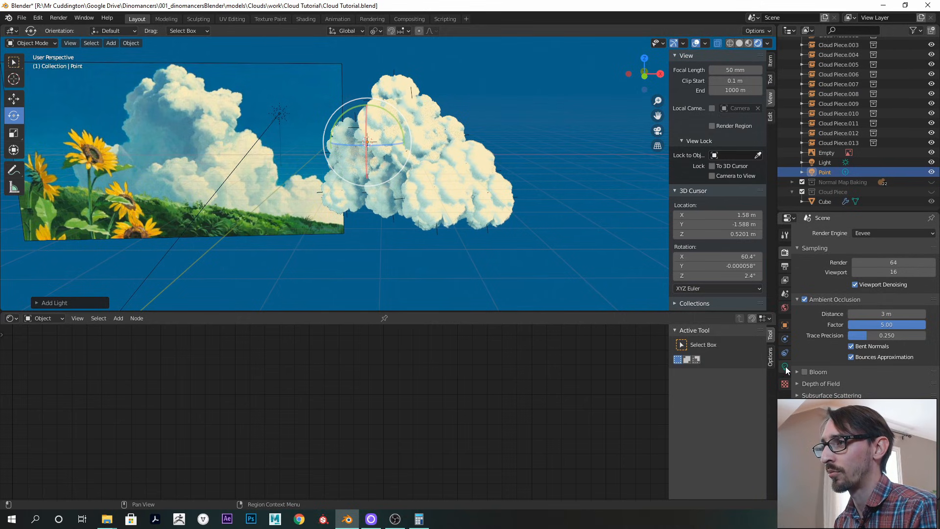
pyautogui.moveTo(870, 212); pyautogui.dragTo(870, 100)
pyautogui.click(785, 255)
pyautogui.click(805, 238)
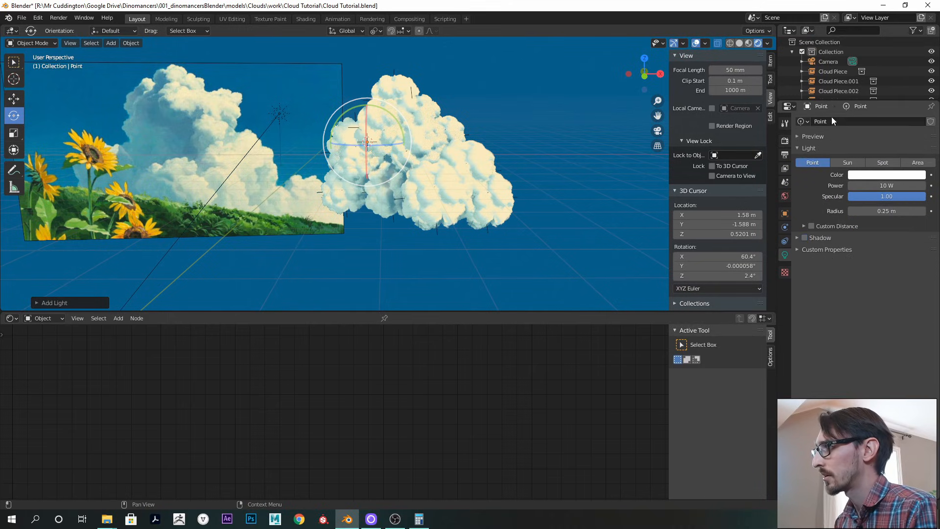
# Set the constant Y offset of the Cube's Array modifier to 0.006 m
pyautogui.moveTo(819, 101); pyautogui.dragTo(830, 178)
pyautogui.click(824, 258)
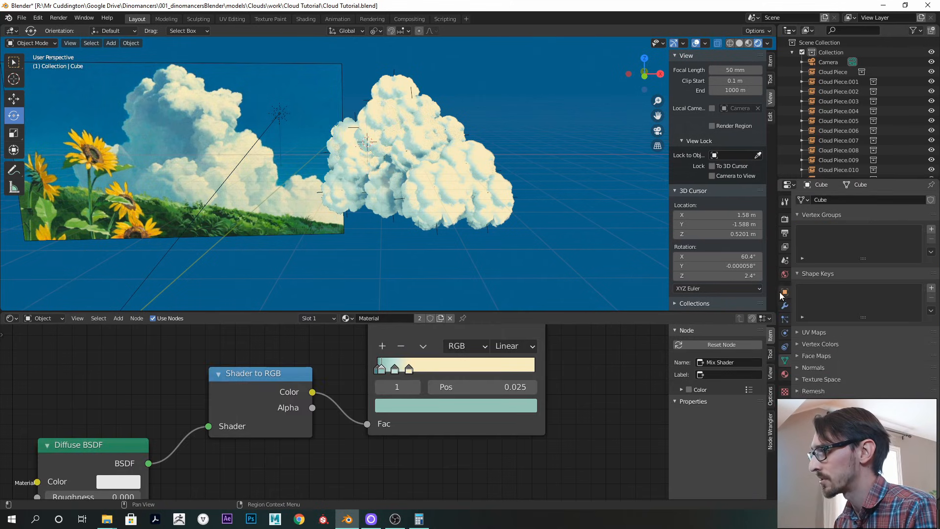
pyautogui.click(785, 305)
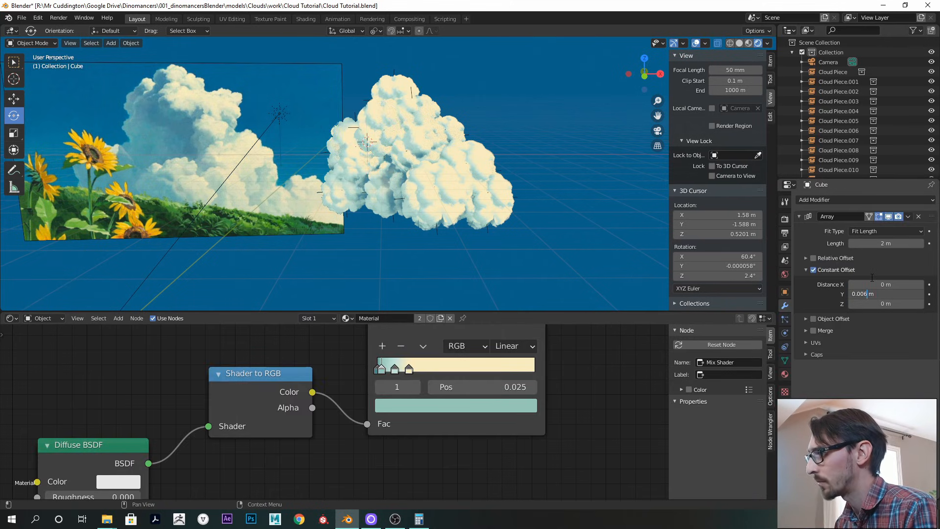
pyautogui.moveTo(831, 178); pyautogui.dragTo(831, 298)
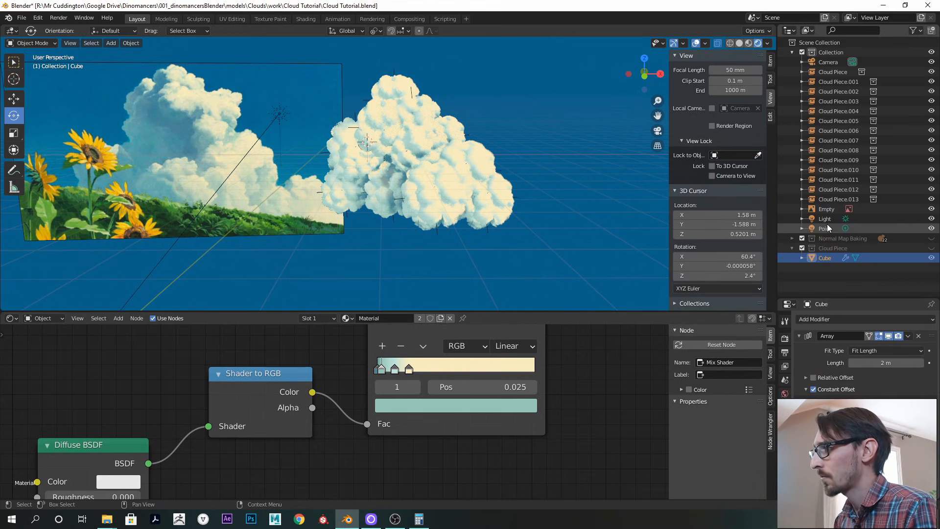
# Move the new point light out of the cluster to the front of its upper slope
pyautogui.click(825, 227)
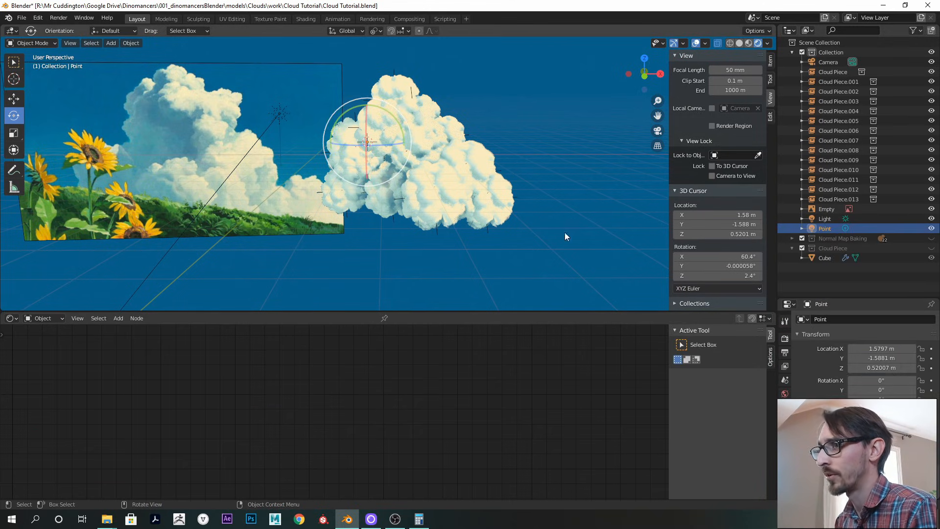
pyautogui.press('g')
pyautogui.click(583, 189)
pyautogui.moveTo(583, 189); pyautogui.dragTo(499, 195, button='middle')
pyautogui.press('g')
pyautogui.click(433, 184)
pyautogui.moveTo(432, 184); pyautogui.dragTo(535, 196, button='middle')
pyautogui.press('g')
pyautogui.click(539, 203)
pyautogui.press('g')
pyautogui.click(503, 169)
# Move the point light farther out to the cloud's right-hand slope
pyautogui.press('g')
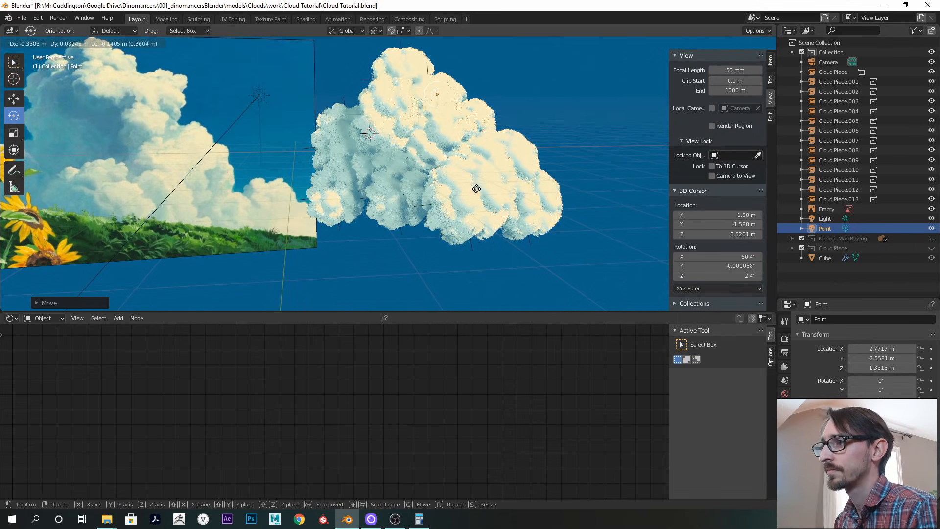
pyautogui.click(575, 234)
pyautogui.moveTo(575, 235); pyautogui.dragTo(522, 215, button='middle')
pyautogui.press('g')
pyautogui.click(595, 247)
pyautogui.press('g')
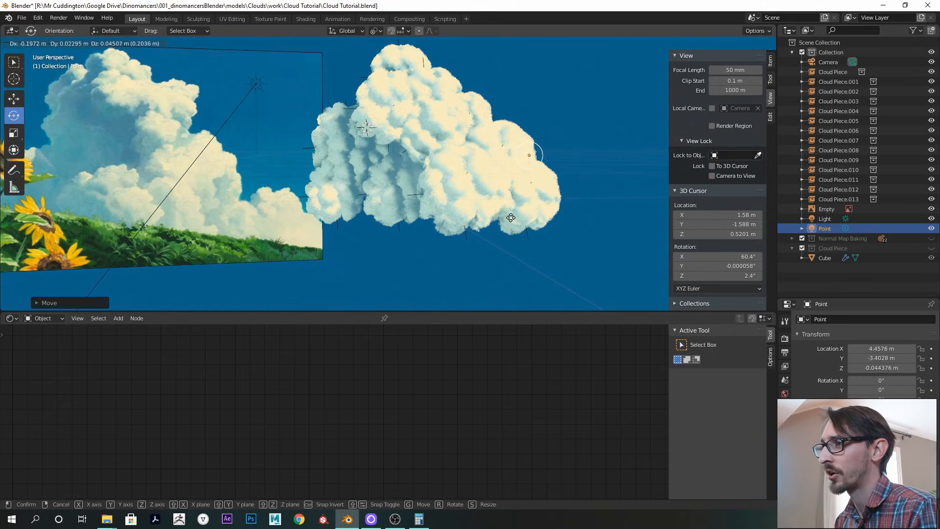
pyautogui.click(509, 209)
# Try the point light at 50 W power, with a radius of 3 m and of 1 m
pyautogui.moveTo(834, 298); pyautogui.dragTo(834, 81)
pyautogui.click(785, 236)
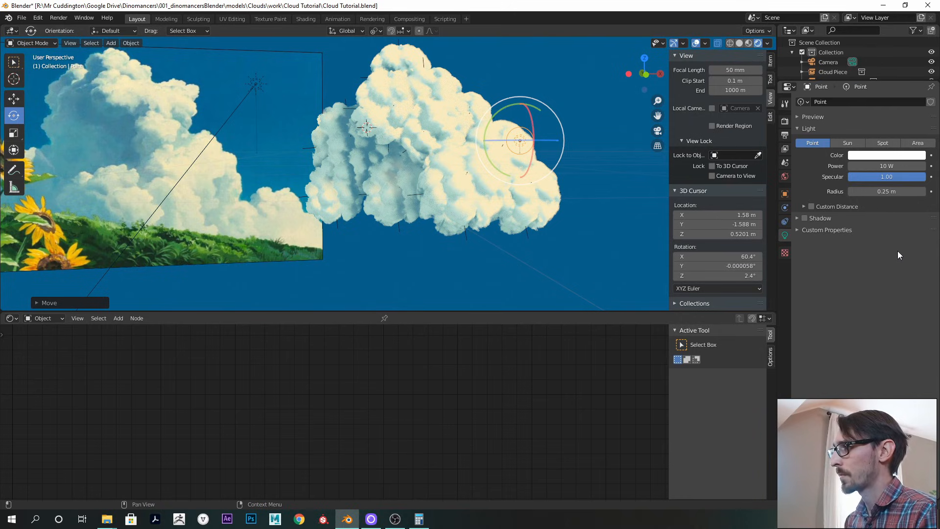
pyautogui.press('Return')
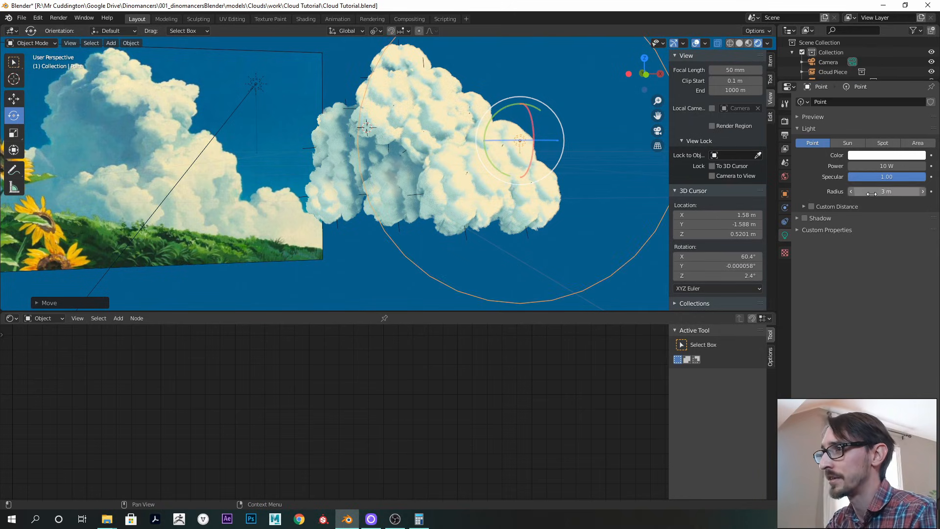
pyautogui.press('Return')
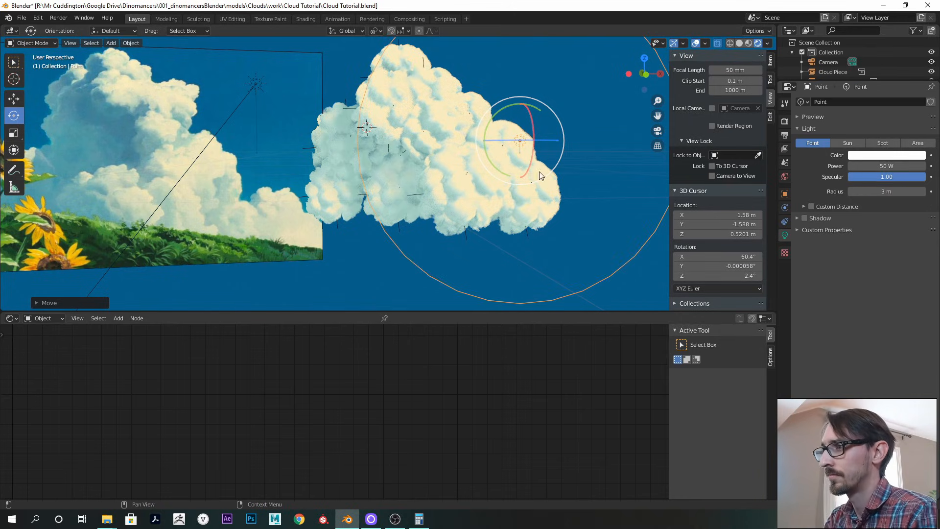
pyautogui.write('1')
pyautogui.press('Return')
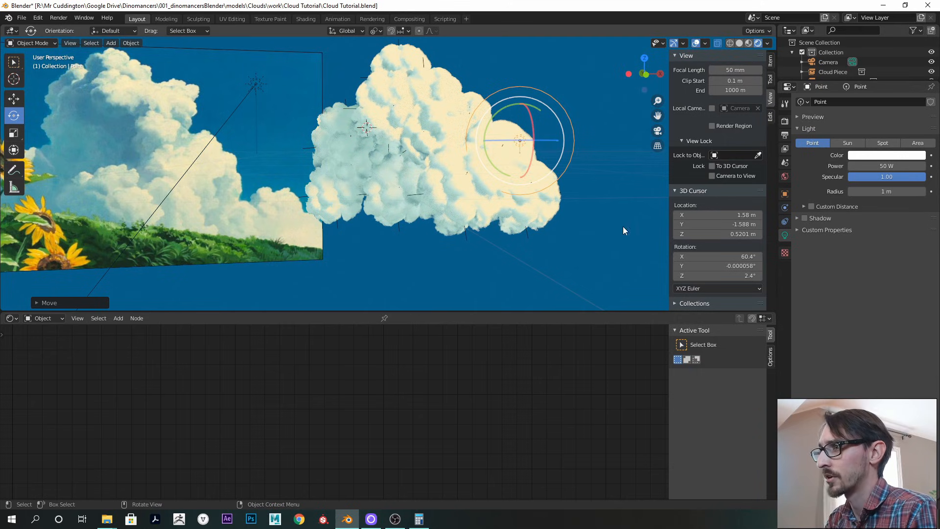
# Shift the point light beside the right-hand slope and set its power to 10 W and radius to 0.5 m
pyautogui.press('g')
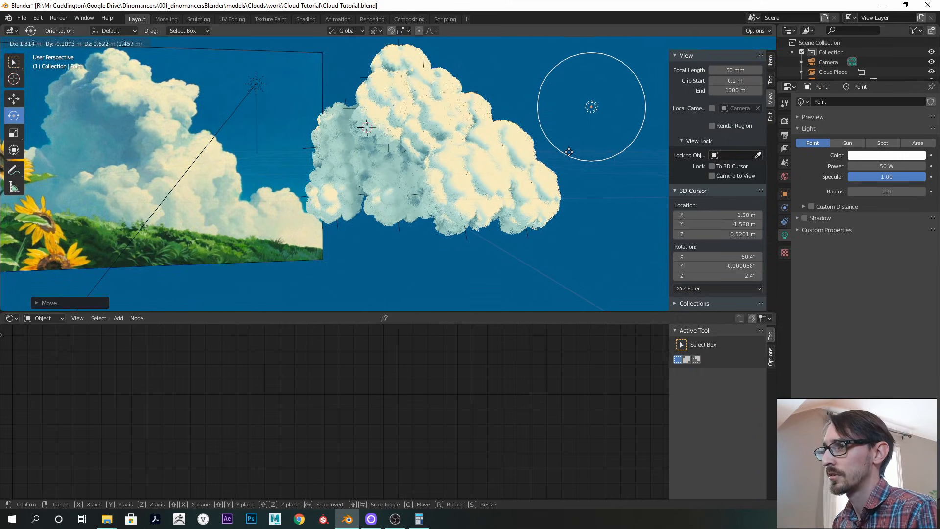
pyautogui.click(617, 129)
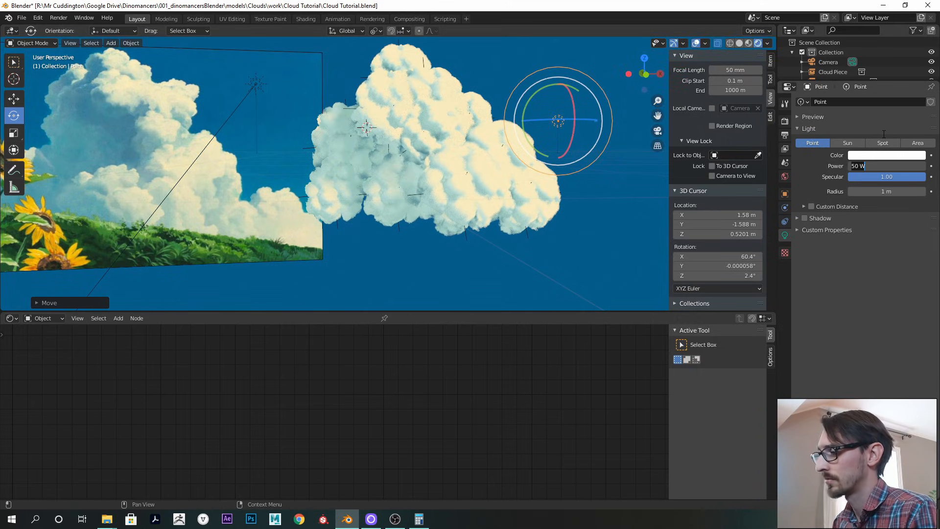
pyautogui.write('10')
pyautogui.press('Return')
pyautogui.press('g')
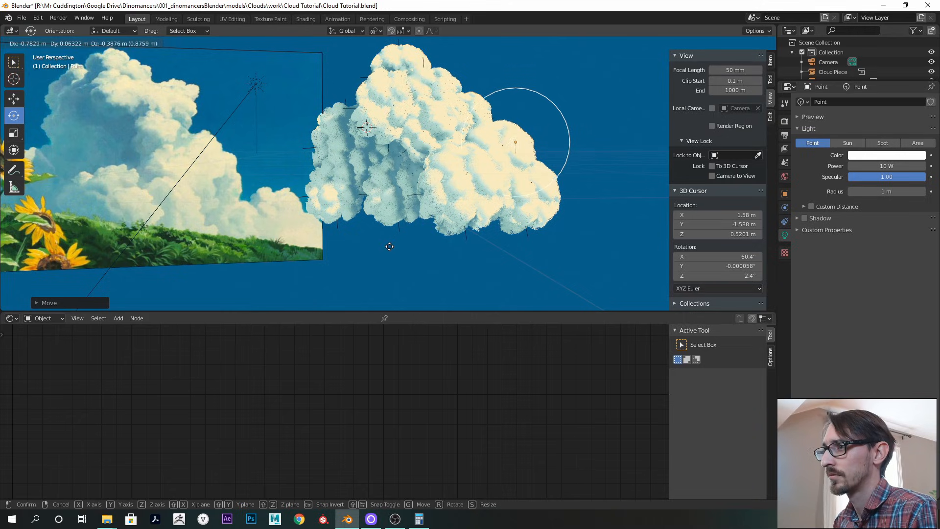
pyautogui.click(392, 249)
pyautogui.write('0.5')
pyautogui.press('Return')
# Move the point light up against the cloud's slope and duplicate it nearer the peak
pyautogui.moveTo(509, 171); pyautogui.dragTo(492, 205, button='middle')
pyautogui.press('g')
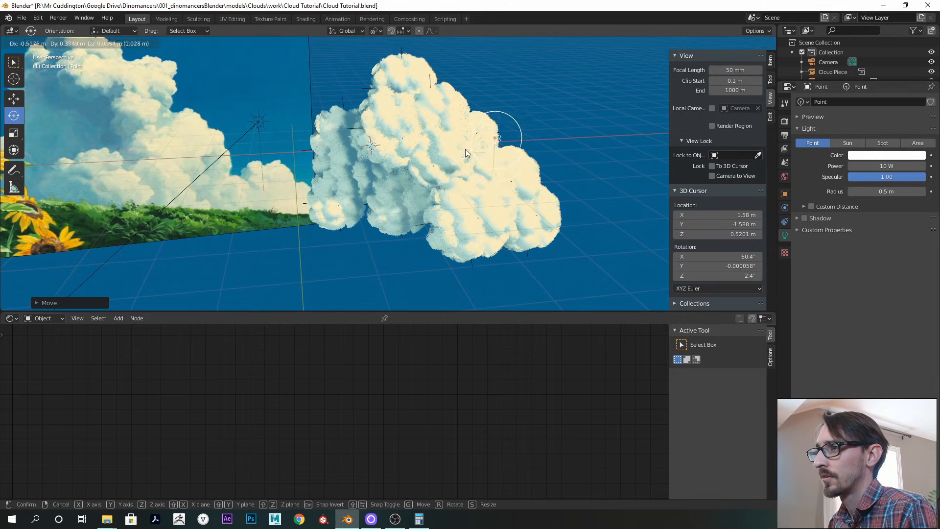
pyautogui.click(465, 149)
pyautogui.moveTo(464, 169); pyautogui.dragTo(478, 162, button='middle')
pyautogui.hotkey('shift', 'd')
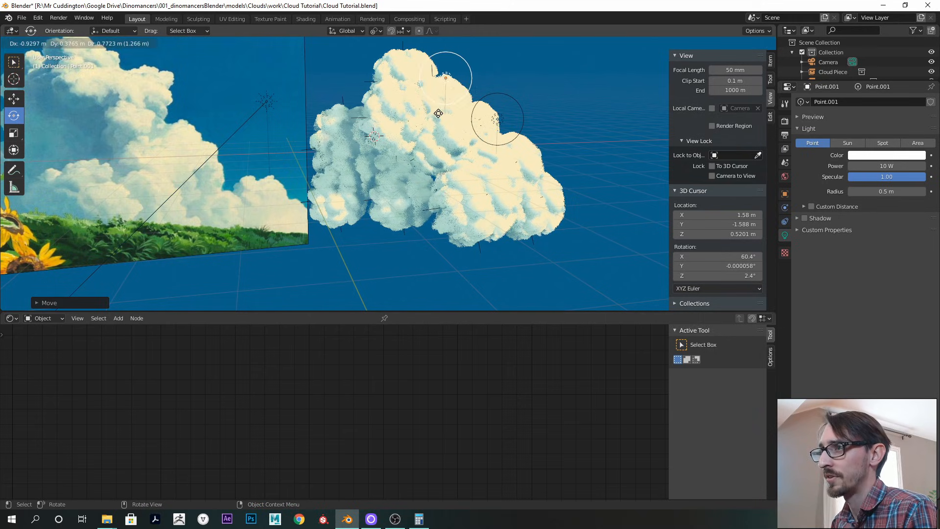
pyautogui.click(468, 139)
# Duplicate the point light to the cloud's shaded left side and set its power to -10 W
pyautogui.moveTo(468, 139); pyautogui.dragTo(495, 162, button='middle')
pyautogui.scroll(1, 521, 154)
pyautogui.hotkey('shift', 'd')
pyautogui.click(374, 230)
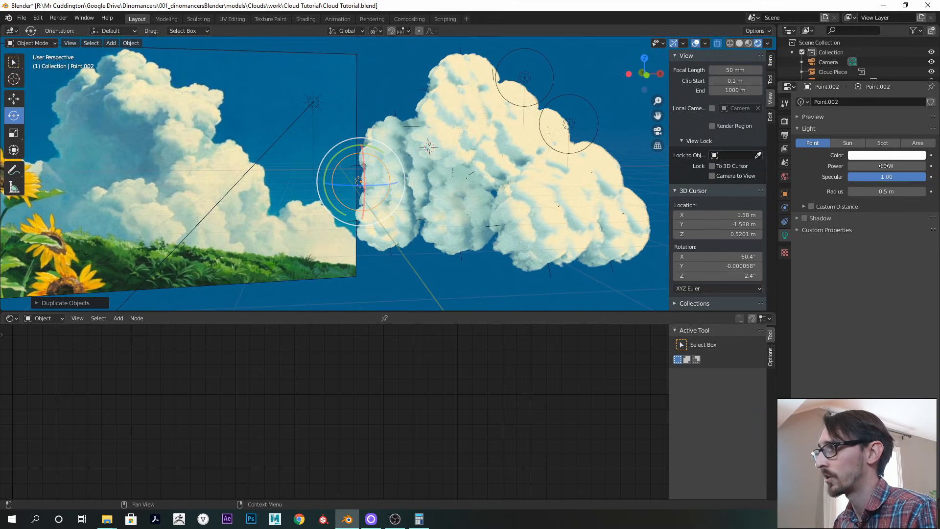
pyautogui.write('-10')
pyautogui.press('Return')
# Reposition the negative-power light just outside the cloud's left edge and preview the shading without overlays
pyautogui.moveTo(298, 227); pyautogui.dragTo(343, 229, button='middle')
pyautogui.press('g')
pyautogui.click(481, 280)
pyautogui.press('s')
pyautogui.click(488, 258)
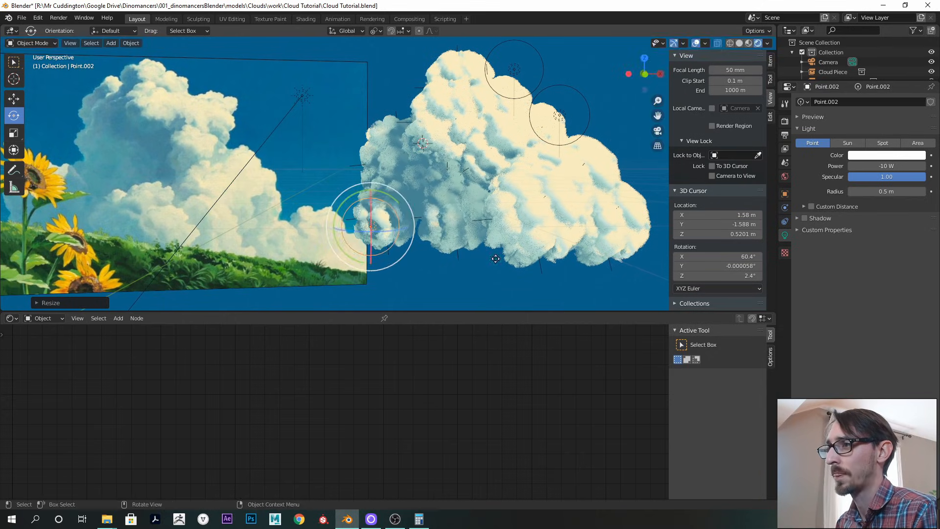
pyautogui.press('g')
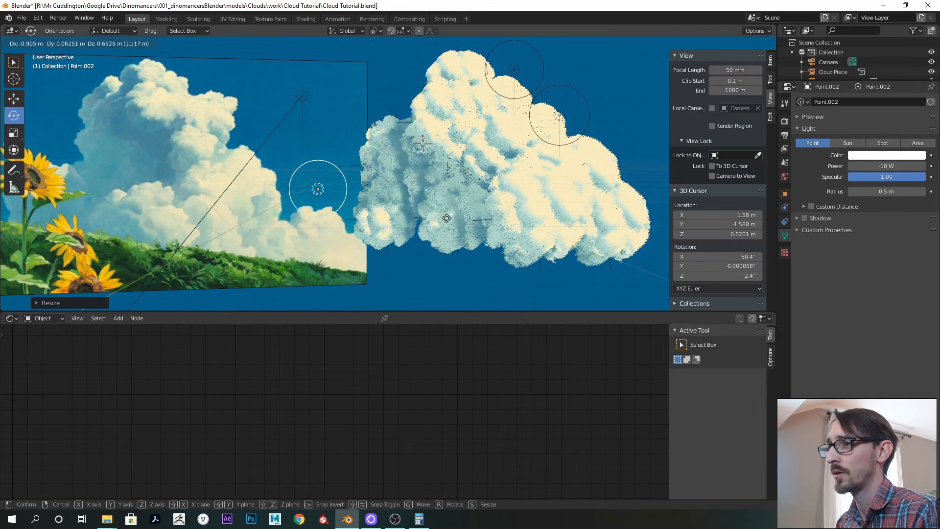
pyautogui.click(470, 222)
pyautogui.scroll(-2, 446, 214)
pyautogui.hotkey('alt', 'shift', 'z')
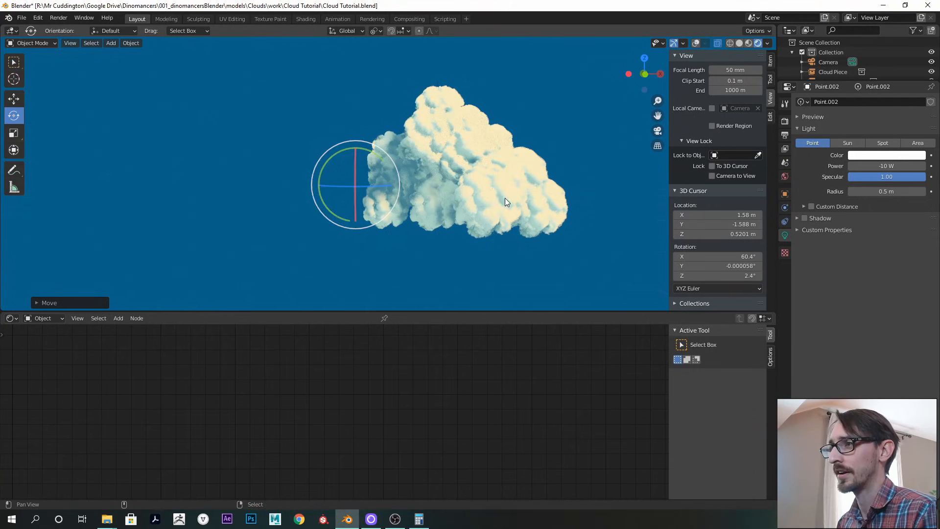
pyautogui.hotkey('alt', 'shift', 'z')
pyautogui.keyDown('shift'); pyautogui.moveTo(496, 208); pyautogui.dragTo(485, 212, button='middle'); pyautogui.keyUp('shift')
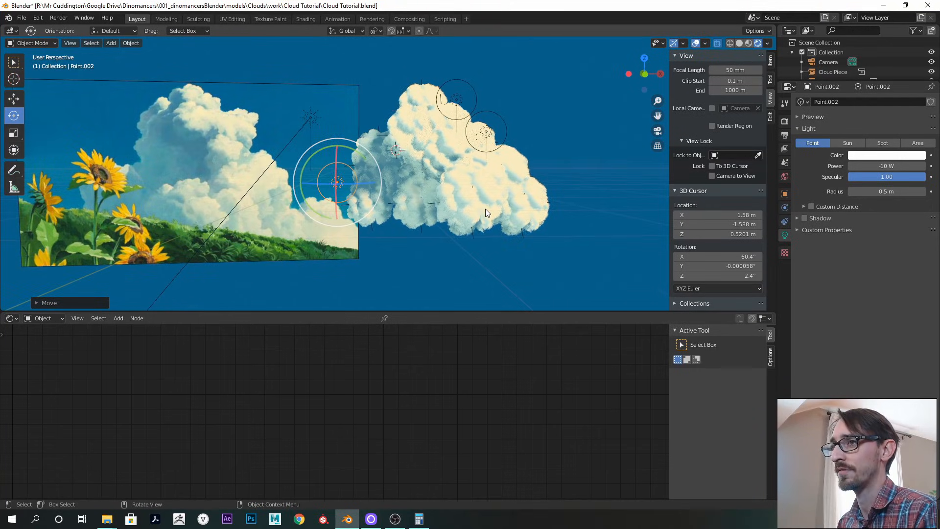
# Show the Cube's material nodes in an enlarged node editor, with free space beneath the Mix Shader
pyautogui.click(419, 101)
pyautogui.moveTo(807, 79); pyautogui.dragTo(807, 287)
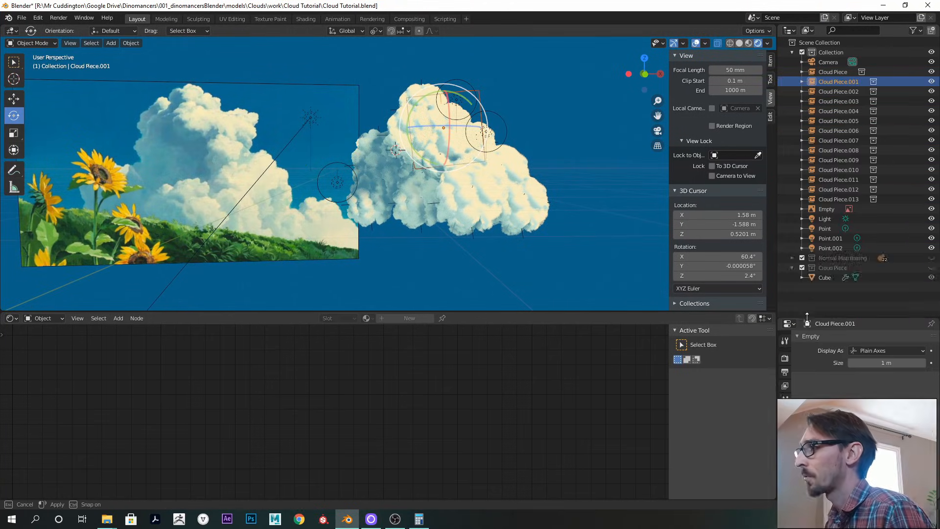
pyautogui.click(827, 277)
pyautogui.moveTo(558, 311); pyautogui.dragTo(559, 199)
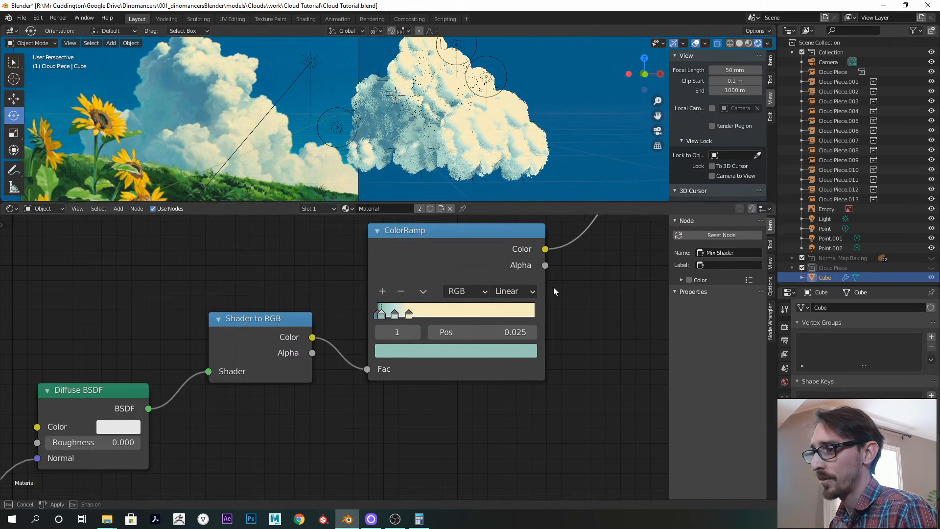
pyautogui.scroll(-7, 521, 349)
pyautogui.moveTo(521, 350); pyautogui.dragTo(339, 365, button='middle')
pyautogui.keyDown('alt'); pyautogui.moveTo(477, 324); pyautogui.dragTo(446, 360); pyautogui.keyUp('alt')
pyautogui.keyDown('ctrl'); pyautogui.keyDown('alt'); pyautogui.moveTo(446, 360); pyautogui.dragTo(487, 306); pyautogui.keyUp('alt'); pyautogui.keyUp('ctrl')
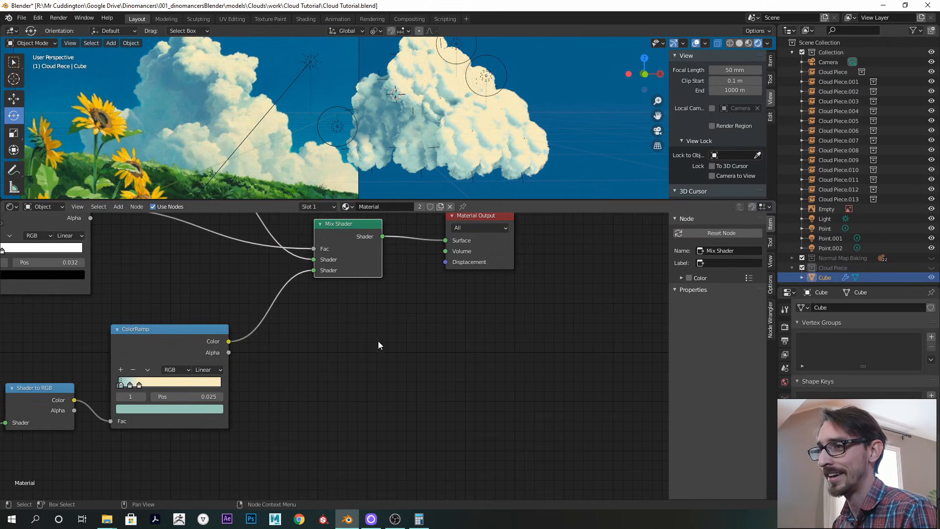
# Add a Gradient Texture node below the Mix Shader and set its type to Spherical
pyautogui.hotkey('shift', 'a')
pyautogui.press('s')
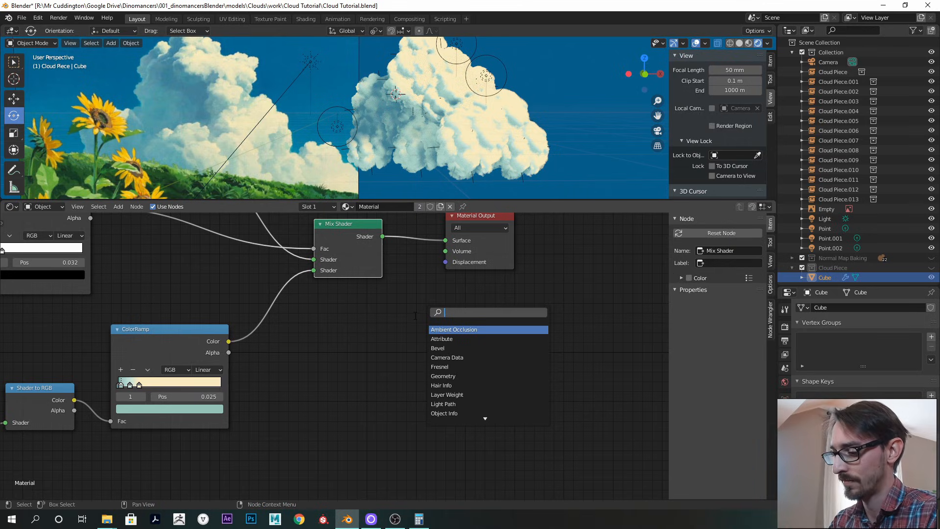
pyautogui.write('grai')
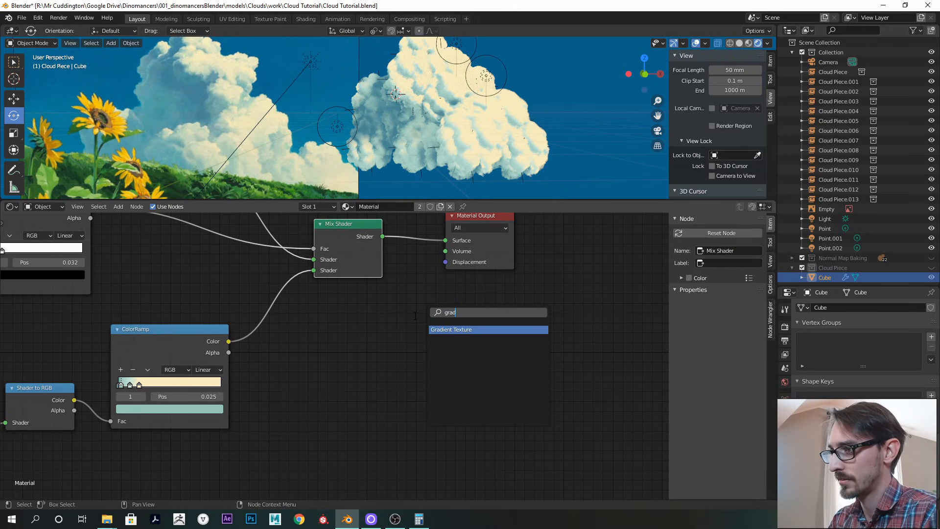
pyautogui.press('Return')
pyautogui.click(329, 334)
pyautogui.click(366, 371)
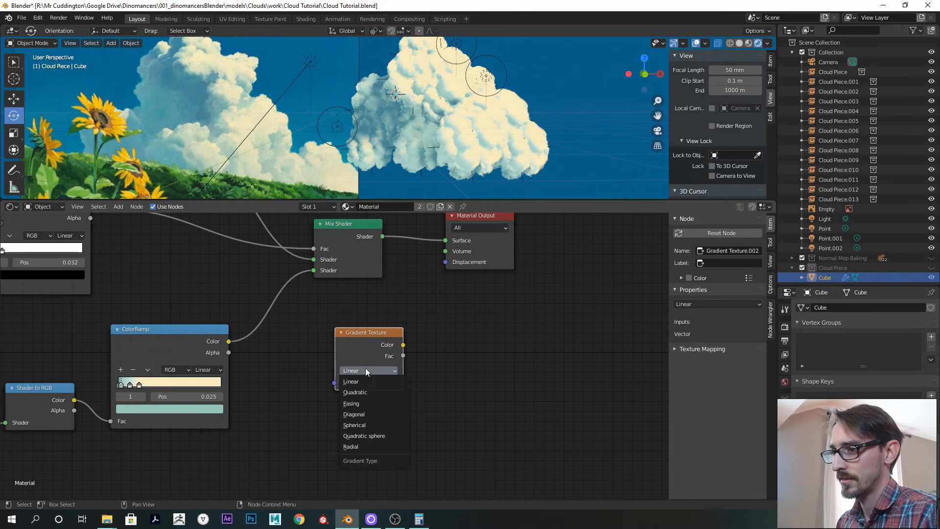
pyautogui.click(367, 424)
pyautogui.moveTo(381, 351); pyautogui.dragTo(466, 379)
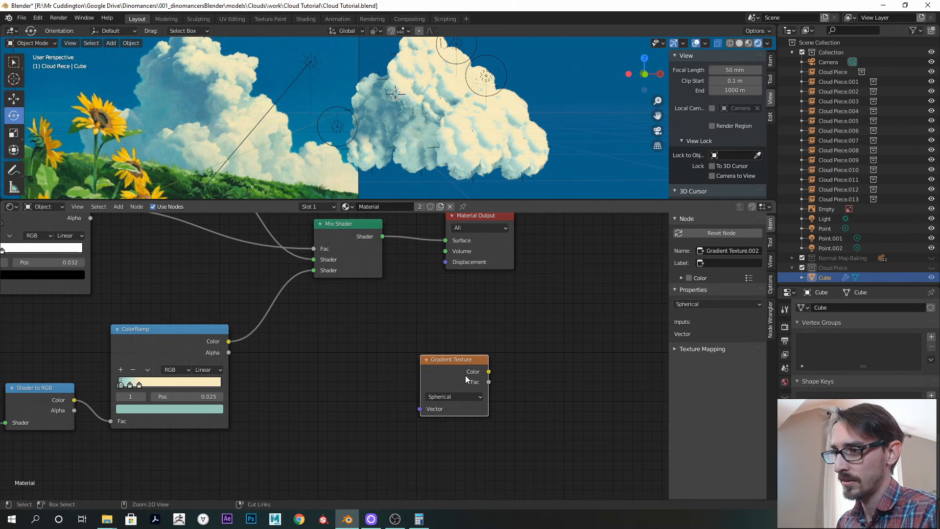
# Connect Mapping and Texture Coordinate nodes to the gradient texture and move the three nodes lower in the node tree
pyautogui.hotkey('ctrl', 't')
pyautogui.keyDown('shift'); pyautogui.click(230, 338); pyautogui.keyUp('shift')
pyautogui.keyDown('shift'); pyautogui.click(311, 333); pyautogui.keyUp('shift')
pyautogui.keyDown('shift'); pyautogui.click(424, 358); pyautogui.keyUp('shift')
pyautogui.moveTo(424, 358); pyautogui.dragTo(451, 453)
pyautogui.keyDown('alt'); pyautogui.moveTo(404, 404); pyautogui.dragTo(331, 397); pyautogui.keyUp('alt')
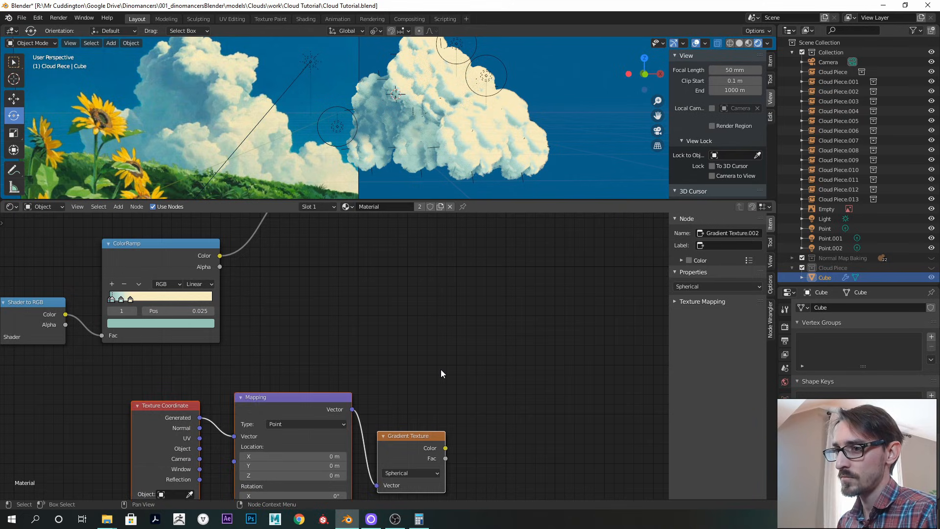
# Add a Frame node near the gradient texture and label it Extra Light
pyautogui.hotkey('shift', 'a')
pyautogui.write('frame')
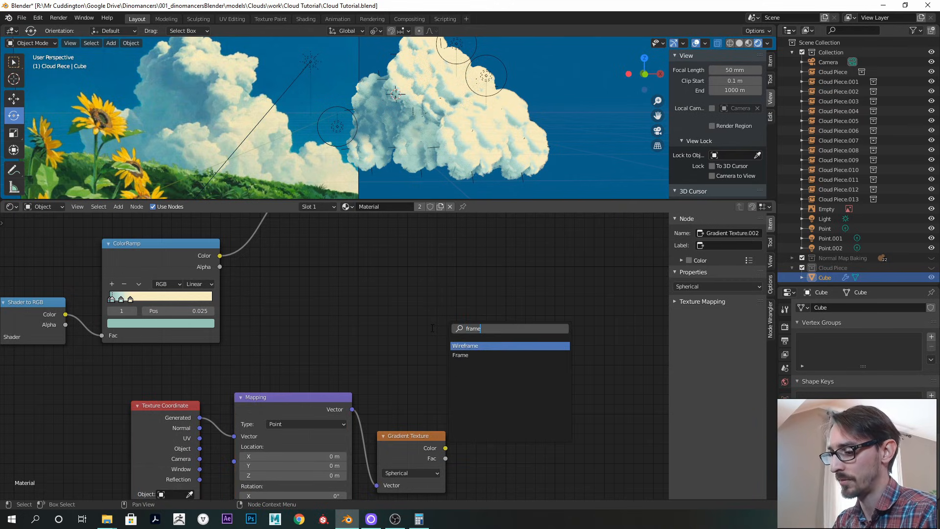
pyautogui.press('Down')
pyautogui.press('Return')
pyautogui.click(431, 328)
pyautogui.click(770, 248)
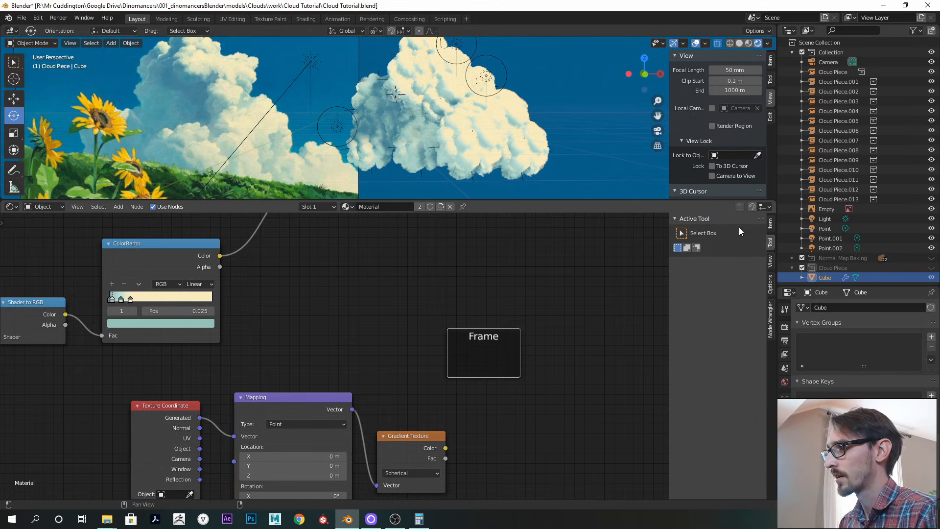
pyautogui.keyDown('ctrl'); pyautogui.scroll(1, 740, 231); pyautogui.keyUp('ctrl')
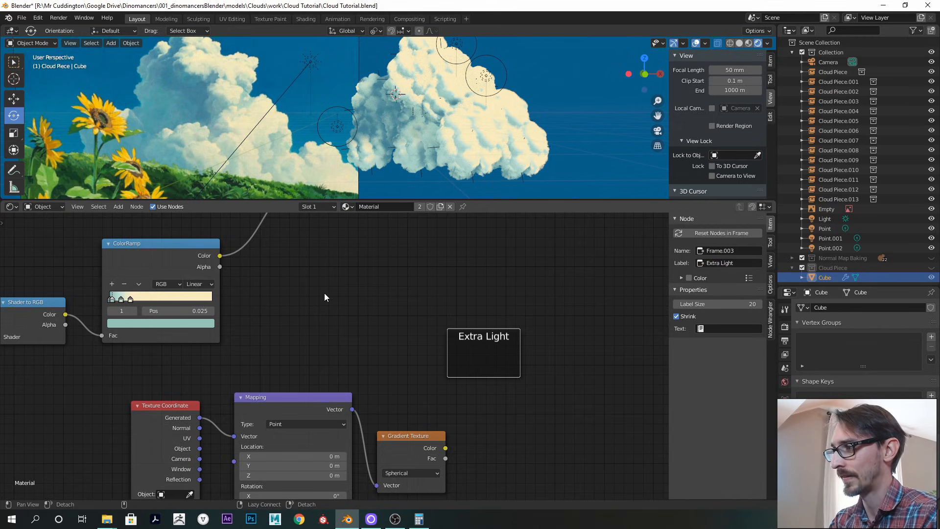
# Enclose the Texture Coordinate, Mapping and Gradient Texture nodes in the Extra Light frame
pyautogui.moveTo(316, 303); pyautogui.dragTo(332, 289, button='middle')
pyautogui.moveTo(243, 365); pyautogui.dragTo(422, 445)
pyautogui.moveTo(282, 381); pyautogui.dragTo(256, 371)
pyautogui.scroll(-5, 254, 371)
pyautogui.moveTo(367, 271); pyautogui.dragTo(382, 295, button='middle')
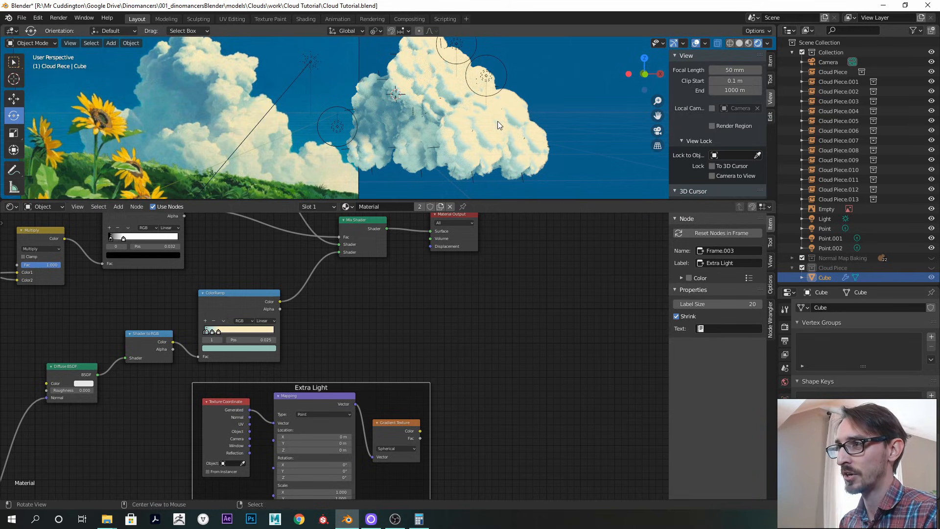
# Add a Plain Axes empty to the scene at the cloud's right edge
pyautogui.moveTo(500, 120); pyautogui.dragTo(536, 148, button='middle')
pyautogui.hotkey('shift', 'a')
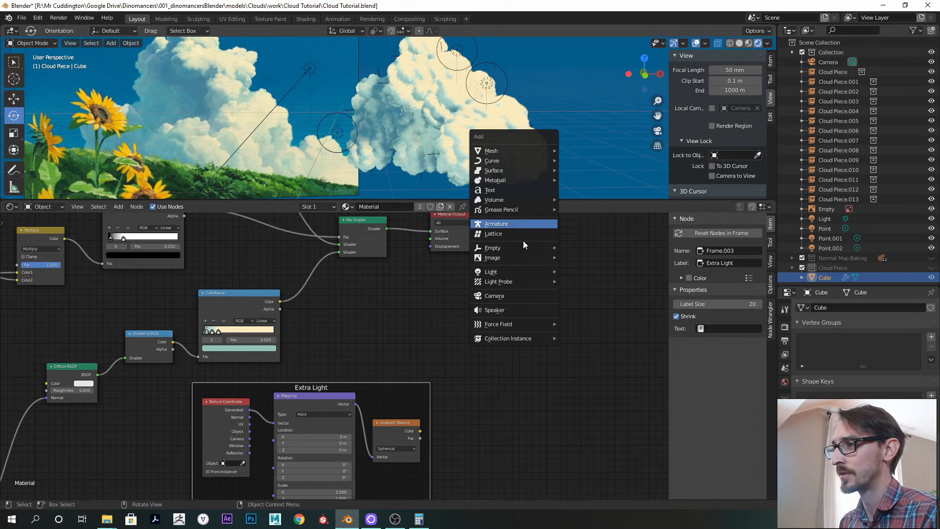
pyautogui.moveTo(539, 247)
pyautogui.click(578, 248)
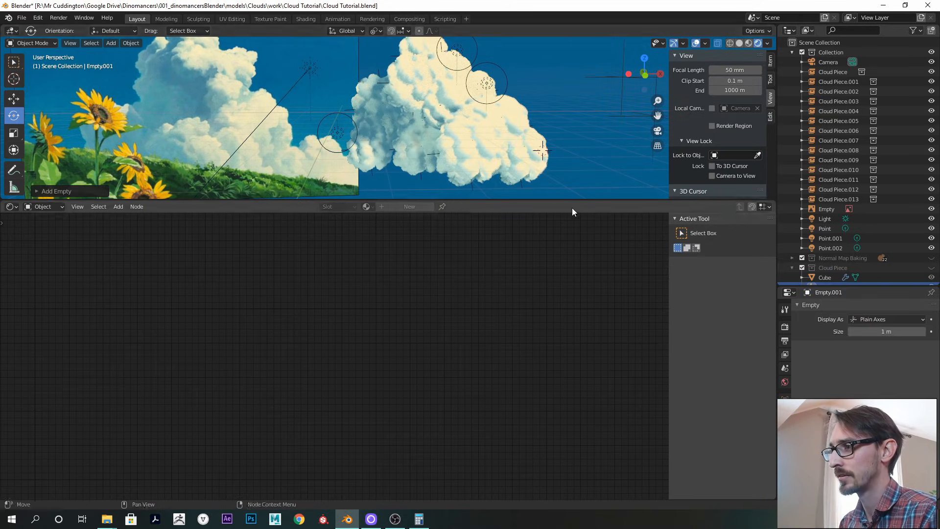
# Put the new empty into the main Collection and place it just outside the cloud's right edge
pyautogui.moveTo(850, 284); pyautogui.dragTo(848, 338)
pyautogui.click(548, 148)
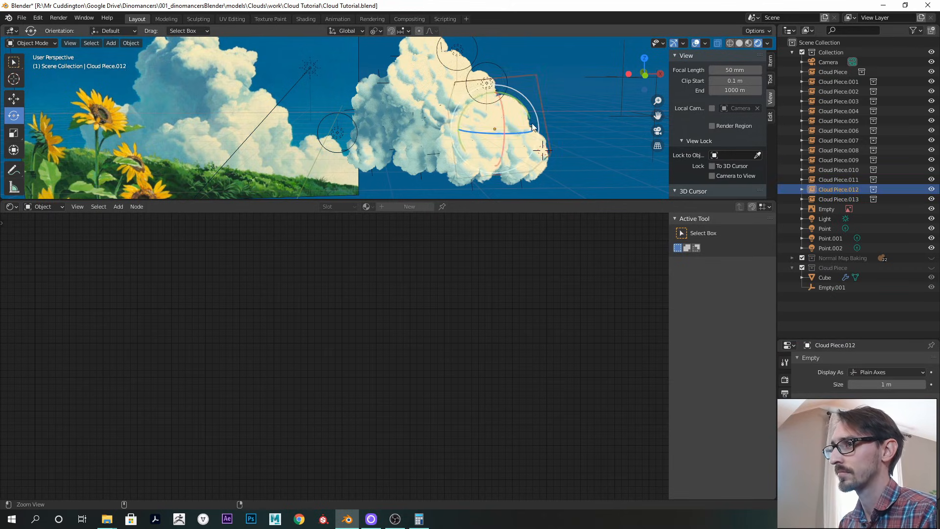
pyautogui.scroll(-2, 604, 148)
pyautogui.click(849, 289)
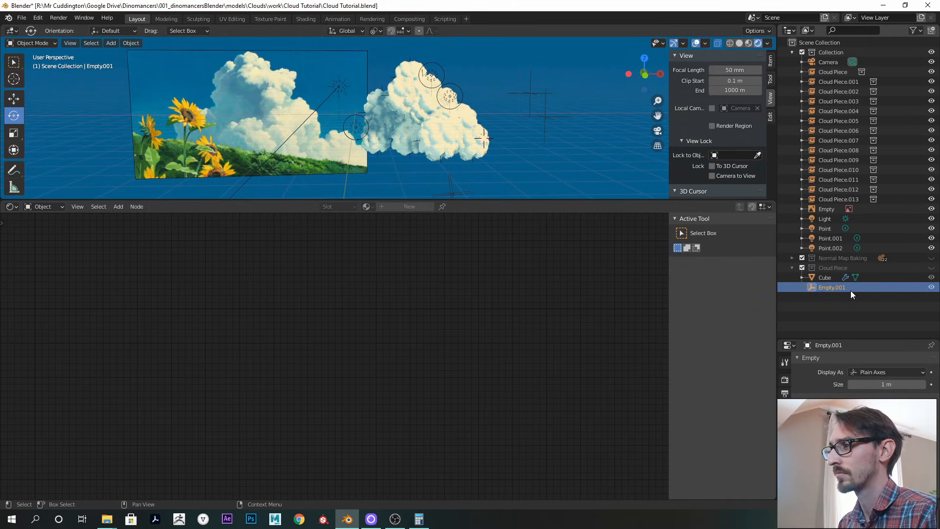
pyautogui.moveTo(834, 289); pyautogui.dragTo(831, 53)
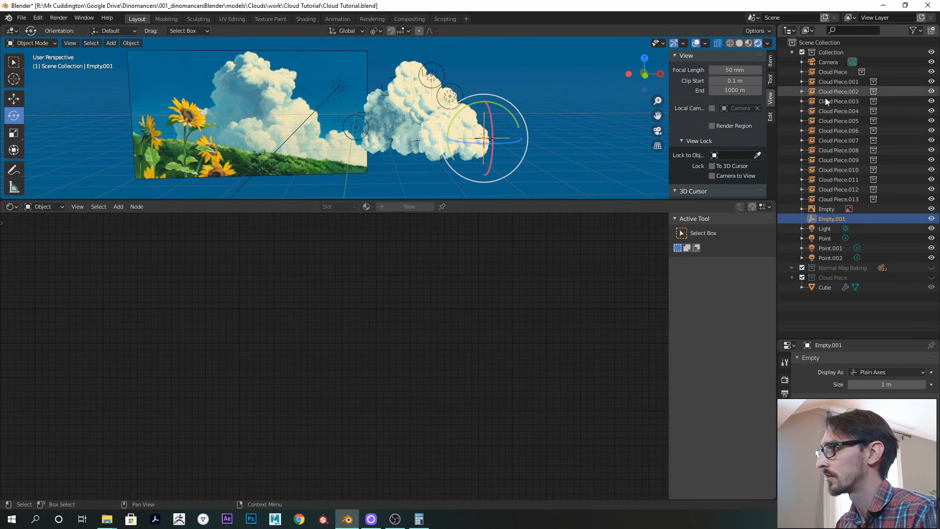
pyautogui.press('g')
pyautogui.click(535, 126)
pyautogui.scroll(4, 536, 126)
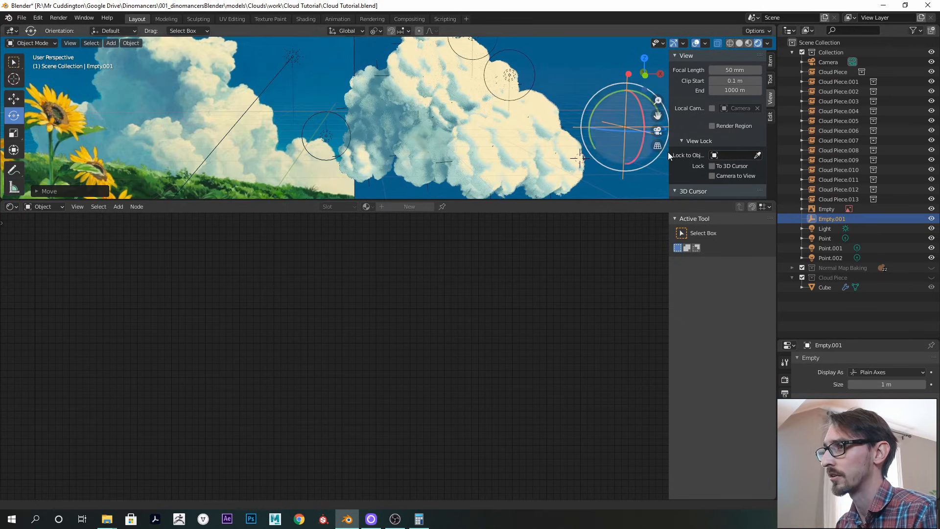
# Feed the Cube material's Mapping node from the Texture Coordinate's Object output and assign the new empty as its object
pyautogui.click(830, 288)
pyautogui.press('KP_Decimal')
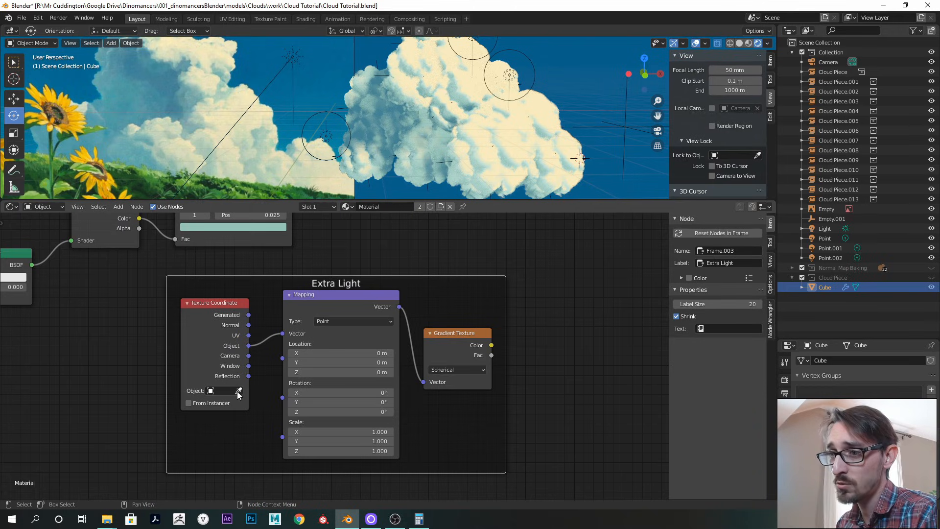
pyautogui.click(238, 391)
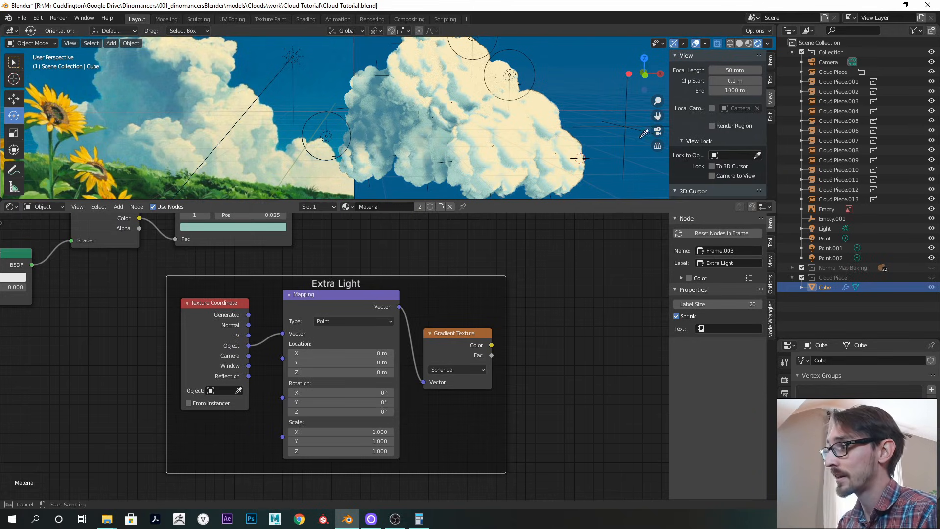
pyautogui.click(625, 127)
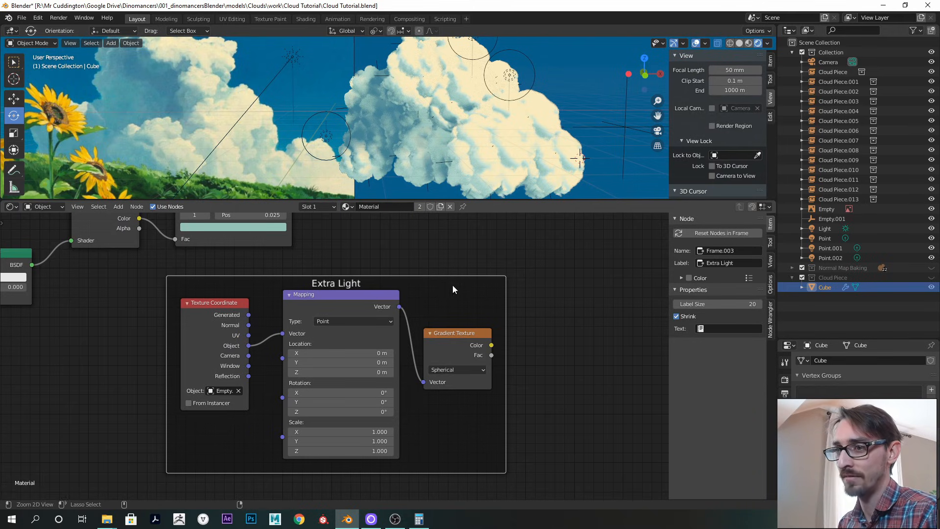
# Move the Mix Shader and Material Output nodes further right to free space after the ColorRamp
pyautogui.scroll(-3, 453, 289)
pyautogui.moveTo(390, 311); pyautogui.dragTo(357, 363, button='middle')
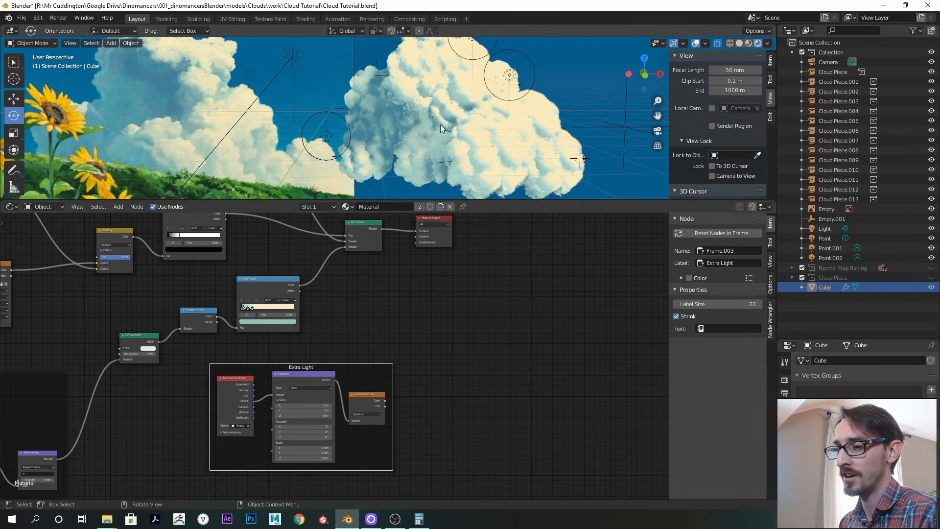
pyautogui.keyDown('alt'); pyautogui.moveTo(384, 333); pyautogui.dragTo(385, 340); pyautogui.keyUp('alt')
pyautogui.keyDown('ctrl'); pyautogui.keyDown('alt'); pyautogui.moveTo(386, 340); pyautogui.dragTo(441, 321); pyautogui.keyUp('alt'); pyautogui.keyUp('ctrl')
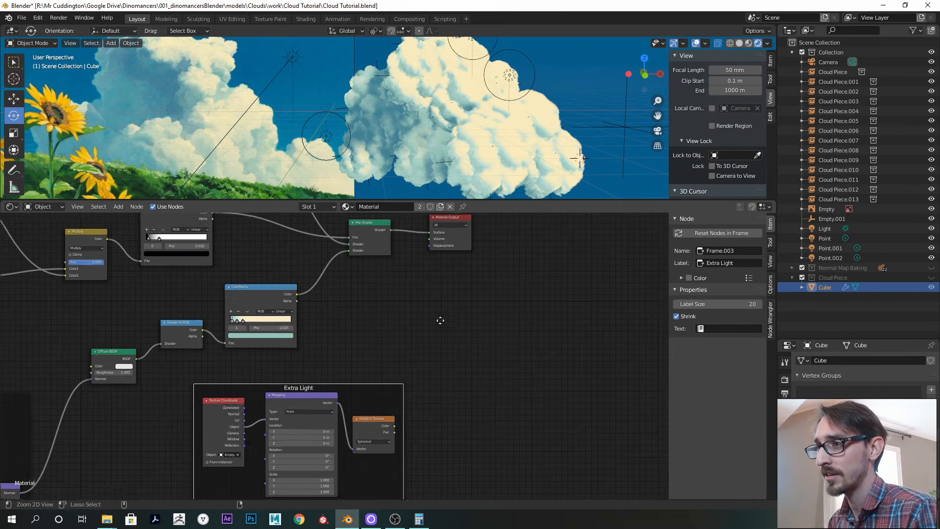
pyautogui.keyDown('alt'); pyautogui.moveTo(372, 282); pyautogui.dragTo(408, 337); pyautogui.keyUp('alt')
pyautogui.moveTo(547, 255); pyautogui.dragTo(411, 317)
pyautogui.moveTo(417, 283); pyautogui.dragTo(490, 277)
pyautogui.keyDown('alt'); pyautogui.moveTo(445, 312); pyautogui.dragTo(432, 275); pyautogui.keyUp('alt')
pyautogui.scroll(2, 278, 299)
pyautogui.moveTo(376, 420); pyautogui.dragTo(343, 423)
pyautogui.keyDown('alt'); pyautogui.moveTo(379, 366); pyautogui.dragTo(383, 334); pyautogui.keyUp('alt')
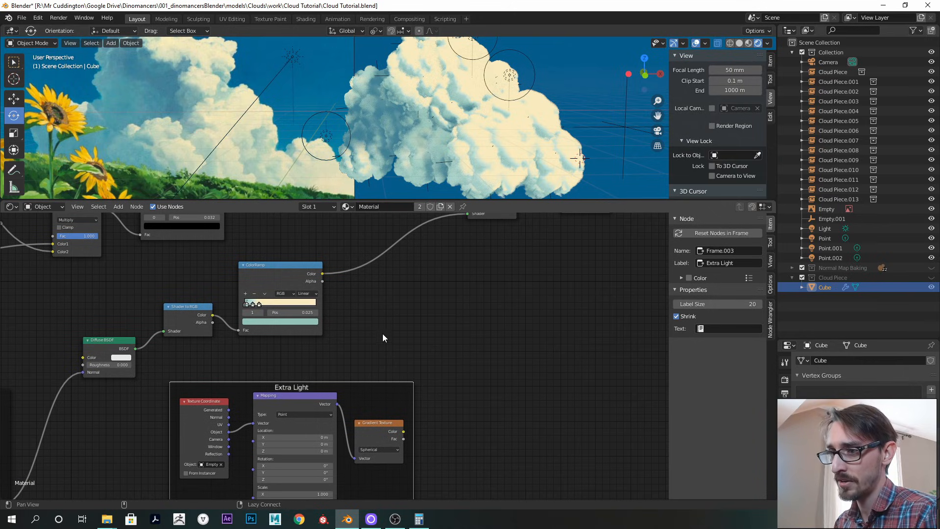
# Insert a Mix color node between the ColorRamp and the Mix Shader, with the gradient texture's Fac output driving its Fac
pyautogui.click(436, 269)
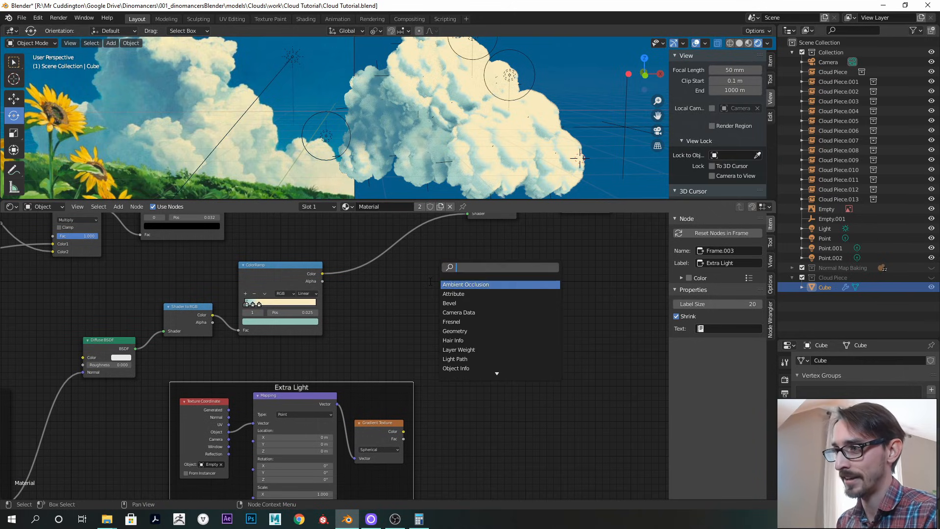
pyautogui.press('Down')
pyautogui.press('Return')
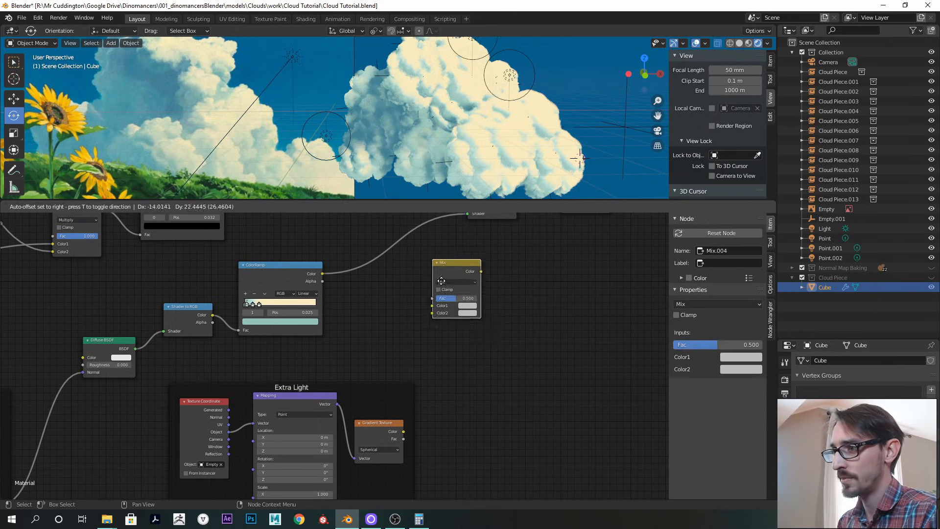
pyautogui.click(407, 275)
pyautogui.moveTo(346, 395); pyautogui.dragTo(319, 404)
pyautogui.moveTo(376, 448); pyautogui.dragTo(399, 366)
pyautogui.moveTo(392, 271); pyautogui.dragTo(389, 272)
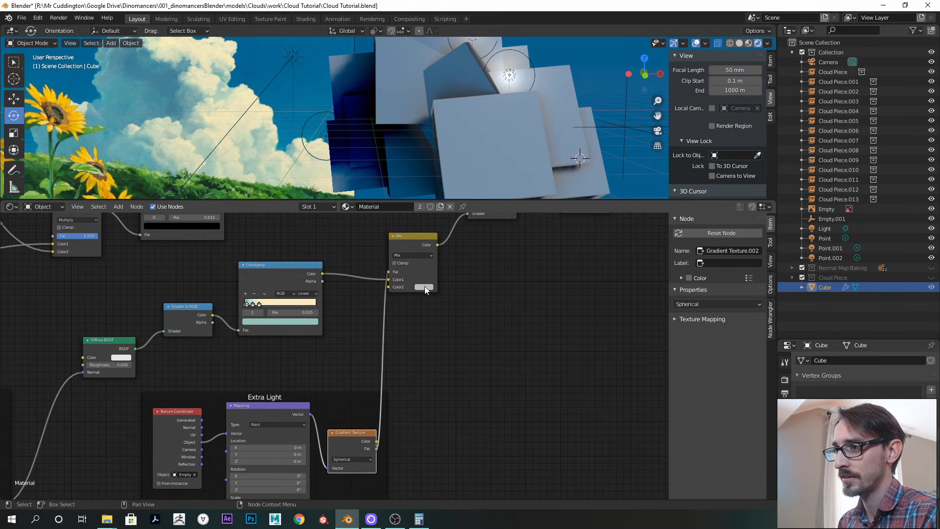
# Set the Mix node's Color2 to a blue sampled from the reference painting
pyautogui.click(424, 287)
pyautogui.click(474, 253)
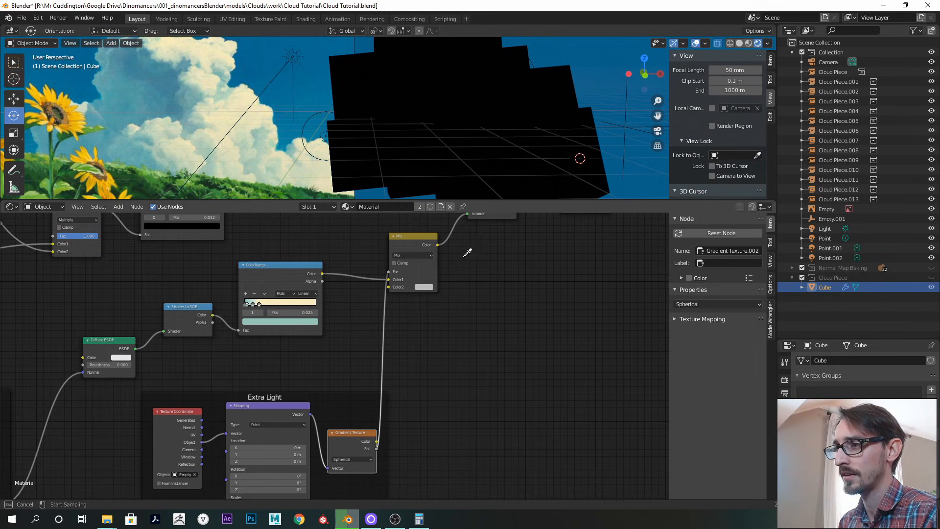
pyautogui.click(145, 96)
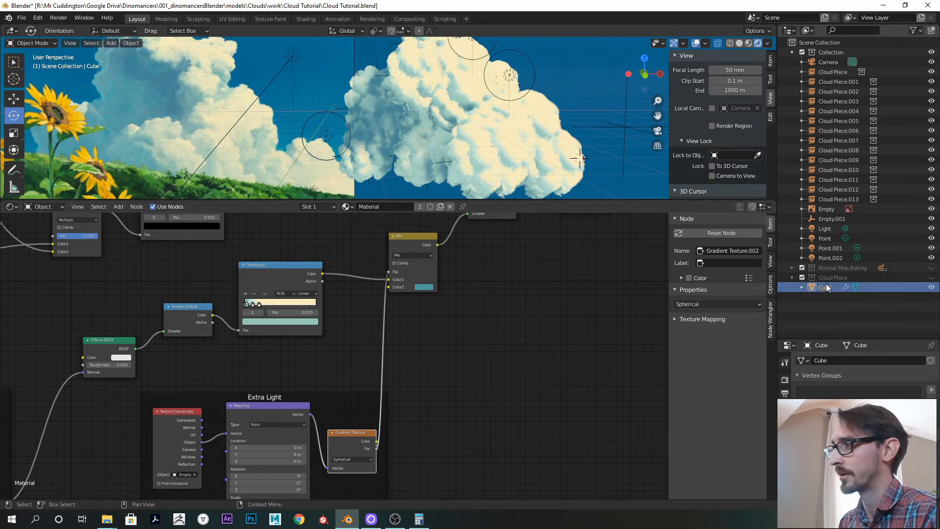
# Move the gradient's empty over the right part of the cloud and enlarge it to spread the blue tint
pyautogui.click(579, 156)
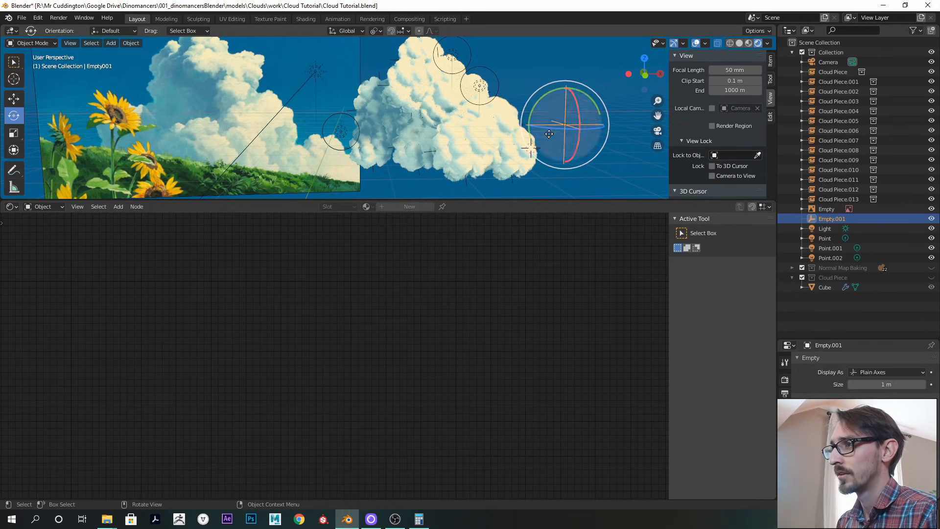
pyautogui.press('g')
pyautogui.click(518, 136)
pyautogui.moveTo(518, 136)
pyautogui.mouseDown(button='middle')
pyautogui.moveTo(543, 153)
pyautogui.moveTo(522, 136)
pyautogui.moveTo(530, 130)
pyautogui.mouseUp(button='middle')
pyautogui.press('g')
pyautogui.click(497, 154)
pyautogui.press('g')
pyautogui.click(549, 136)
pyautogui.press('s')
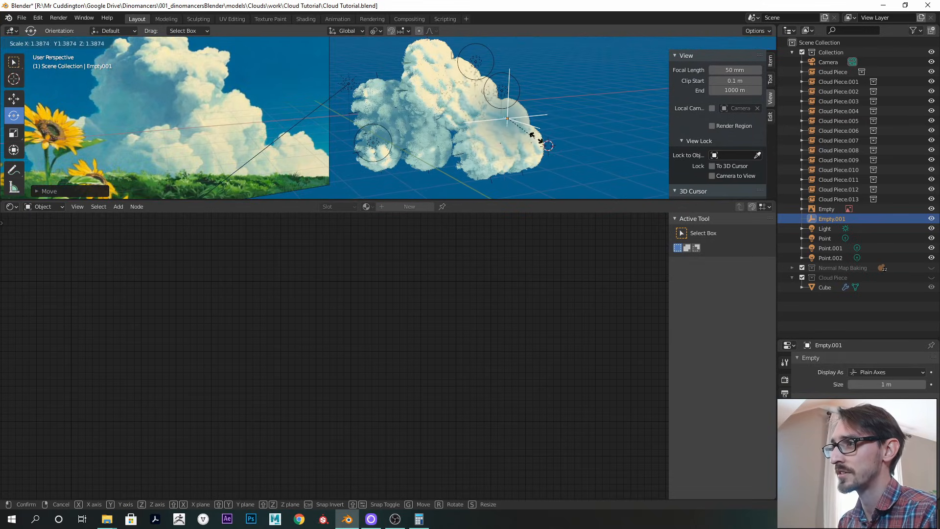
pyautogui.click(549, 145)
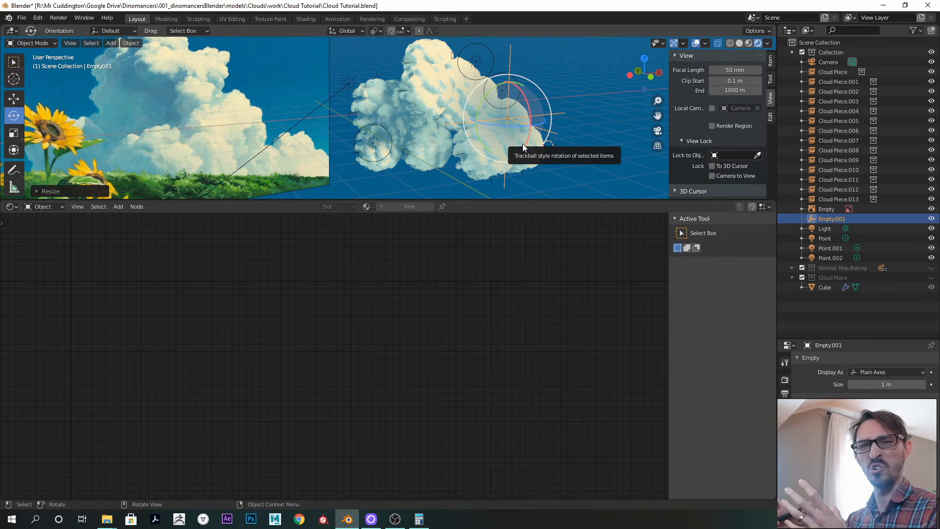
pyautogui.moveTo(498, 145)
pyautogui.mouseDown(button='middle')
pyautogui.moveTo(536, 136)
pyautogui.moveTo(509, 139)
pyautogui.moveTo(512, 147)
pyautogui.mouseUp(button='middle')
pyautogui.press('g')
pyautogui.click(550, 136)
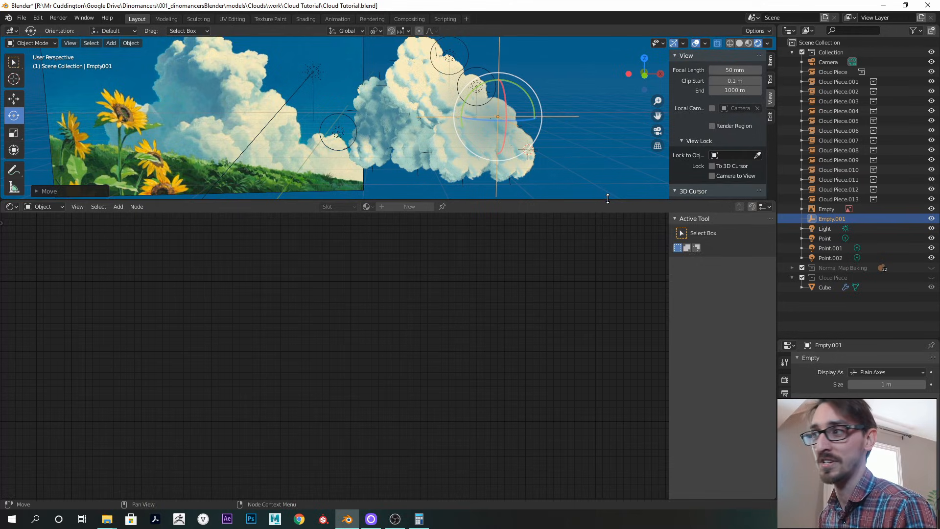
# Enlarge the 3D viewport with its sidebar hidden and rescale the empty over the cloud's right side
pyautogui.moveTo(608, 199); pyautogui.dragTo(605, 279)
pyautogui.press('n')
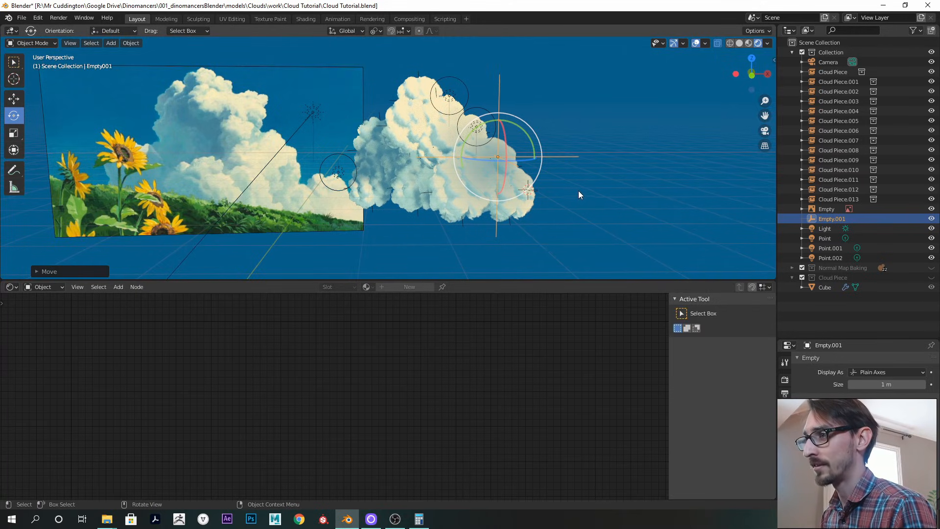
pyautogui.press('s')
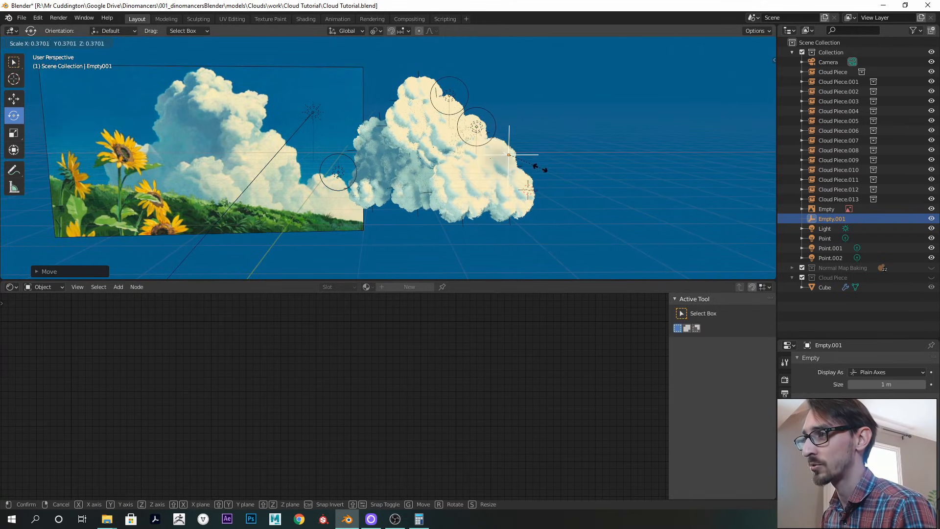
pyautogui.click(612, 191)
# Move the empty to the cloud's shaded left edge and adjust its size from several angles
pyautogui.press('g')
pyautogui.click(428, 214)
pyautogui.moveTo(427, 214); pyautogui.dragTo(531, 215, button='middle')
pyautogui.press('g')
pyautogui.click(493, 208)
pyautogui.press('s')
pyautogui.click(468, 209)
pyautogui.press('g')
pyautogui.click(475, 208)
pyautogui.moveTo(475, 208); pyautogui.dragTo(447, 199, button='middle')
pyautogui.press('g')
pyautogui.click(444, 199)
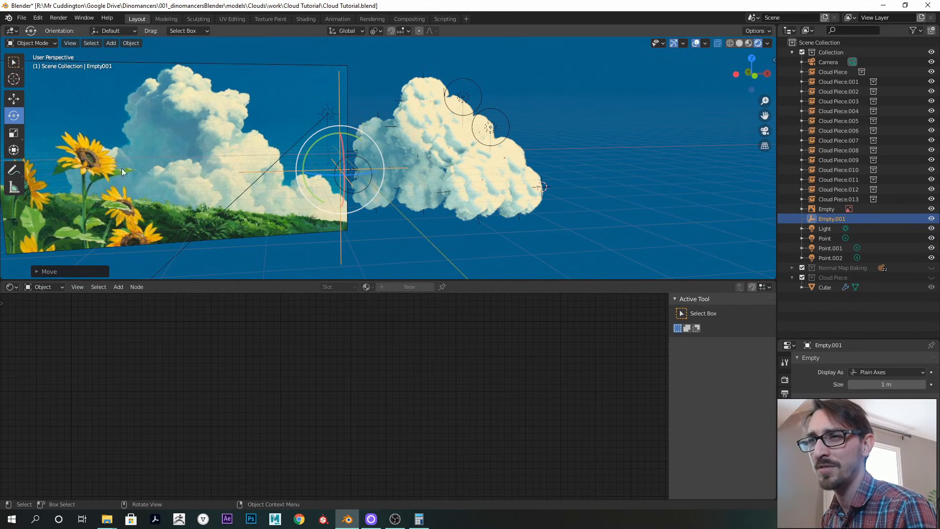
# Fine-tune the empty's scale and position so the blue tint covers the cloud's shaded left side
pyautogui.moveTo(452, 192); pyautogui.dragTo(450, 191, button='middle')
pyautogui.press('s')
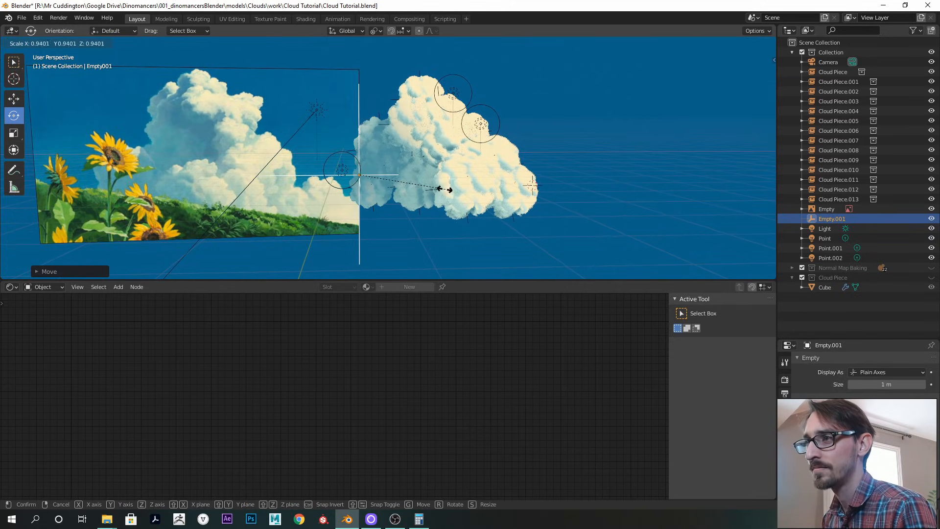
pyautogui.click(449, 188)
pyautogui.press('s')
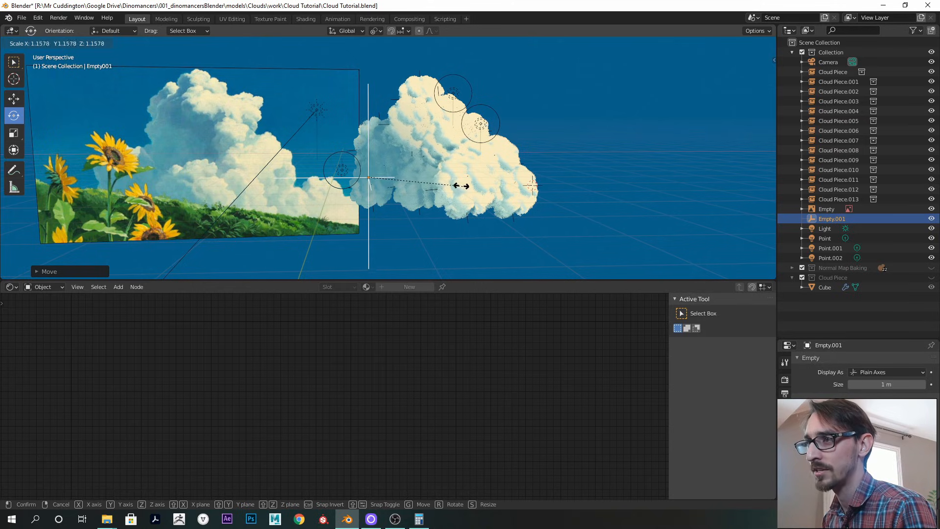
pyautogui.click(443, 206)
pyautogui.moveTo(443, 207)
pyautogui.mouseDown(button='middle')
pyautogui.moveTo(513, 213)
pyautogui.moveTo(435, 191)
pyautogui.mouseUp(button='middle')
pyautogui.press('g')
pyautogui.click(451, 192)
pyautogui.press('s')
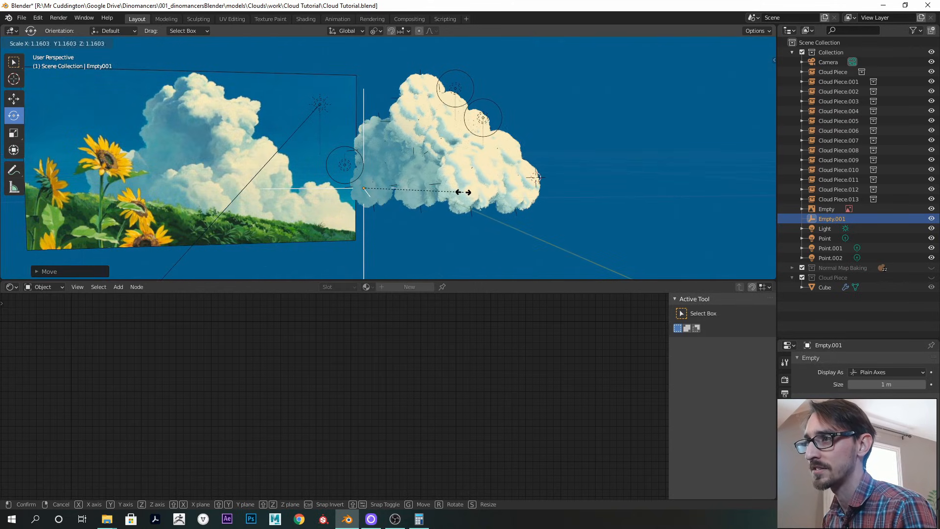
pyautogui.click(463, 192)
# Check the Cube's Mix node and nudge the empty beside the cloud's left edge
pyautogui.click(825, 287)
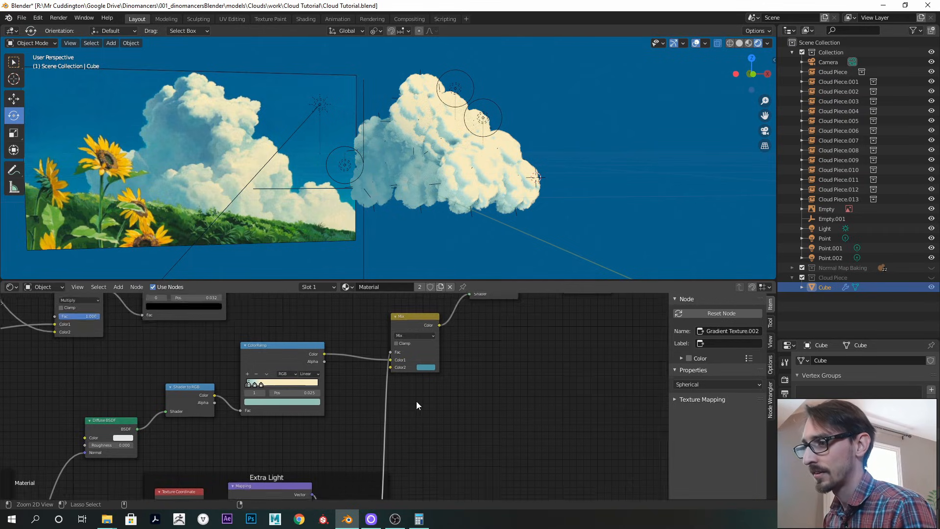
pyautogui.scroll(2, 434, 402)
pyautogui.click(459, 356)
pyautogui.moveTo(532, 243); pyautogui.dragTo(529, 239)
pyautogui.click(348, 165)
pyautogui.keyDown('alt'); pyautogui.moveTo(372, 171); pyautogui.dragTo(389, 163); pyautogui.keyUp('alt')
pyautogui.rightClick(367, 154)
pyautogui.press('g')
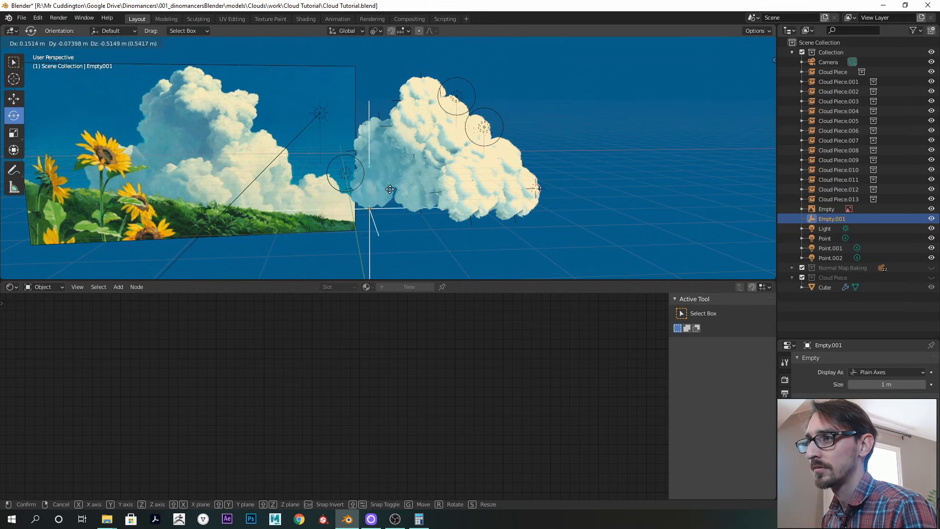
pyautogui.click(371, 167)
# Duplicate the empty to the open sky right of the cloud and bring up the Cube's Mix node
pyautogui.hotkey('shift', 'd')
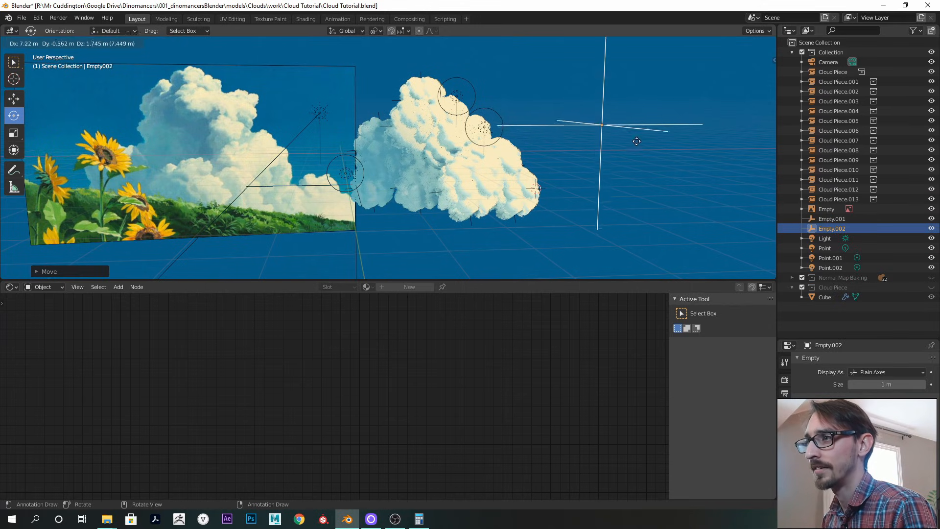
pyautogui.click(633, 131)
pyautogui.click(810, 299)
pyautogui.moveTo(474, 362); pyautogui.dragTo(395, 415, button='middle')
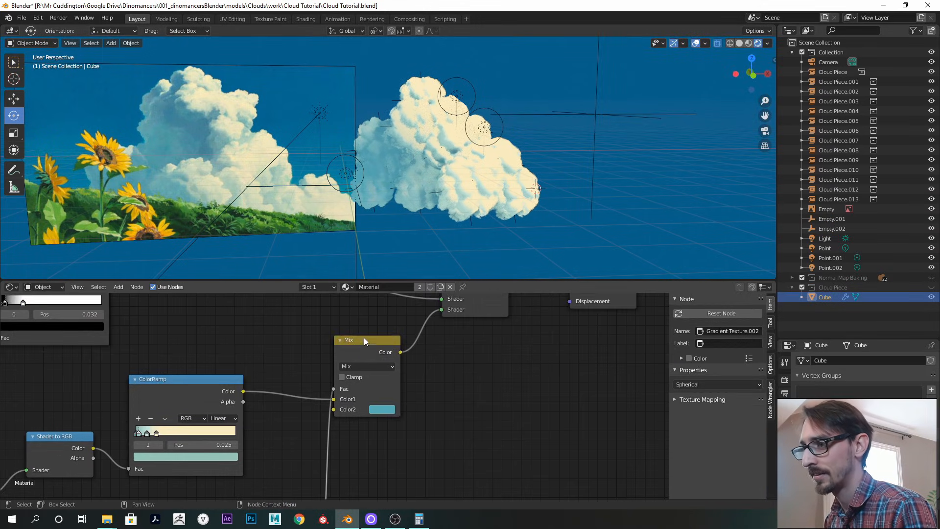
# Duplicate the Mix node and insert the copy on the link between the original Mix and the shader input
pyautogui.click(367, 341)
pyautogui.hotkey('shift', 'd')
pyautogui.click(419, 336)
# Duplicate the Extra Light Texture Coordinate, Mapping and Gradient Texture nodes and place the copies below the originals
pyautogui.moveTo(454, 418); pyautogui.dragTo(336, 440, button='middle')
pyautogui.moveTo(281, 465); pyautogui.dragTo(382, 362, button='middle')
pyautogui.moveTo(260, 361); pyautogui.dragTo(480, 469)
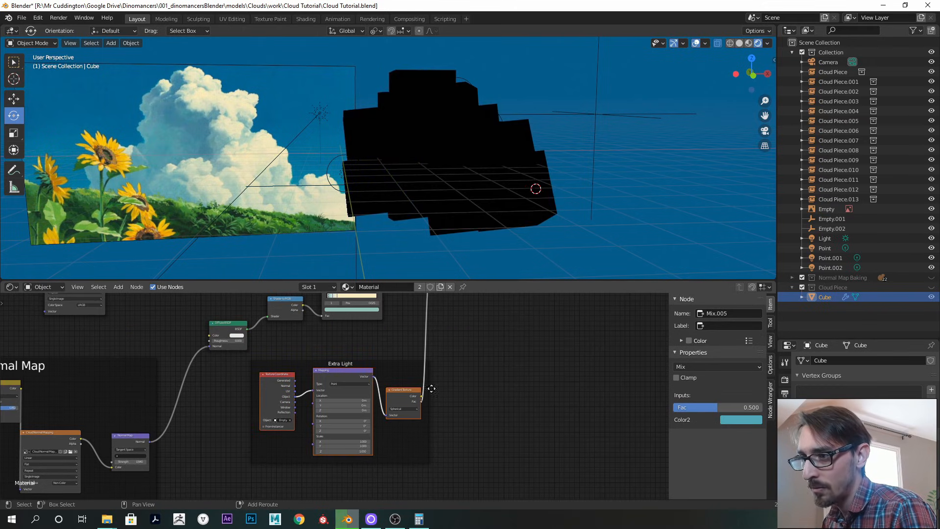
pyautogui.hotkey('shift', 'd')
pyautogui.click(583, 406)
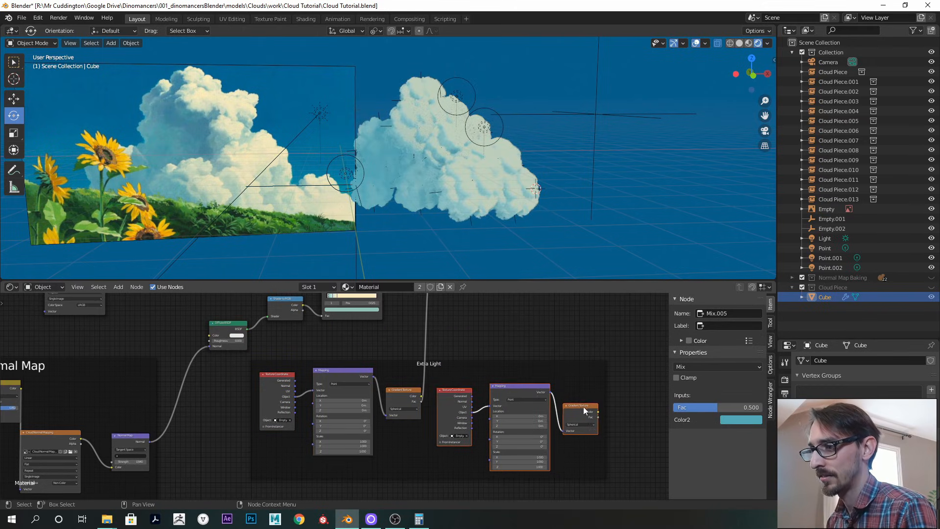
pyautogui.moveTo(502, 361); pyautogui.dragTo(435, 370, button='middle')
pyautogui.press('g')
pyautogui.click(368, 432)
# Connect the copied Gradient Texture's factor to the second Mix node and sample its Color2 from the painting's cream sunlit cloud
pyautogui.keyDown('ctrl'); pyautogui.moveTo(442, 416); pyautogui.dragTo(393, 408, button='middle'); pyautogui.keyUp('ctrl')
pyautogui.moveTo(439, 480); pyautogui.dragTo(530, 359)
pyautogui.keyDown('ctrl'); pyautogui.keyDown('alt'); pyautogui.moveTo(368, 411); pyautogui.dragTo(409, 401); pyautogui.keyUp('alt'); pyautogui.keyUp('ctrl')
pyautogui.scroll(1, 483, 375)
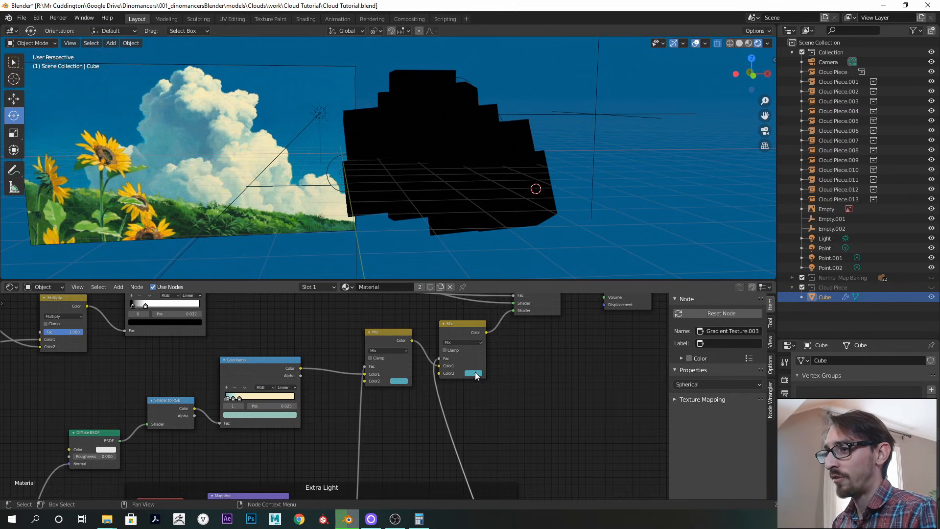
pyautogui.click(476, 374)
pyautogui.click(521, 344)
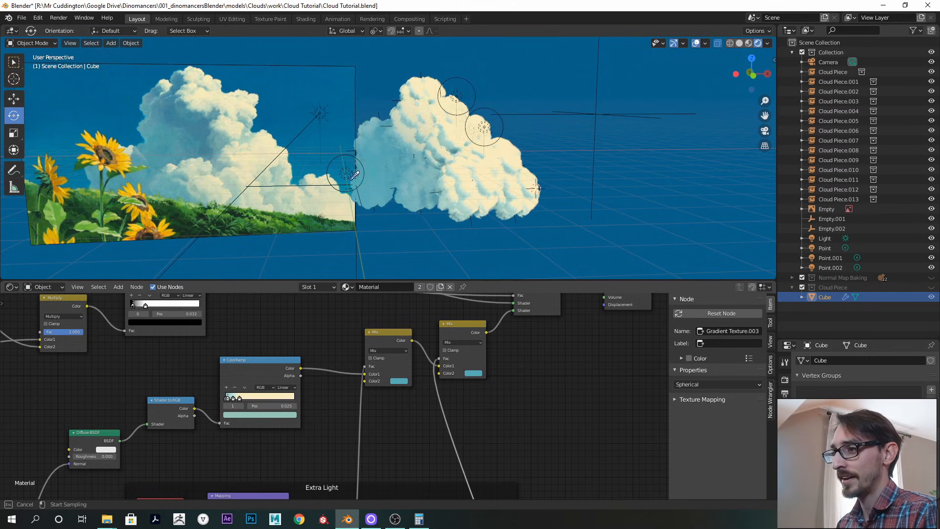
pyautogui.click(265, 133)
# Replace the object in the copied Texture Coordinate node with the empty to the right of the cloud
pyautogui.moveTo(478, 496); pyautogui.dragTo(440, 313, button='middle')
pyautogui.moveTo(301, 474); pyautogui.dragTo(364, 405, button='middle')
pyautogui.scroll(3, 364, 404)
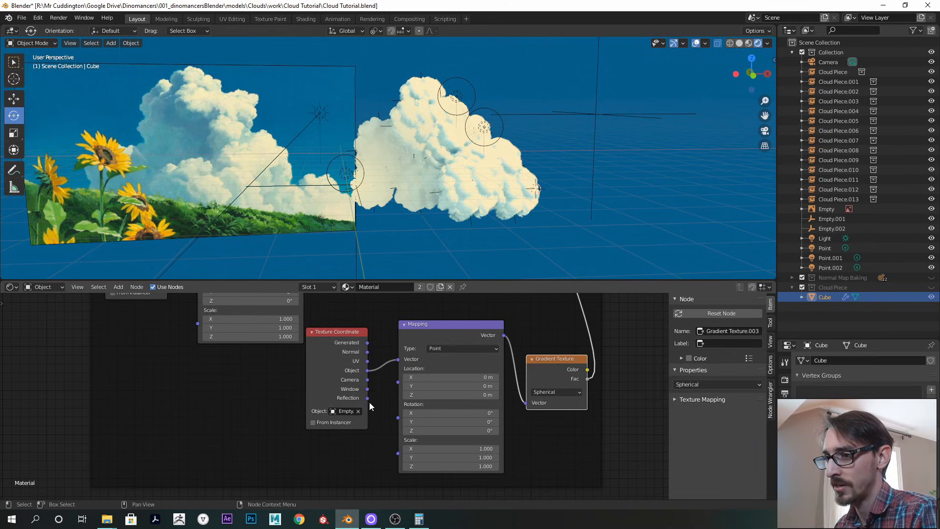
pyautogui.click(358, 411)
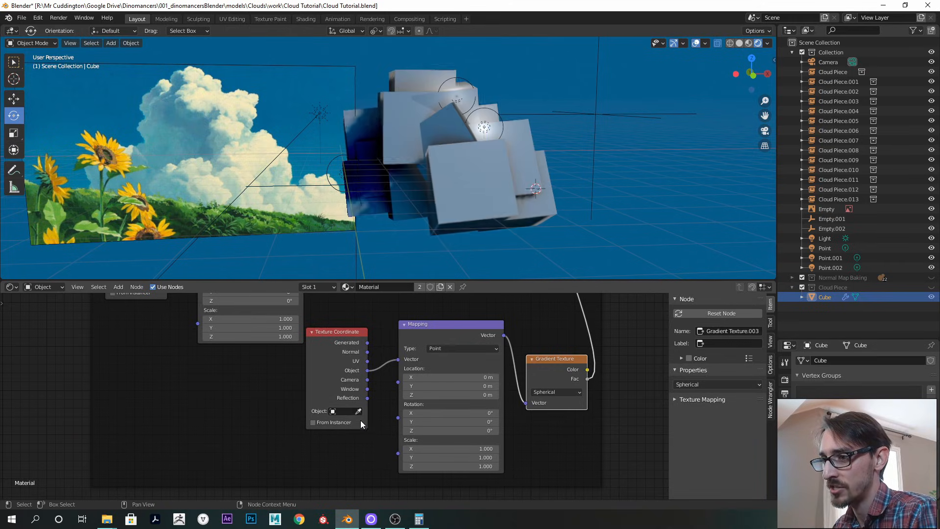
pyautogui.click(597, 115)
# Reposition Empty.002 from several angles so it sits beside the cloud's sunlit right side
pyautogui.click(592, 121)
pyautogui.moveTo(592, 123); pyautogui.dragTo(579, 213, button='middle')
pyautogui.press('g')
pyautogui.click(542, 156)
pyautogui.moveTo(543, 157); pyautogui.dragTo(554, 231, button='middle')
pyautogui.press('g')
pyautogui.click(553, 280)
pyautogui.moveTo(554, 189); pyautogui.dragTo(567, 170, button='middle')
pyautogui.press('g')
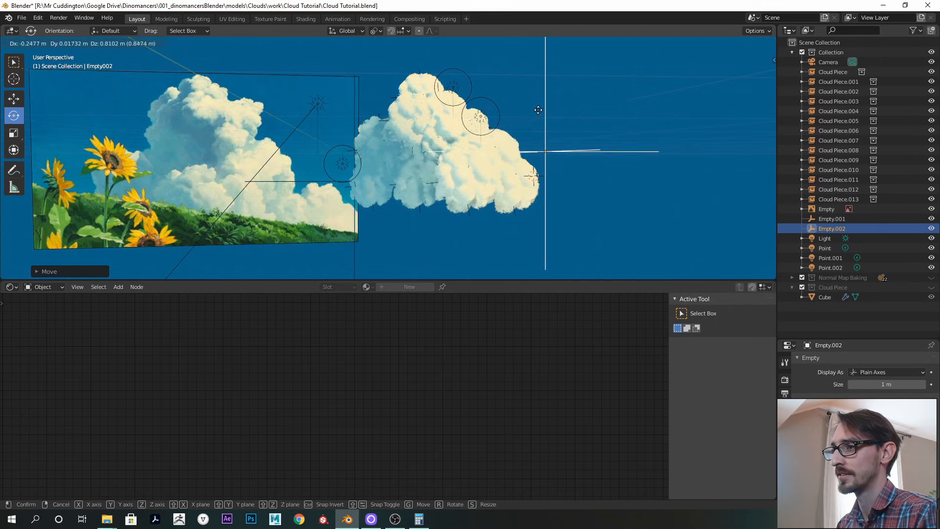
pyautogui.click(550, 83)
# Enlarge Empty.002 and shift it up and away from the cloud to soften the cream tint
pyautogui.press('s')
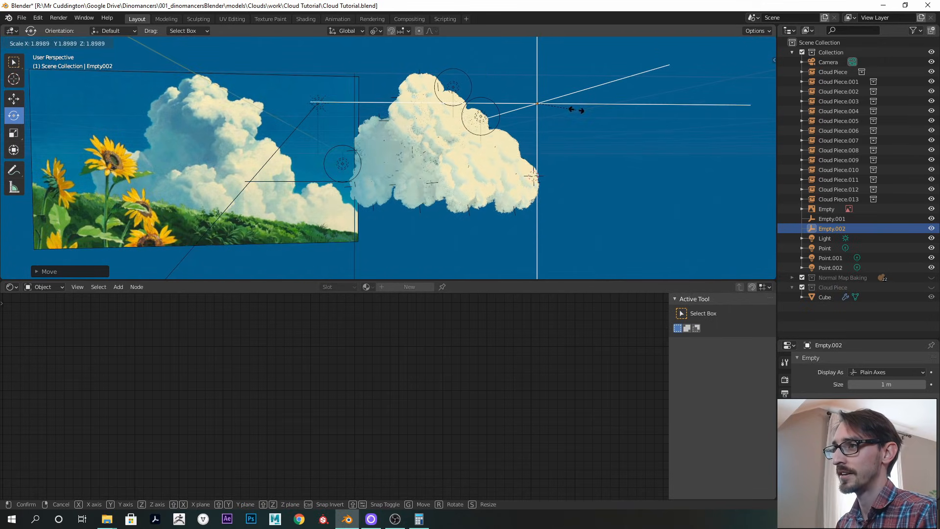
pyautogui.press('g')
pyautogui.click(643, 91)
pyautogui.press('s')
pyautogui.click(618, 120)
pyautogui.press('g')
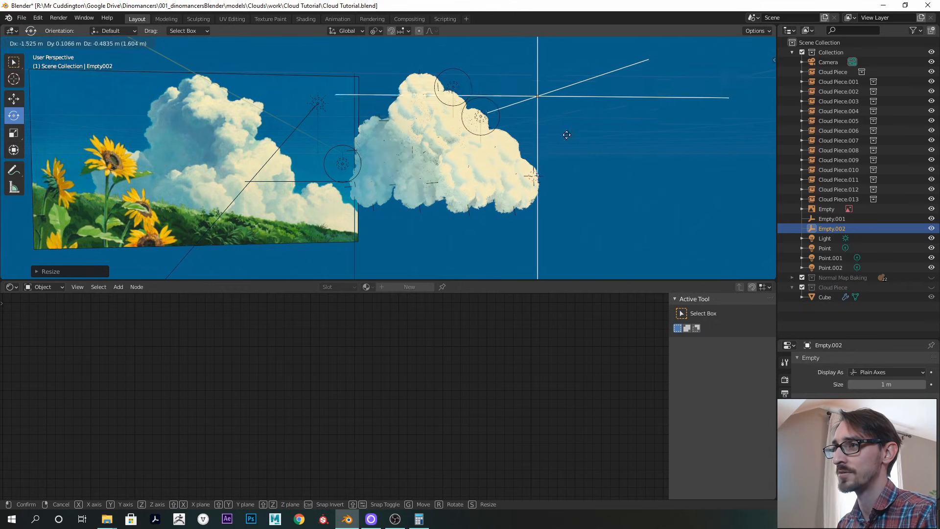
pyautogui.click(602, 122)
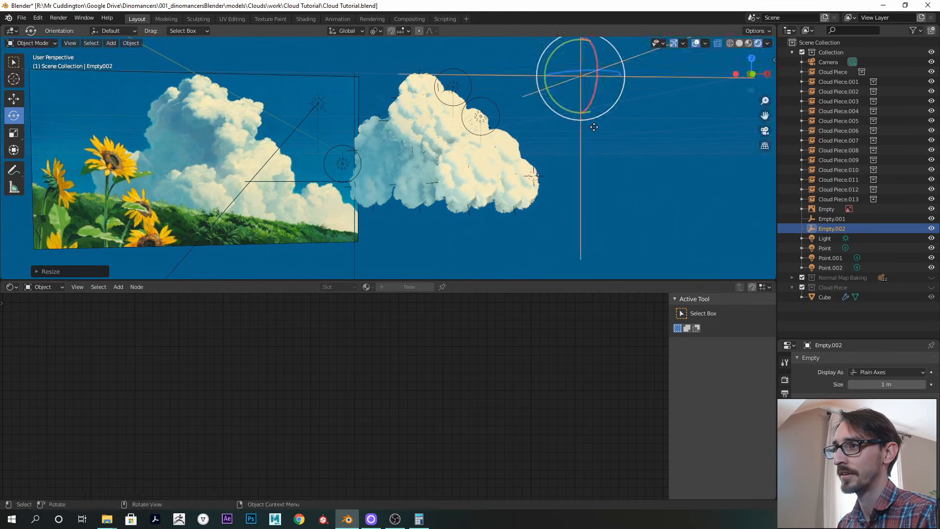
# Fine-tune the size and position of Empty.002 while comparing the cream tint with the reference painting
pyautogui.moveTo(586, 133); pyautogui.dragTo(580, 139, button='middle')
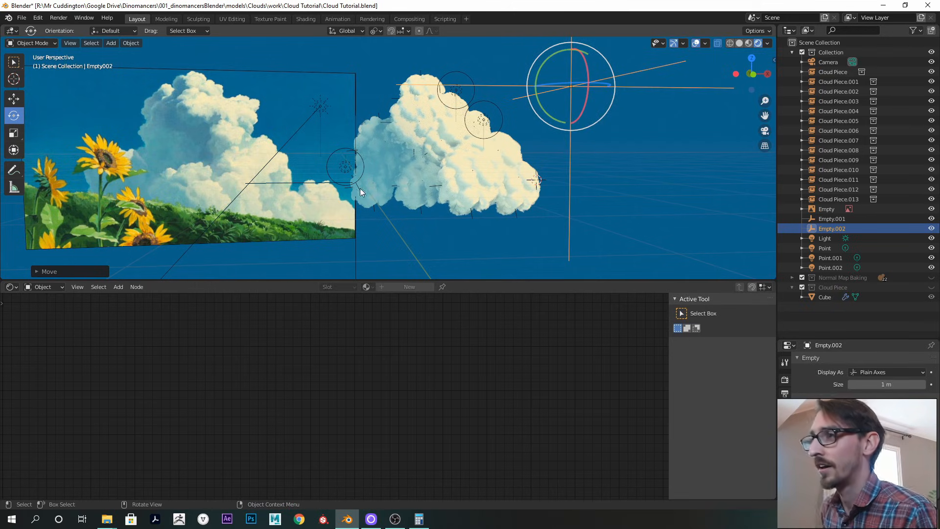
pyautogui.press('s')
pyautogui.click(548, 181)
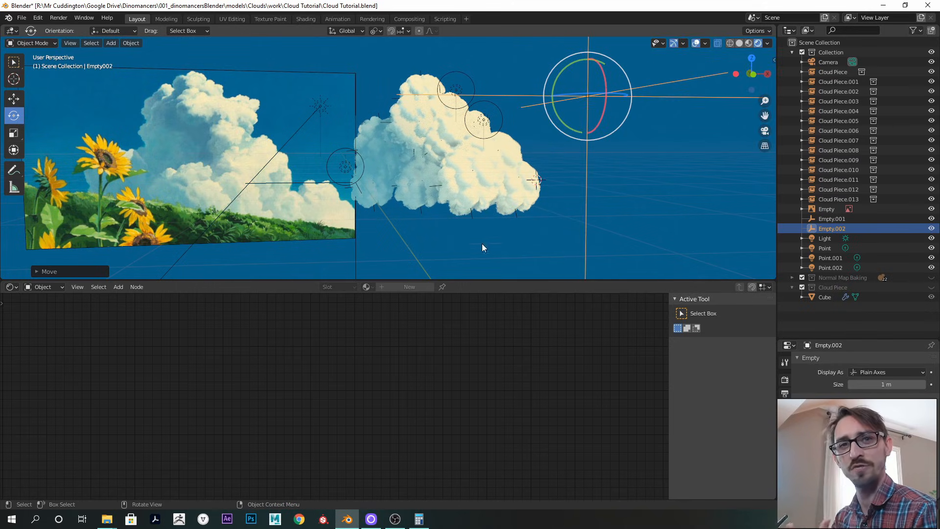
pyautogui.moveTo(501, 152); pyautogui.dragTo(537, 151, button='middle')
pyautogui.press('s')
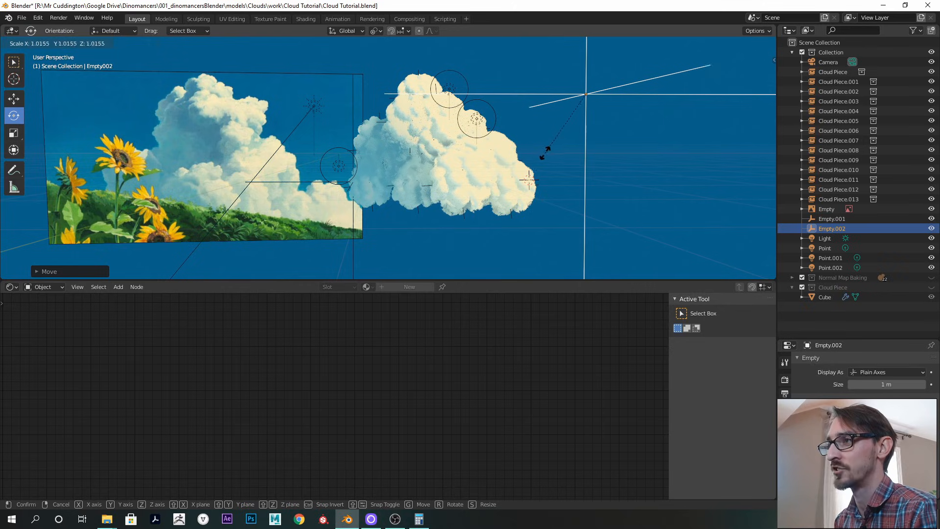
pyautogui.rightClick(547, 151)
# Scale down Cloud Piece.012 and reposition it on the cloud's right slope
pyautogui.click(528, 161)
pyautogui.press('s')
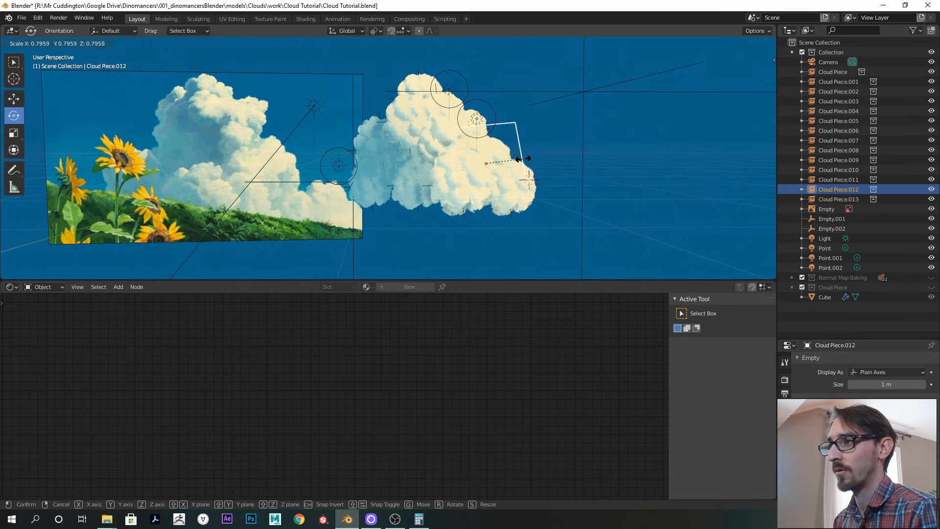
pyautogui.click(522, 158)
pyautogui.scroll(2, 571, 138)
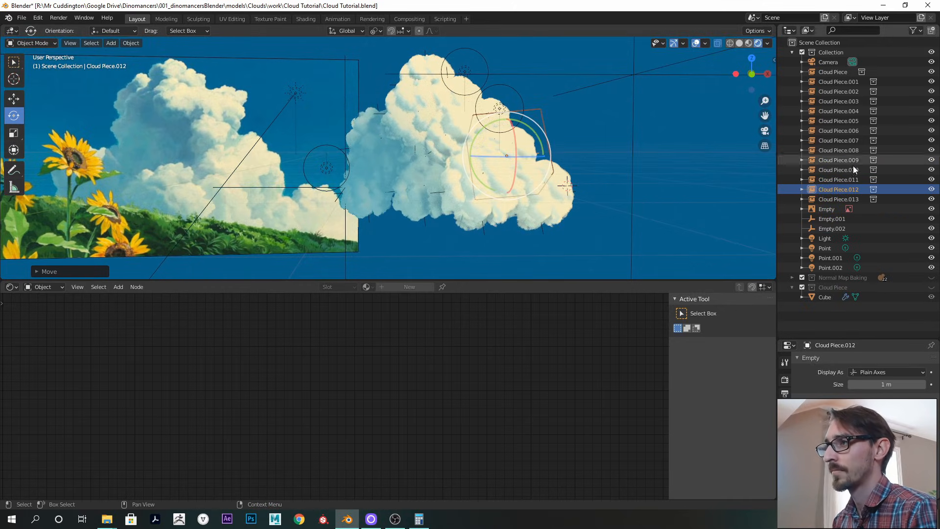
# Rotate the main Light freely to change the direction of the shading across the cloud
pyautogui.click(820, 247)
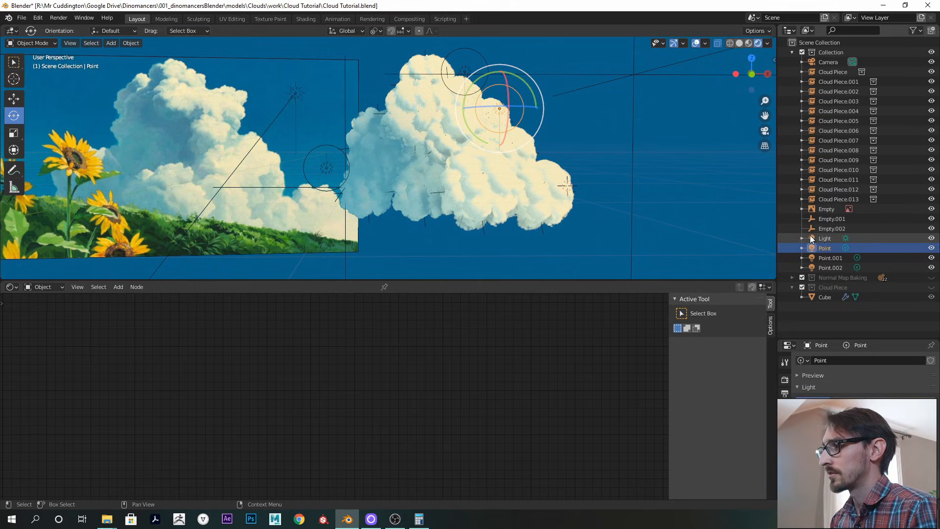
pyautogui.click(810, 236)
pyautogui.press('r')
pyautogui.press('r')
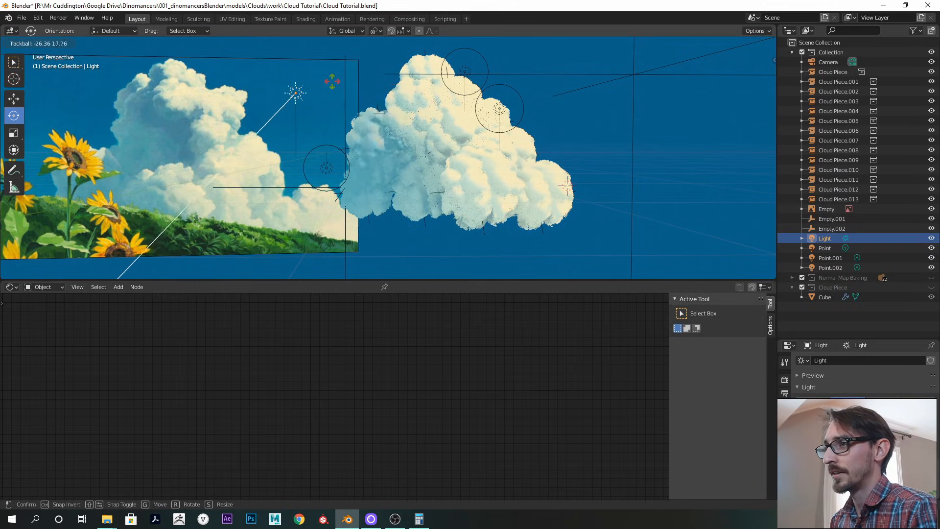
pyautogui.click(335, 116)
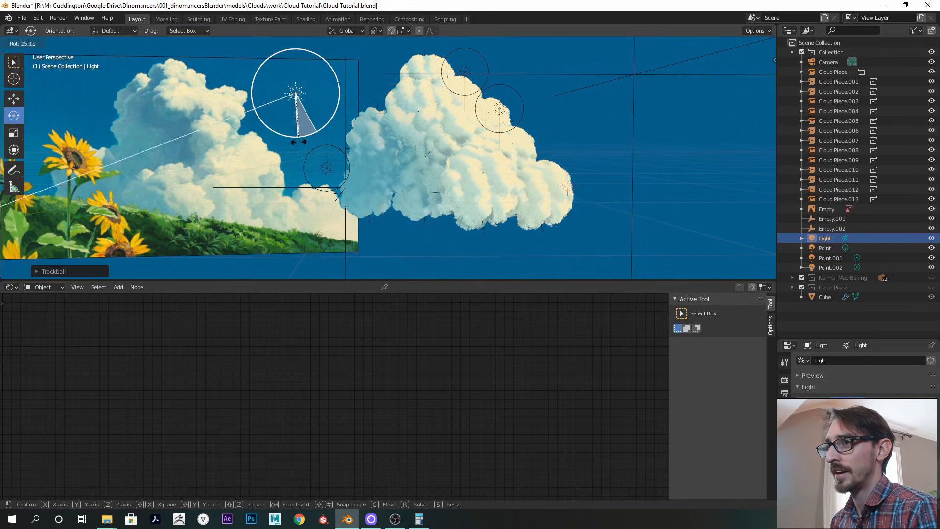
# Resize Cloud Piece.013 and move it at the cloud's lower right edge
pyautogui.click(543, 202)
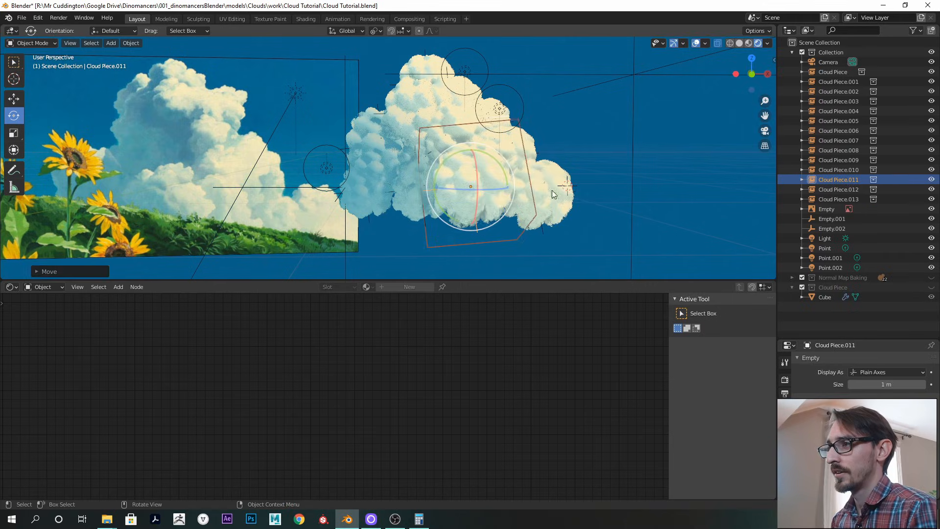
pyautogui.press('g')
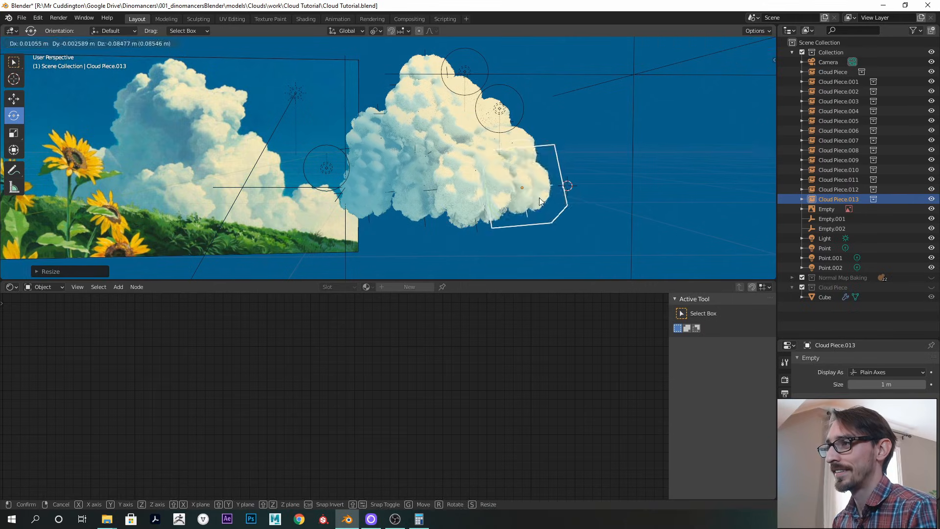
pyautogui.click(554, 196)
pyautogui.scroll(4, 481, 127)
# Scale down Cloud Piece.002 at the cloud's peak, and place a duplicate of it just right of the peak
pyautogui.click(485, 128)
pyautogui.press('s')
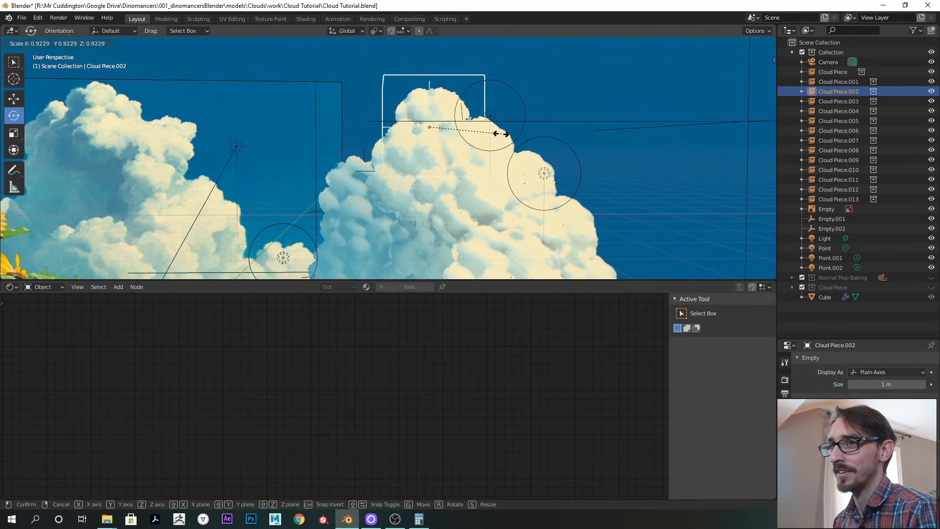
pyautogui.click(492, 133)
pyautogui.hotkey('shift', 'd')
pyautogui.click(518, 126)
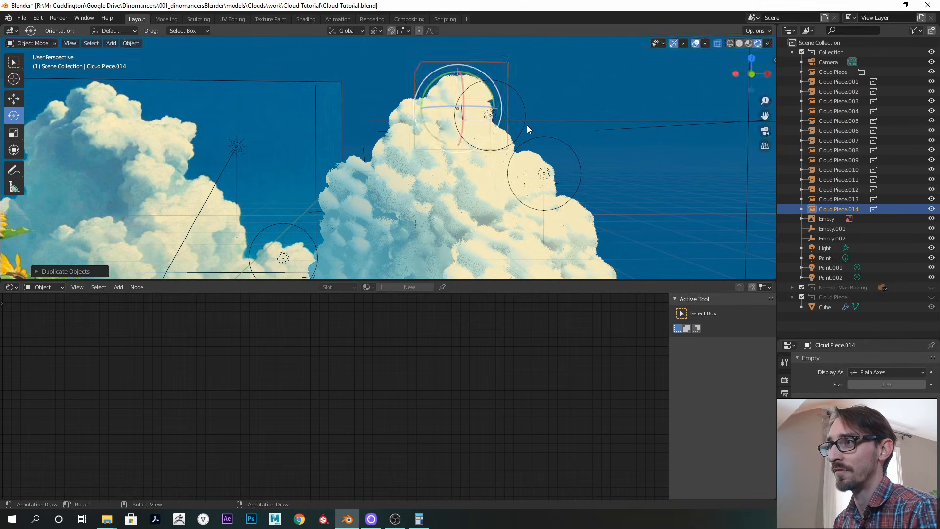
pyautogui.click(509, 127)
pyautogui.press('g')
pyautogui.click(509, 143)
pyautogui.press('g')
pyautogui.click(510, 148)
# Duplicate the new peak piece onto the cloud's right shoulder, then scale it and adjust its position and depth
pyautogui.keyDown('shift'); pyautogui.moveTo(504, 185); pyautogui.dragTo(502, 145, button='middle'); pyautogui.keyUp('shift')
pyautogui.hotkey('shift', 'd')
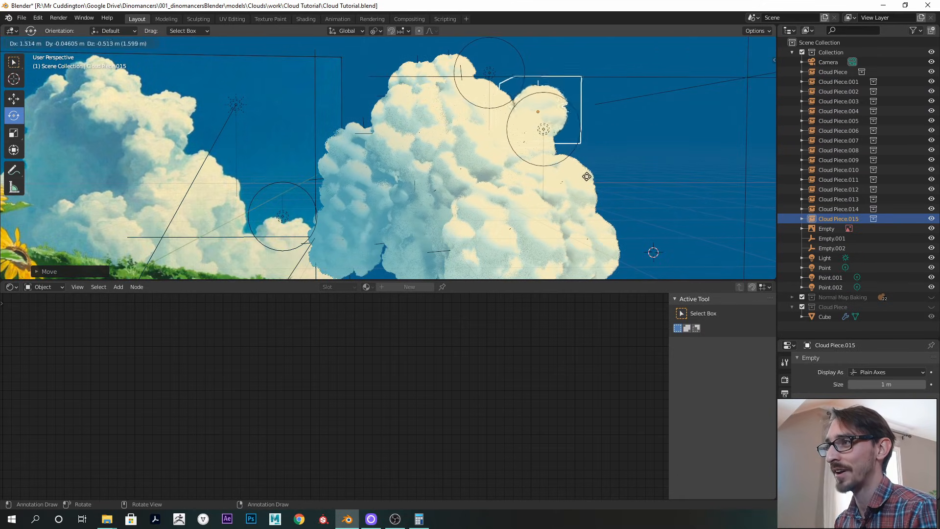
pyautogui.click(586, 176)
pyautogui.press('s')
pyautogui.click(578, 172)
pyautogui.press('g')
pyautogui.click(552, 163)
pyautogui.moveTo(543, 165); pyautogui.dragTo(478, 172, button='middle')
pyautogui.press('g')
pyautogui.click(421, 166)
# Select the main Light and rotate it freely to relight the enlarged cloud
pyautogui.moveTo(422, 189); pyautogui.dragTo(449, 215, button='middle')
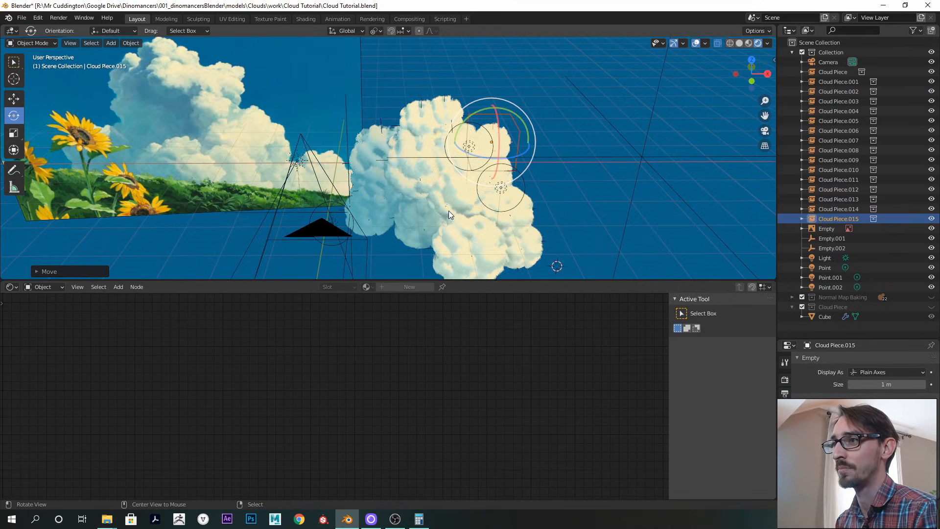
pyautogui.moveTo(559, 169); pyautogui.dragTo(529, 176, button='middle')
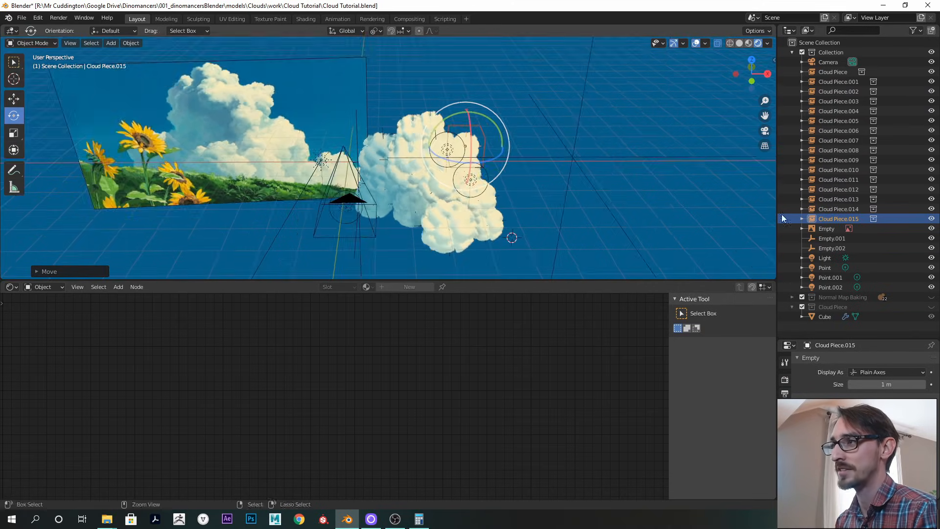
pyautogui.click(824, 316)
pyautogui.click(825, 258)
pyautogui.moveTo(333, 185); pyautogui.dragTo(379, 199)
pyautogui.keyDown('alt'); pyautogui.moveTo(379, 198); pyautogui.dragTo(474, 154); pyautogui.keyUp('alt')
# Inspect the cloud's edges and overall shape with the viewport overlays hidden, then restore the overlays
pyautogui.hotkey('shift', 'alt', 'z')
pyautogui.scroll(5, 475, 154)
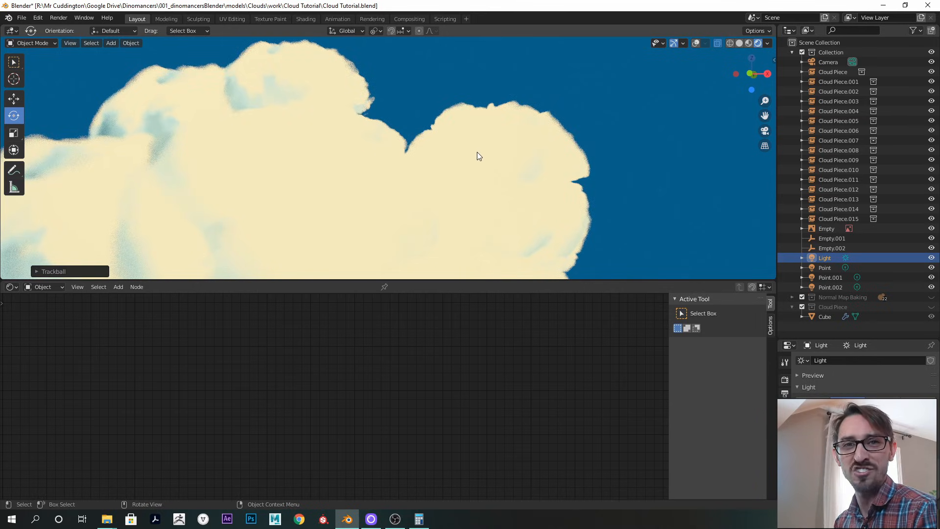
pyautogui.scroll(-7, 477, 156)
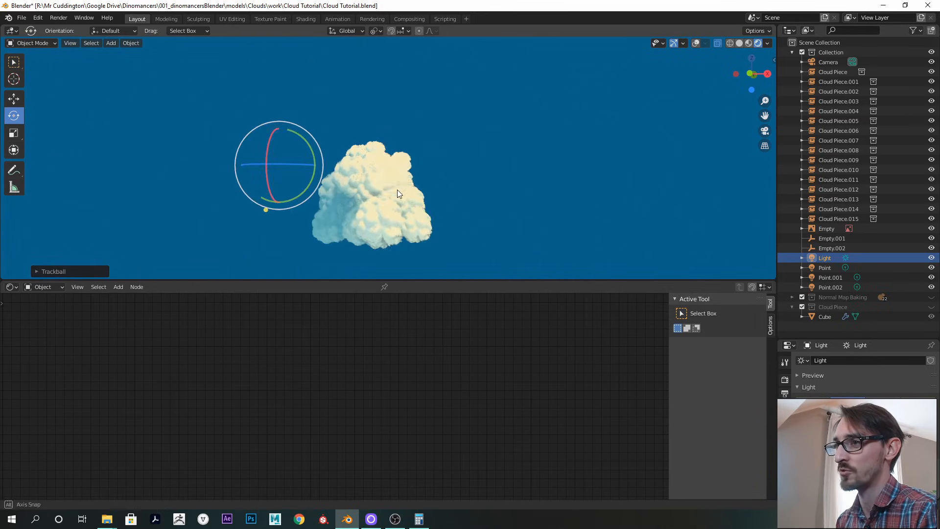
pyautogui.scroll(2, 432, 175)
pyautogui.hotkey('shift', 'alt', 'z')
pyautogui.scroll(2, 478, 166)
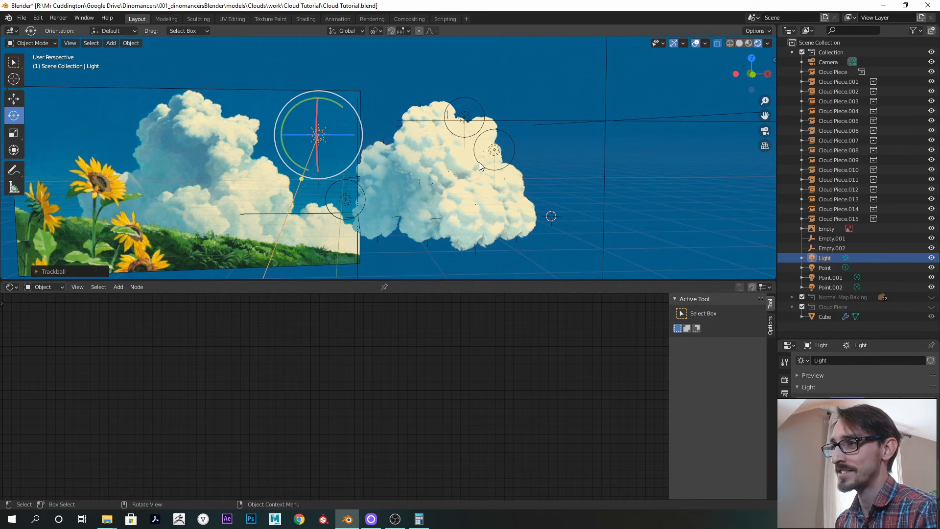
# Move Empty.002 slightly closer to the cloud's right side
pyautogui.click(606, 122)
pyautogui.press('g')
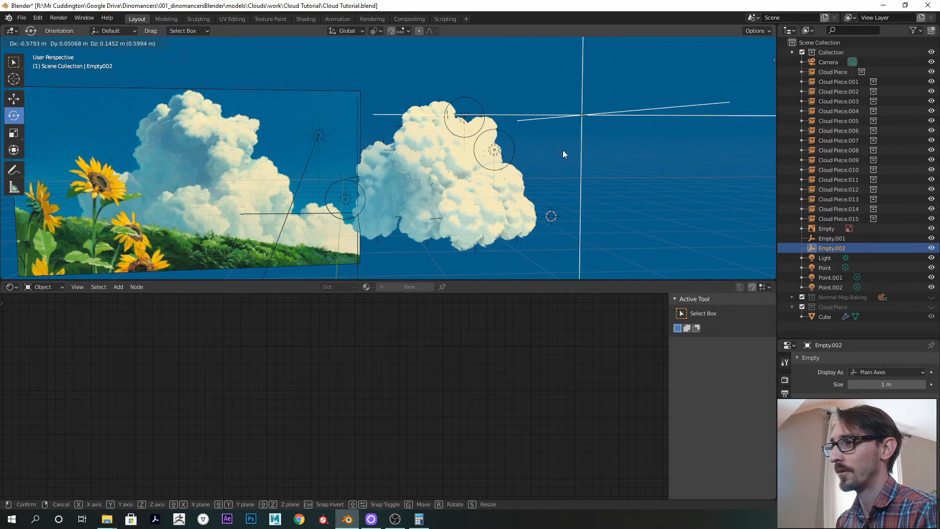
pyautogui.click(562, 149)
# Review the Cube's node tree from the Extra Light gradients back to the Round Shape and Noise groups, and enlarge the node editor
pyautogui.click(824, 316)
pyautogui.moveTo(596, 359); pyautogui.dragTo(517, 357, button='middle')
pyautogui.scroll(-12, 329, 393)
pyautogui.moveTo(329, 392); pyautogui.dragTo(488, 418, button='middle')
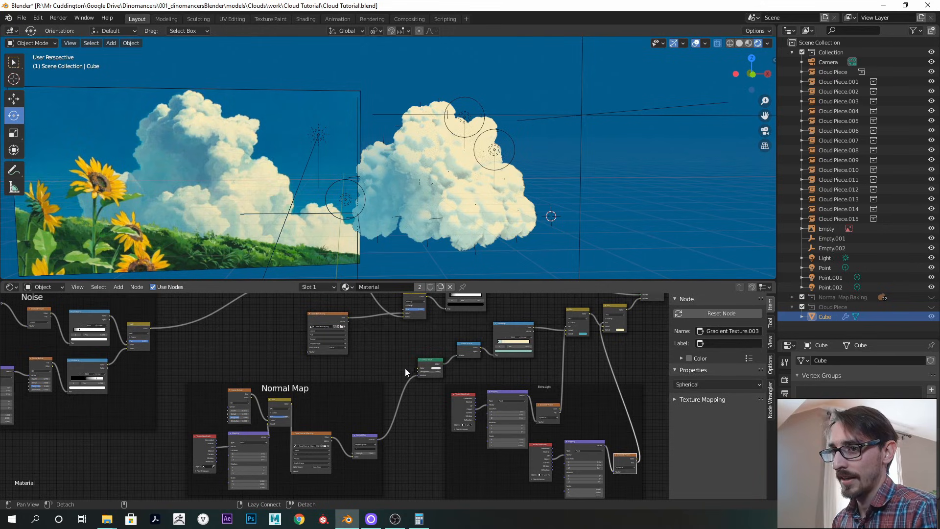
pyautogui.moveTo(364, 367); pyautogui.dragTo(401, 369, button='middle')
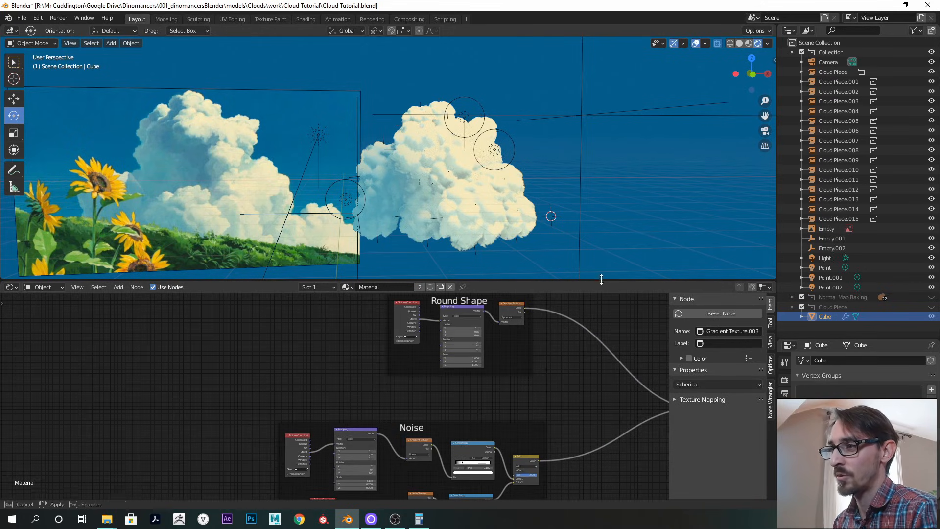
pyautogui.moveTo(600, 280); pyautogui.dragTo(588, 256)
# Duplicate a Cloud Piece from the cloud's upper part and place the copy over the open sky of the painting
pyautogui.keyDown('shift'); pyautogui.moveTo(539, 183); pyautogui.dragTo(502, 179, button='middle'); pyautogui.keyUp('shift')
pyautogui.scroll(1, 533, 166)
pyautogui.click(420, 149)
pyautogui.hotkey('shift', 'd')
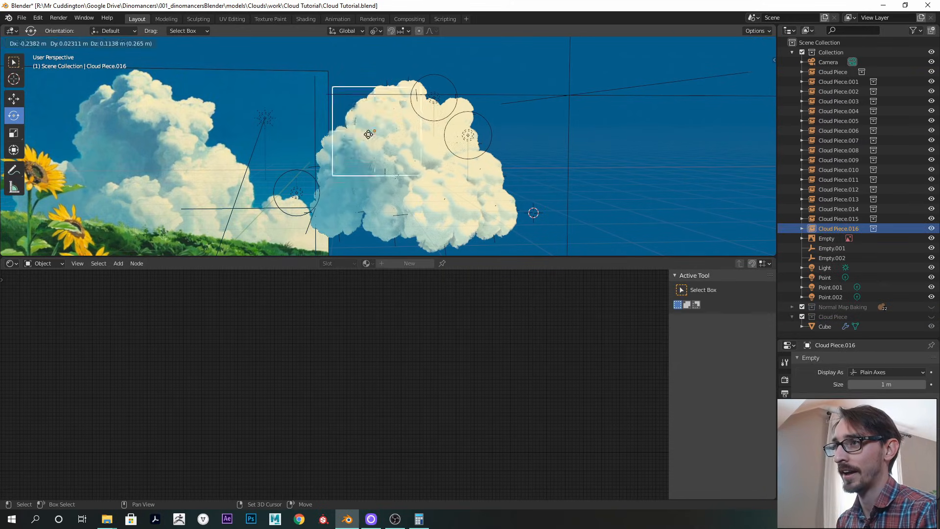
pyautogui.click(183, 140)
# Examine the isolated cloud piece next to the painted cloud, comparing its shape and edges from different views
pyautogui.keyDown('shift'); pyautogui.moveTo(223, 160); pyautogui.dragTo(372, 161, button='middle'); pyautogui.keyUp('shift')
pyautogui.scroll(1, 293, 158)
pyautogui.keyDown('shift'); pyautogui.moveTo(443, 159); pyautogui.dragTo(389, 139, button='middle'); pyautogui.keyUp('shift')
pyautogui.scroll(-1, 389, 139)
pyautogui.keyDown('shift'); pyautogui.moveTo(558, 150); pyautogui.dragTo(483, 136, button='middle'); pyautogui.keyUp('shift')
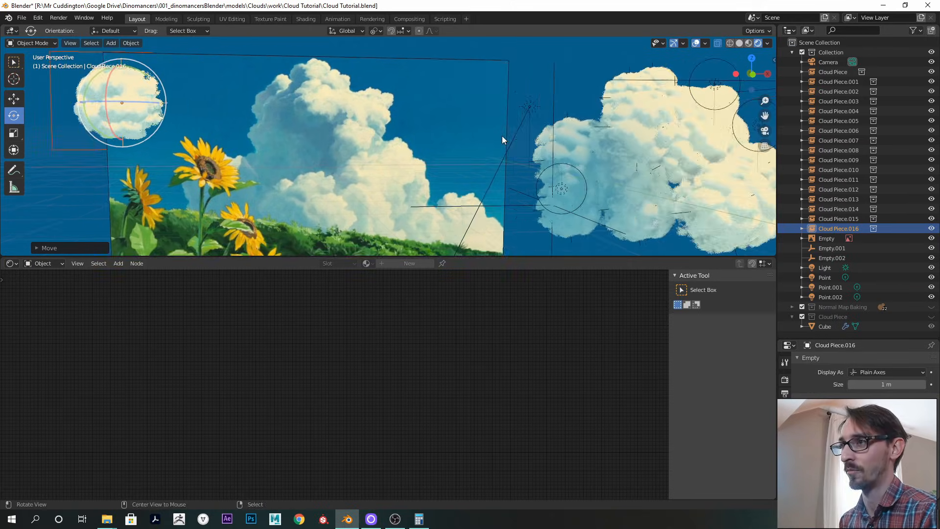
pyautogui.scroll(-2, 484, 136)
pyautogui.keyDown('shift'); pyautogui.moveTo(316, 141); pyautogui.dragTo(368, 133, button='middle'); pyautogui.keyUp('shift')
pyautogui.scroll(1, 387, 134)
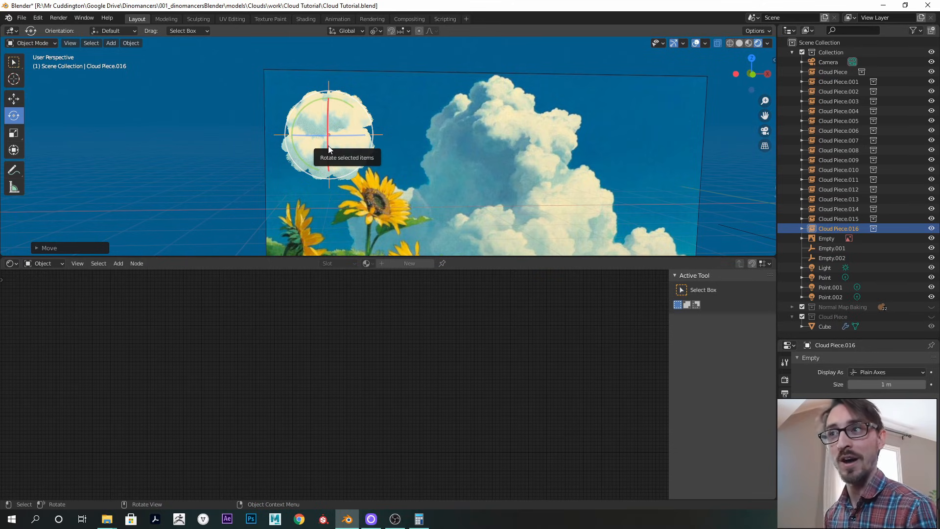
pyautogui.moveTo(391, 195); pyautogui.dragTo(368, 162, button='middle')
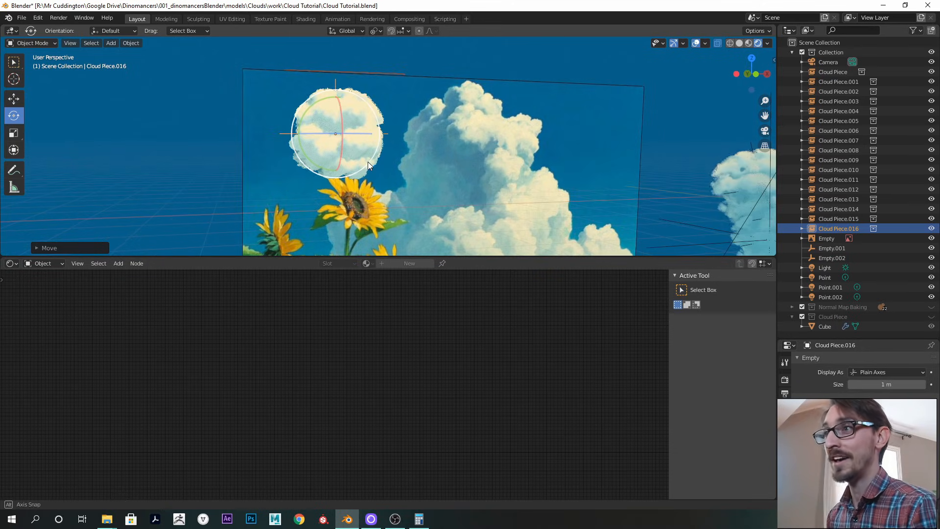
# Expand the Viewport Display settings in the Cube's object properties, enlarge the properties area, and check the same settings for Cloud Piece.016
pyautogui.click(825, 326)
pyautogui.scroll(2, 336, 338)
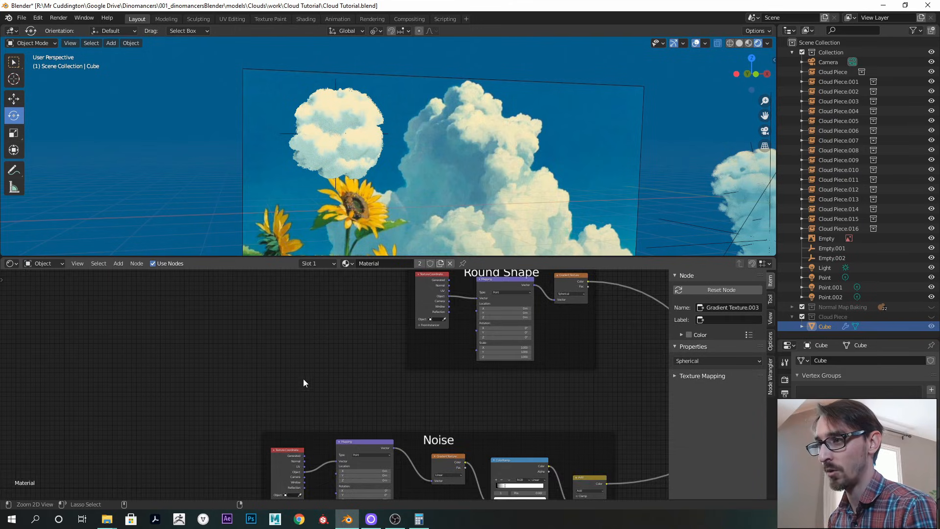
pyautogui.scroll(2, 338, 345)
pyautogui.moveTo(848, 337); pyautogui.dragTo(837, 118)
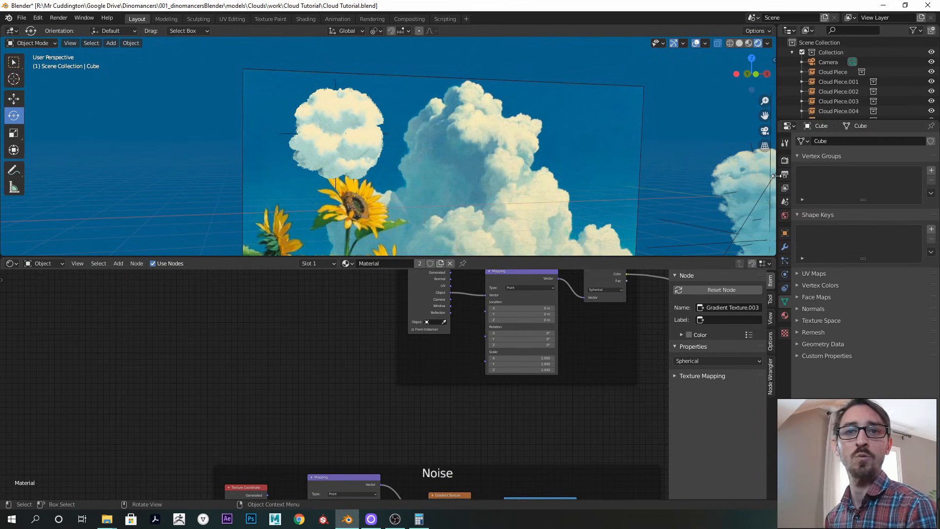
pyautogui.click(785, 234)
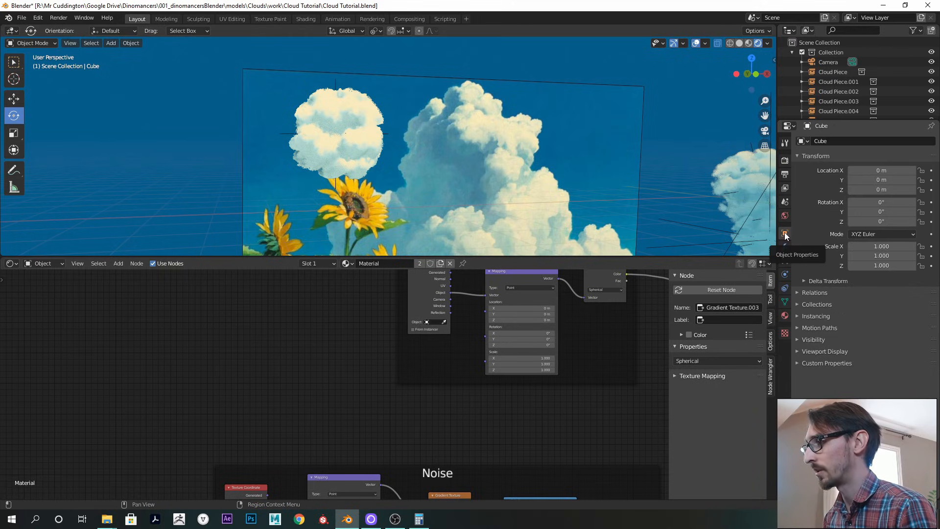
pyautogui.click(824, 352)
pyautogui.moveTo(854, 120); pyautogui.dragTo(847, 38)
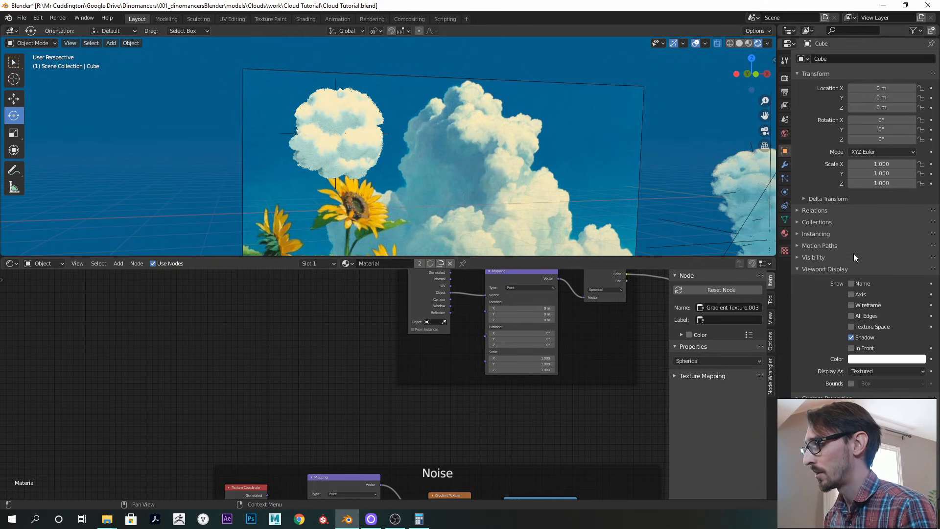
pyautogui.click(869, 360)
pyautogui.moveTo(356, 316); pyautogui.dragTo(328, 341, button='middle')
pyautogui.click(314, 367)
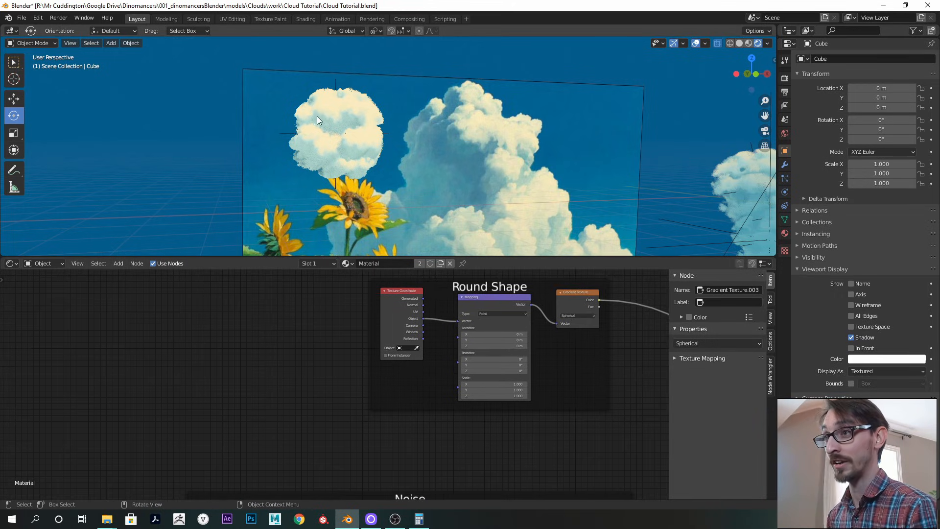
pyautogui.click(335, 117)
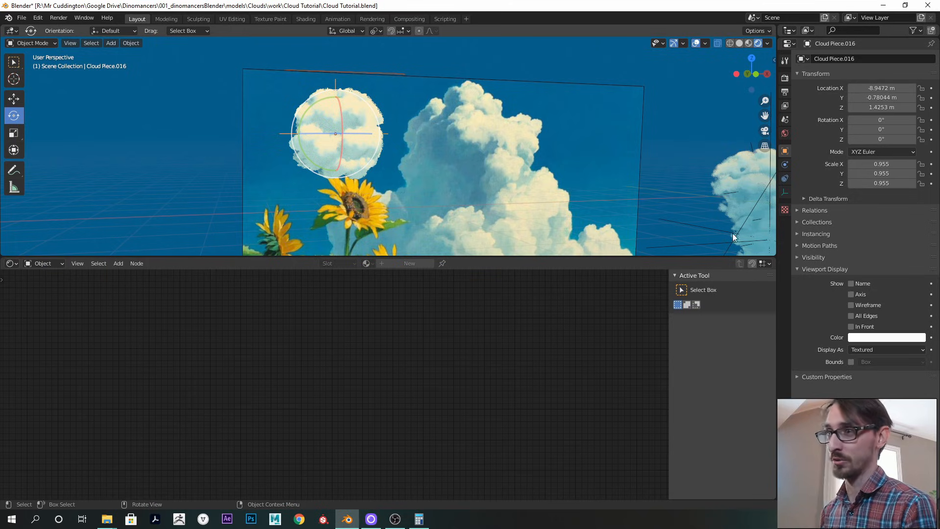
pyautogui.moveTo(866, 38)
pyautogui.mouseDown()
pyautogui.moveTo(851, 345)
pyautogui.moveTo(853, 47)
pyautogui.mouseUp()
# Add an Object Info node to the Cube's material and place it in the empty space beside the Round Shape group
pyautogui.click(853, 328)
pyautogui.scroll(1, 286, 363)
pyautogui.hotkey('shift', 'a')
pyautogui.write('obje')
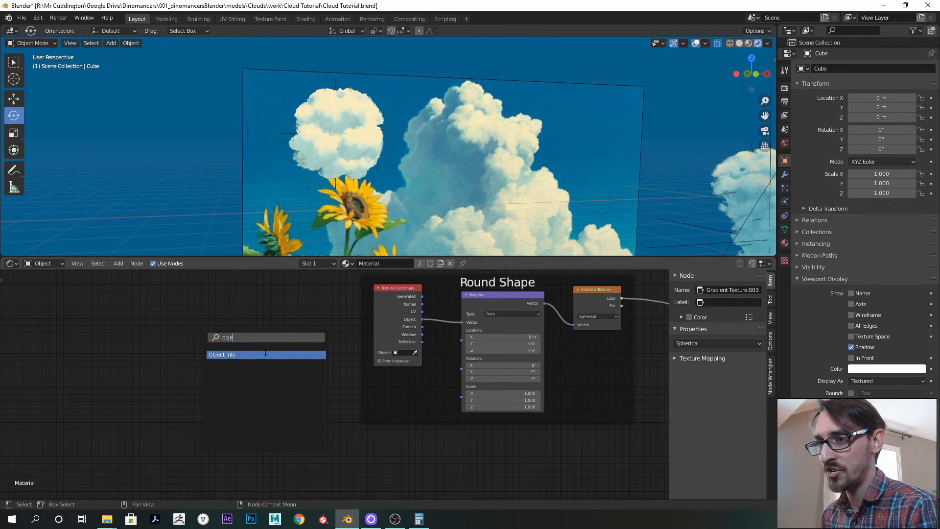
pyautogui.click(266, 354)
pyautogui.click(247, 384)
pyautogui.moveTo(190, 443); pyautogui.dragTo(216, 391, button='middle')
pyautogui.scroll(3, 216, 390)
pyautogui.moveTo(187, 307); pyautogui.dragTo(216, 332)
pyautogui.moveTo(187, 320); pyautogui.dragTo(166, 327)
pyautogui.moveTo(224, 326); pyautogui.dragTo(260, 340, button='middle')
pyautogui.moveTo(219, 360); pyautogui.dragTo(225, 363)
pyautogui.moveTo(297, 336); pyautogui.dragTo(208, 351, button='middle')
pyautogui.scroll(-5, 219, 385)
pyautogui.moveTo(171, 360); pyautogui.dragTo(179, 362)
# Show the Cube's viewport color as RGB values, and add a Separate RGB node with its Image input fed by Object Info's Color
pyautogui.click(866, 369)
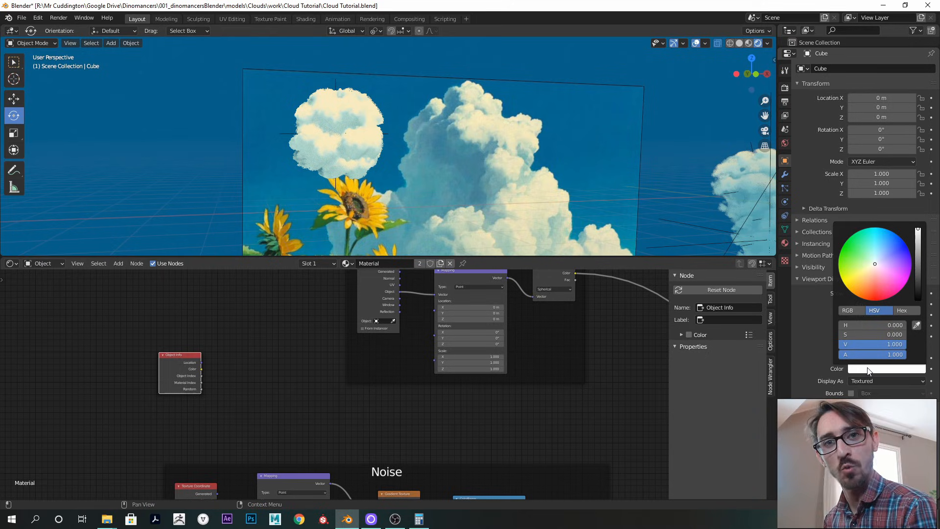
pyautogui.click(848, 310)
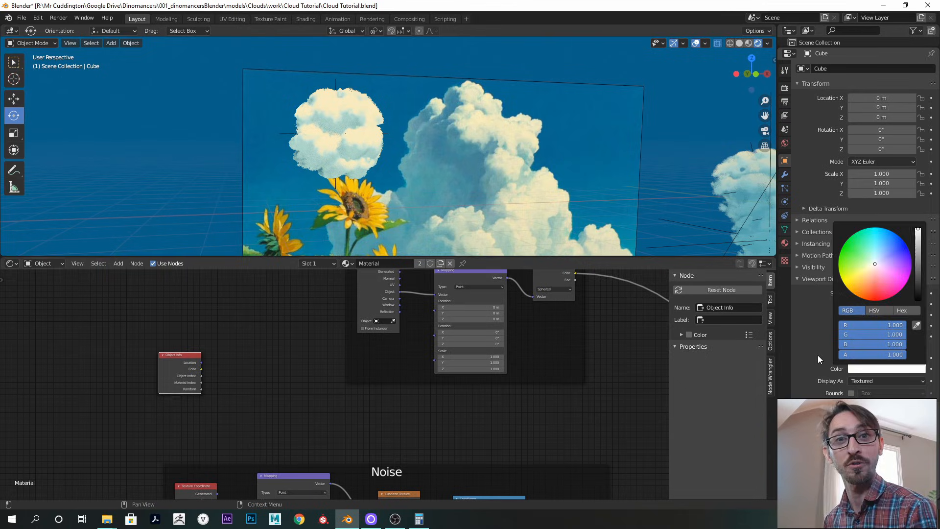
pyautogui.keyDown('alt'); pyautogui.moveTo(272, 342); pyautogui.dragTo(260, 369); pyautogui.keyUp('alt')
pyautogui.moveTo(155, 387); pyautogui.dragTo(156, 369)
pyautogui.keyDown('alt'); pyautogui.moveTo(205, 371); pyautogui.dragTo(283, 324); pyautogui.keyUp('alt')
pyautogui.hotkey('shift', 'a')
pyautogui.write('separa')
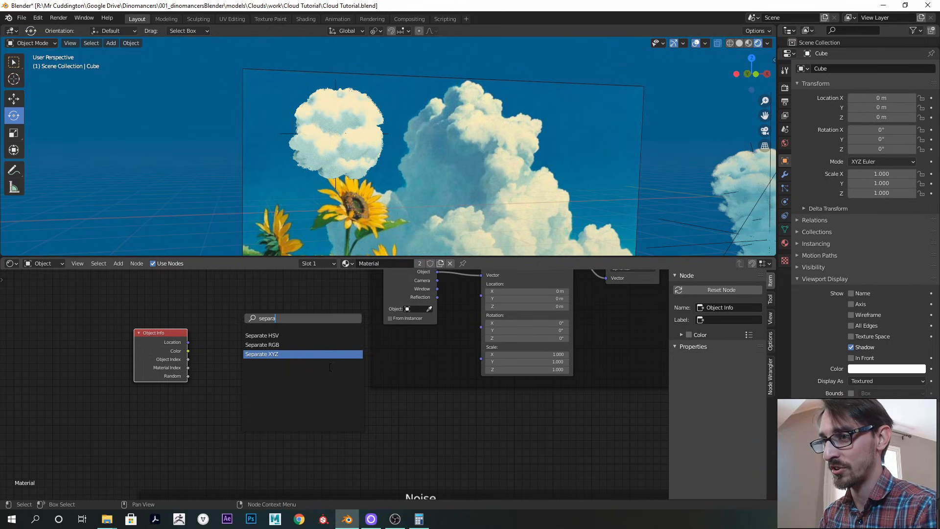
pyautogui.click(264, 344)
pyautogui.moveTo(188, 351); pyautogui.dragTo(212, 368)
pyautogui.moveTo(122, 299); pyautogui.dragTo(240, 373)
pyautogui.moveTo(235, 349); pyautogui.dragTo(144, 373)
# Add a Combine XYZ node next to the Separate RGB node
pyautogui.click(249, 325)
pyautogui.hotkey('shift', 'a')
pyautogui.click(248, 313)
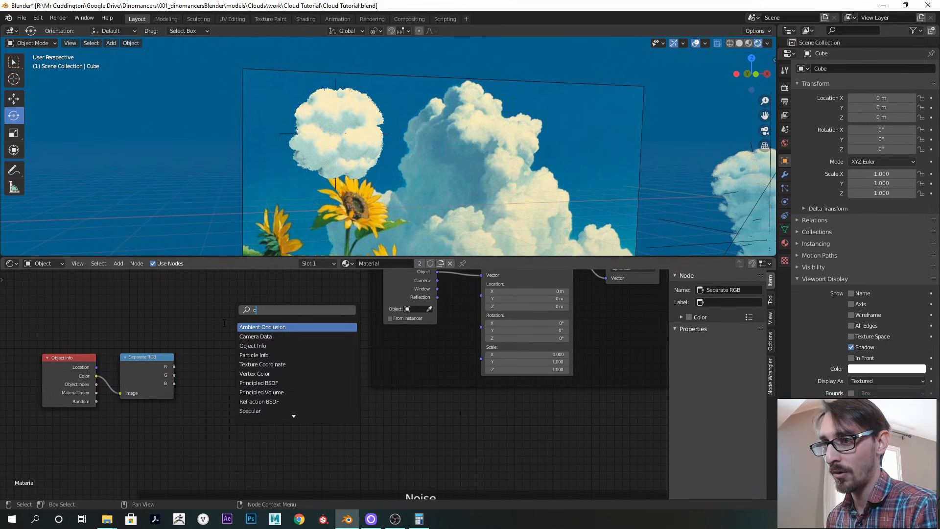
pyautogui.write('combine')
pyautogui.click(275, 346)
pyautogui.click(245, 367)
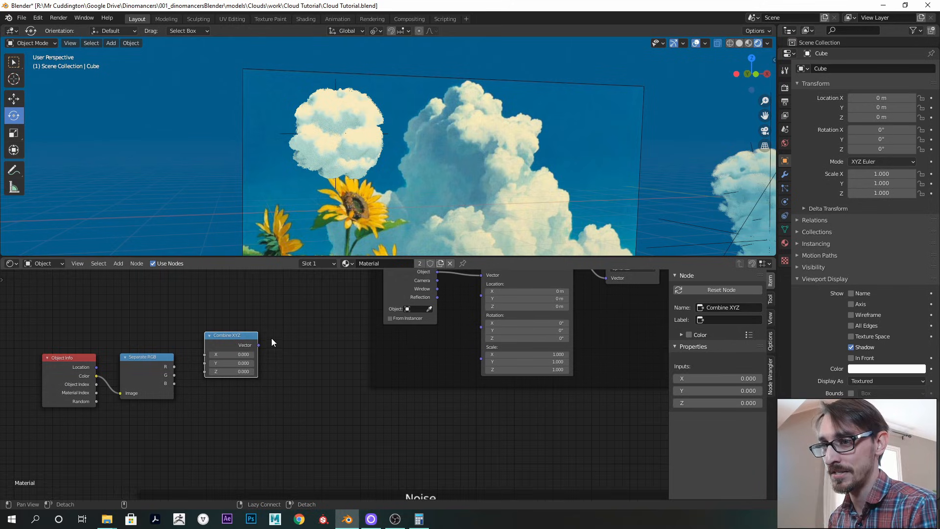
pyautogui.moveTo(227, 340); pyautogui.dragTo(209, 389, button='middle')
pyautogui.keyDown('alt'); pyautogui.moveTo(442, 338); pyautogui.dragTo(474, 322); pyautogui.keyUp('alt')
# Try shifting the Y location of the Noise group's lower Mapping node to values such as -1.5 m, and reset it
pyautogui.click(471, 284)
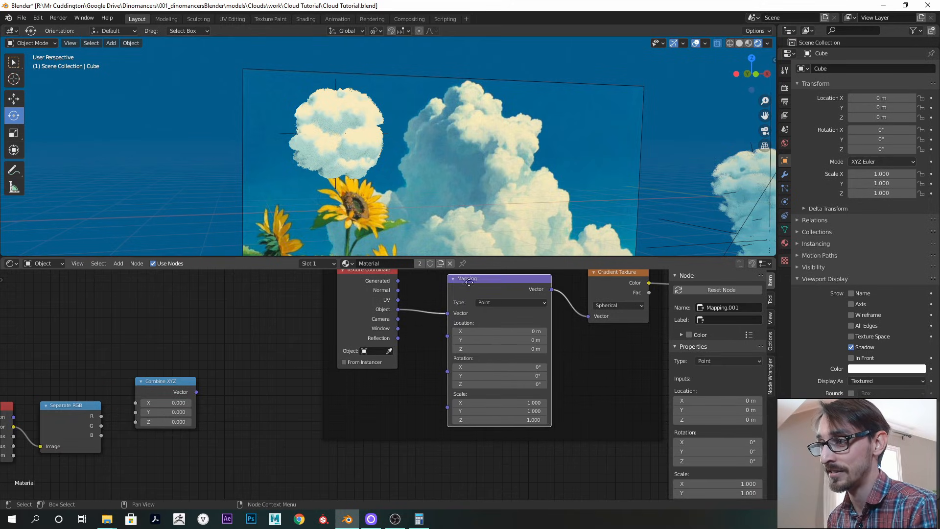
pyautogui.moveTo(471, 284); pyautogui.dragTo(466, 282)
pyautogui.moveTo(196, 392); pyautogui.dragTo(242, 388)
pyautogui.keyDown('alt'); pyautogui.moveTo(224, 387); pyautogui.dragTo(300, 347); pyautogui.keyUp('alt')
pyautogui.keyDown('ctrl'); pyautogui.keyDown('alt'); pyautogui.moveTo(208, 379); pyautogui.dragTo(215, 376); pyautogui.keyUp('alt'); pyautogui.keyUp('ctrl')
pyautogui.keyDown('alt'); pyautogui.moveTo(303, 330); pyautogui.dragTo(271, 371); pyautogui.keyUp('alt')
pyautogui.keyDown('alt'); pyautogui.moveTo(271, 370); pyautogui.dragTo(213, 405); pyautogui.keyUp('alt')
pyautogui.keyDown('alt'); pyautogui.moveTo(507, 416); pyautogui.dragTo(455, 319); pyautogui.keyUp('alt')
pyautogui.keyDown('alt'); pyautogui.moveTo(378, 452); pyautogui.dragTo(460, 366); pyautogui.keyUp('alt')
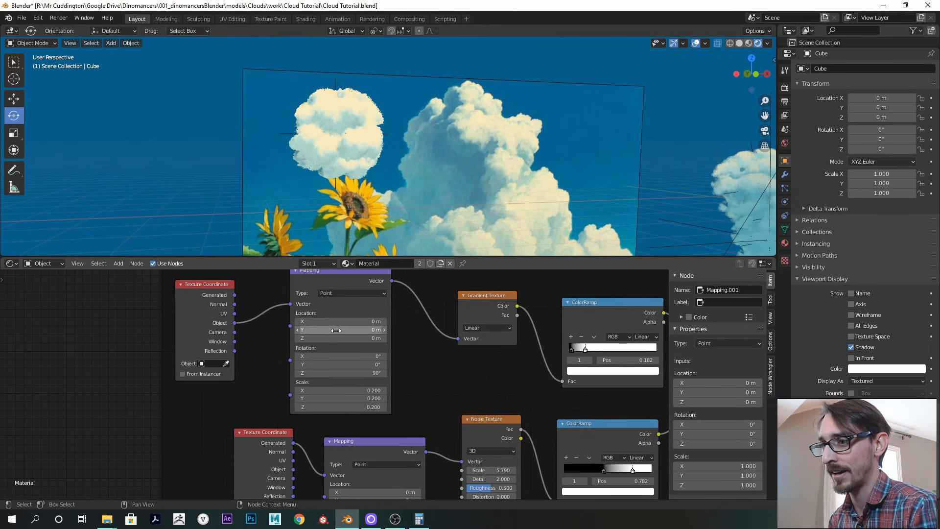
pyautogui.press('BackSpace')
pyautogui.keyDown('alt'); pyautogui.moveTo(327, 153); pyautogui.dragTo(426, 161); pyautogui.keyUp('alt')
pyautogui.keyDown('alt'); pyautogui.moveTo(388, 440); pyautogui.dragTo(395, 336); pyautogui.keyUp('alt')
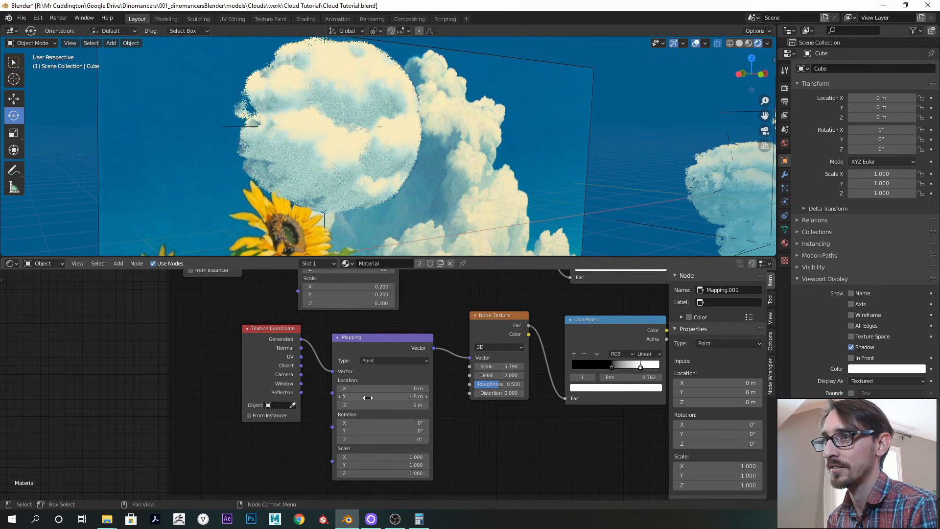
pyautogui.keyDown('alt'); pyautogui.moveTo(232, 371); pyautogui.dragTo(322, 408); pyautogui.keyUp('alt')
pyautogui.keyDown('alt'); pyautogui.moveTo(266, 300); pyautogui.dragTo(310, 441); pyautogui.keyUp('alt')
pyautogui.keyDown('alt'); pyautogui.moveTo(462, 338); pyautogui.dragTo(367, 362); pyautogui.keyUp('alt')
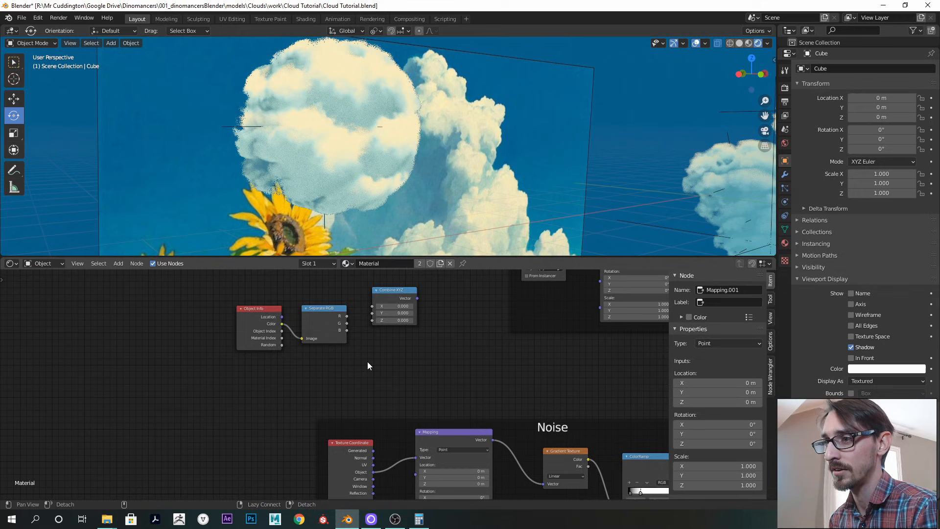
# Move the Object Info, Separate RGB and Combine XYZ nodes down beside the Noise group
pyautogui.moveTo(332, 307); pyautogui.dragTo(245, 301)
pyautogui.press('g')
pyautogui.click(86, 443)
pyautogui.keyDown('alt'); pyautogui.moveTo(257, 398); pyautogui.dragTo(232, 282); pyautogui.keyUp('alt')
pyautogui.press('g')
pyautogui.click(226, 363)
pyautogui.keyDown('ctrl'); pyautogui.keyDown('alt'); pyautogui.moveTo(386, 343); pyautogui.dragTo(341, 378); pyautogui.keyUp('alt'); pyautogui.keyUp('ctrl')
pyautogui.keyDown('alt'); pyautogui.moveTo(340, 378); pyautogui.dragTo(402, 363); pyautogui.keyUp('alt')
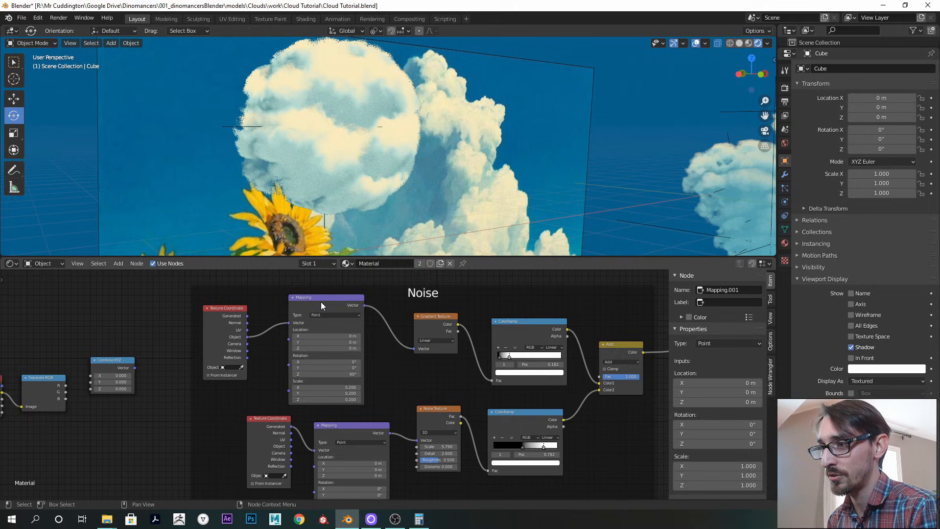
# Shift the Noise group's upper Mapping and Texture Coordinate nodes closer to the lower pair's alignment, and bring the three color nodes level with the lower Mapping
pyautogui.moveTo(321, 305); pyautogui.dragTo(343, 302)
pyautogui.moveTo(224, 310); pyautogui.dragTo(258, 303)
pyautogui.keyDown('alt'); pyautogui.moveTo(262, 406); pyautogui.dragTo(293, 318); pyautogui.keyUp('alt')
pyautogui.moveTo(286, 345); pyautogui.dragTo(281, 352)
pyautogui.keyDown('alt'); pyautogui.moveTo(227, 339); pyautogui.dragTo(339, 360); pyautogui.keyUp('alt')
pyautogui.moveTo(260, 372); pyautogui.dragTo(93, 318)
pyautogui.moveTo(225, 307); pyautogui.dragTo(235, 333)
# Link Separate RGB's R to Combine XYZ's Y, and its Vector to the Location of the Noise group's lower Mapping node
pyautogui.keyDown('ctrl'); pyautogui.keyDown('alt'); pyautogui.moveTo(118, 367); pyautogui.dragTo(145, 345); pyautogui.keyUp('alt'); pyautogui.keyUp('ctrl')
pyautogui.click(119, 345)
pyautogui.keyDown('ctrl'); pyautogui.keyDown('alt'); pyautogui.moveTo(222, 371); pyautogui.dragTo(218, 348); pyautogui.keyUp('alt'); pyautogui.keyUp('ctrl')
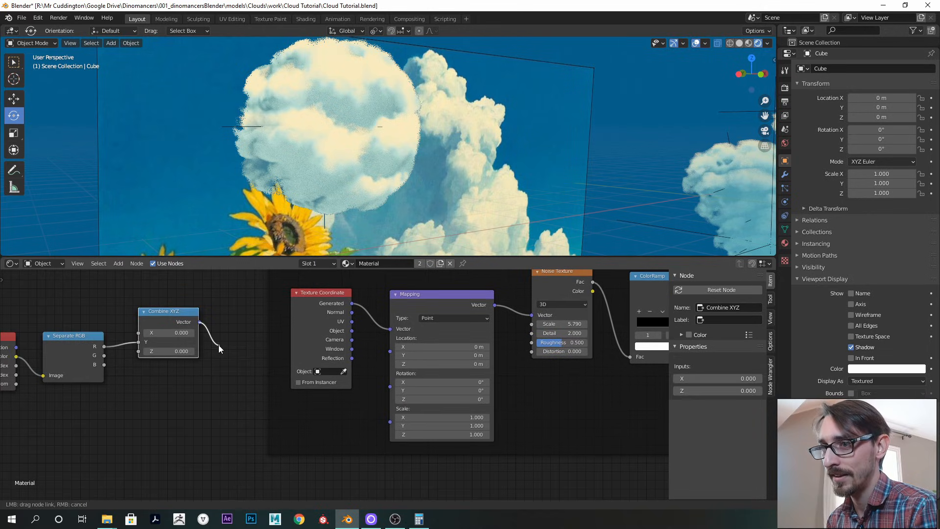
pyautogui.moveTo(389, 354); pyautogui.dragTo(380, 358)
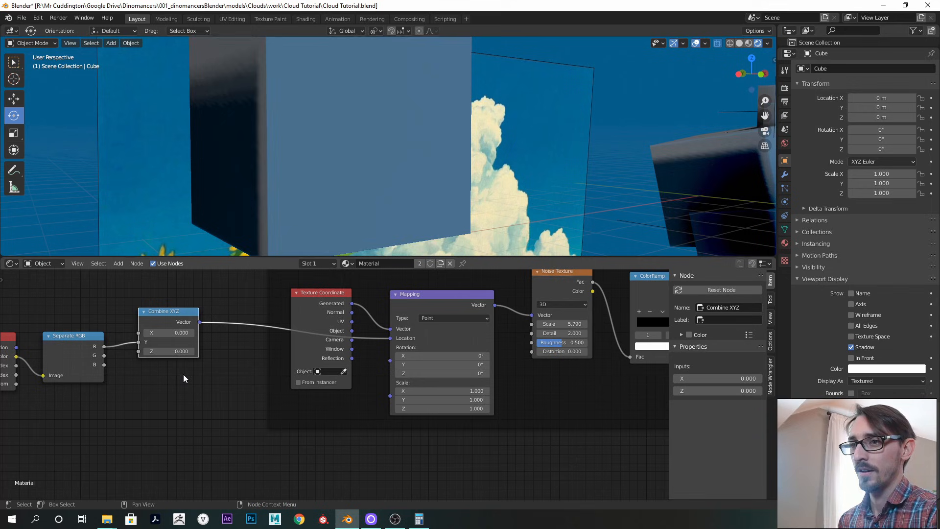
pyautogui.moveTo(190, 374); pyautogui.dragTo(228, 370, button='middle')
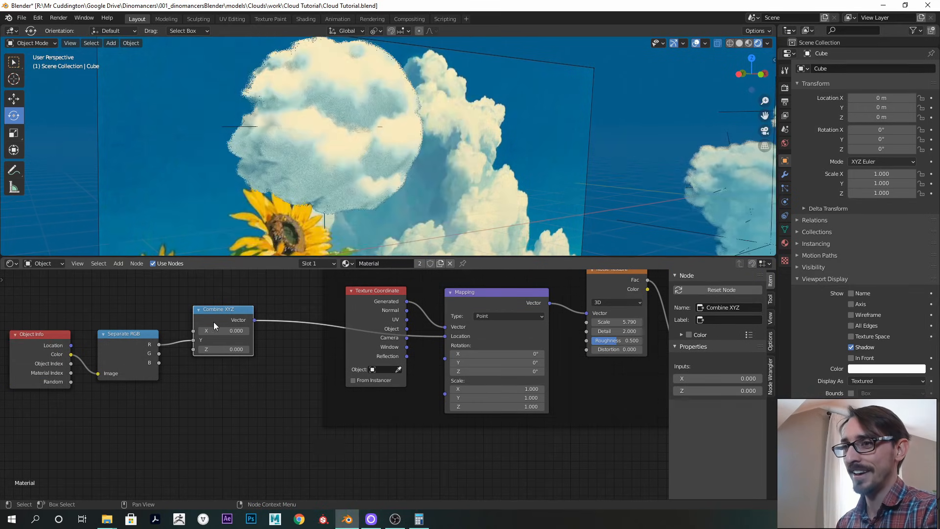
# Duplicate the Combine XYZ node, feed G into its X, Y and Z, and link its Vector to the lower Mapping's Scale
pyautogui.hotkey('shift', 'd')
pyautogui.click(216, 384)
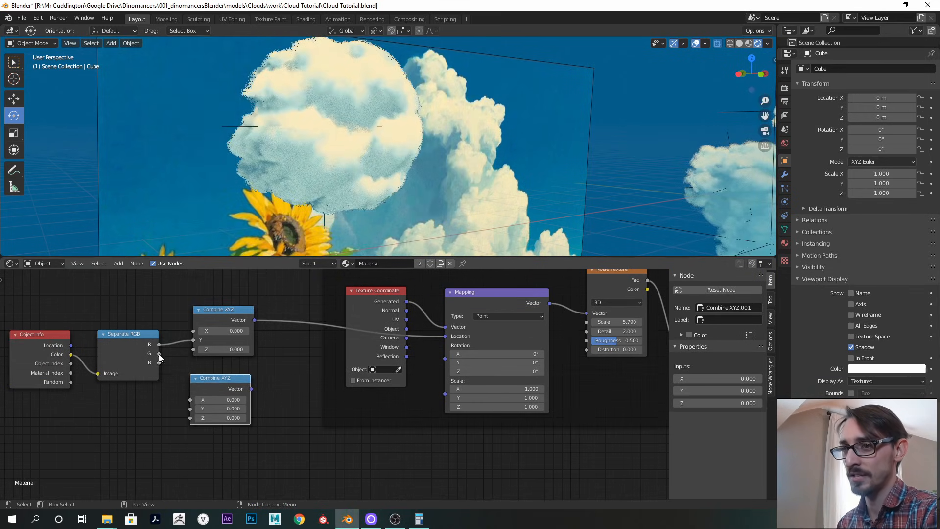
pyautogui.moveTo(158, 353); pyautogui.dragTo(192, 398)
pyautogui.click(146, 344)
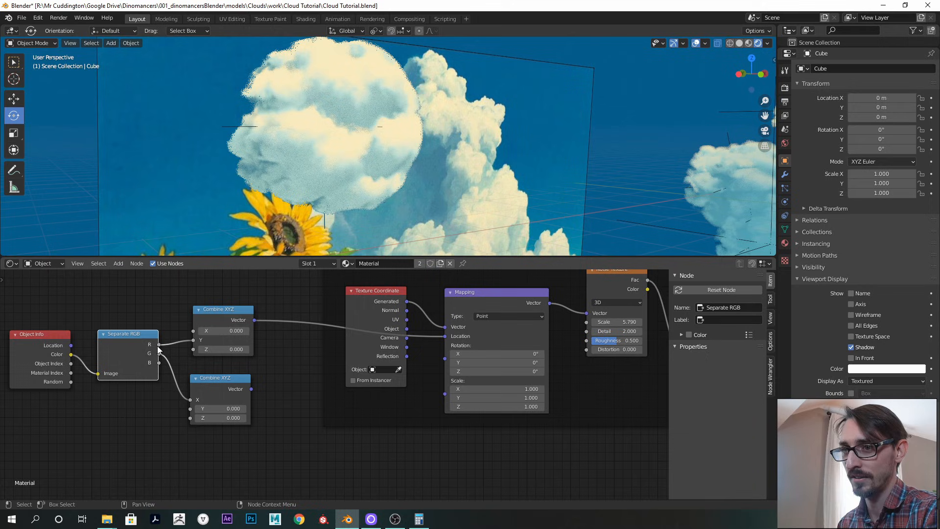
pyautogui.moveTo(187, 412); pyautogui.dragTo(191, 418)
pyautogui.moveTo(255, 389); pyautogui.dragTo(208, 396, button='middle')
pyautogui.moveTo(205, 395); pyautogui.dragTo(398, 398)
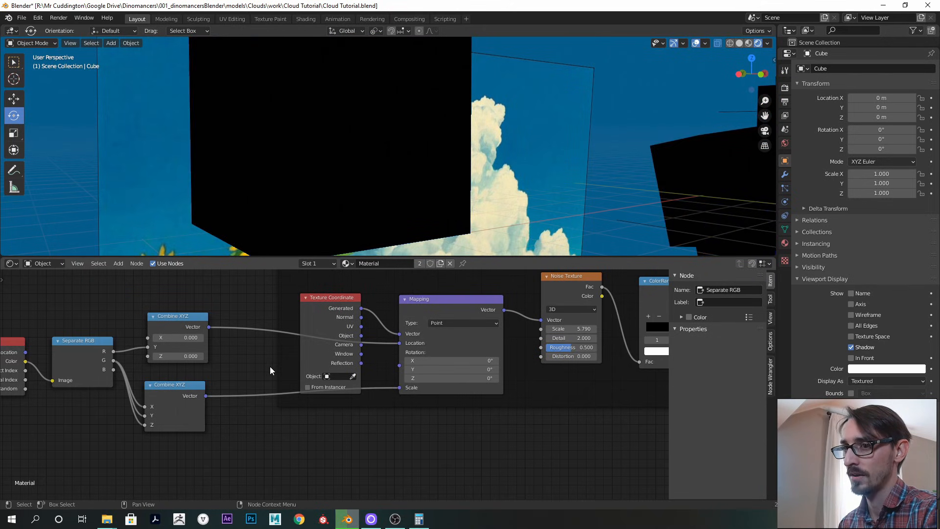
# Tidy the placement of the Object Info, Separate RGB and two Combine XYZ nodes beside the Noise group
pyautogui.moveTo(225, 372); pyautogui.dragTo(200, 399, button='middle')
pyautogui.moveTo(272, 365); pyautogui.dragTo(234, 375, button='middle')
pyautogui.moveTo(55, 331); pyautogui.dragTo(201, 425)
pyautogui.moveTo(209, 357); pyautogui.dragTo(202, 350)
pyautogui.click(275, 347)
pyautogui.moveTo(274, 346); pyautogui.dragTo(145, 392, button='middle')
# Insert a Math node between the Noise Texture and its ColorRamp in the Noise group
pyautogui.click(424, 378)
pyautogui.moveTo(424, 379); pyautogui.dragTo(525, 331, button='middle')
pyautogui.hotkey('shift', 'a')
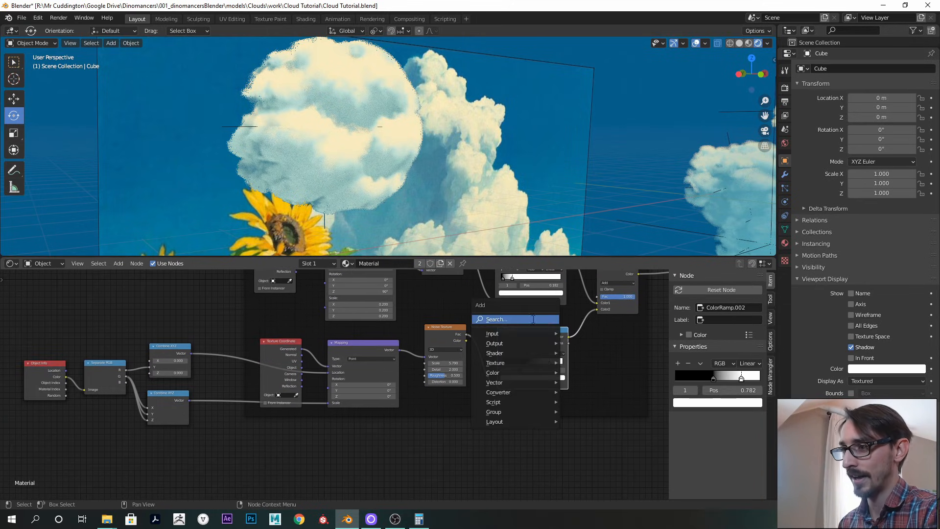
pyautogui.click(539, 319)
pyautogui.write('na')
pyautogui.press('BackSpace')
pyautogui.press('BackSpace')
pyautogui.write('math')
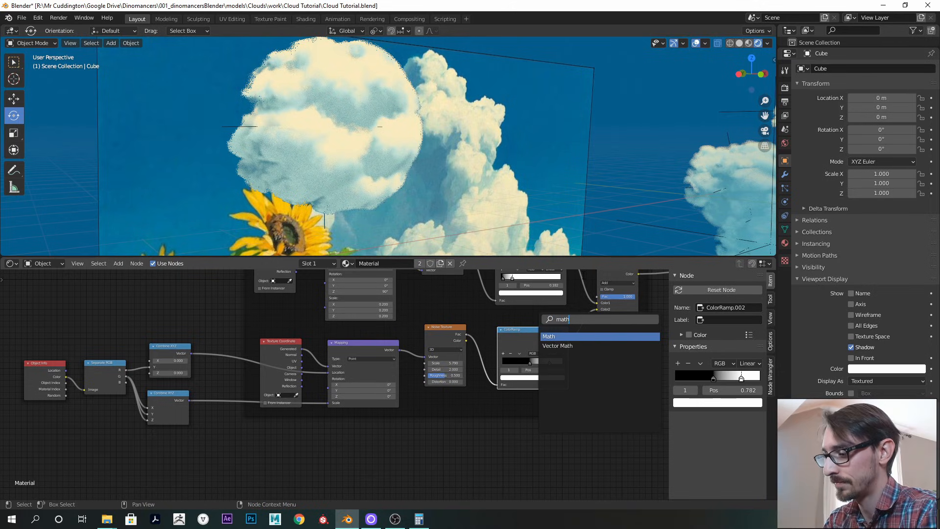
pyautogui.click(572, 335)
pyautogui.click(505, 362)
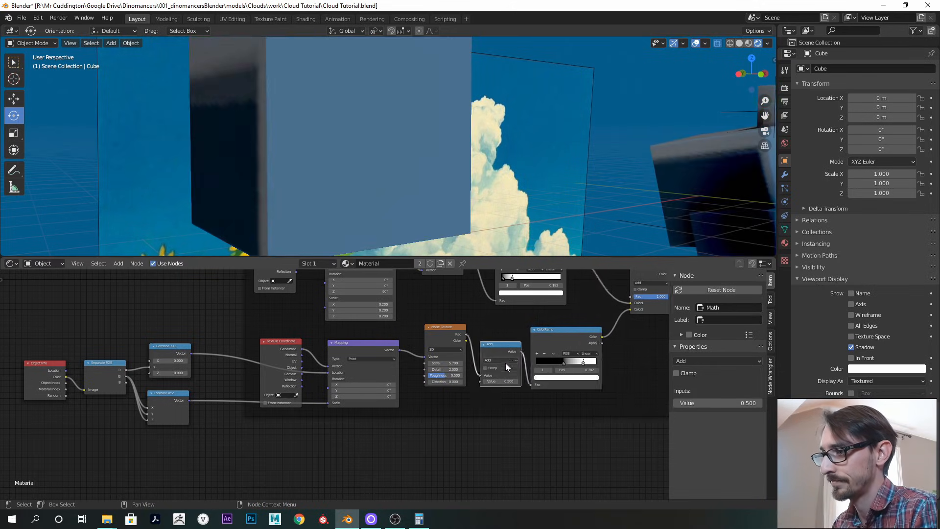
# Set the Math node's operation to Power and drive its Exponent with Separate RGB's B output
pyautogui.click(507, 359)
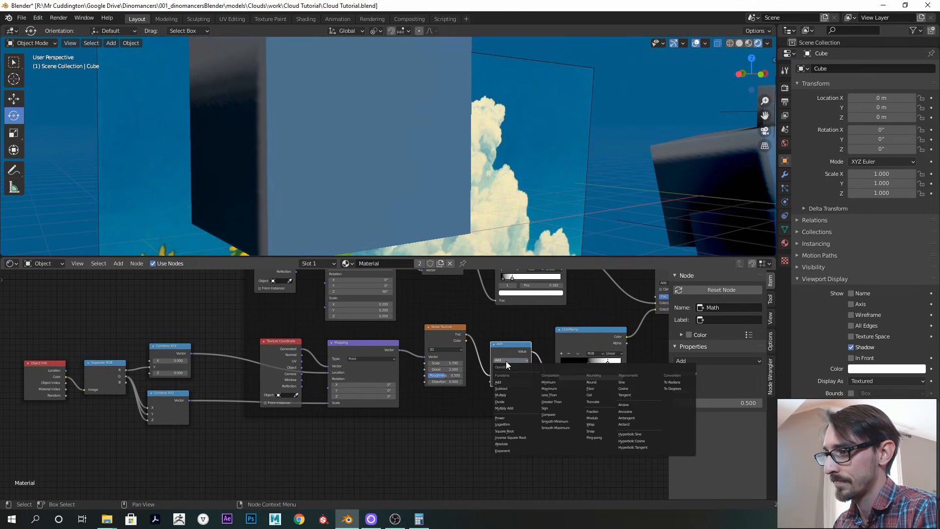
pyautogui.click(510, 418)
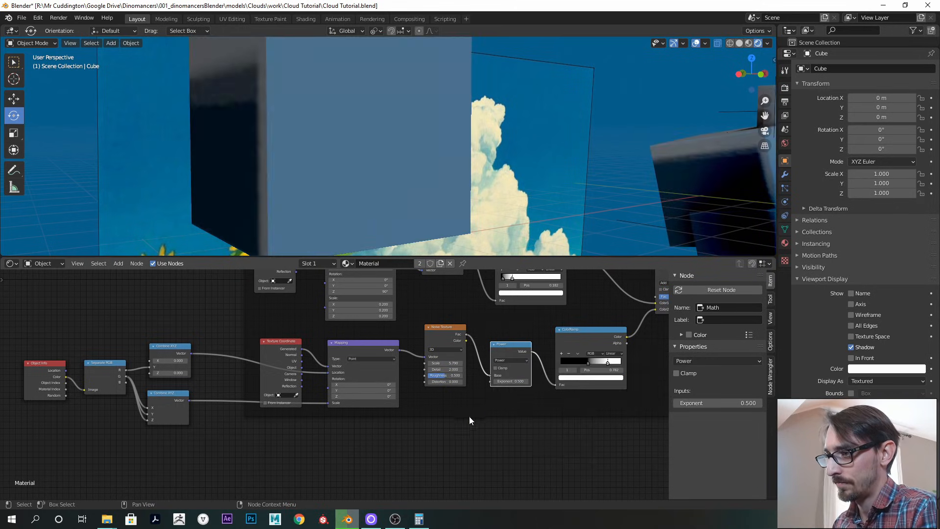
pyautogui.moveTo(127, 382); pyautogui.dragTo(490, 381)
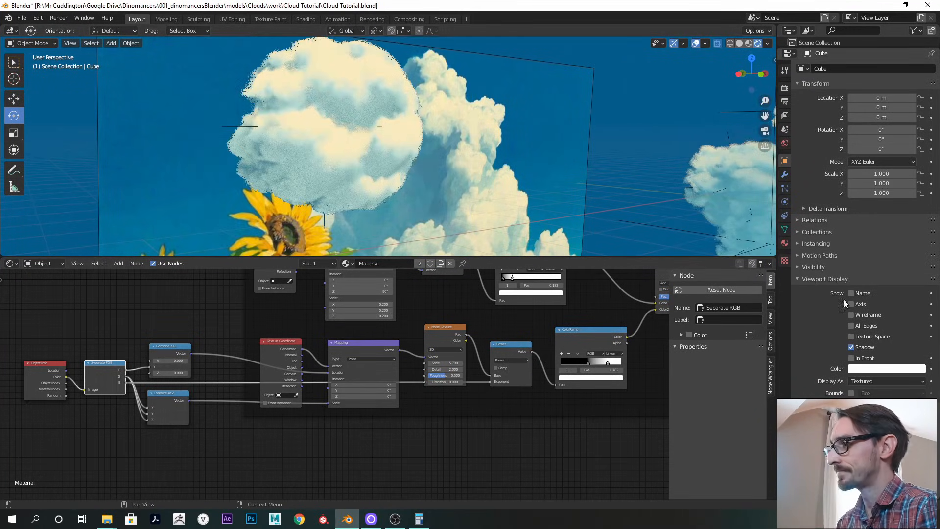
# Lower the R value of Cloud Piece.016's viewport display color to about 0.536 and check its noise shape from another angle
pyautogui.click(868, 368)
pyautogui.click(315, 143)
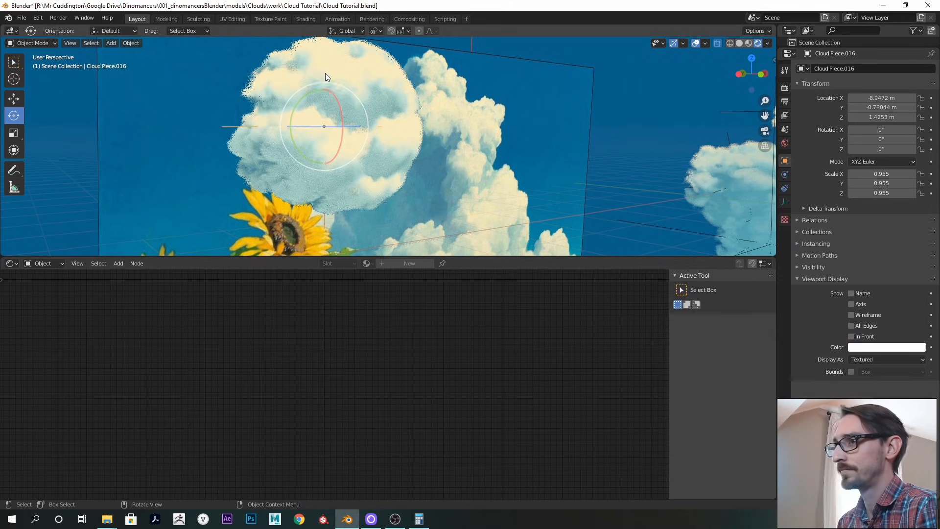
pyautogui.click(879, 347)
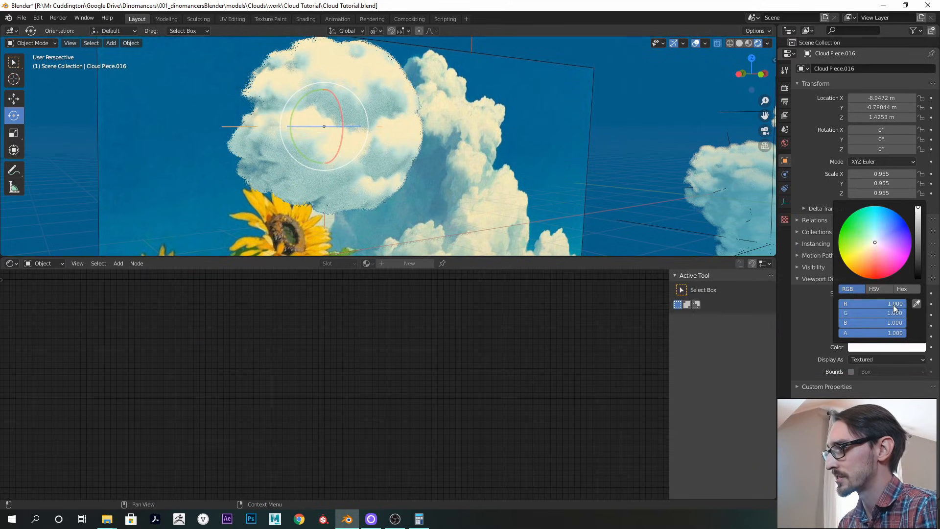
pyautogui.moveTo(886, 303); pyautogui.dragTo(854, 304)
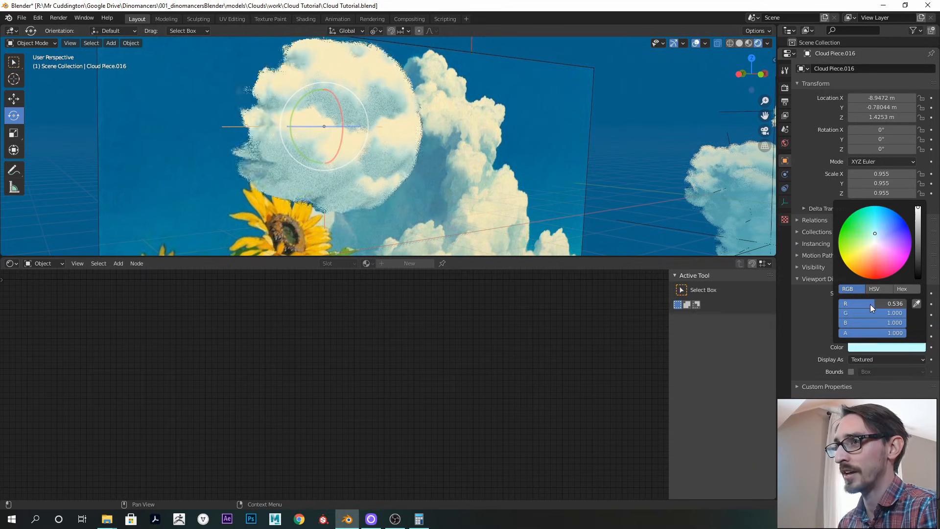
pyautogui.moveTo(589, 240); pyautogui.dragTo(690, 225, button='middle')
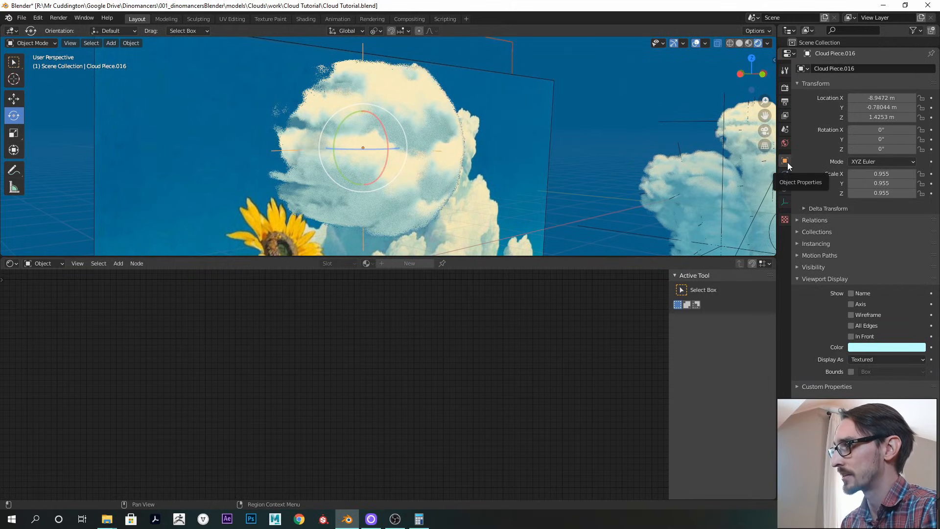
# Set the R value of Cloud Piece.016's viewport display color to about 0.636 and check the noise from another angle
pyautogui.click(868, 349)
pyautogui.moveTo(871, 305)
pyautogui.mouseDown()
pyautogui.moveTo(841, 306)
pyautogui.moveTo(883, 302)
pyautogui.mouseUp()
pyautogui.moveTo(618, 193)
pyautogui.mouseDown(button='middle')
pyautogui.moveTo(584, 189)
pyautogui.moveTo(607, 194)
pyautogui.mouseUp(button='middle')
pyautogui.click(882, 347)
pyautogui.moveTo(886, 304)
pyautogui.mouseDown()
pyautogui.moveTo(847, 307)
pyautogui.moveTo(875, 304)
pyautogui.mouseUp()
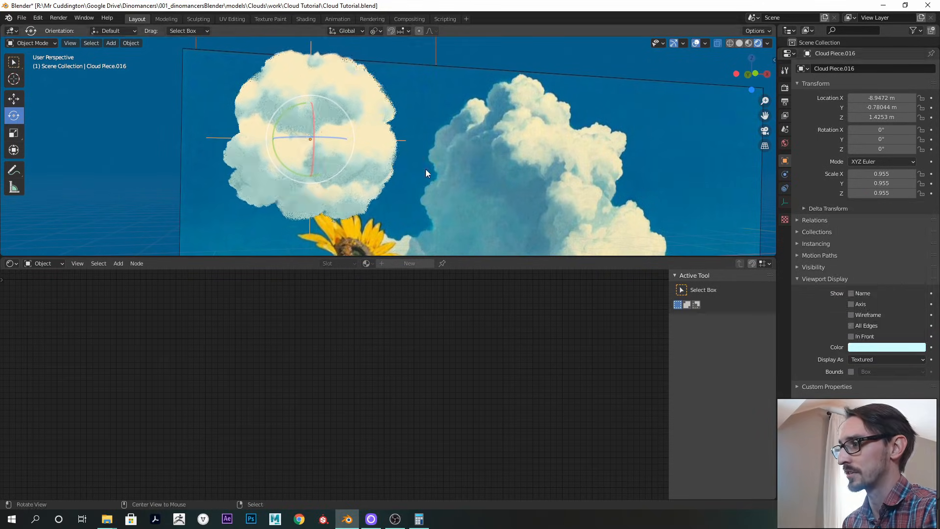
pyautogui.moveTo(419, 178); pyautogui.dragTo(459, 170, button='middle')
# Try different G values for Cloud Piece.016's viewport display color, including 20 and about 0.714
pyautogui.click(871, 348)
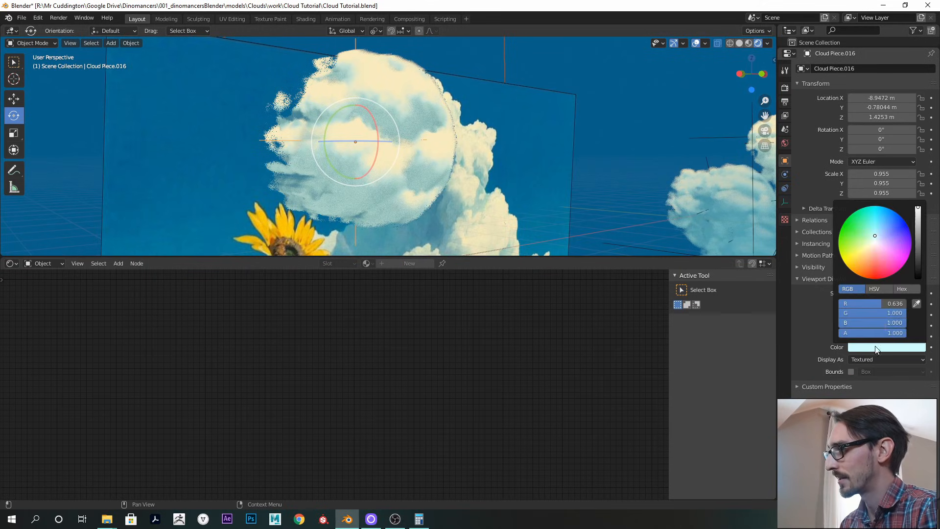
pyautogui.moveTo(893, 311)
pyautogui.mouseDown()
pyautogui.moveTo(838, 316)
pyautogui.moveTo(889, 315)
pyautogui.mouseUp()
pyautogui.click(868, 314)
pyautogui.write('20')
pyautogui.press('Return')
pyautogui.click(890, 347)
pyautogui.moveTo(900, 313)
pyautogui.mouseDown()
pyautogui.moveTo(847, 316)
pyautogui.moveTo(883, 314)
pyautogui.mouseUp()
pyautogui.click(883, 313)
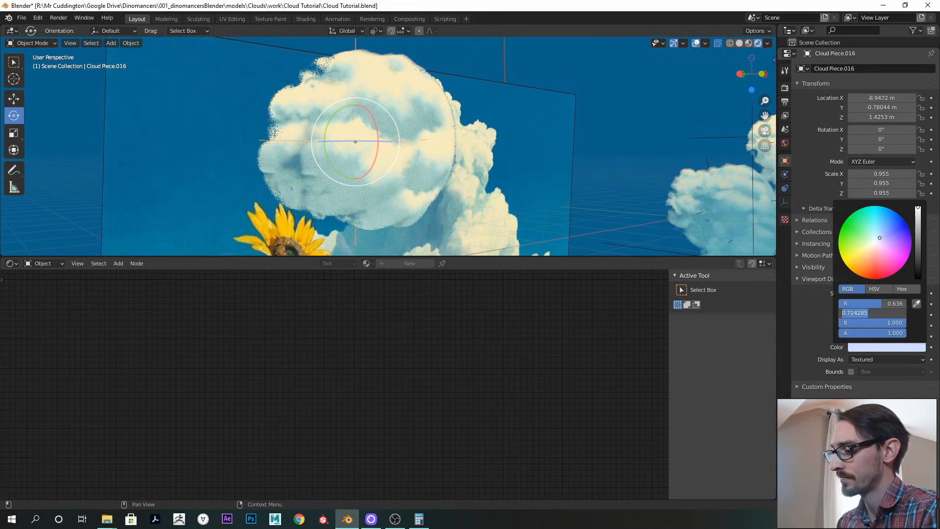
pyautogui.press('Return')
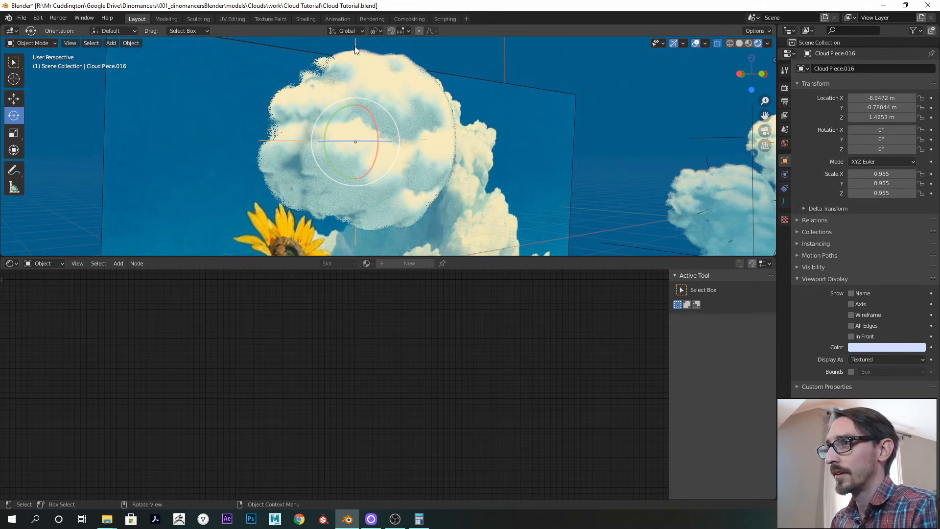
# Set Cloud Piece.016's viewport display color to a G value of about 0.879 and a B value of 2
pyautogui.click(886, 347)
pyautogui.moveTo(891, 312); pyautogui.dragTo(860, 322)
pyautogui.write('2')
pyautogui.press('Return')
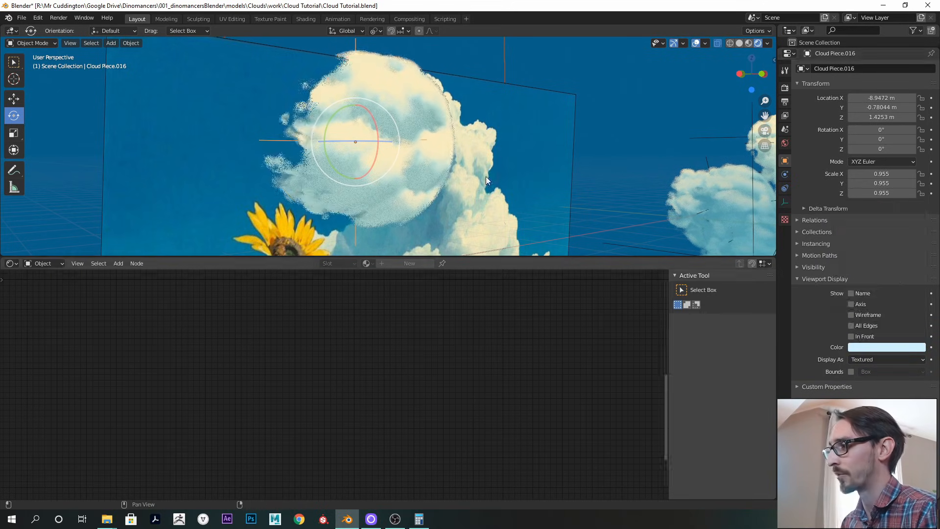
# Lower the B value of Cloud Piece.016's viewport display color to about 1.343 and inspect the cloud from several sides
pyautogui.moveTo(552, 211); pyautogui.dragTo(469, 150, button='middle')
pyautogui.click(876, 347)
pyautogui.moveTo(881, 322)
pyautogui.mouseDown()
pyautogui.moveTo(865, 323)
pyautogui.moveTo(880, 325)
pyautogui.mouseUp()
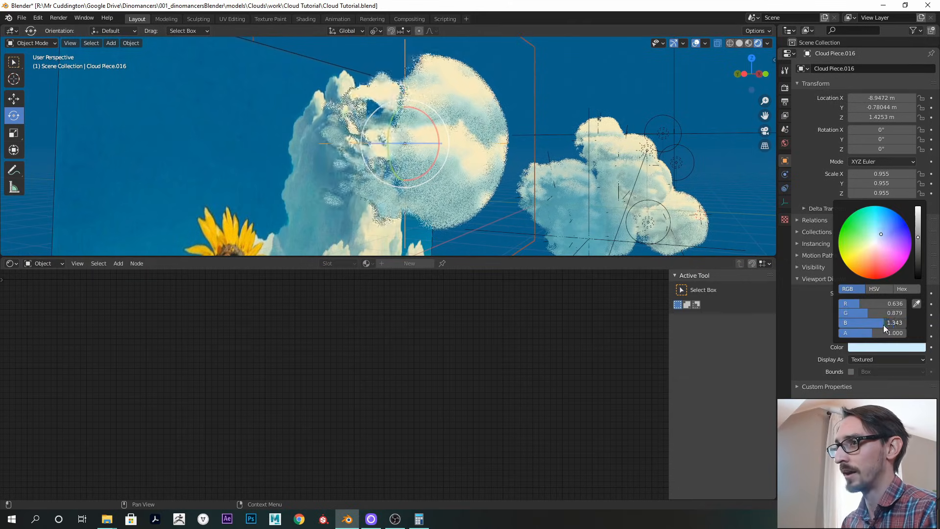
pyautogui.moveTo(495, 184); pyautogui.dragTo(332, 193, button='middle')
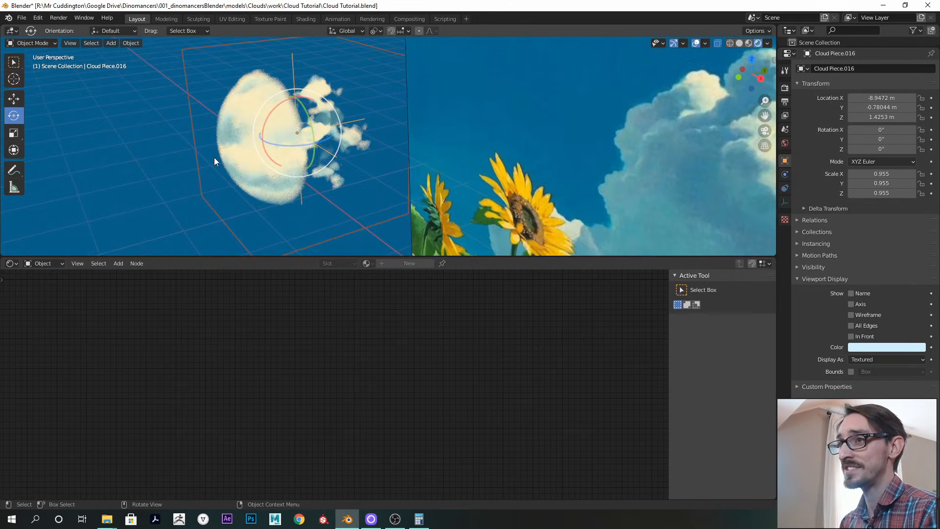
pyautogui.moveTo(273, 151); pyautogui.dragTo(444, 143, button='middle')
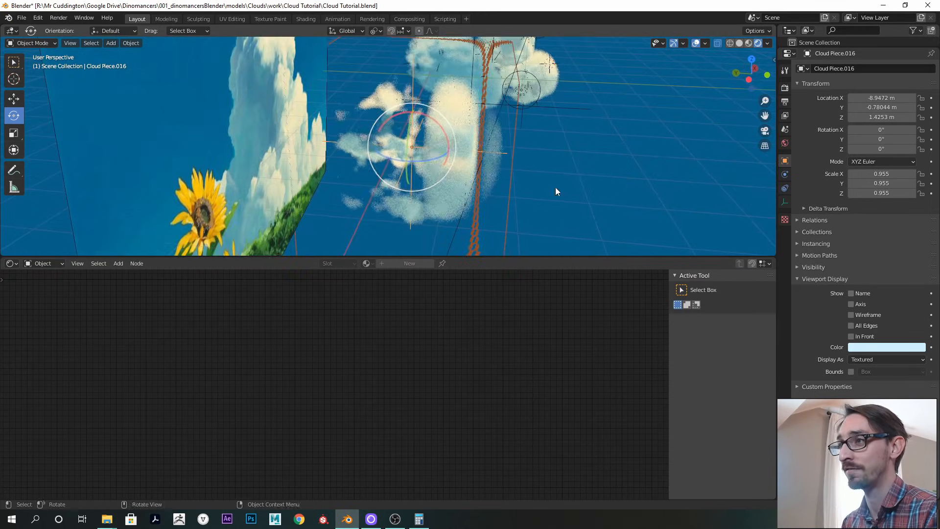
# Enlarge the Outliner and select the source Cube to bring up its Material node tree
pyautogui.moveTo(870, 50); pyautogui.dragTo(858, 95)
pyautogui.click(828, 327)
pyautogui.moveTo(411, 339); pyautogui.dragTo(455, 356, button='middle')
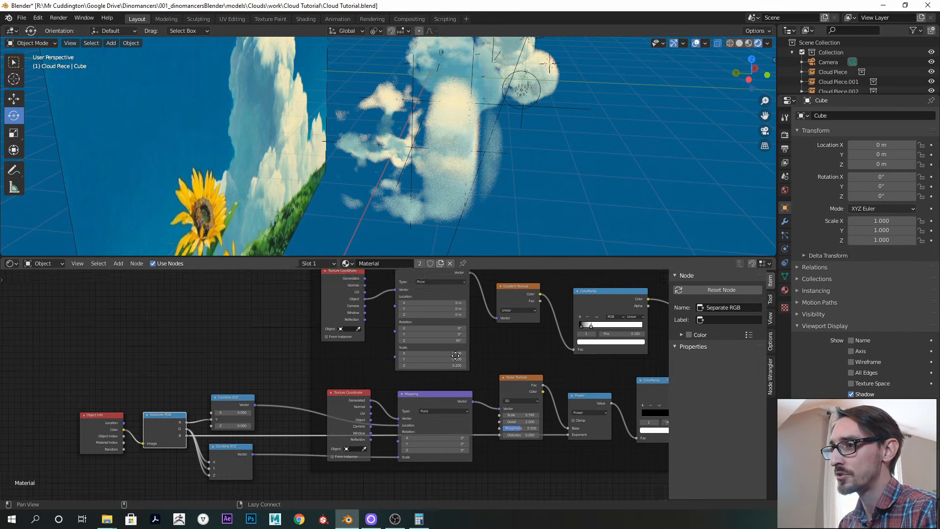
# Try shifting the Gradient Texture's Mapping Location along Y and X, undoing each change after judging its effect on the cloud
pyautogui.keyDown('alt'); pyautogui.moveTo(455, 356); pyautogui.dragTo(412, 388); pyautogui.keyUp('alt')
pyautogui.keyDown('ctrl'); pyautogui.keyDown('alt'); pyautogui.moveTo(519, 337); pyautogui.dragTo(537, 331); pyautogui.keyUp('alt'); pyautogui.keyUp('ctrl')
pyautogui.moveTo(390, 336); pyautogui.dragTo(397, 336)
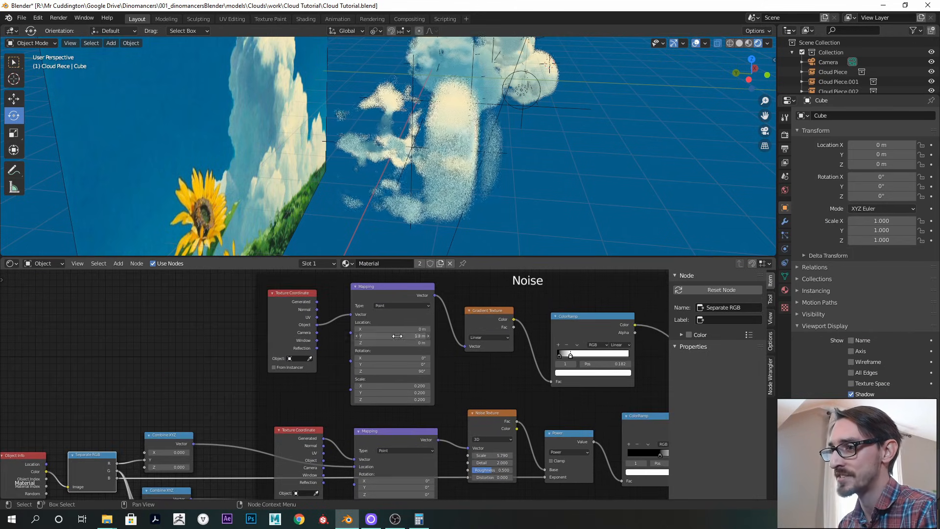
pyautogui.hotkey('ctrl', 'z')
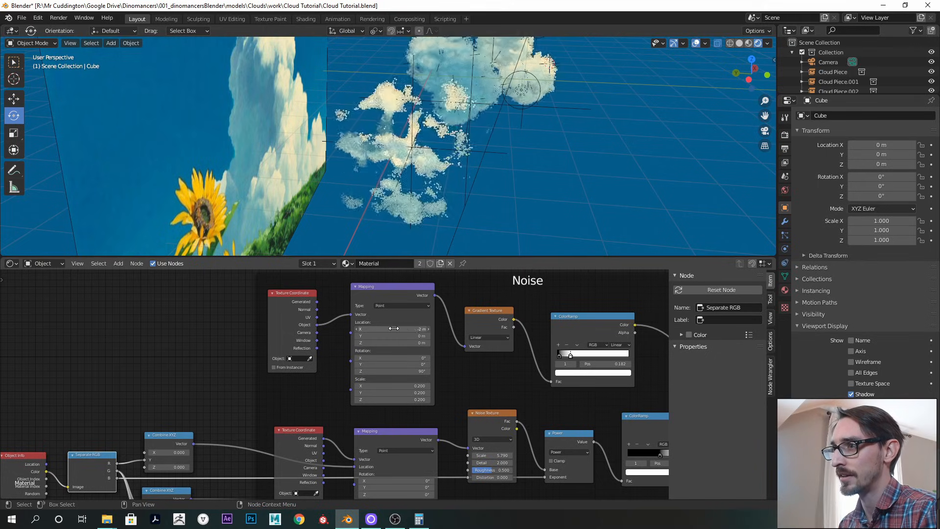
pyautogui.moveTo(404, 331); pyautogui.dragTo(412, 331)
pyautogui.hotkey('ctrl', 'z')
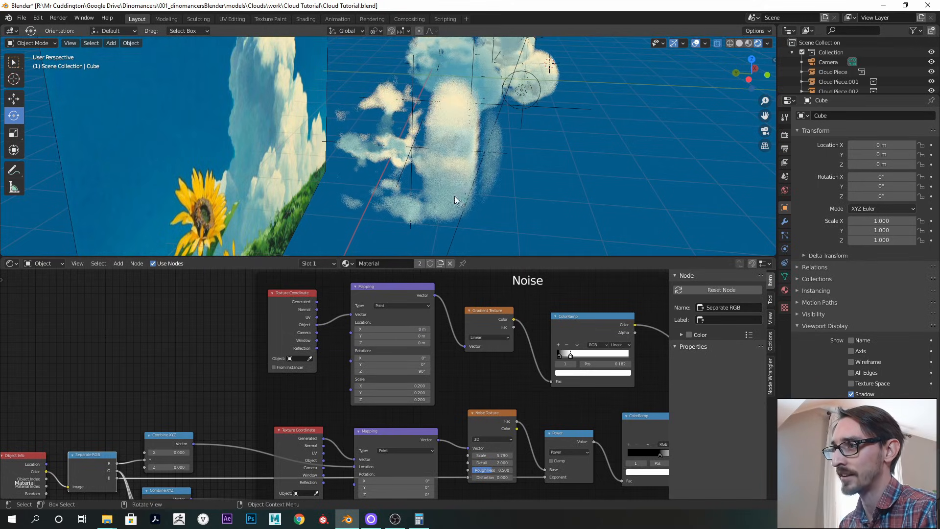
pyautogui.moveTo(455, 202); pyautogui.dragTo(446, 195, button='middle')
pyautogui.moveTo(417, 307); pyautogui.dragTo(353, 353, button='middle')
pyautogui.scroll(2, 335, 366)
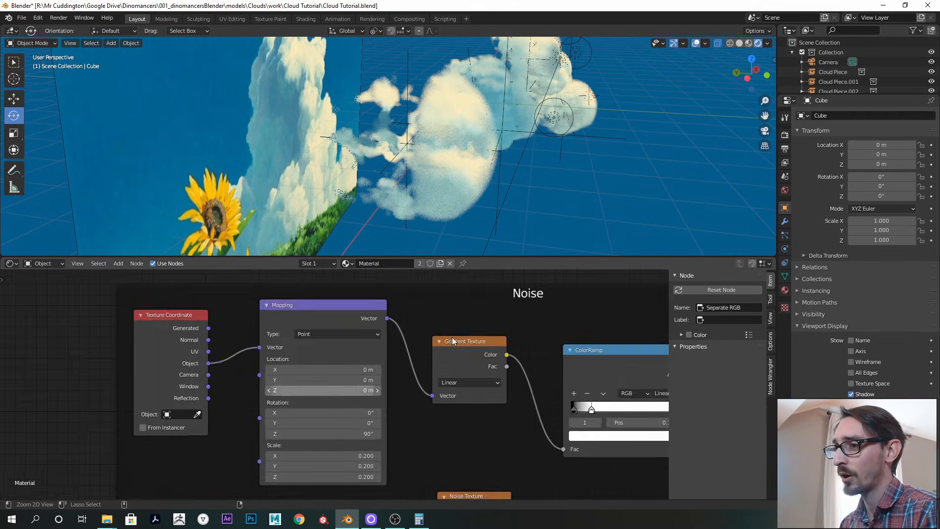
pyautogui.moveTo(333, 367); pyautogui.dragTo(350, 367)
pyautogui.hotkey('ctrl', 'z')
# Nudge the Separate RGB node away from the Combine XYZ nodes and check the gradient's Mapping node
pyautogui.keyDown('alt'); pyautogui.moveTo(54, 493); pyautogui.dragTo(272, 366); pyautogui.keyUp('alt')
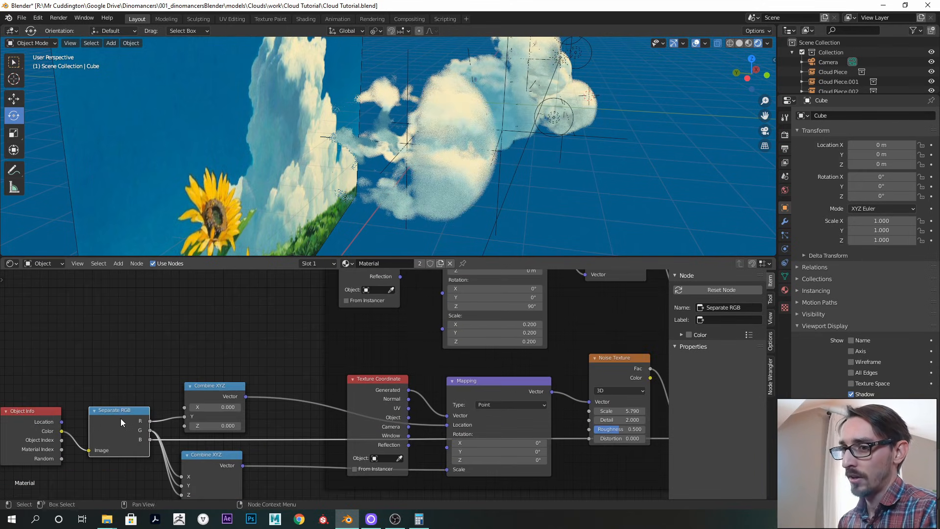
pyautogui.moveTo(121, 418); pyautogui.dragTo(115, 421)
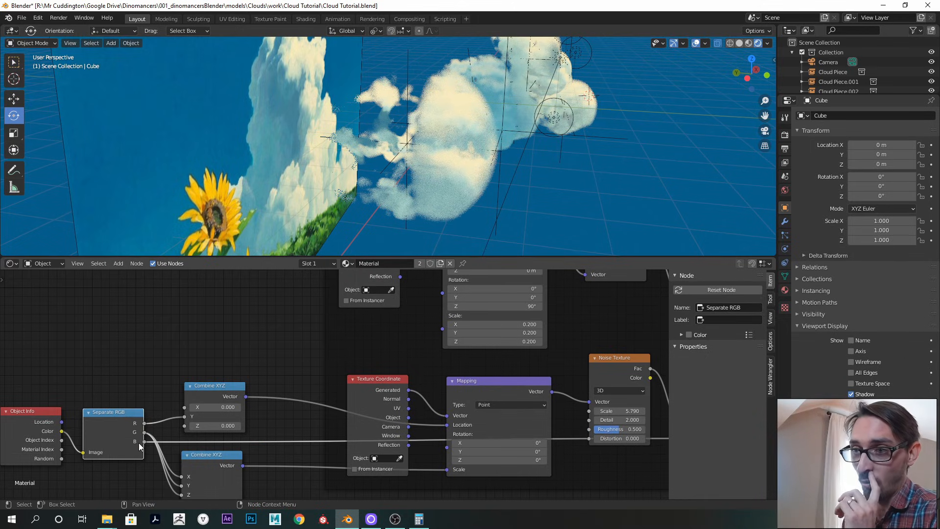
pyautogui.keyDown('alt'); pyautogui.moveTo(184, 355); pyautogui.dragTo(224, 369); pyautogui.keyUp('alt')
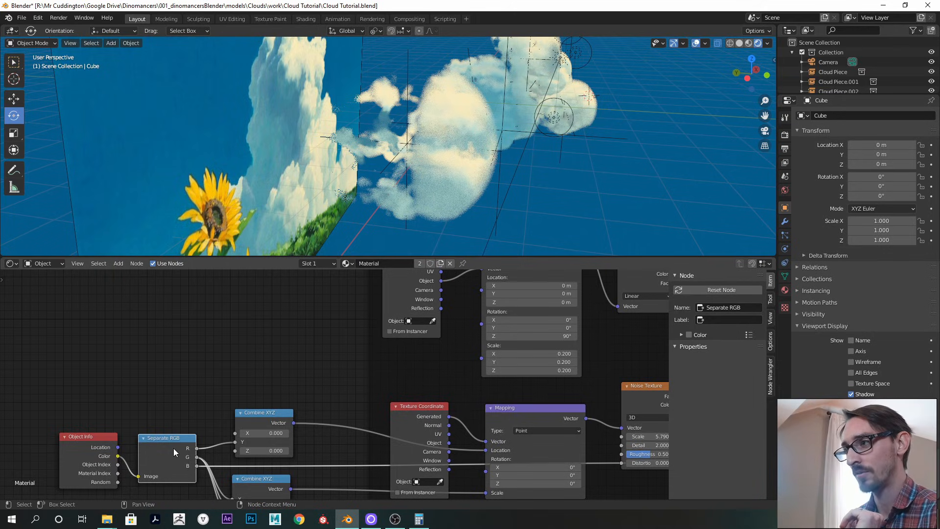
pyautogui.keyDown('alt'); pyautogui.moveTo(554, 300); pyautogui.dragTo(477, 351); pyautogui.keyUp('alt')
pyautogui.keyDown('ctrl'); pyautogui.keyDown('alt'); pyautogui.moveTo(484, 357); pyautogui.dragTo(461, 325); pyautogui.keyUp('alt'); pyautogui.keyUp('ctrl')
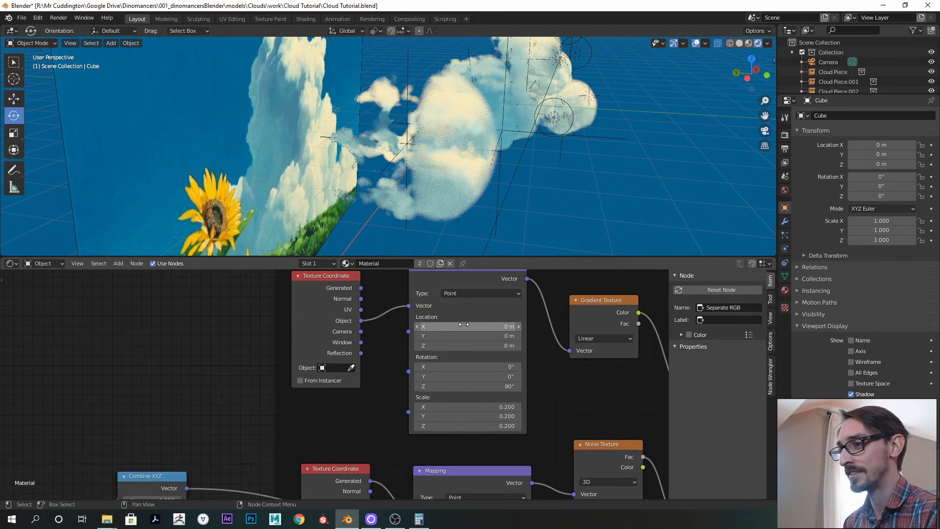
# Add a Multiply Math node with a second value of -1 and feed Separate RGB's B output into its first value
pyautogui.keyDown('alt'); pyautogui.moveTo(278, 408); pyautogui.dragTo(482, 337); pyautogui.keyUp('alt')
pyautogui.hotkey('shift', 'a')
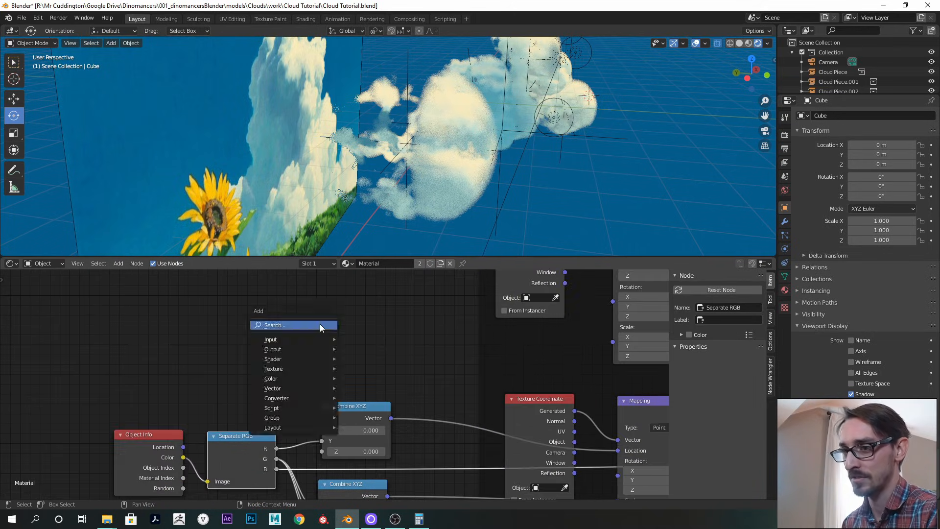
pyautogui.click(320, 325)
pyautogui.press('Return')
pyautogui.click(334, 352)
pyautogui.click(332, 348)
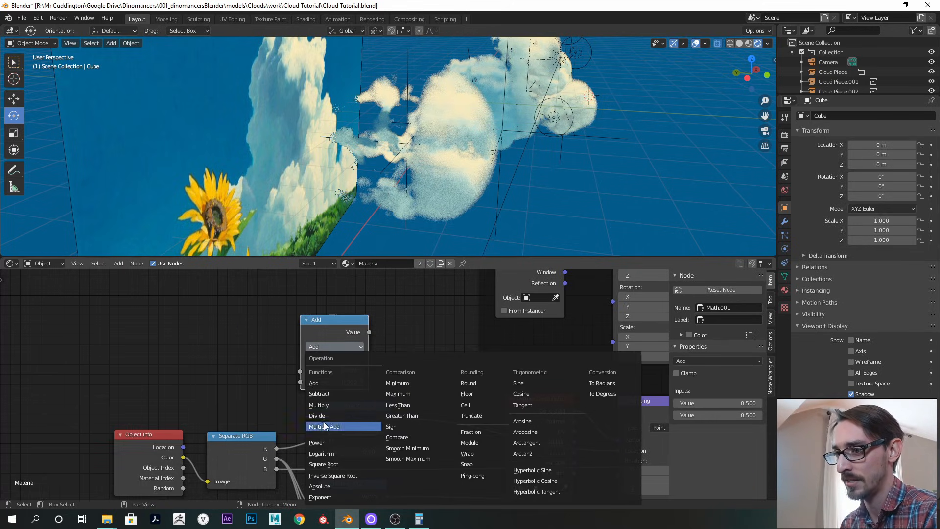
pyautogui.click(337, 405)
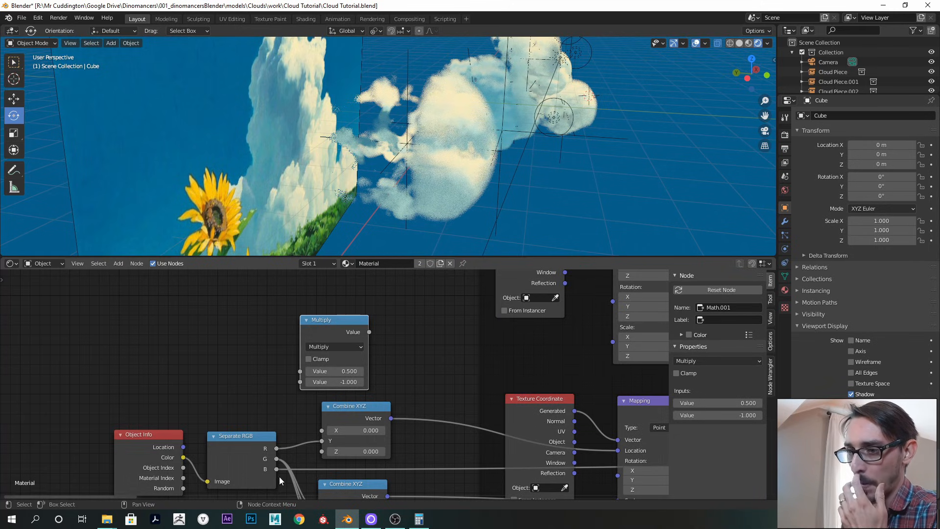
pyautogui.moveTo(276, 469); pyautogui.dragTo(300, 371)
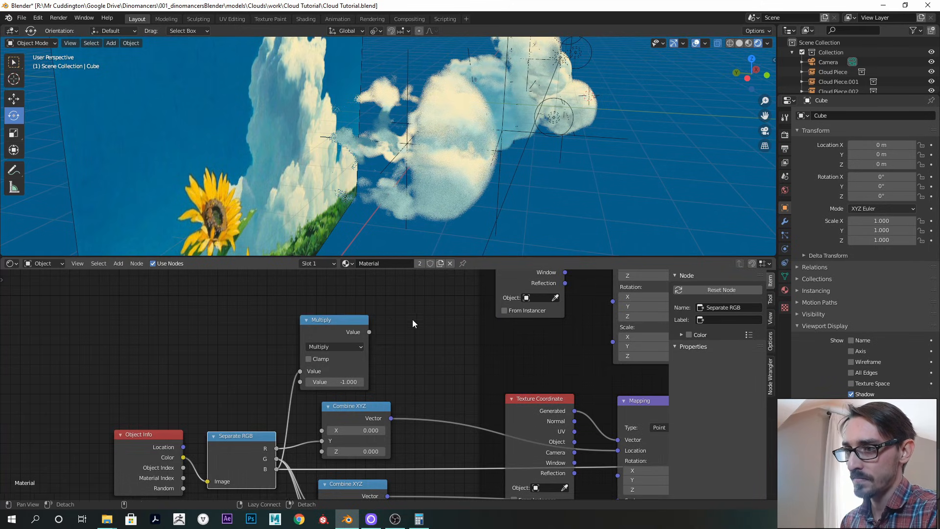
# Adjust the placement of the Multiply and Separate RGB nodes beside the Noise group
pyautogui.moveTo(407, 325); pyautogui.dragTo(345, 310, button='middle')
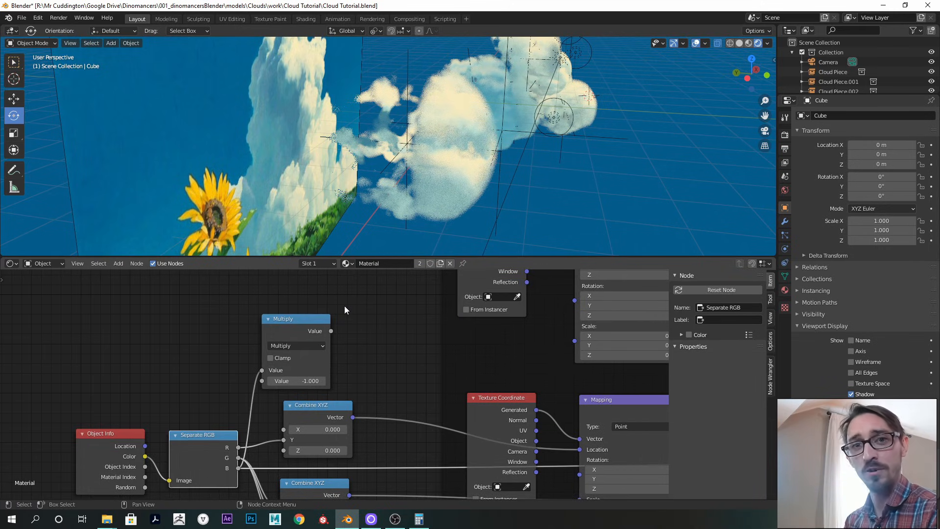
pyautogui.moveTo(345, 310)
pyautogui.mouseDown(button='middle')
pyautogui.moveTo(281, 356)
pyautogui.moveTo(331, 314)
pyautogui.mouseUp(button='middle')
pyautogui.moveTo(305, 324); pyautogui.dragTo(310, 315)
pyautogui.moveTo(216, 444); pyautogui.dragTo(217, 441)
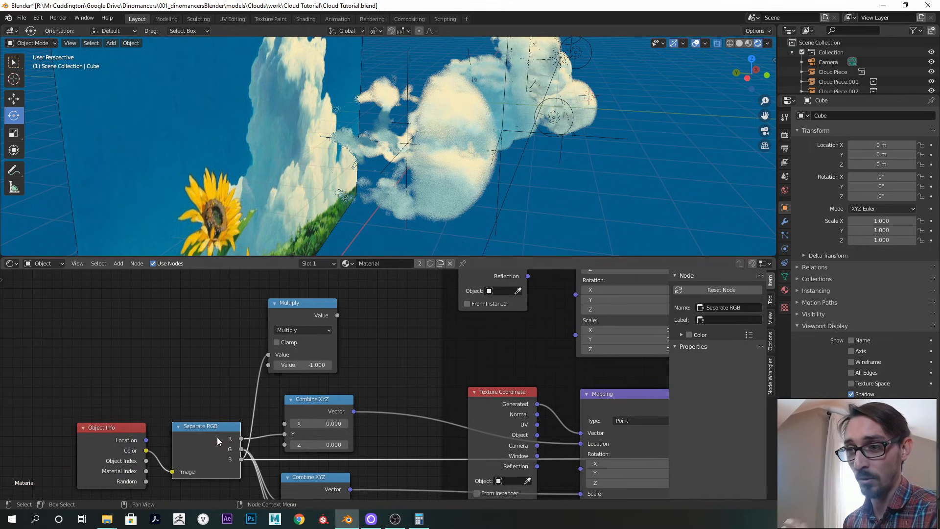
pyautogui.moveTo(325, 382); pyautogui.dragTo(254, 437, button='middle')
pyautogui.moveTo(248, 370); pyautogui.dragTo(227, 369)
pyautogui.moveTo(169, 351); pyautogui.dragTo(187, 369)
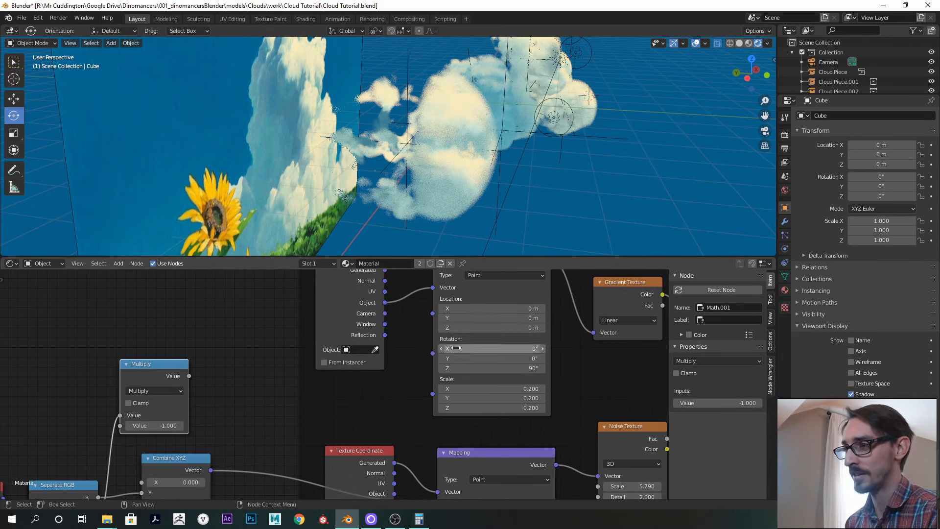
pyautogui.moveTo(252, 380); pyautogui.dragTo(292, 373, button='middle')
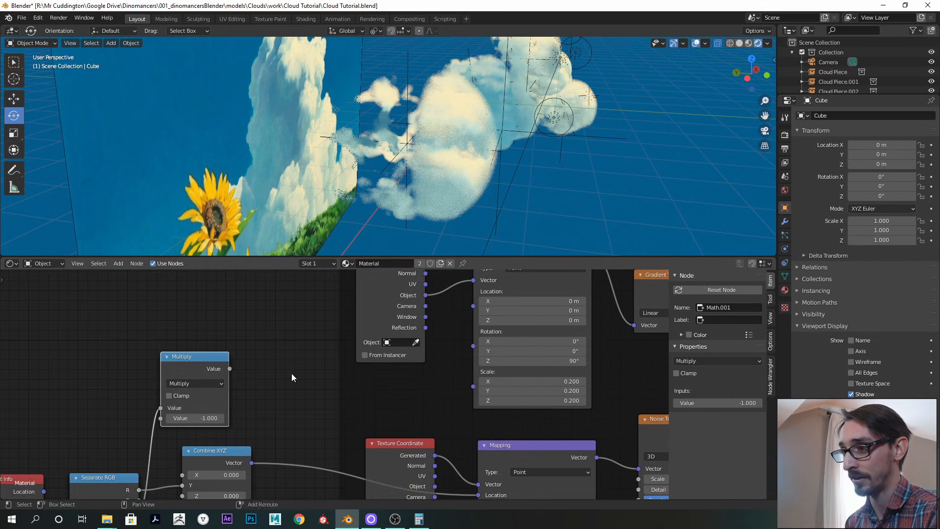
# Duplicate the Multiply node behind itself, change the copy to Add with a value of 1, and feed Multiply's result into it
pyautogui.moveTo(186, 366); pyautogui.dragTo(234, 391)
pyautogui.hotkey('shift', 'd')
pyautogui.click(267, 366)
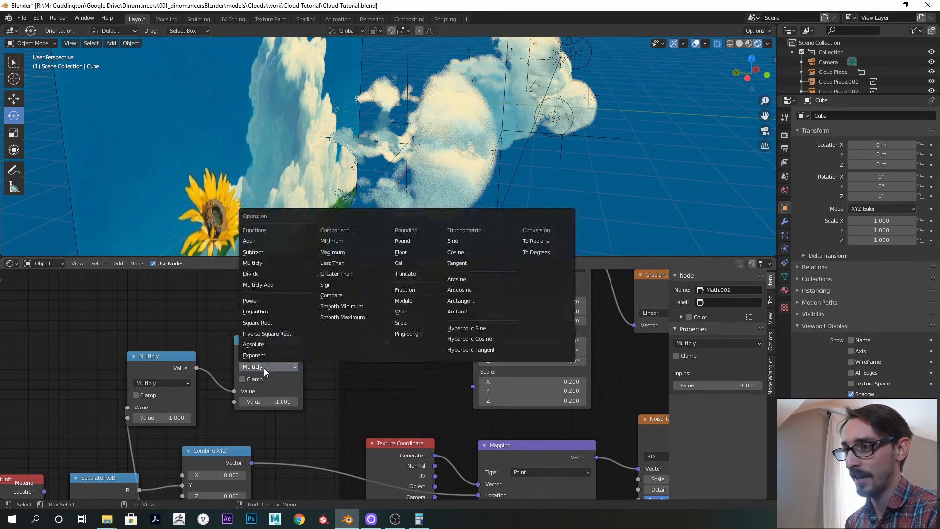
pyautogui.click(265, 241)
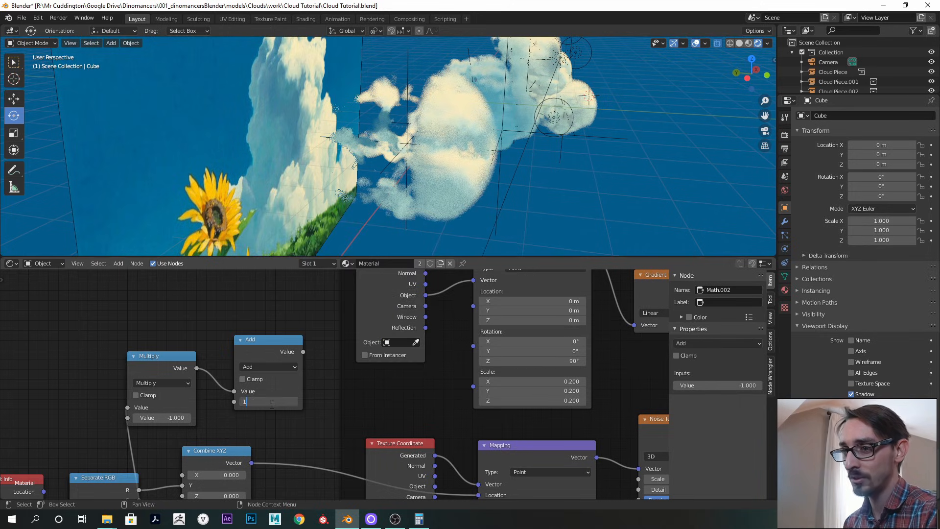
# Review the chain from Separate RGB through Multiply and move the Add node closer to the Multiply node
pyautogui.moveTo(247, 412); pyautogui.dragTo(378, 328, button='middle')
pyautogui.click(230, 407)
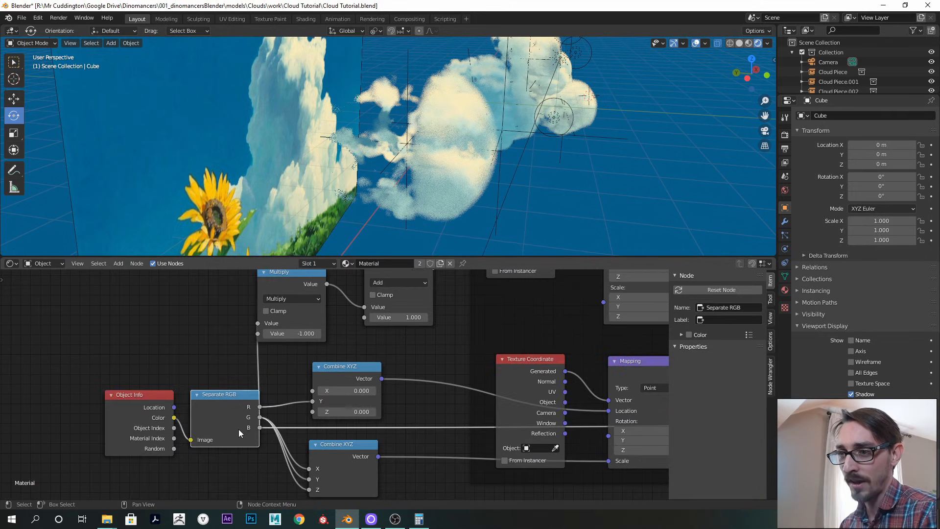
pyautogui.click(289, 333)
pyautogui.moveTo(395, 263); pyautogui.dragTo(217, 369, button='middle')
pyautogui.moveTo(217, 369); pyautogui.dragTo(218, 371)
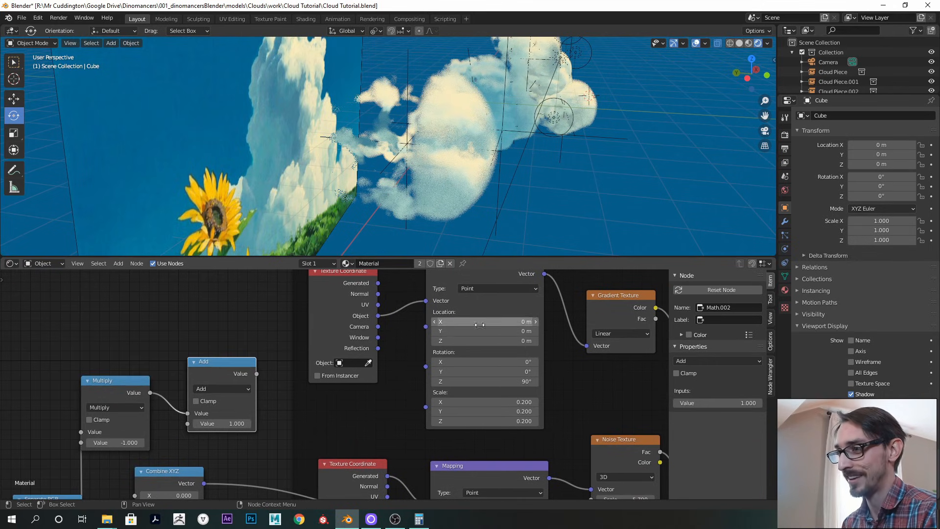
pyautogui.scroll(-3, 318, 390)
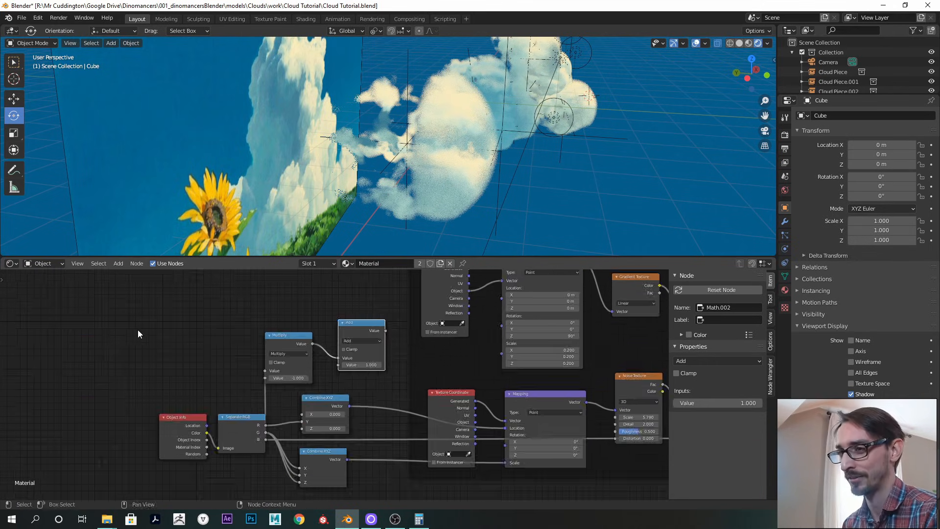
pyautogui.moveTo(357, 328); pyautogui.dragTo(290, 345)
pyautogui.keyDown('ctrl'); pyautogui.scroll(-3, 290, 345); pyautogui.keyUp('ctrl')
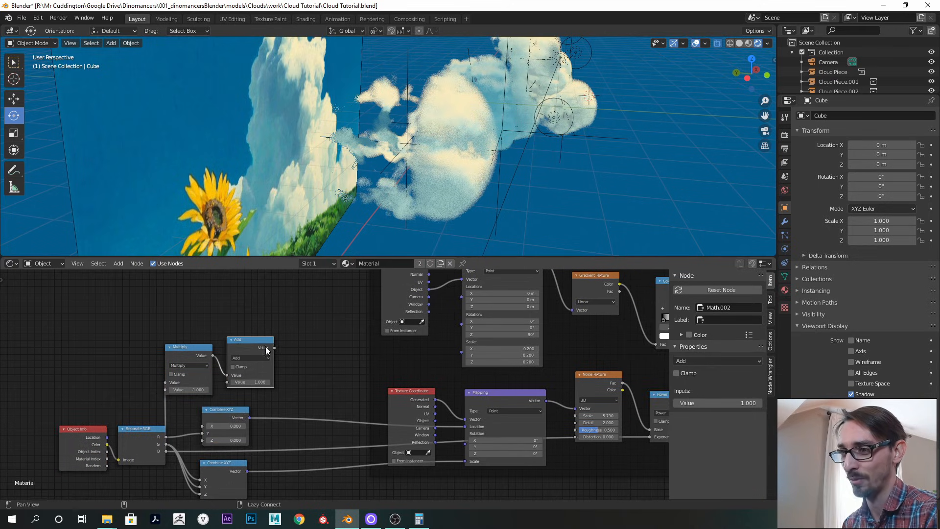
# Duplicate a Combine XYZ node after Add, feed Add into its X, and connect its Vector to the gradient Mapping's Location
pyautogui.click(208, 401)
pyautogui.hotkey('shift', 'd')
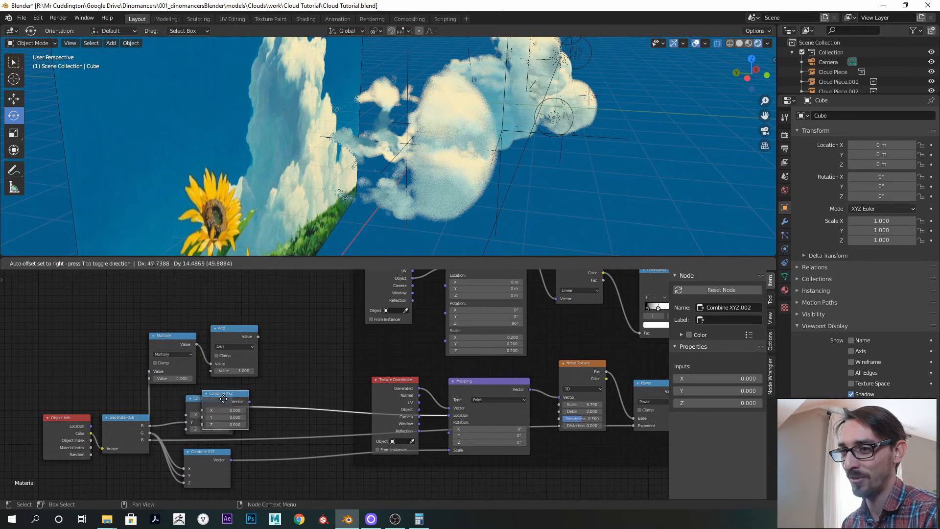
pyautogui.click(294, 331)
pyautogui.scroll(2, 245, 389)
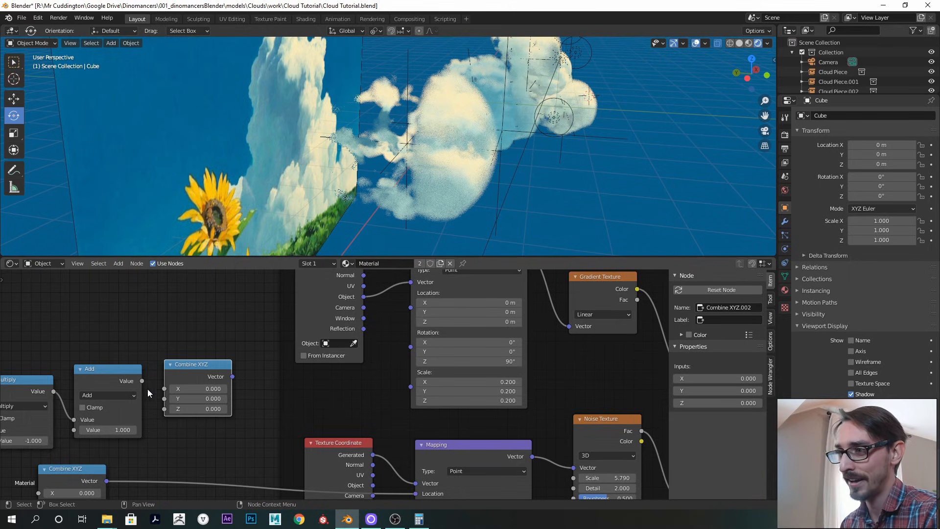
pyautogui.moveTo(142, 380); pyautogui.dragTo(357, 337)
pyautogui.keyDown('ctrl'); pyautogui.scroll(-2, 209, 402); pyautogui.keyUp('ctrl')
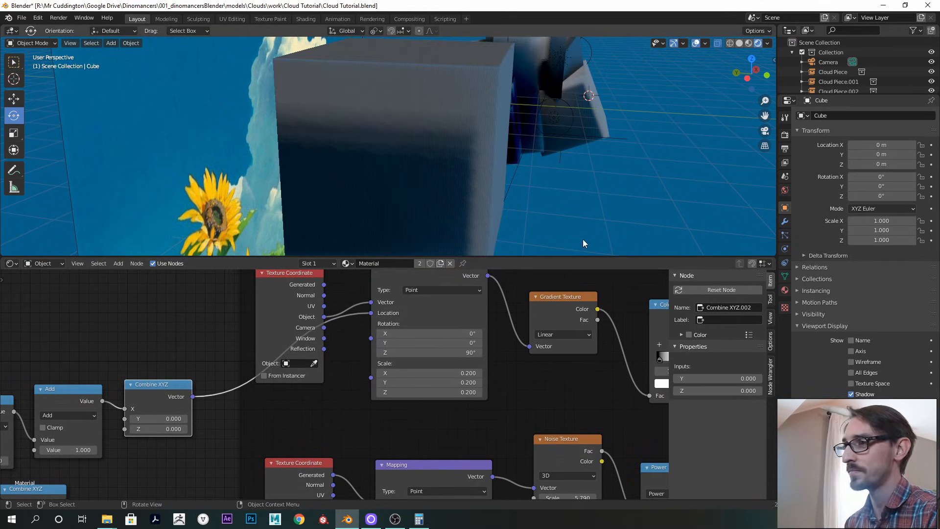
# Enlarge the viewport and properties area, and set the object color of the Cloud Piece beside the painting to R 1, G 1, B 1
pyautogui.moveTo(634, 256); pyautogui.dragTo(631, 320)
pyautogui.click(405, 149)
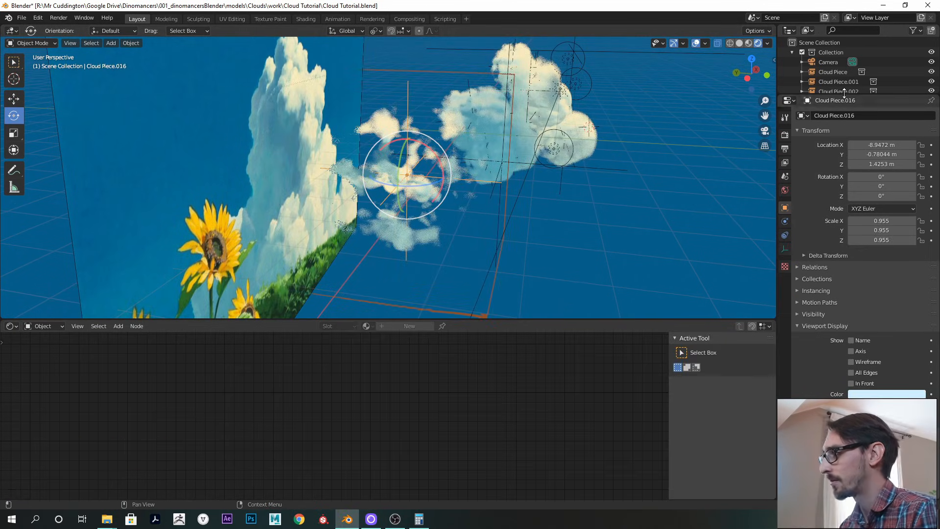
pyautogui.moveTo(870, 96); pyautogui.dragTo(870, 52)
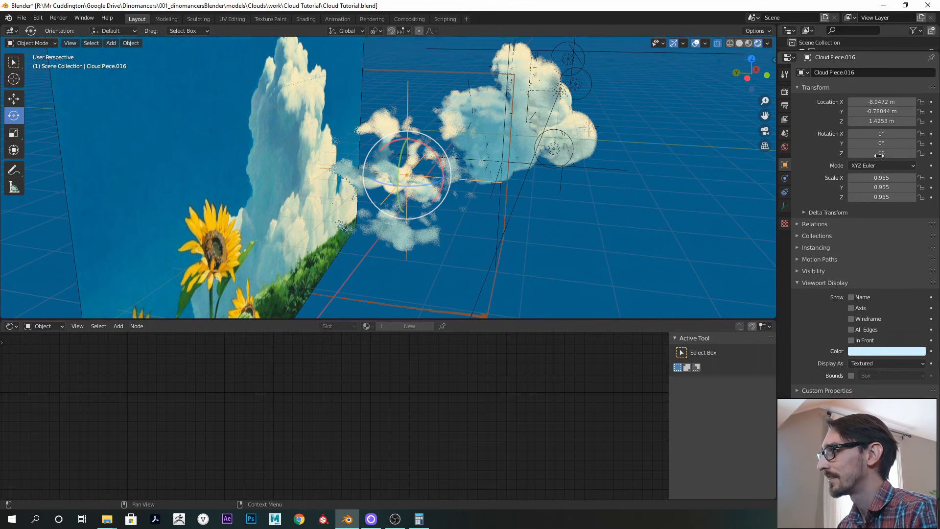
pyautogui.click(867, 351)
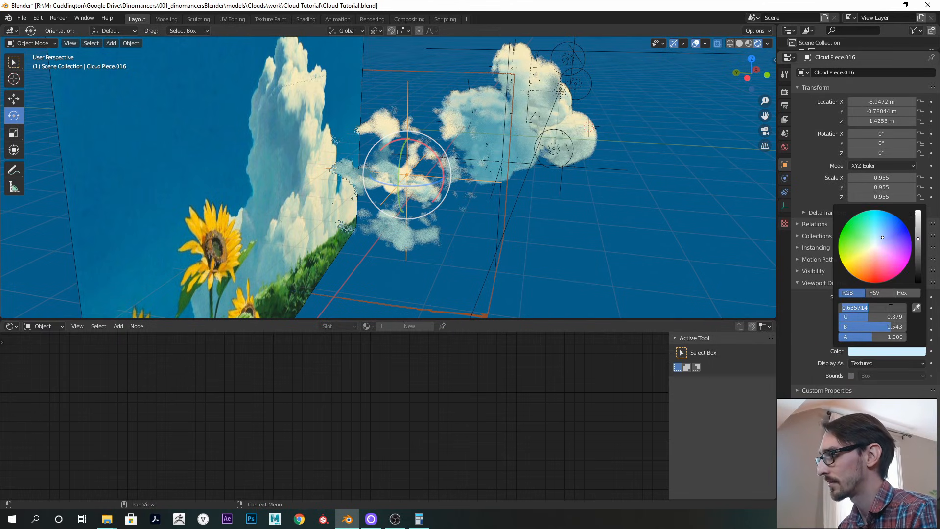
pyautogui.write('1')
pyautogui.press('Tab')
pyautogui.write('1')
pyautogui.press('Tab')
pyautogui.write('1')
pyautogui.press('Return')
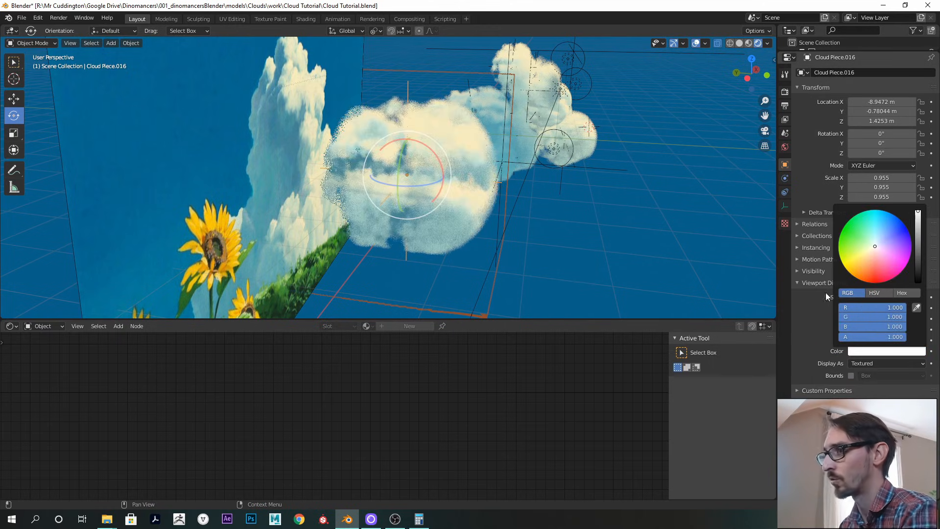
# Try a blue value of 2 in the selected Cloud Piece's object color
pyautogui.click(881, 350)
pyautogui.write('2')
pyautogui.press('Return')
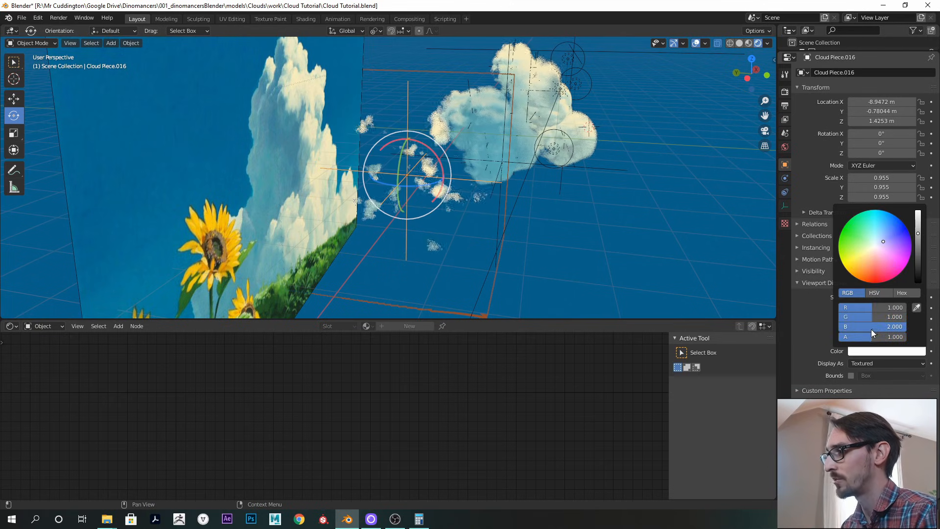
# Tune the Cloud Piece's object color to about R 0.943, G 0.957 and B 1.557, checking the cloud from several angles
pyautogui.moveTo(883, 327); pyautogui.dragTo(861, 329)
pyautogui.moveTo(731, 301)
pyautogui.mouseDown(button='middle')
pyautogui.moveTo(583, 216)
pyautogui.moveTo(734, 284)
pyautogui.mouseUp(button='middle')
pyautogui.click(884, 351)
pyautogui.moveTo(872, 328)
pyautogui.mouseDown()
pyautogui.moveTo(860, 328)
pyautogui.moveTo(877, 328)
pyautogui.moveTo(859, 318)
pyautogui.mouseUp()
pyautogui.moveTo(536, 217); pyautogui.dragTo(477, 217, button='middle')
pyautogui.click(868, 351)
pyautogui.moveTo(863, 318); pyautogui.dragTo(882, 316)
pyautogui.moveTo(884, 326); pyautogui.dragTo(864, 308)
pyautogui.moveTo(871, 317)
pyautogui.mouseDown()
pyautogui.moveTo(852, 318)
pyautogui.moveTo(866, 311)
pyautogui.mouseUp()
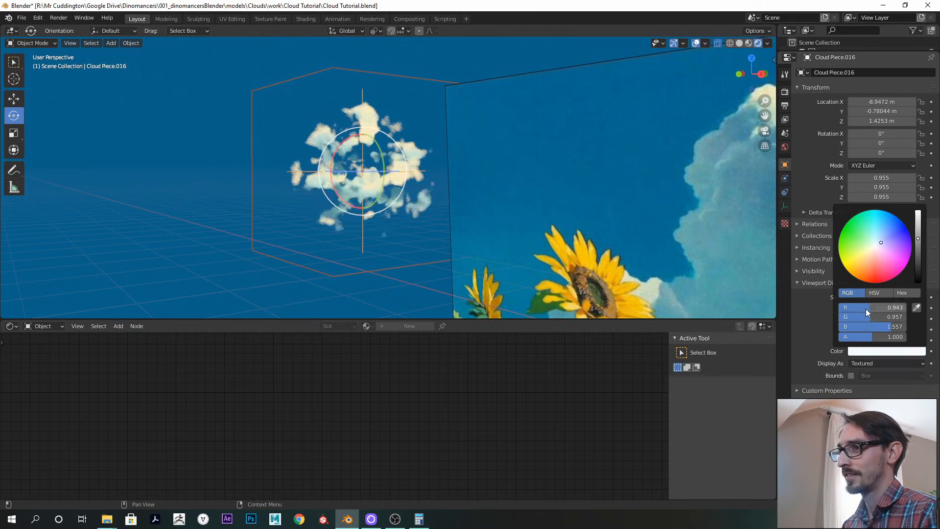
pyautogui.keyDown('ctrl'); pyautogui.moveTo(515, 176); pyautogui.dragTo(624, 244, button='middle'); pyautogui.keyUp('ctrl')
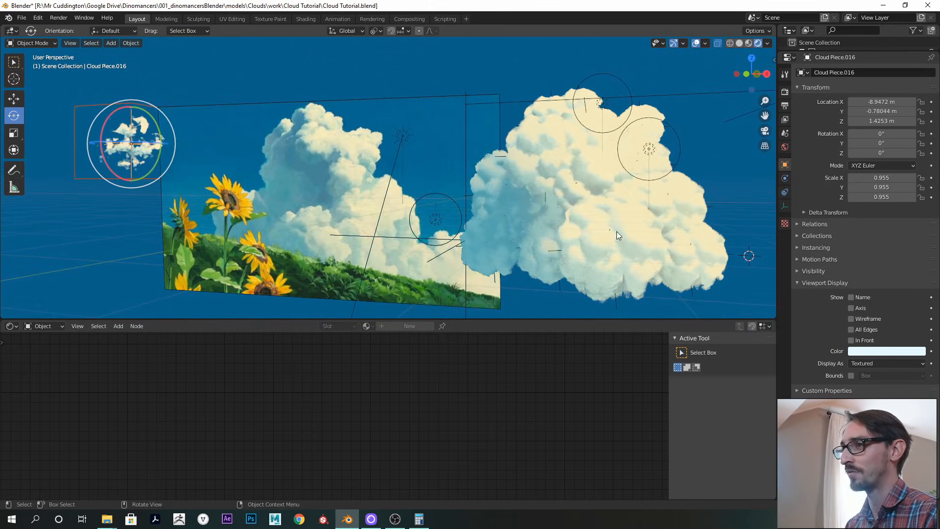
pyautogui.moveTo(529, 210); pyautogui.dragTo(501, 204, button='middle')
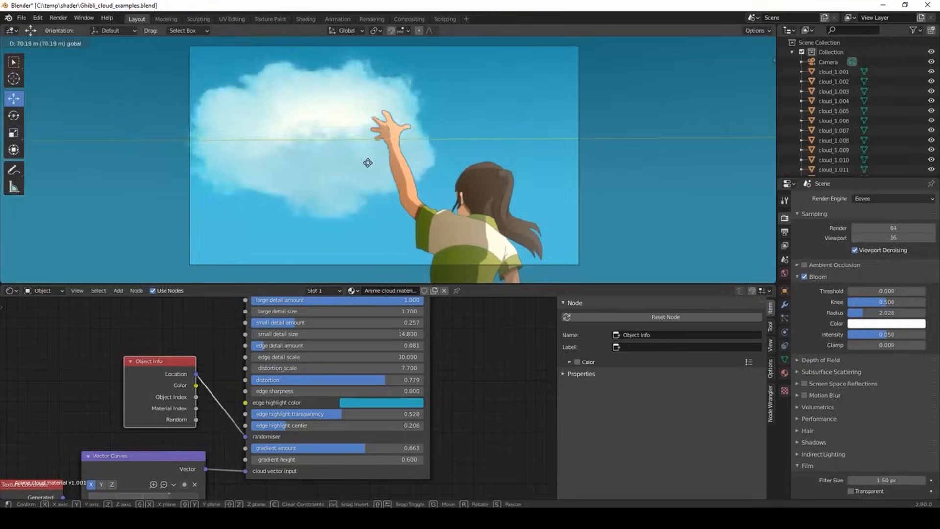
# In Ghibli_cloud_examples.blend, move the cloud about 93 m along global Y and set its material's large detail size to 3.6
pyautogui.click(436, 169)
pyautogui.moveTo(462, 339); pyautogui.dragTo(478, 390, button='middle')
pyautogui.moveTo(418, 356); pyautogui.dragTo(296, 359)
# Shift the cloud about 2.2 m in the negative Y direction and adjust the distortion of its material
pyautogui.press('g')
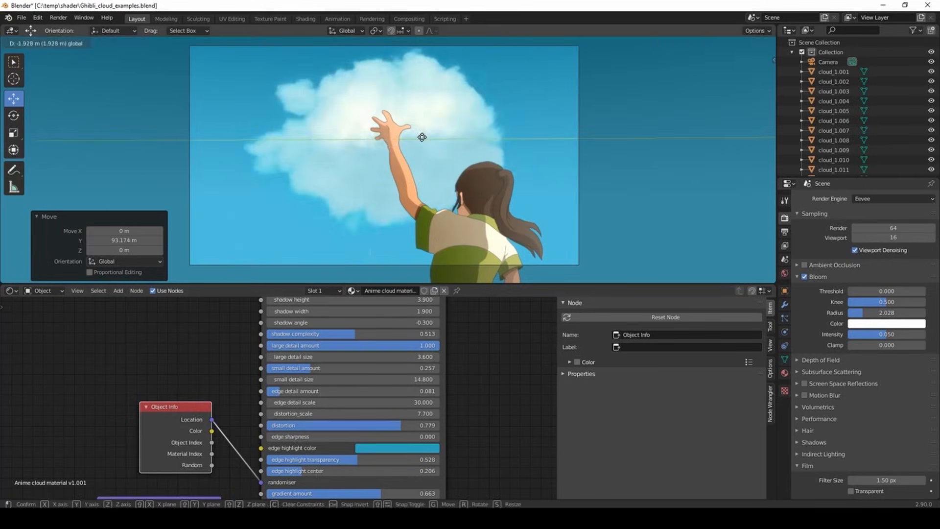
pyautogui.click(419, 140)
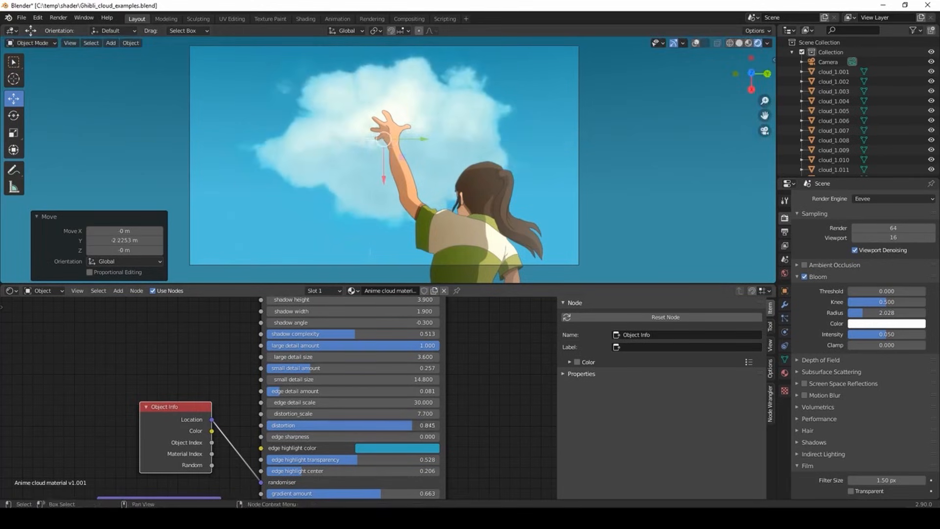
pyautogui.moveTo(423, 425); pyautogui.dragTo(345, 425)
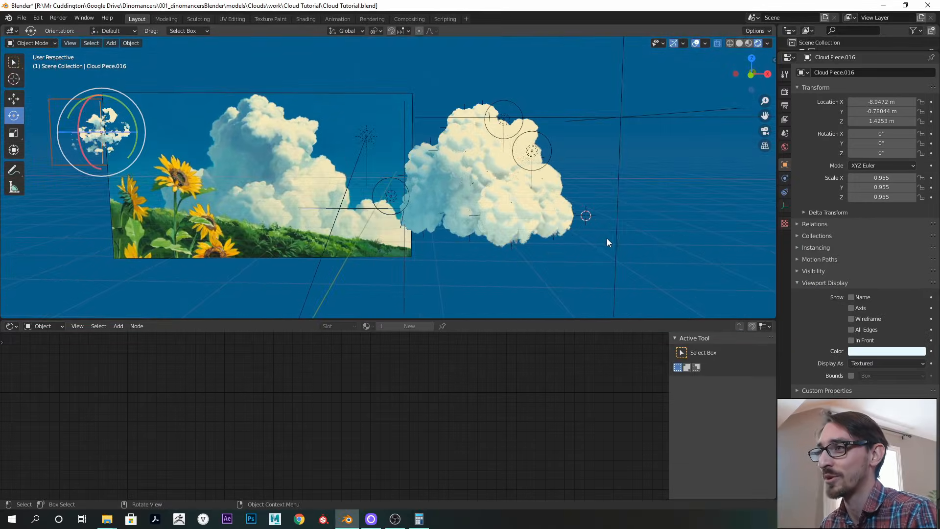
pyautogui.moveTo(598, 230)
pyautogui.mouseDown(button='middle')
pyautogui.moveTo(586, 217)
pyautogui.moveTo(615, 234)
pyautogui.mouseUp(button='middle')
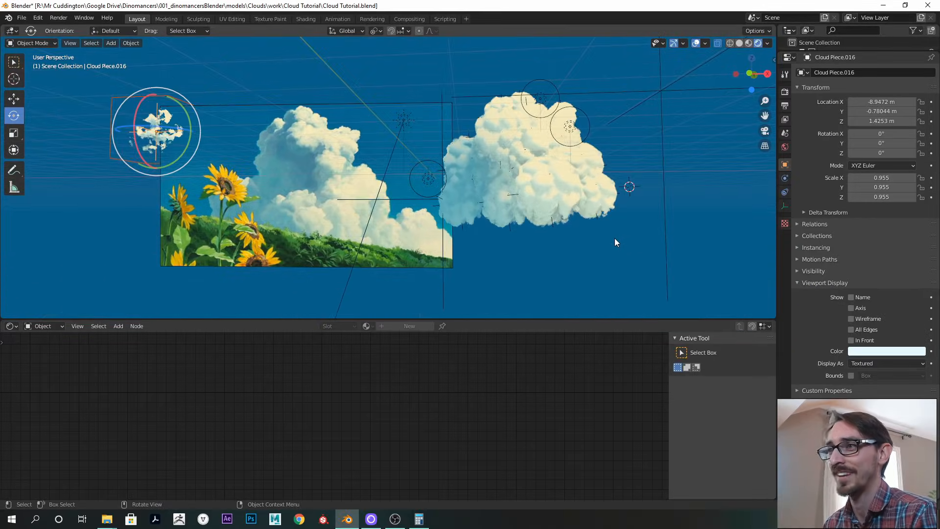